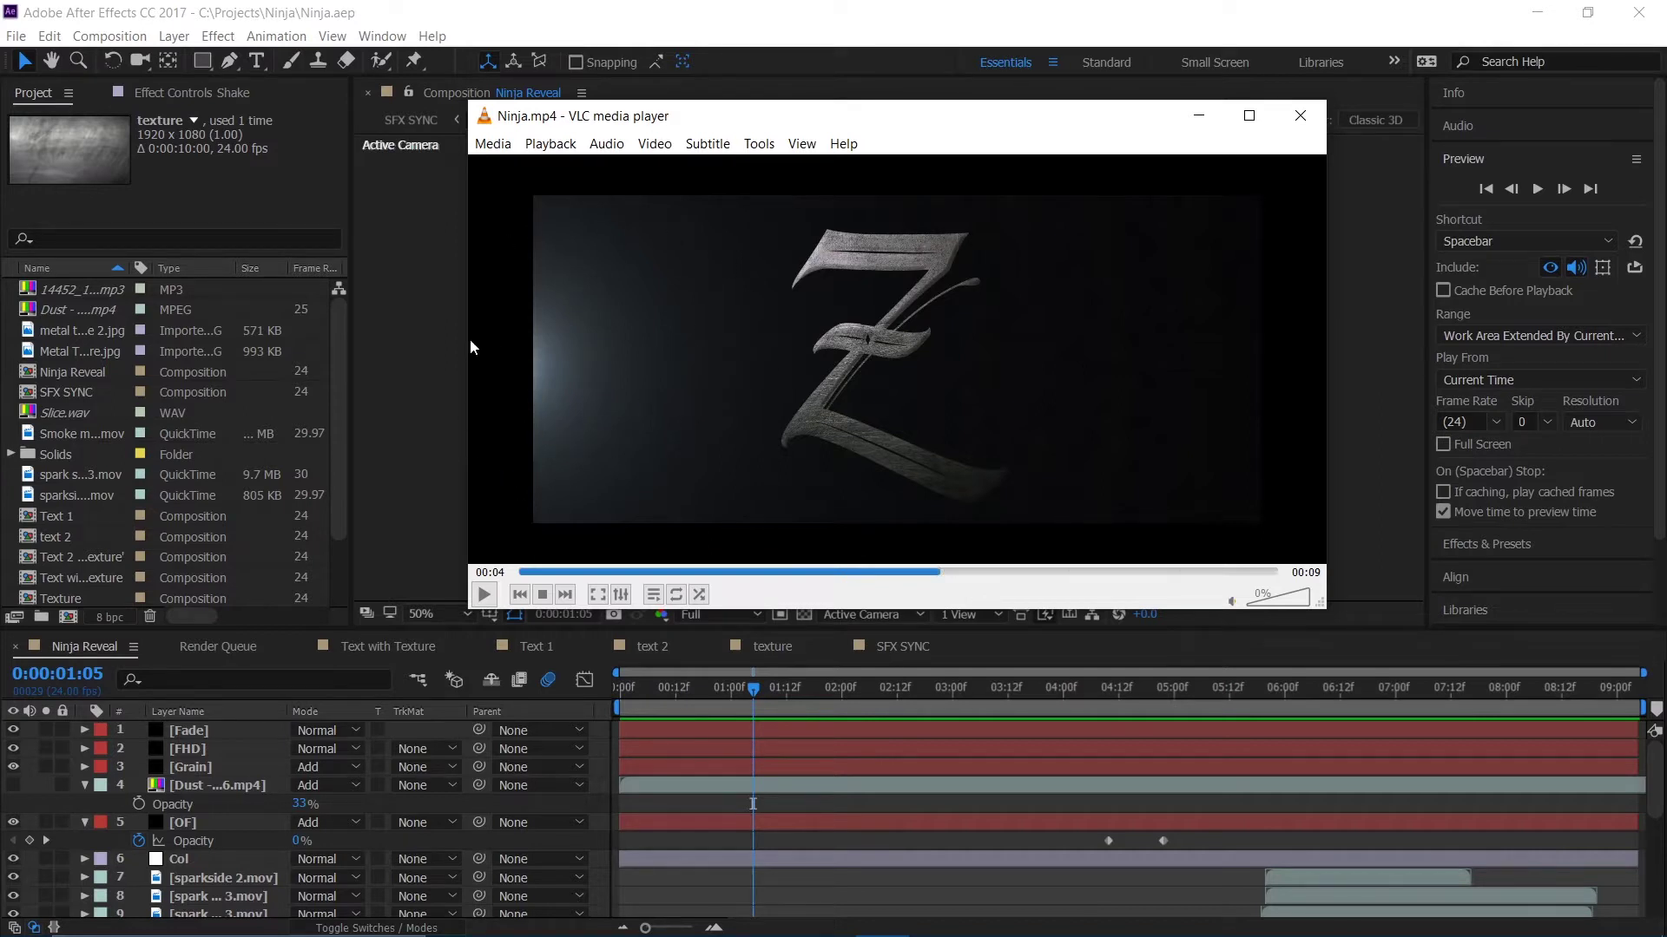
- Examine the finished reveal in Ninja.mp4 around the fifth second, where the throwing star uncovers the title, and return to After Effects
left_click_drag(948, 574, 993, 581)
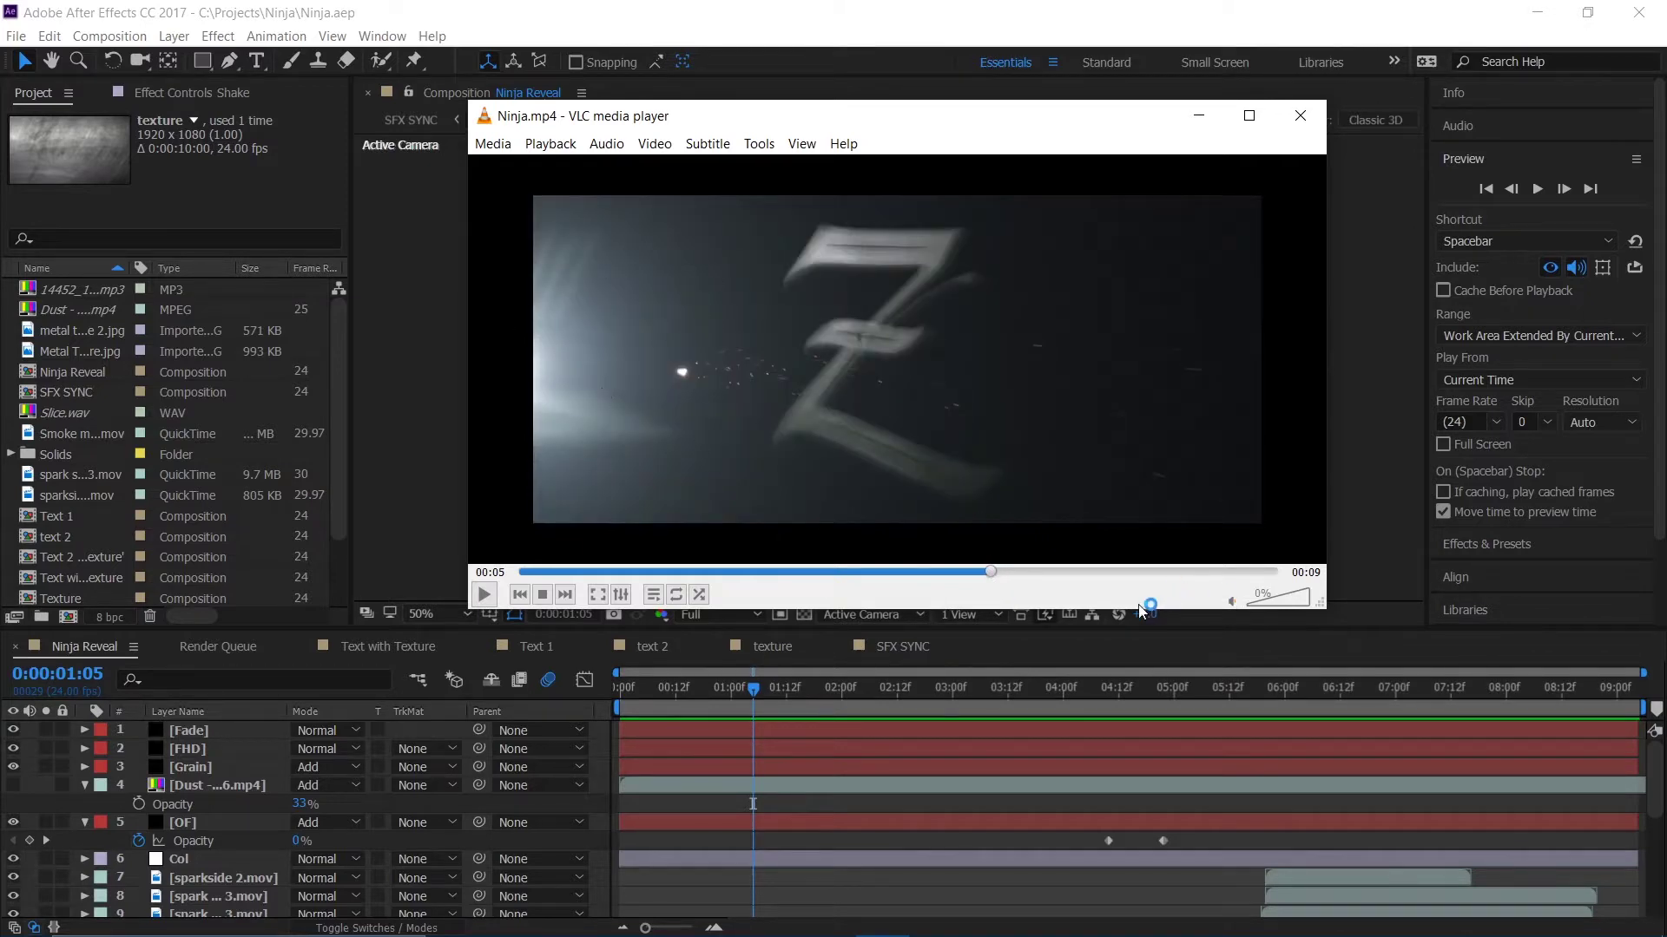
left_click(1007, 574)
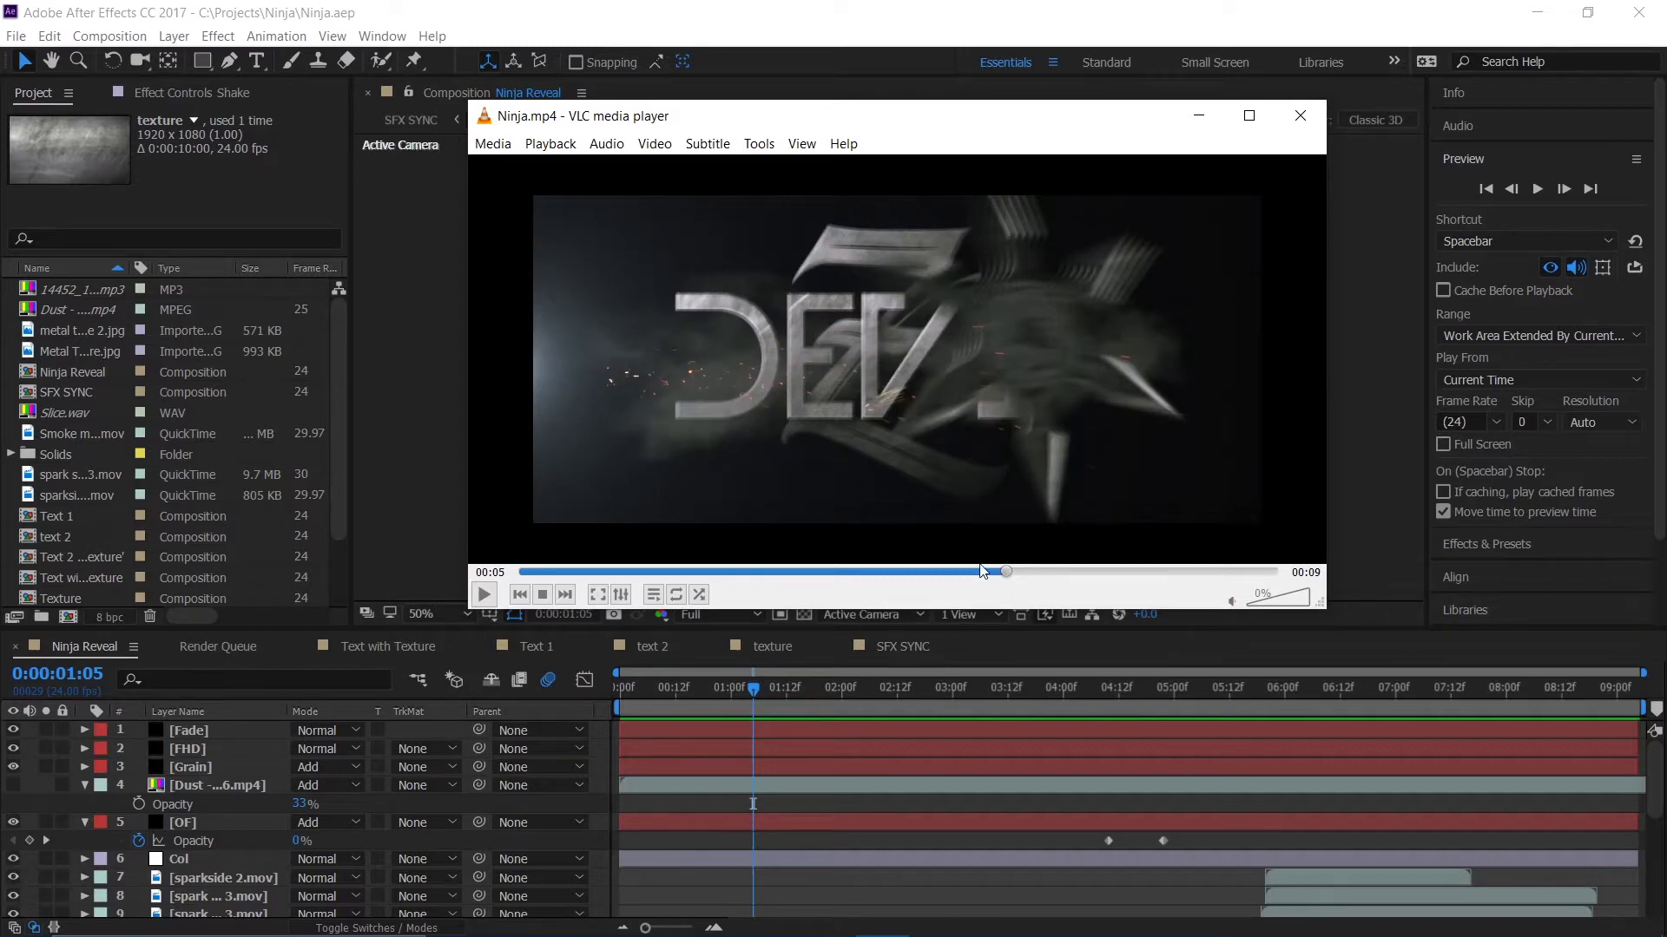
left_click(1042, 571)
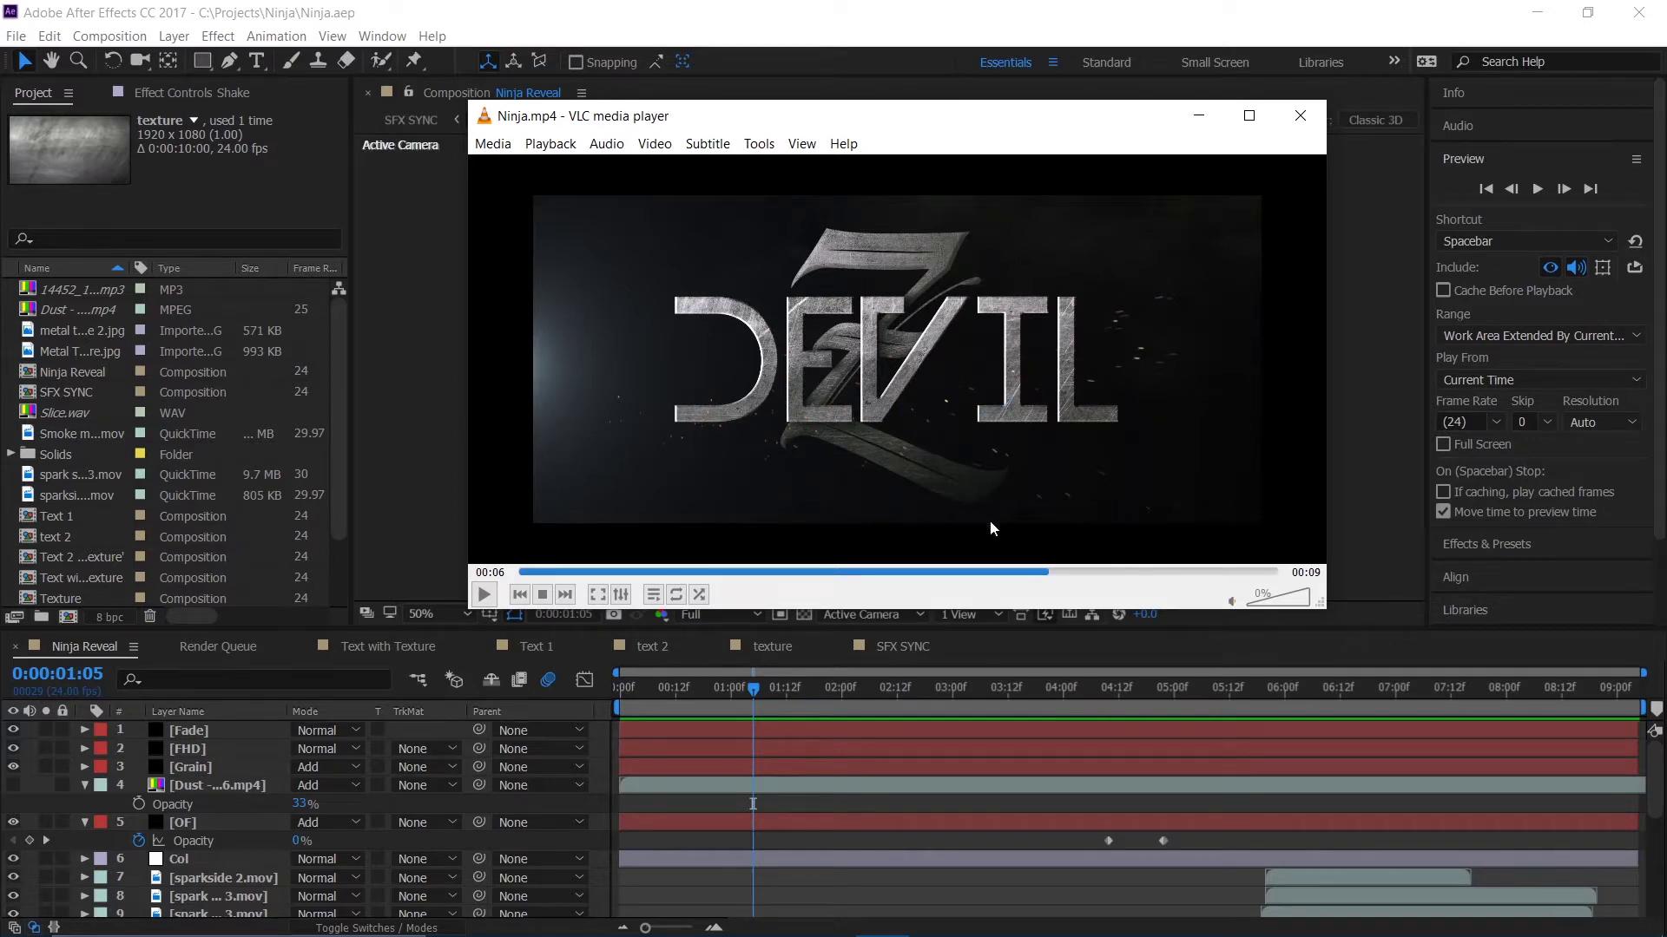
left_click(995, 572)
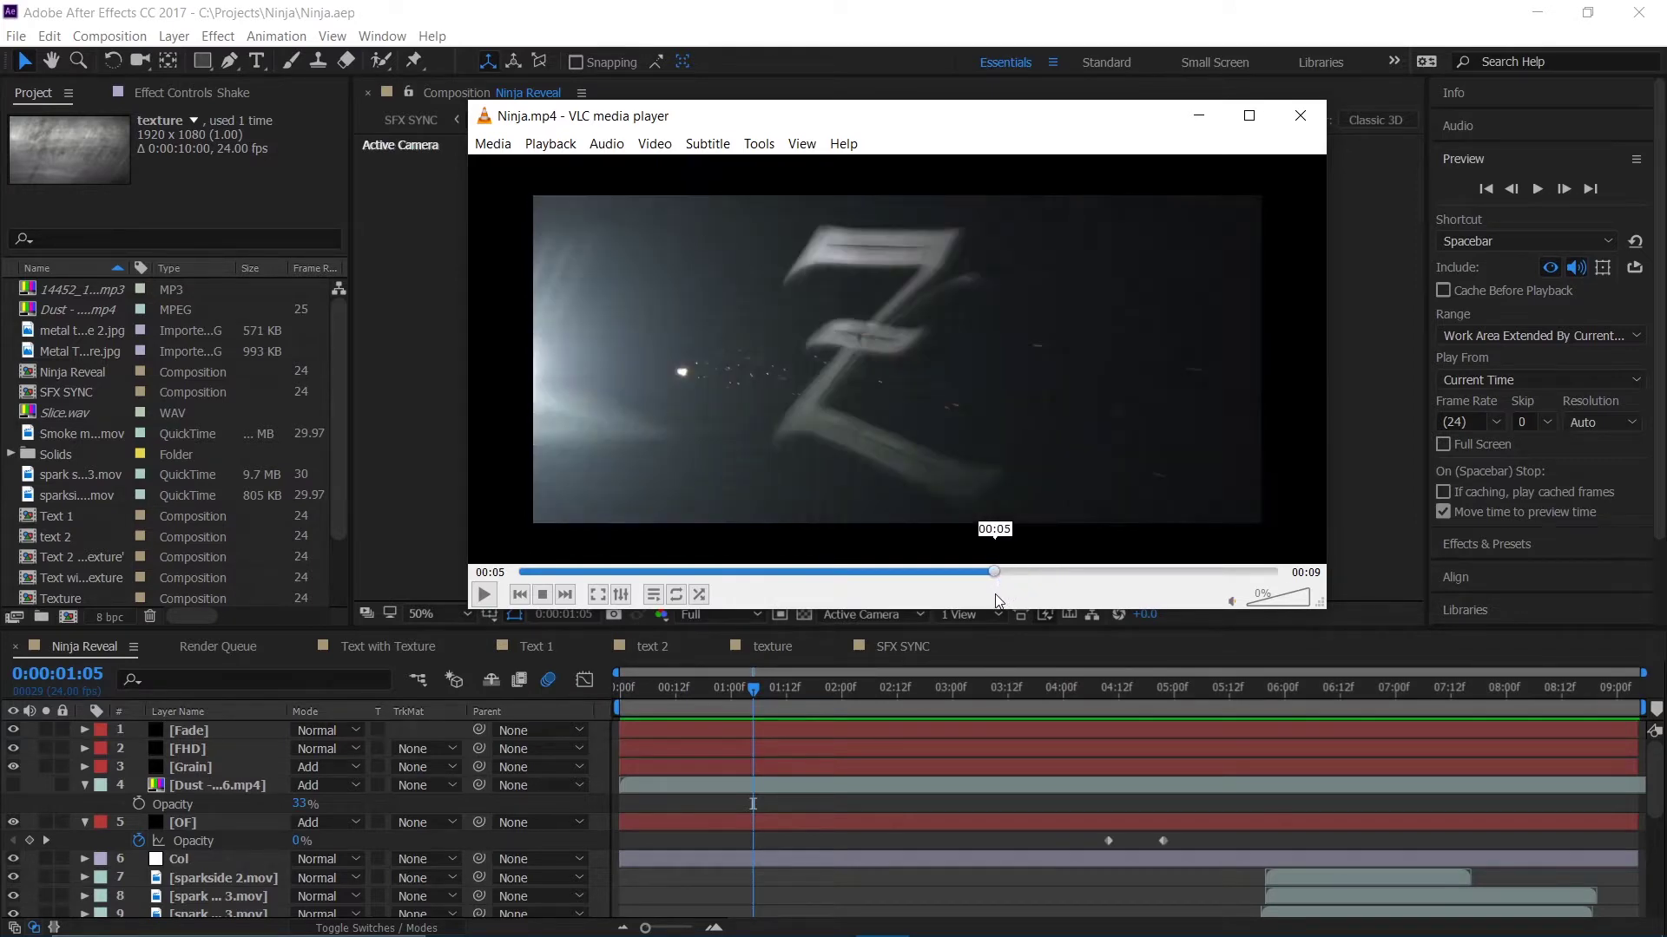
left_click_drag(996, 595, 1003, 641)
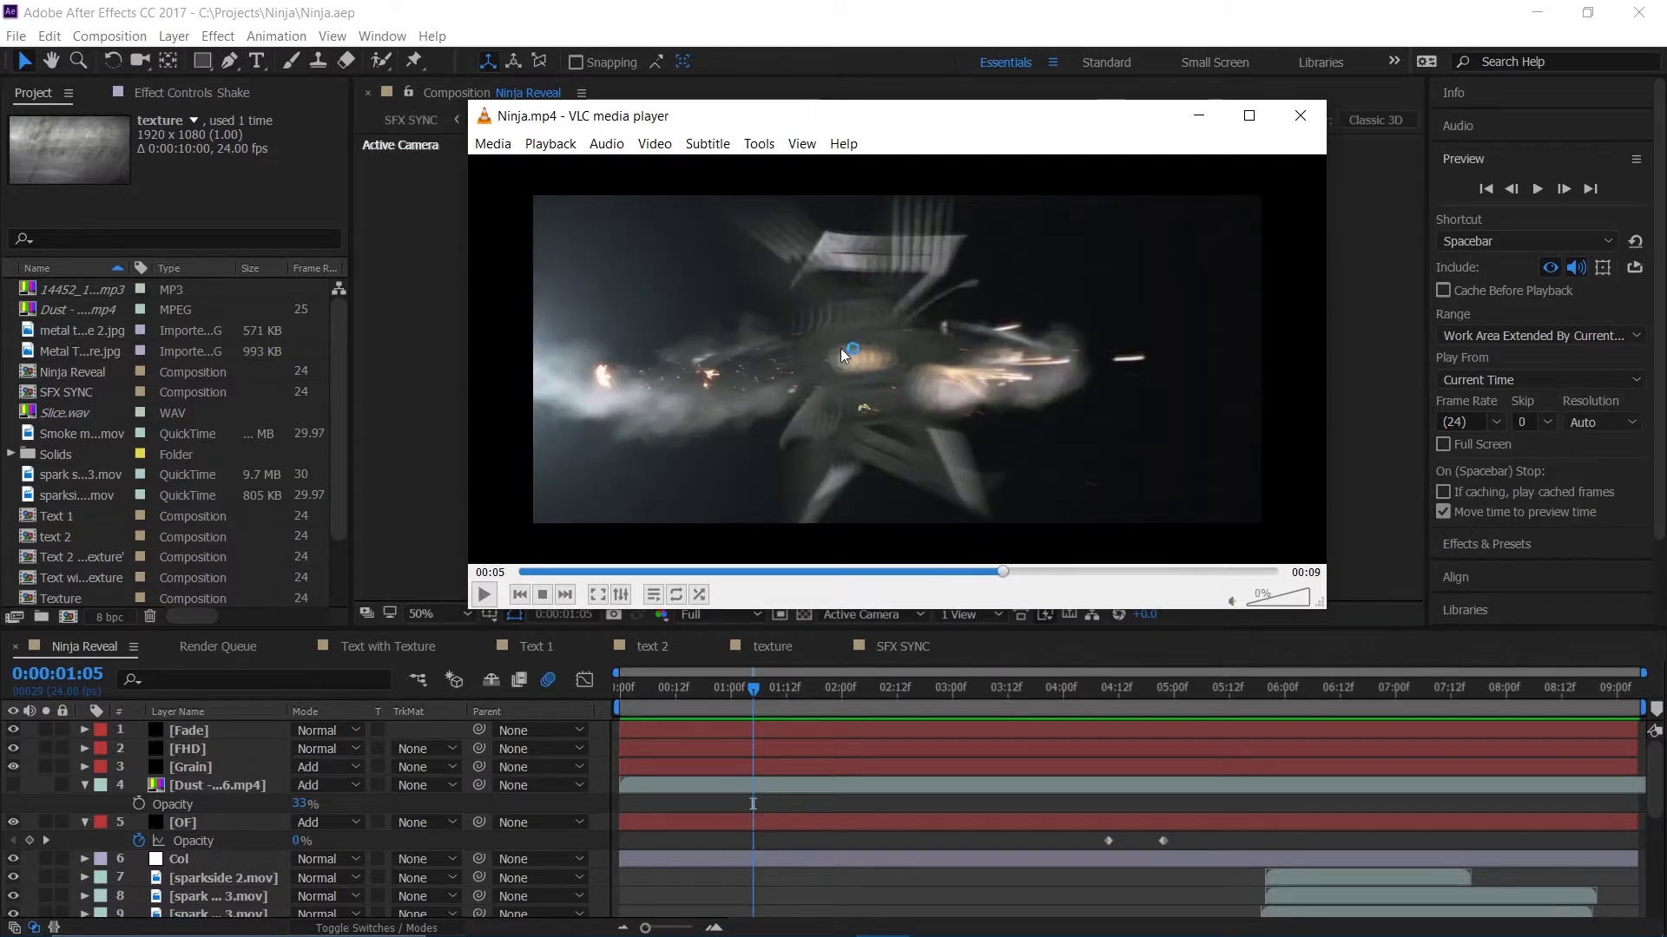
left_click(1011, 571)
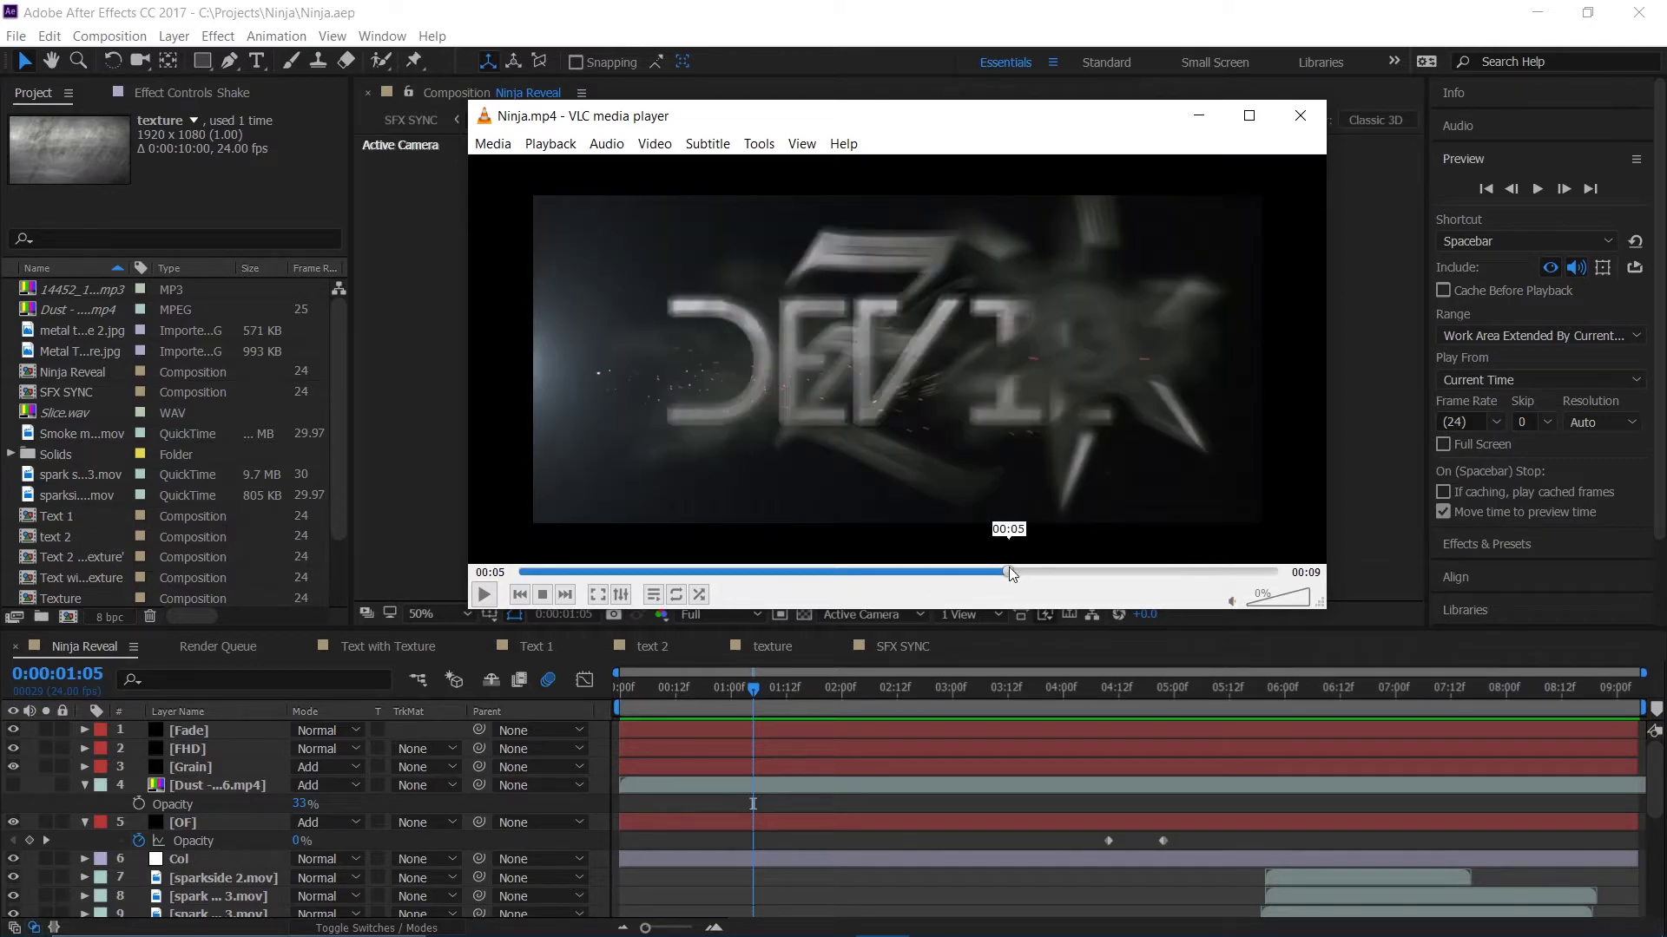
left_click_drag(1009, 568, 518, 580)
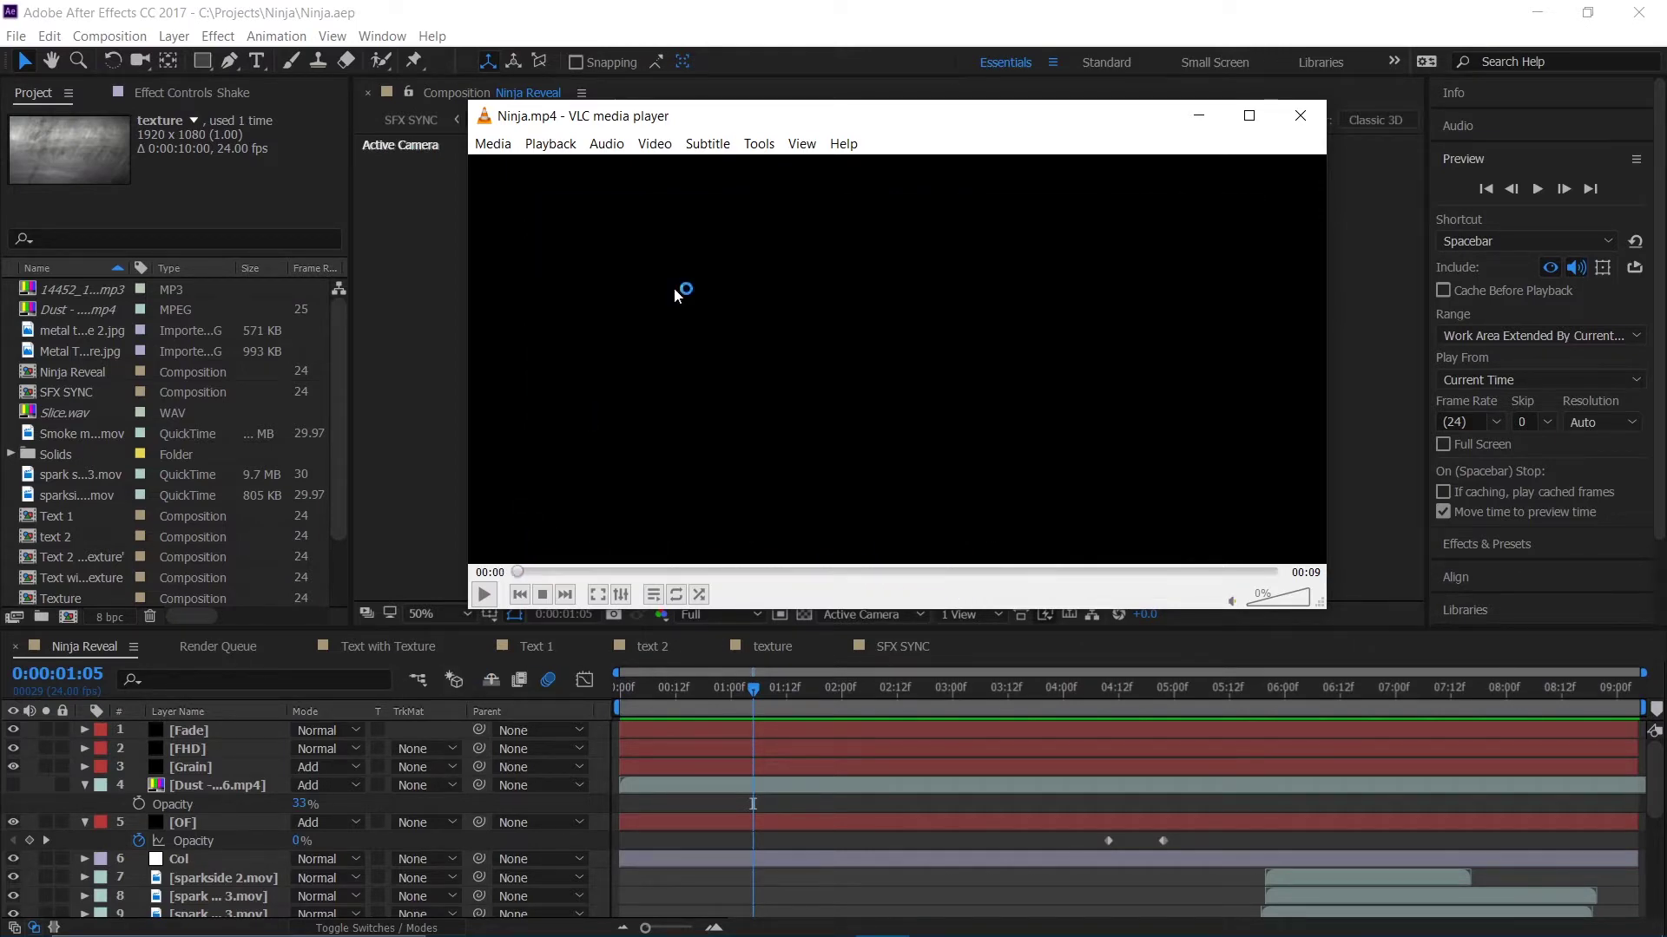
left_click(1198, 116)
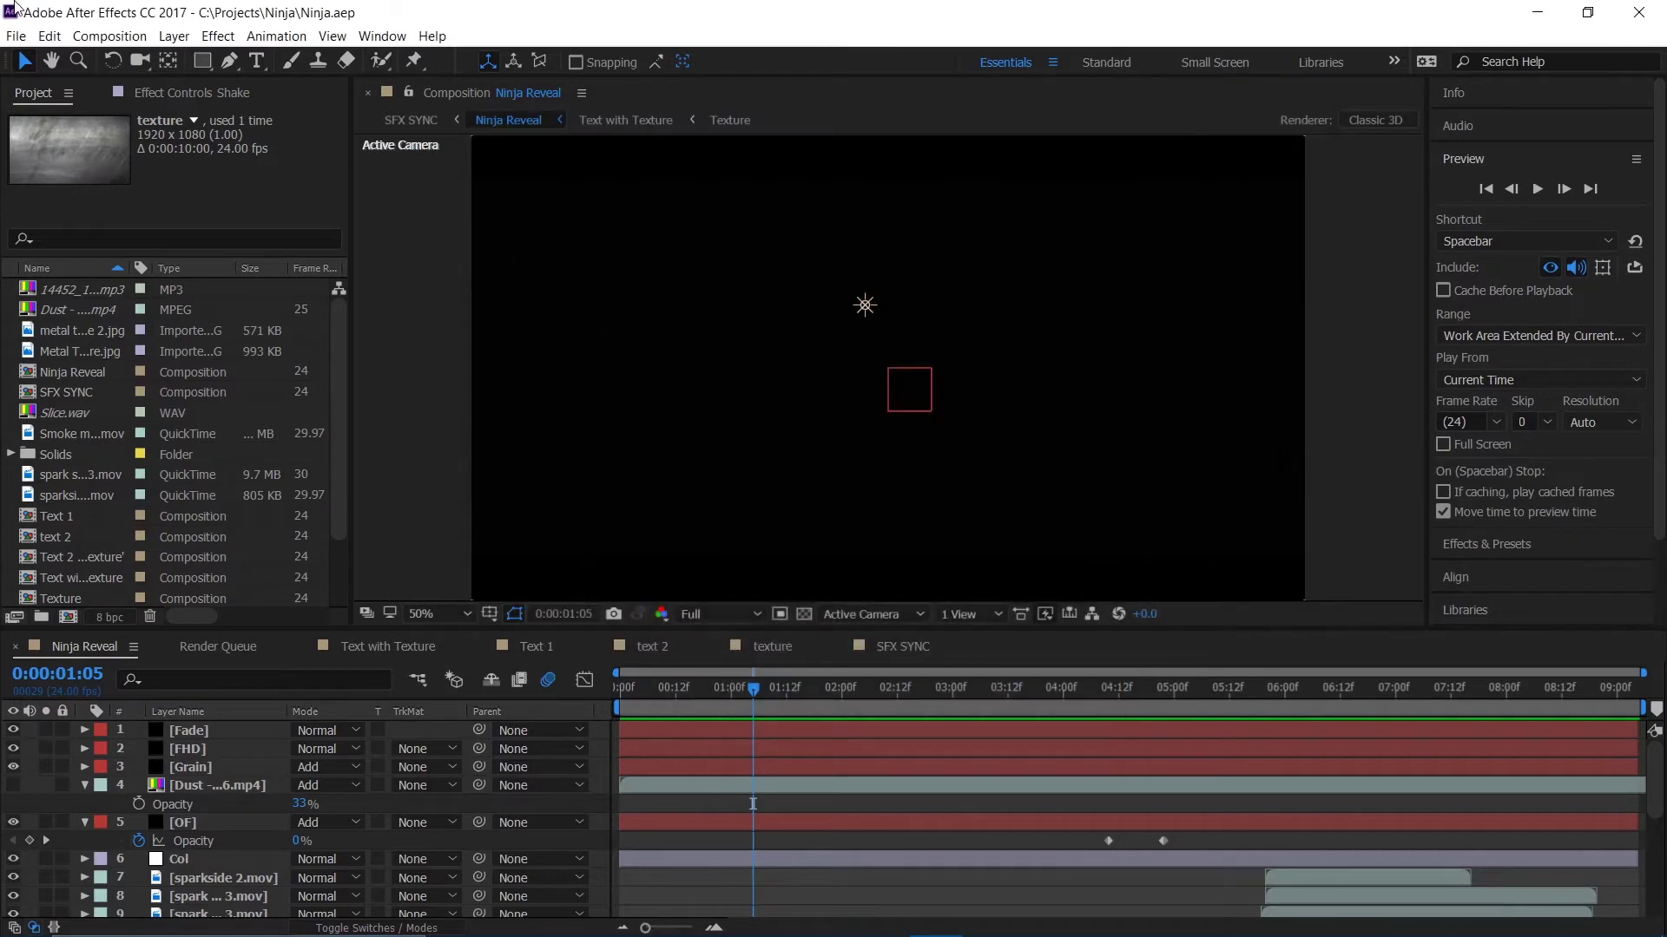
left_click(1136, 688)
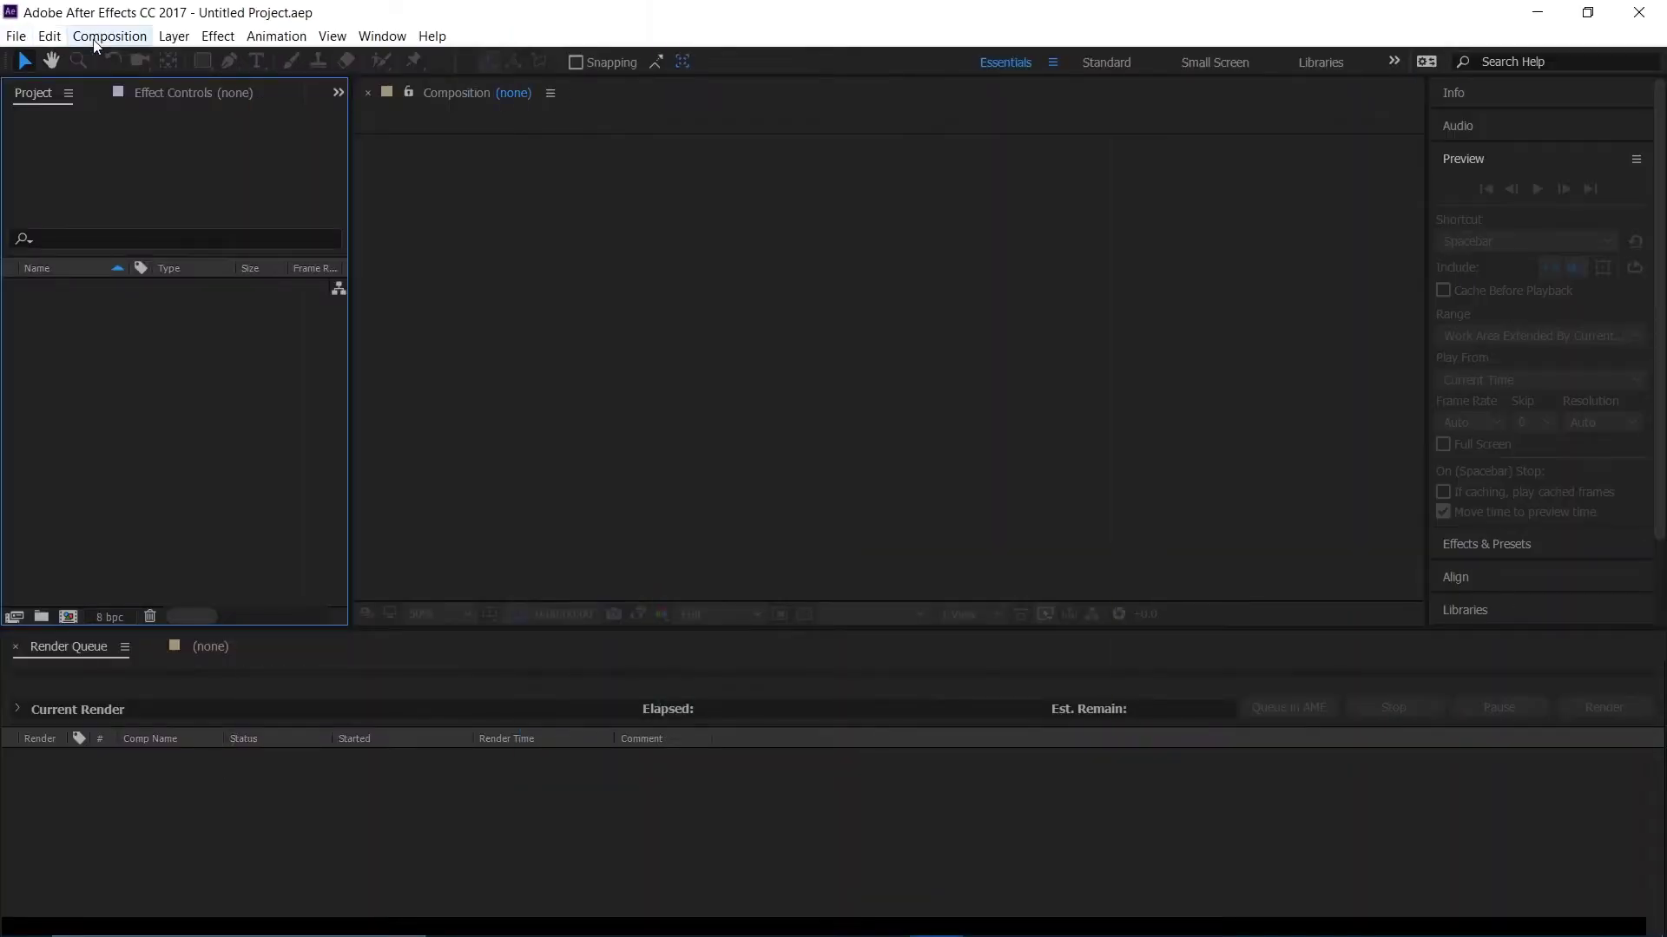
- Create a composition named Ninja Logo Reveal with a duration of 0:00:10:00
left_click(95, 36)
left_click(167, 63)
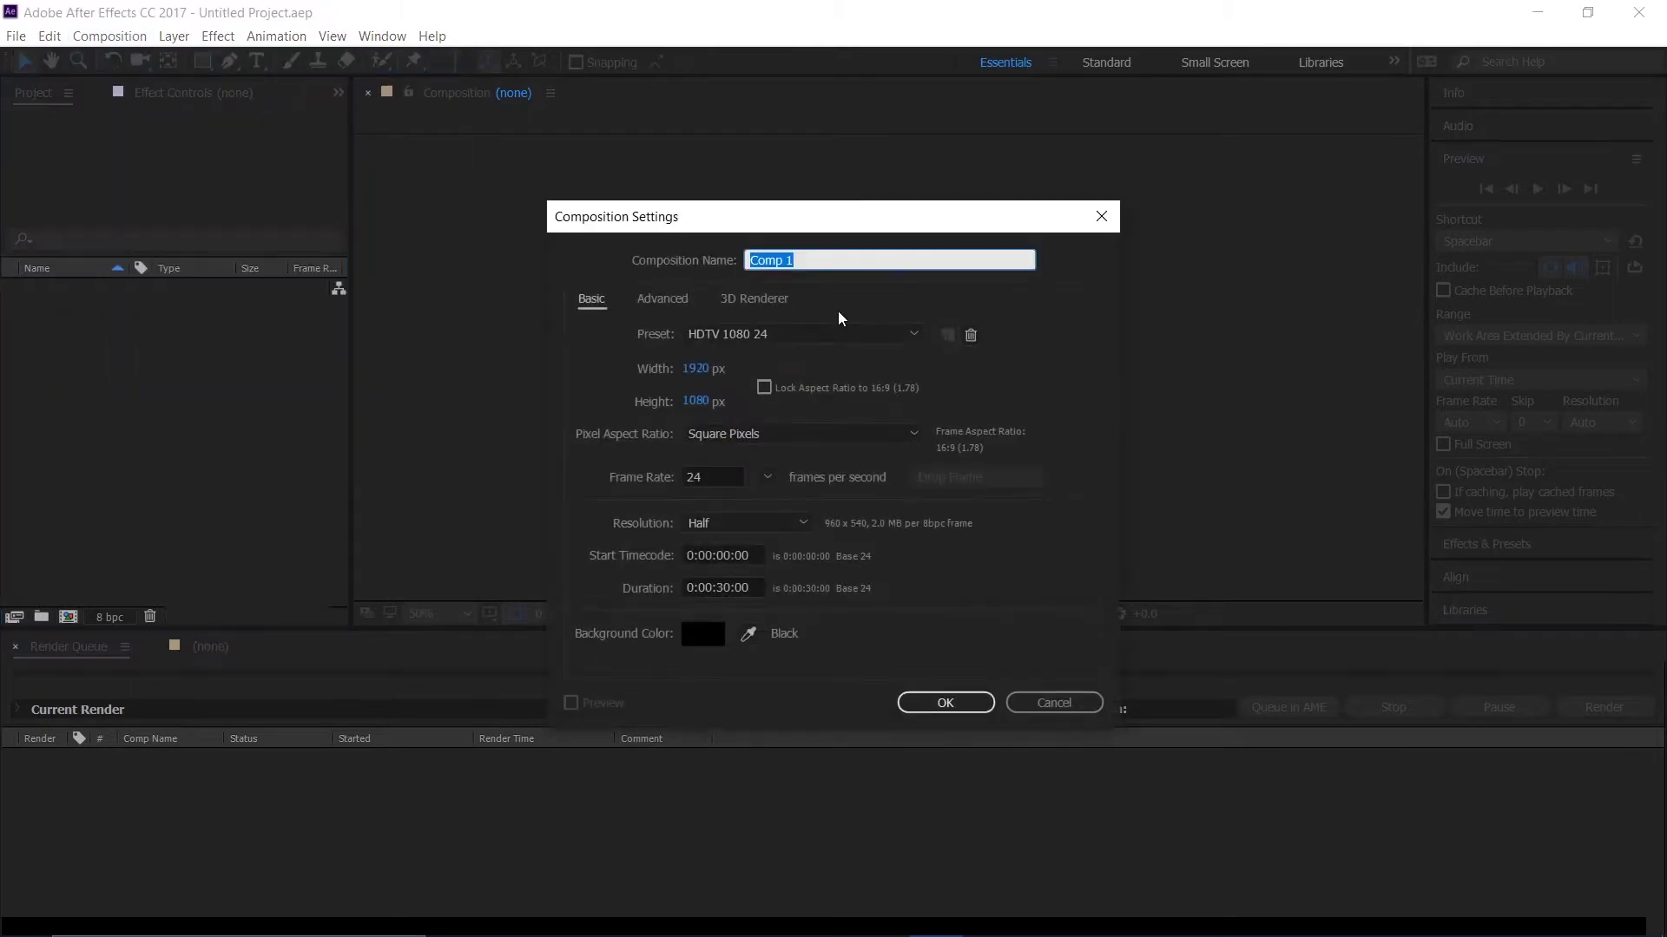
type("Ninja Logo Reveal")
left_click(729, 589)
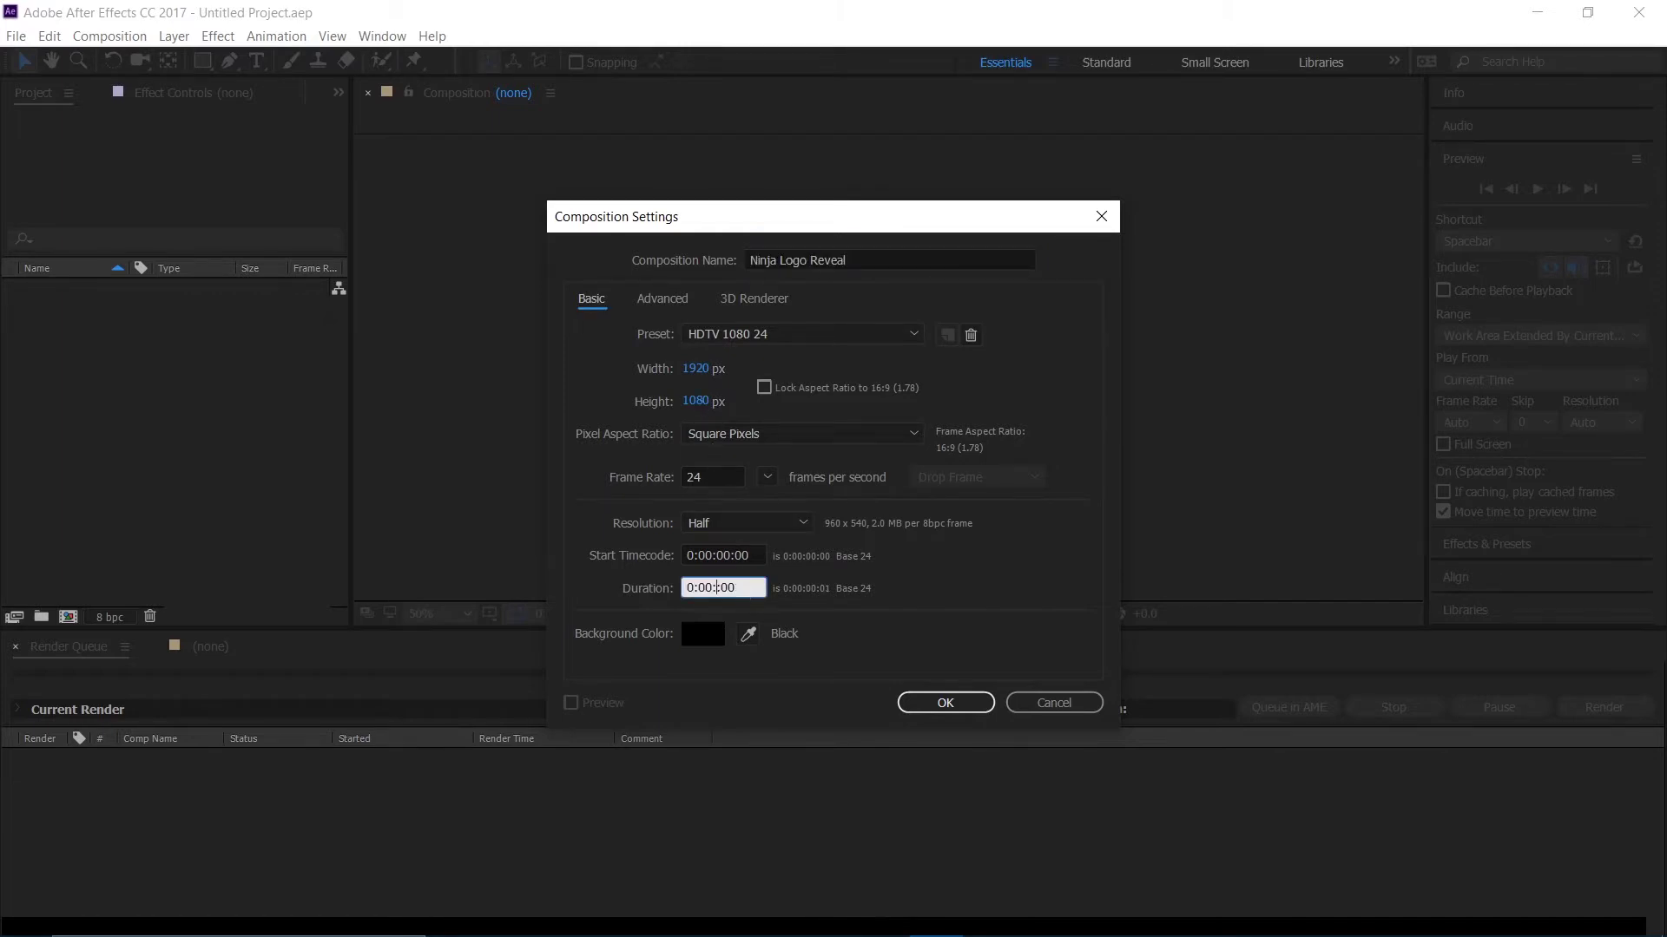
type("10:")
left_click(966, 708)
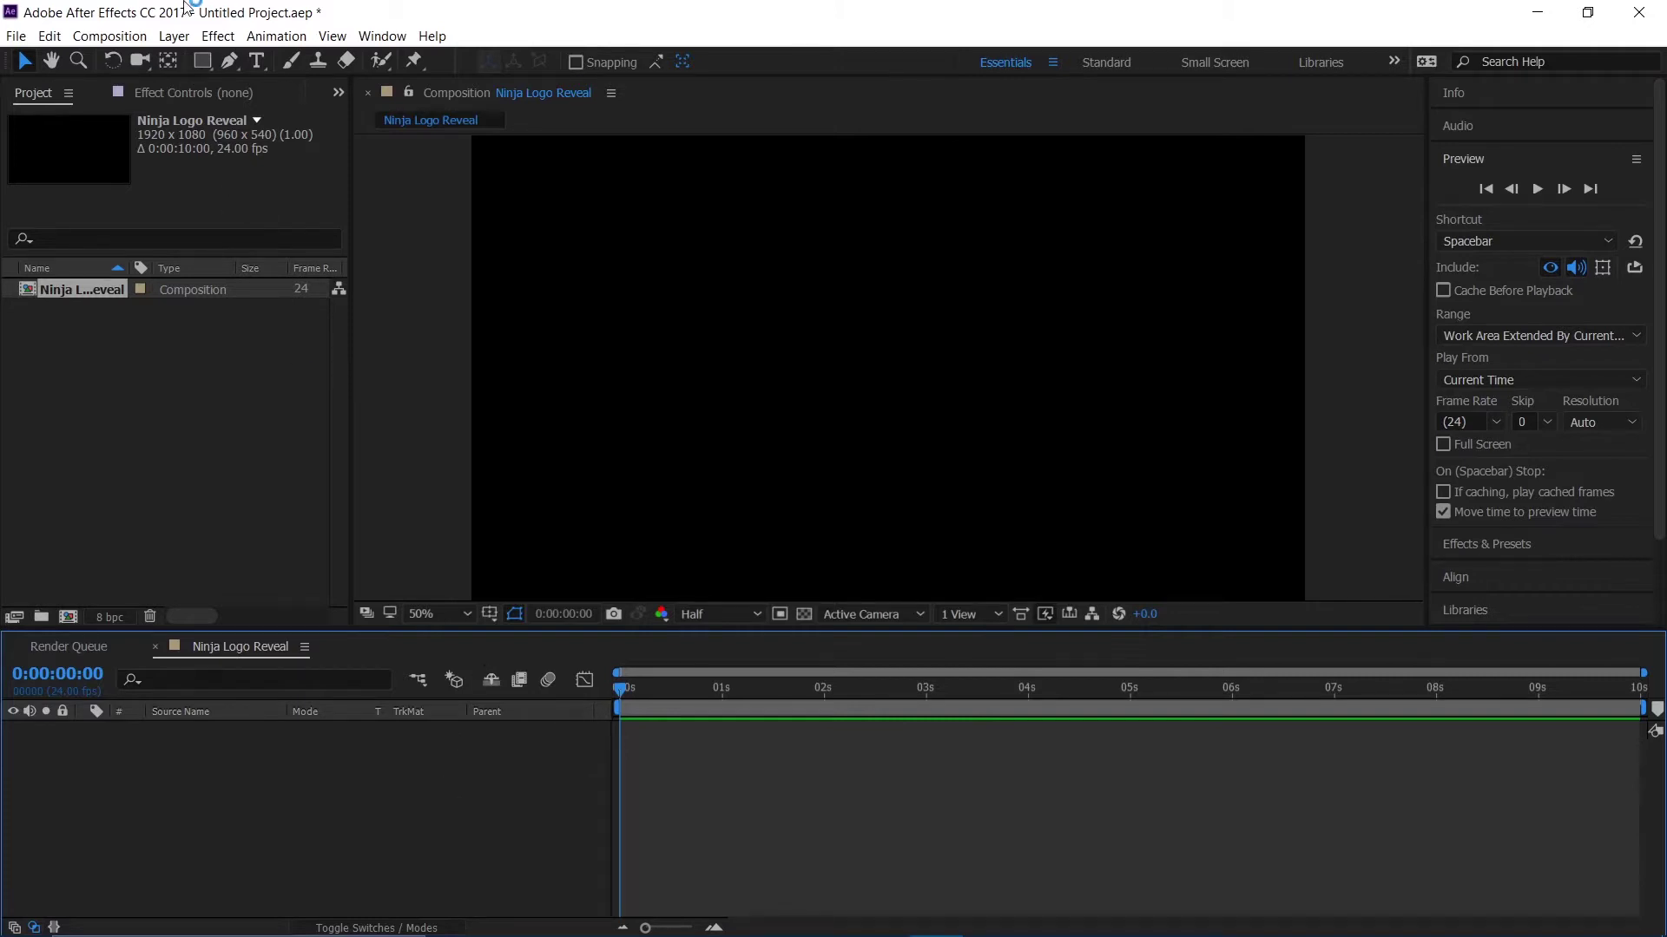
- Add a text layer with the letter Z in the Fire Flight FREE font
left_click(257, 64)
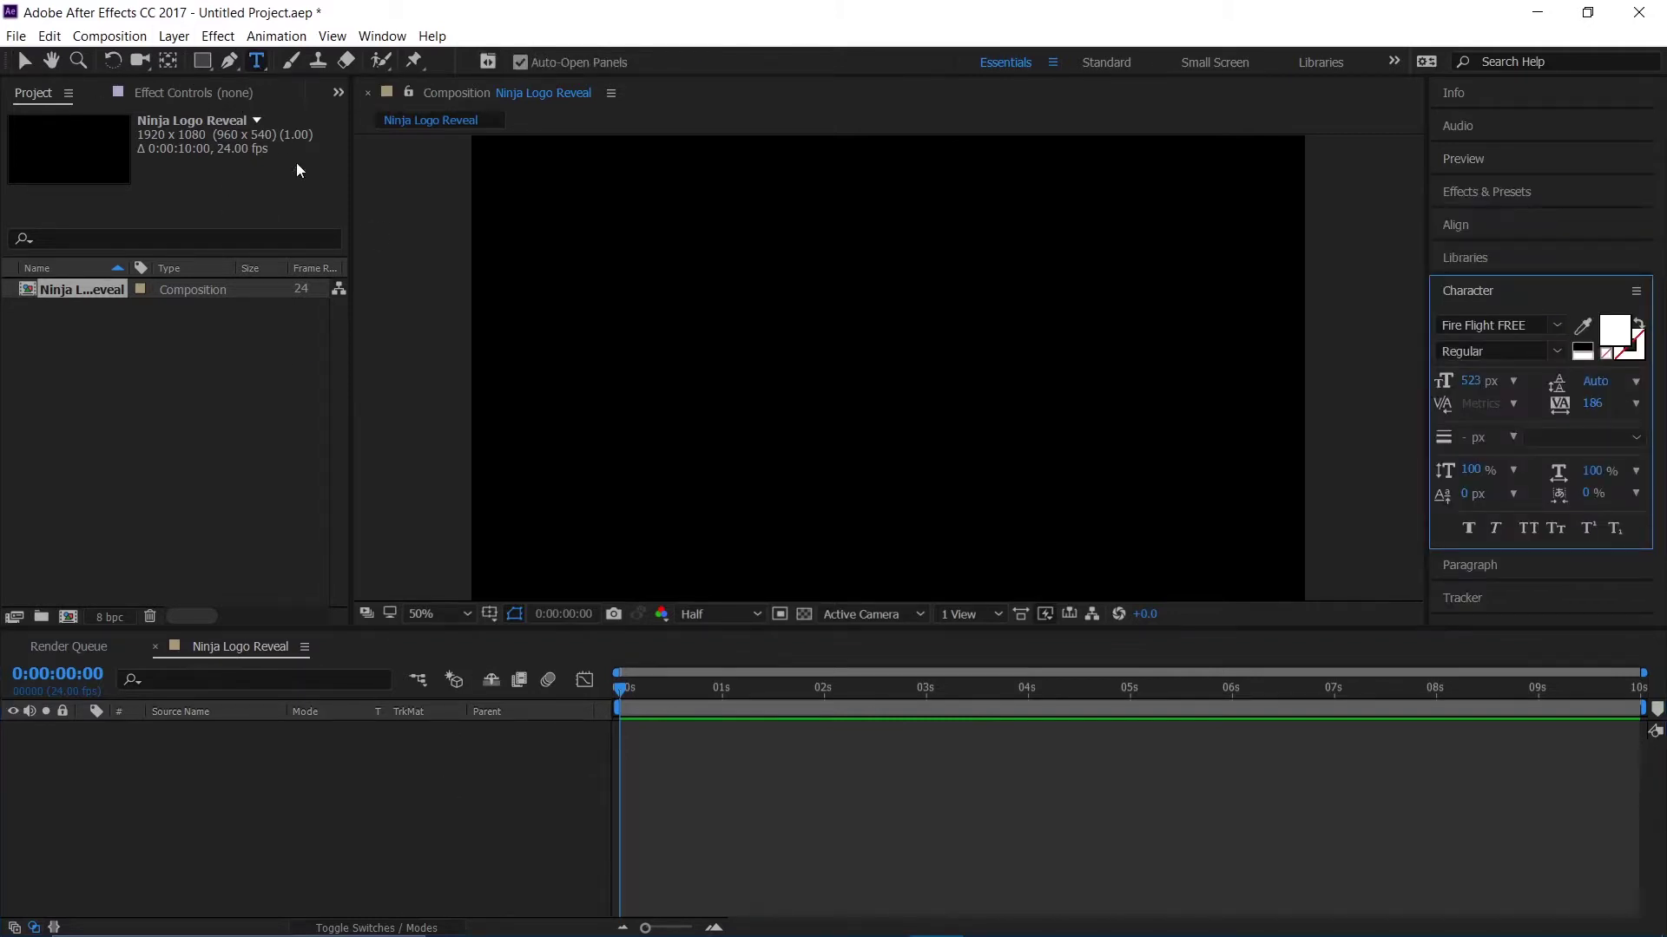
left_click(1480, 323)
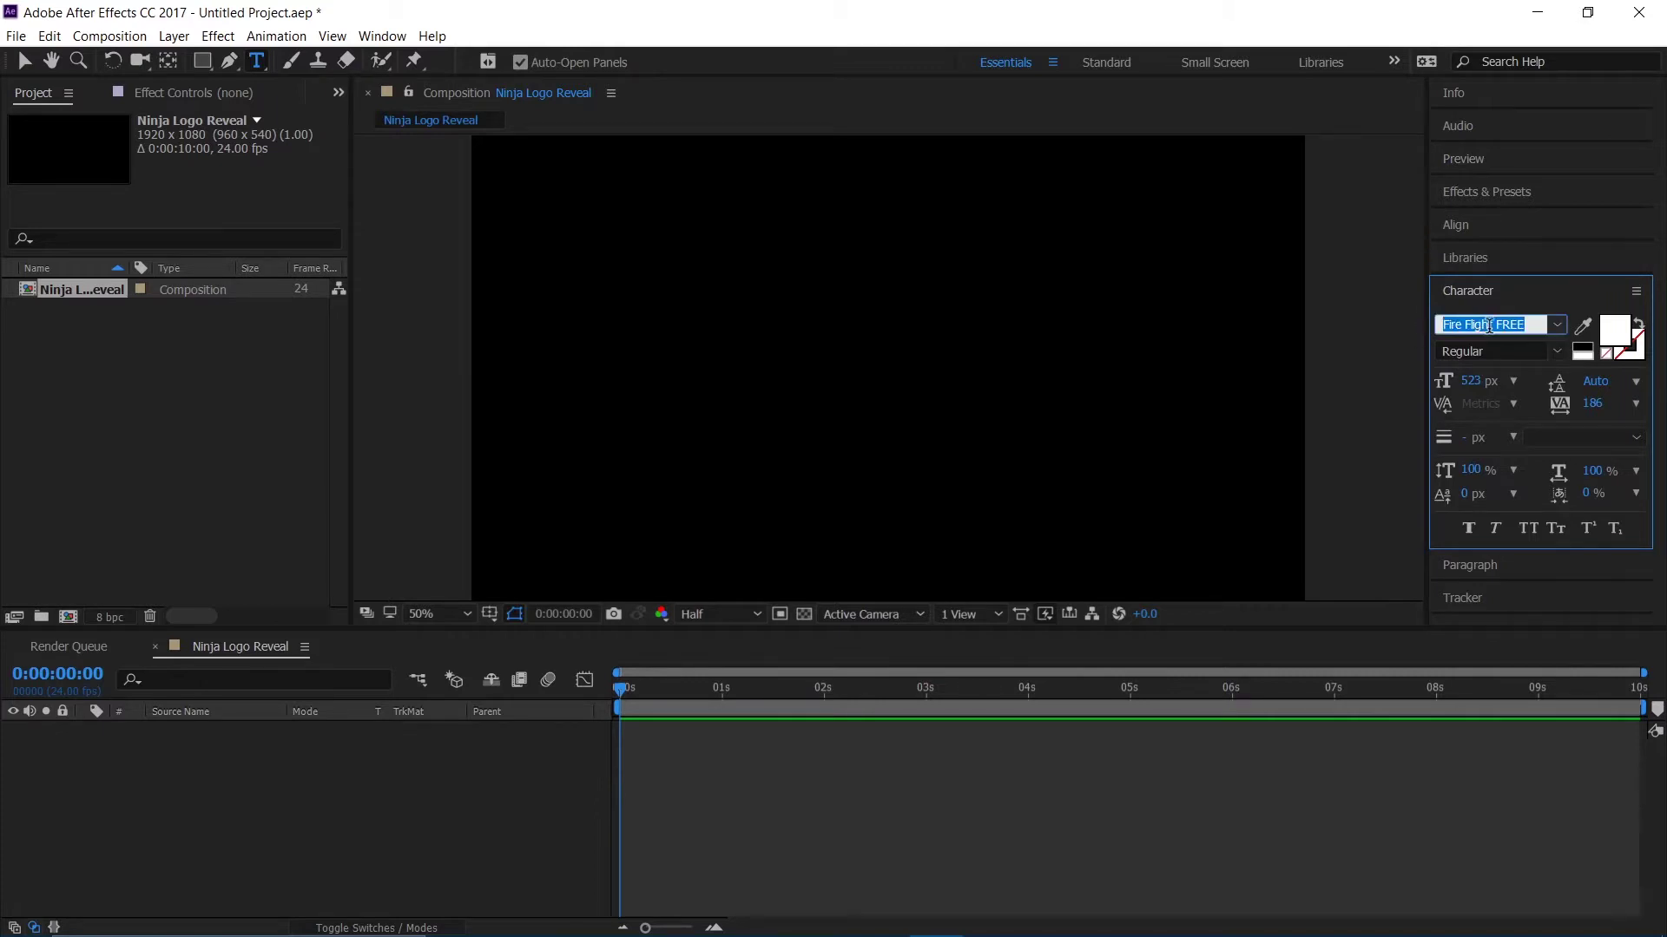
type("Fi")
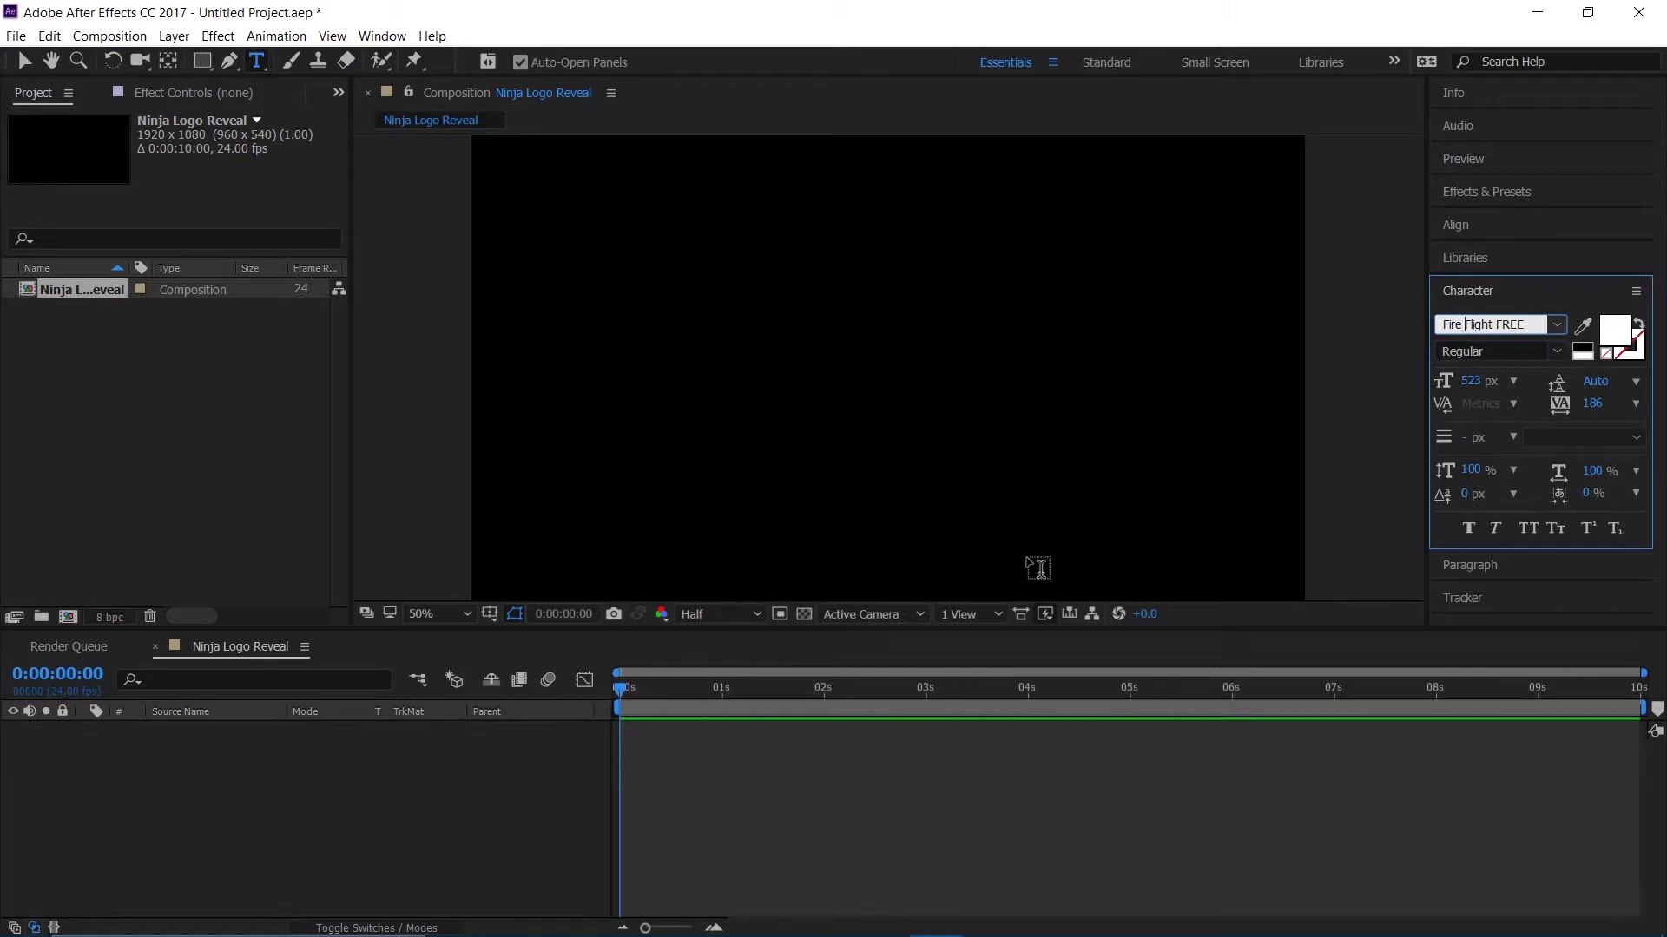
left_click(269, 853)
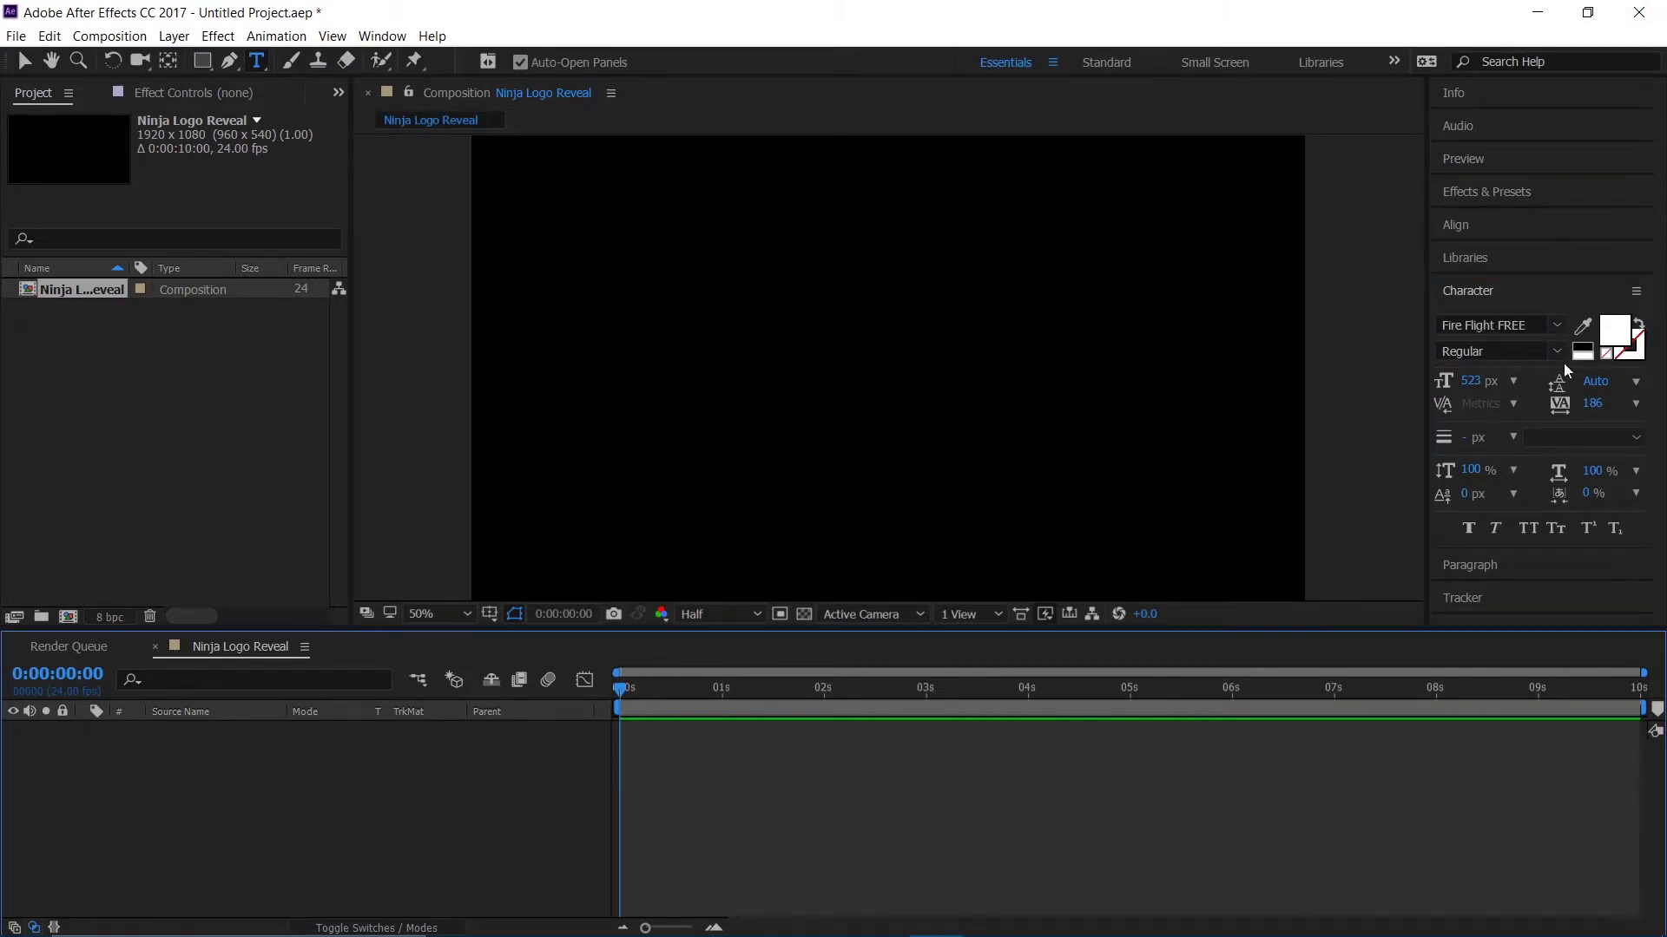
left_click(690, 349)
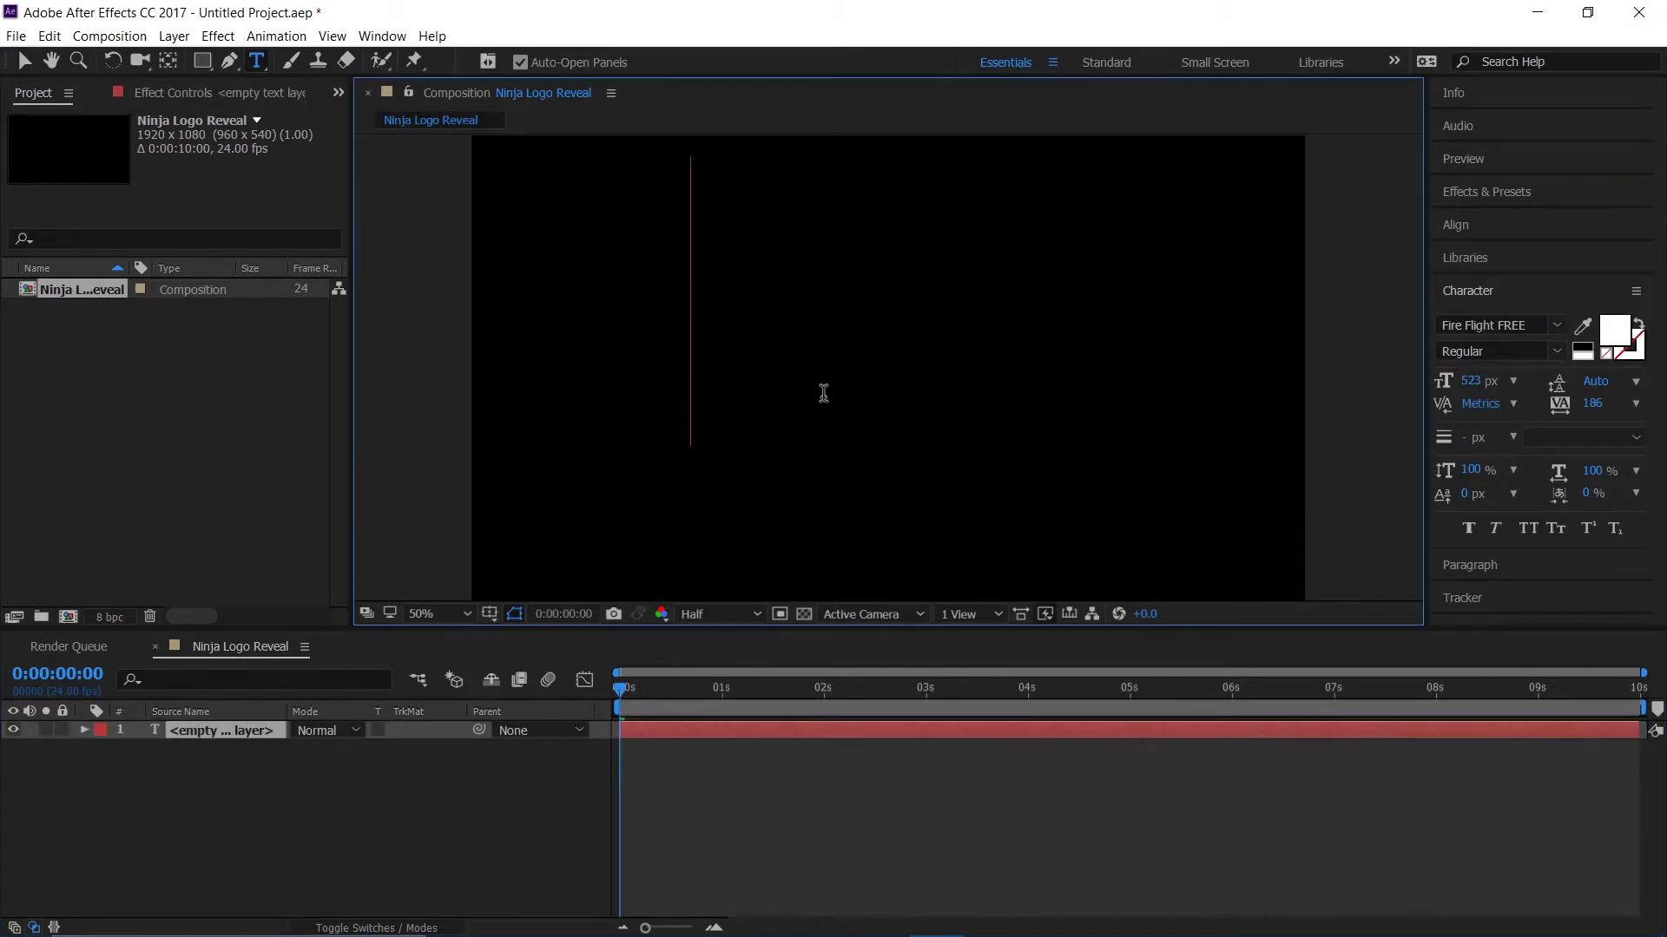
type("Z")
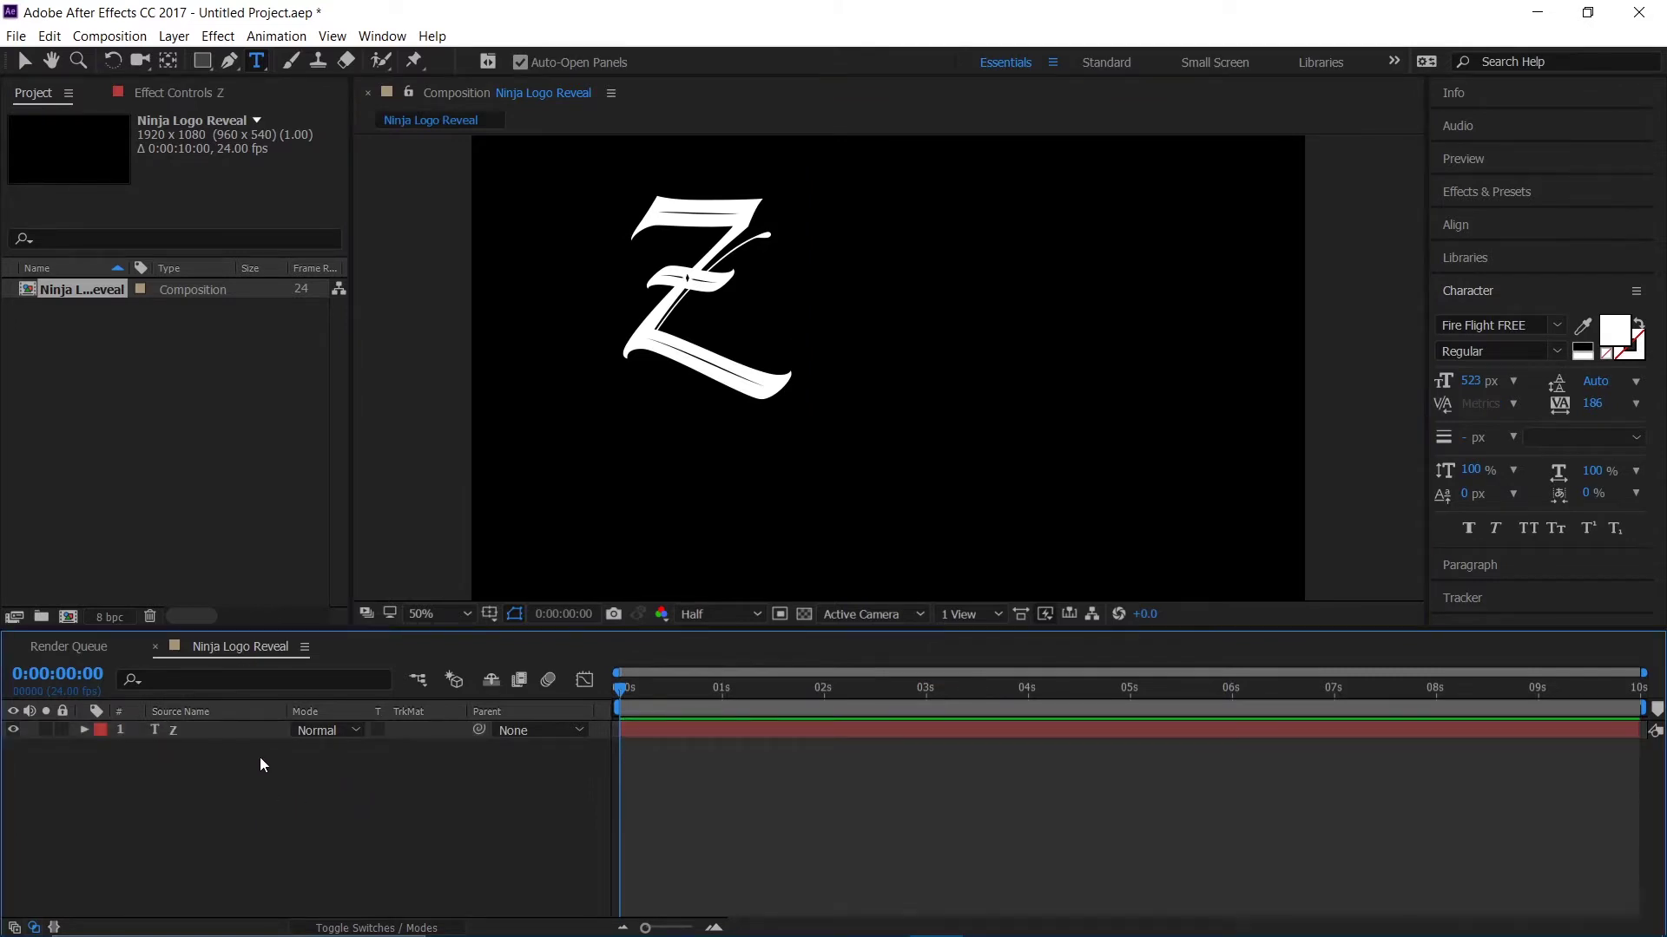
- Centre the Z text layer horizontally and vertically in the composition
left_click(206, 737)
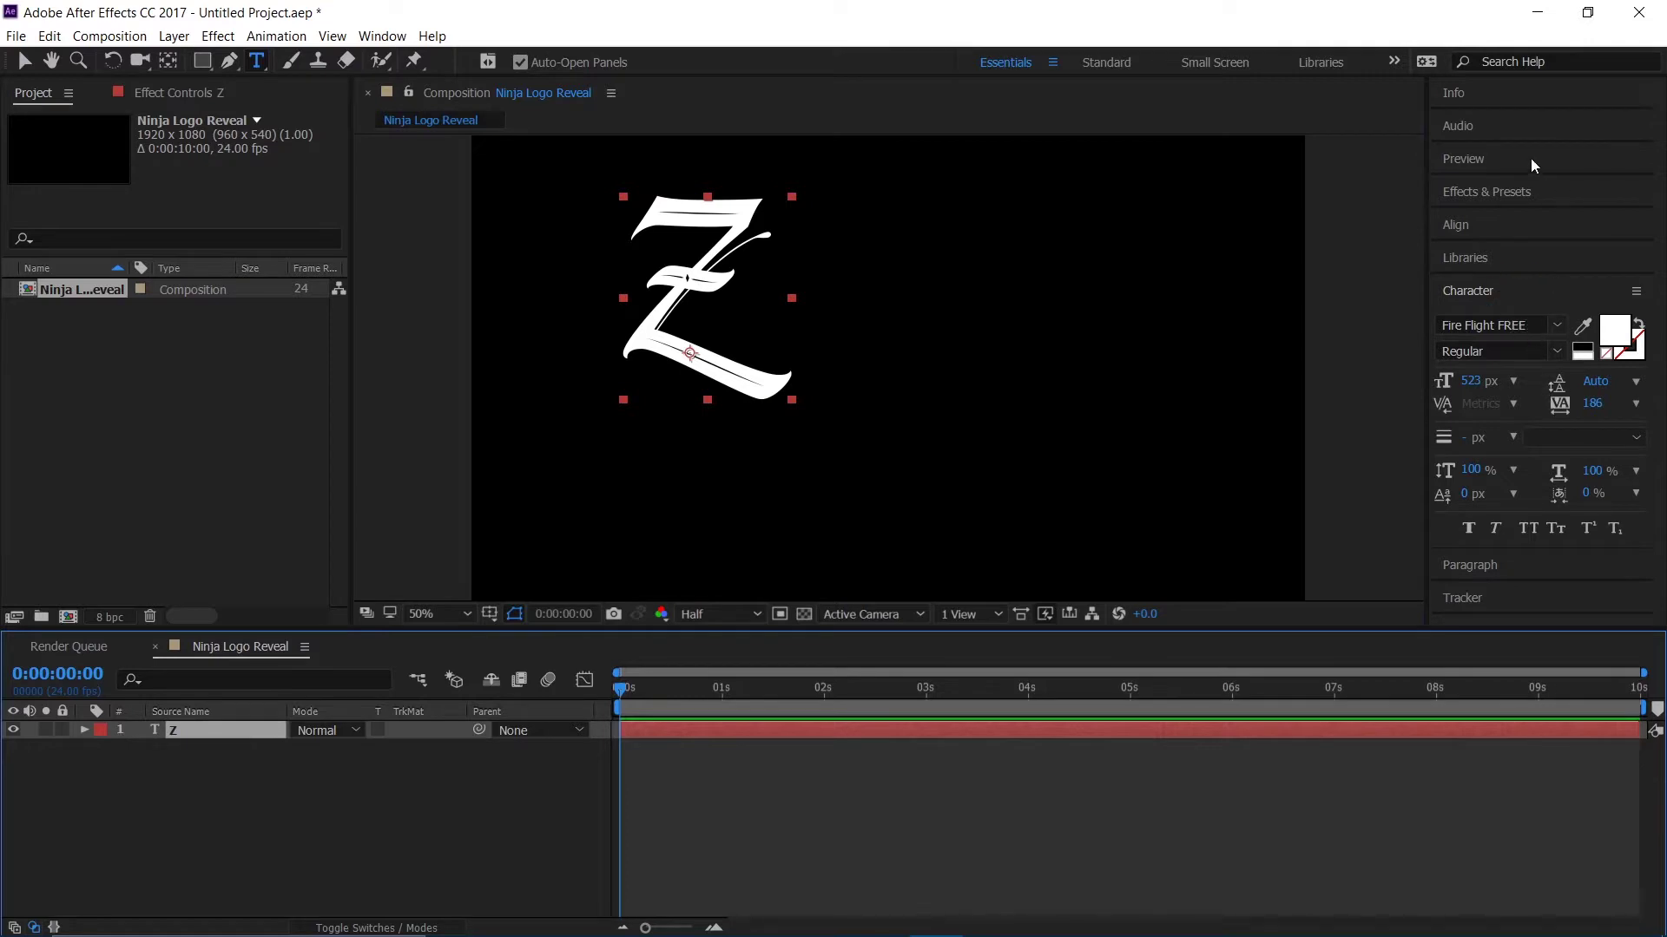
left_click(1506, 228)
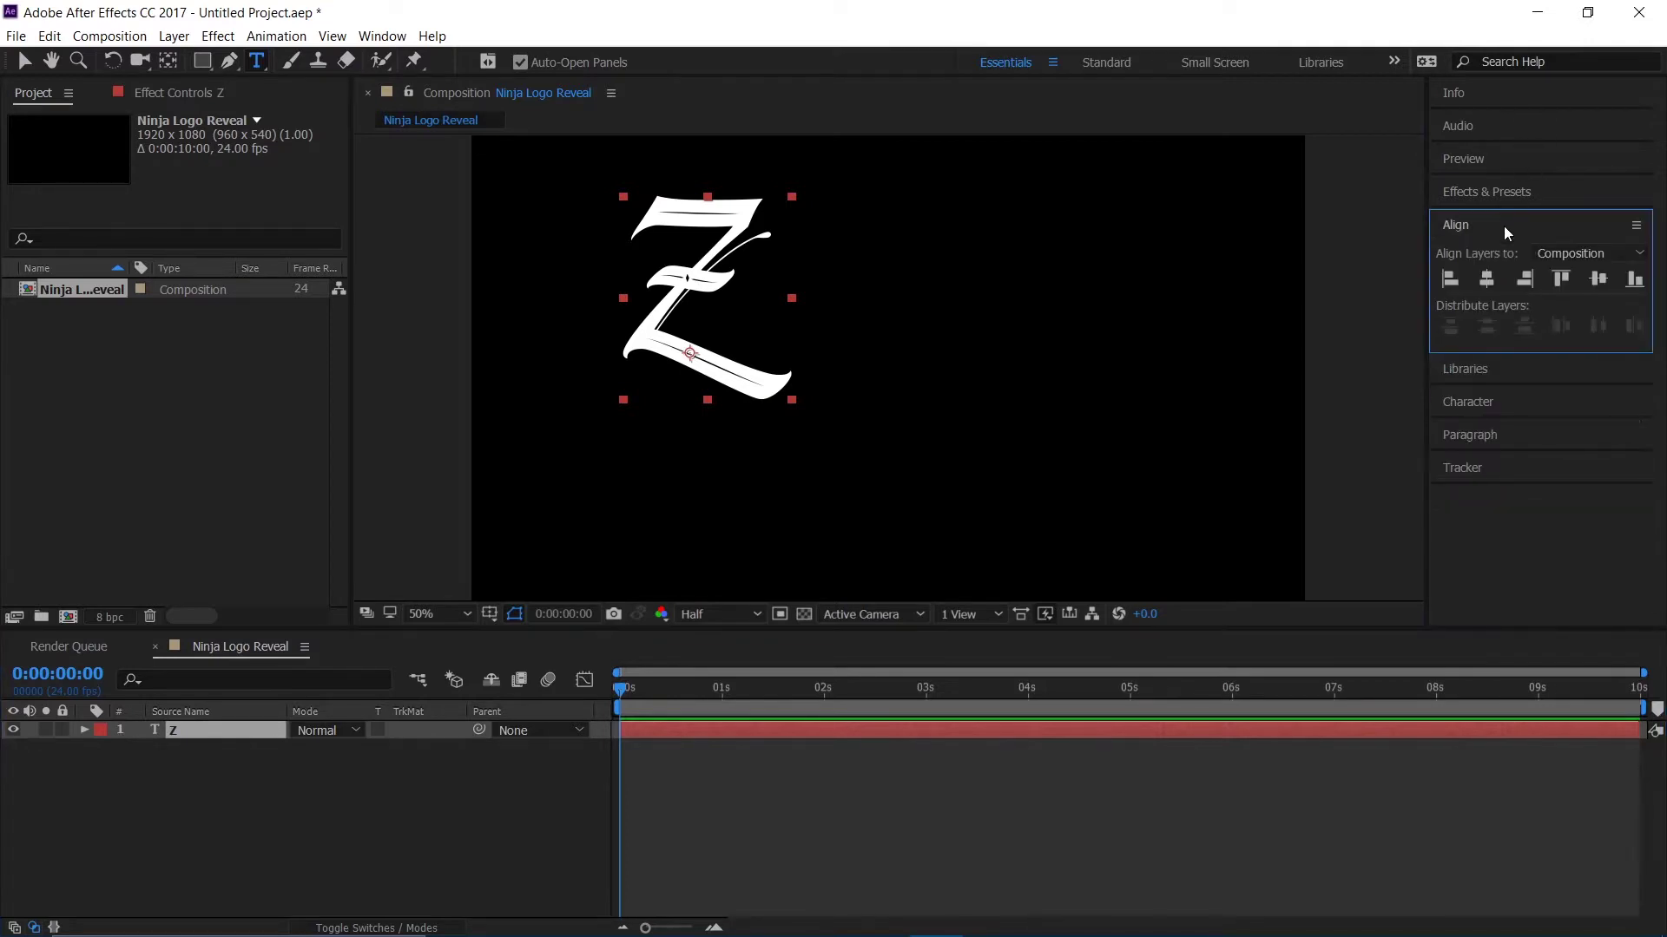
left_click(1491, 285)
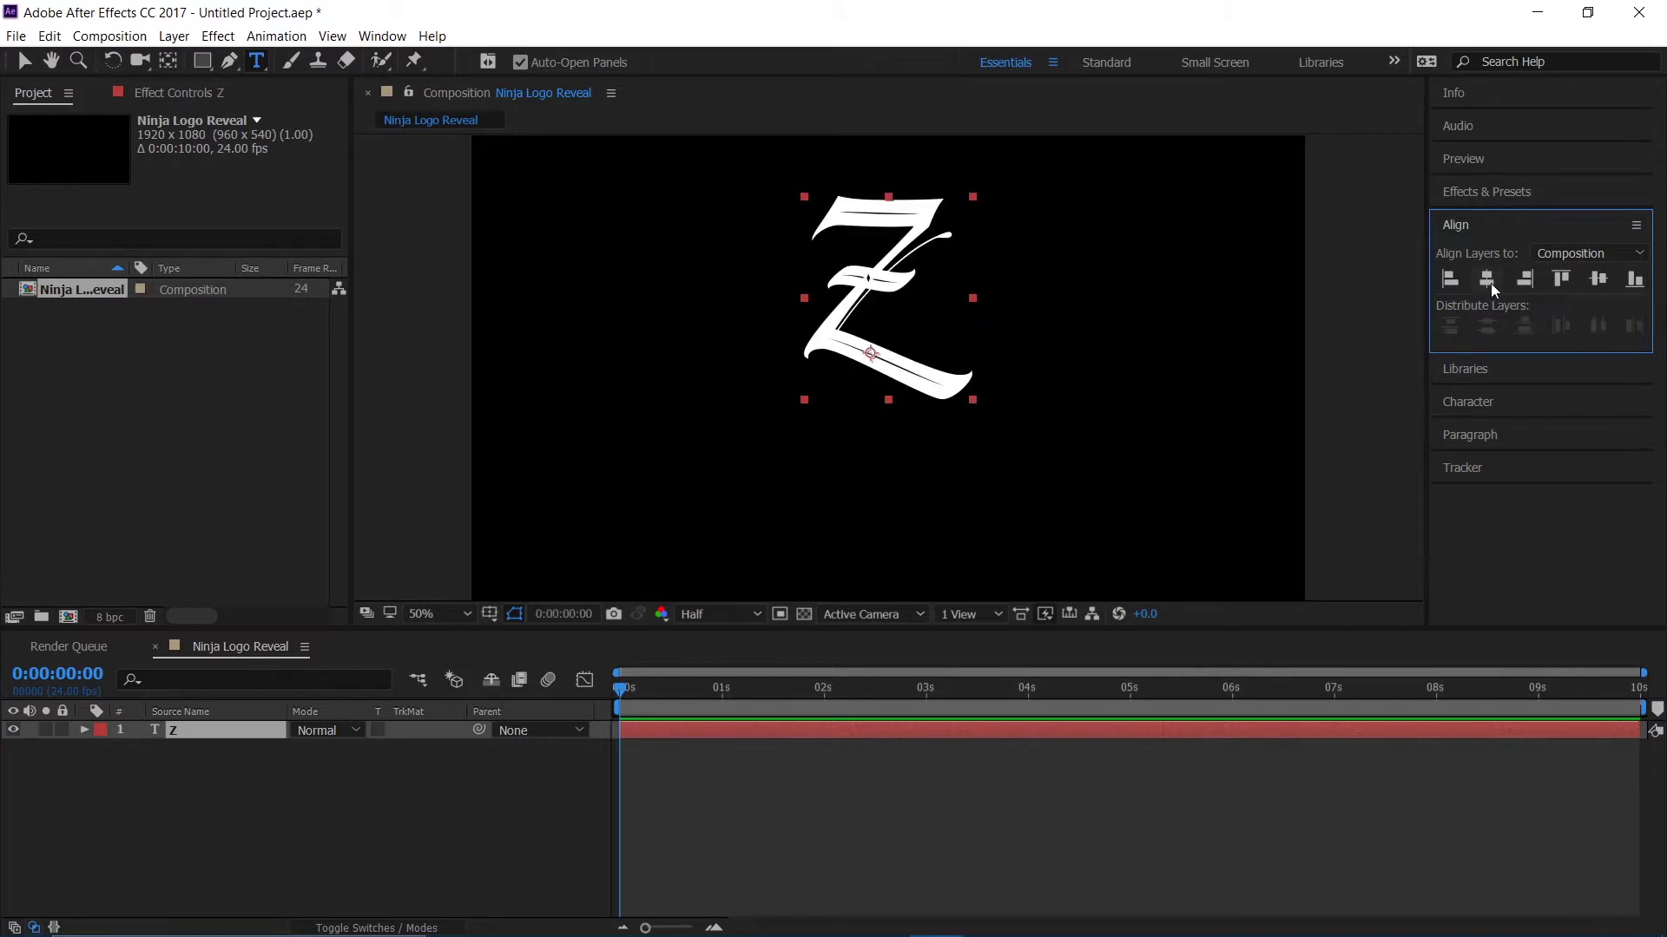
left_click(1596, 284)
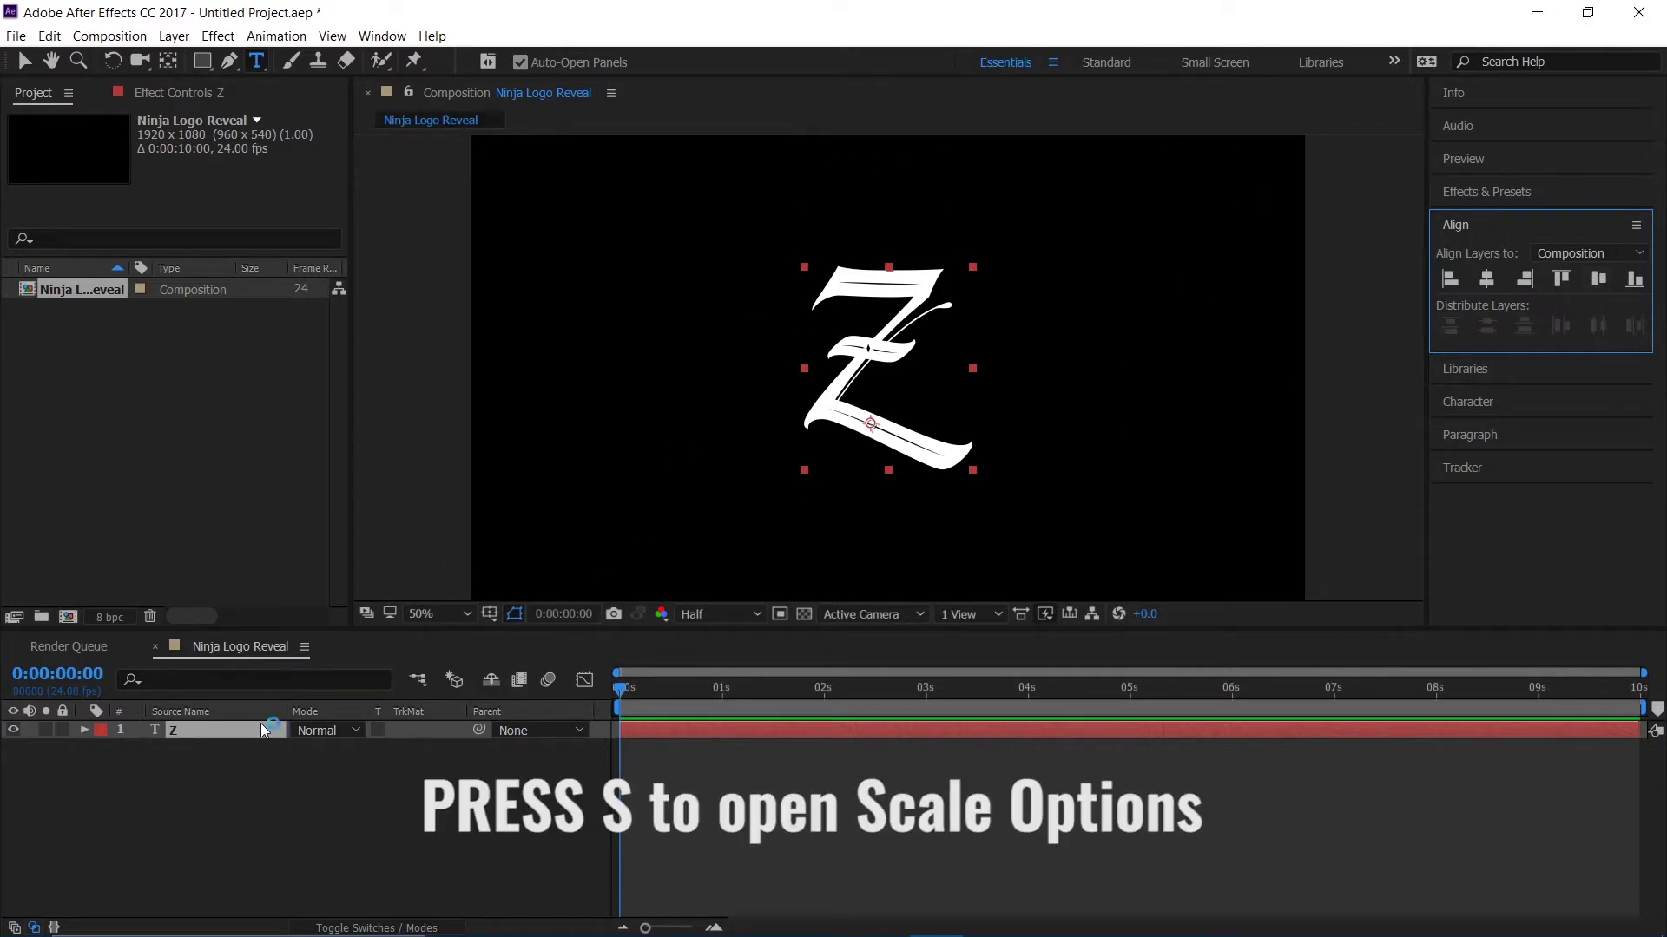
- Scale the Z layer to 153% and centre it again vertically and horizontally in the composition
left_click(193, 734)
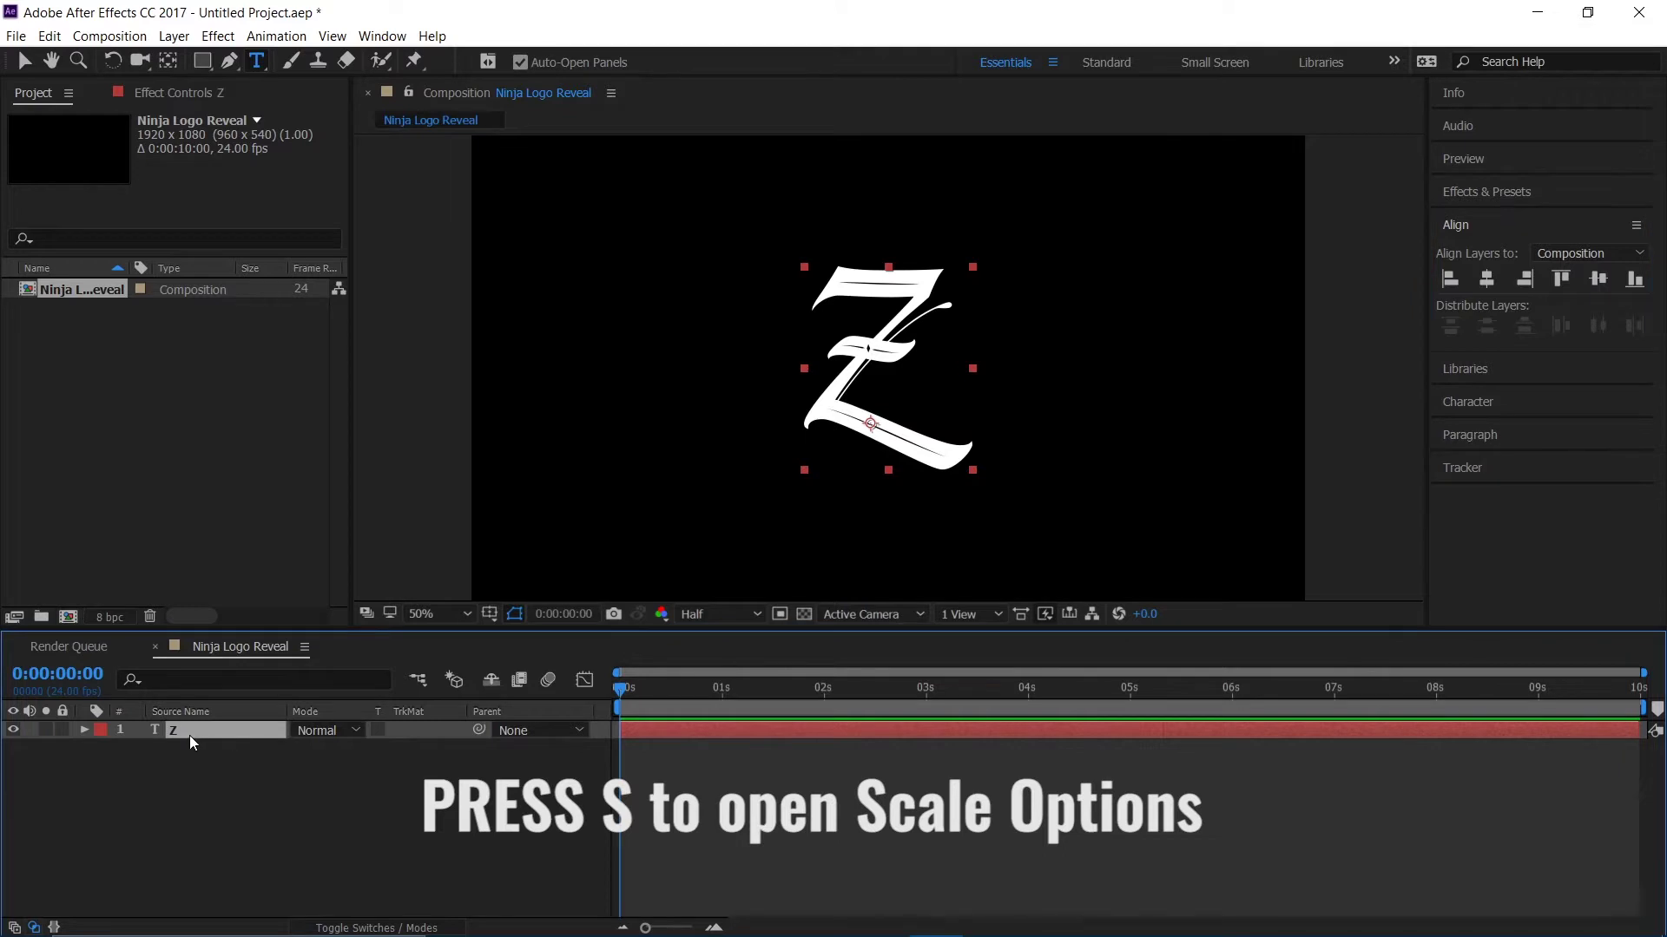
key("s")
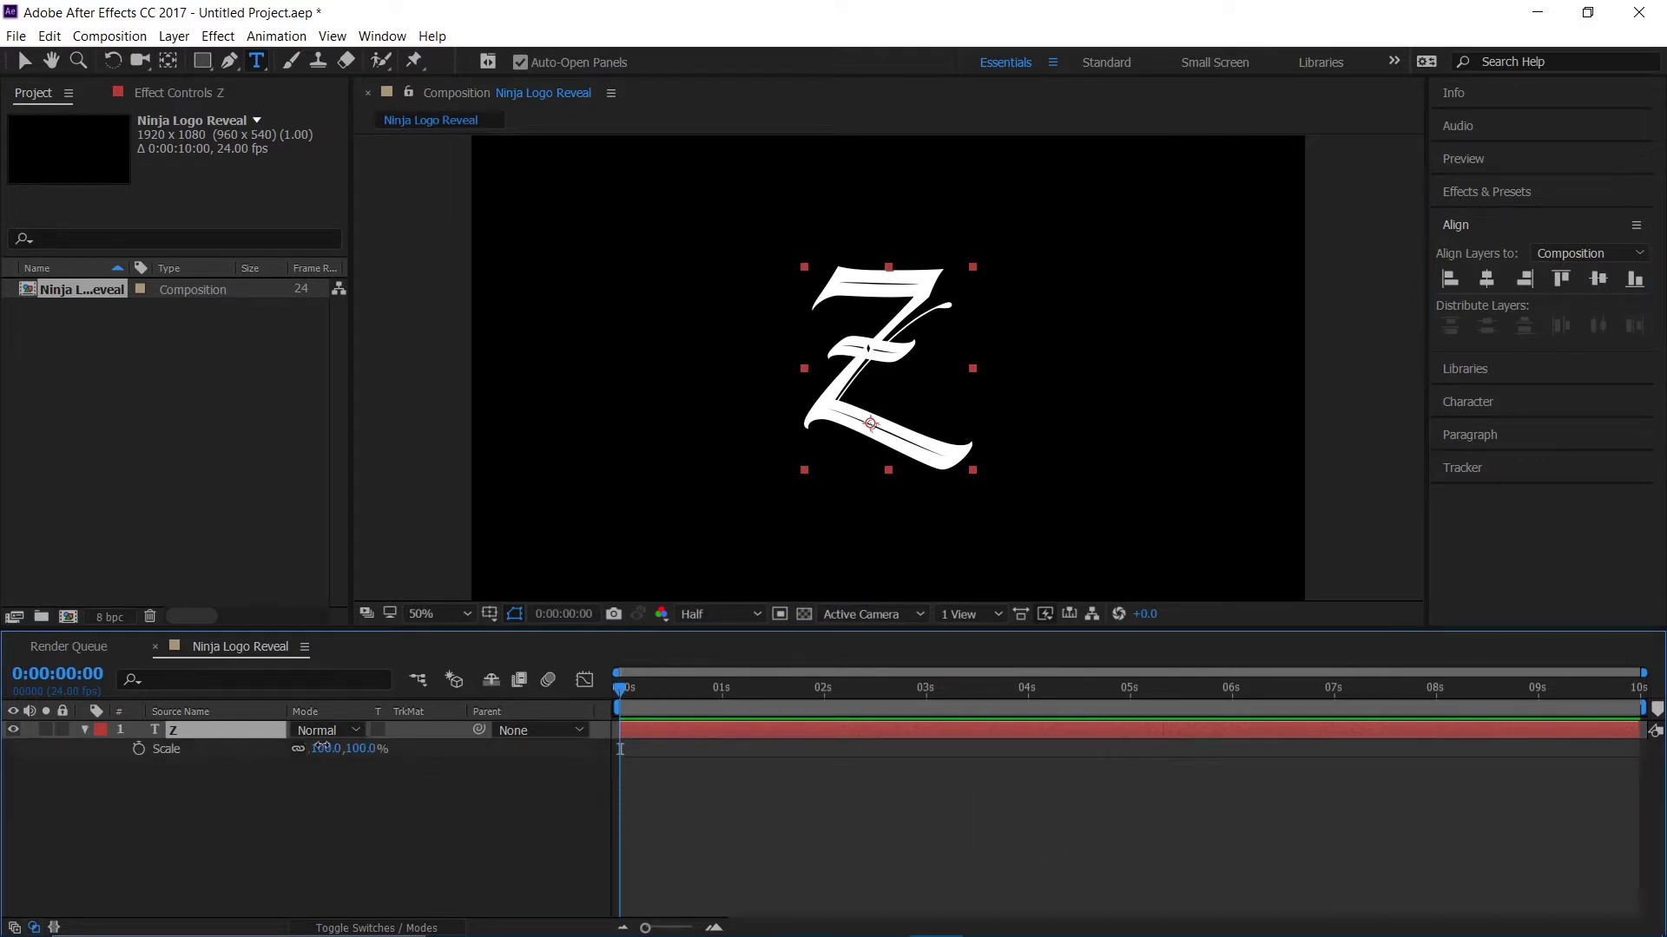
left_click_drag(321, 748, 380, 752)
left_click(336, 800)
left_click(240, 732)
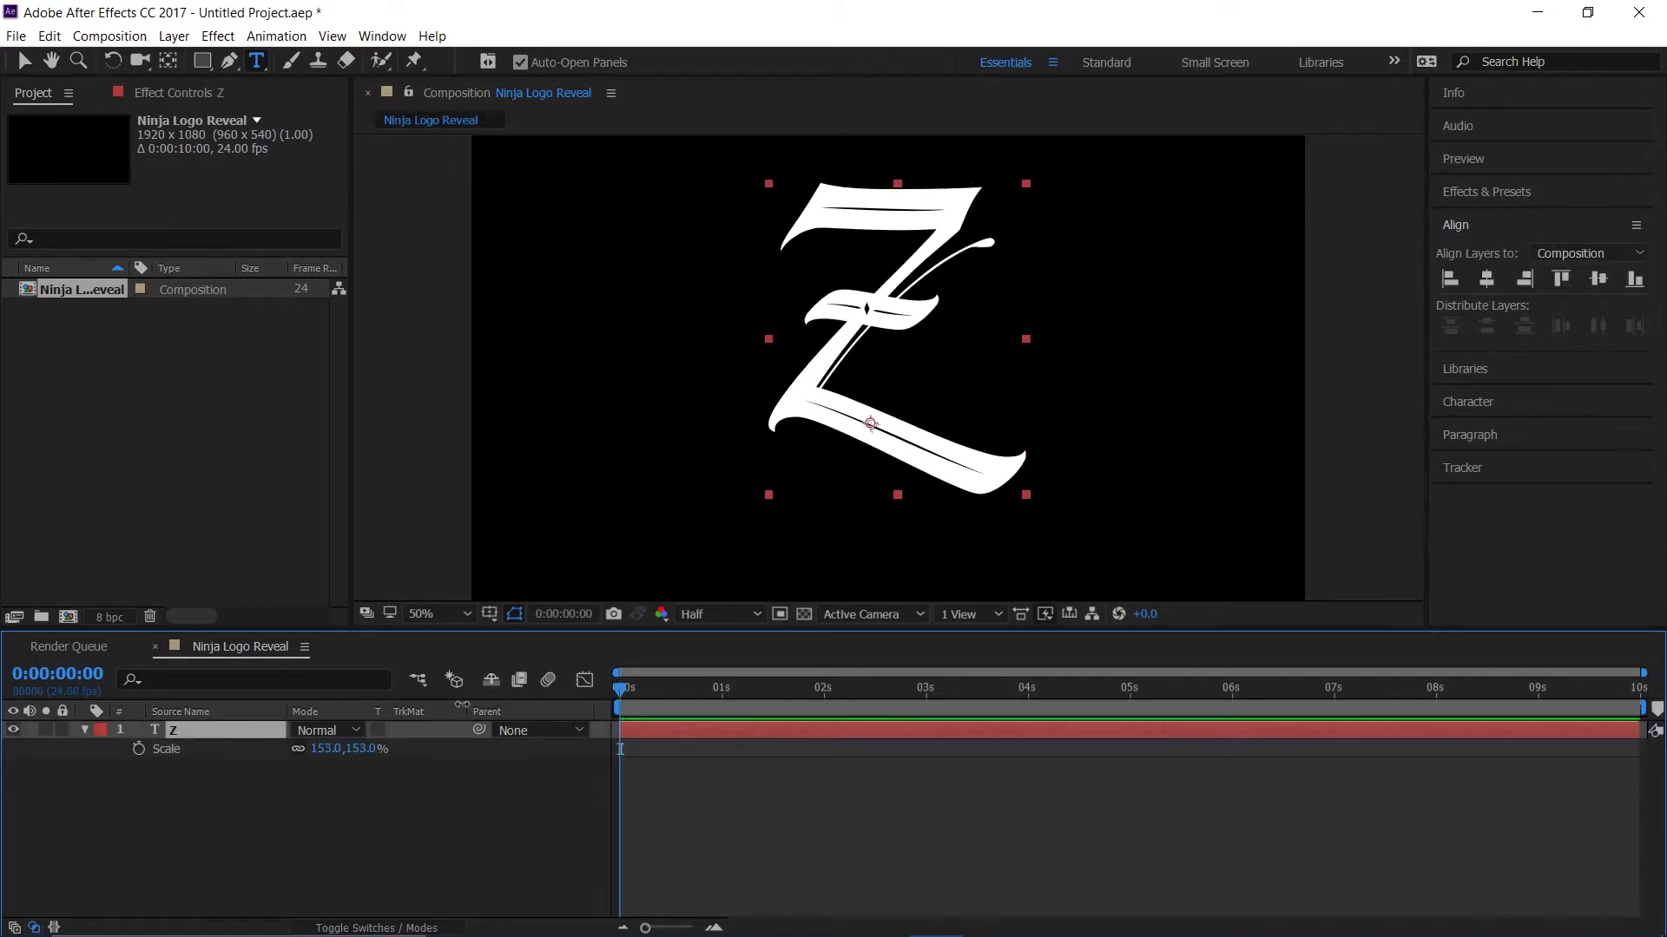
left_click(1596, 278)
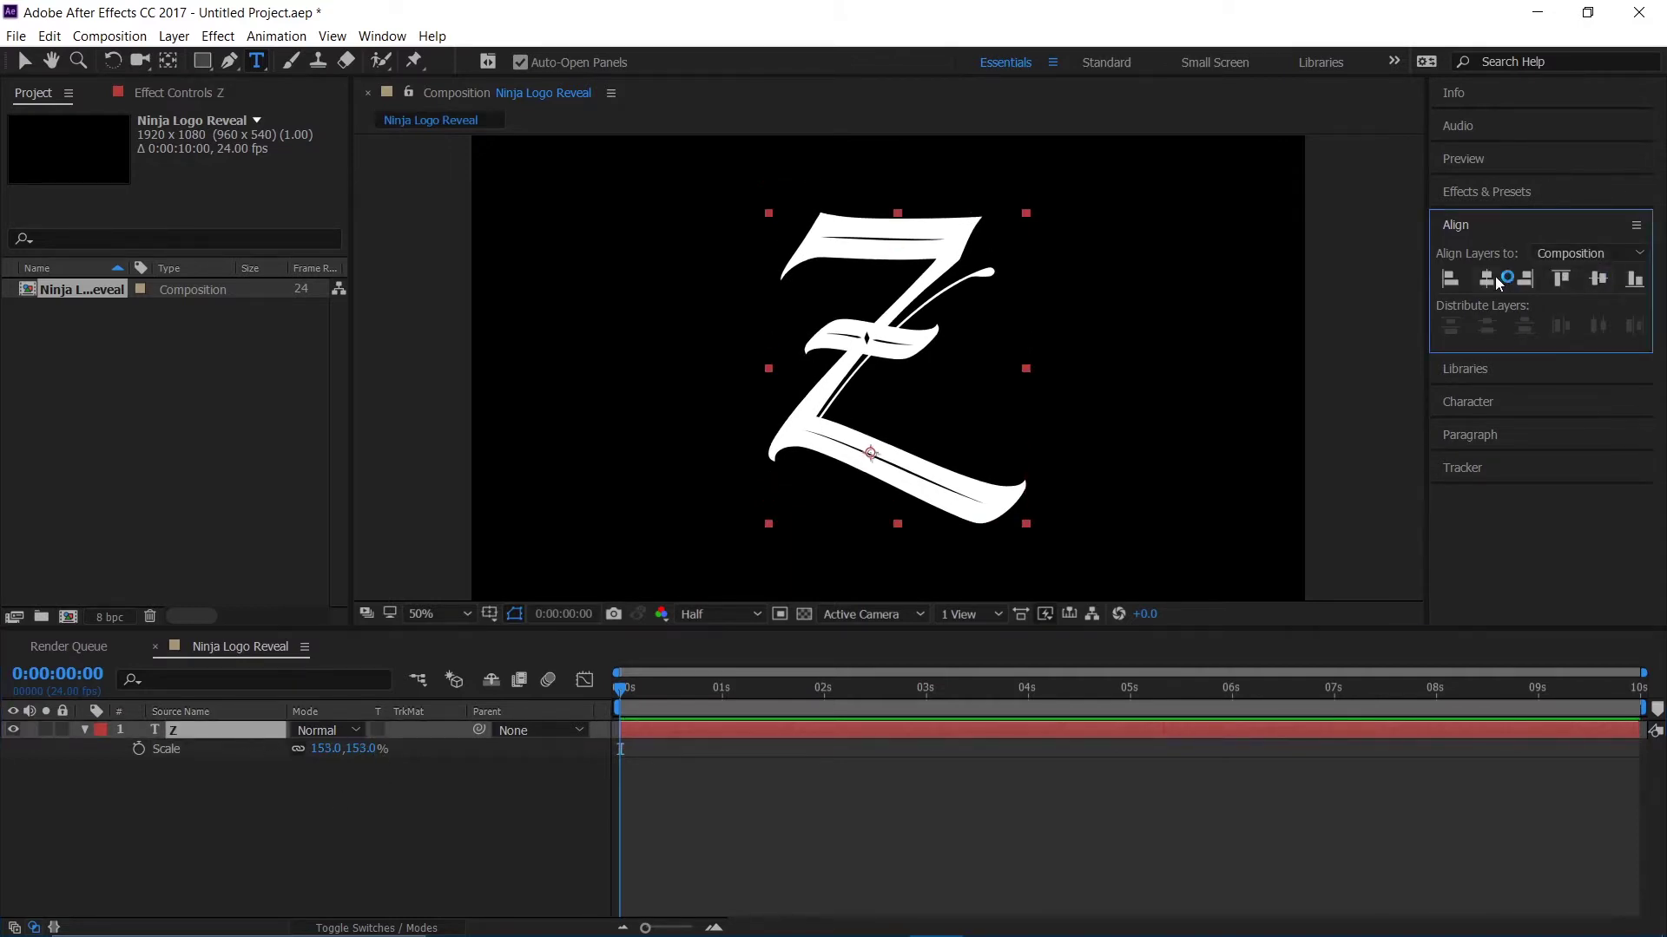
left_click(1490, 278)
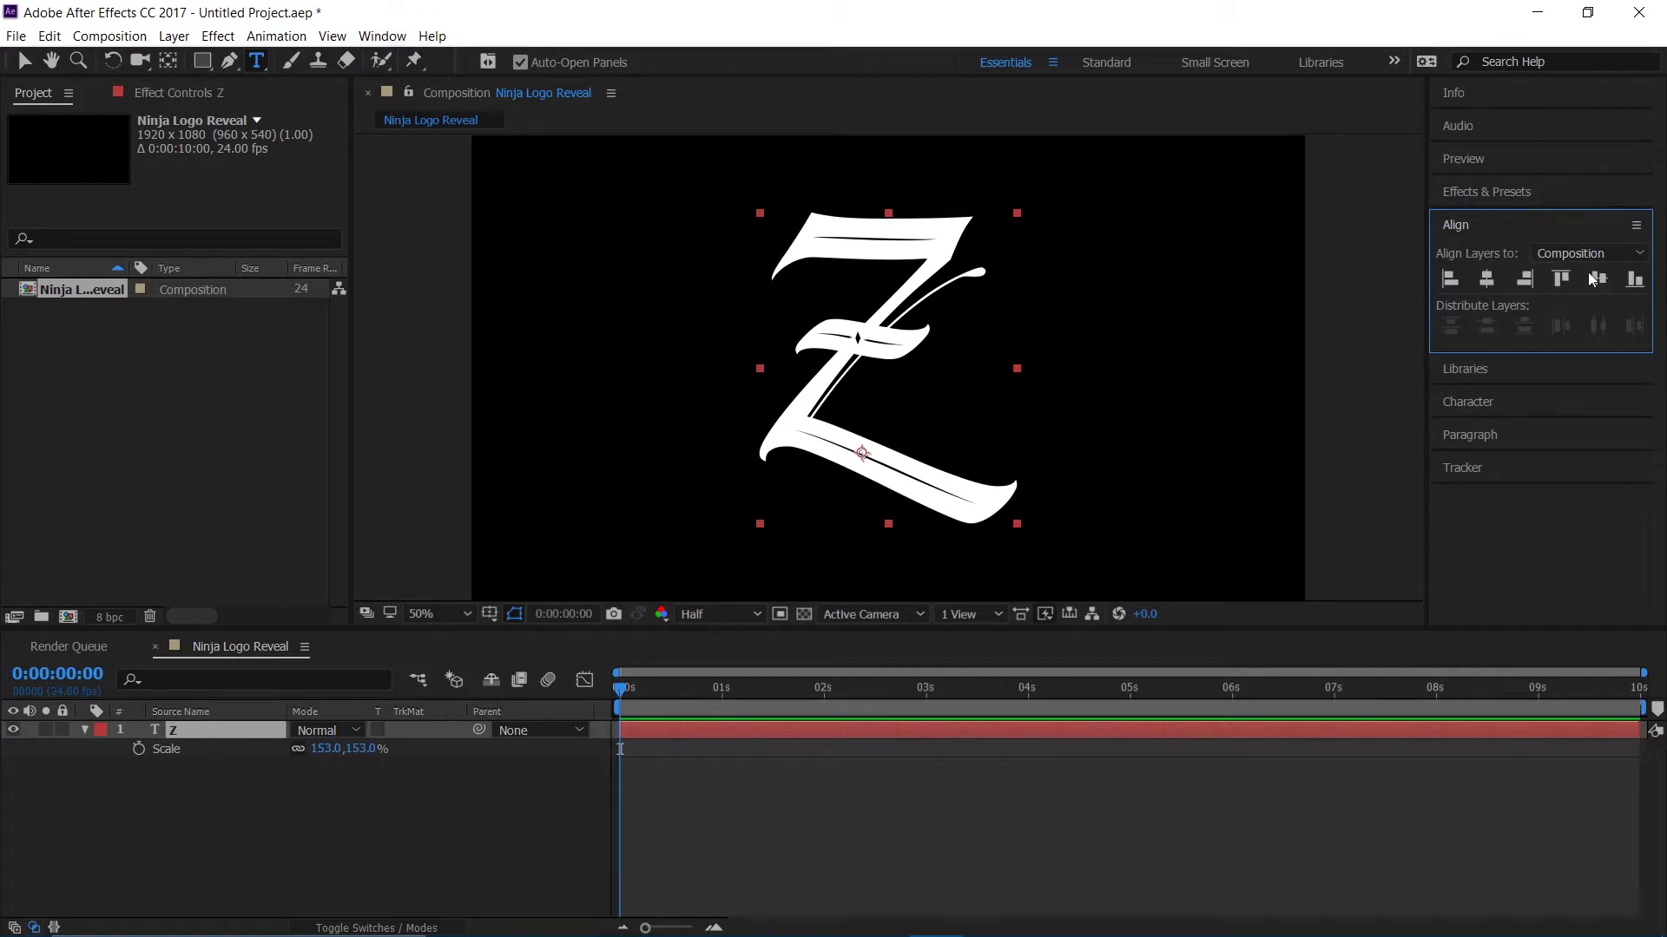
left_click(382, 36)
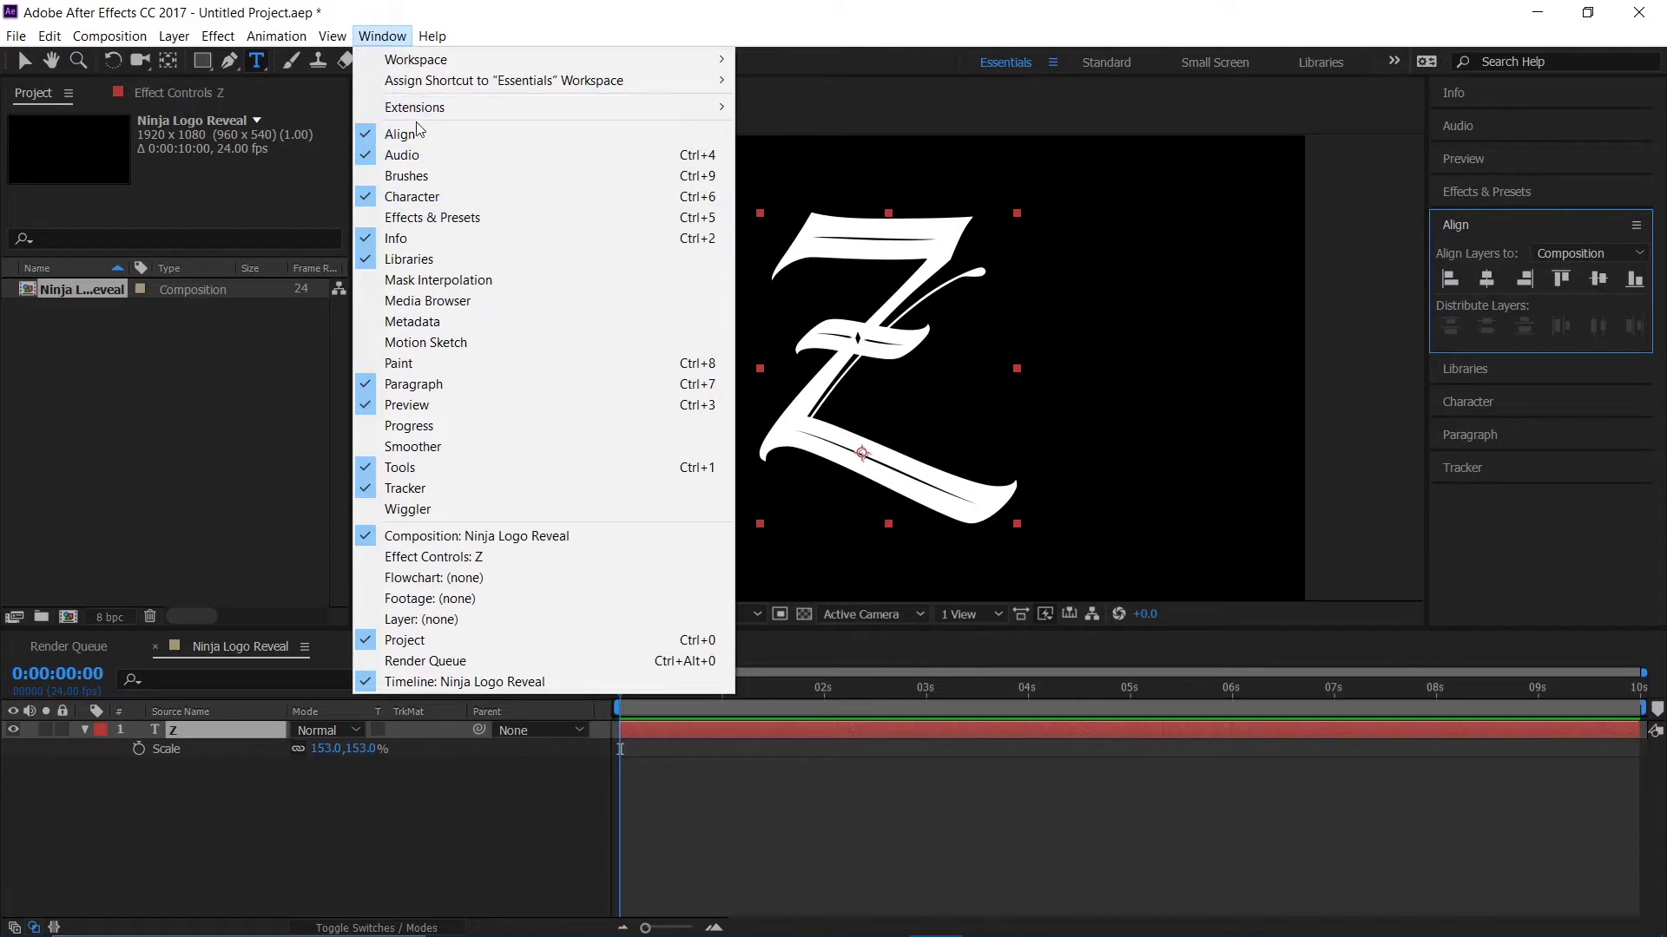
left_click(338, 821)
- Pre-compose the Z text layer into a new composition named Logo, moving all attributes into it
left_click(241, 735)
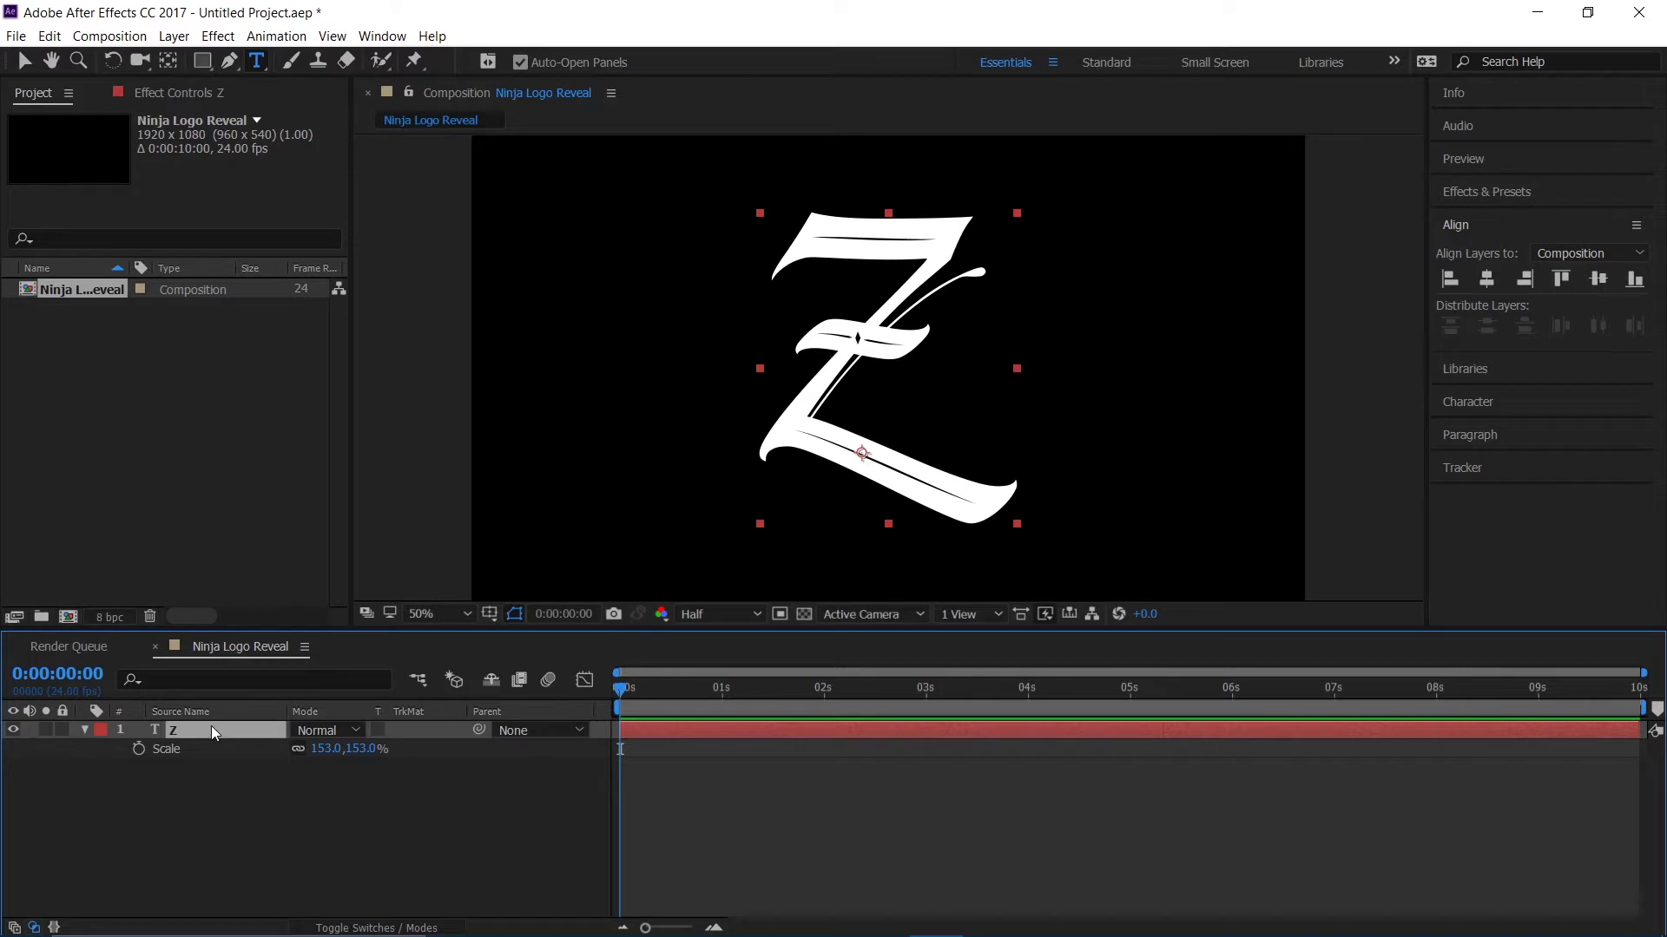
key("ctrl+shift+c")
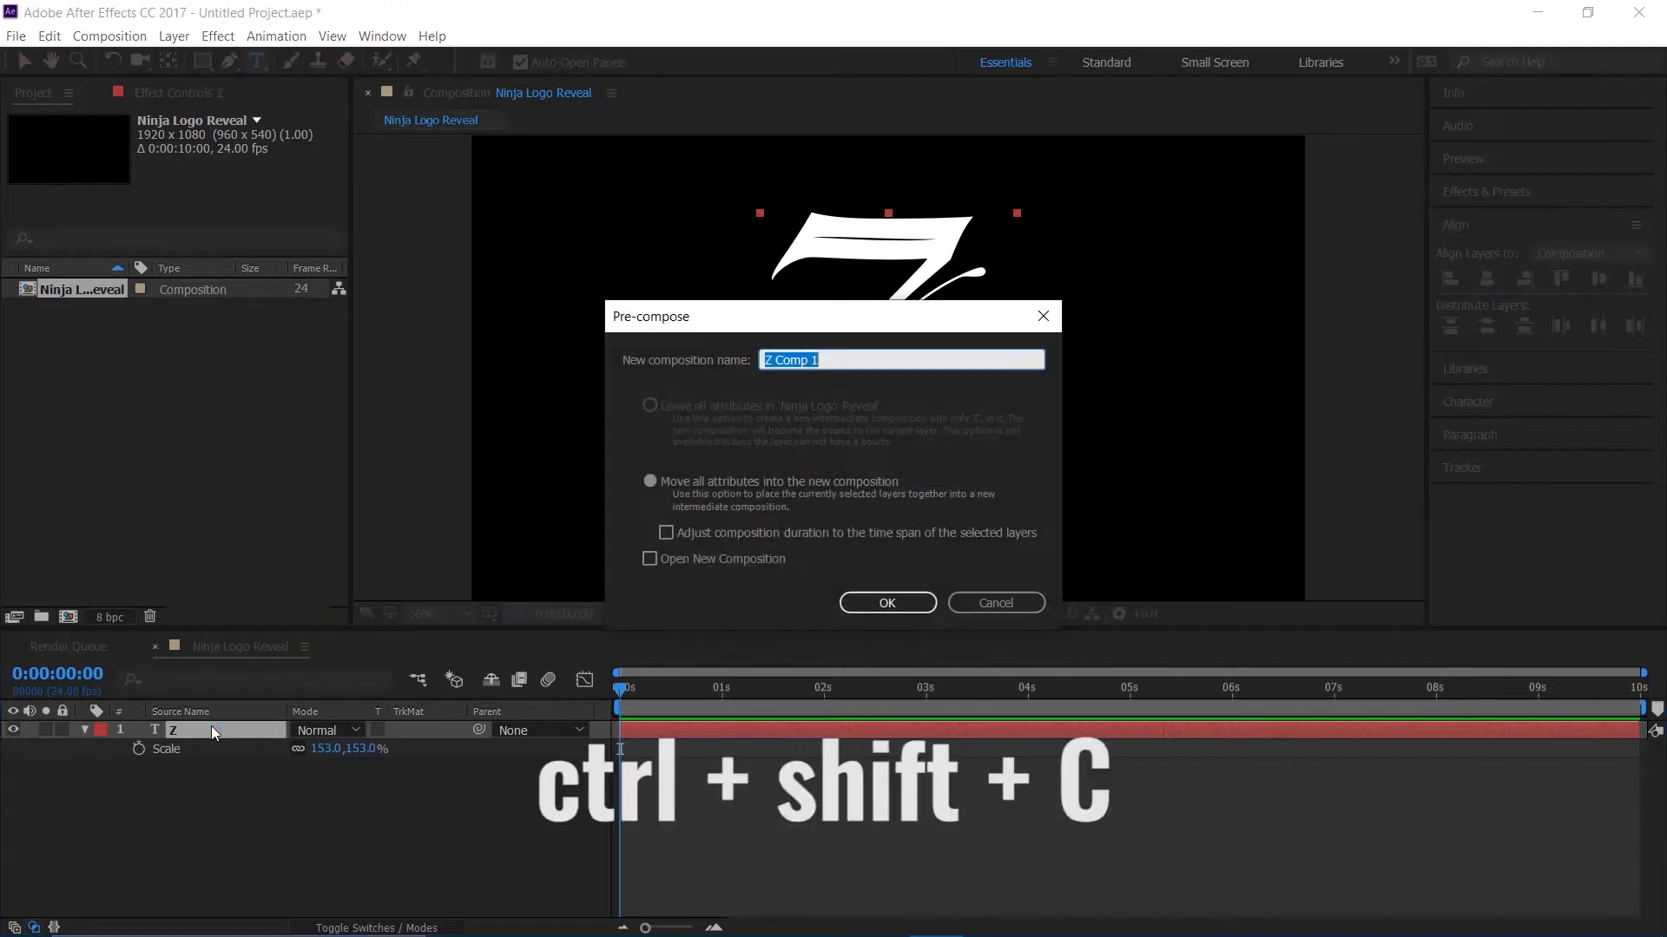
left_click(664, 485)
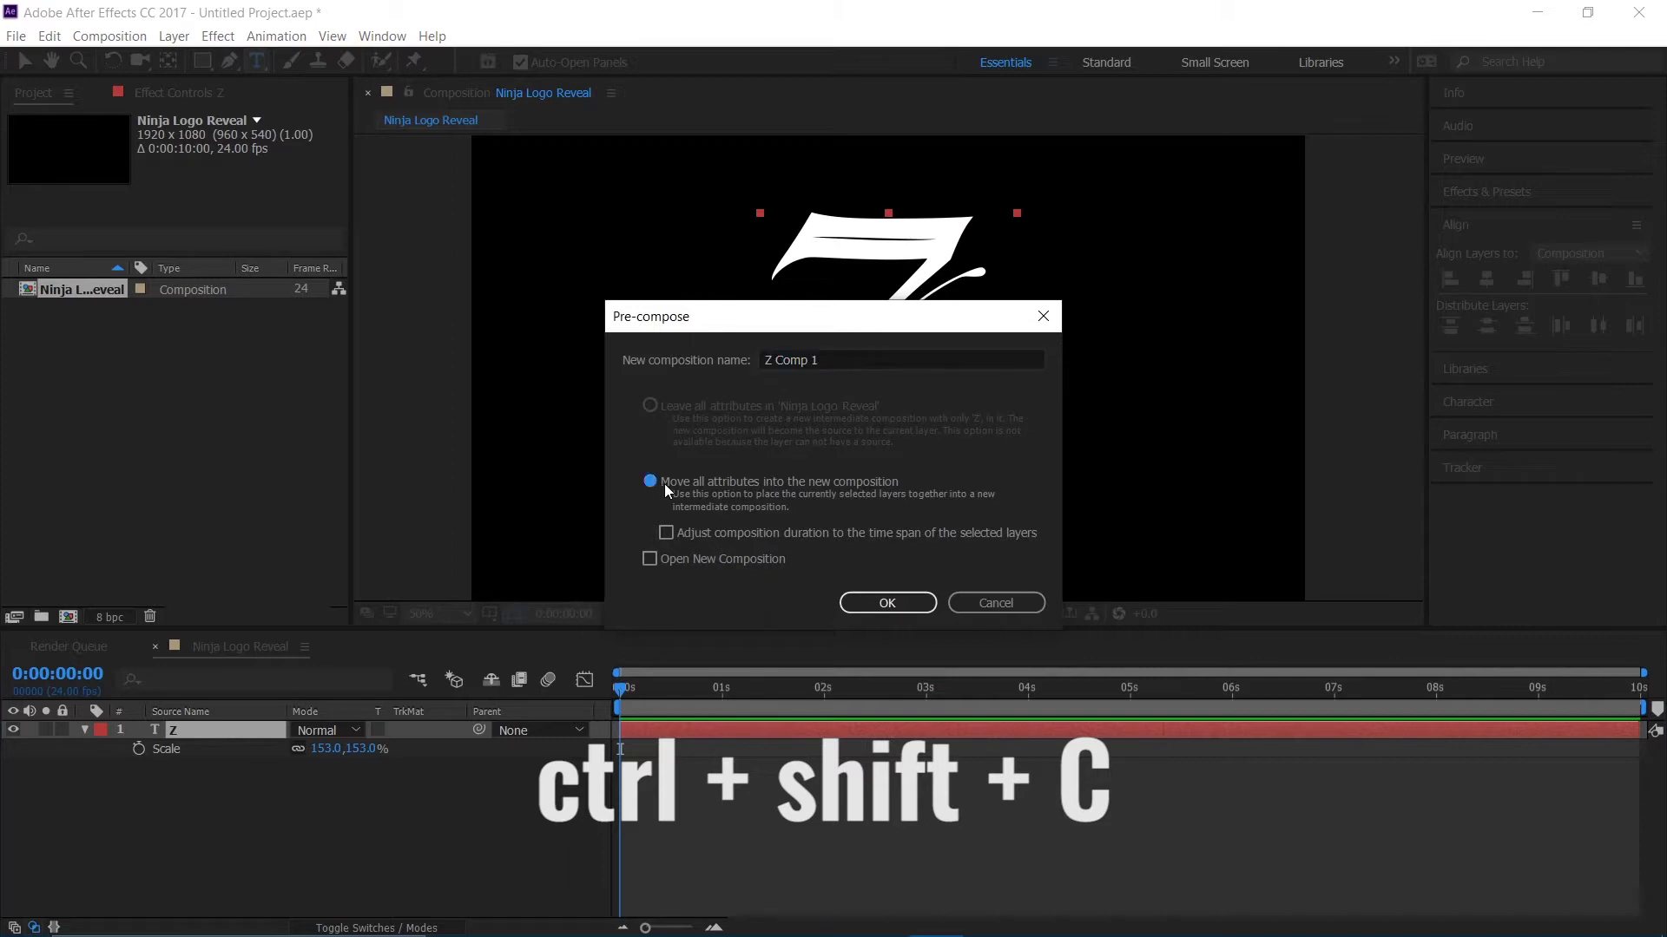
left_click(848, 359)
type("Logo")
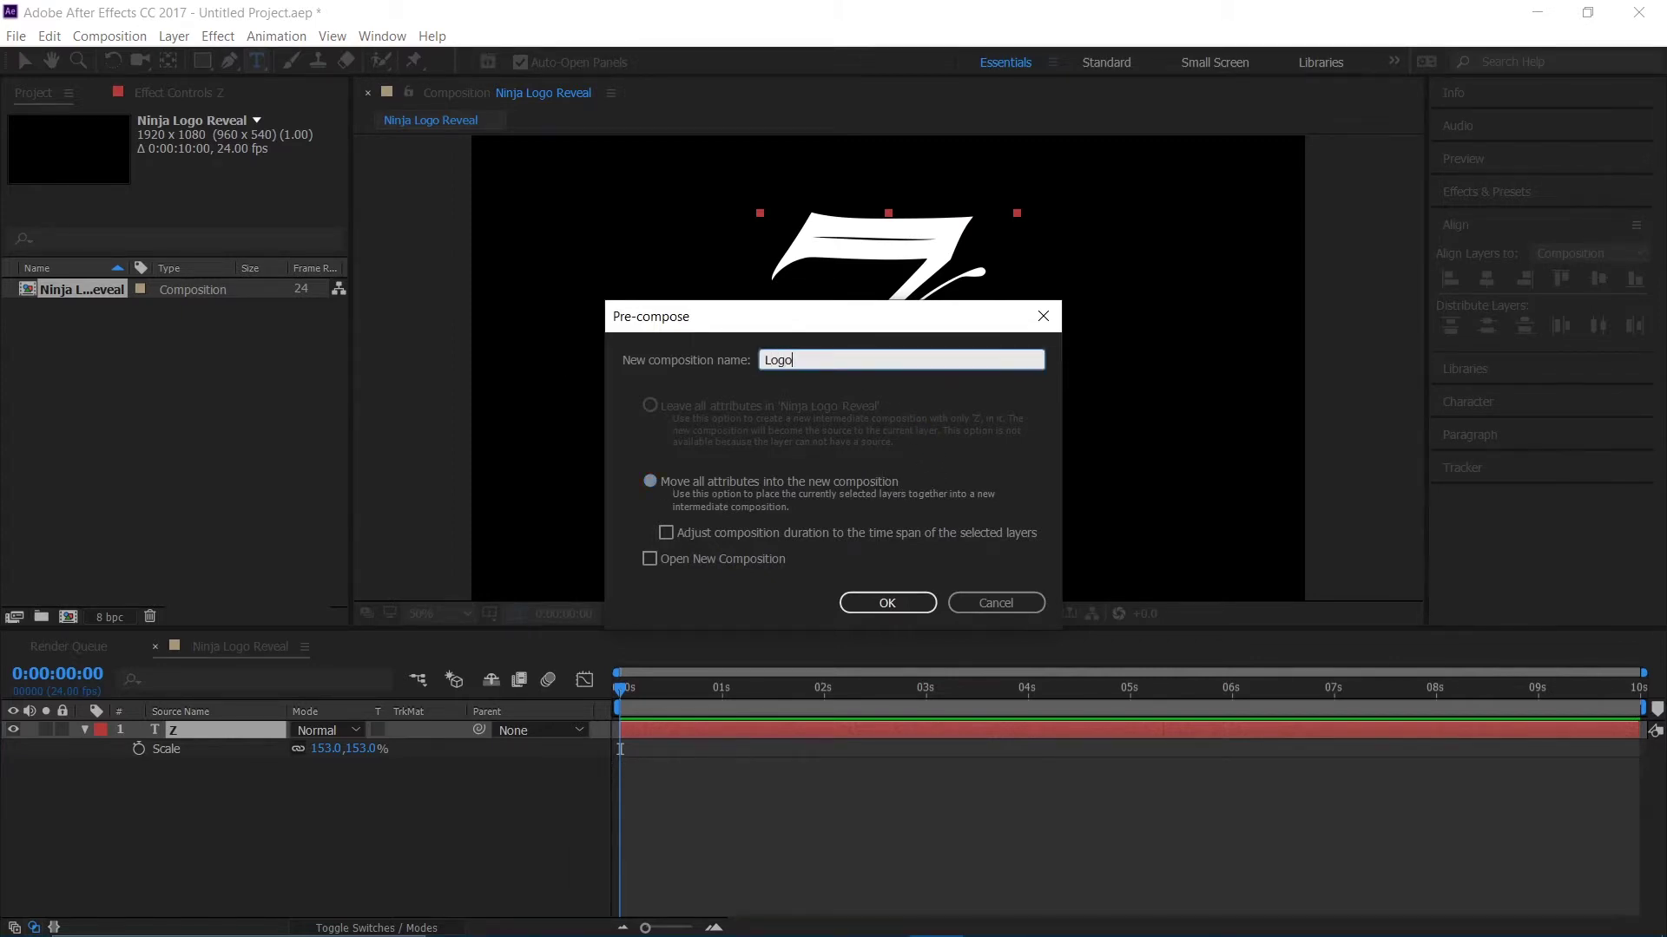
key("Return")
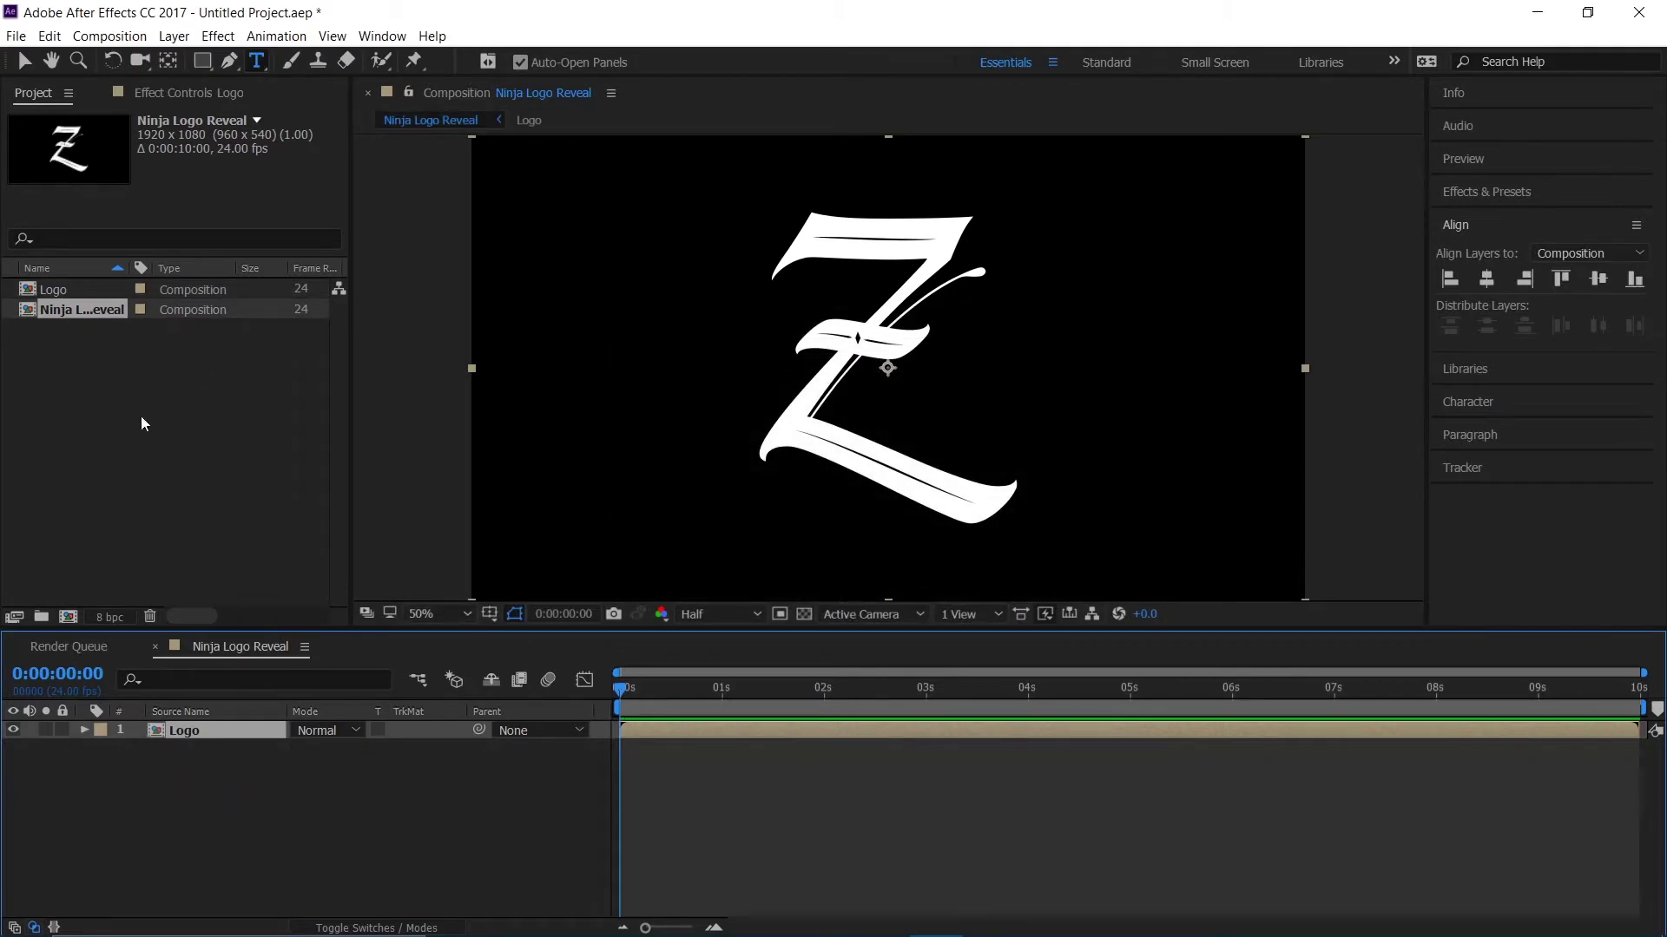
- Import Metal Texture.jpg from the Assets folder of the Ninja project, checking the Weapon image sequence on the way
double_click(165, 420)
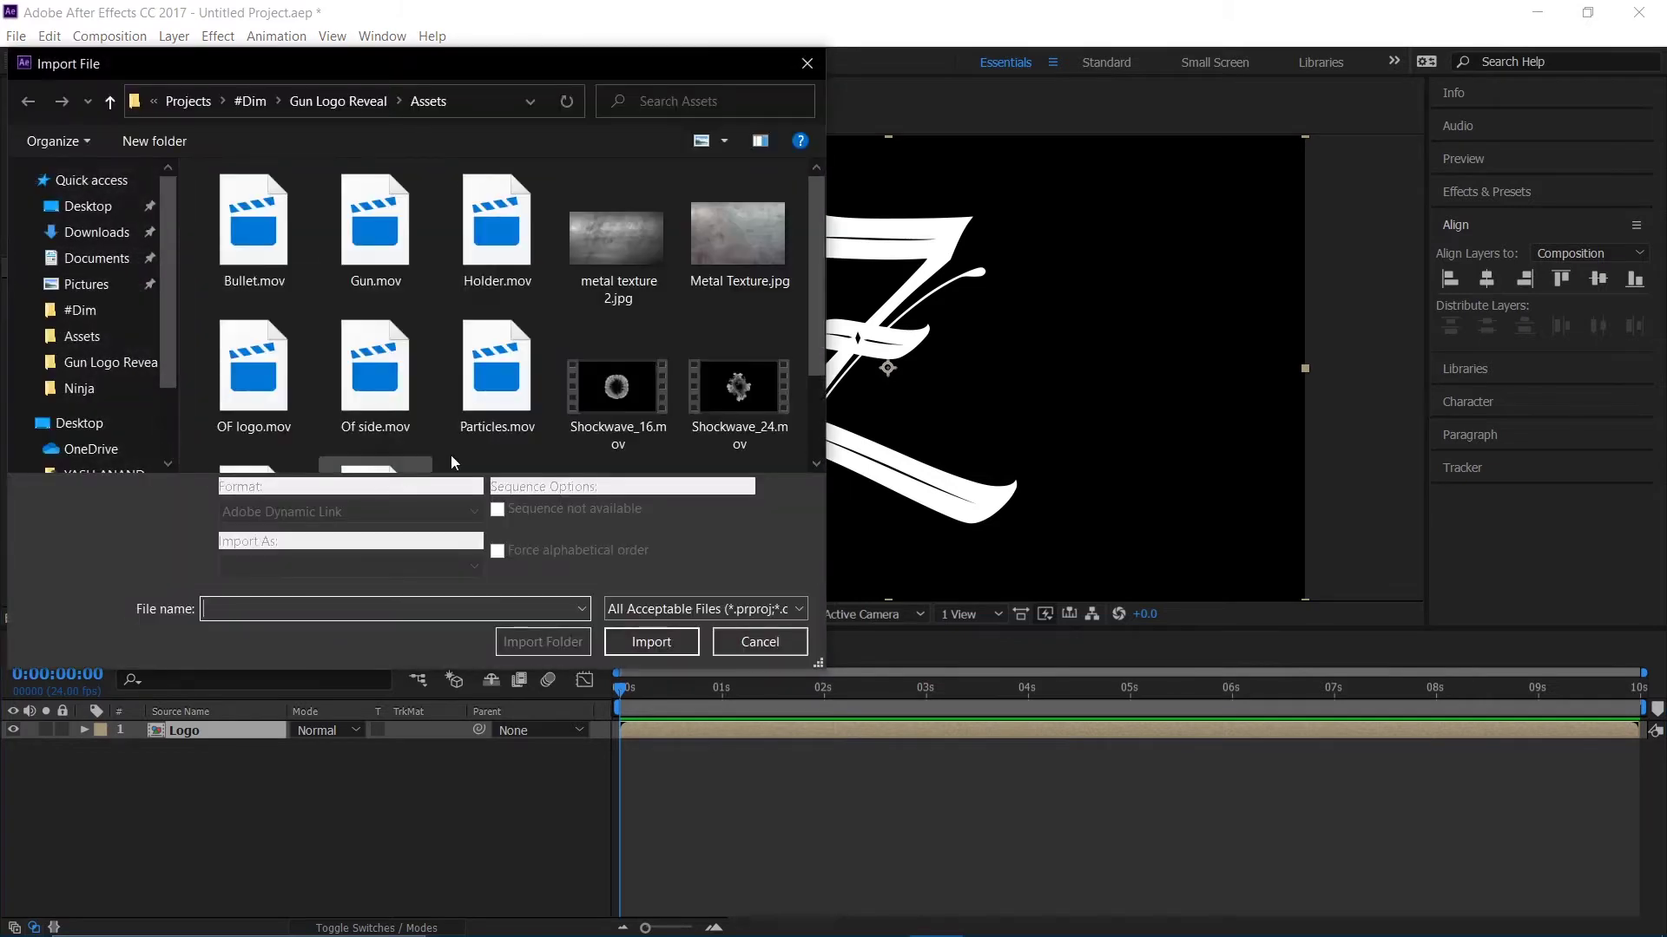
left_click(250, 100)
left_click(340, 101)
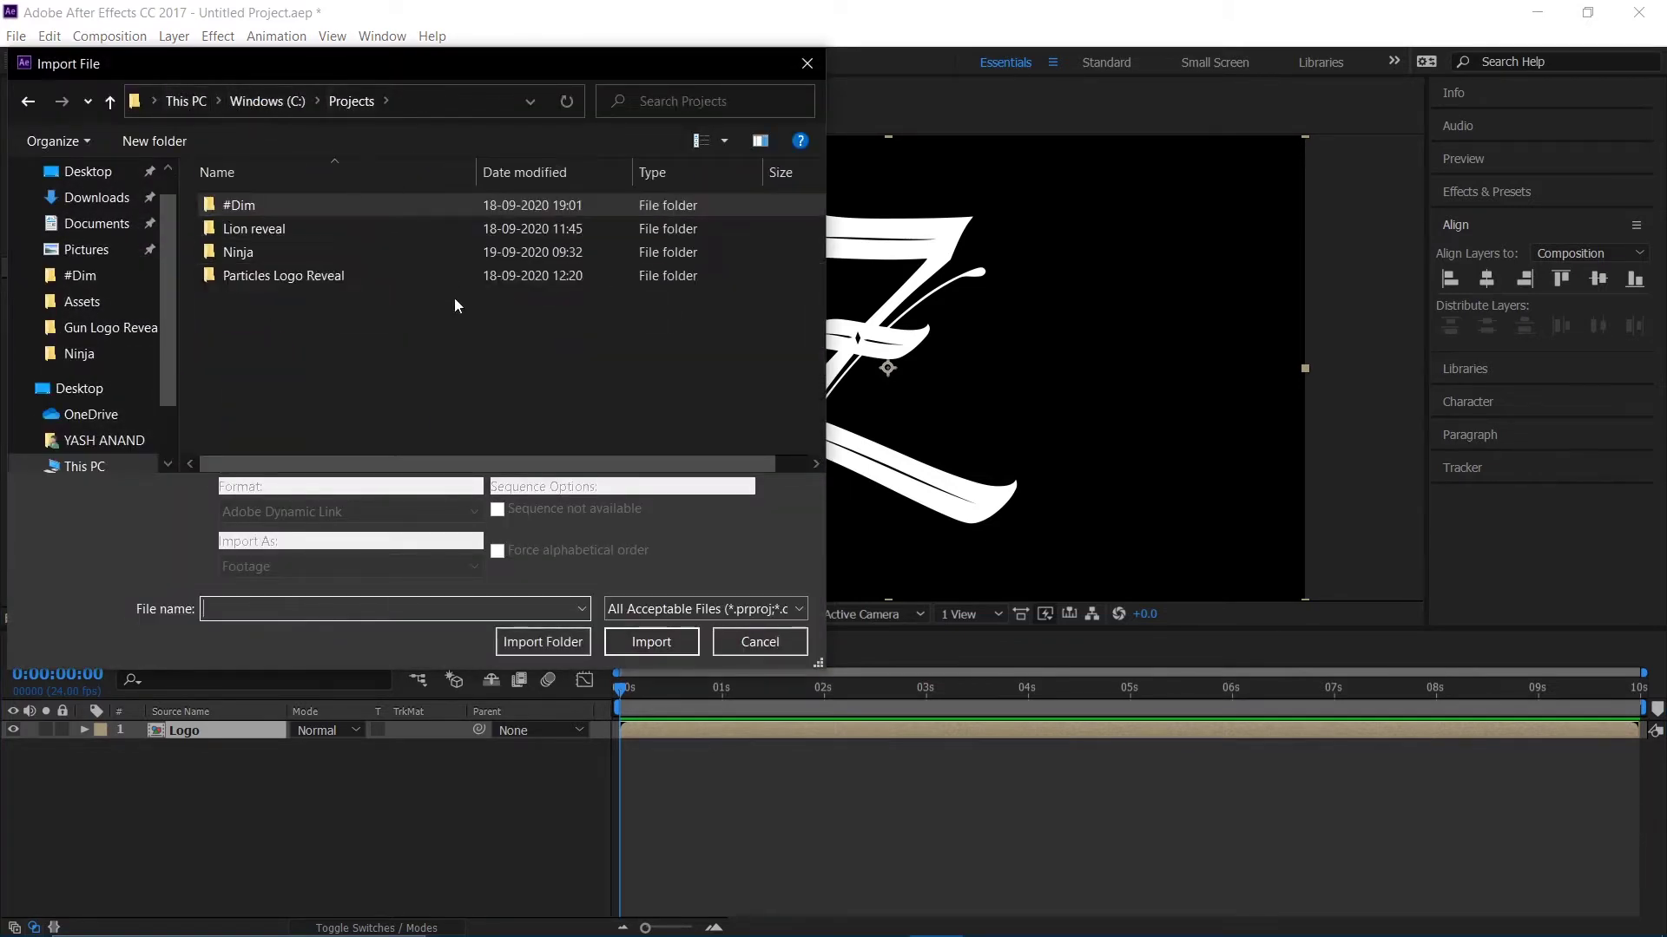
double_click(331, 252)
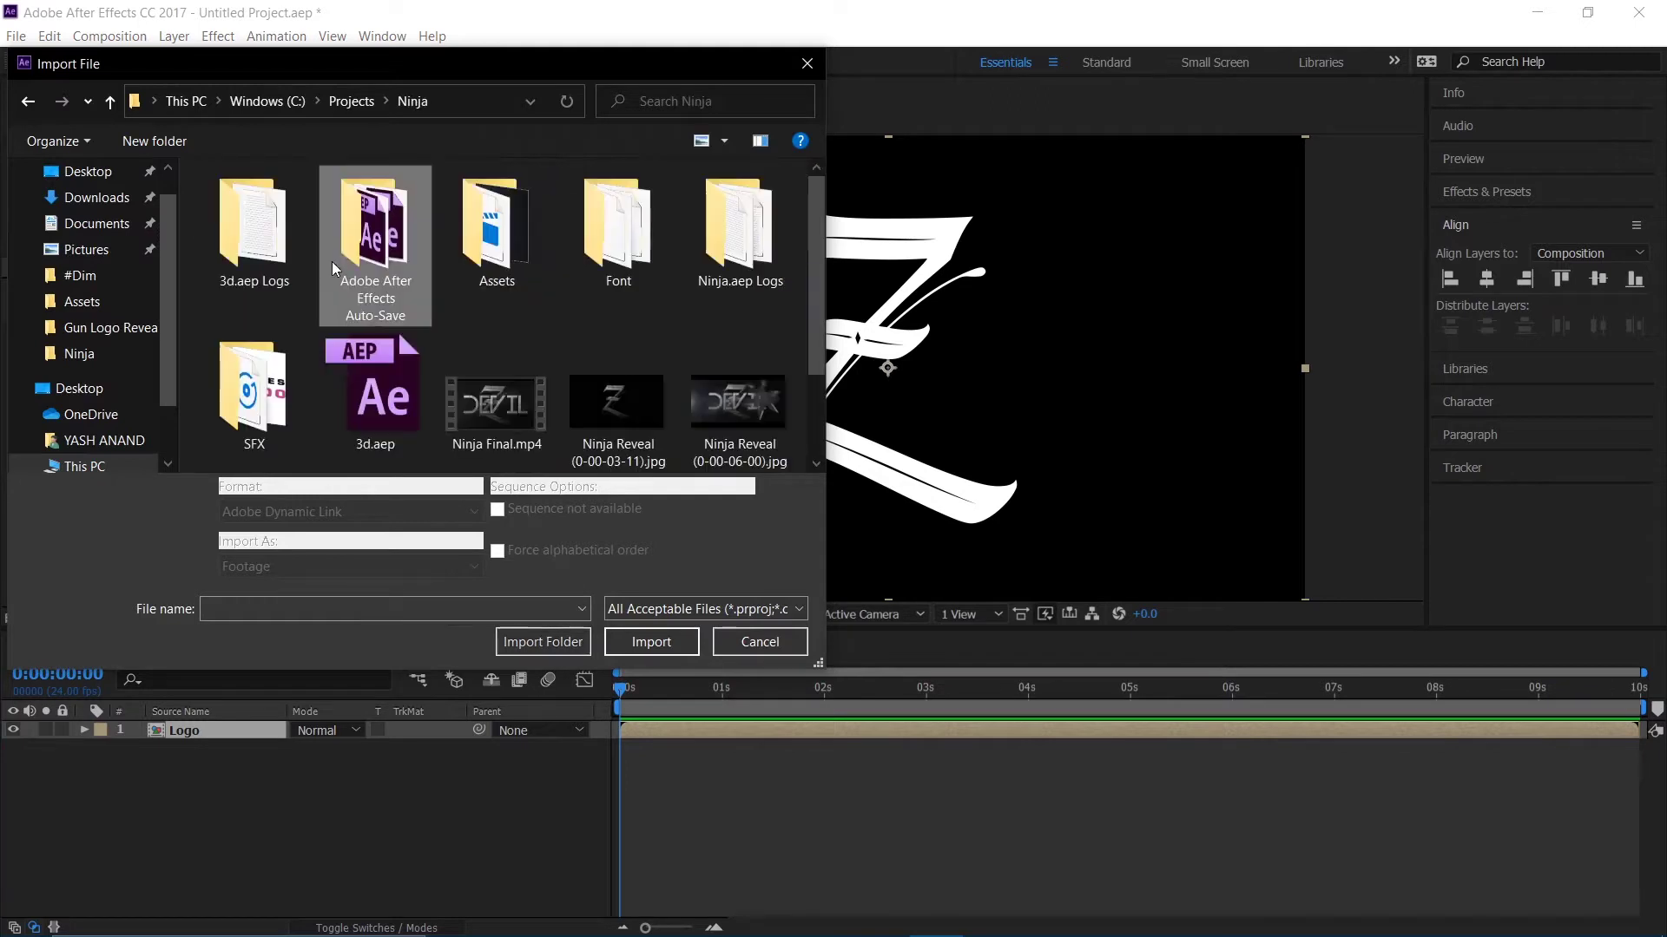
double_click(451, 234)
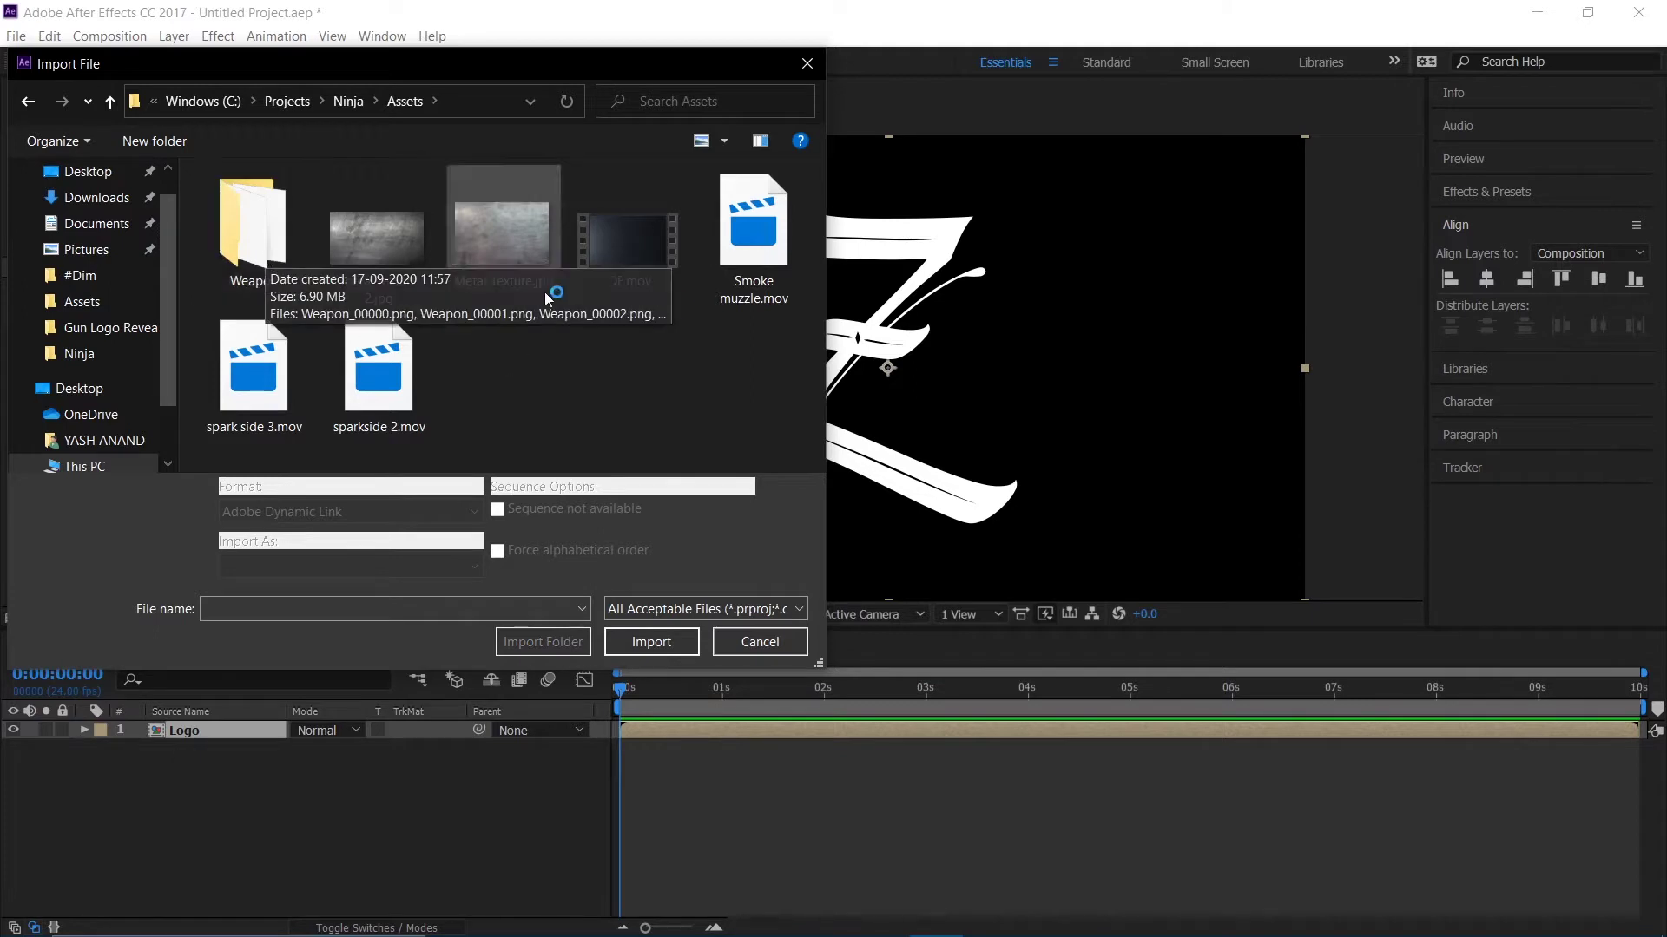
double_click(251, 230)
scroll(493, 280, "down", 5)
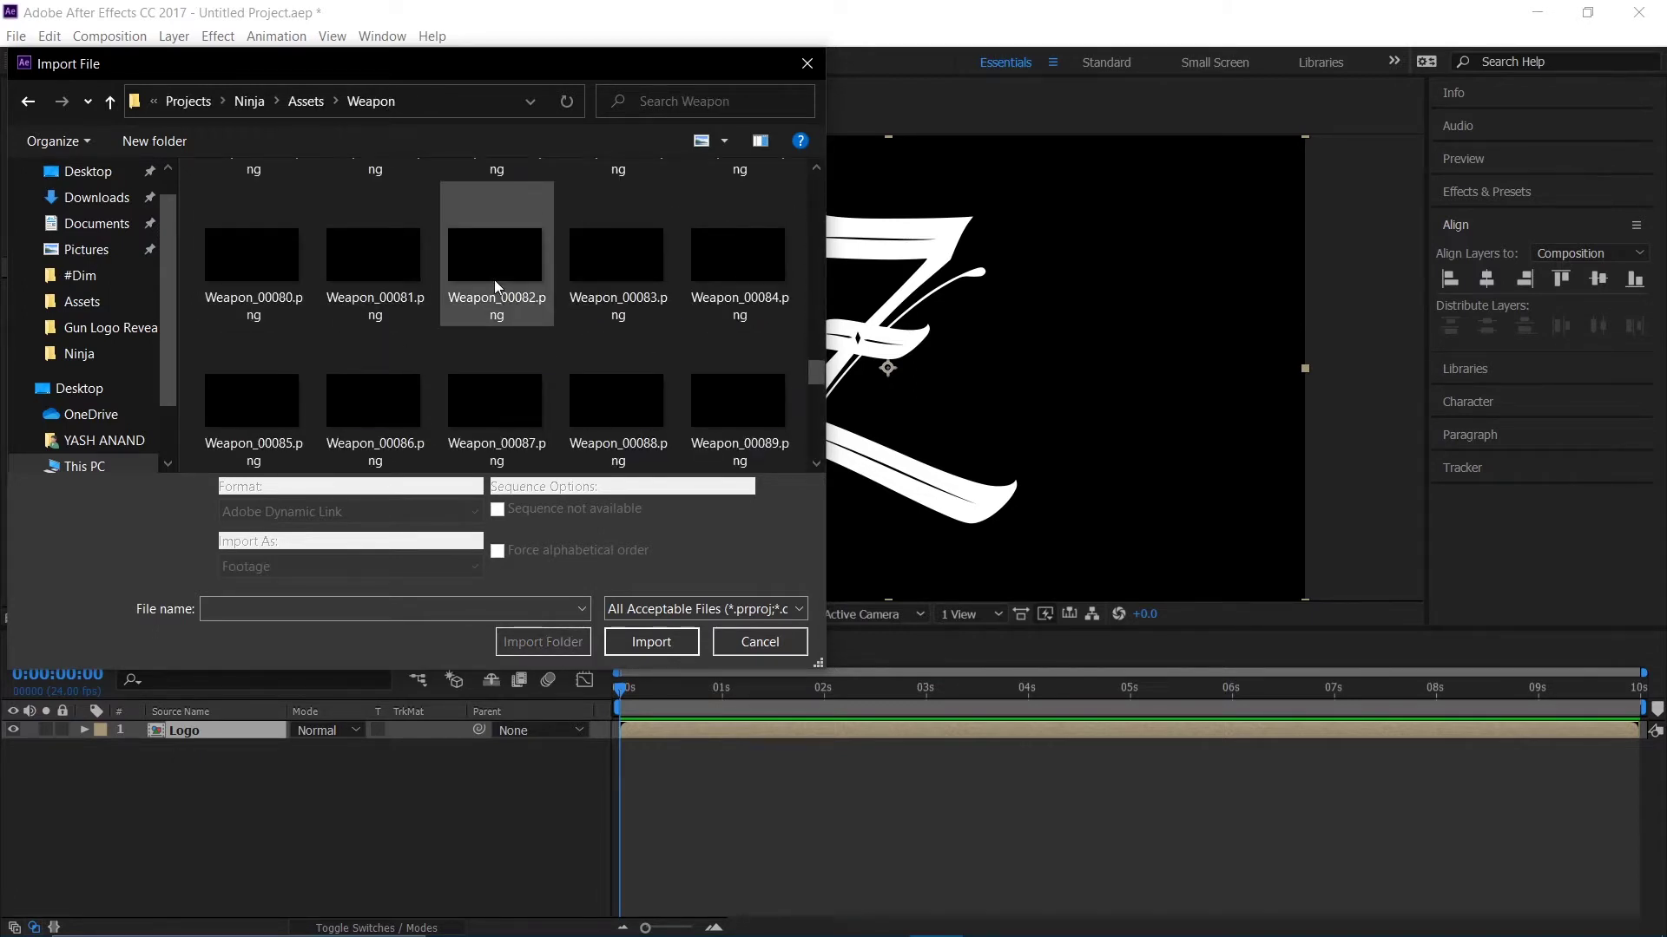
scroll(468, 261, "up", 2)
scroll(425, 236, "up", 6)
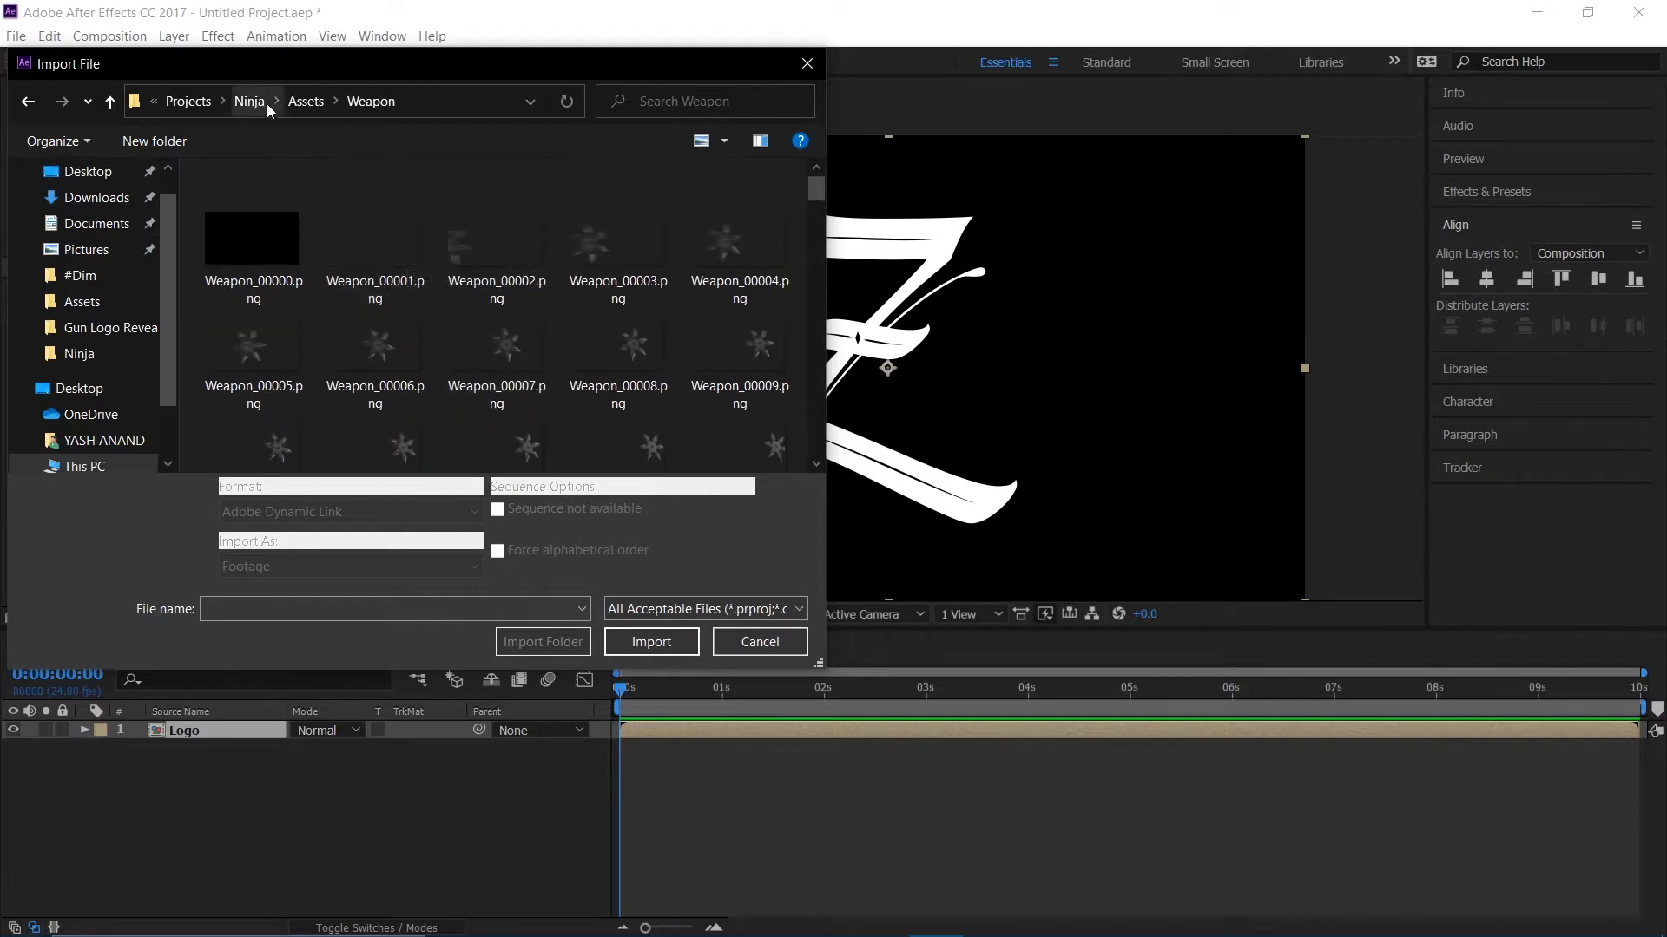
left_click(306, 103)
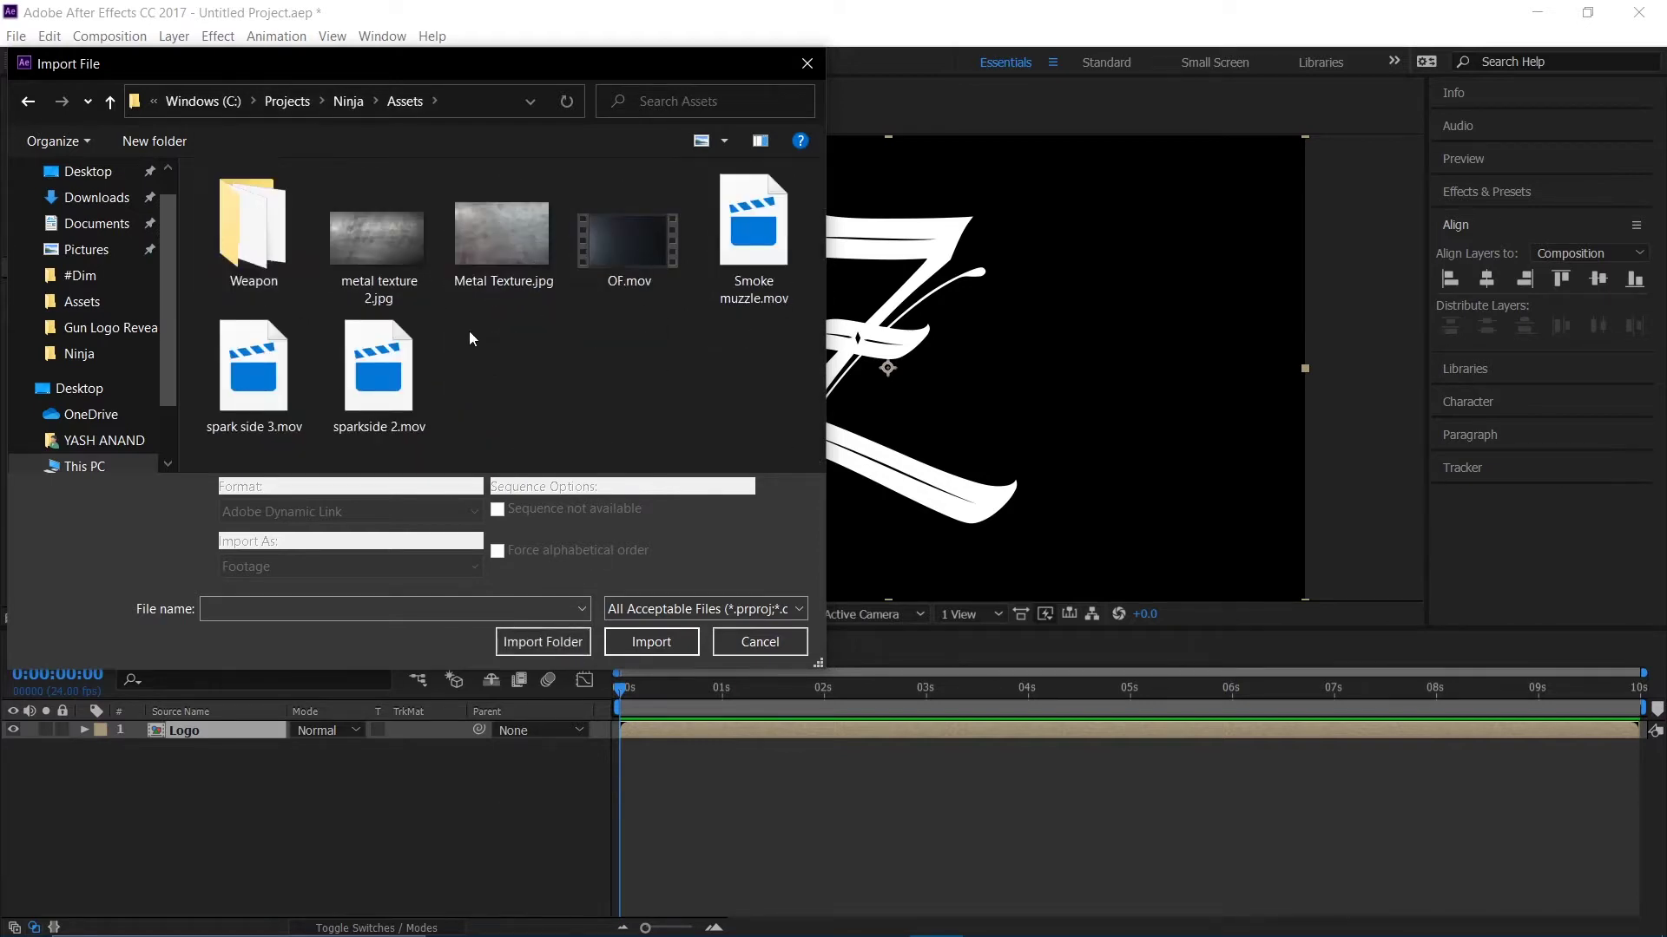
double_click(483, 257)
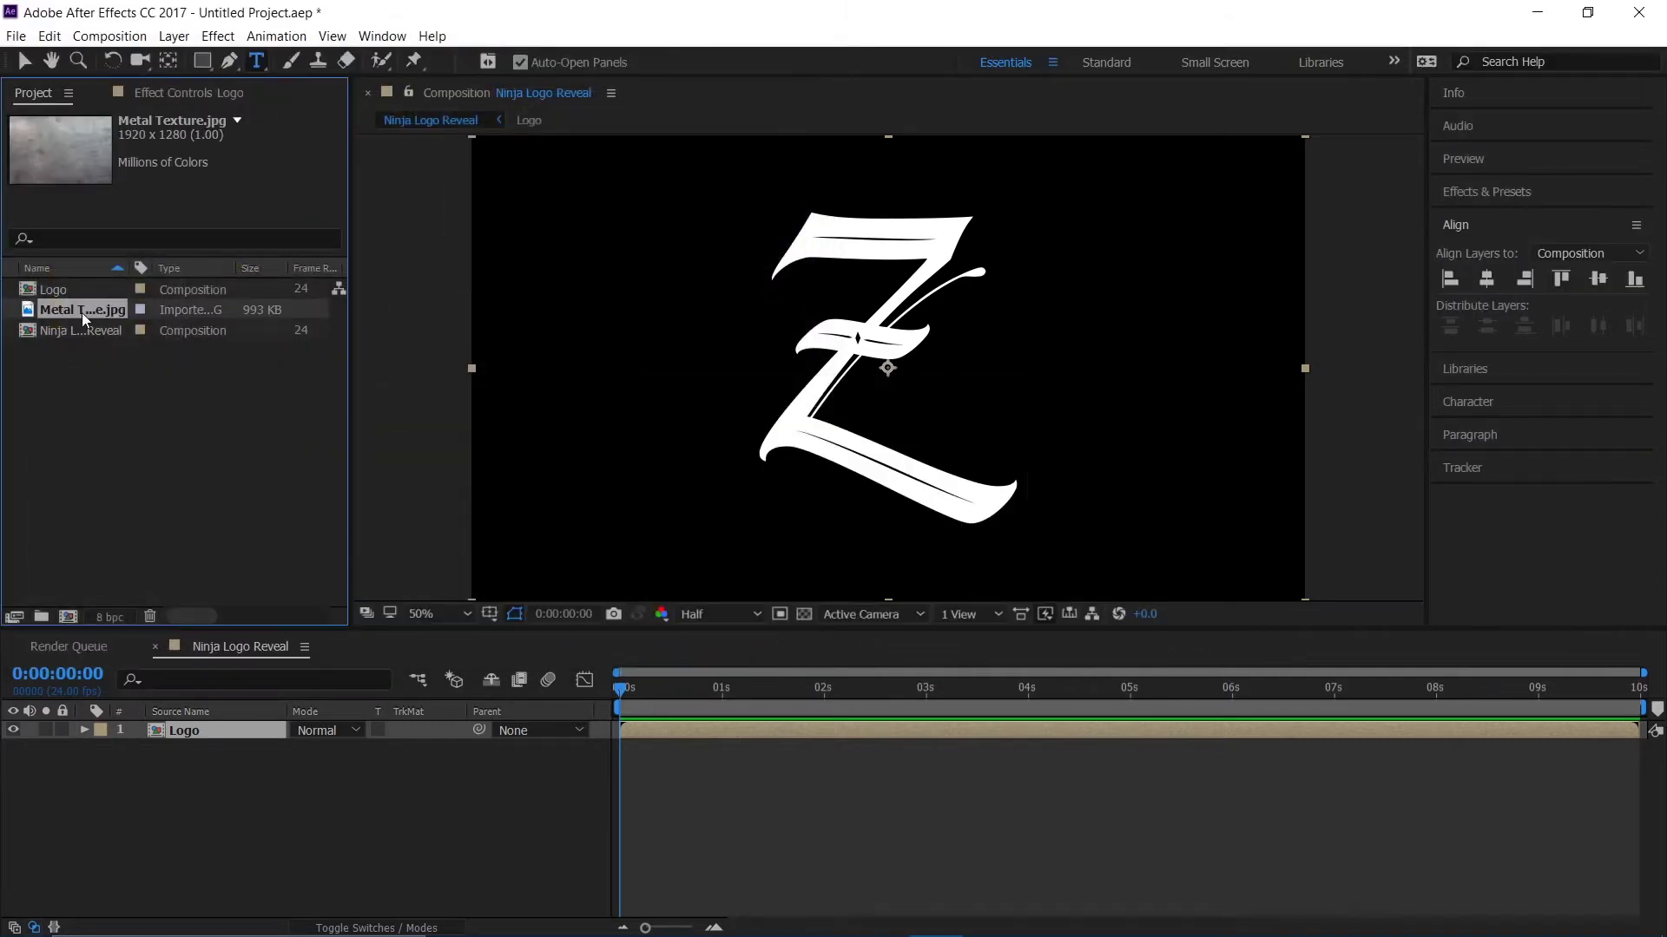
- Place Metal Texture.jpg beneath the Logo layer in the Ninja Logo Reveal composition and scale it to 59%
left_click_drag(81, 312, 243, 815)
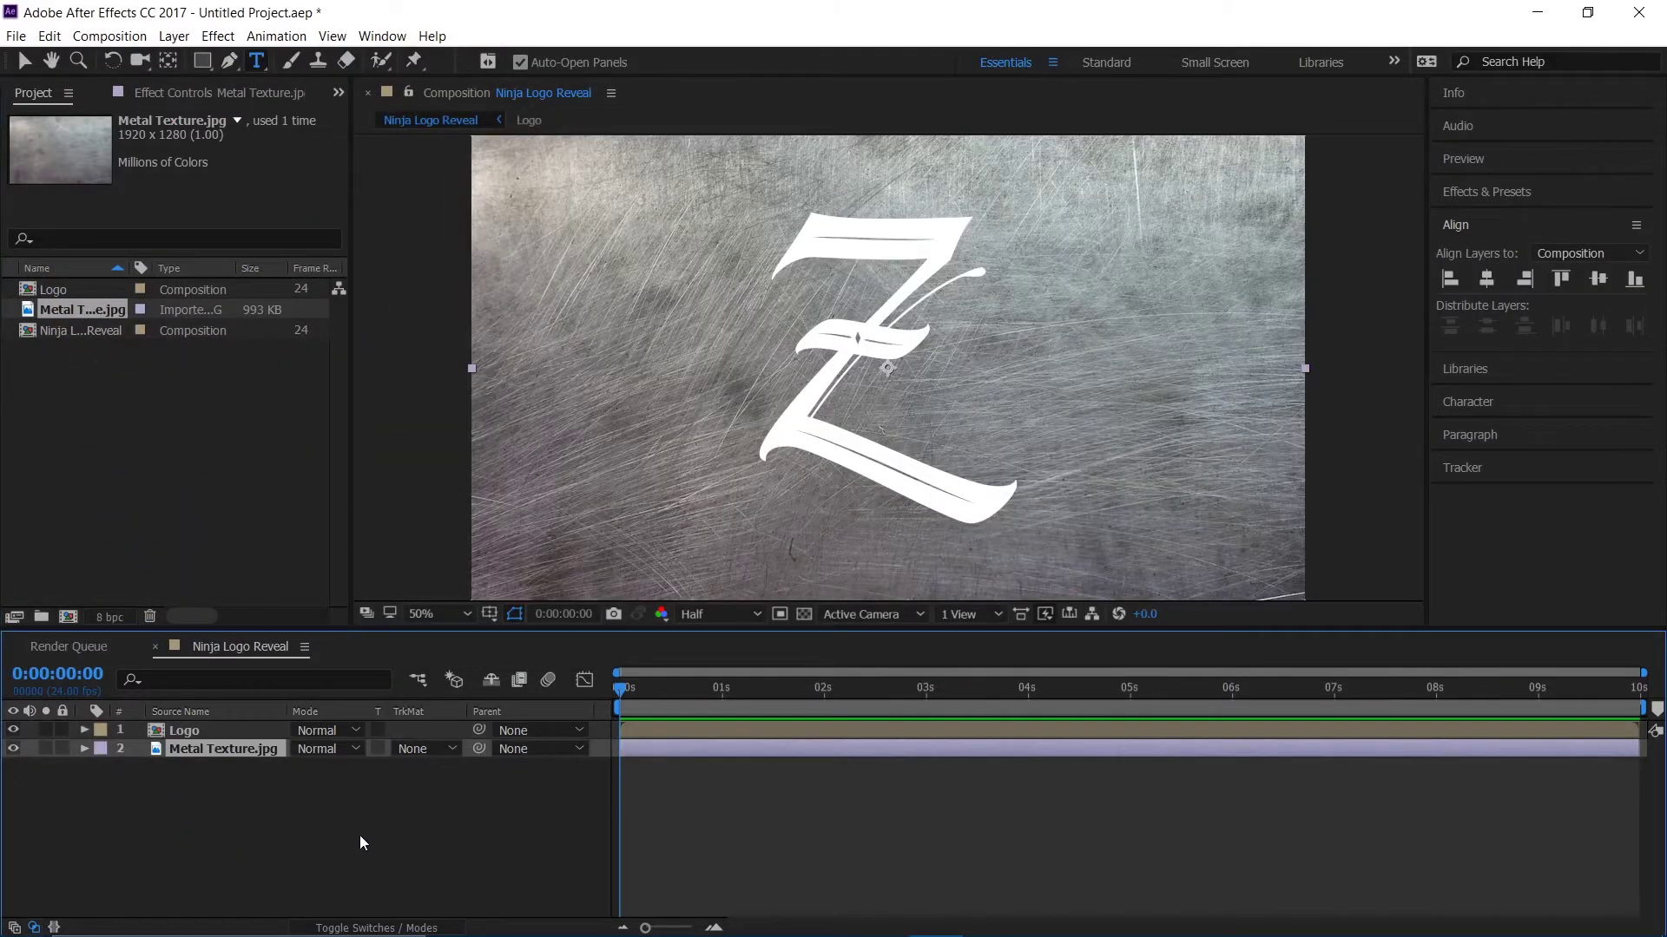
key("s")
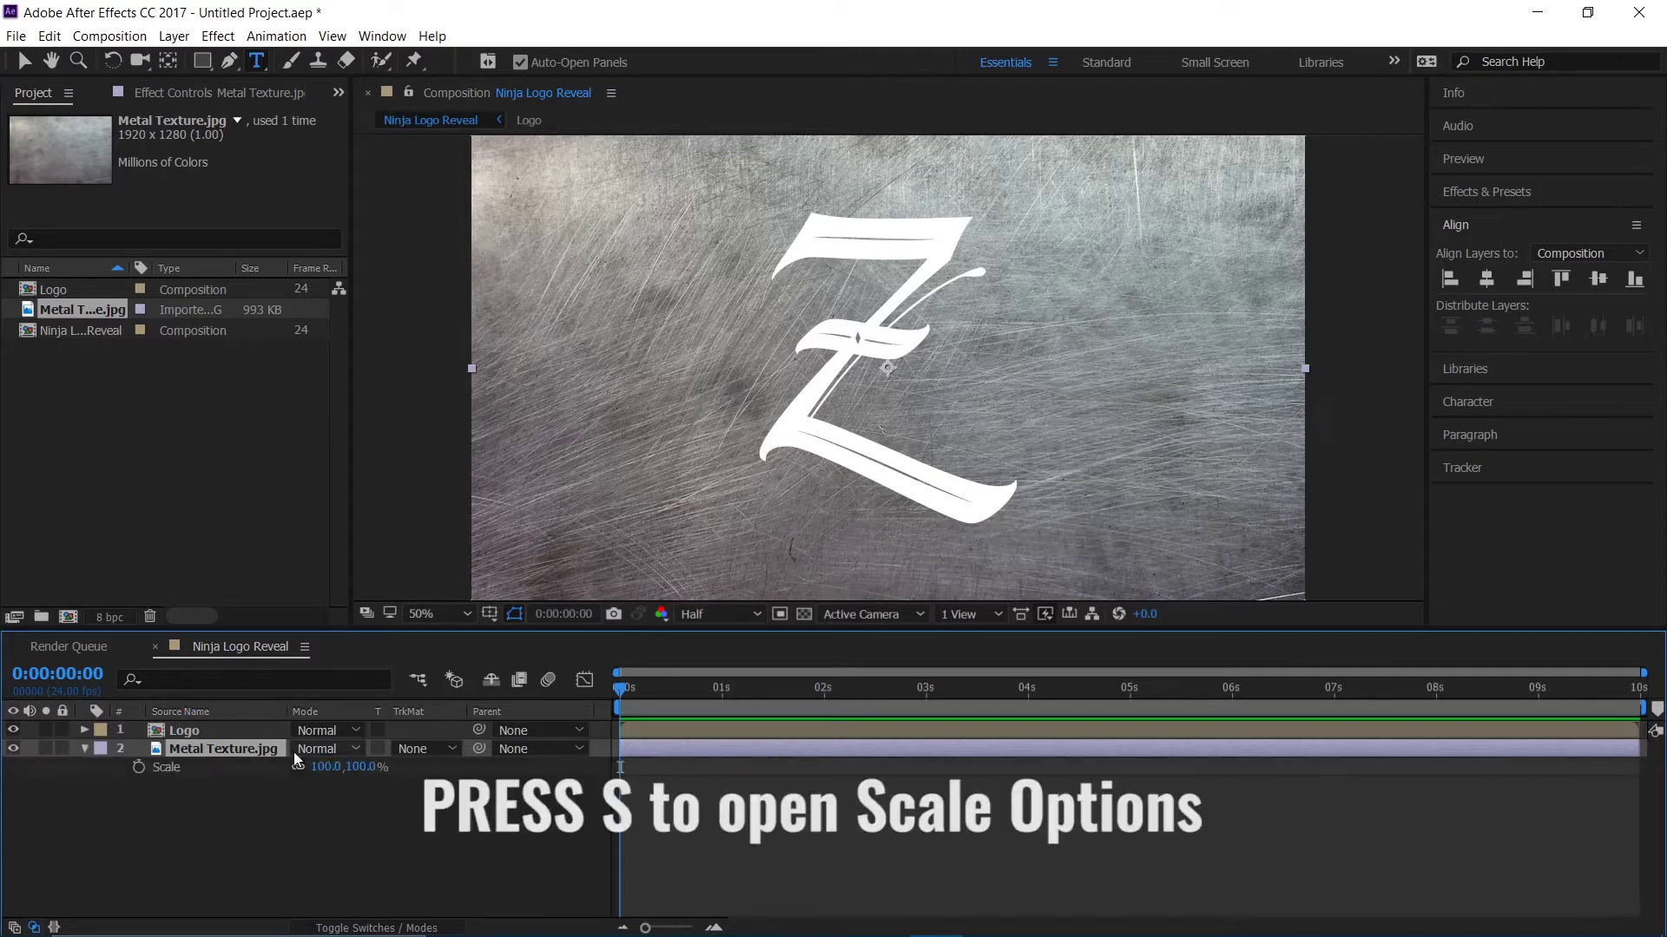
left_click_drag(332, 771, 300, 769)
left_click_drag(287, 780, 308, 787)
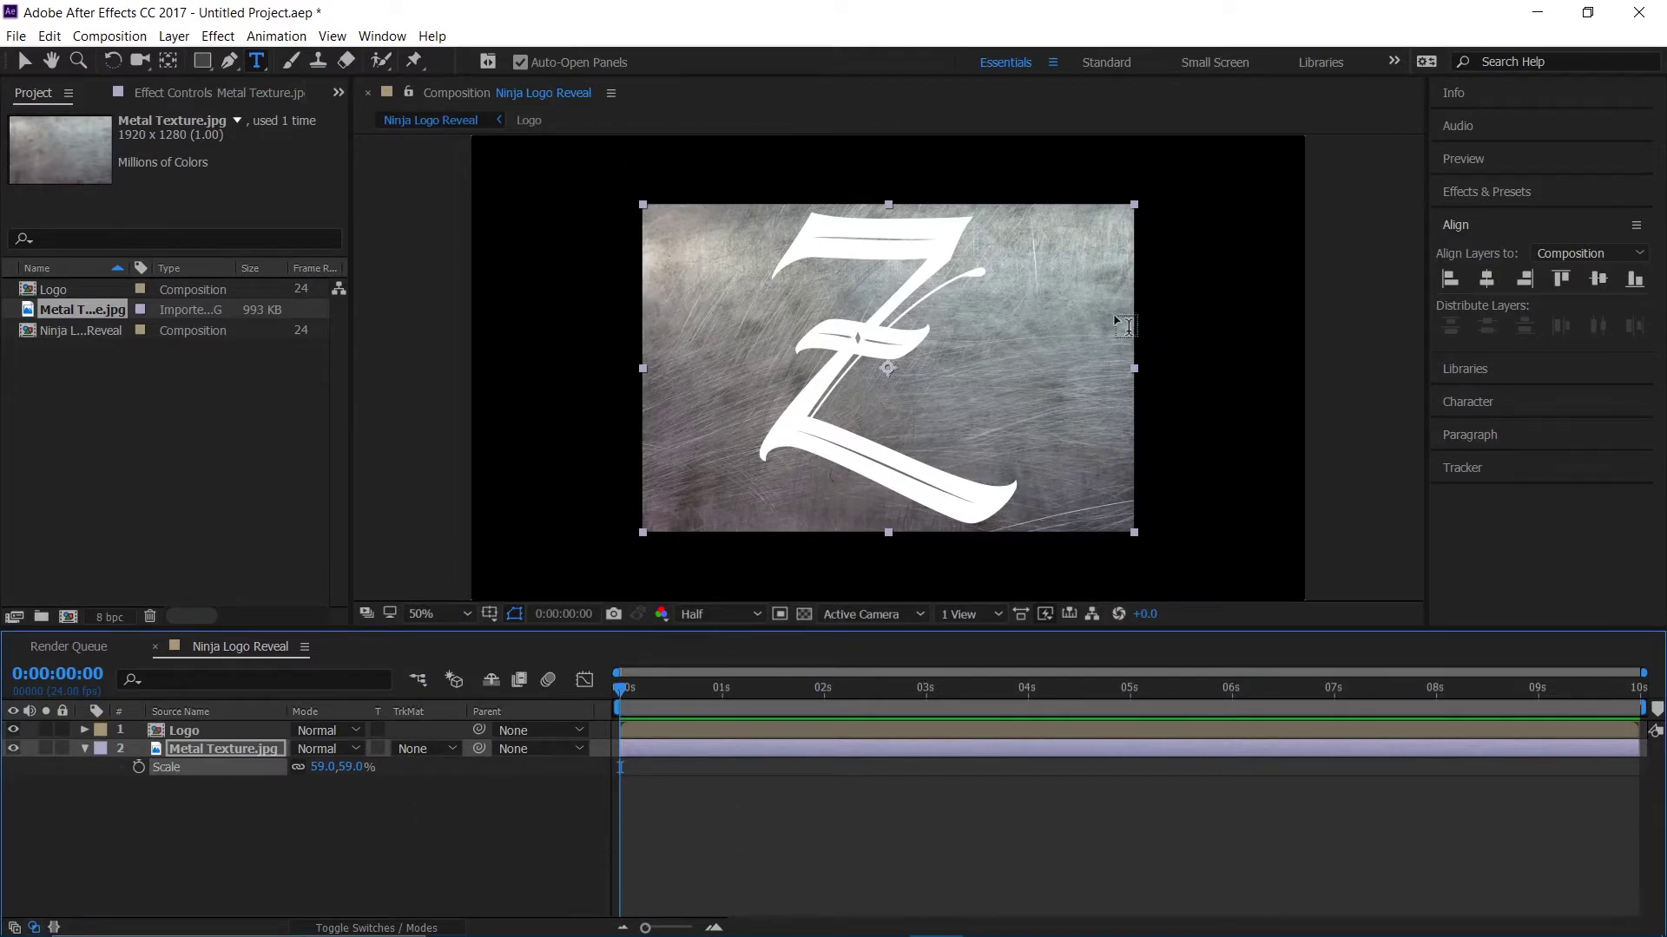
- Pre-compose the metal texture layer as Metal Texture 1, leaving all attributes in Ninja Logo Reveal
left_click(255, 748)
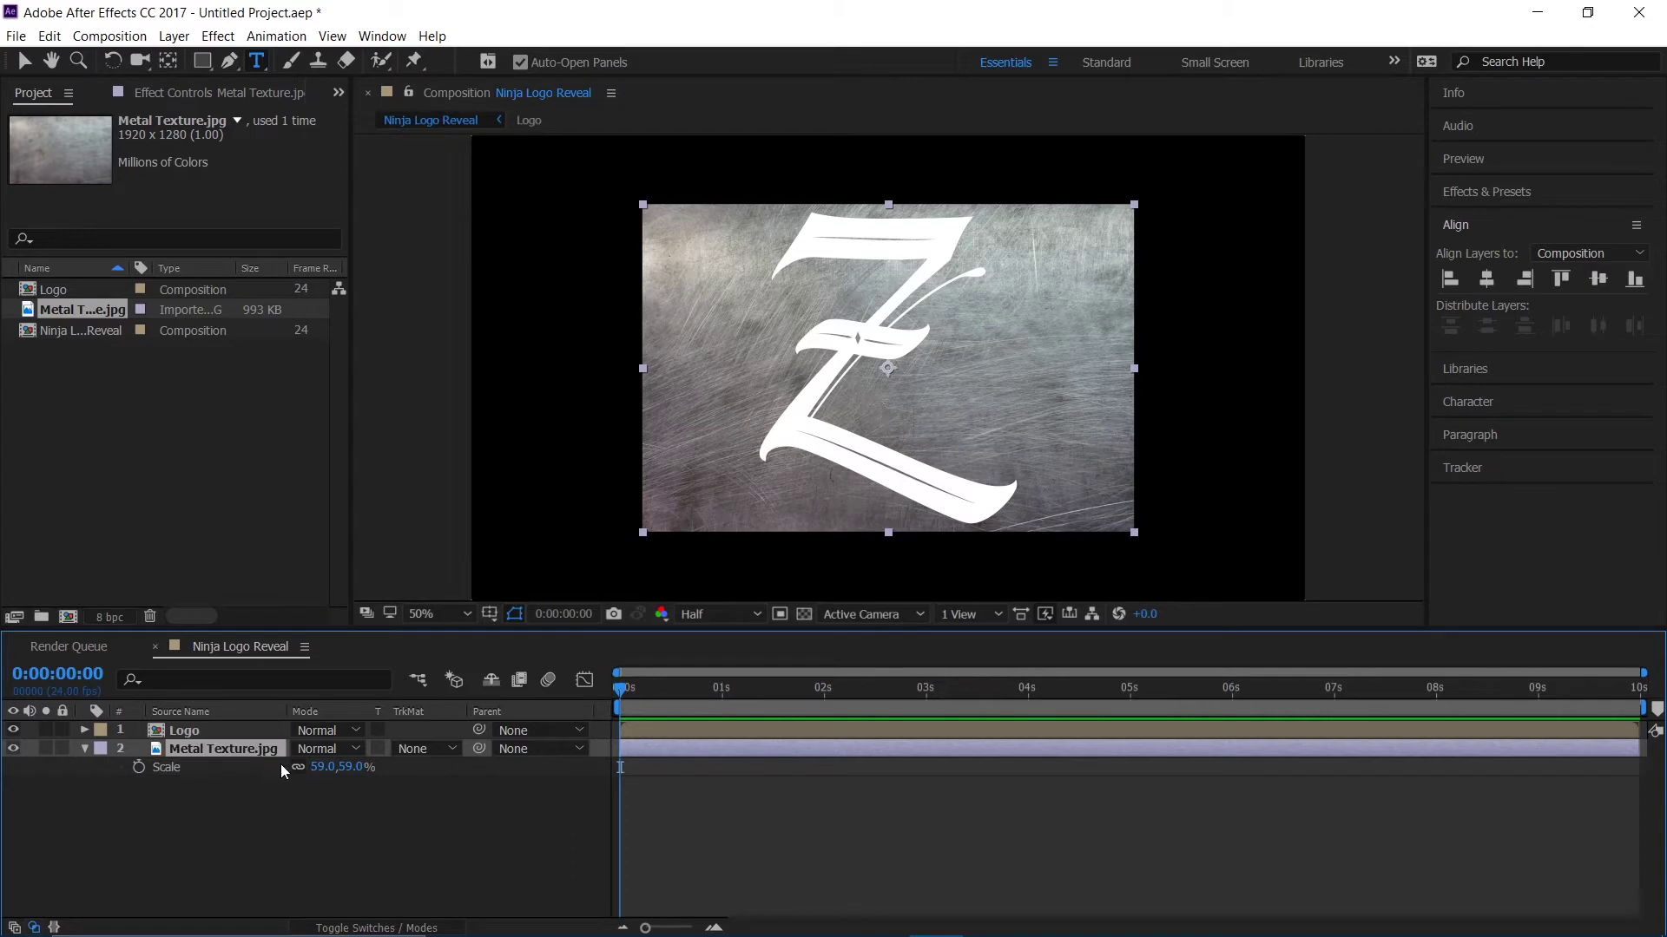
key("ctrl+shift+c")
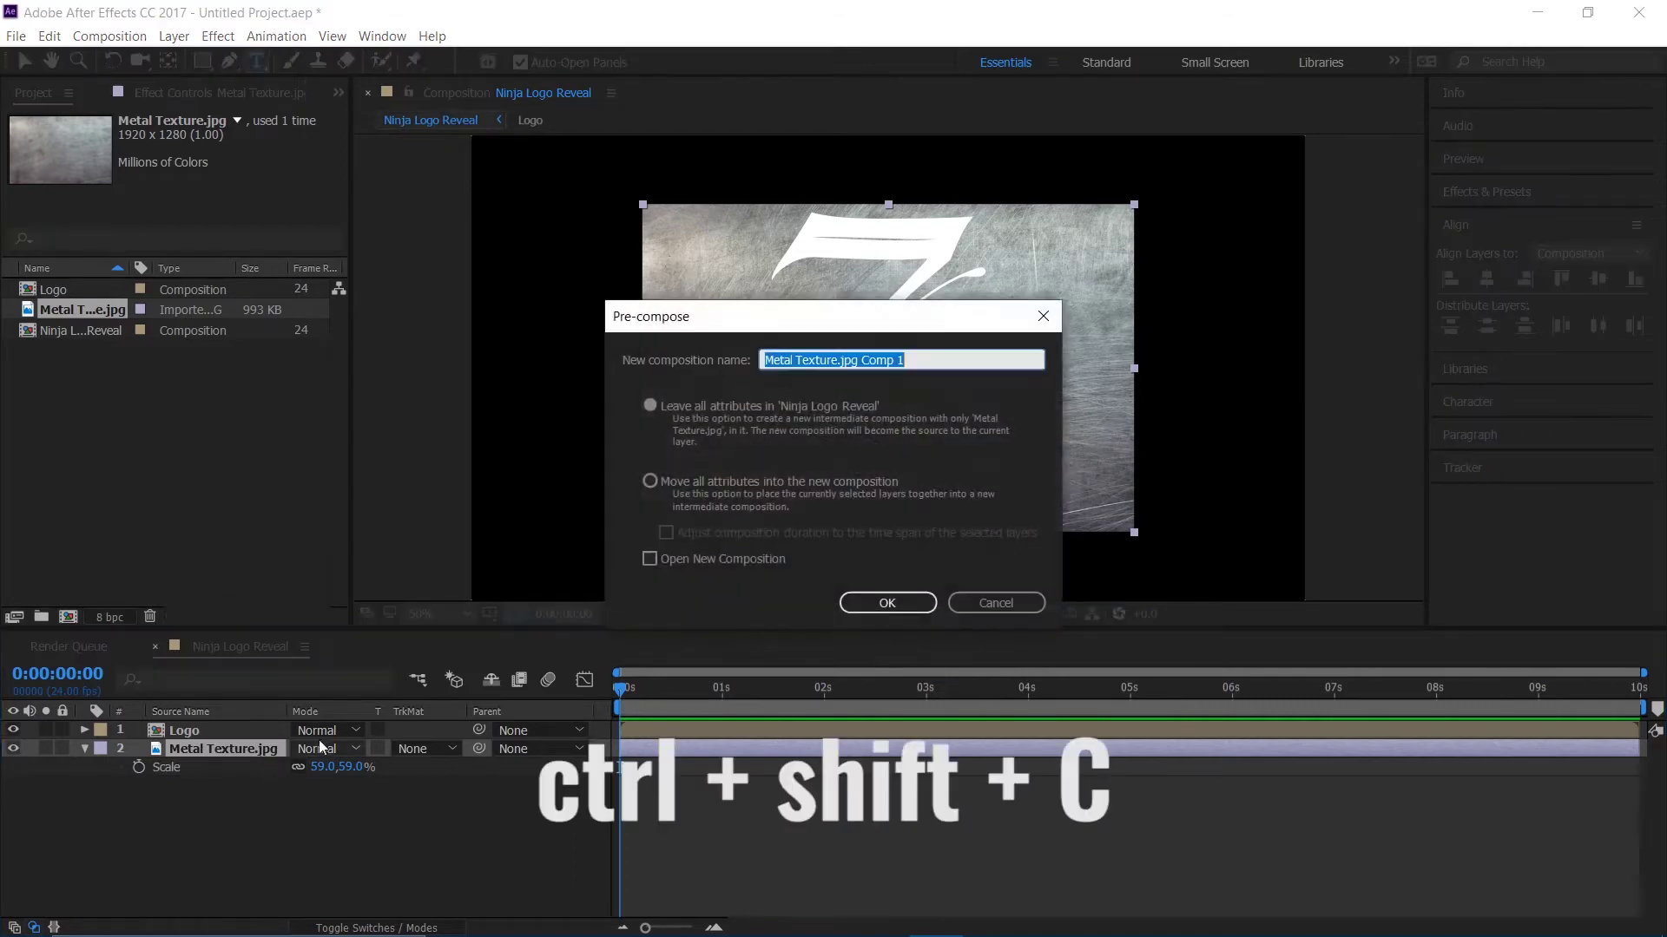
left_click(669, 414)
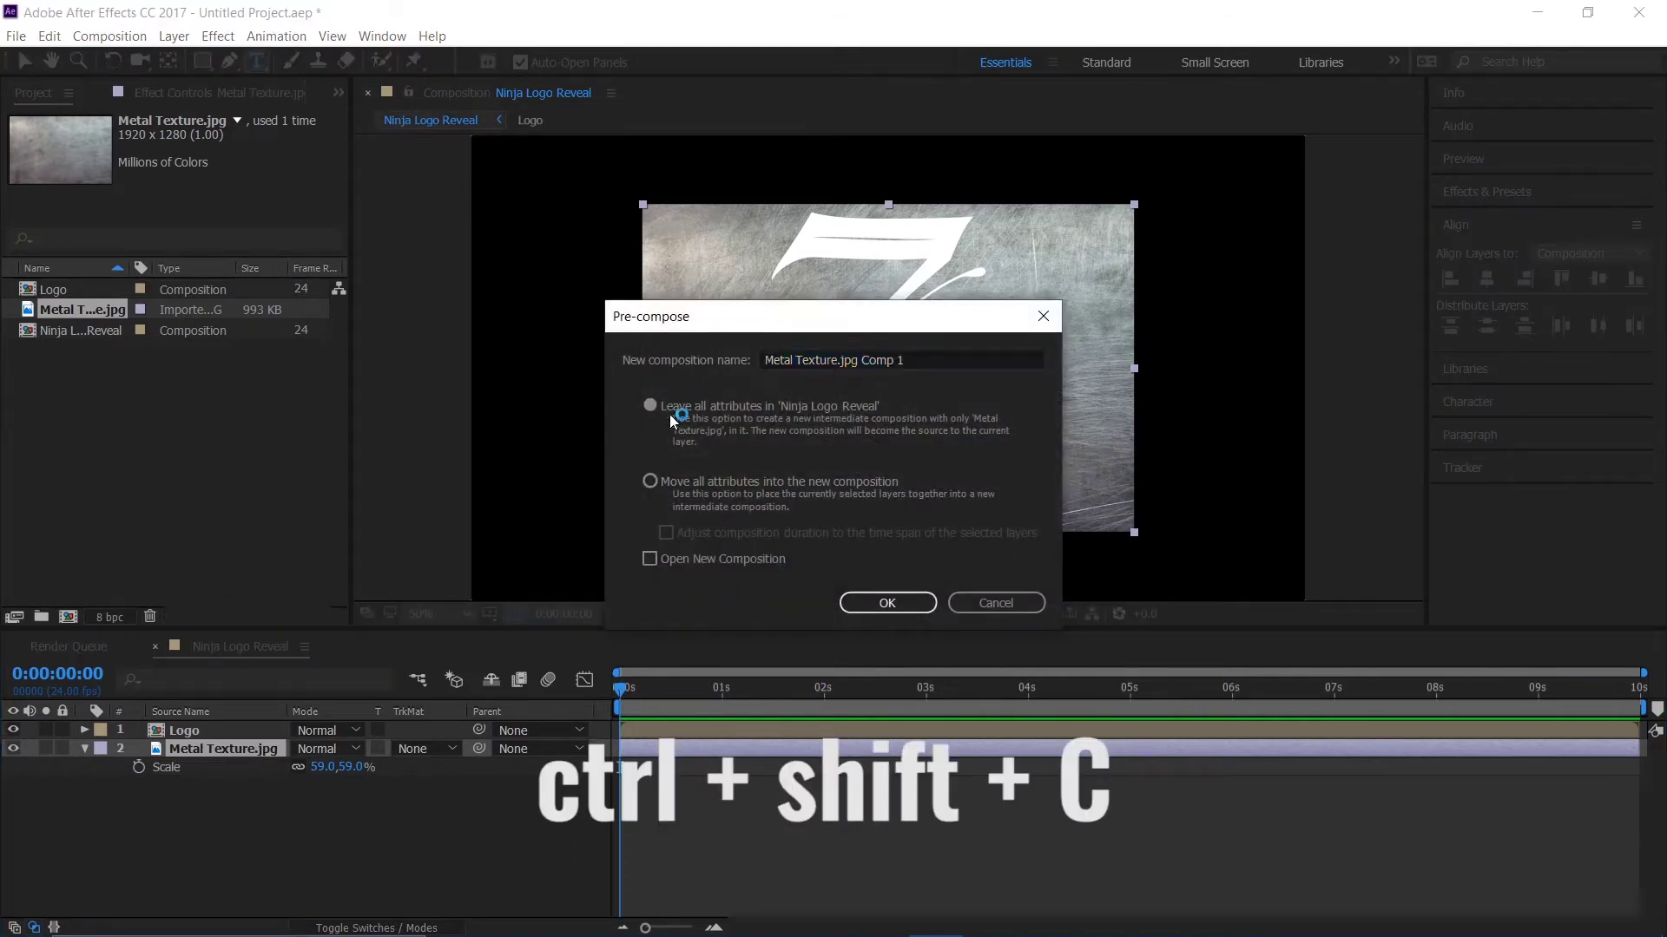
left_click(930, 354)
type("M")
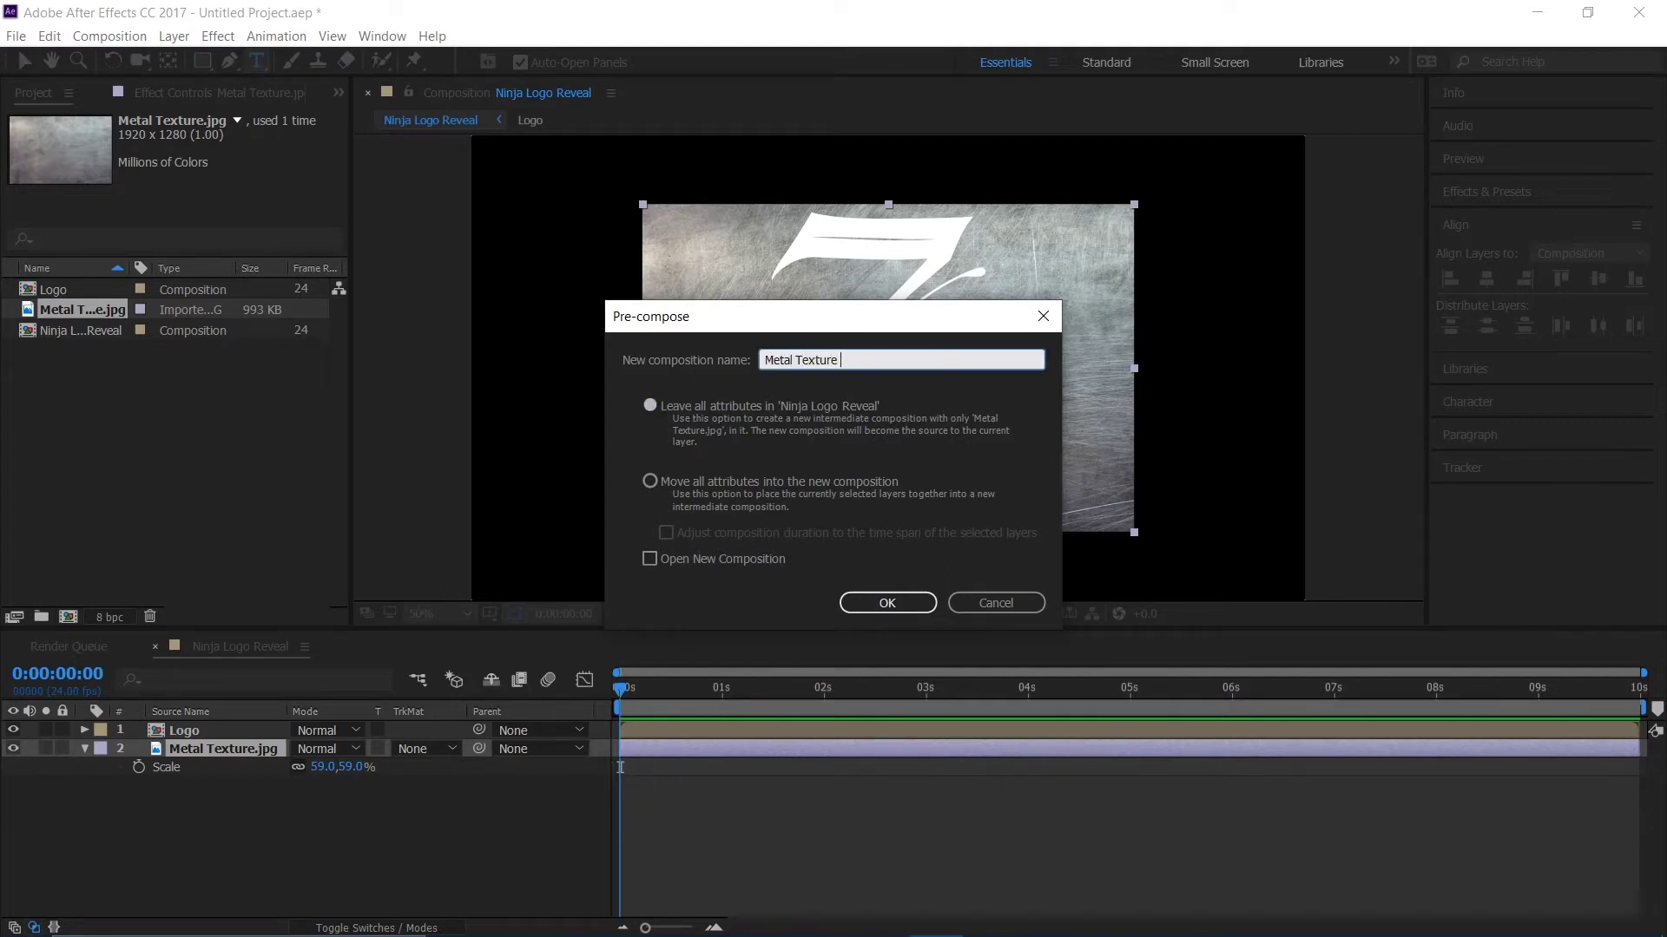
key("Return")
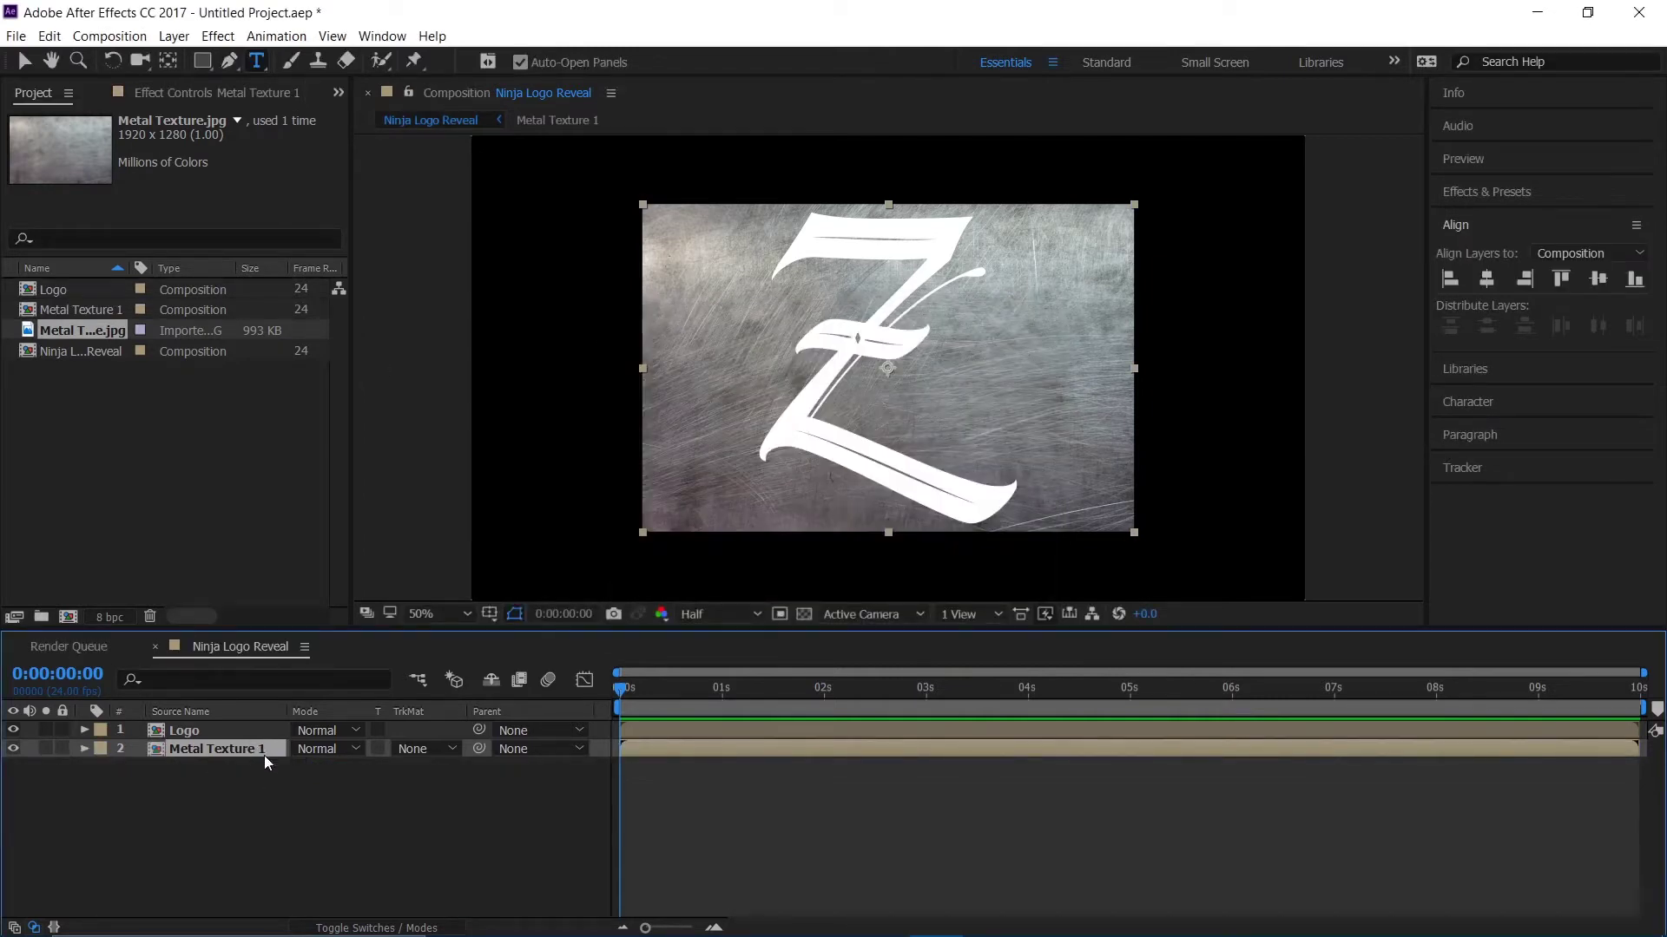
- Set the track matte of the Metal Texture 1 layer to Alpha Matte "Logo"
left_click(439, 752)
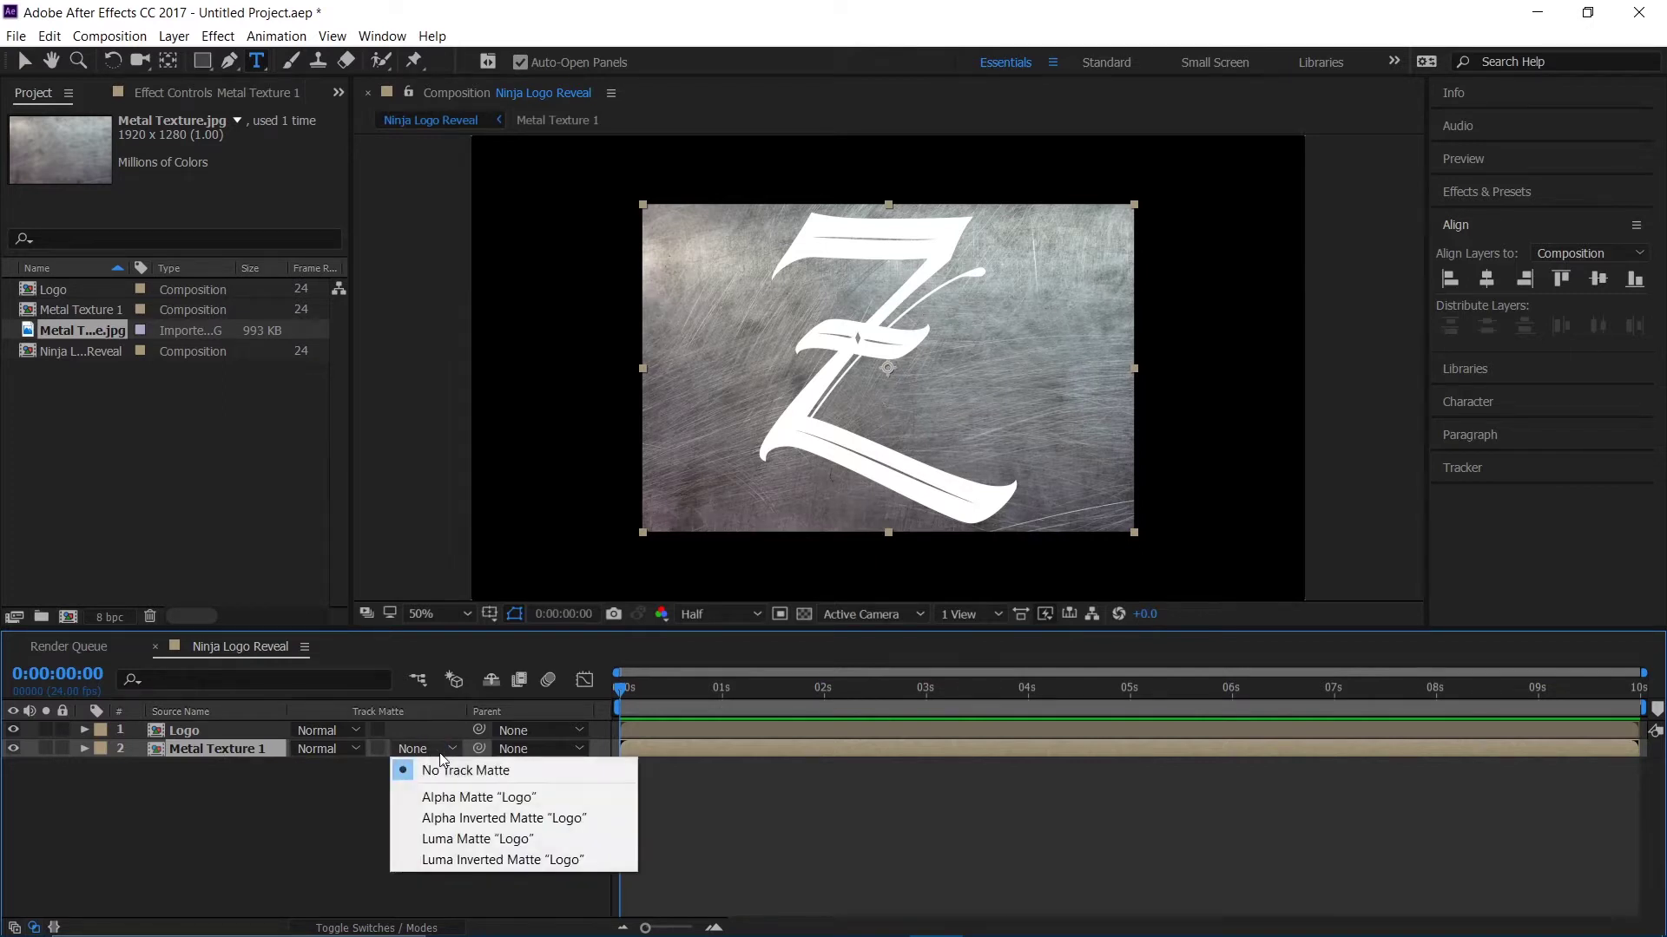
left_click(449, 799)
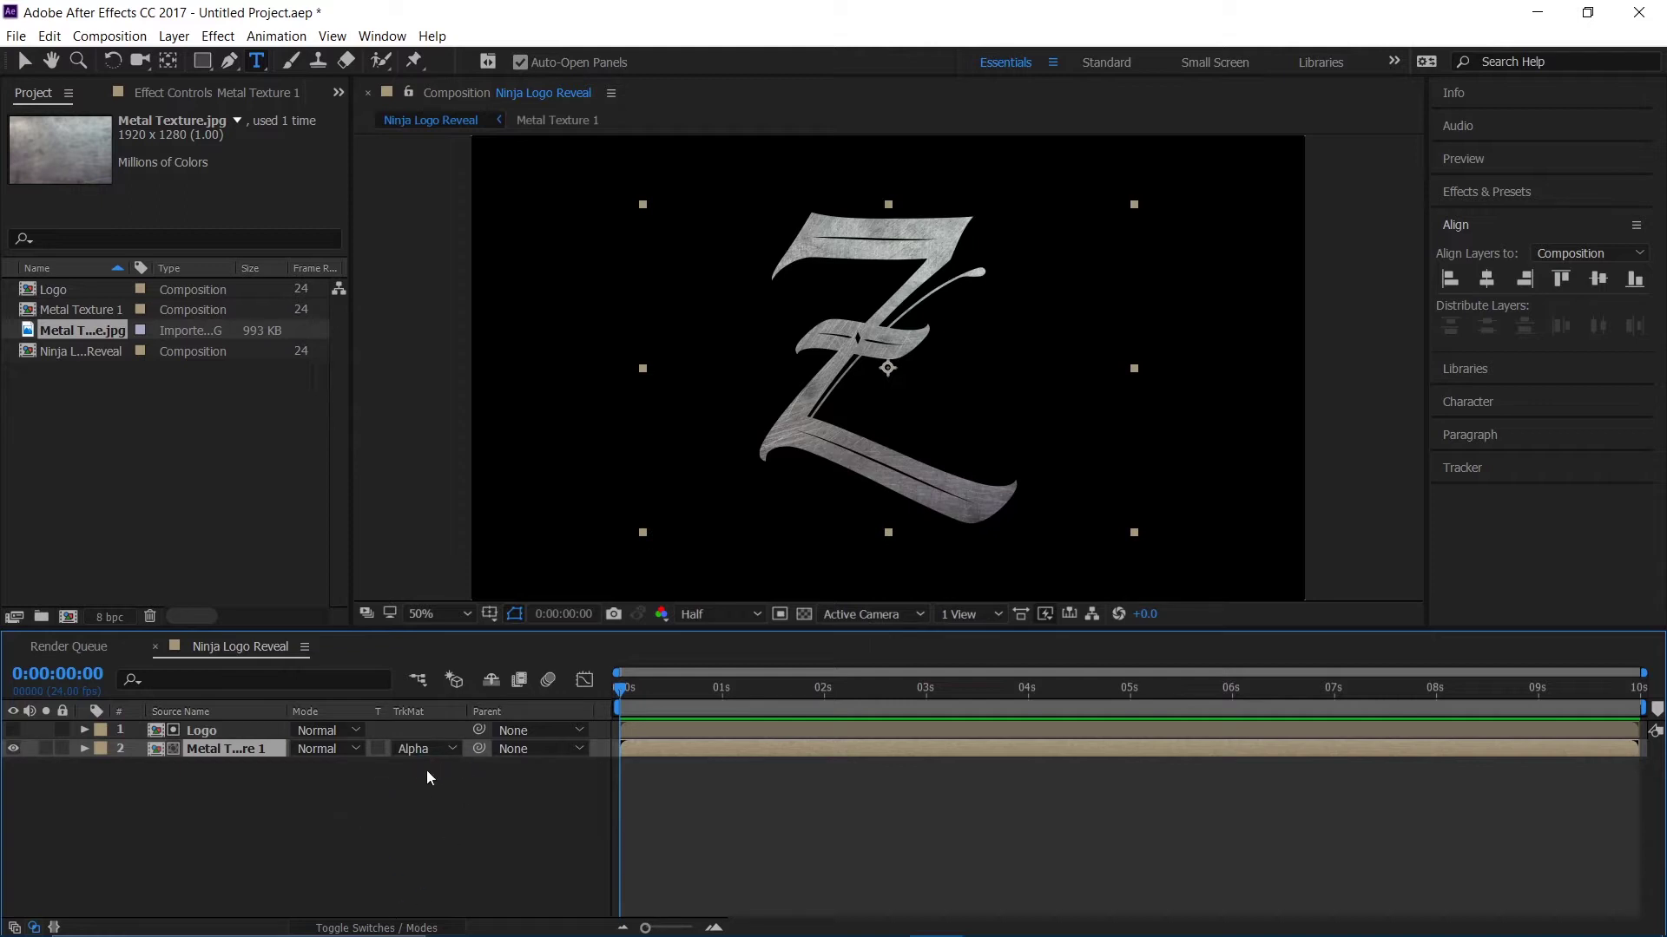
left_click(412, 929)
left_click(413, 929)
- Pre-compose the Logo and Metal Texture 1 layers together as Title 1, moving all attributes into the new composition
left_click(200, 846)
left_click_drag(181, 809, 245, 699)
left_click(174, 35)
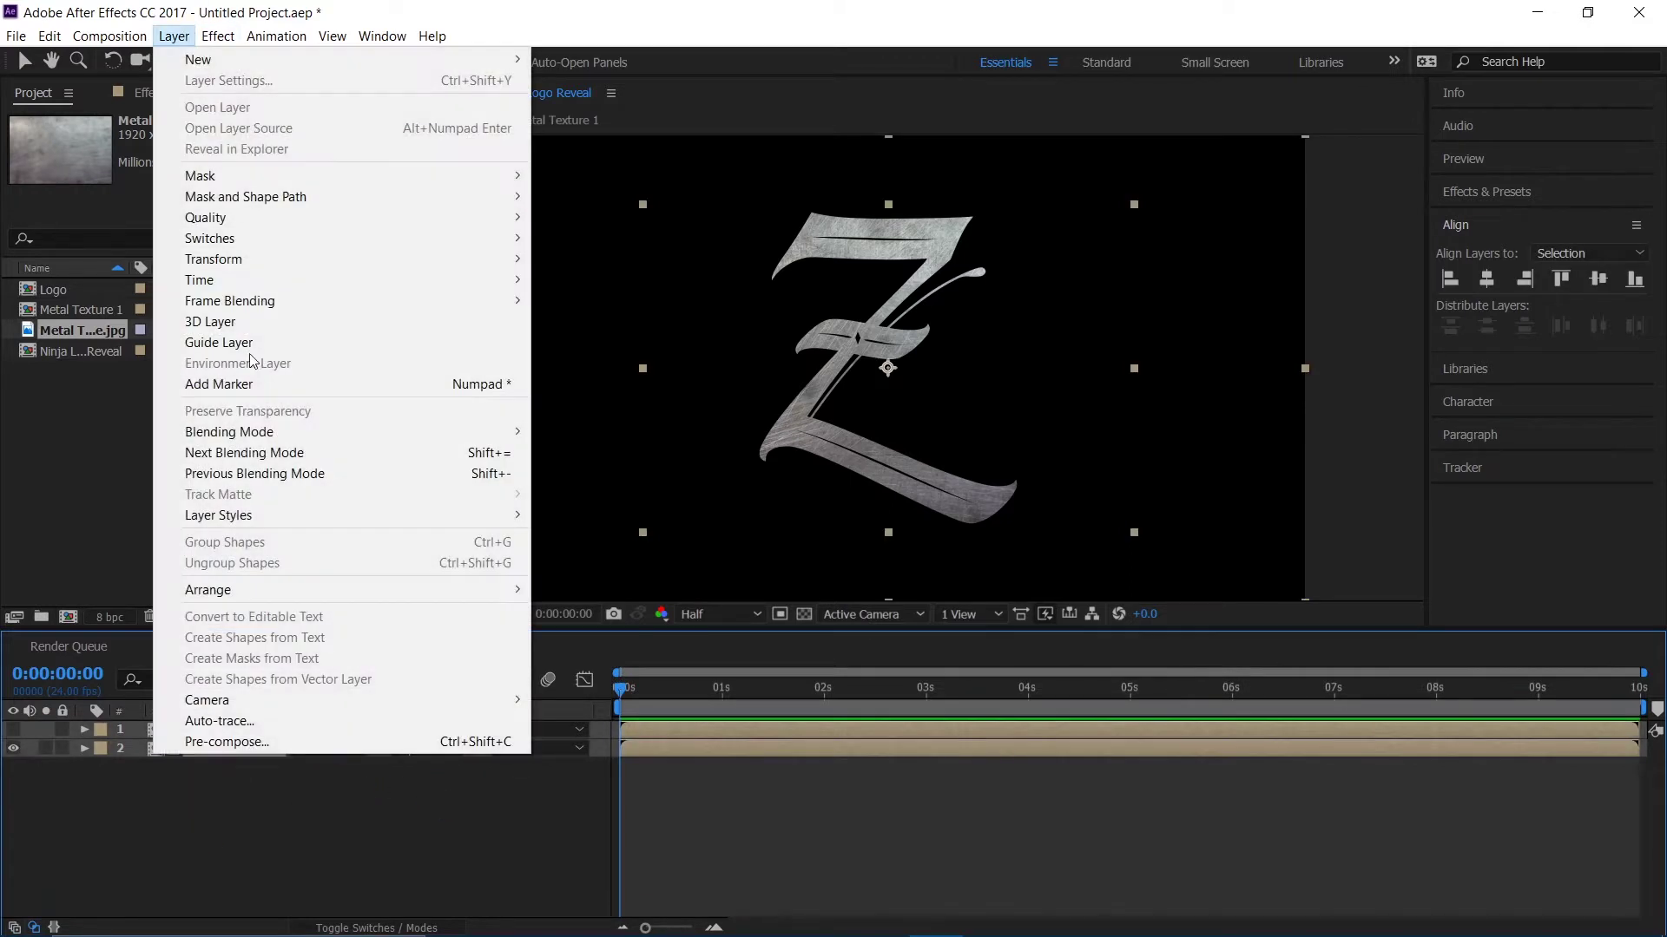
left_click(292, 742)
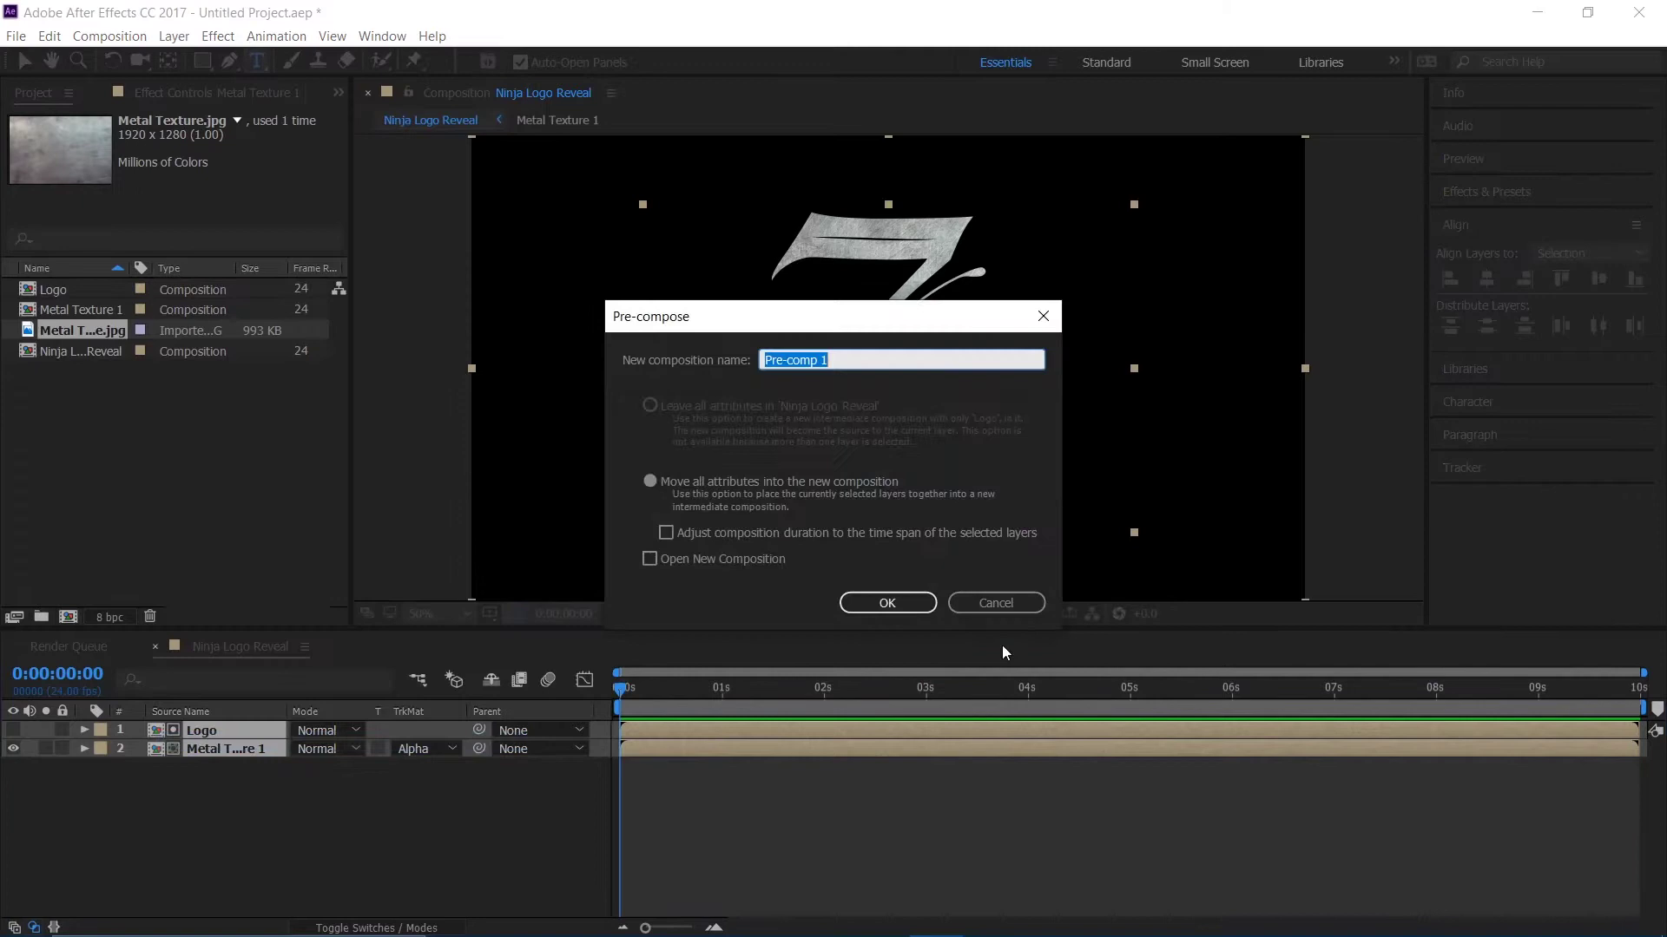
left_click(785, 477)
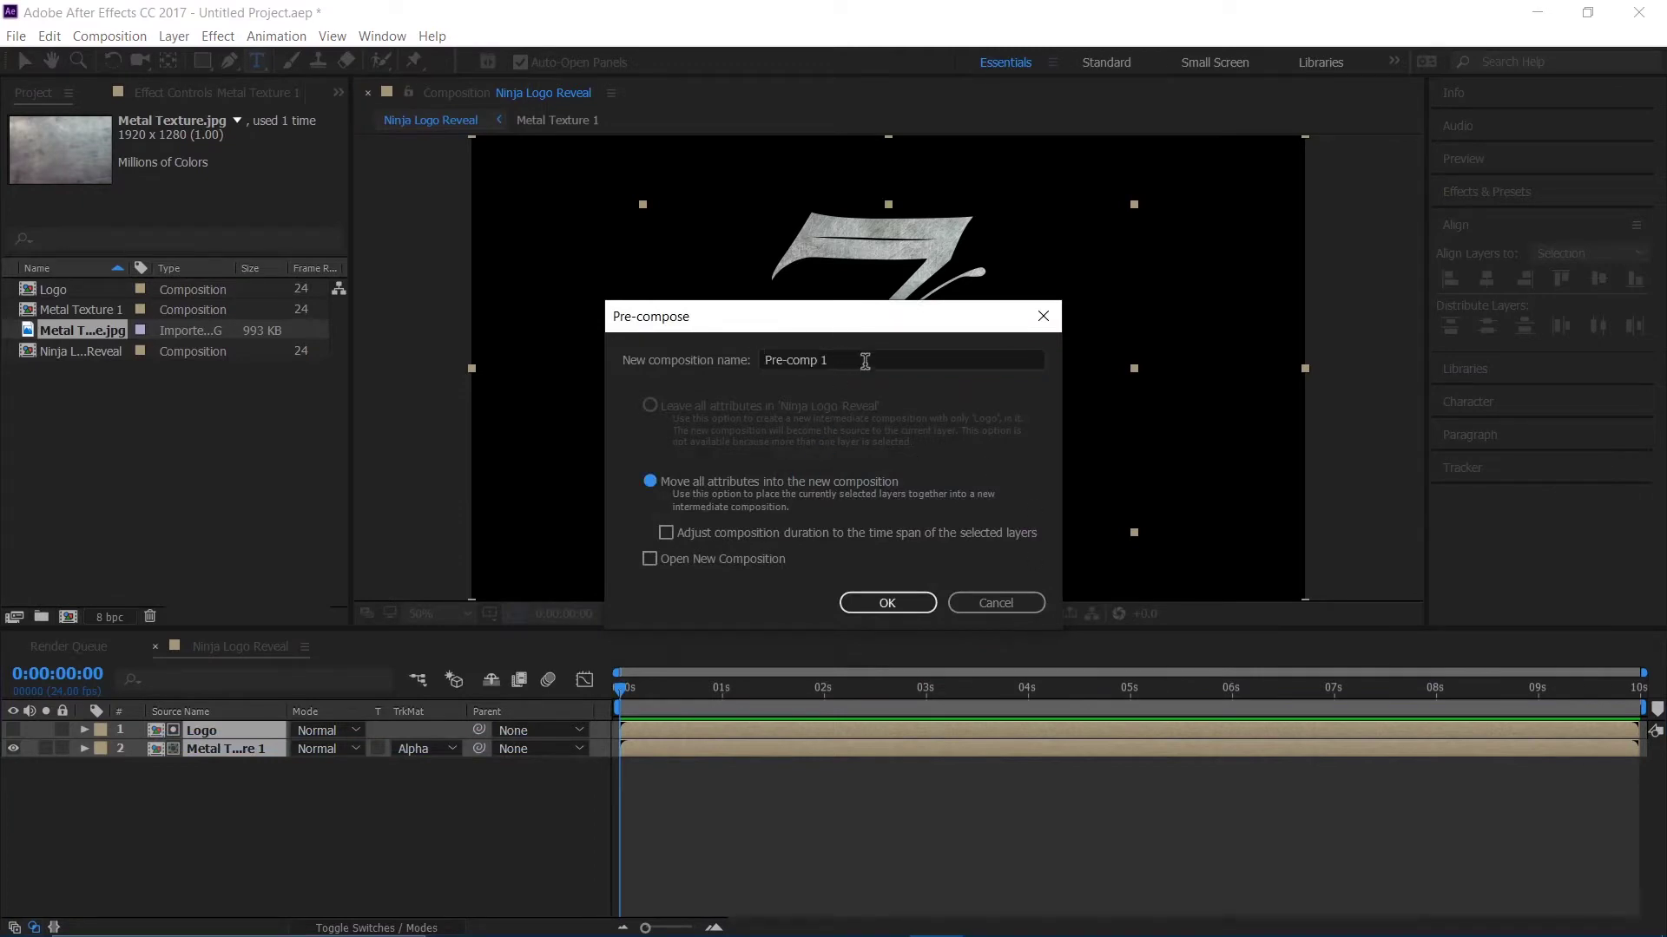
left_click_drag(863, 361, 723, 372)
type("T")
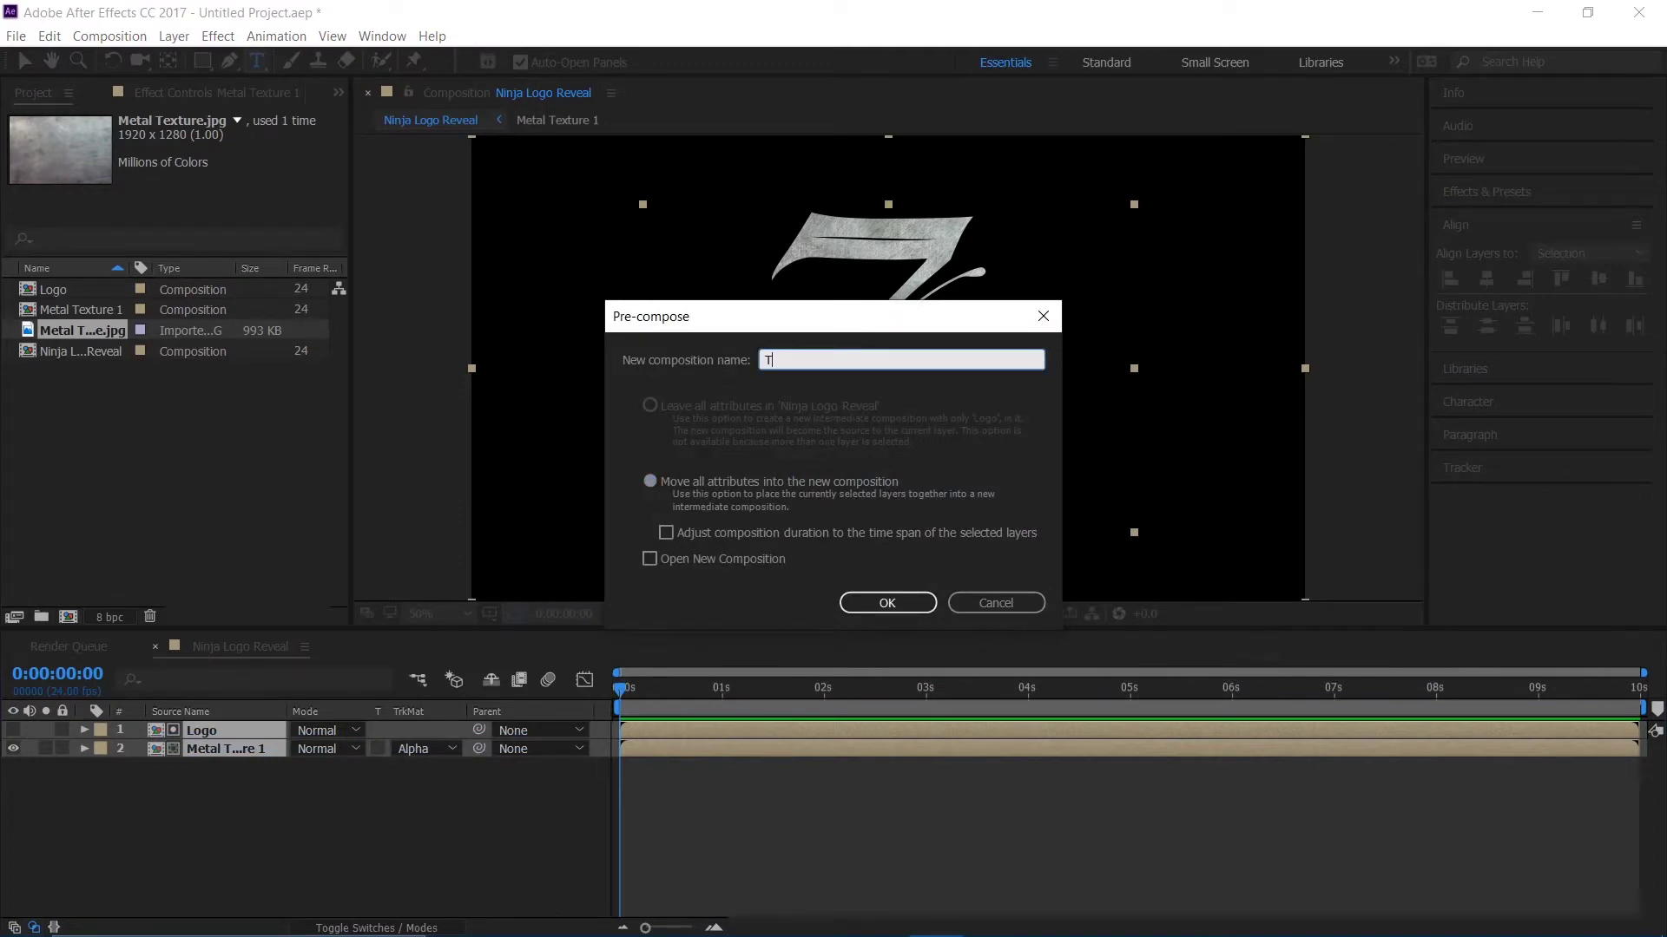
type("itle 1")
key("Return")
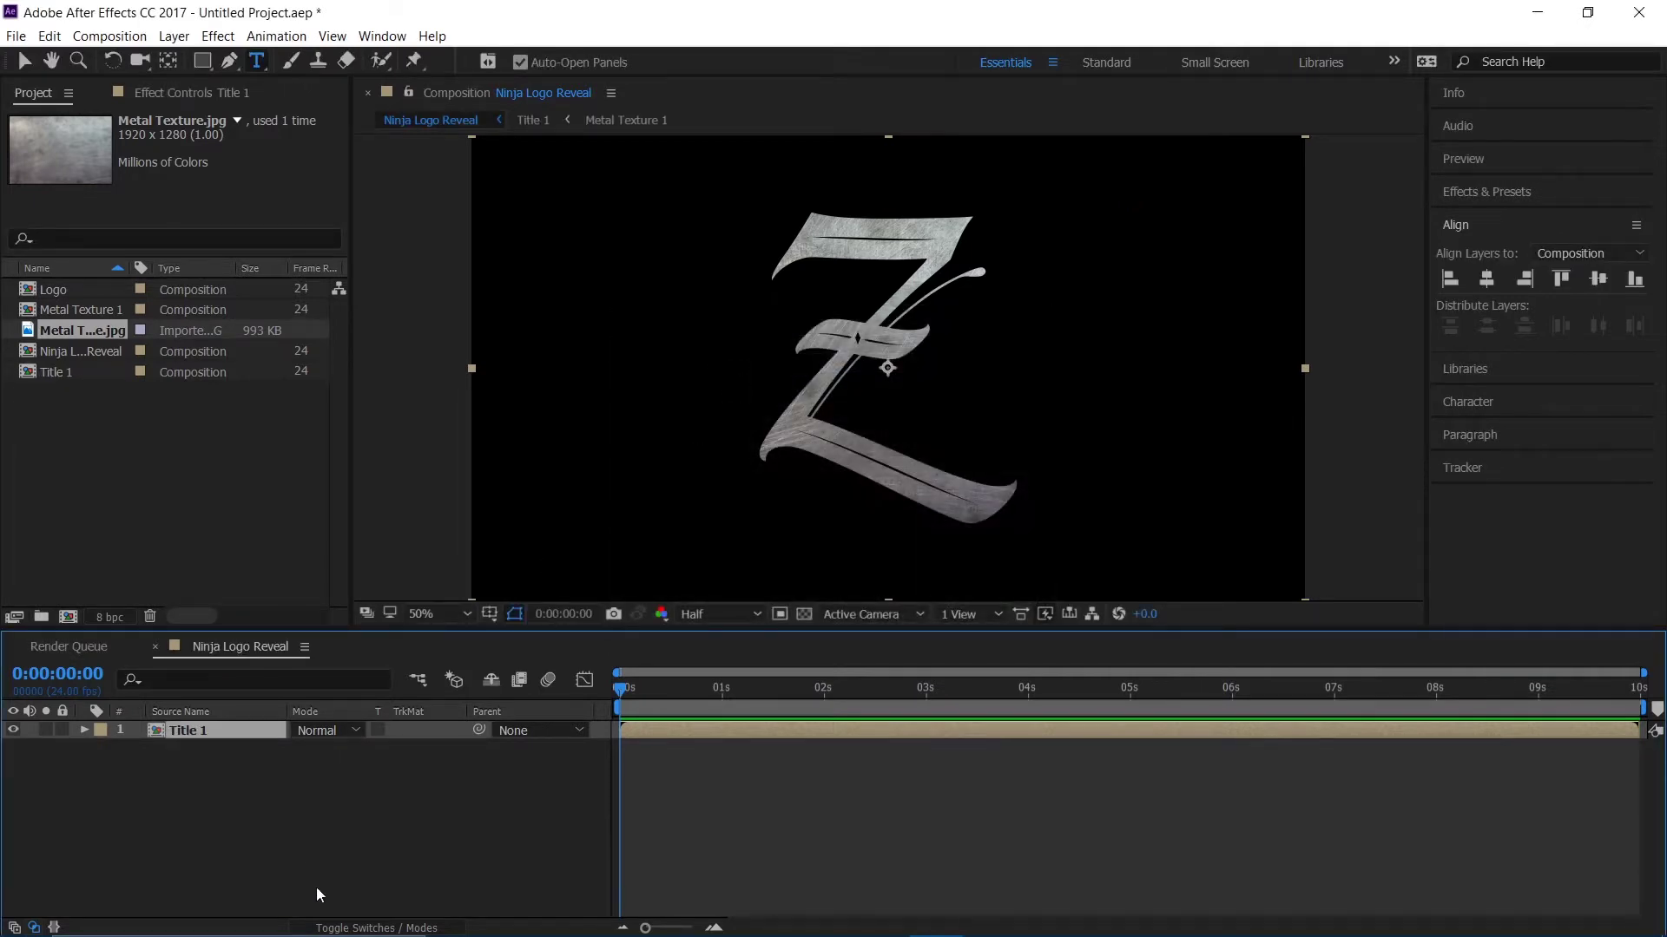
- Make the Title 1 layer a 3D layer, then deselect it
left_click(388, 929)
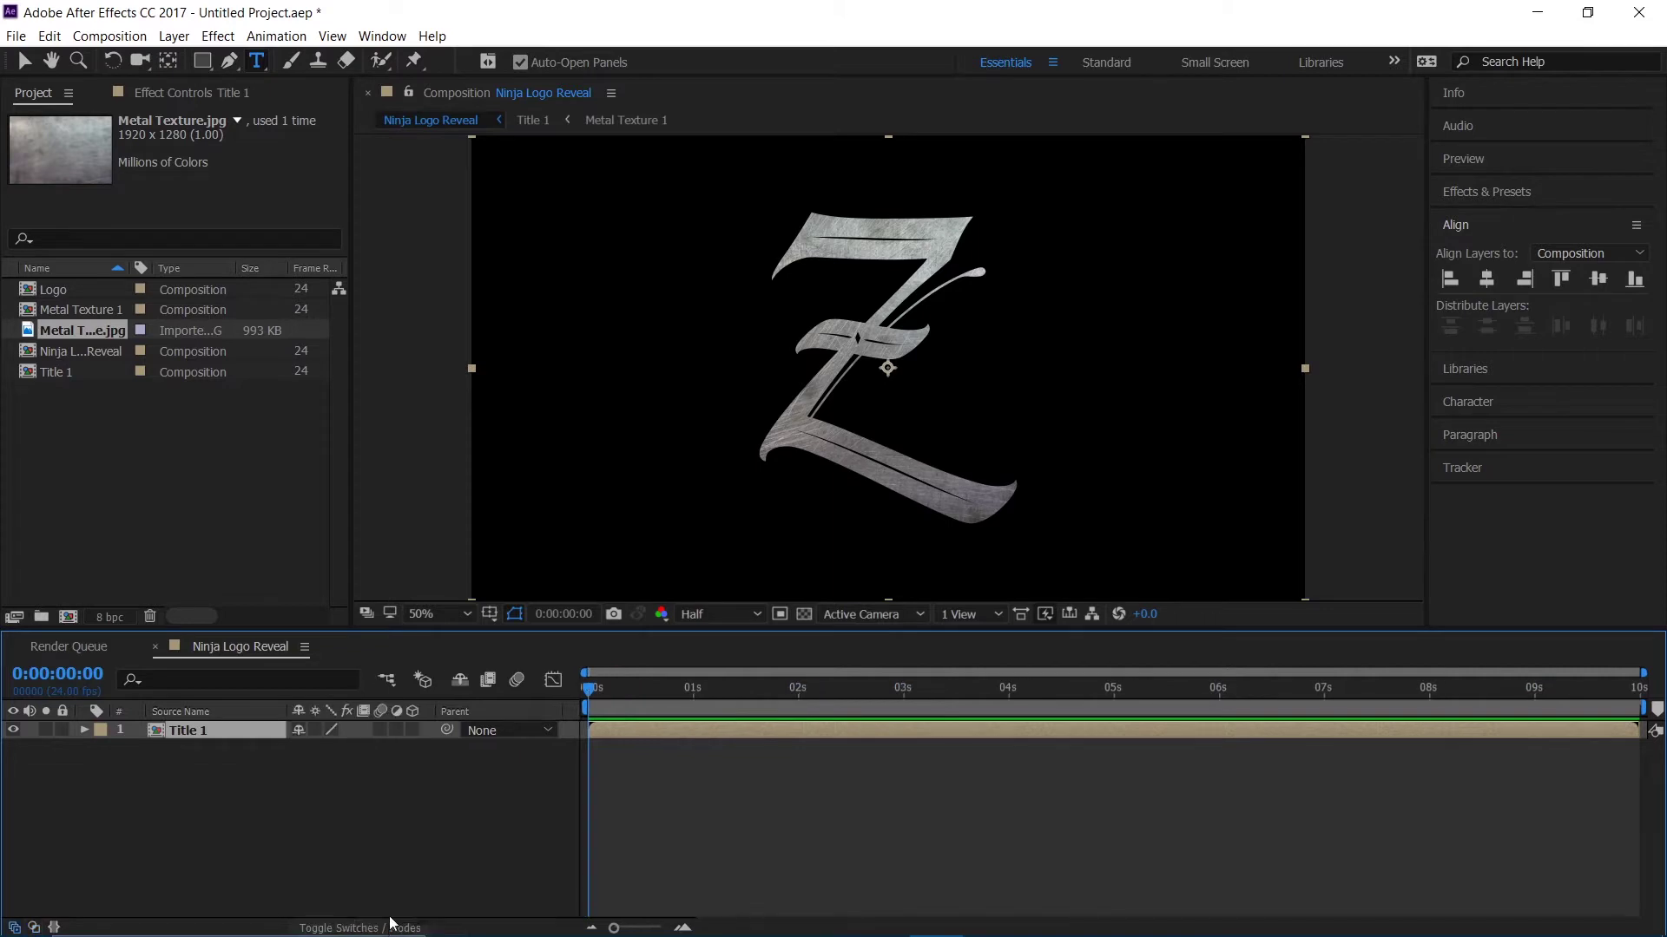
left_click(412, 729)
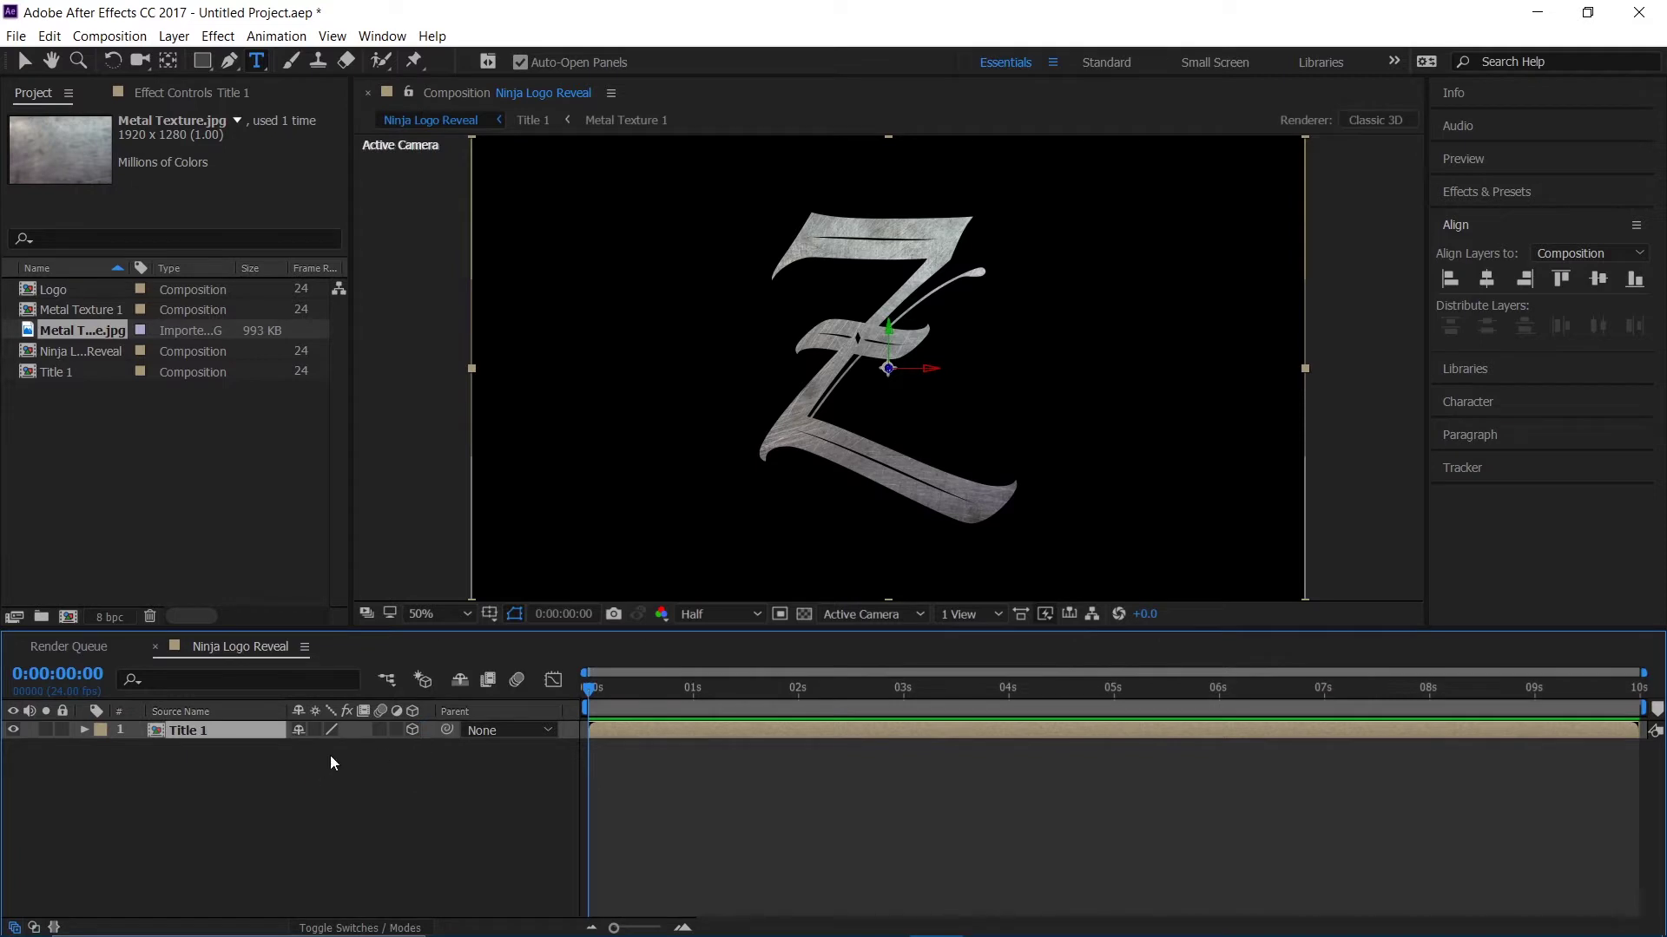
left_click(180, 782)
- Add a two-node camera with the 50mm preset to the Ninja Logo Reveal composition
right_click(250, 795)
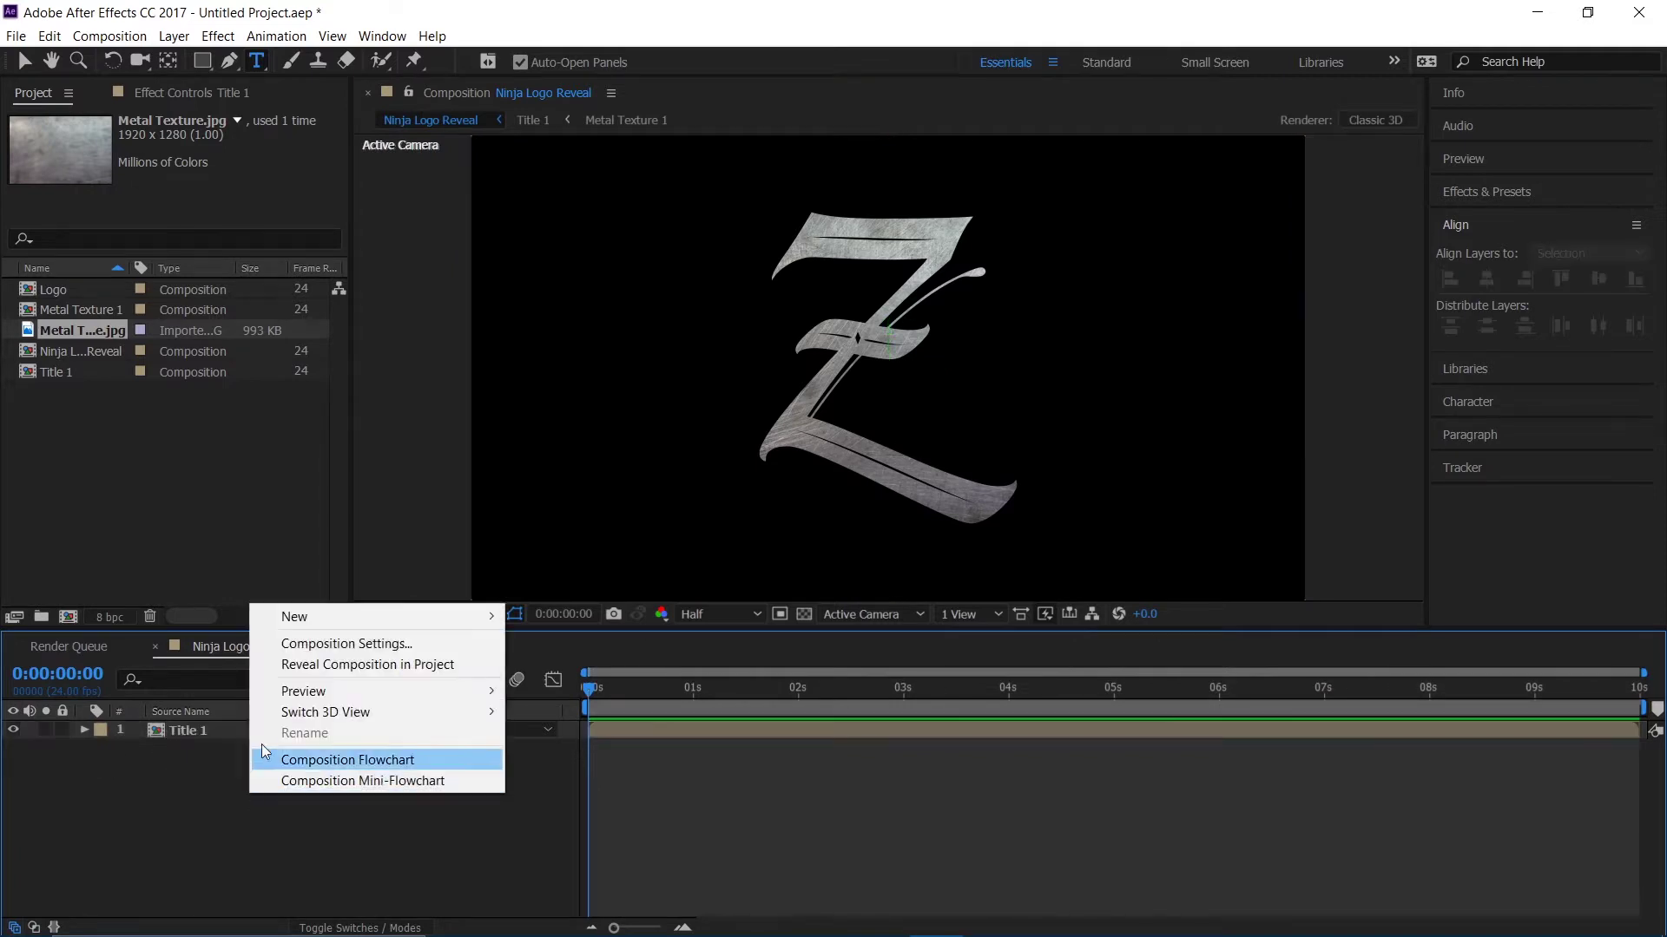
mouse_move(410, 623)
left_click(607, 704)
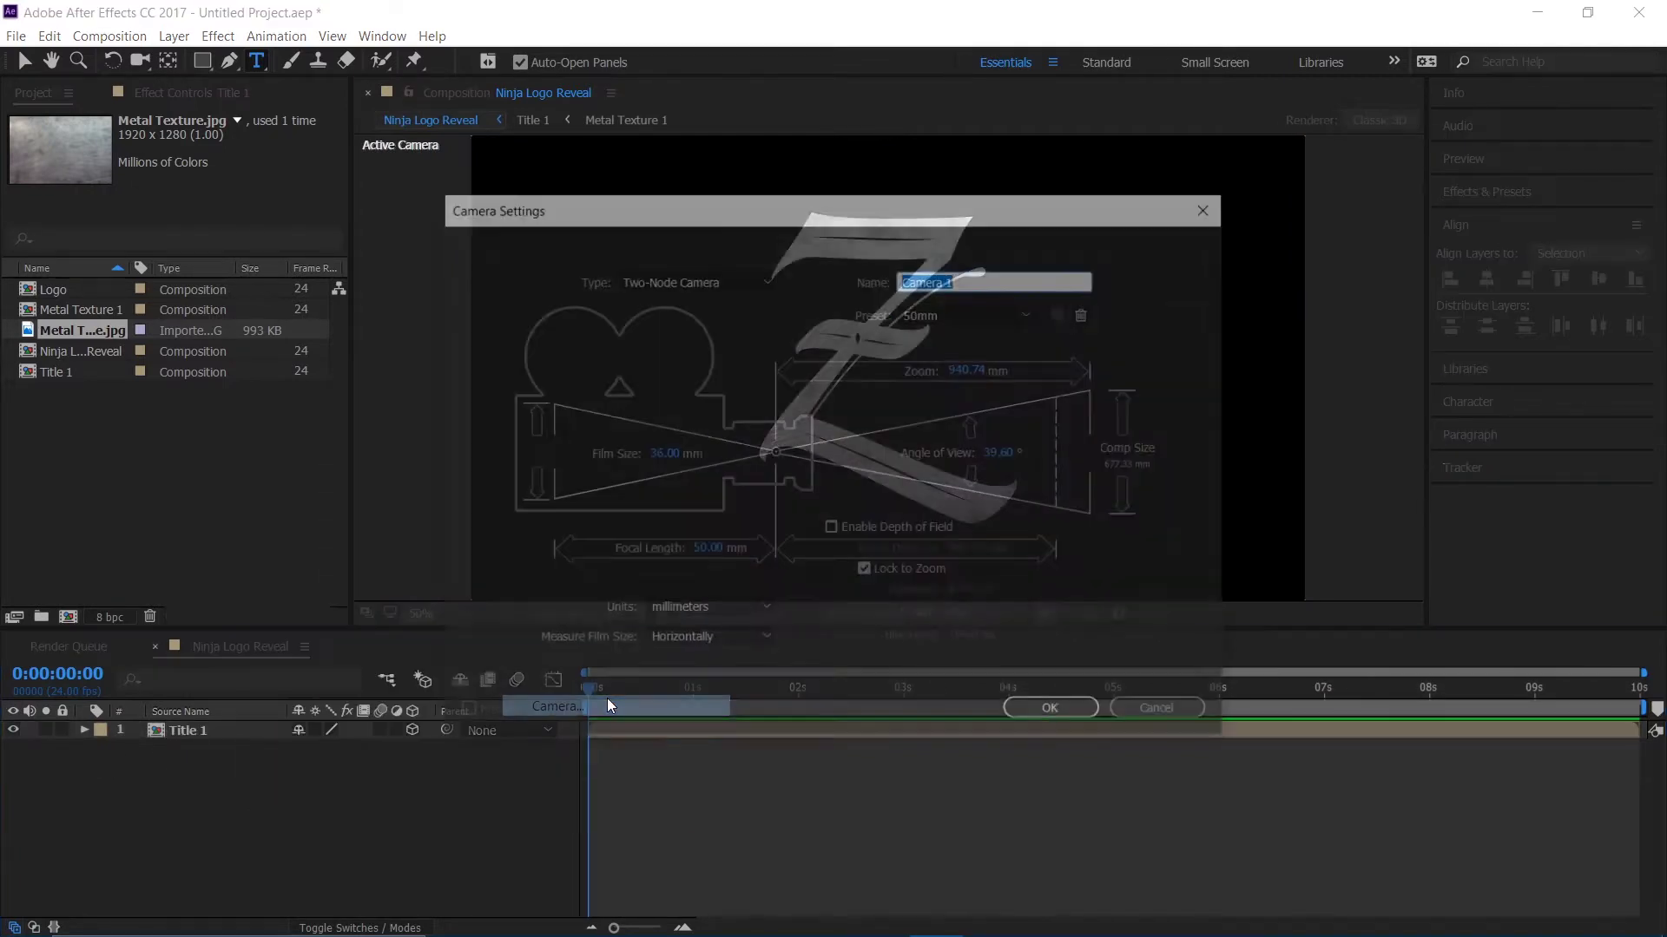
left_click(1080, 716)
- Add a null object above the camera layer
right_click(521, 804)
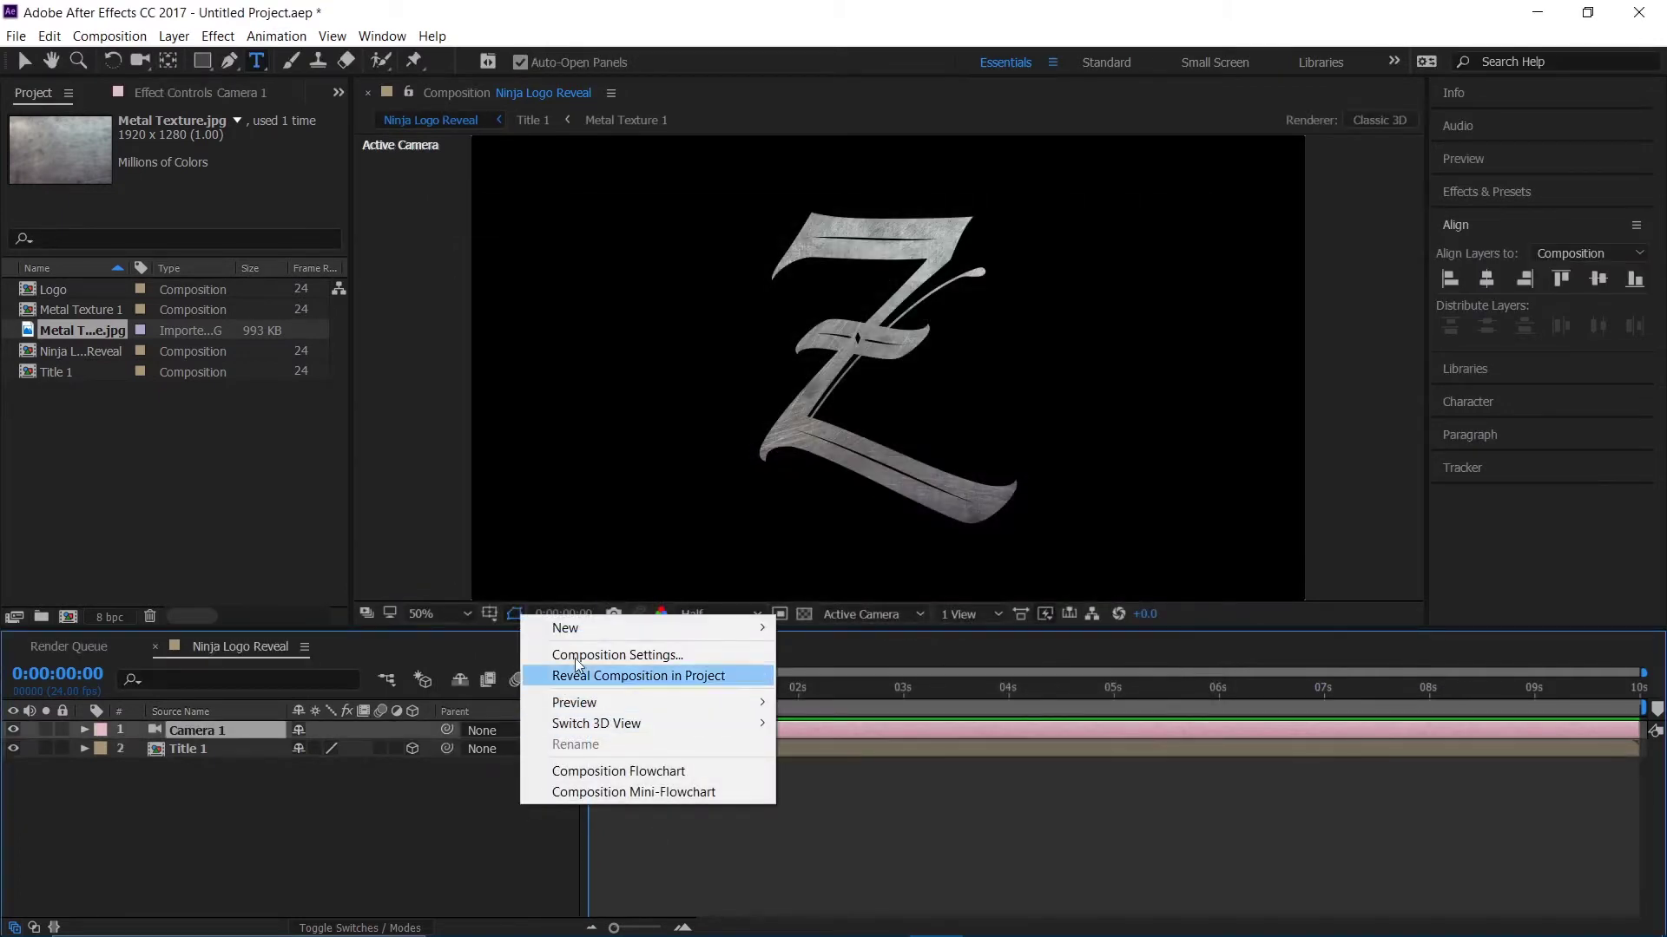
mouse_move(573, 627)
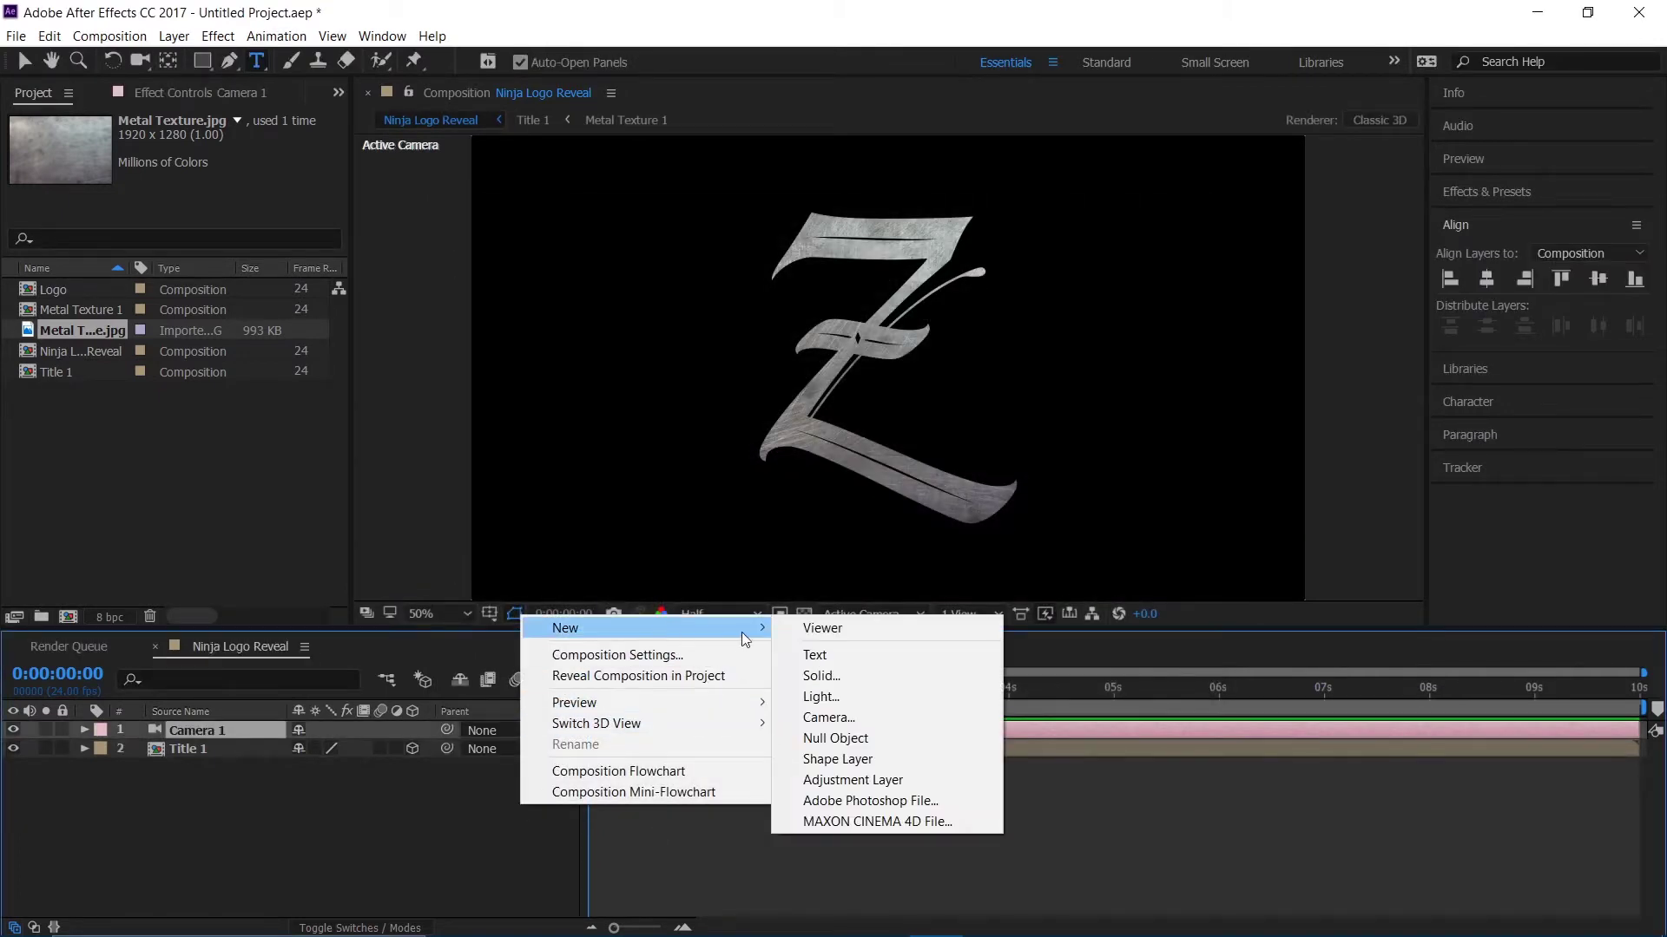
left_click(877, 738)
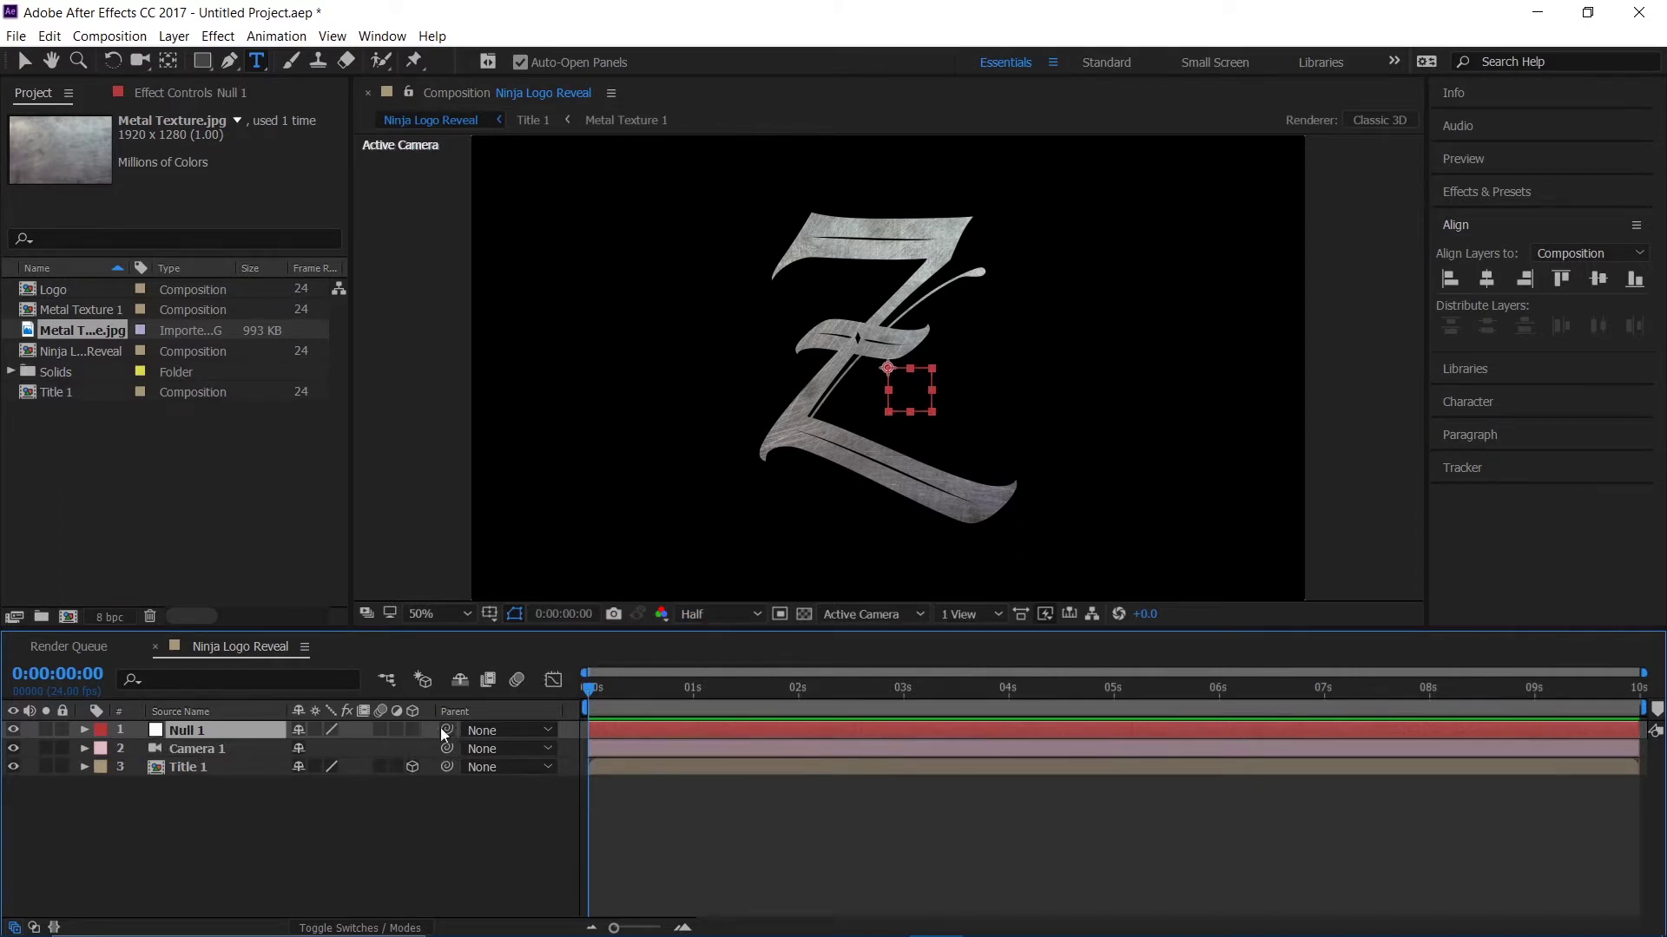
- Add a white Point light at 100% intensity with Smooth falloff and no shadows to the Ninja Logo Reveal composition
right_click(272, 817)
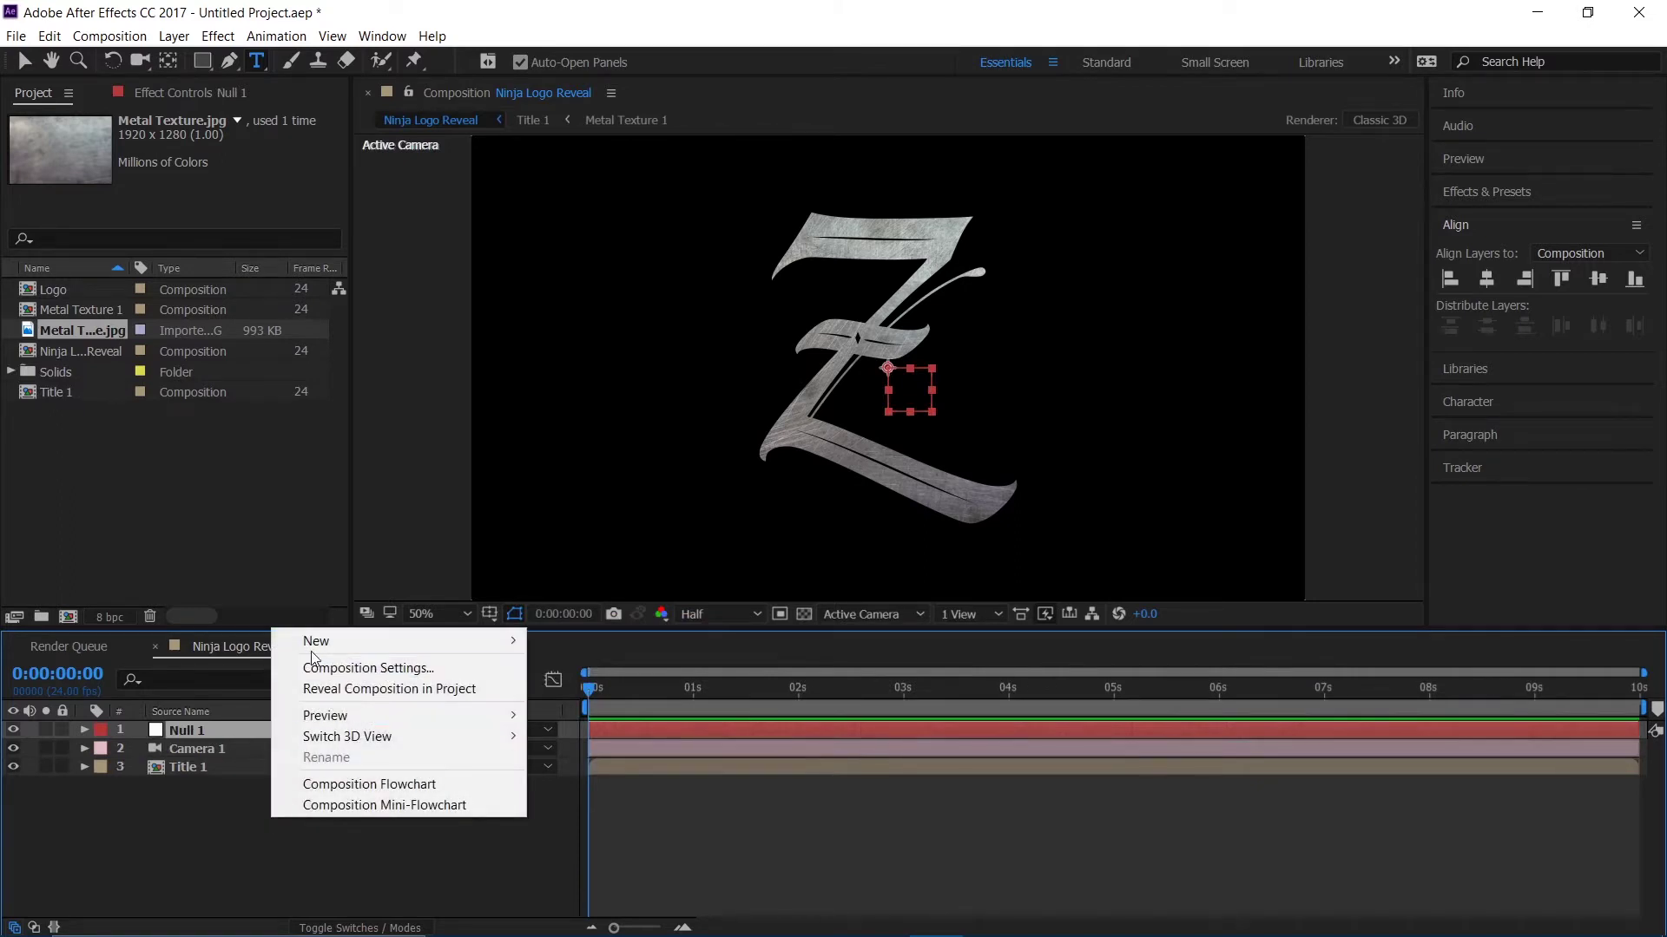
mouse_move(313, 642)
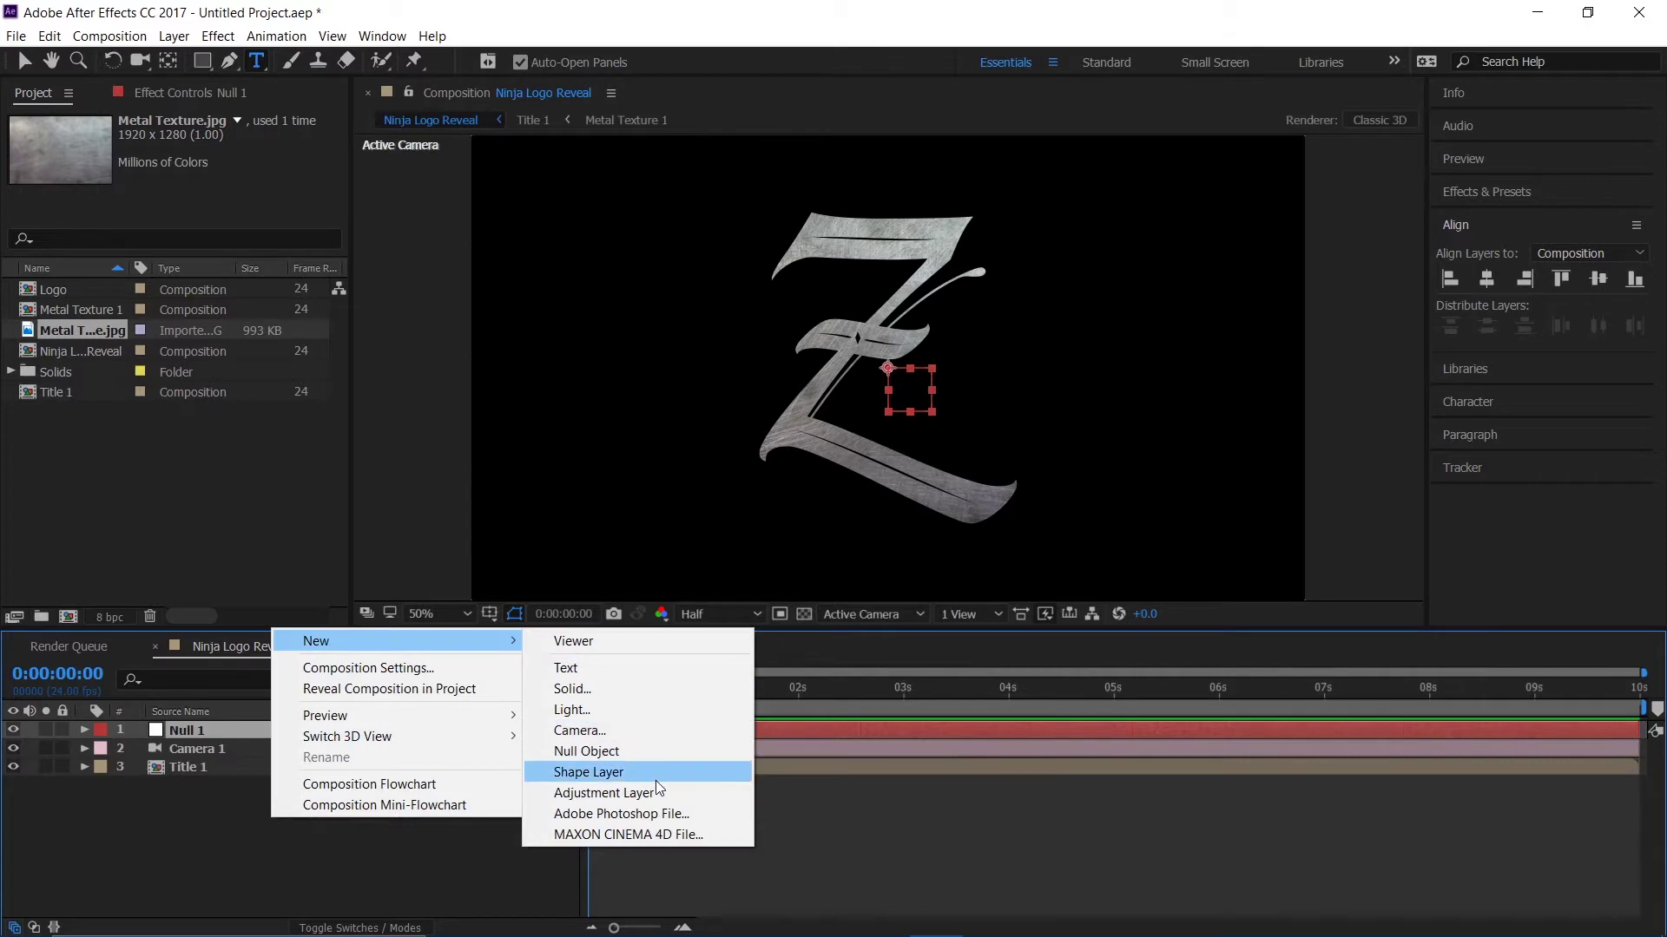
left_click(634, 708)
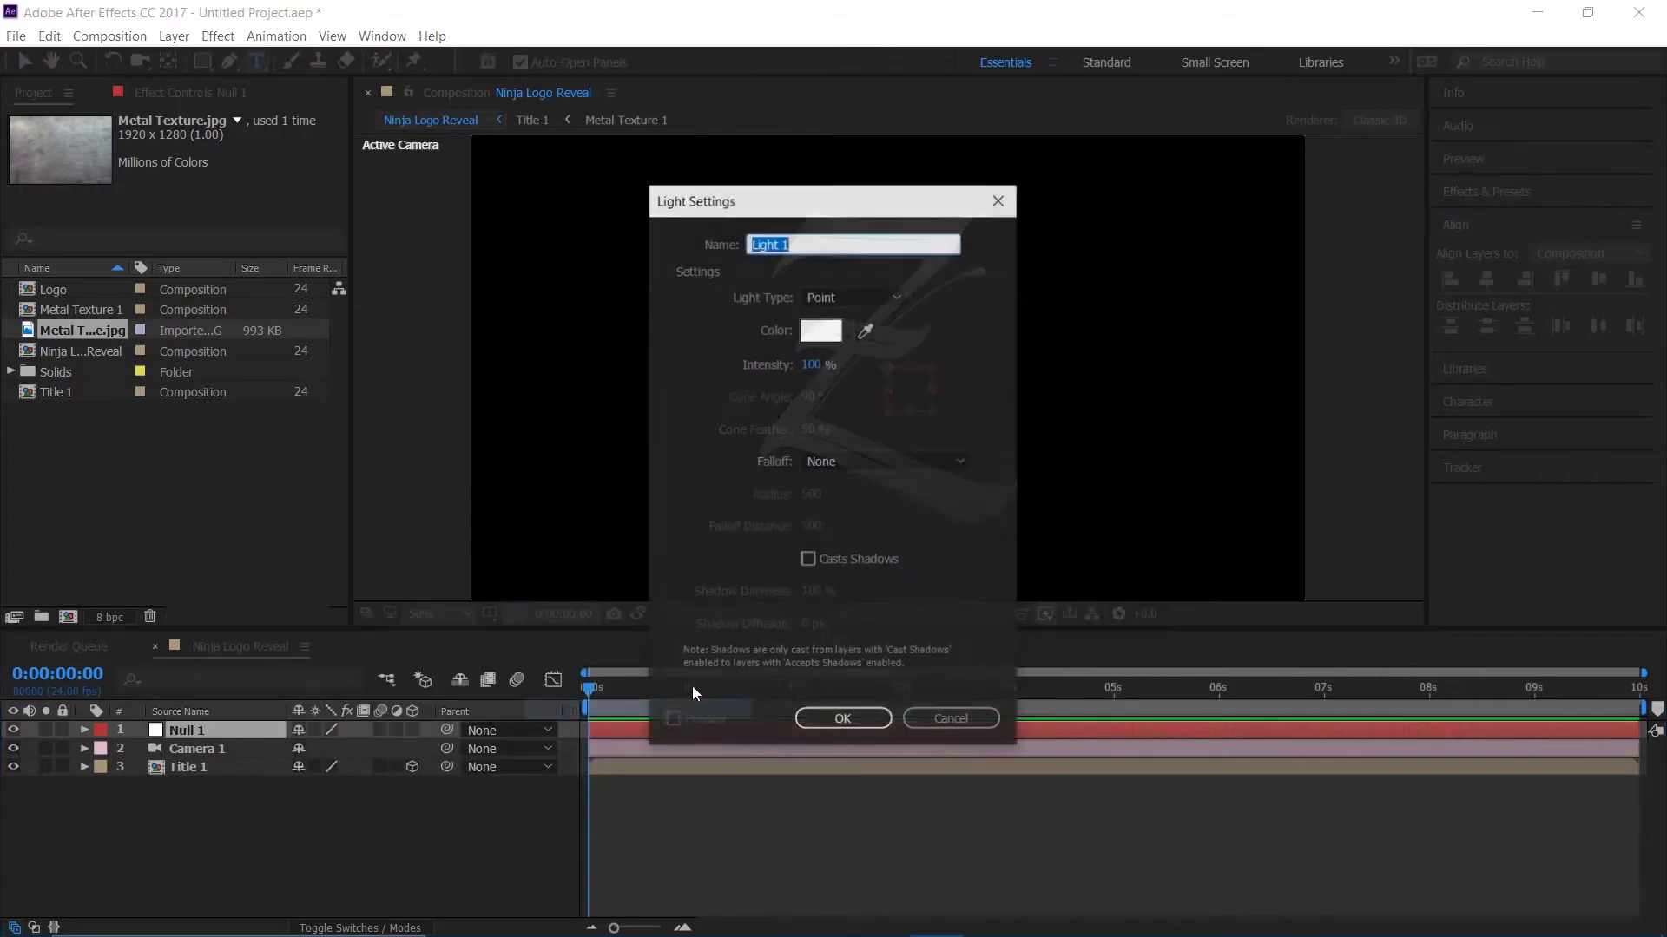
left_click(848, 300)
left_click(868, 361)
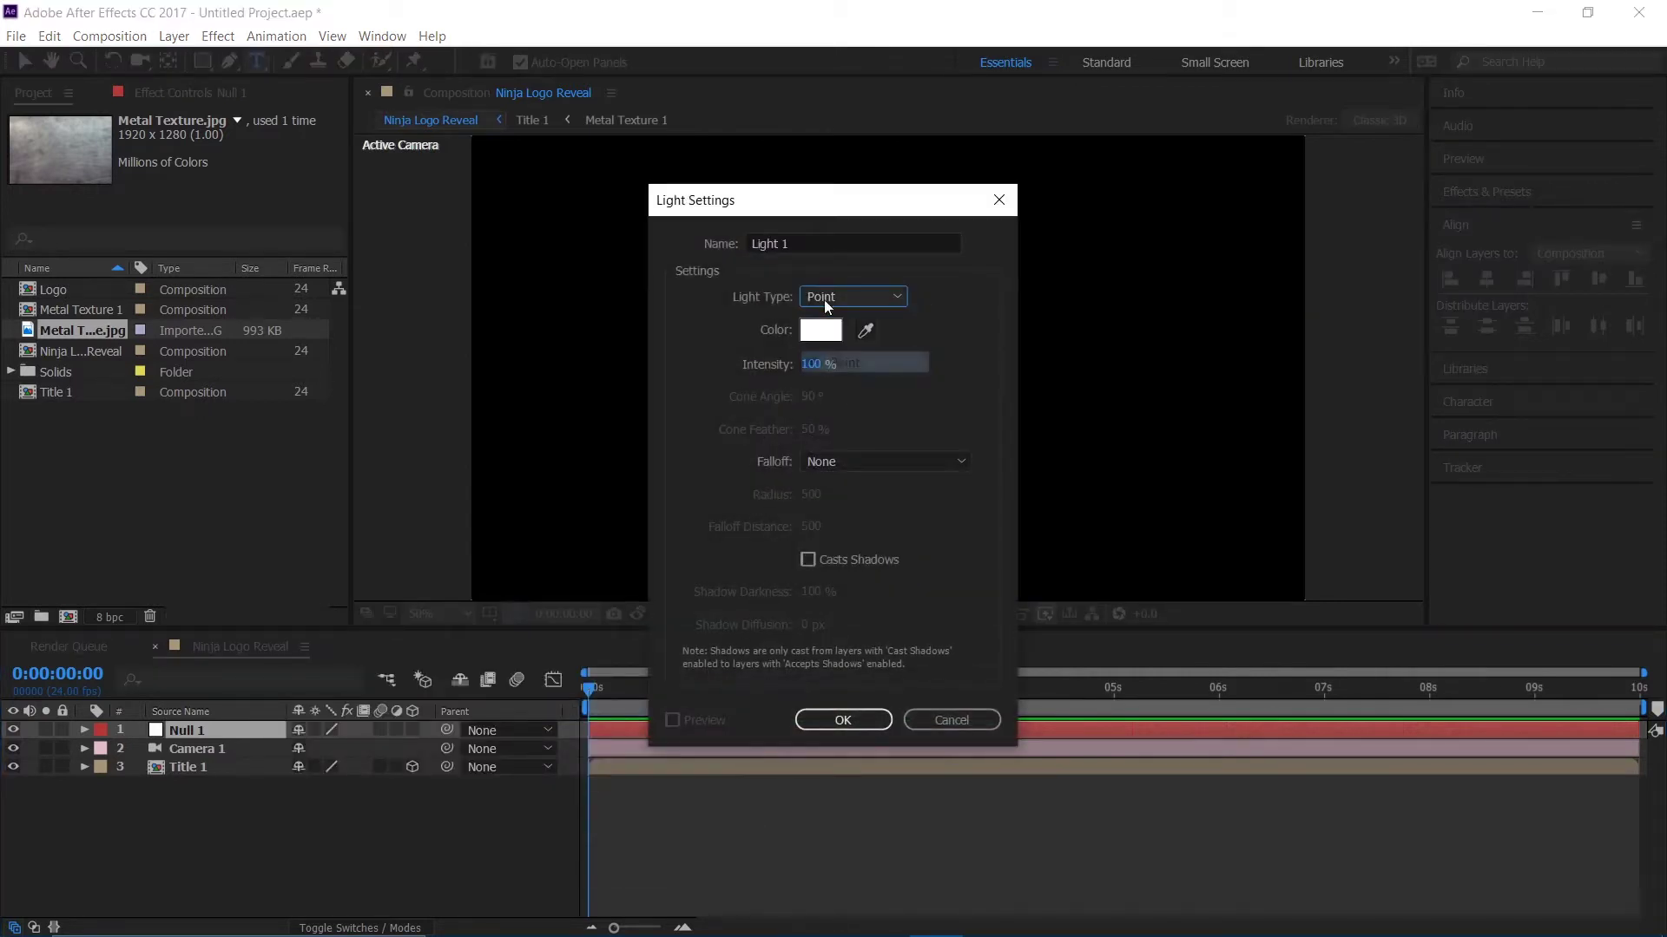
left_click(821, 461)
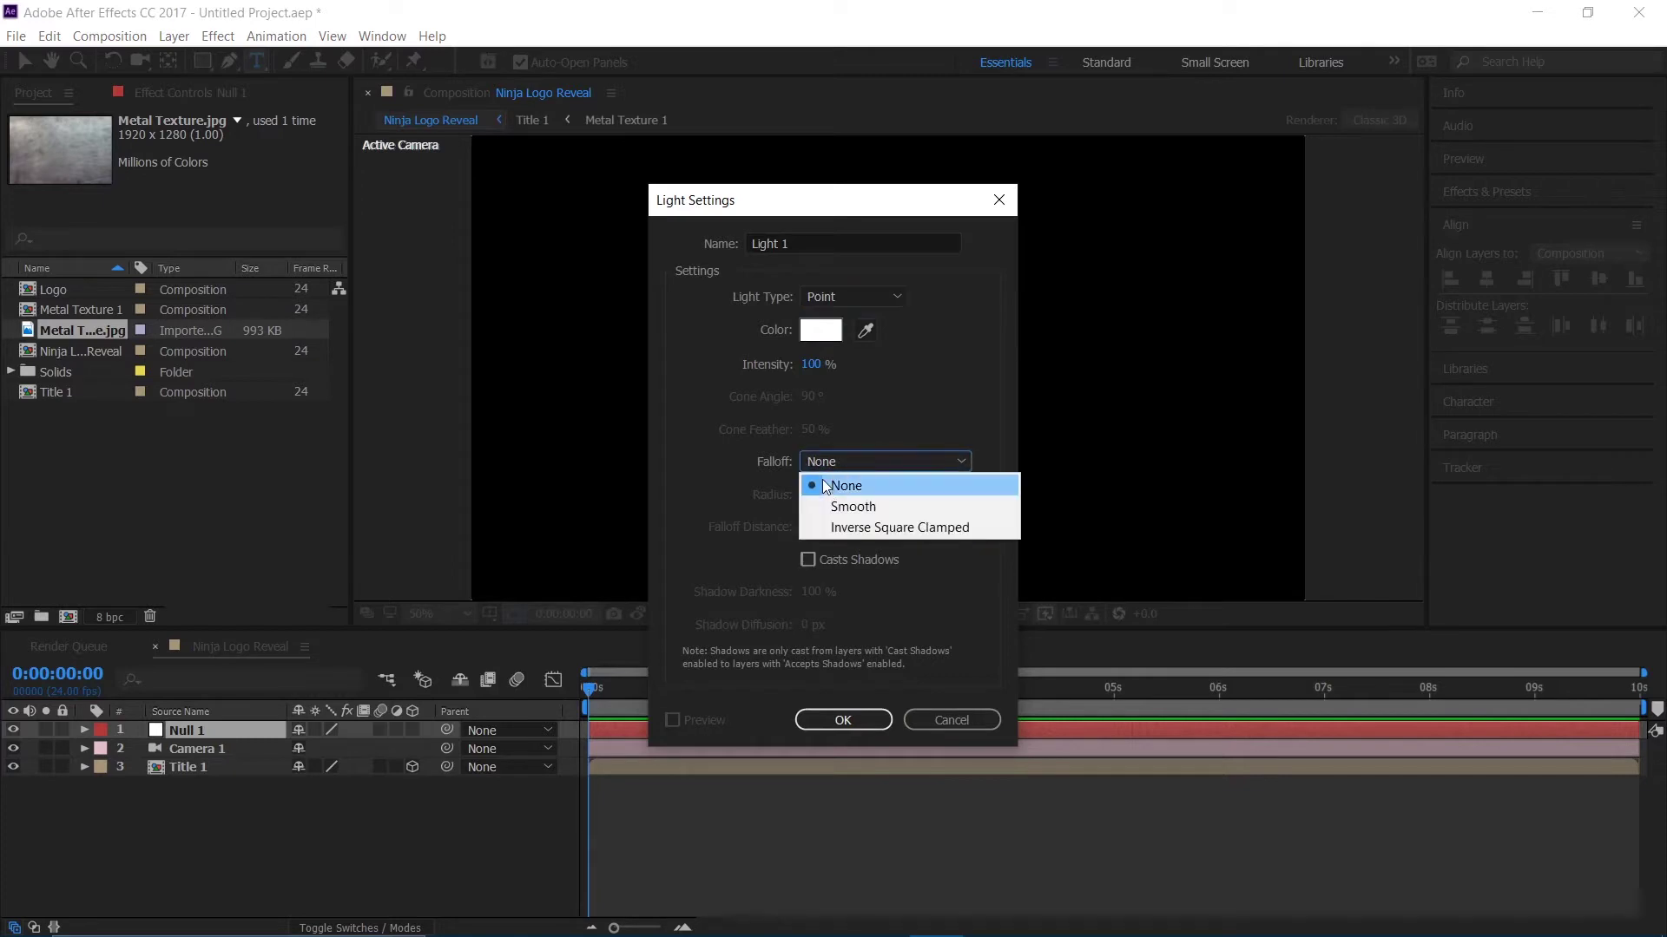
left_click(835, 507)
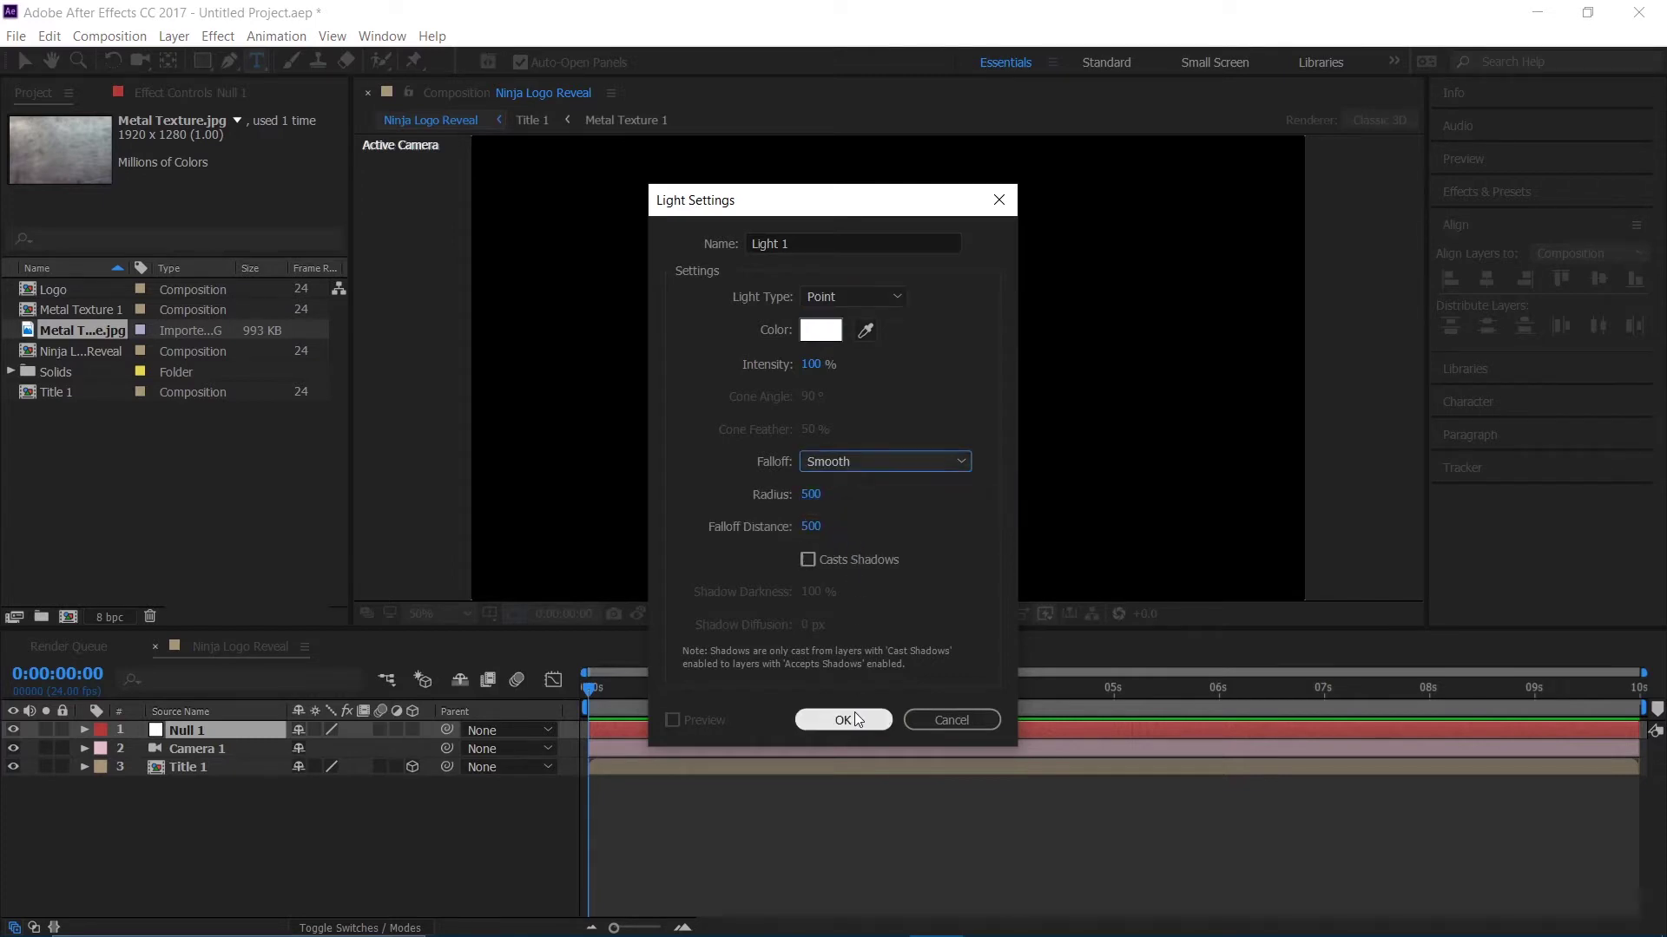
left_click(850, 716)
left_click(342, 802)
- Move Light 1 to about 1082, 460, -1489.7 and set its first position keyframe at 0 seconds
left_click(267, 731)
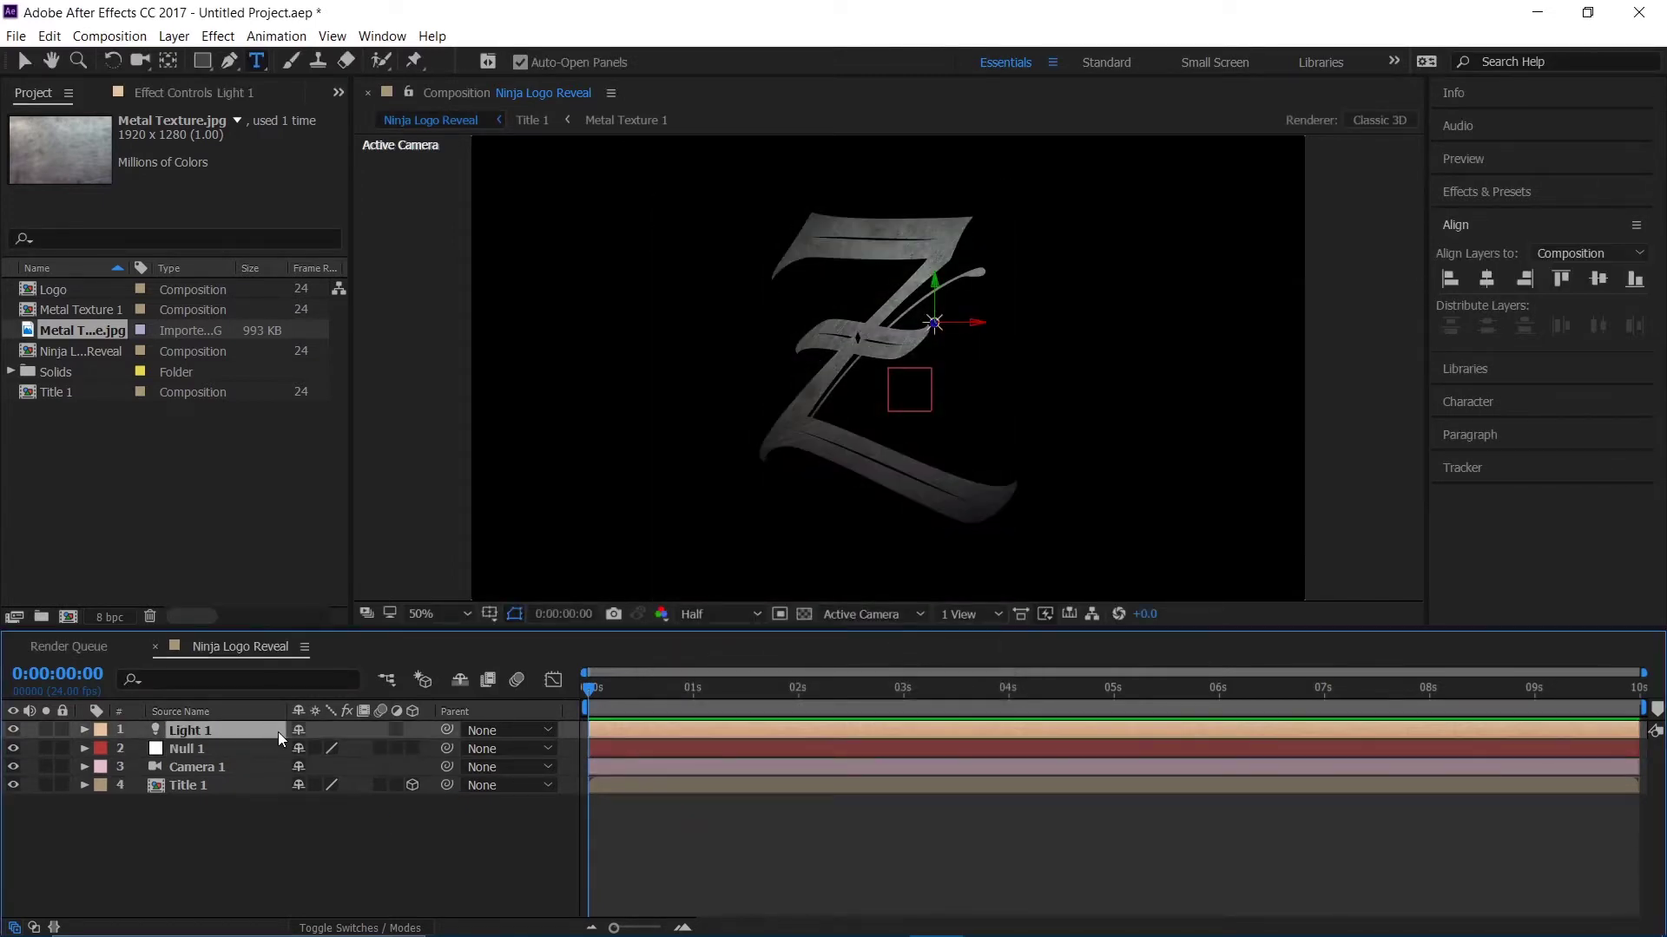
key("p")
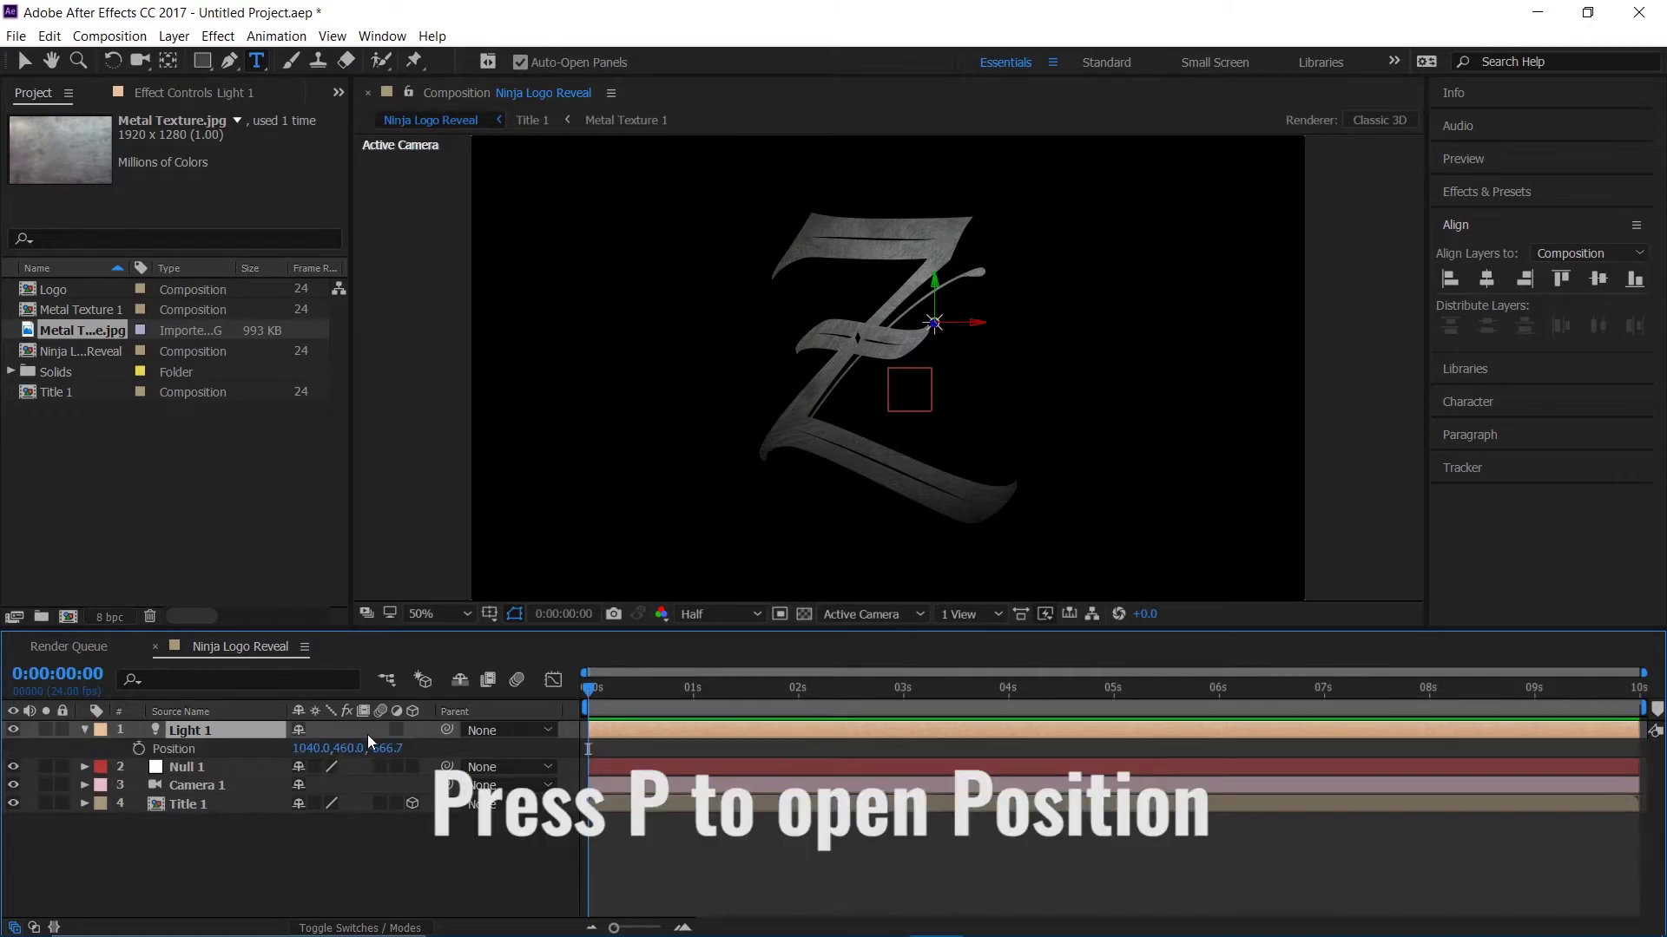
left_click(24, 60)
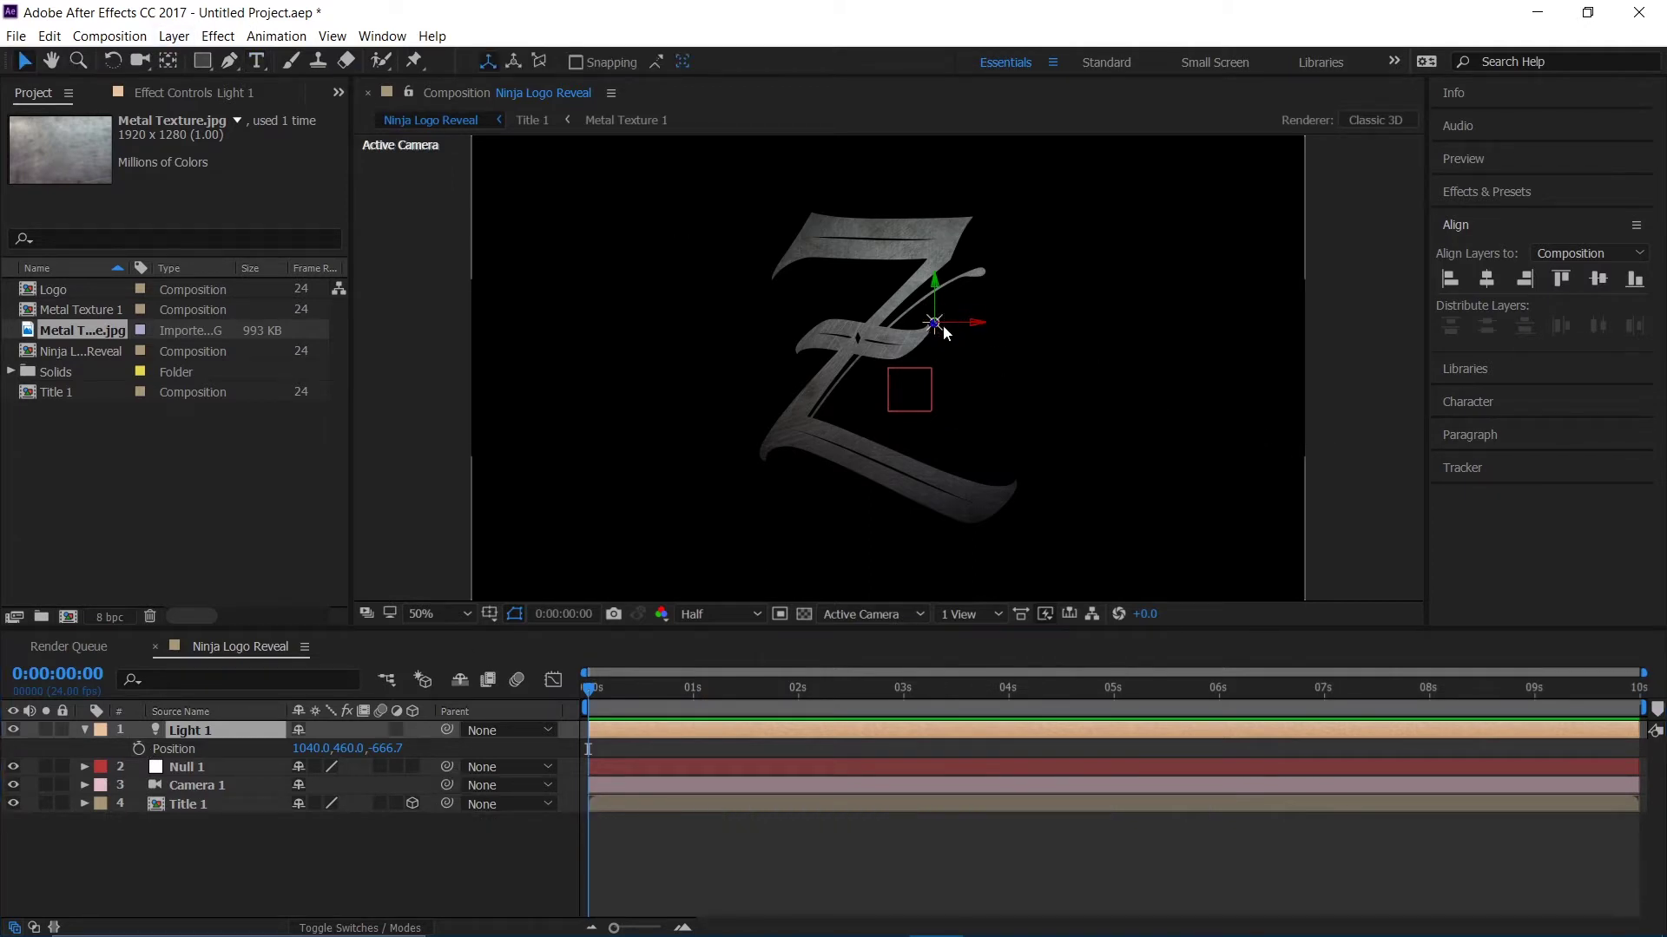
left_click_drag(935, 334, 1168, 282)
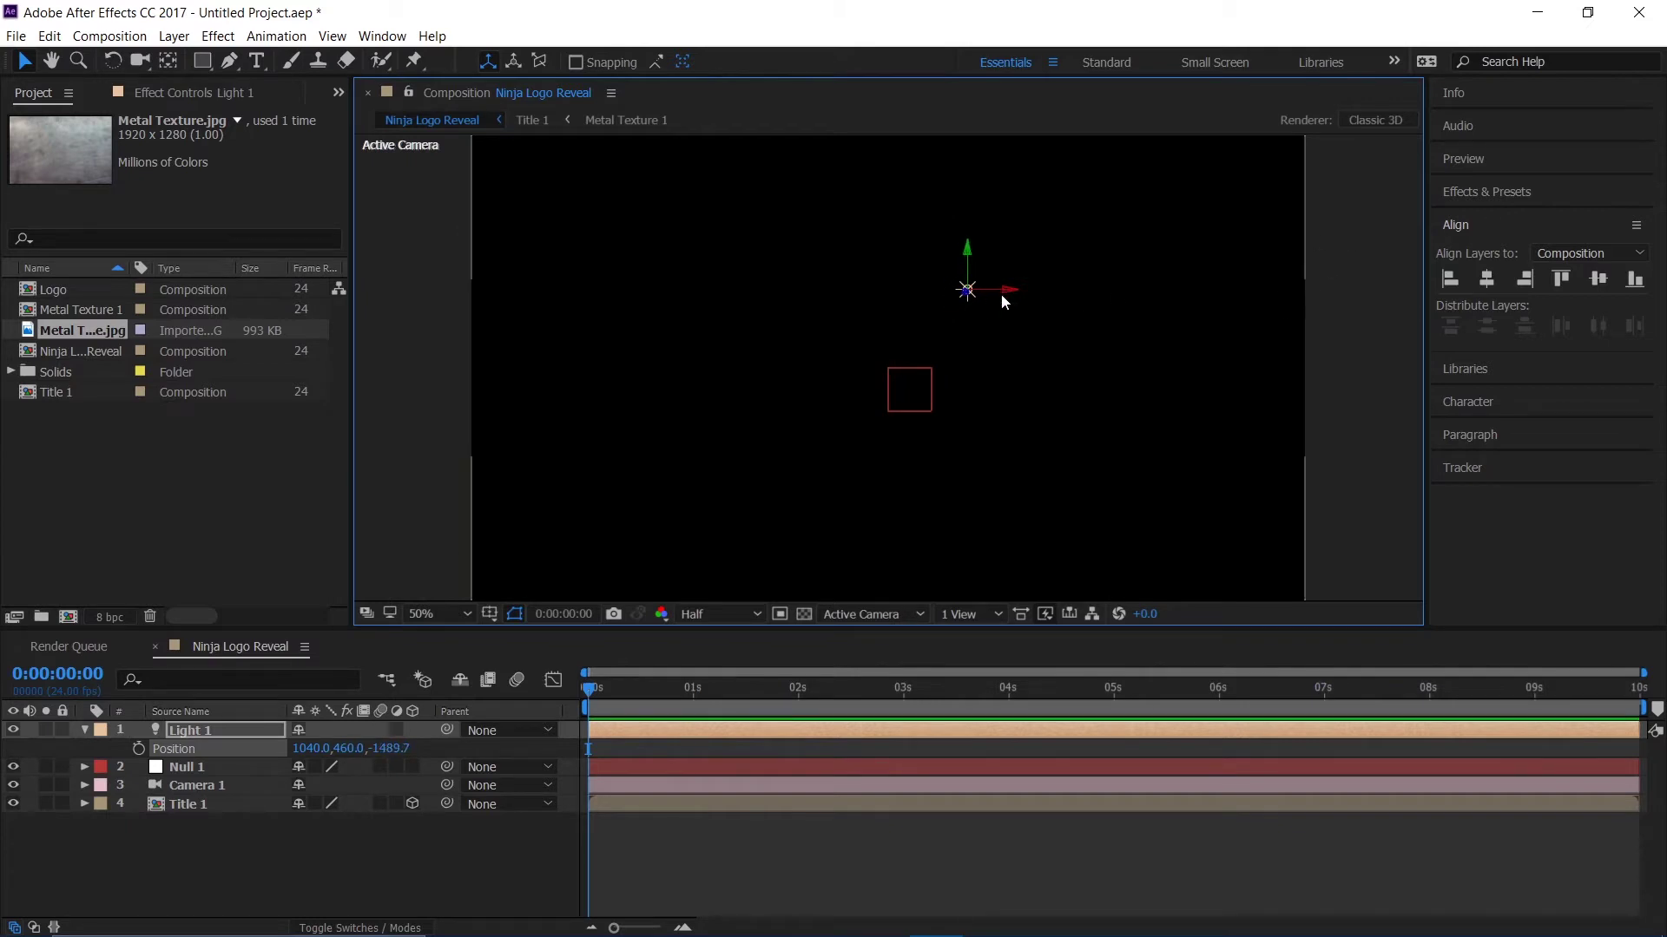
left_click_drag(1002, 301, 1018, 357)
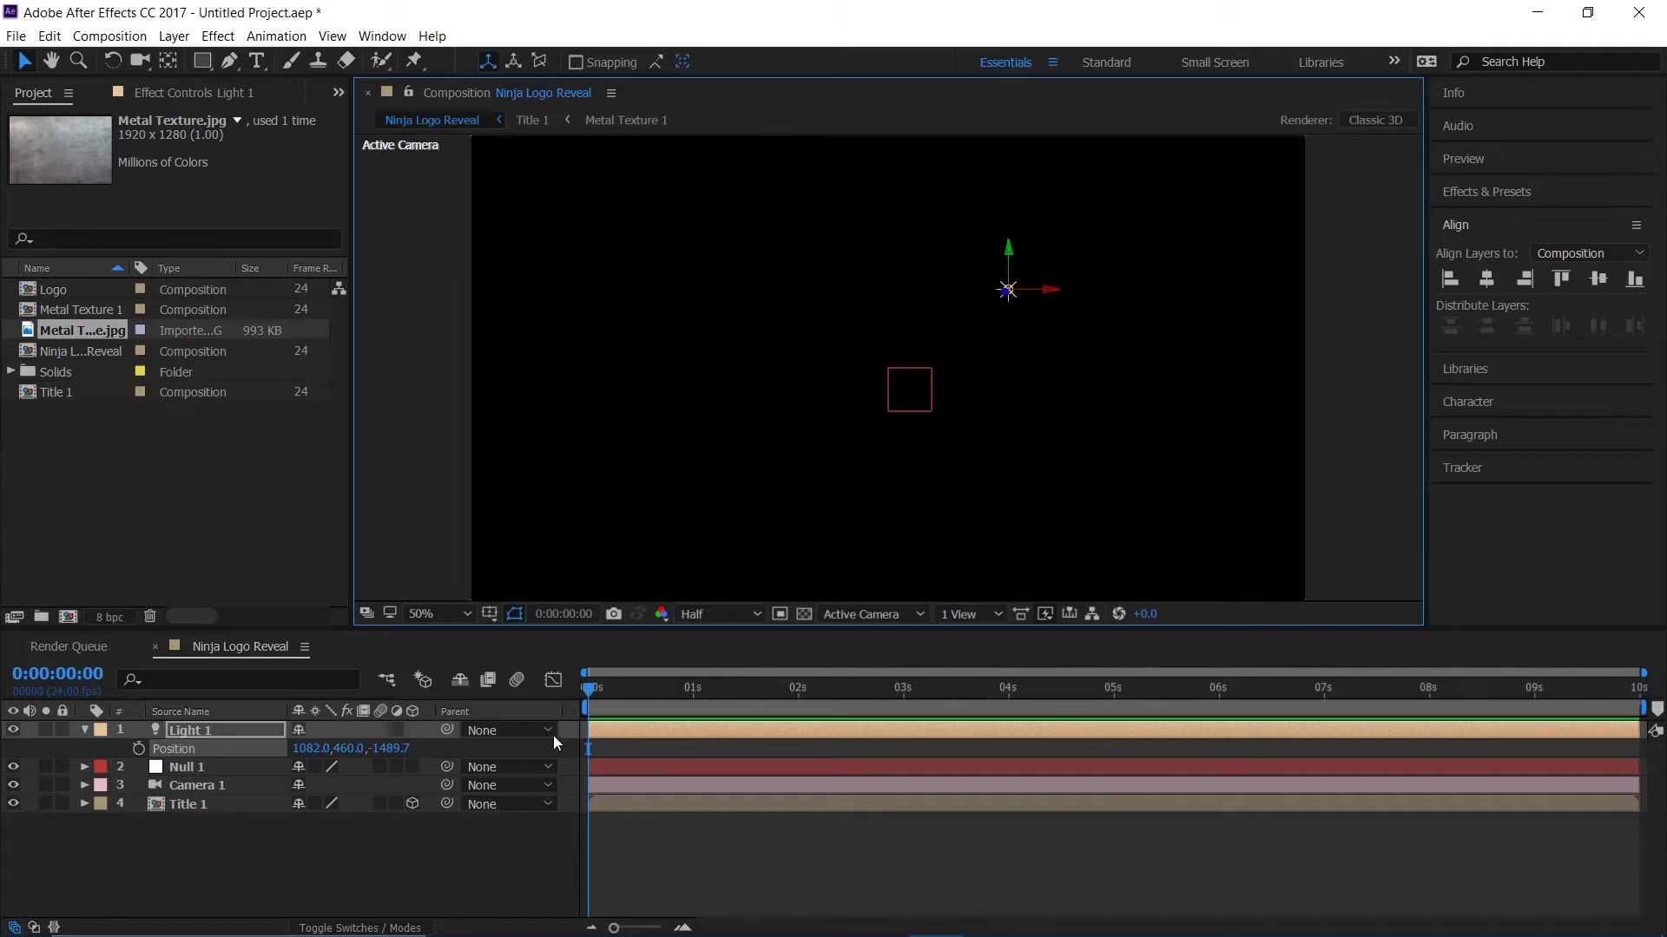
left_click(139, 747)
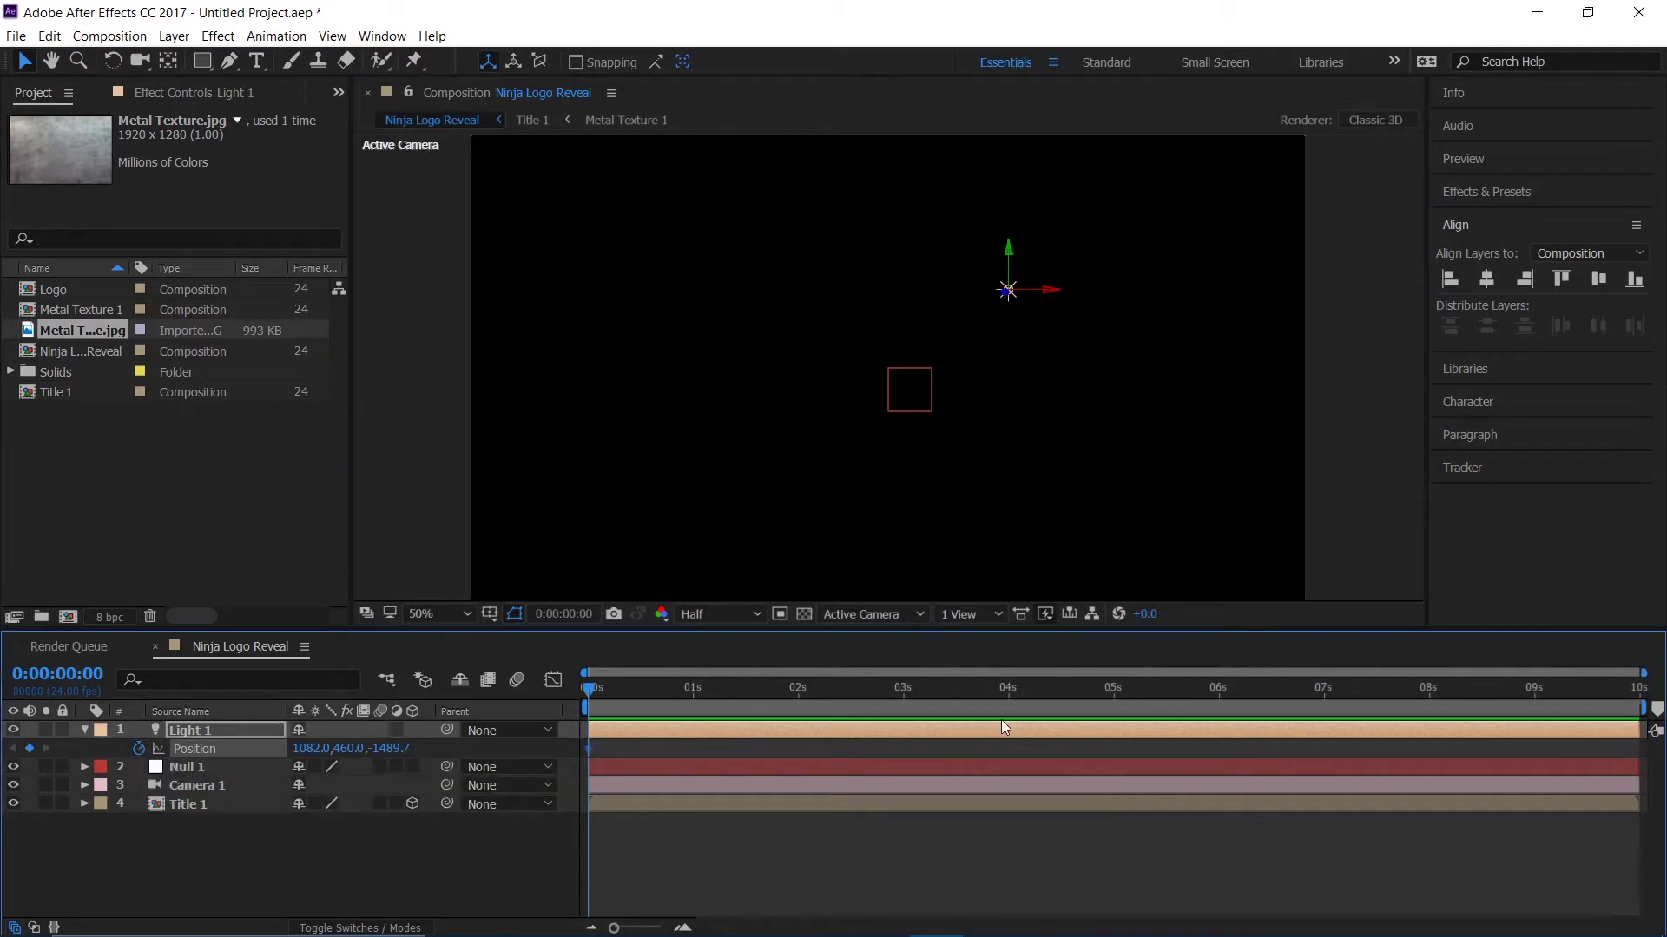
- At 0:00:03:20, move Light 1 along Z to about -166.8 to add a second position keyframe, and preview the light reveal
mouse_move(970, 700)
left_mouse_down()
mouse_move(1008, 711)
mouse_move(991, 714)
left_mouse_up()
left_click_drag(1005, 292, 560, 665)
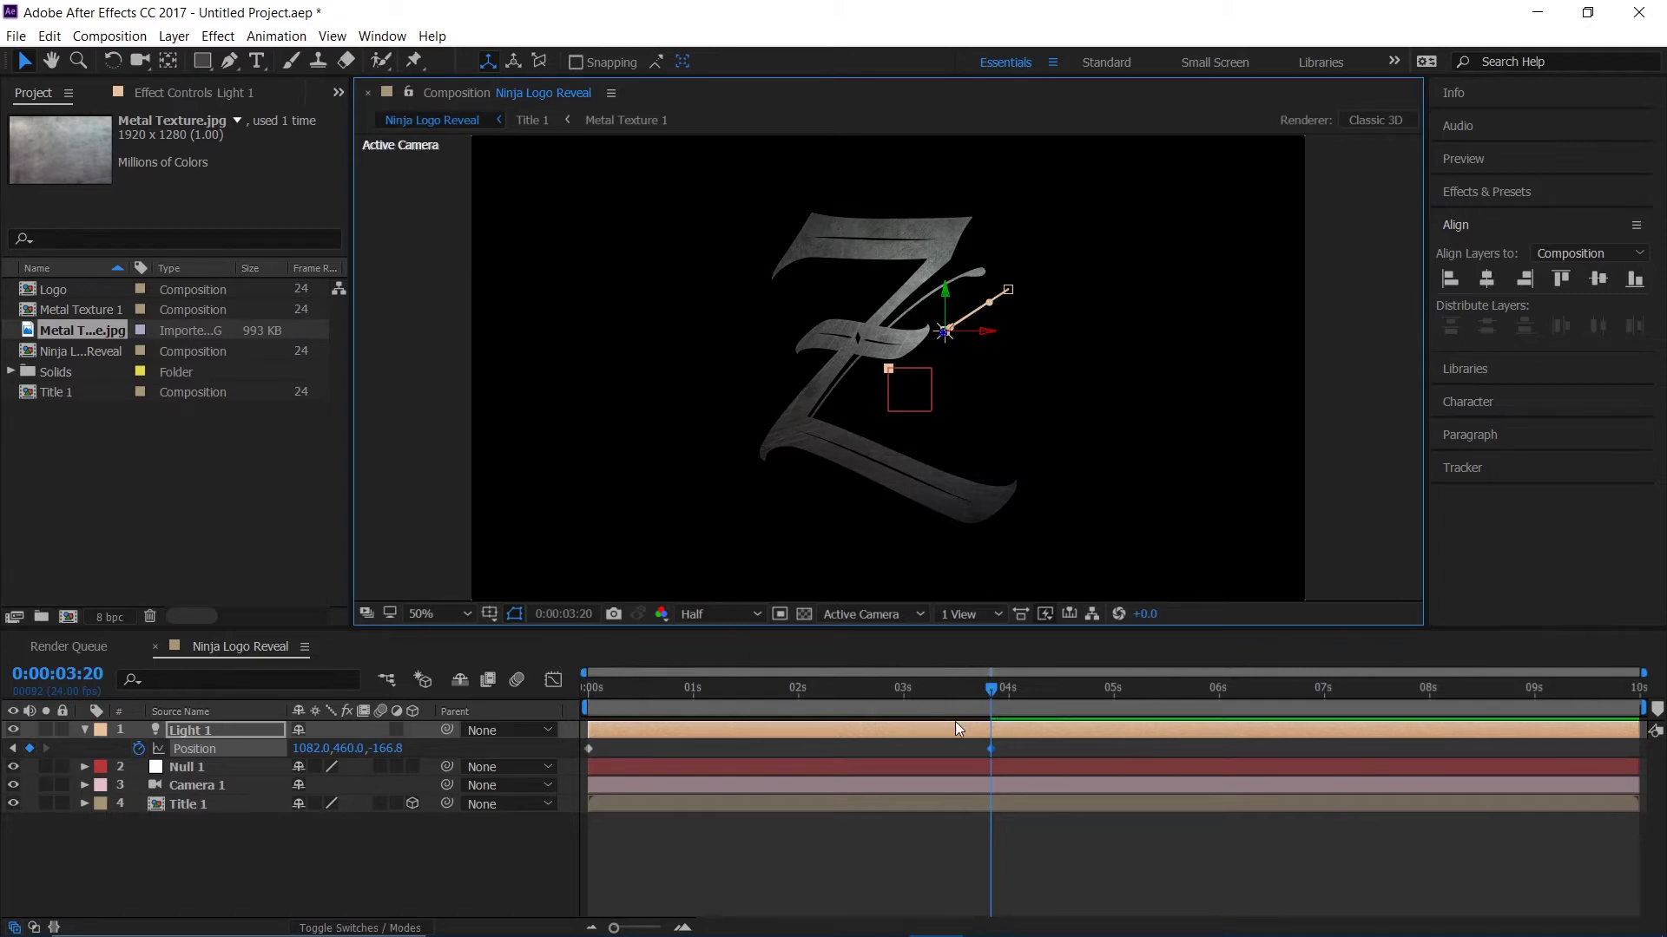
left_click_drag(884, 703, 544, 710)
key("space")
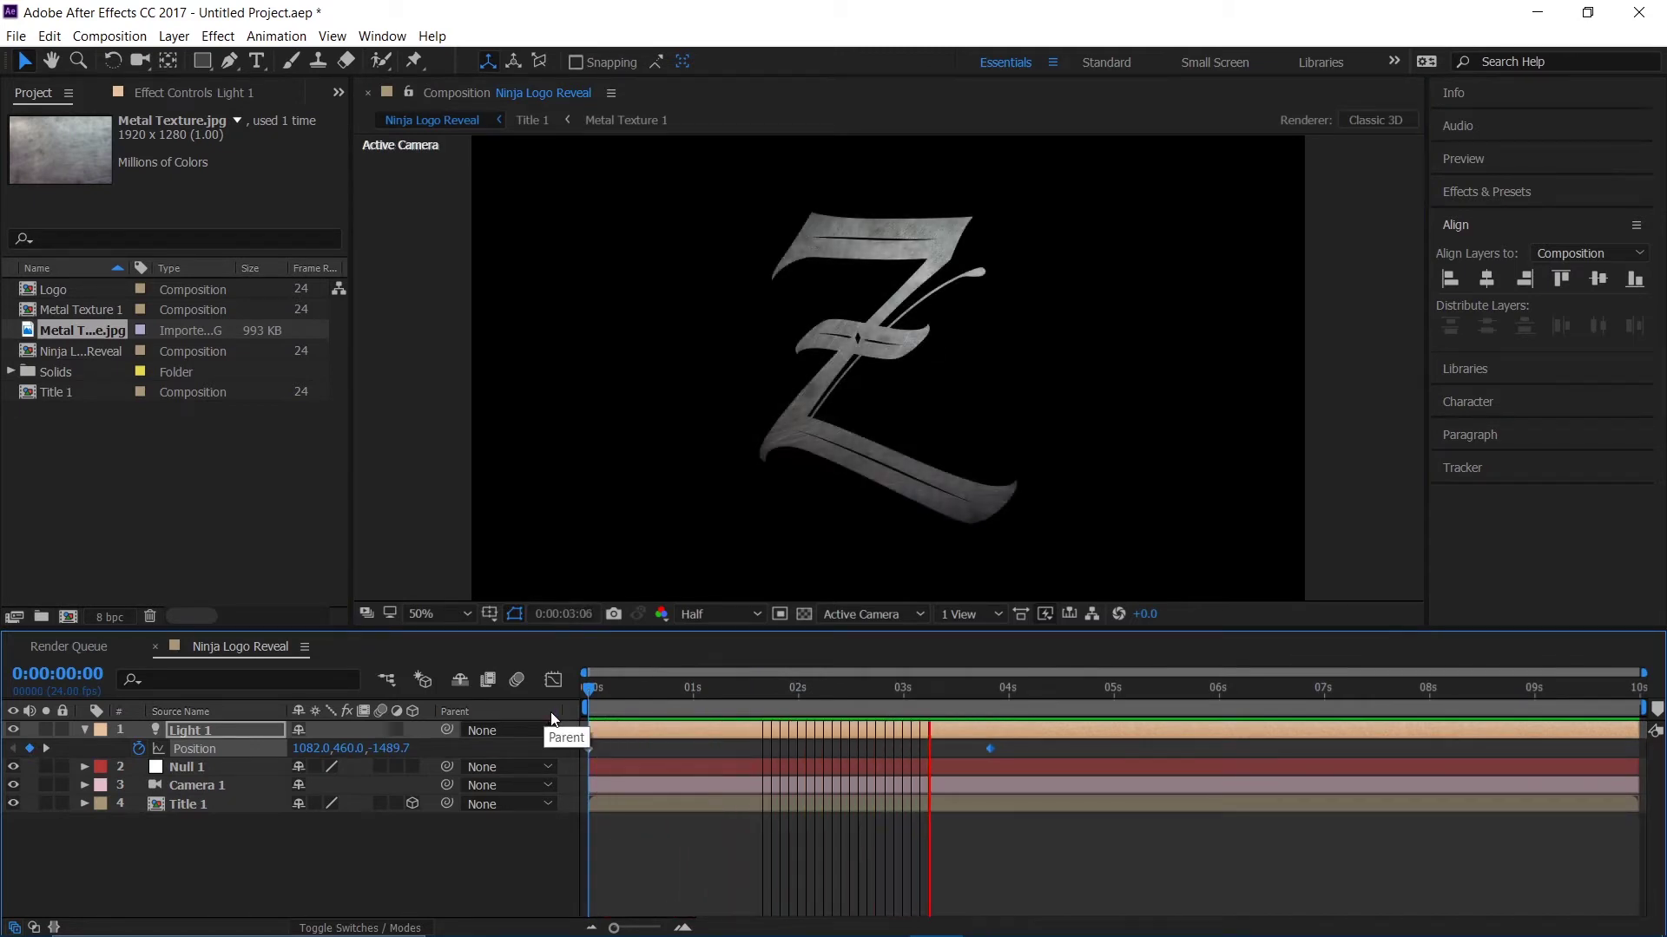
key("space")
- Apply Easy Ease to both Light 1 position keyframes and play the animation from the start
left_click_drag(1072, 751, 559, 755)
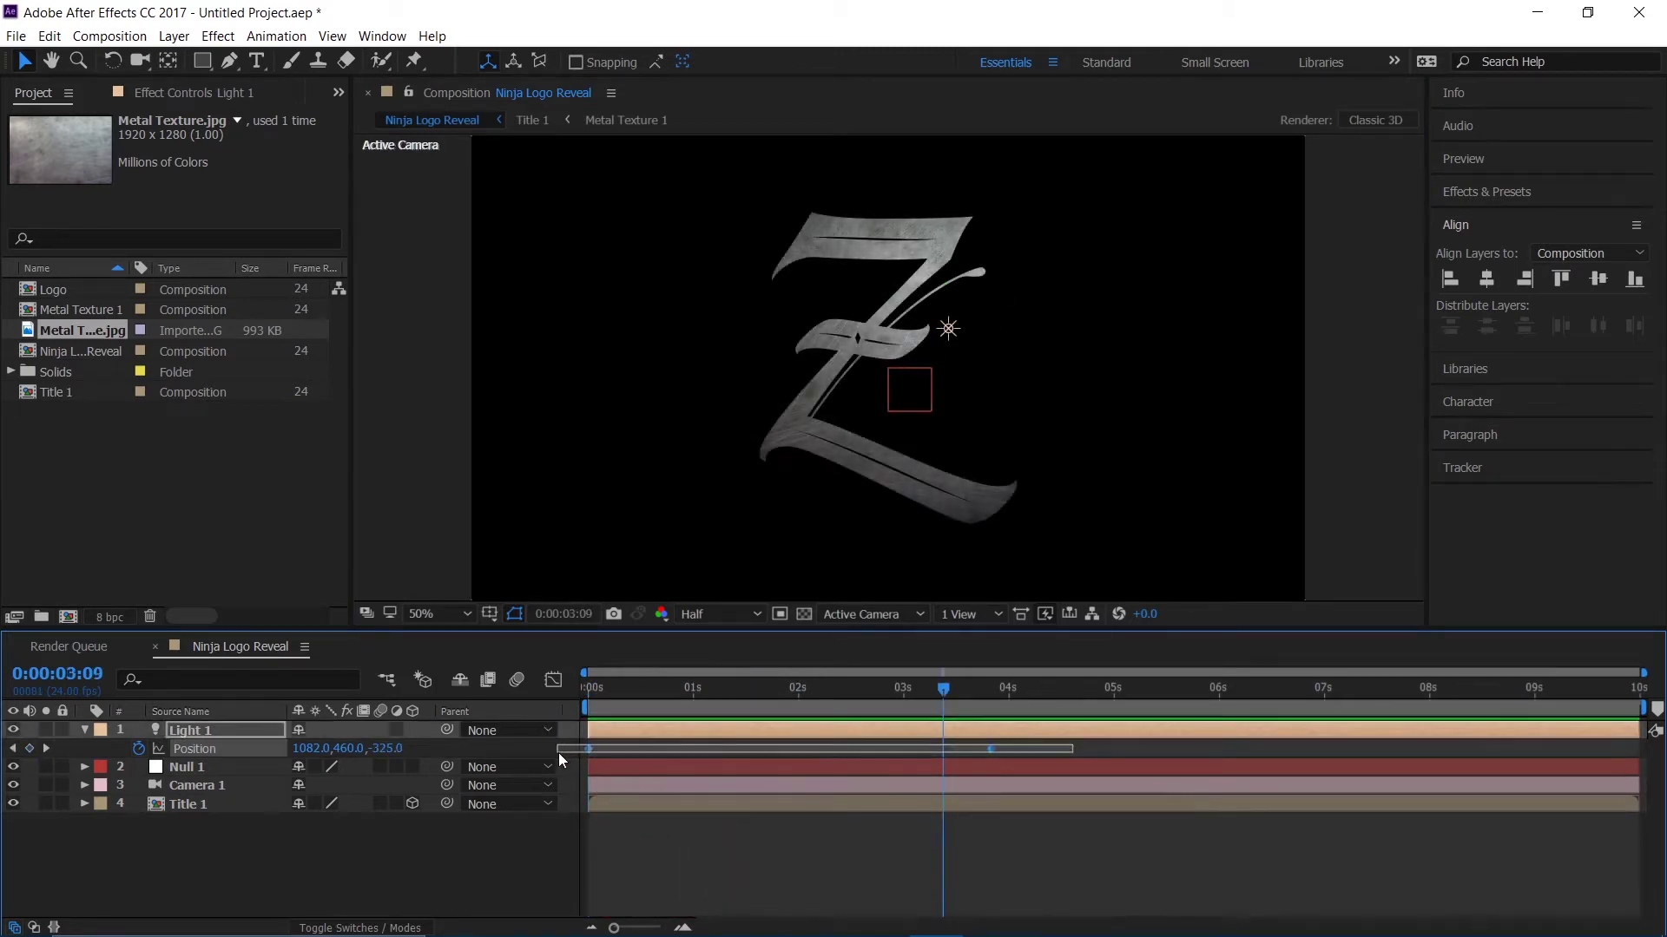
key("F9")
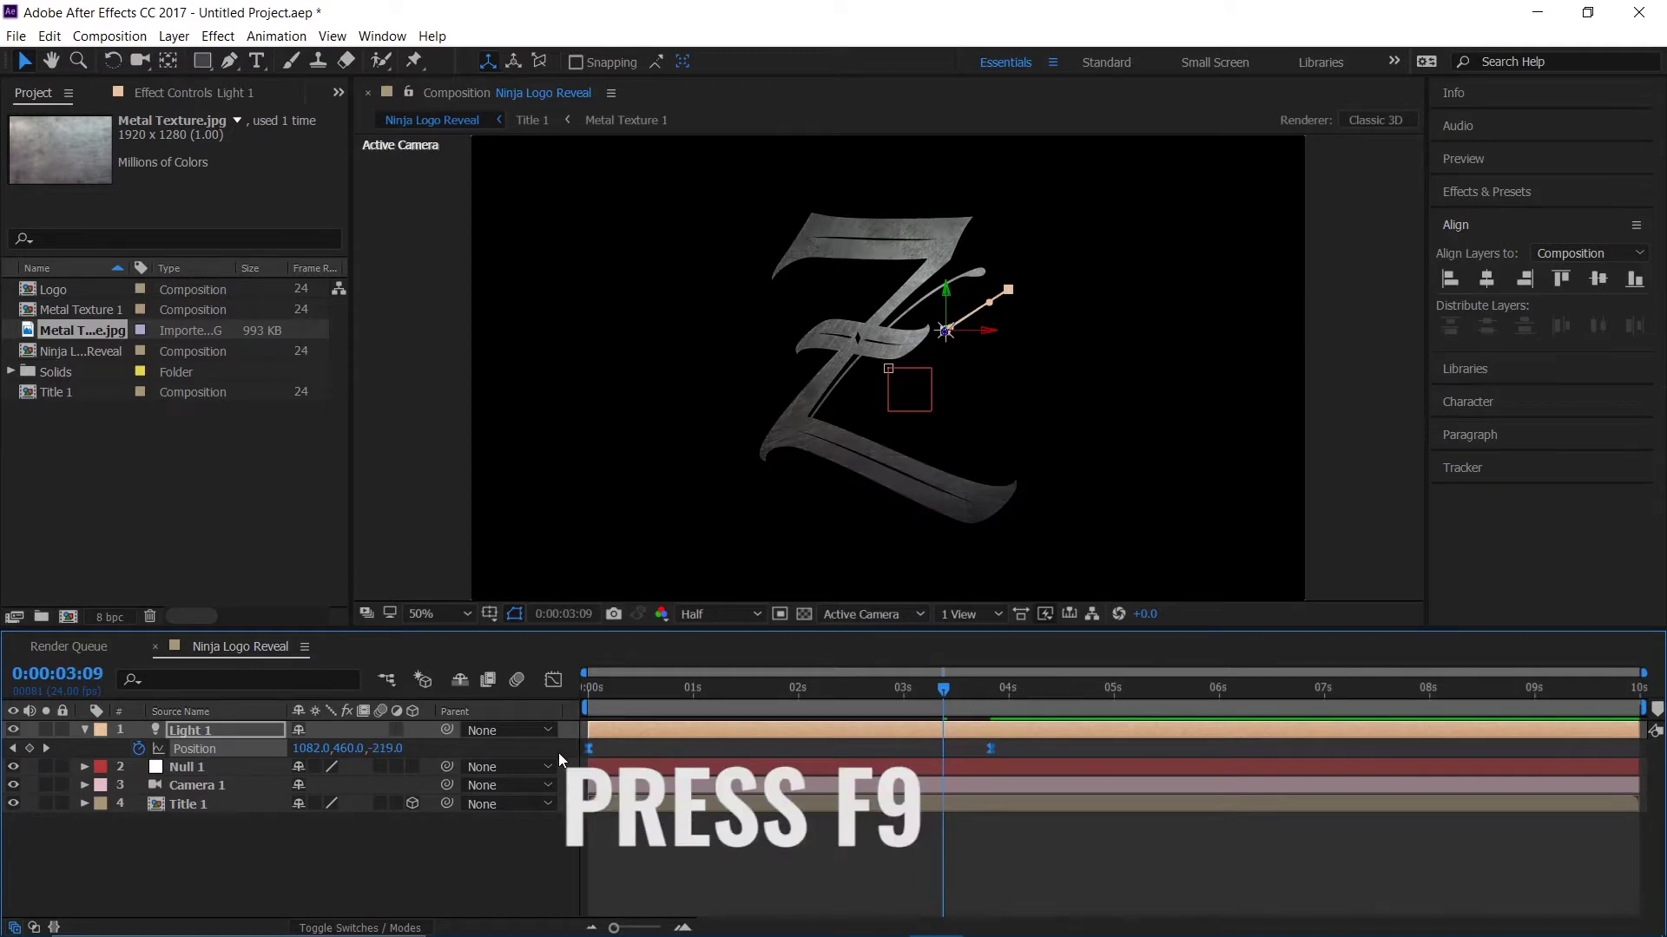
left_click_drag(675, 688, 513, 711)
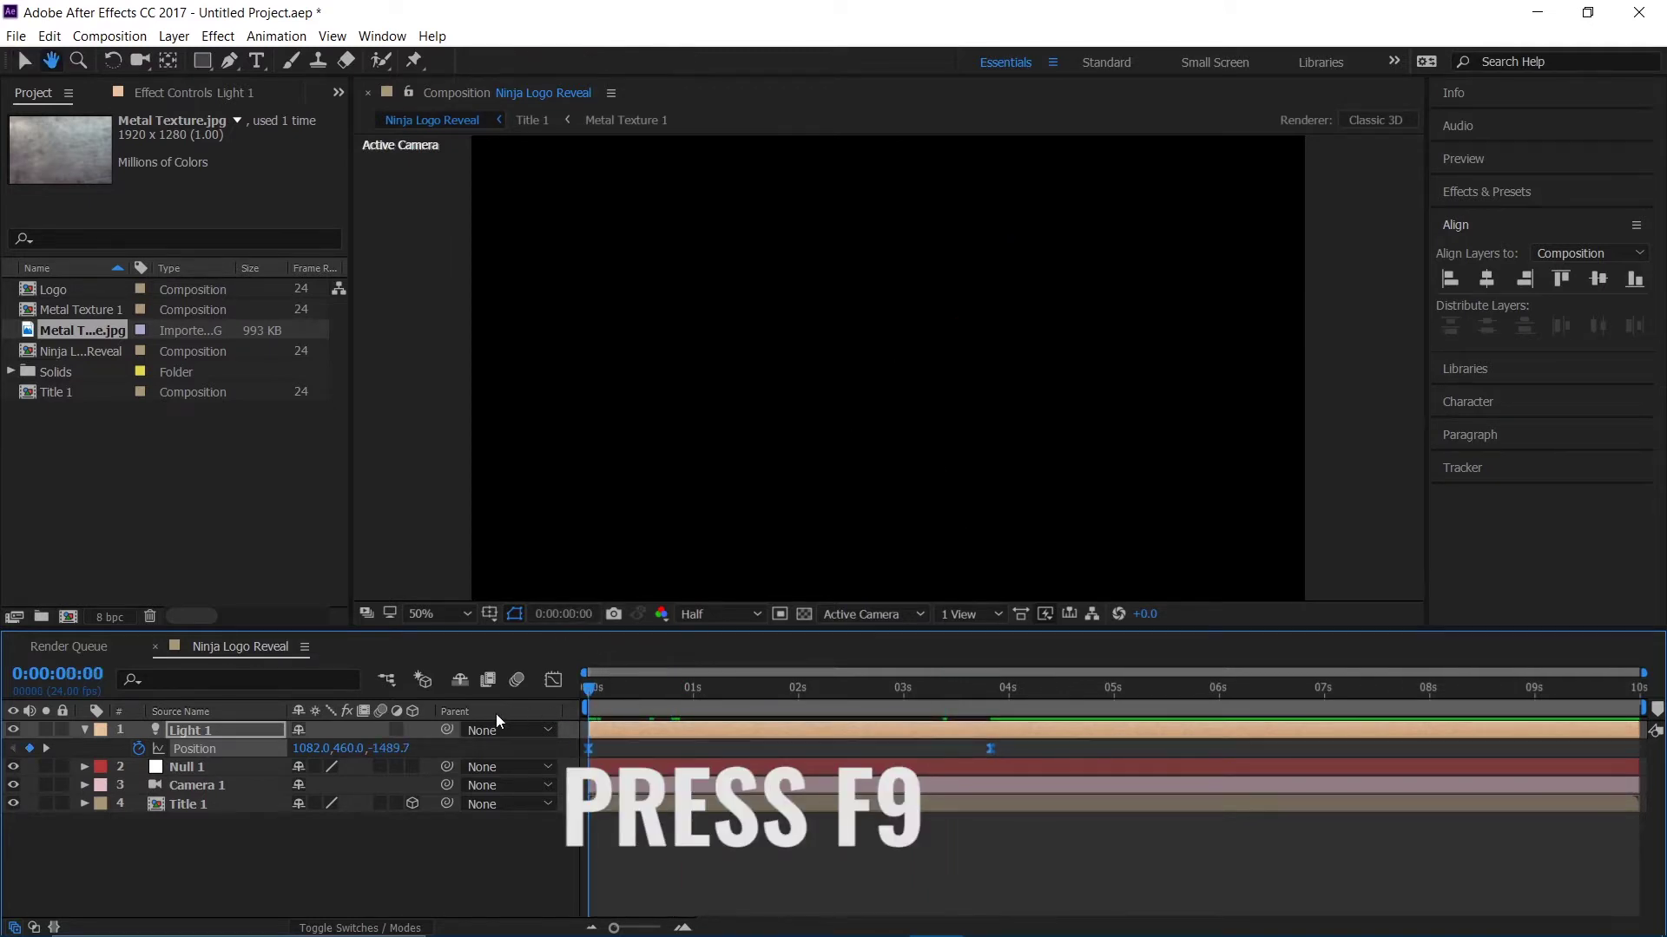
key("space")
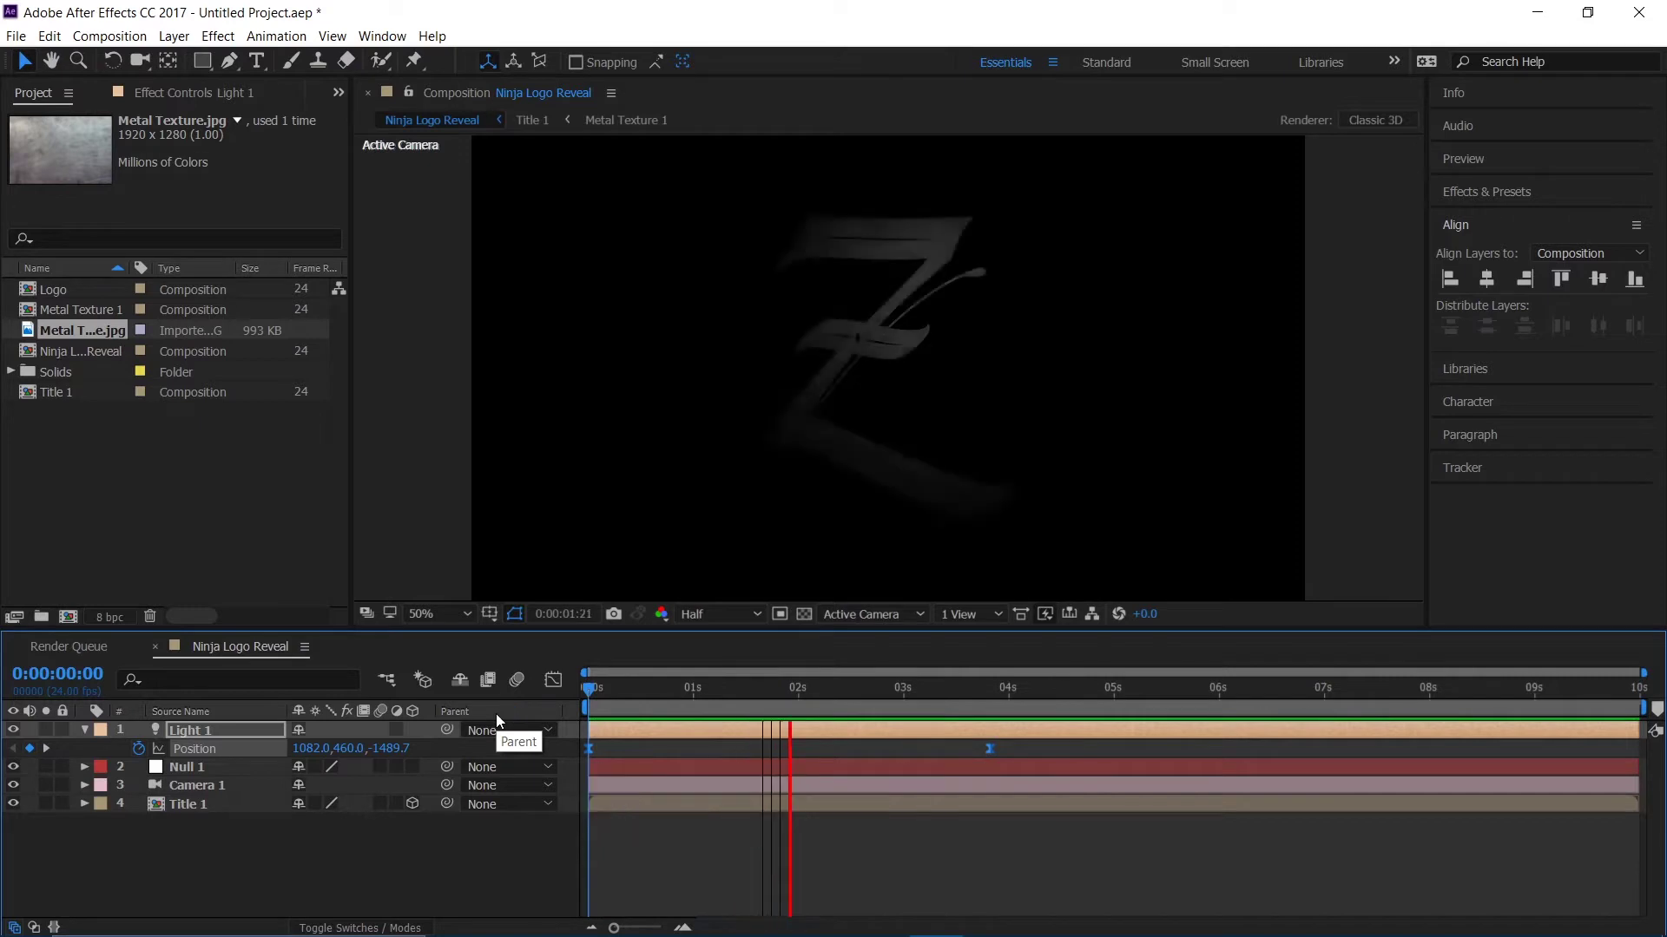
key("space")
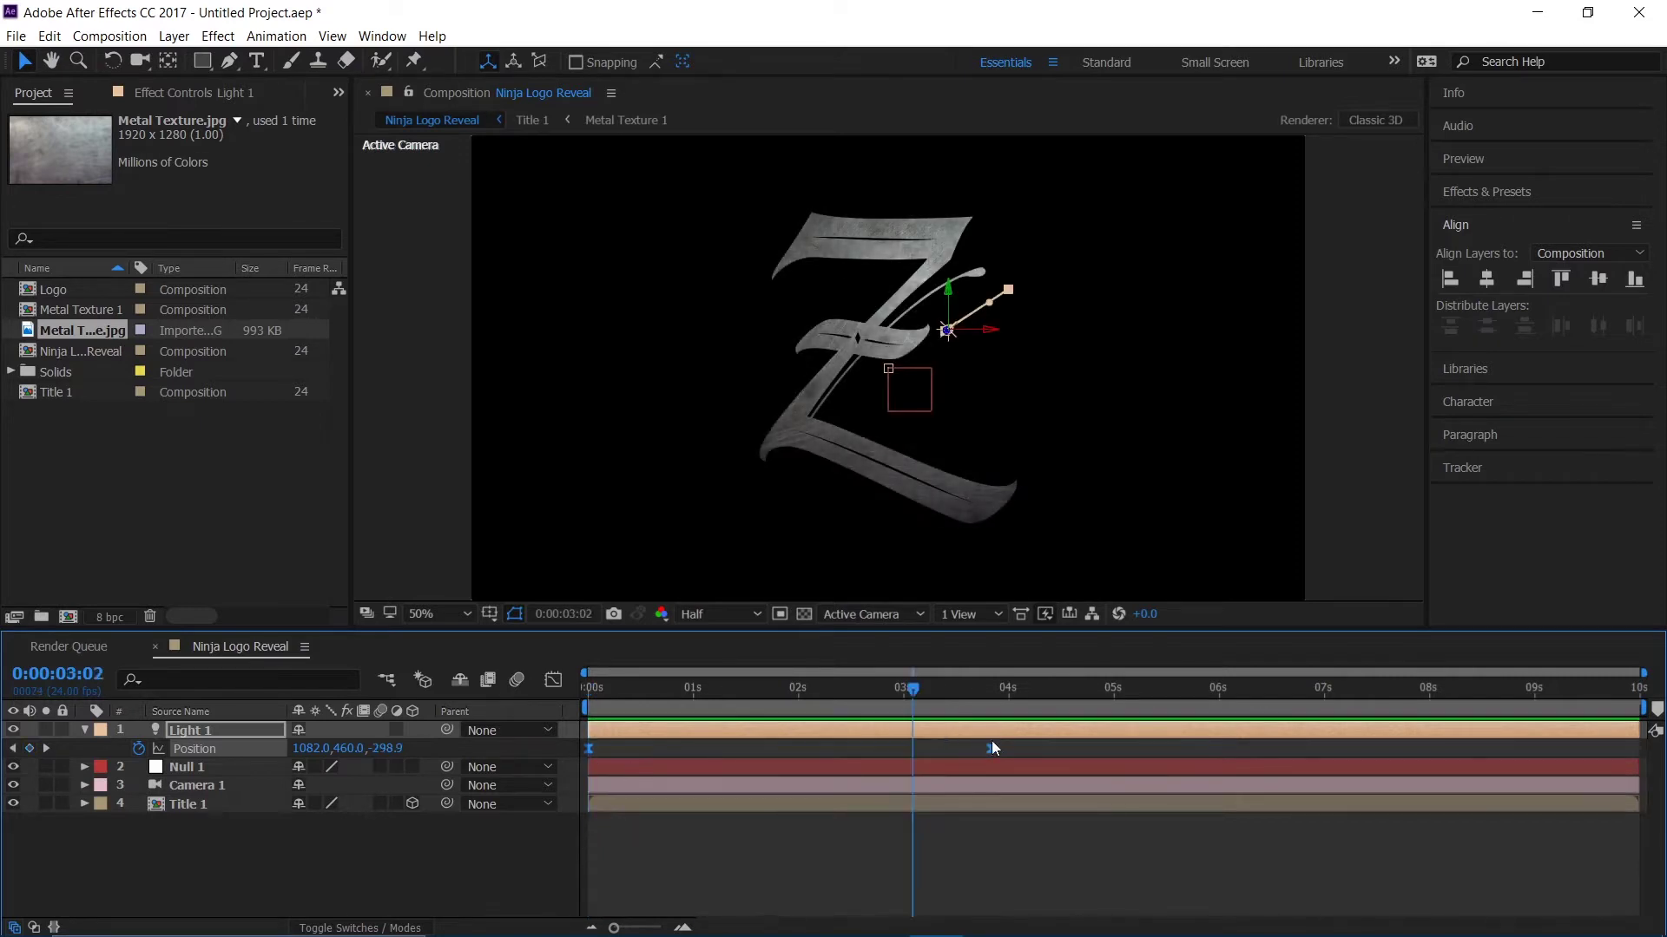
- Move Light 1's second position keyframe to just before 5 seconds and preview the slower reveal from the start
left_click_drag(993, 747, 1104, 755)
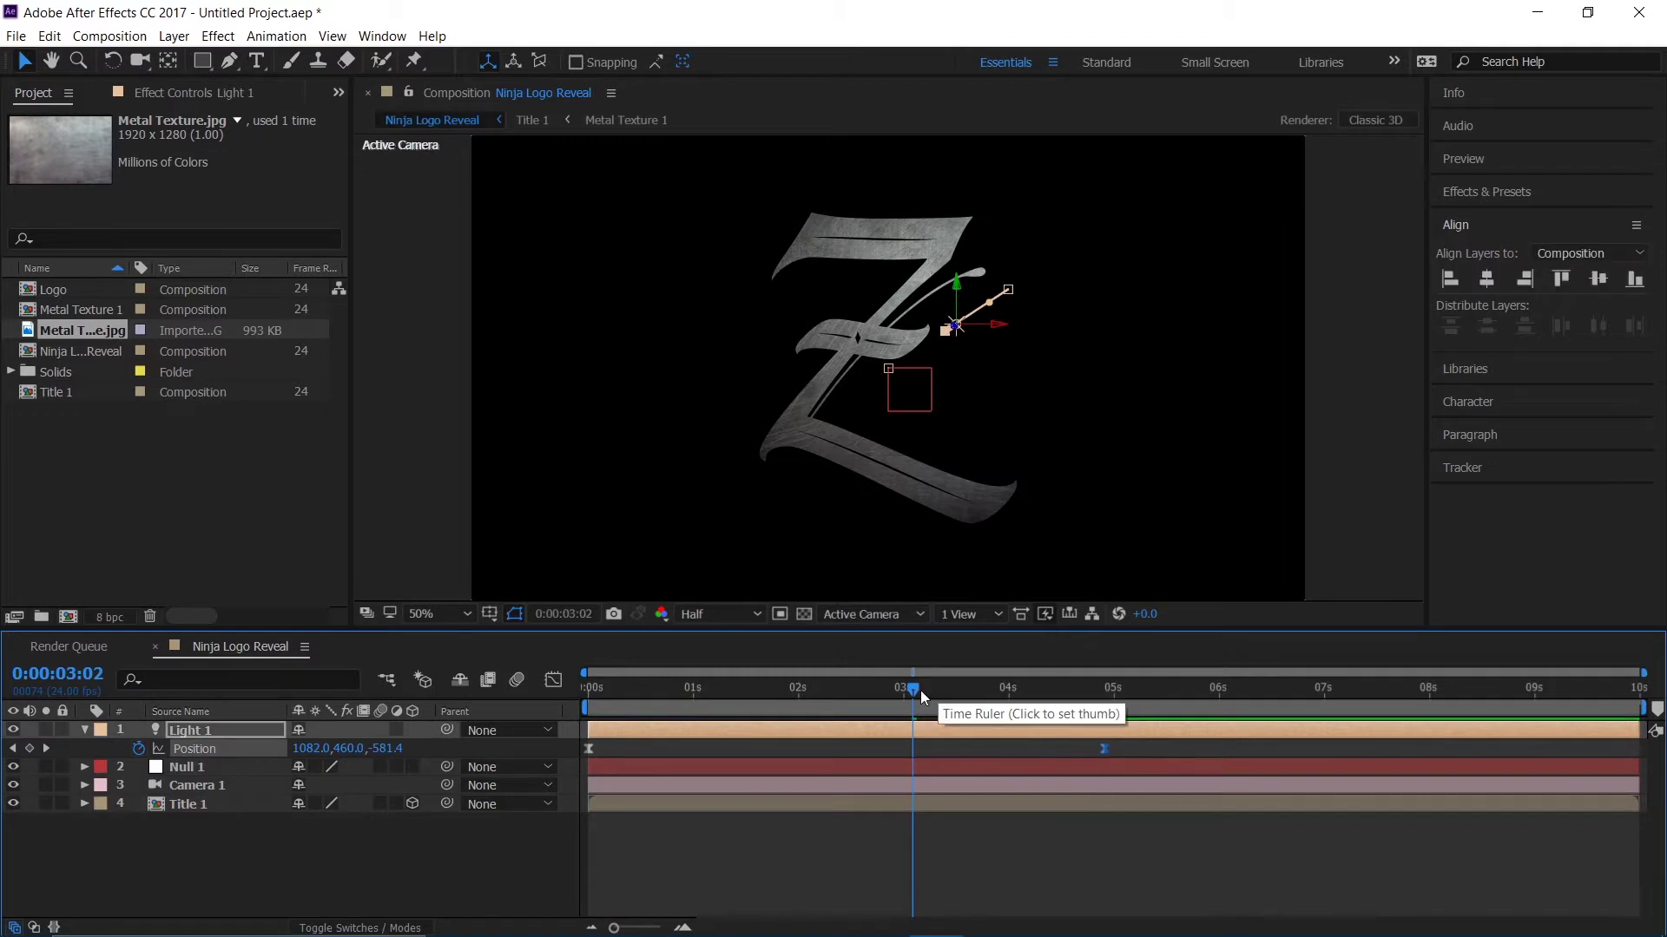
left_click_drag(920, 690, 464, 707)
key("space")
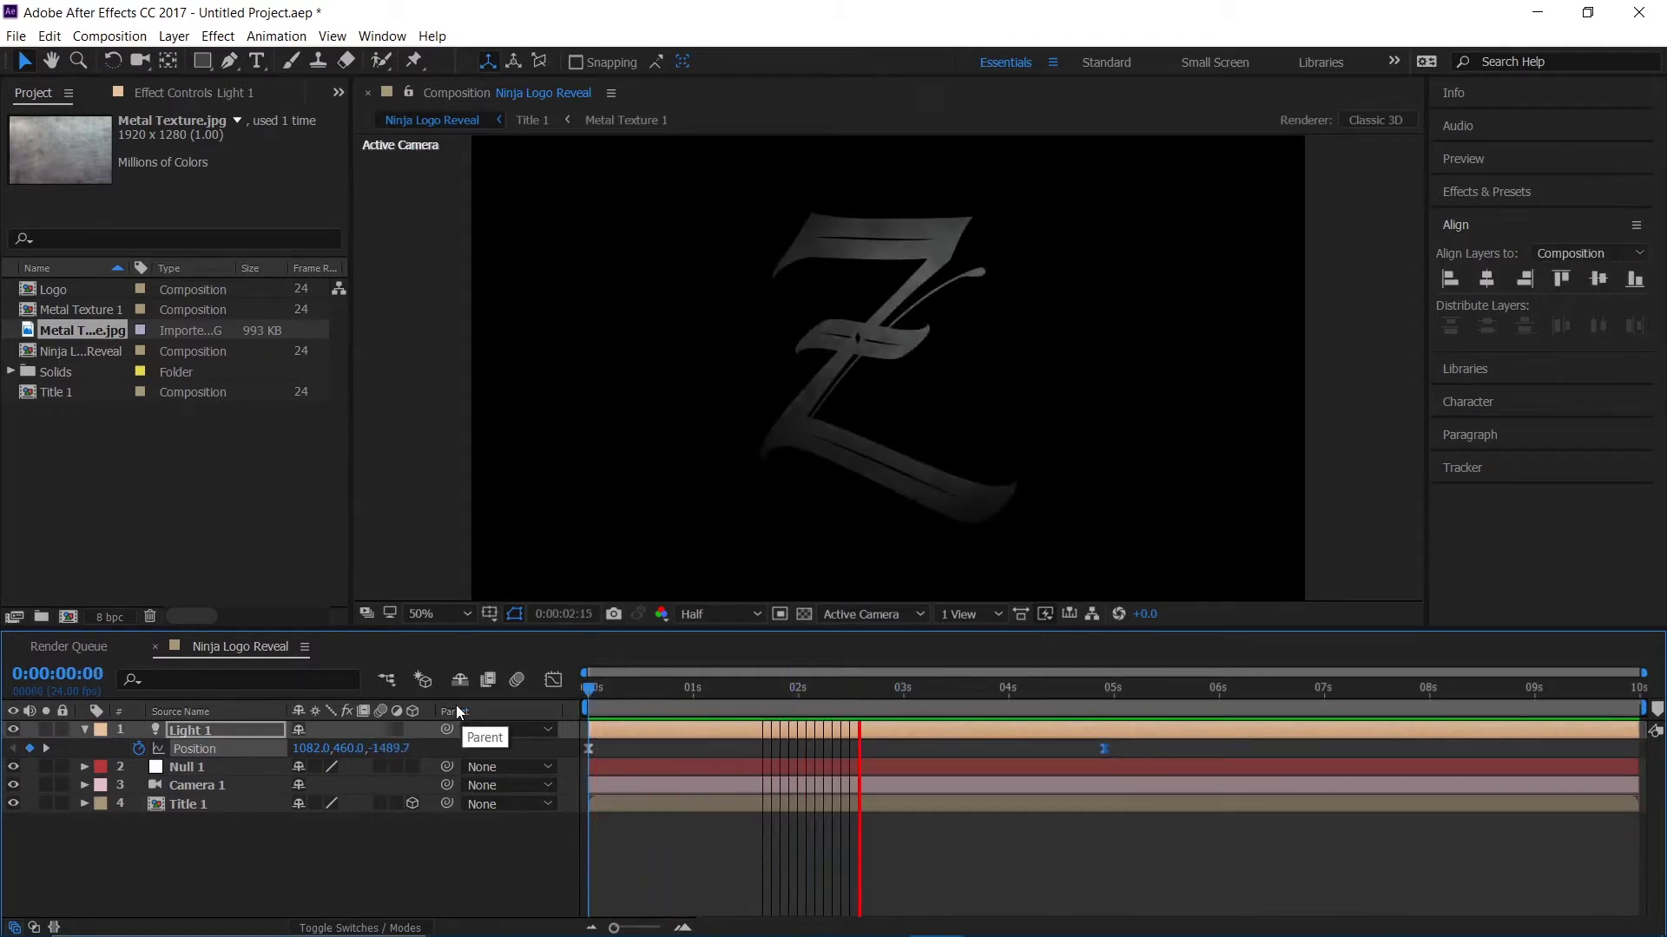
key("space")
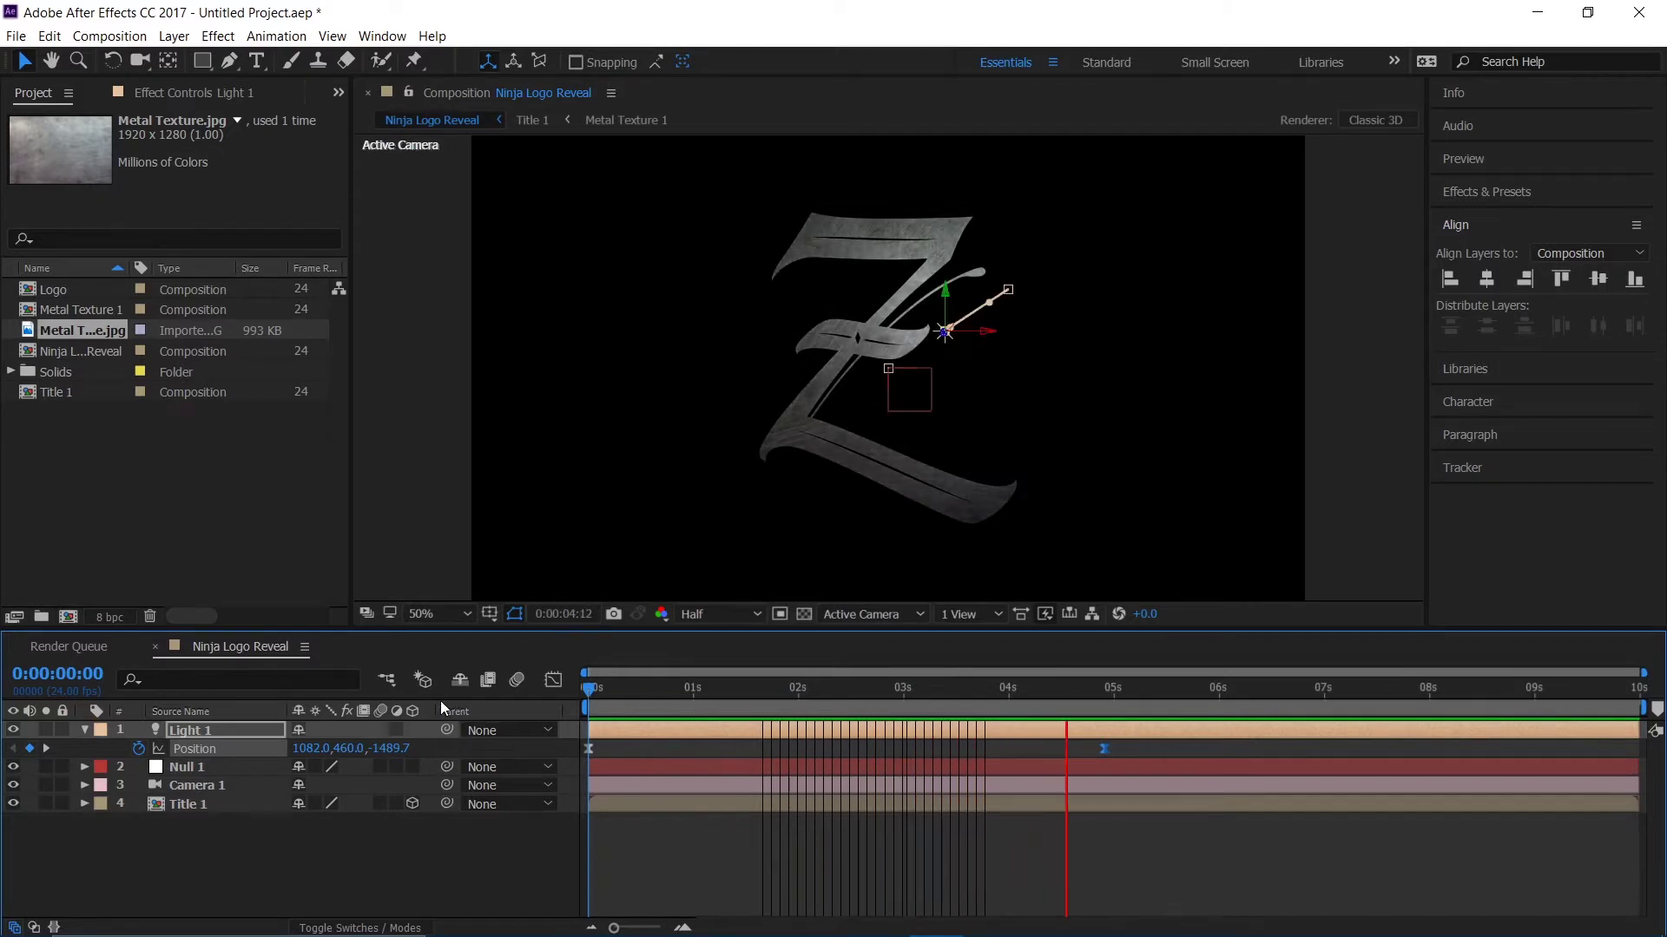
- Search the effects for "bevel" and apply Bevel Alpha to the Title 1 layer
left_click(254, 804)
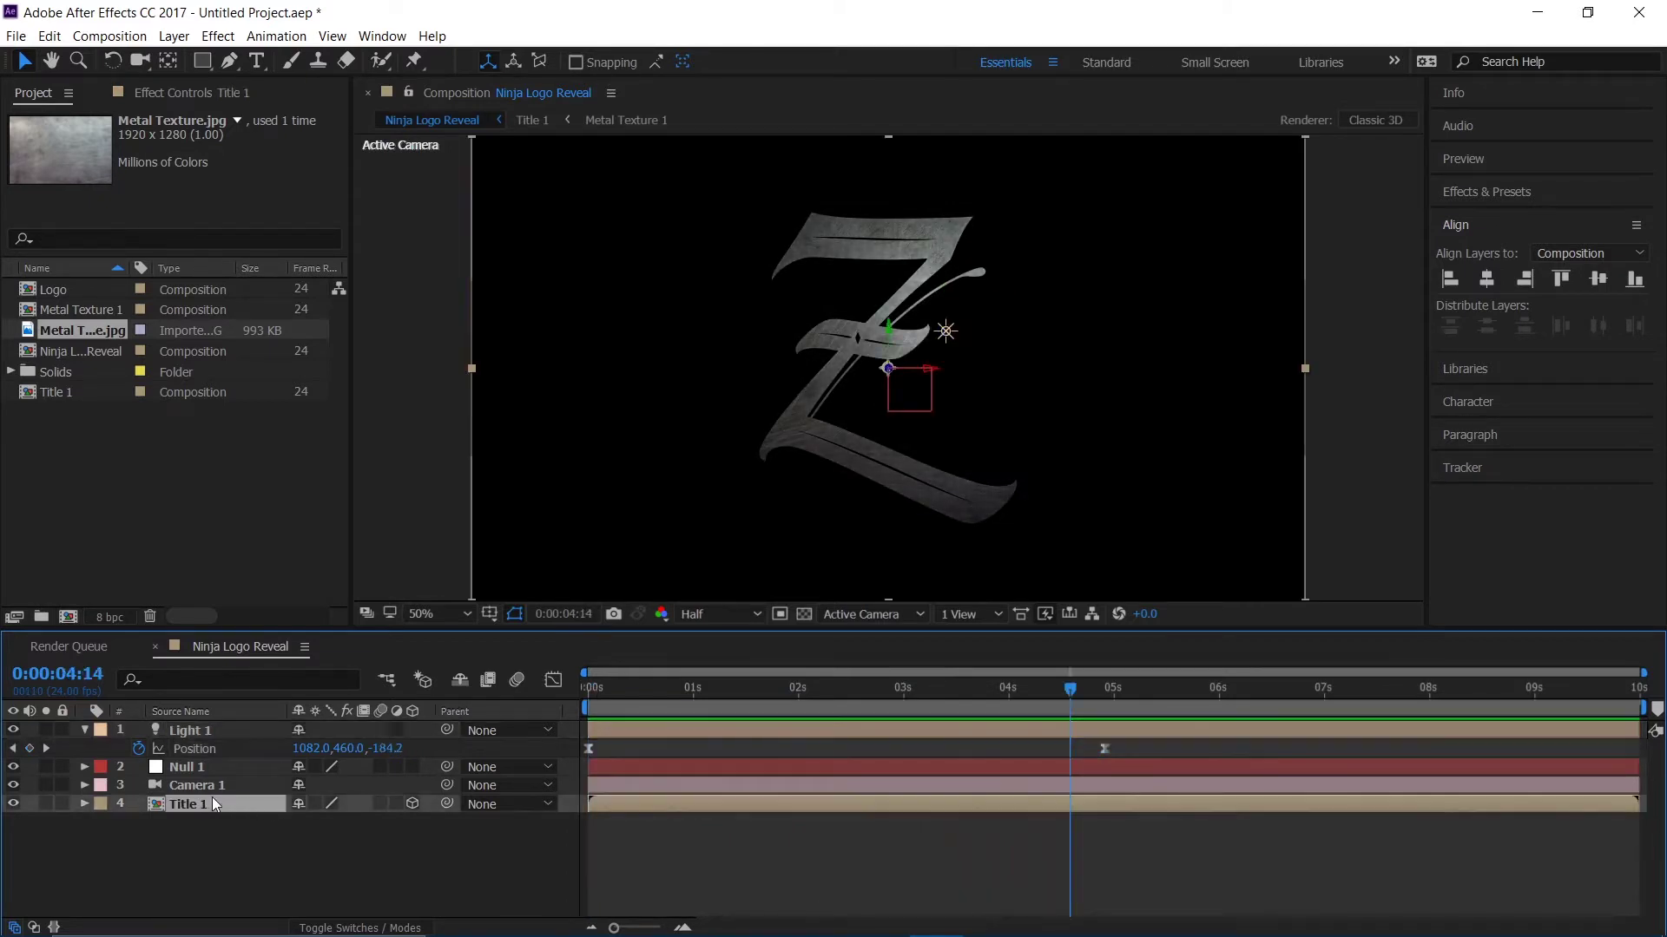
left_click(1511, 191)
left_click(1525, 217)
type("b")
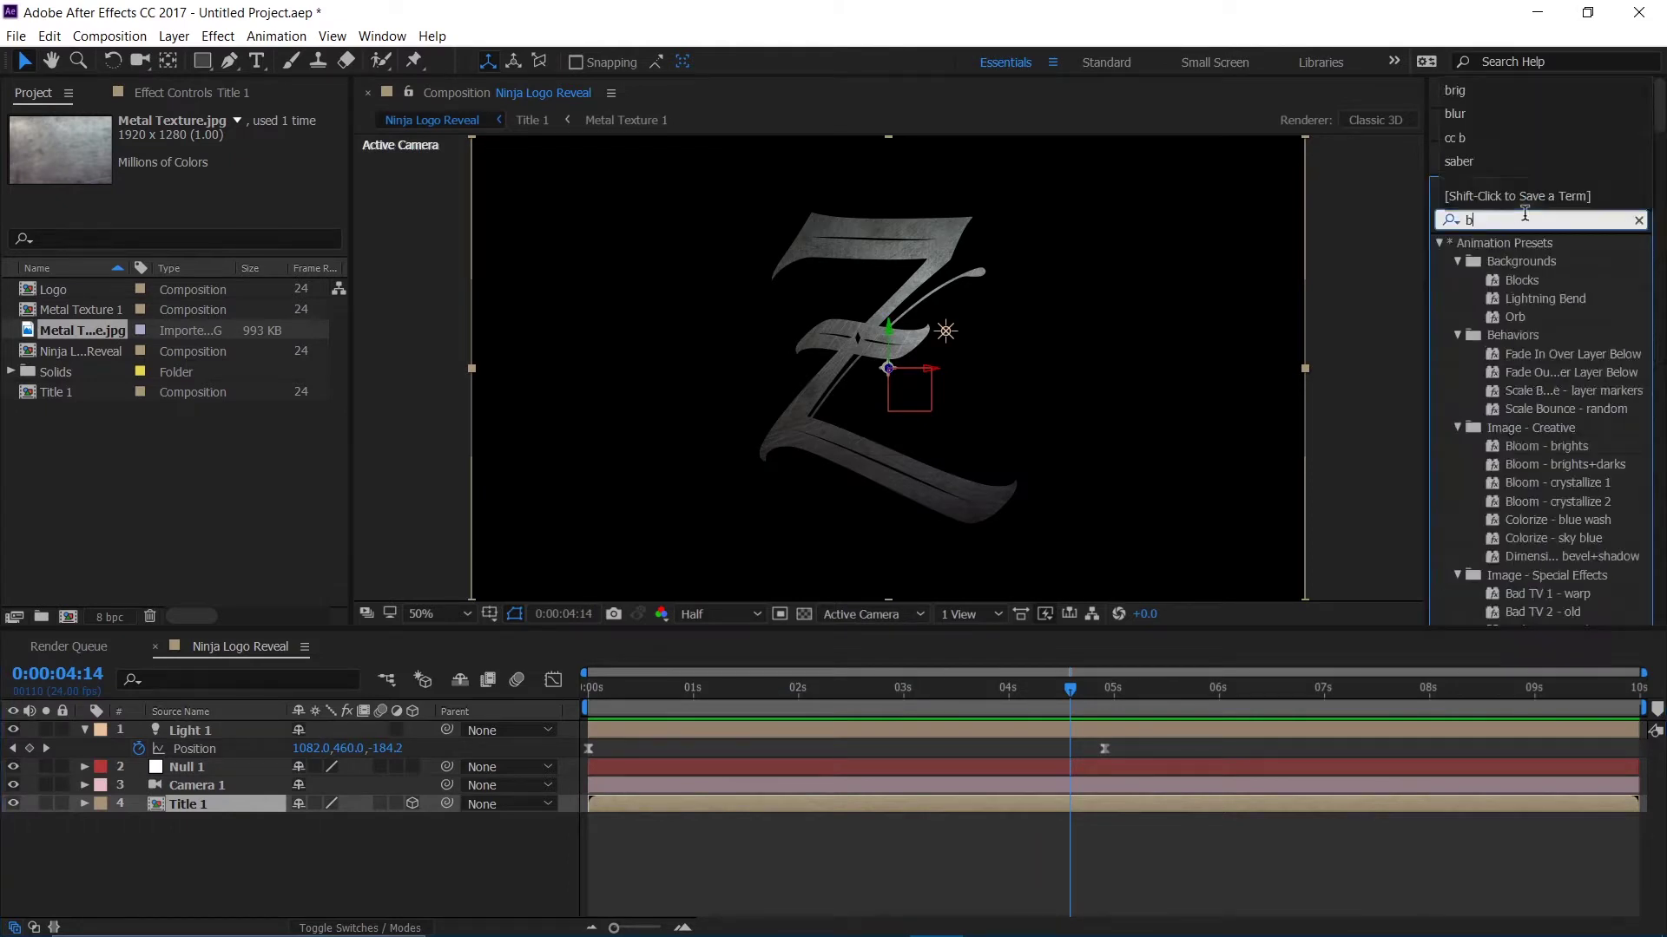
type("evel")
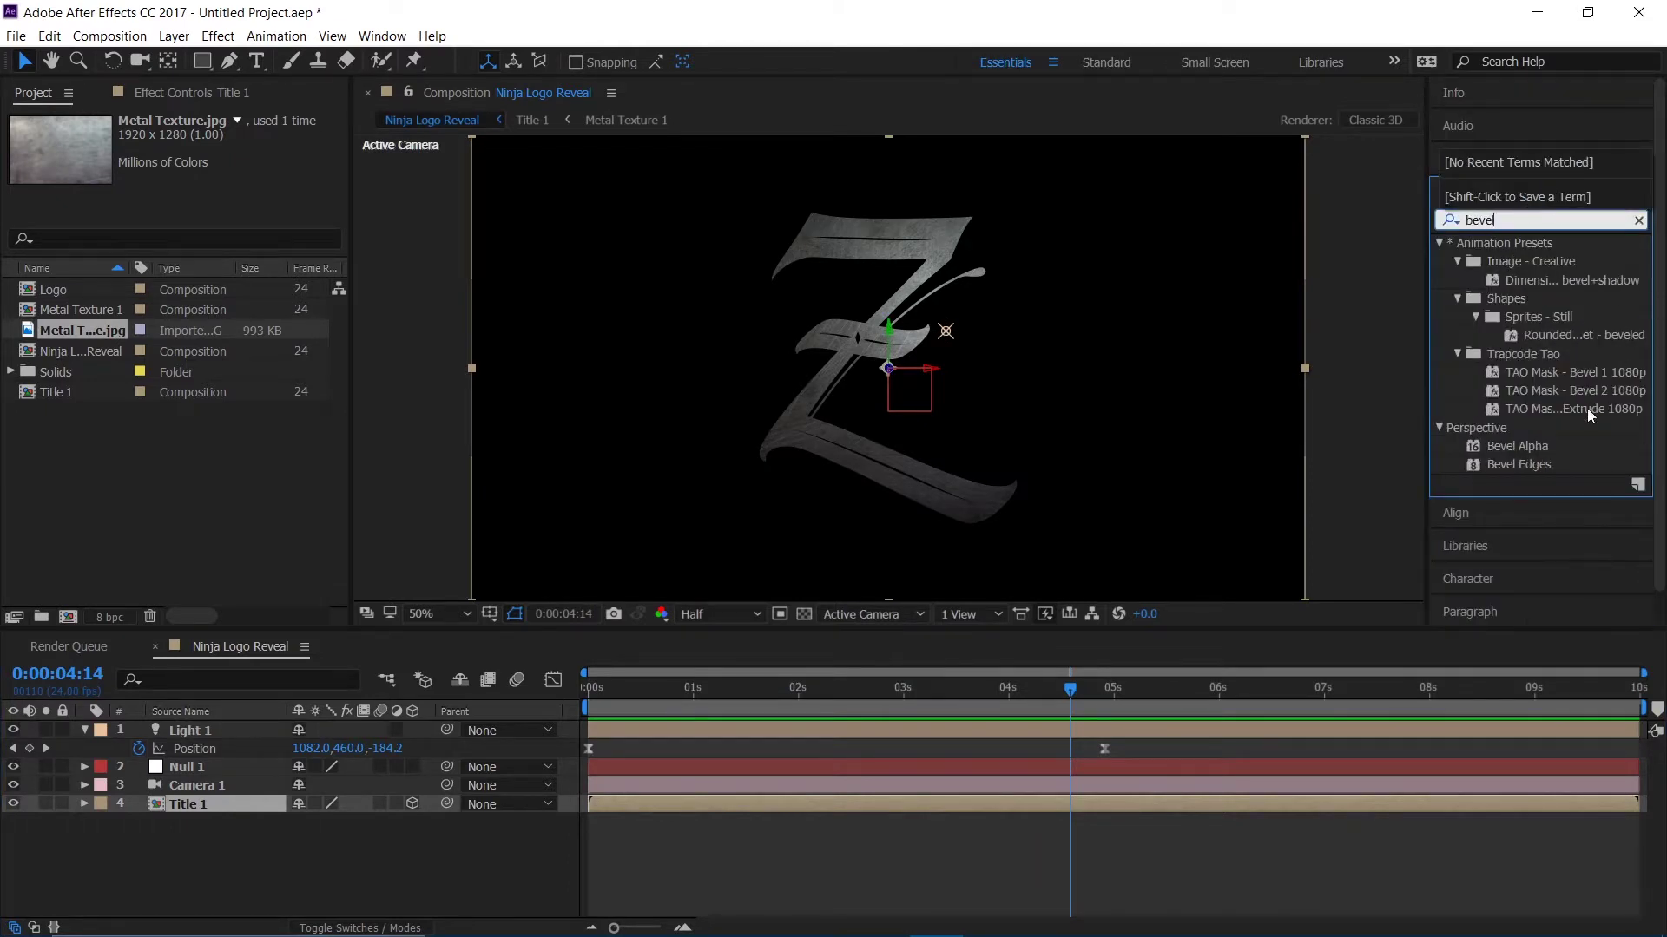
left_click_drag(1524, 450, 217, 804)
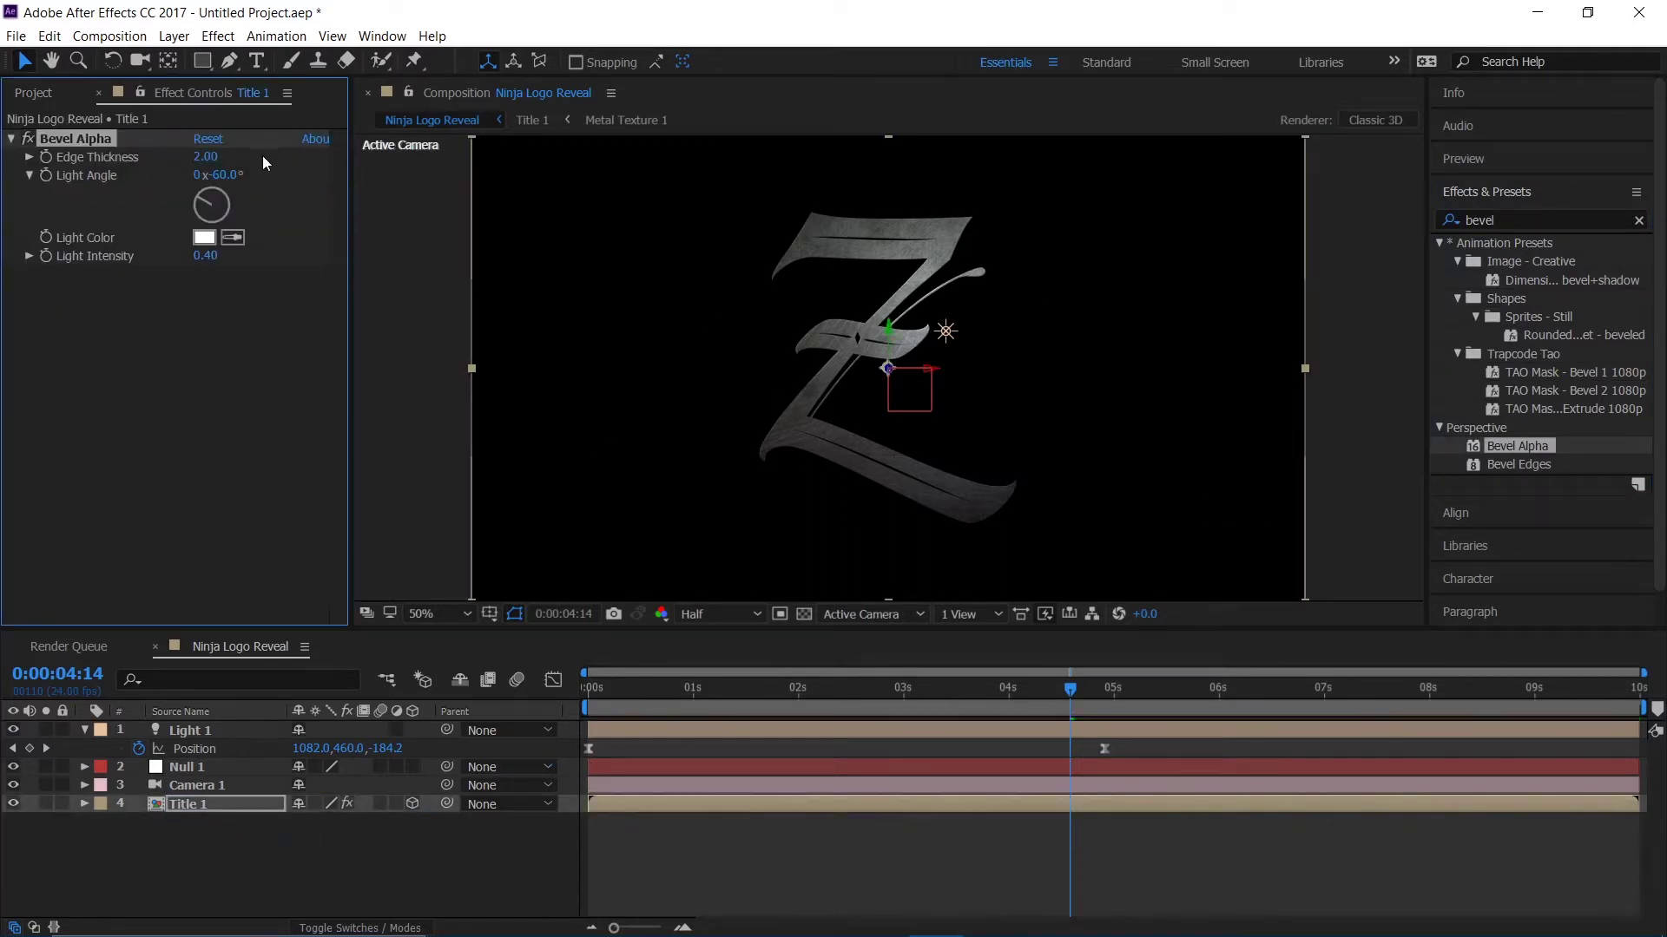
- Set the Bevel Alpha edge thickness to 5.90 and light intensity to 0.37, then deselect Title 1
left_click_drag(188, 162, 279, 184)
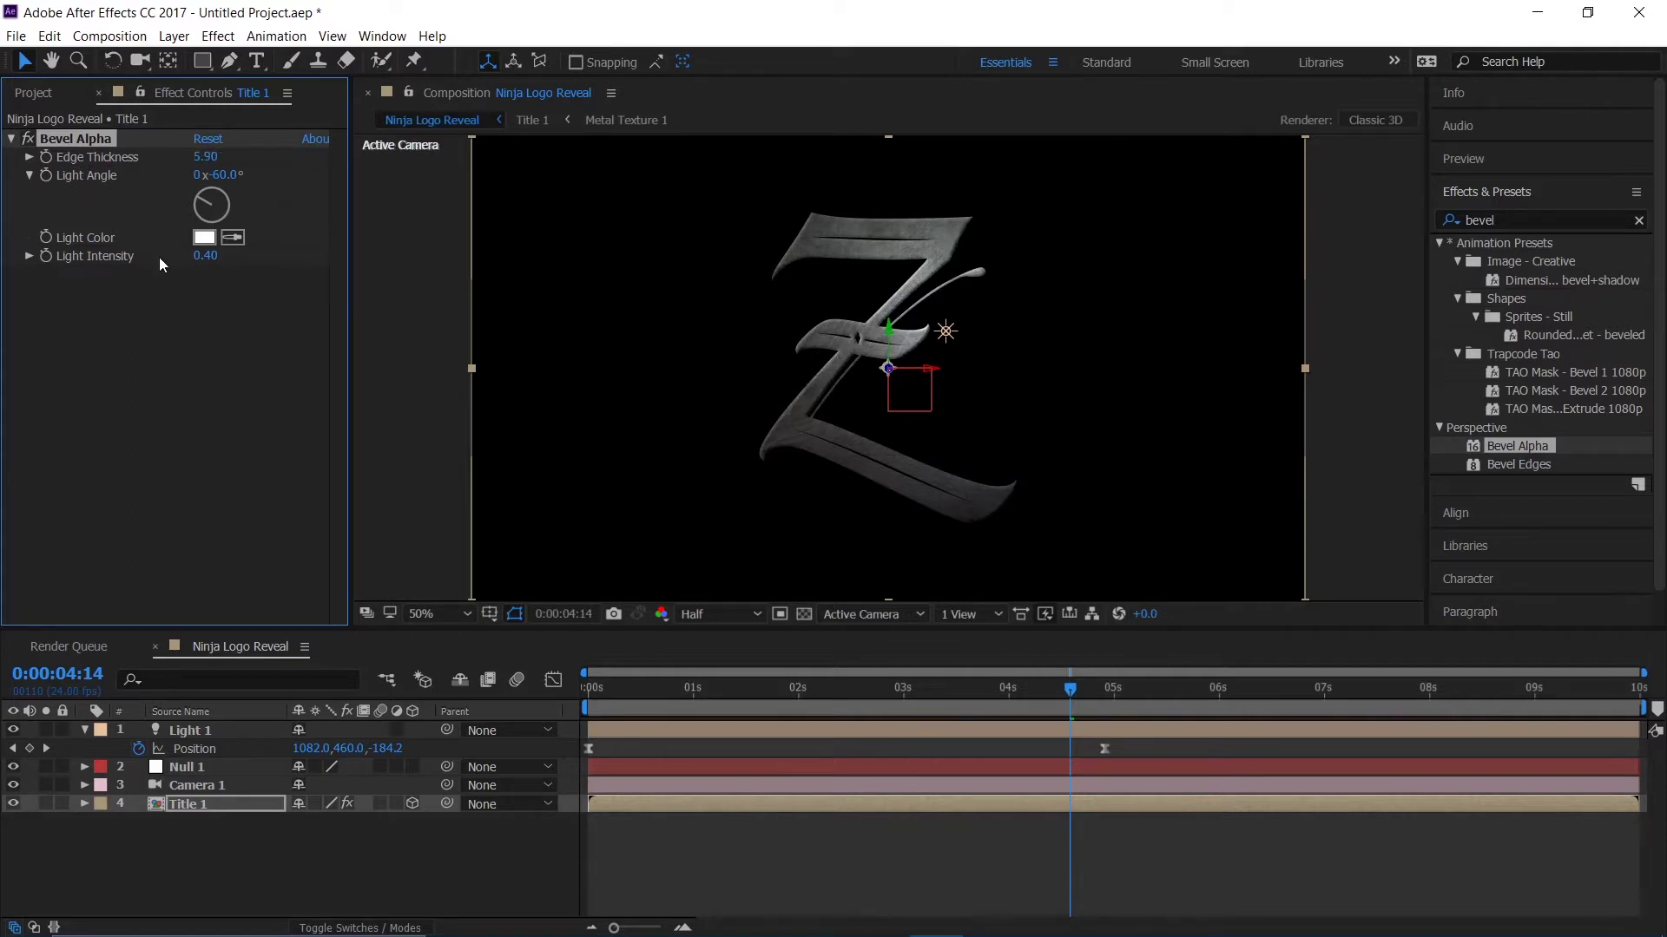
left_click_drag(205, 256, 180, 258)
left_click(258, 573)
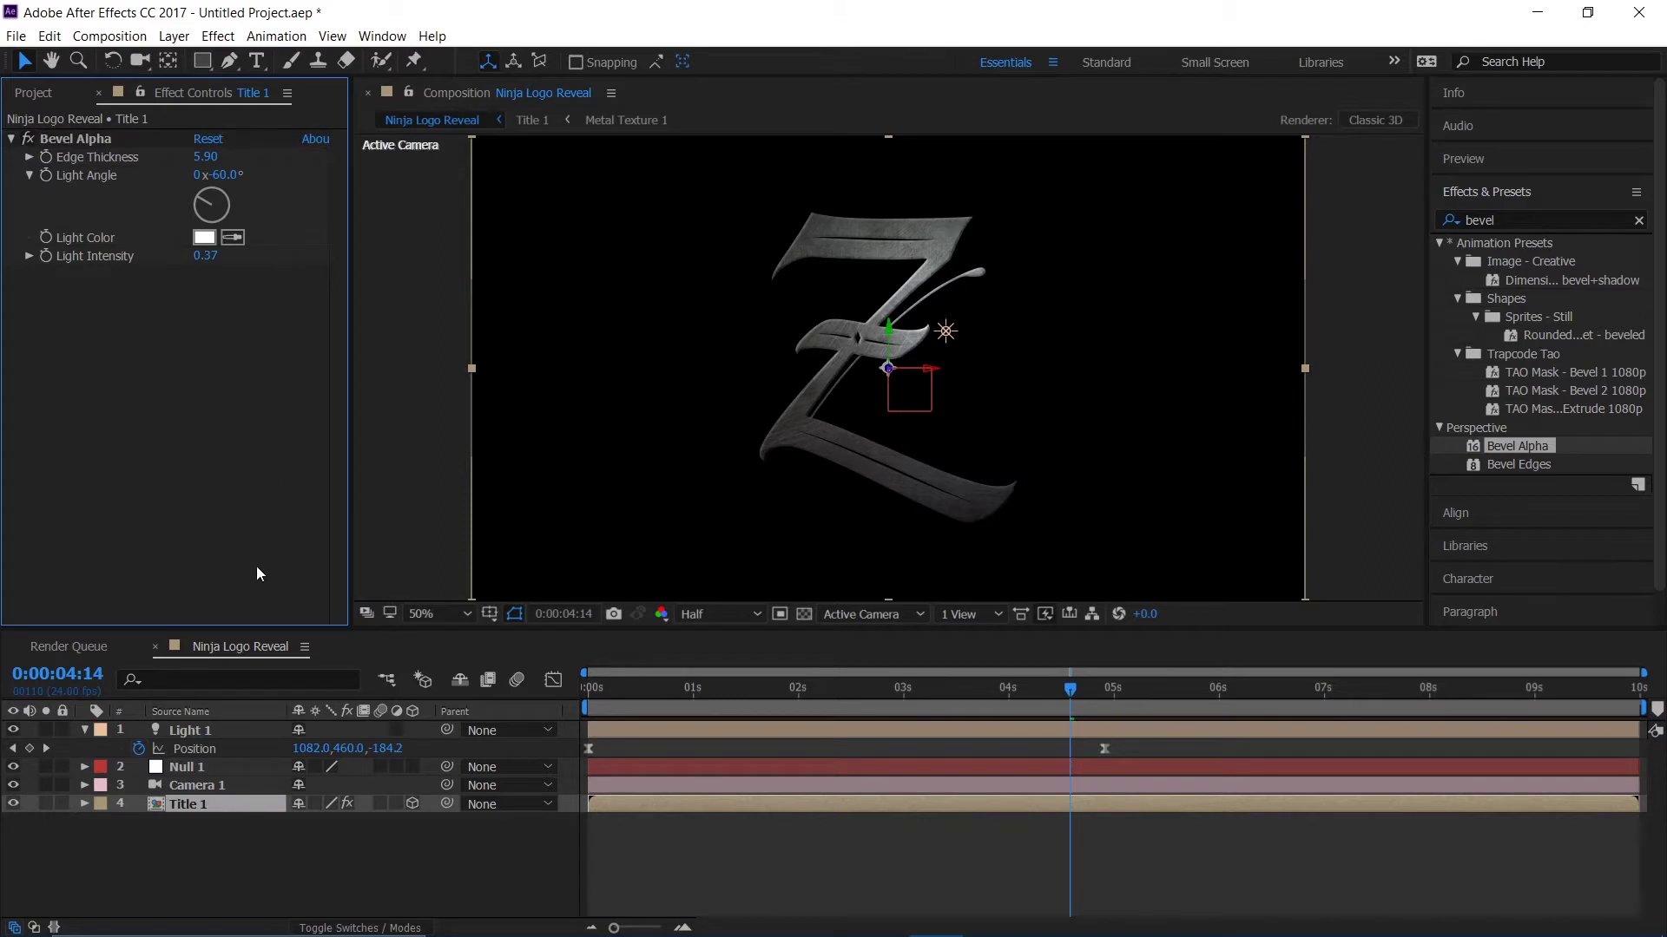
left_click(248, 825)
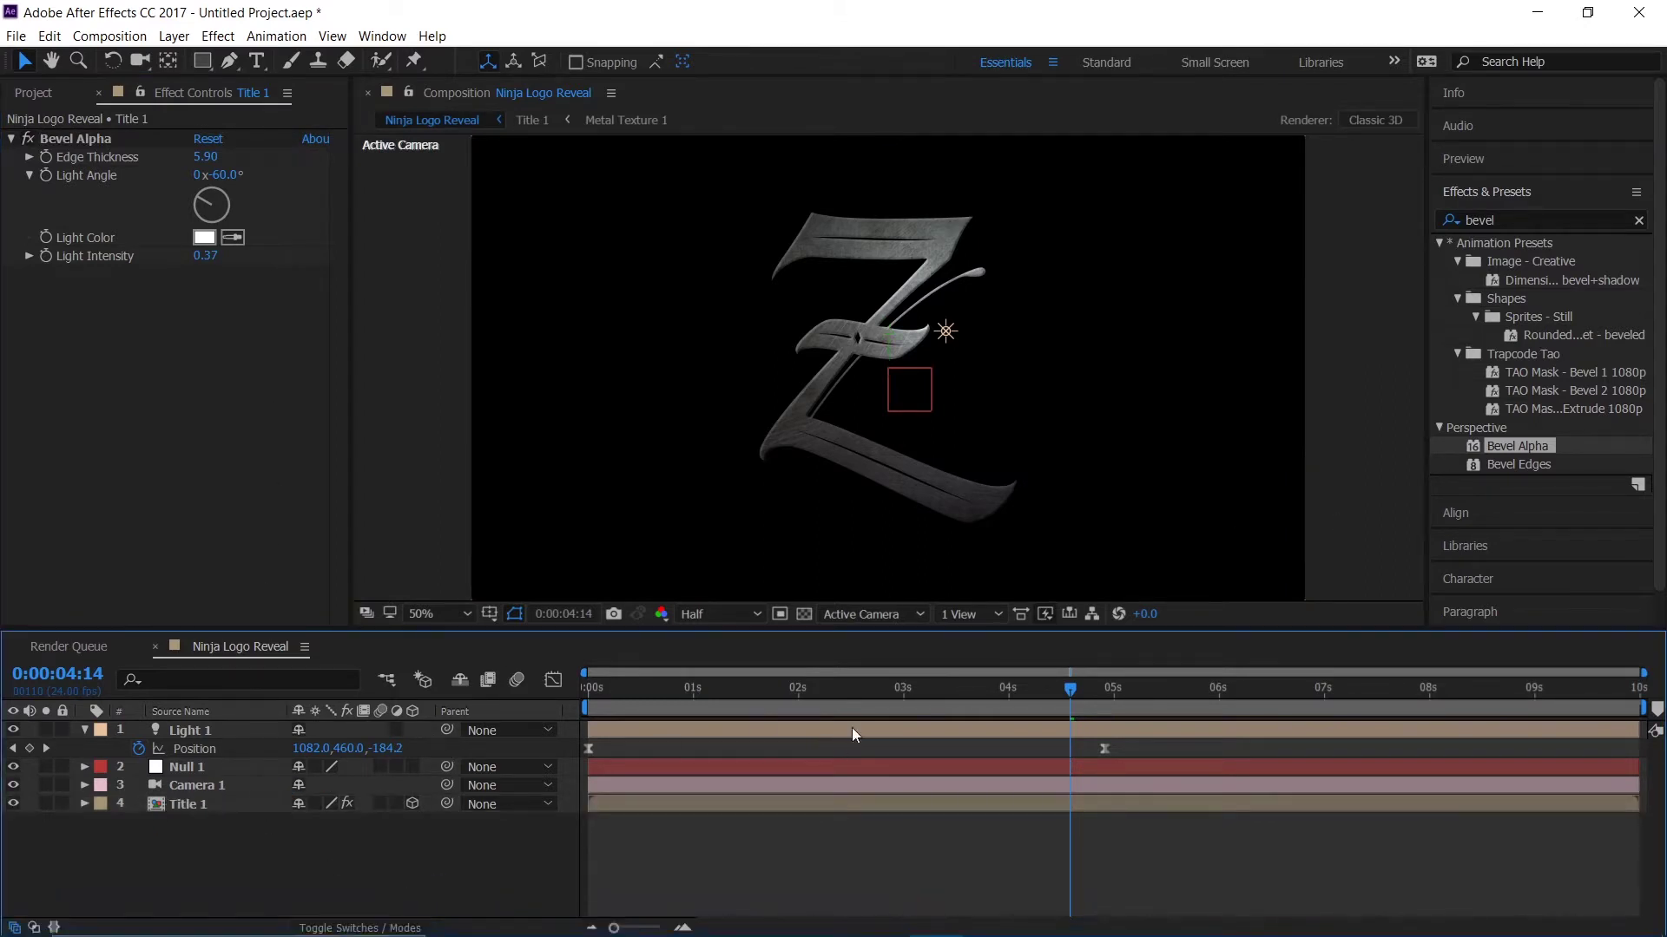
- Parent Camera 1 to Null 1 as a 3D layer, and keyframe the null's position at 0 seconds
left_click_drag(849, 689, 555, 729)
left_click(222, 764)
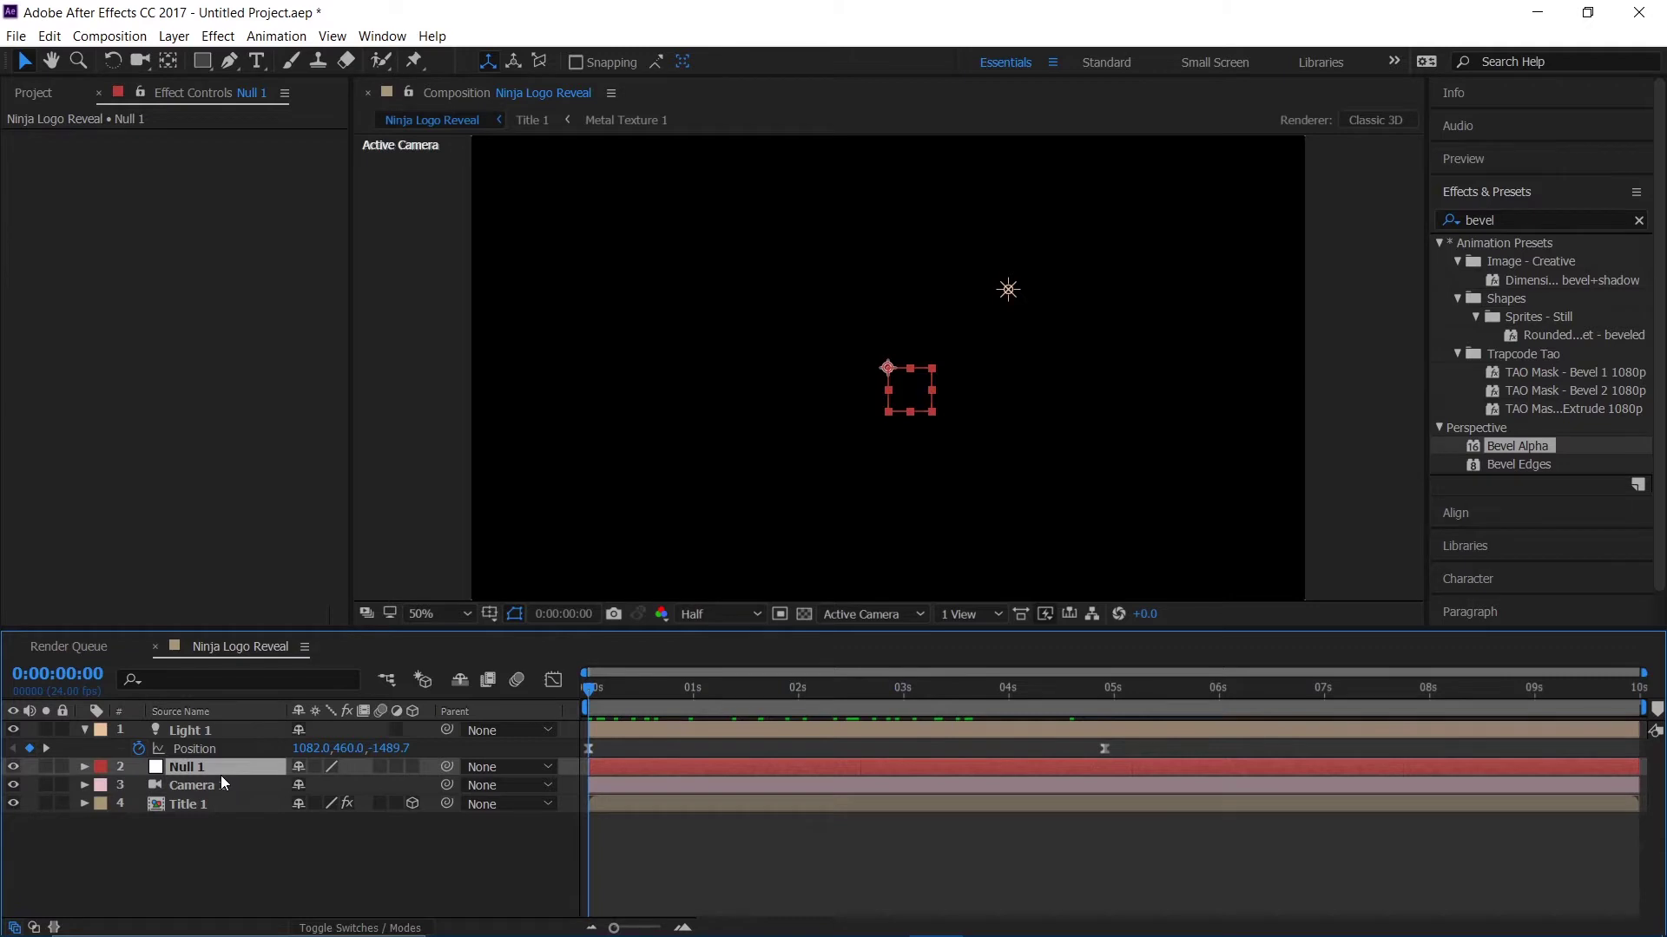
key("p")
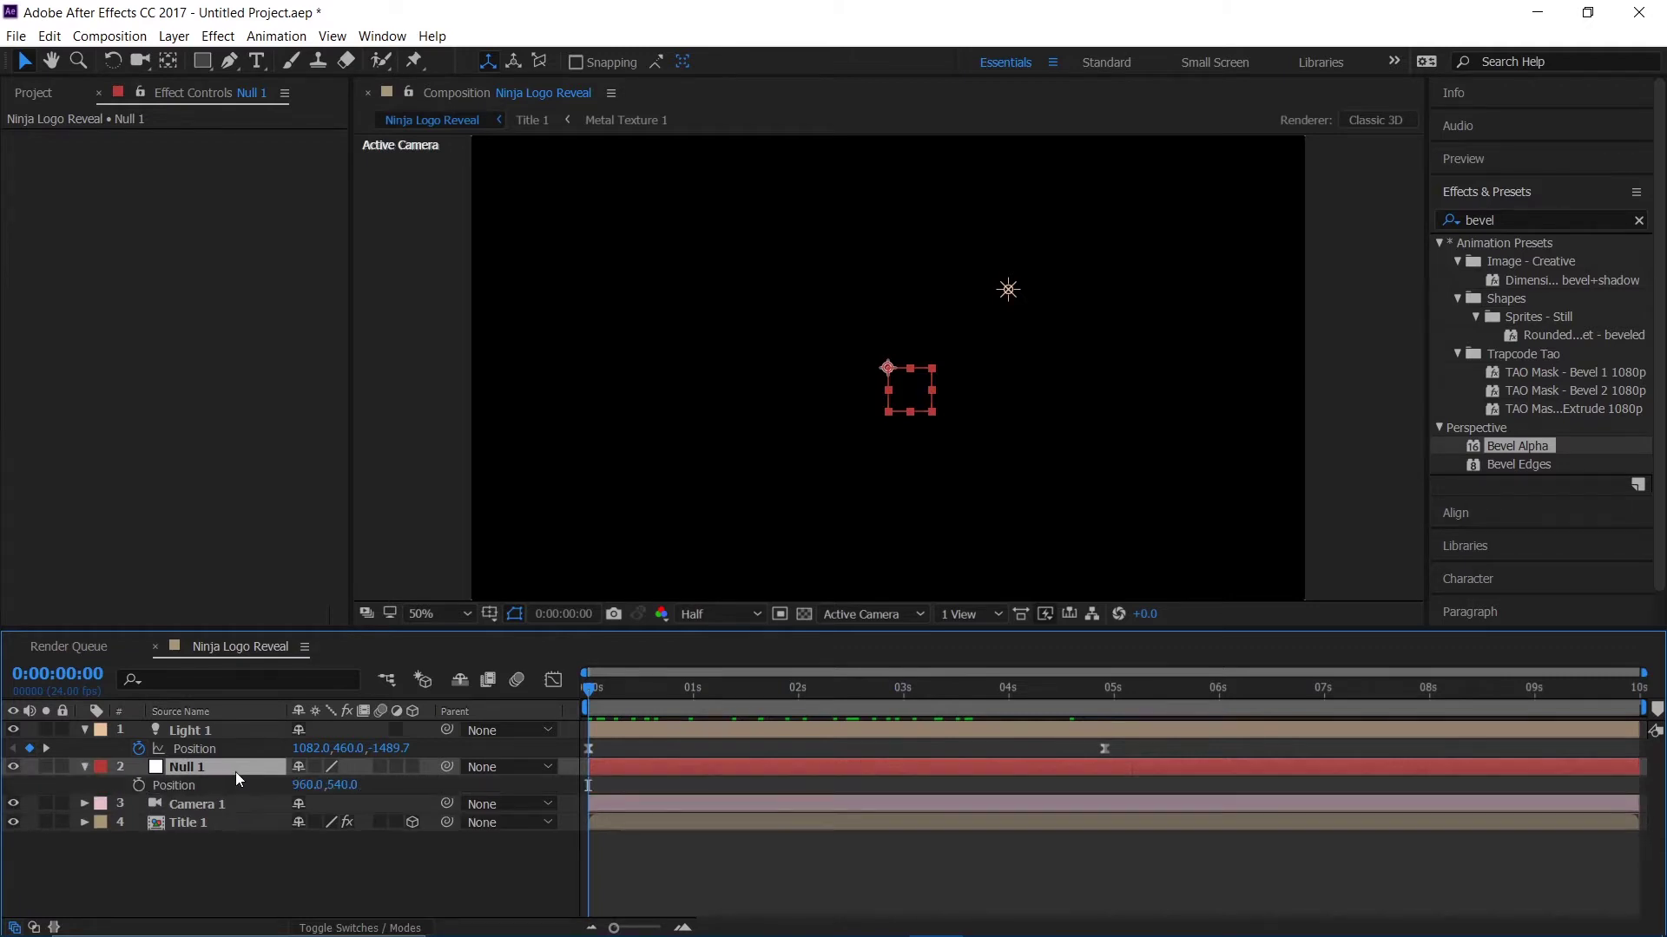
left_click(413, 767)
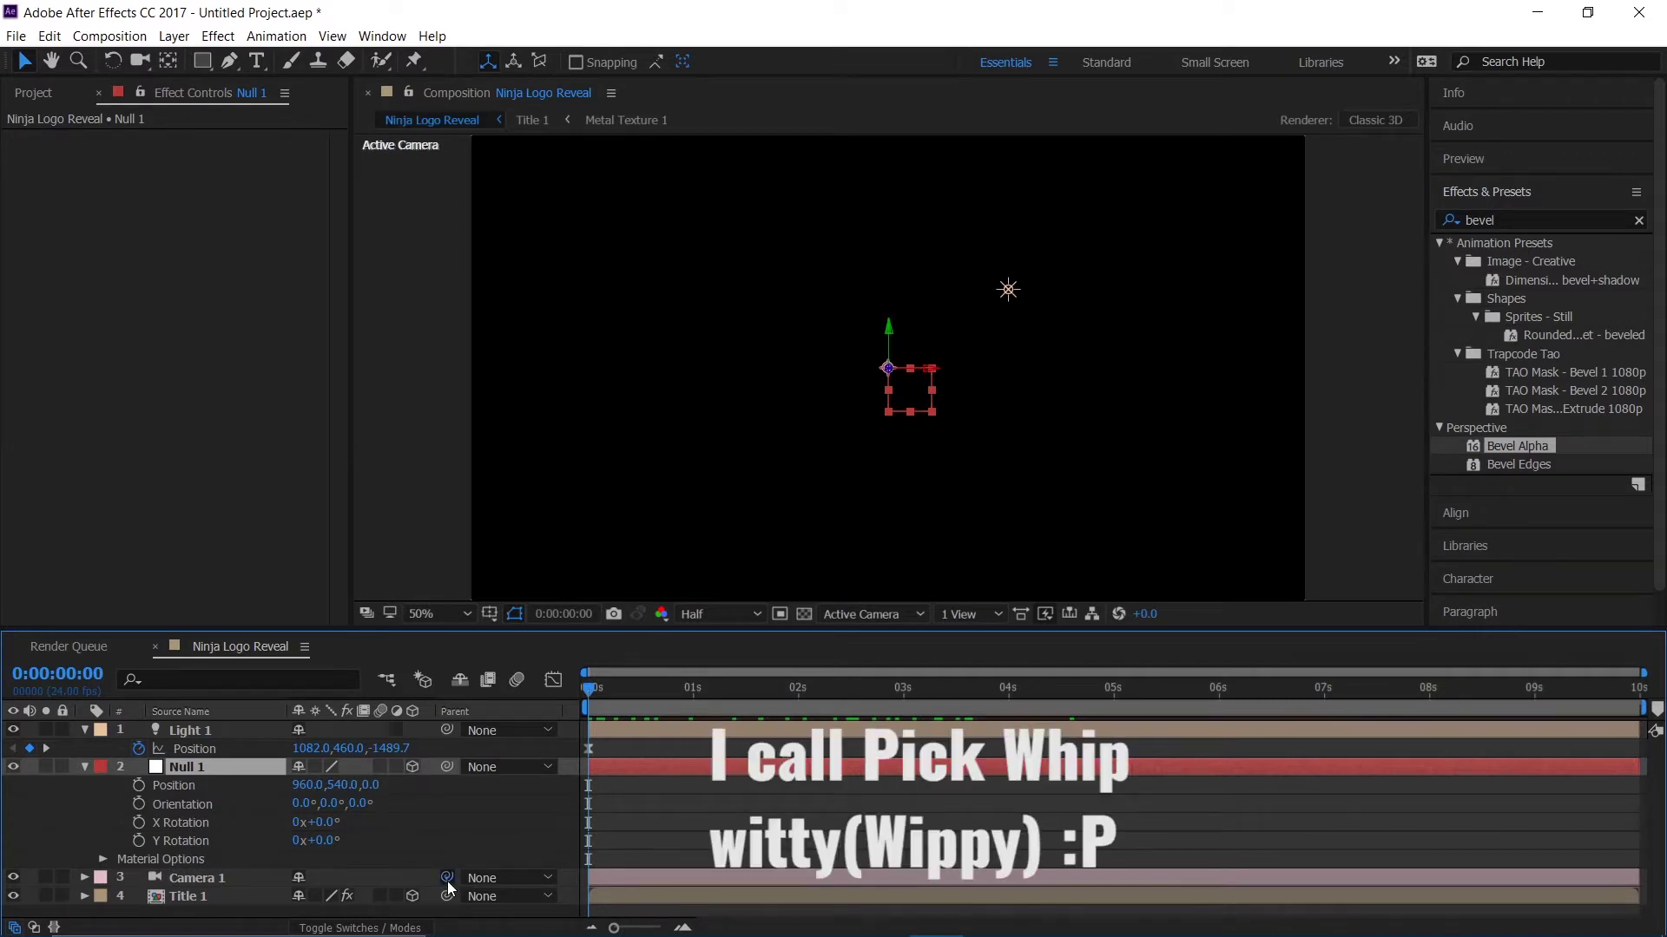
left_click_drag(287, 834, 203, 763)
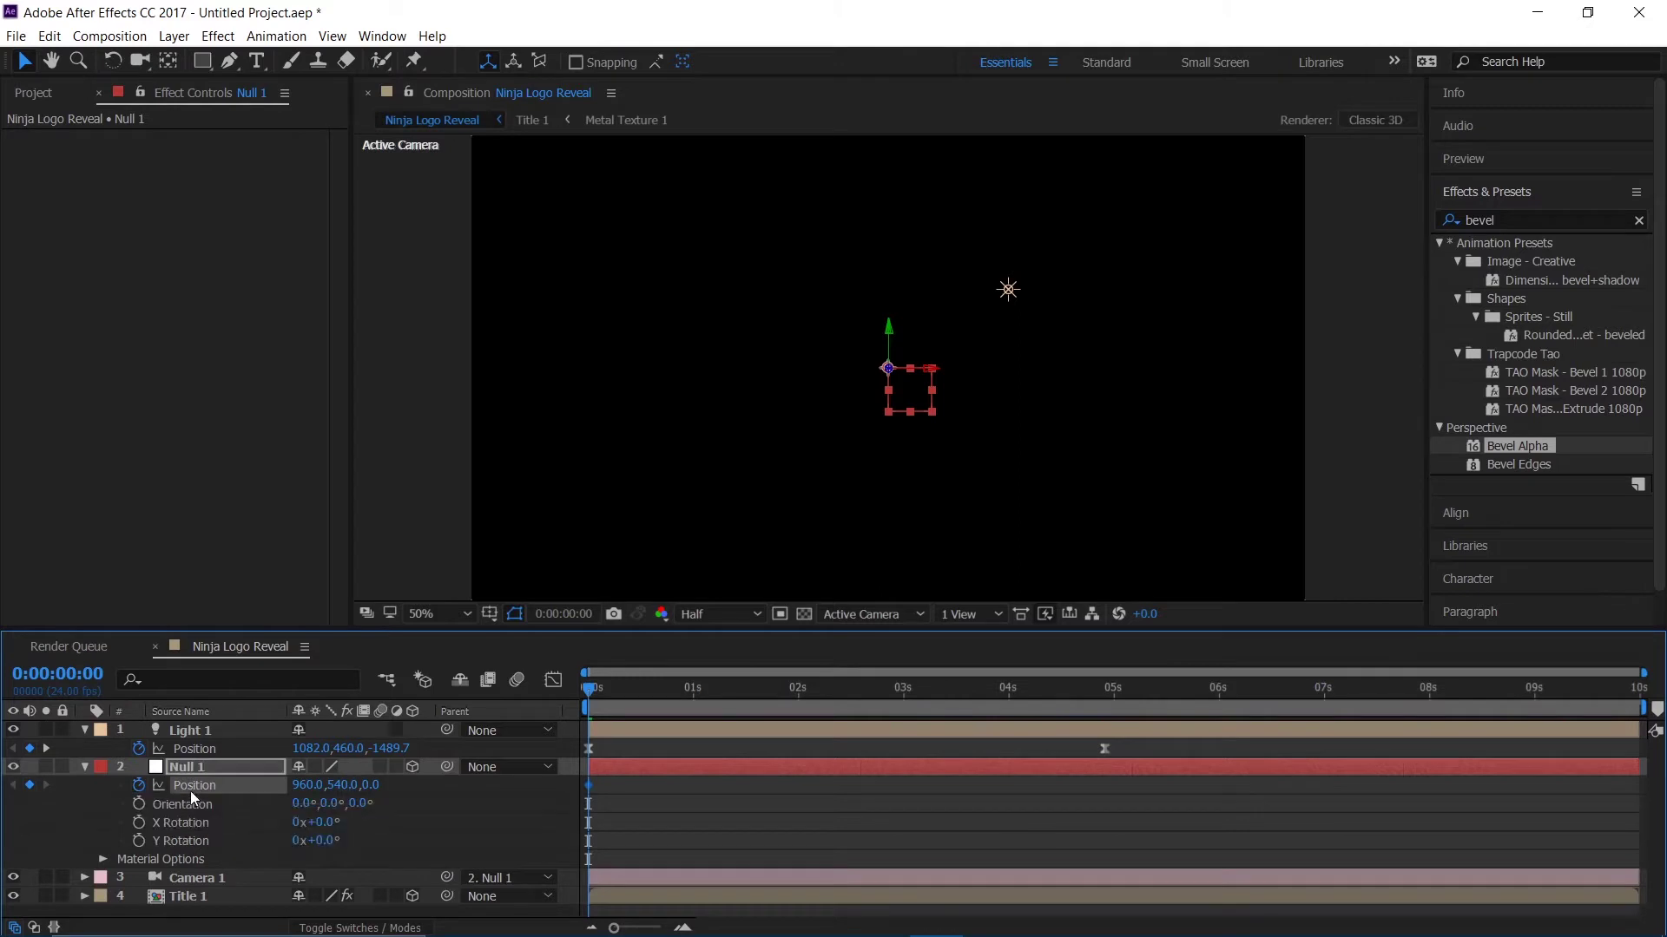
- At 0:00:08:00, set Null 1's Z position to 405 to add the closing keyframe of the camera push-in
left_click_drag(1415, 696, 1431, 701)
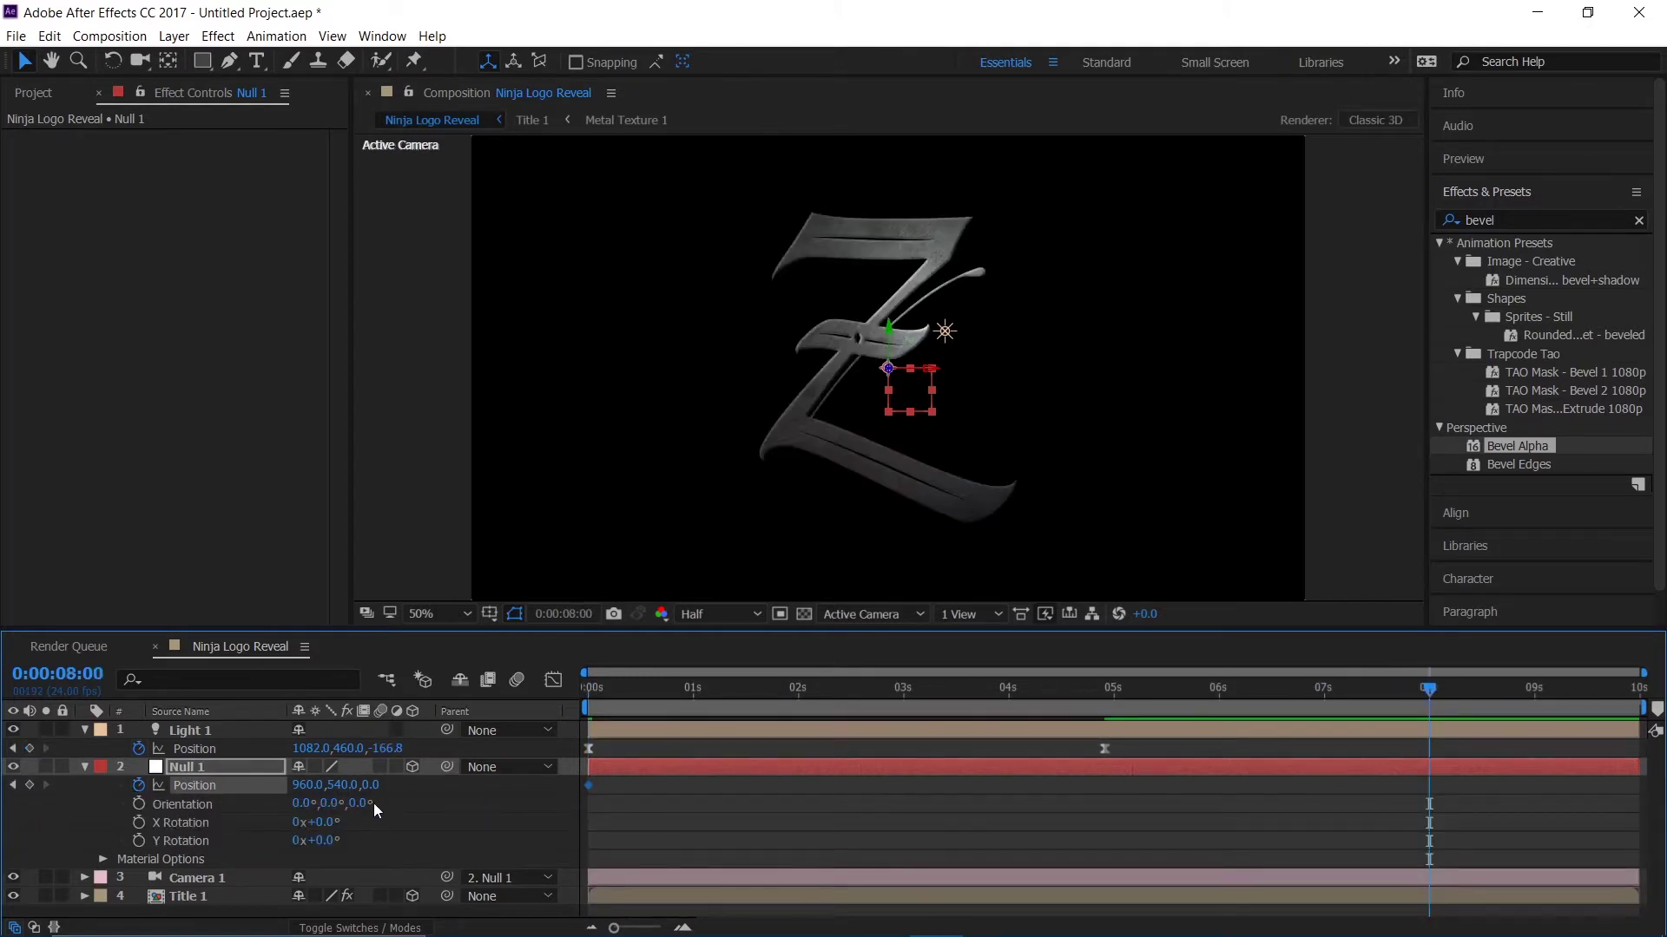
left_click_drag(370, 794, 809, 789)
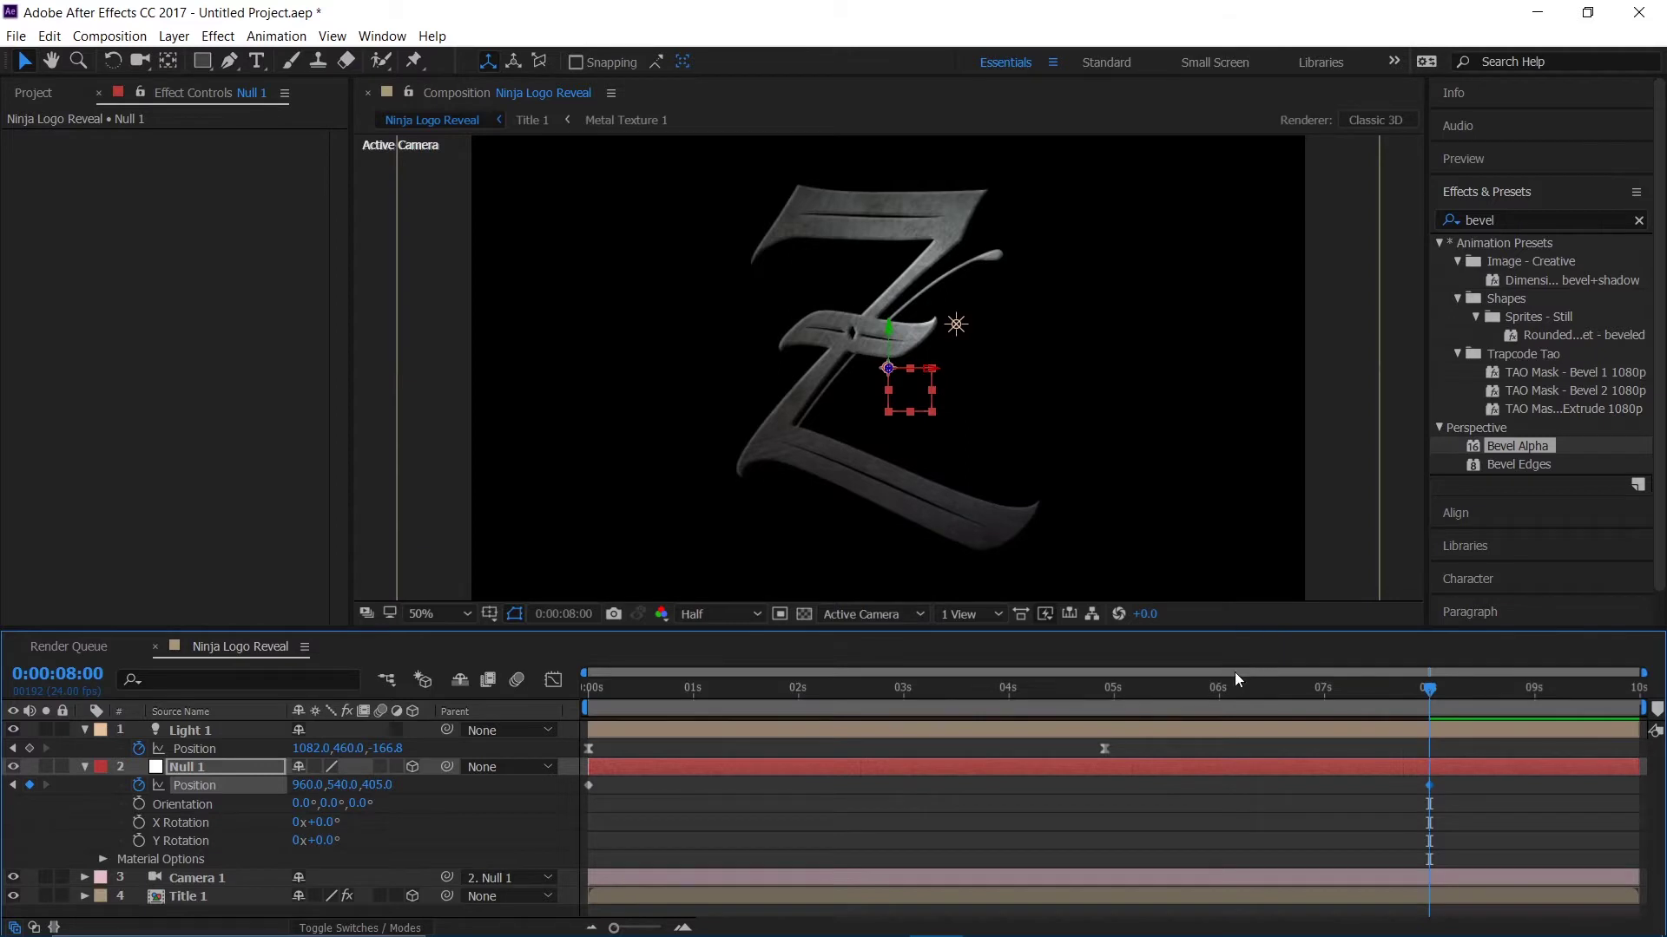
- Apply Easy Ease to both Null 1 position keyframes and preview the camera push-in from the start
left_click_drag(1492, 785, 419, 849)
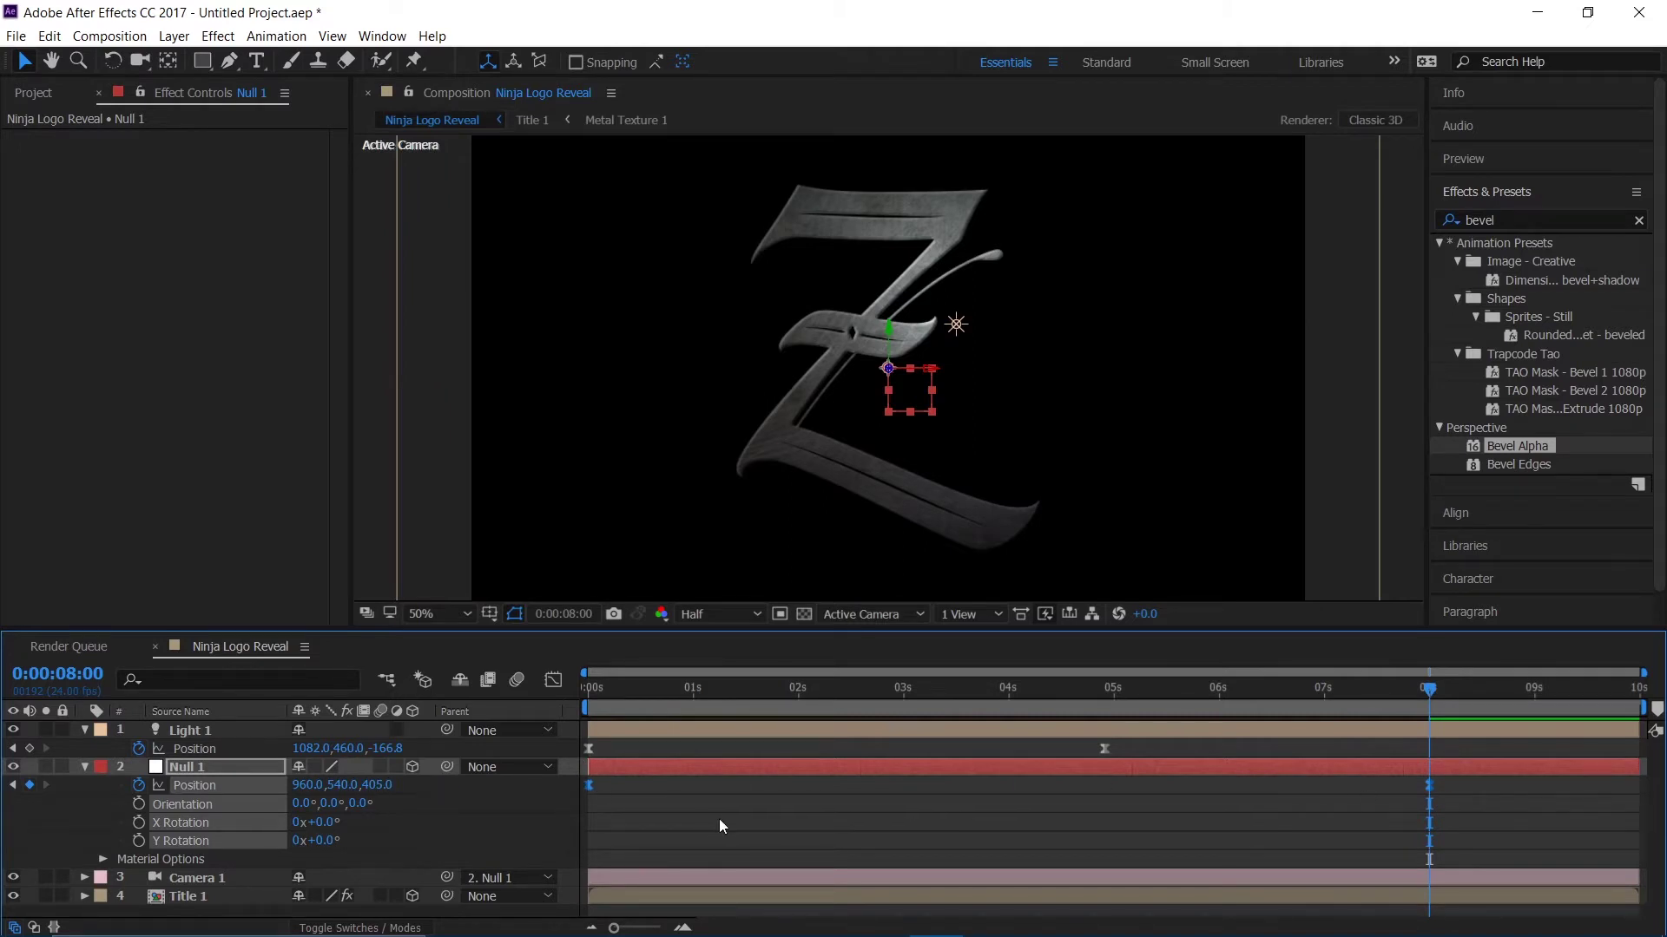
key("Home")
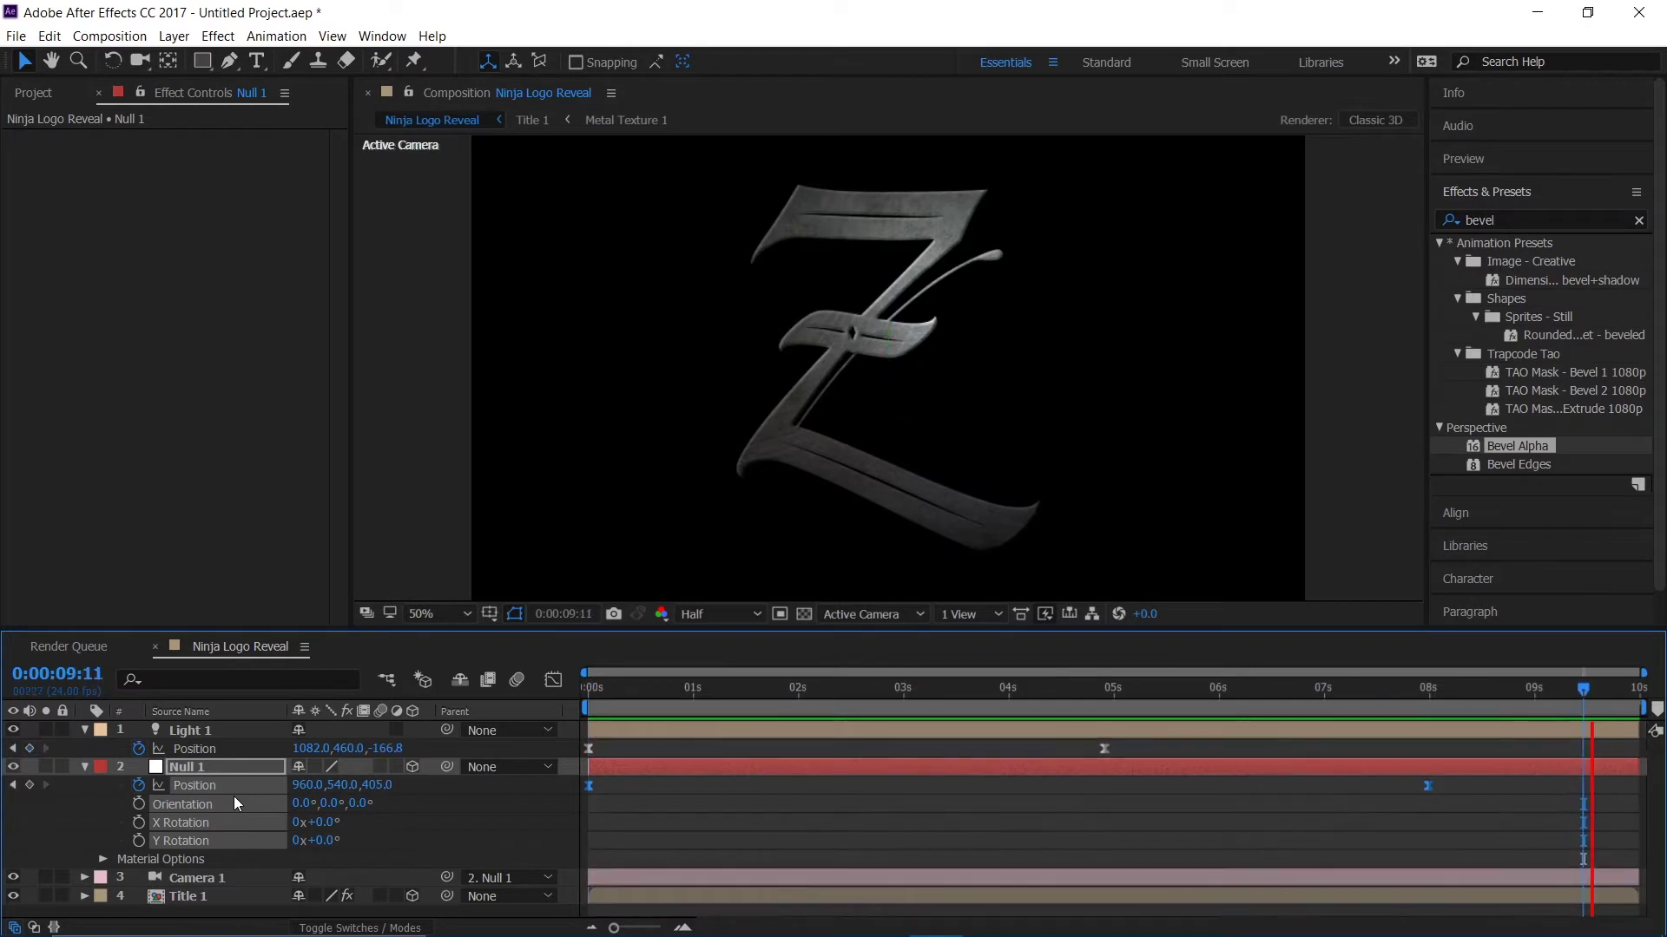
key("space")
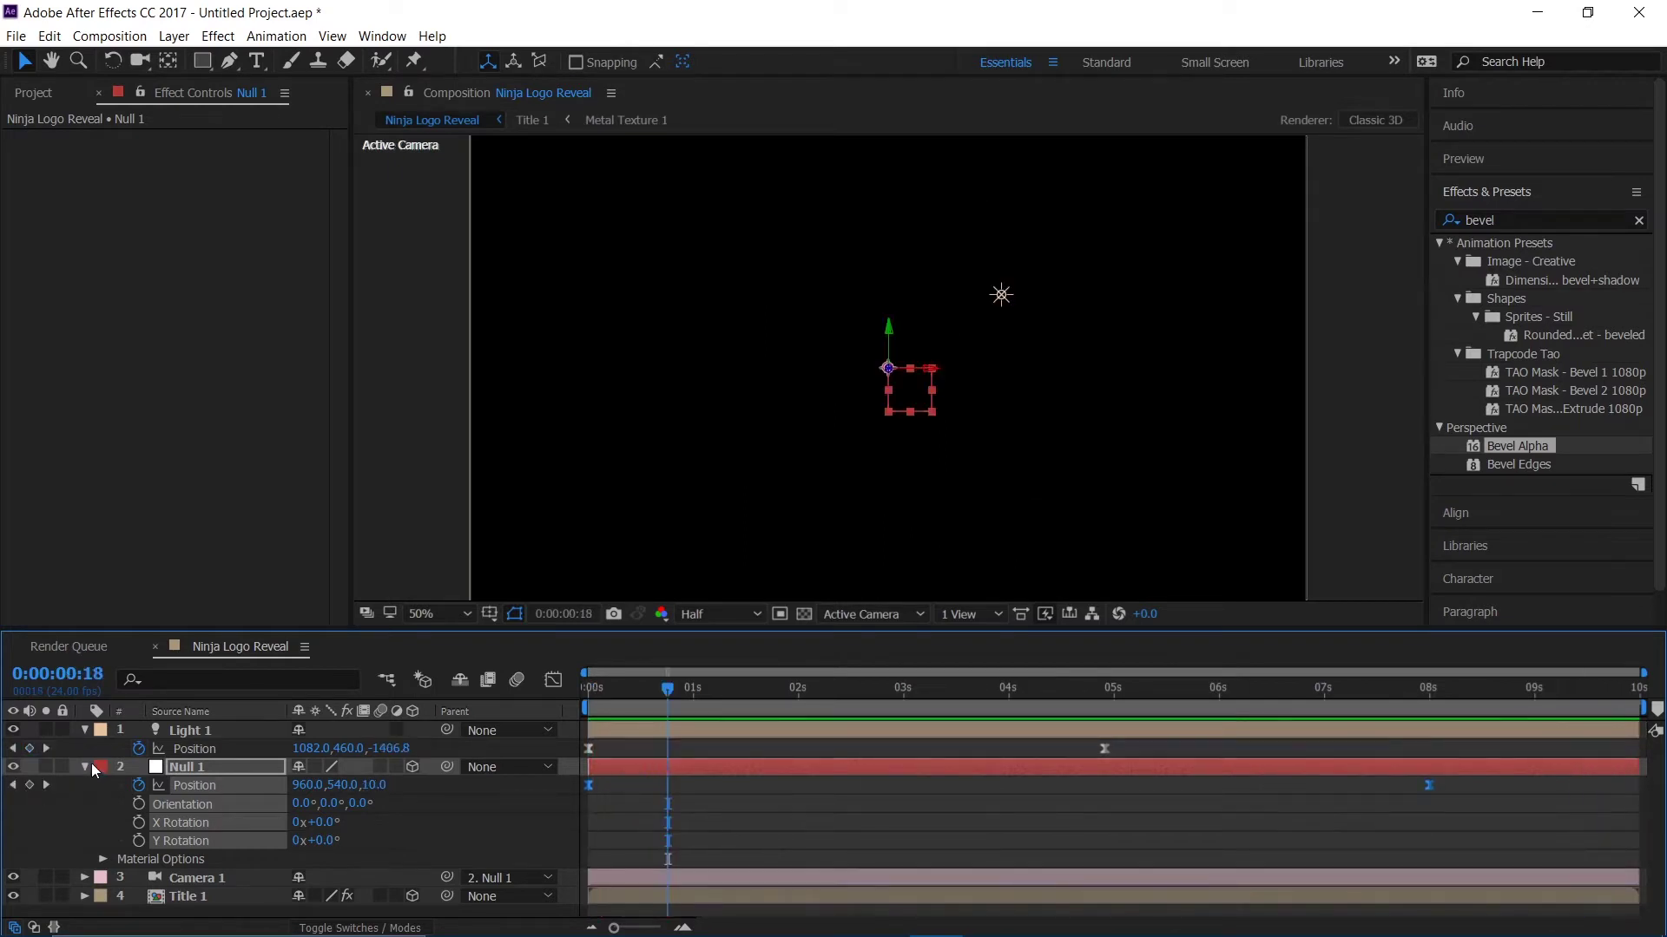
- Collapse the properties of Null 1 and Light 1 and clear the layer selection
left_click(82, 762)
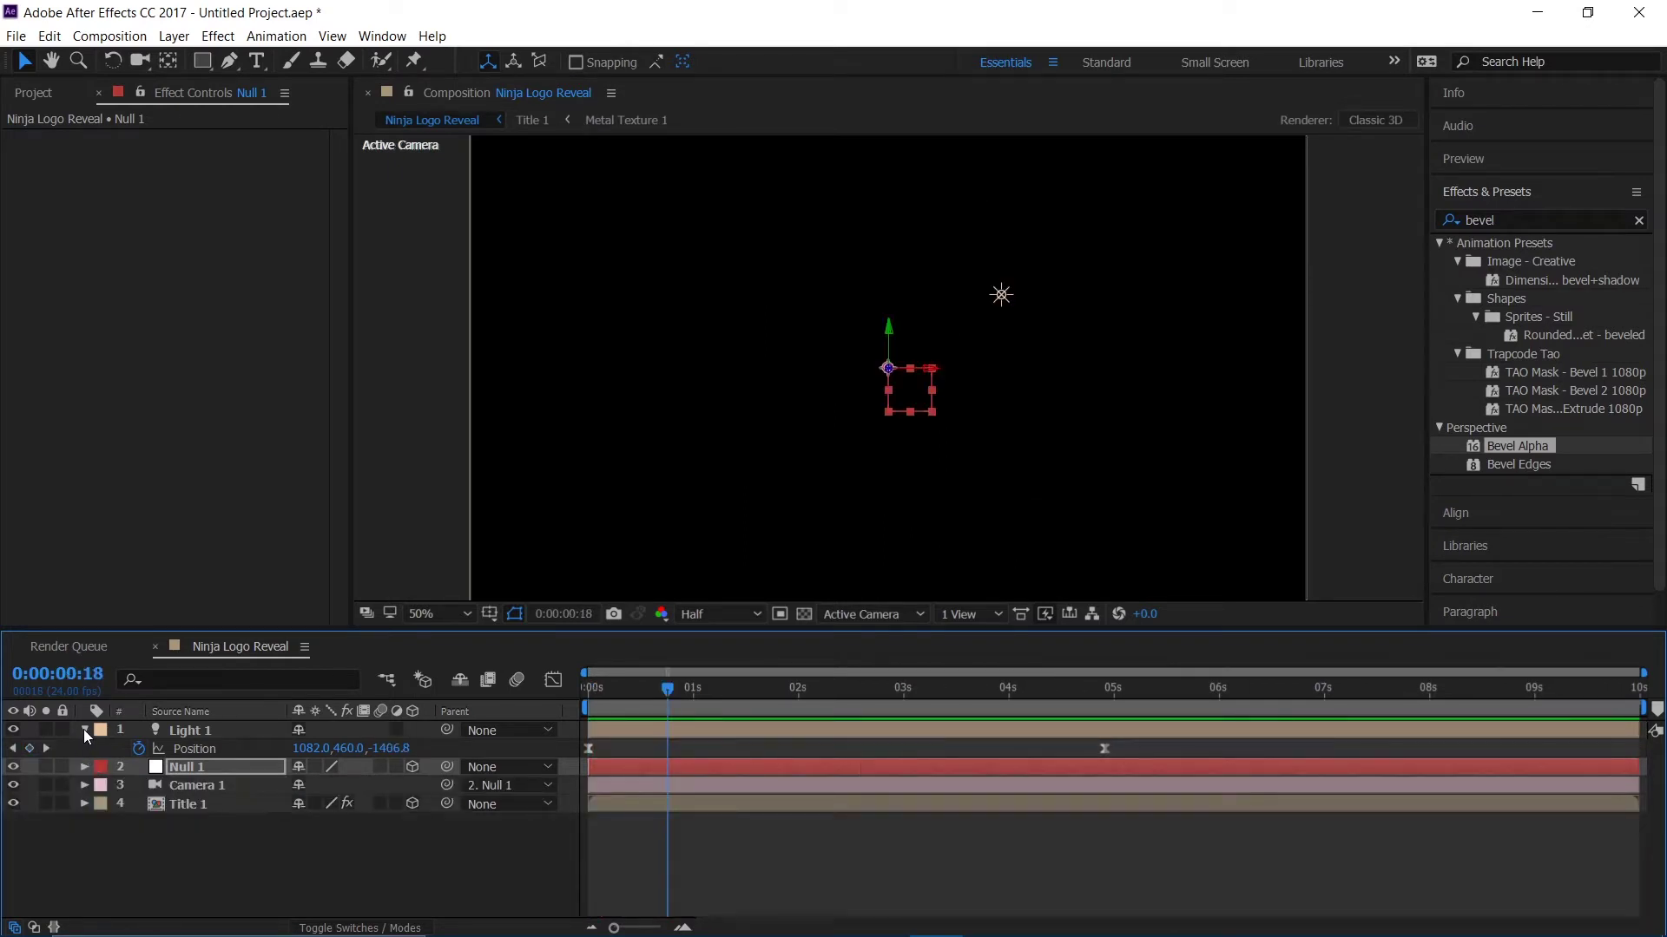
left_click(83, 730)
left_click(175, 823)
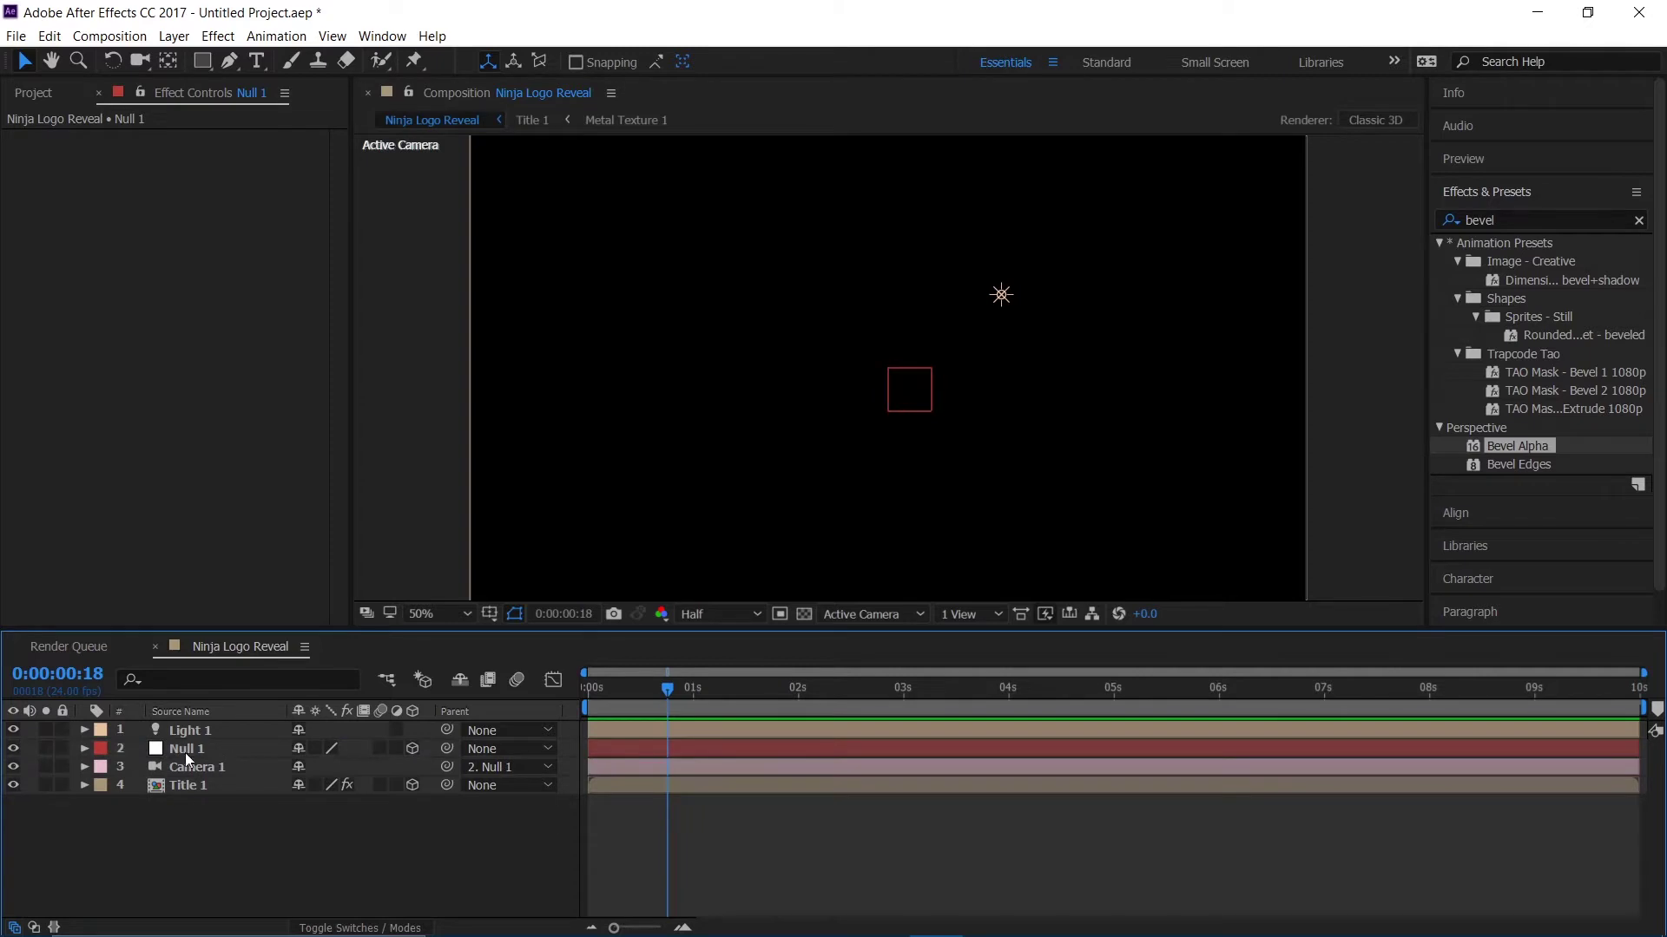
- At 0:00:03:01, pre-compose the light, null, camera and Title 1 layers into a composition named Title Animation 1
left_click(35, 92)
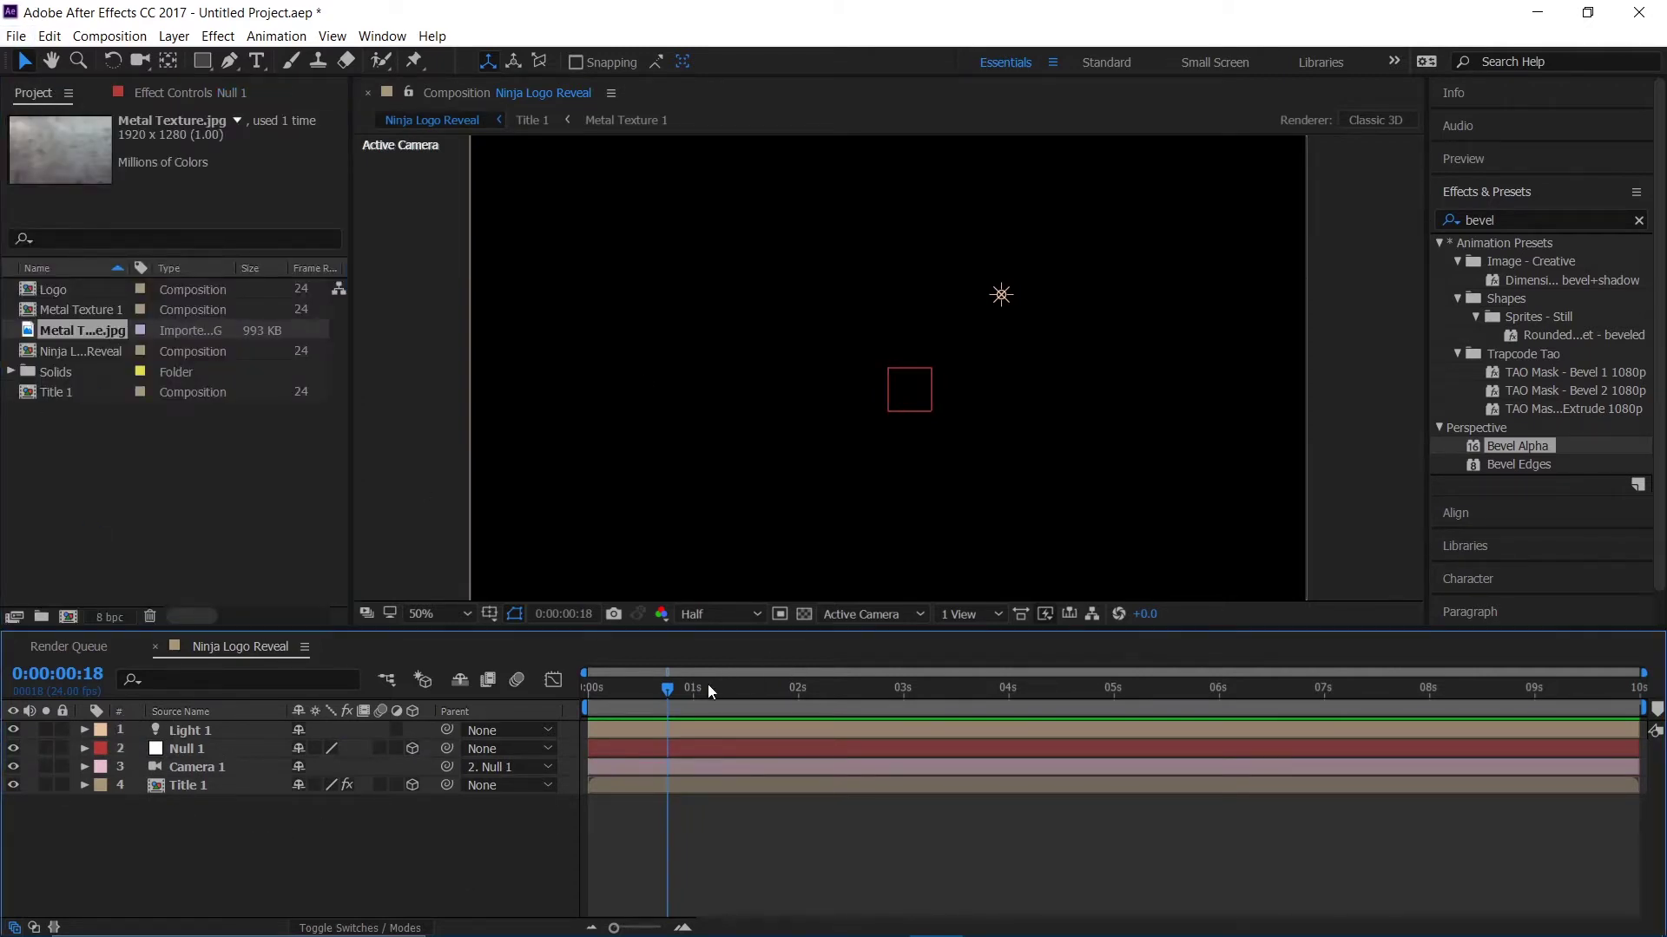
left_click(610, 688)
left_click_drag(610, 687, 815, 693)
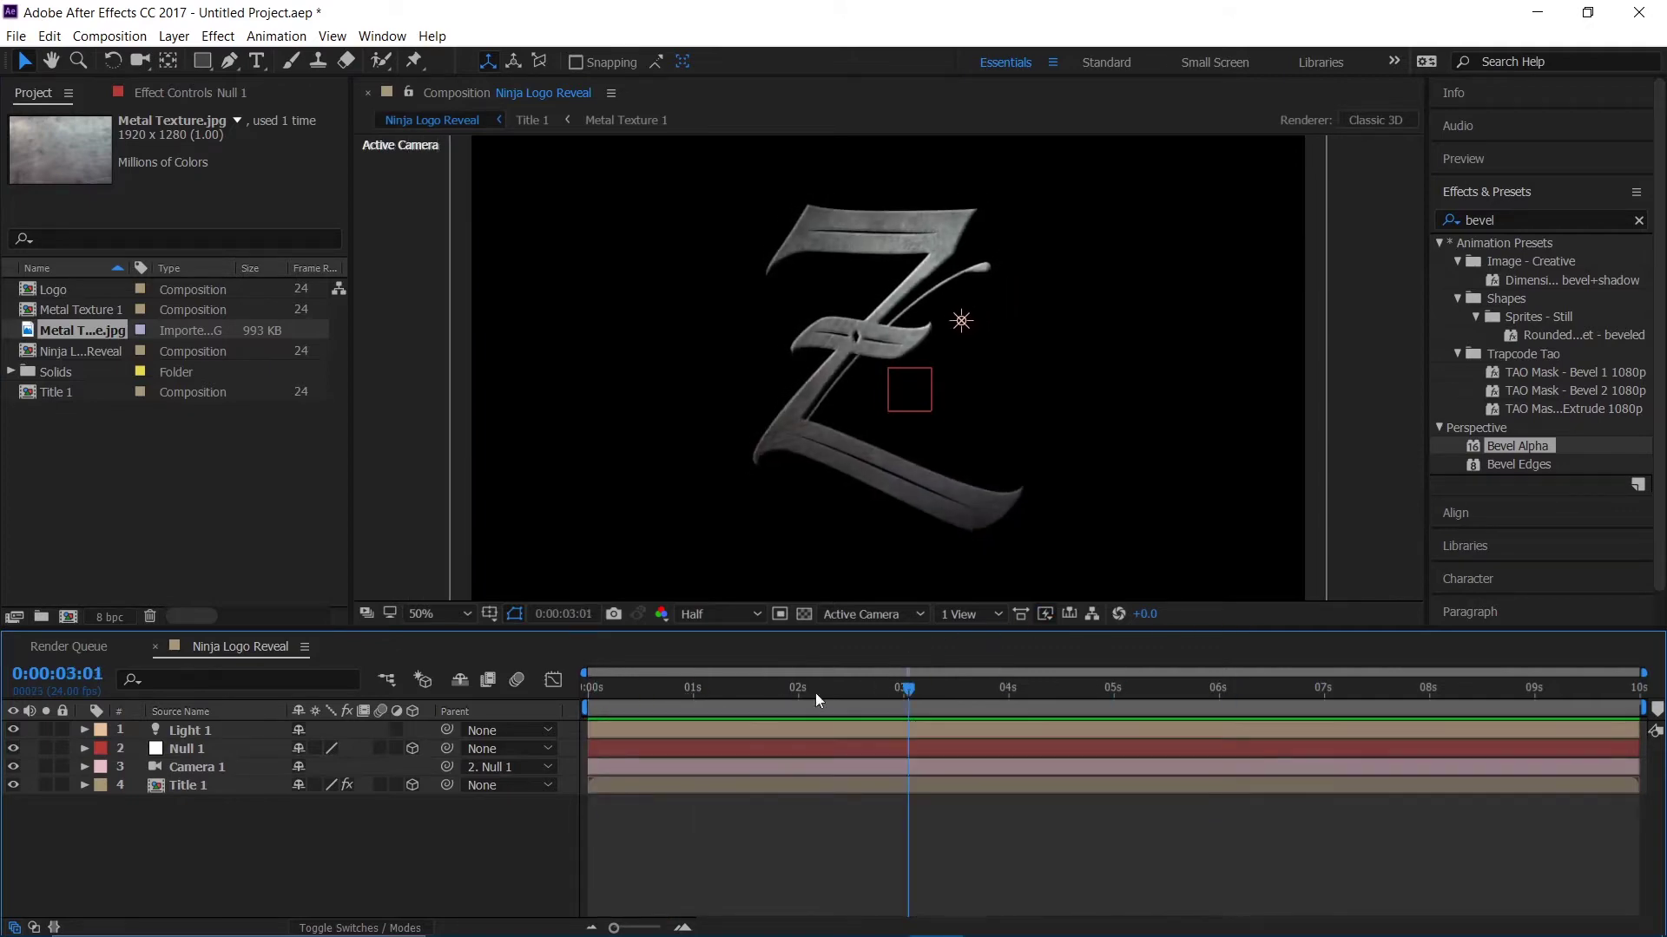
left_click_drag(131, 854, 257, 712)
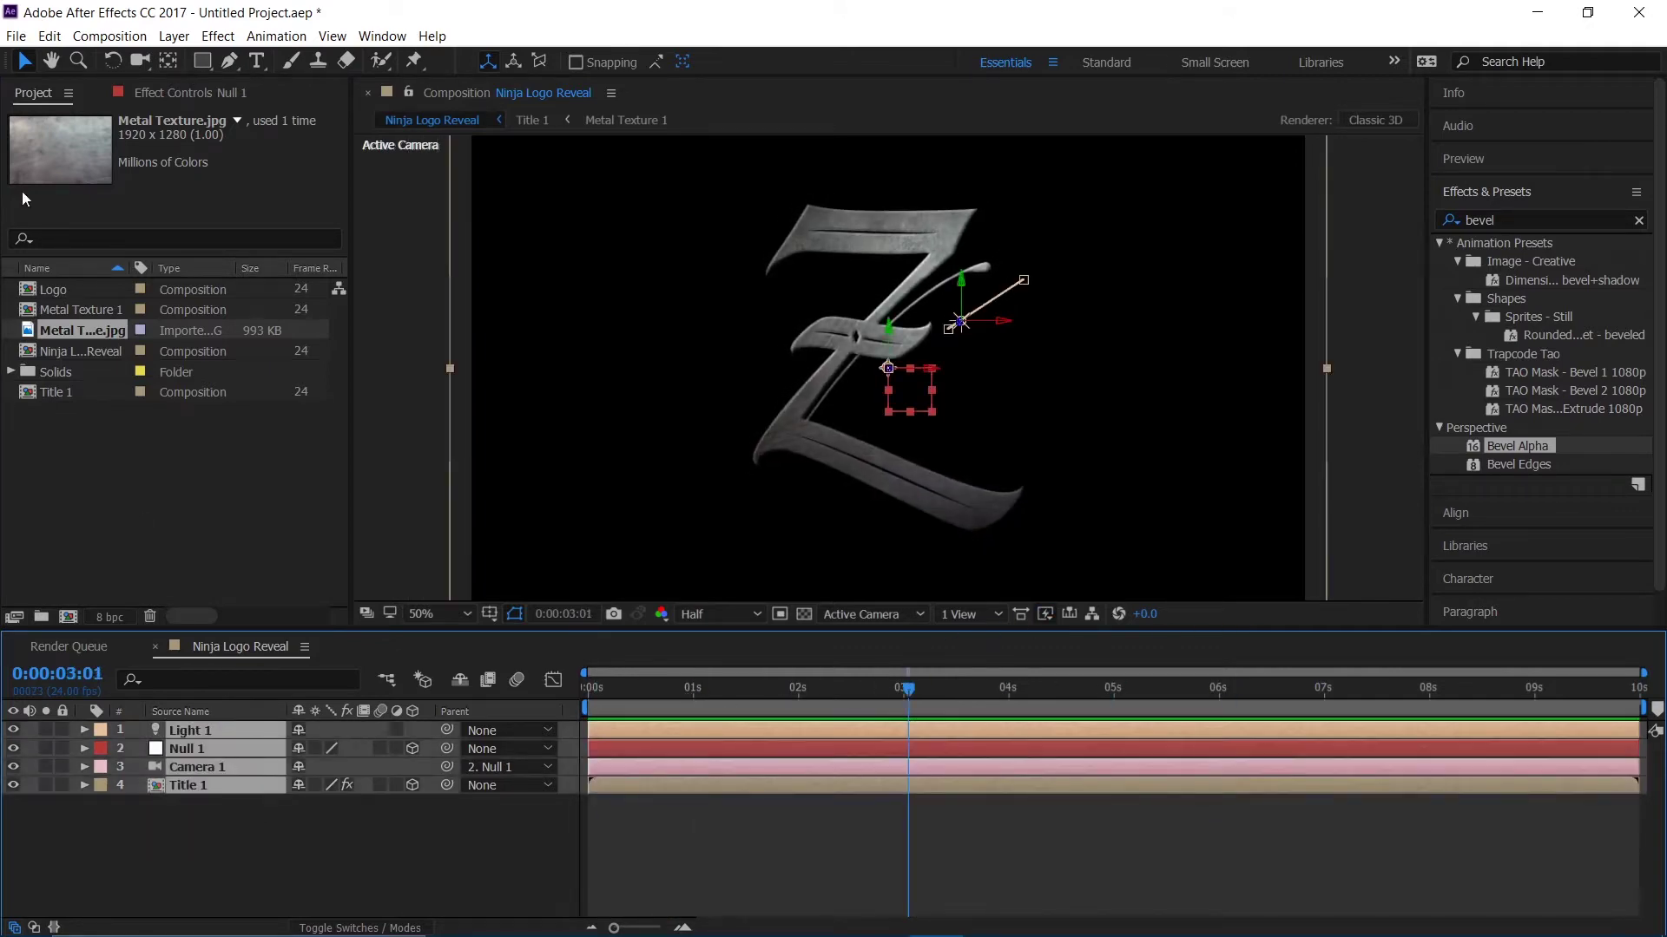
left_click(178, 38)
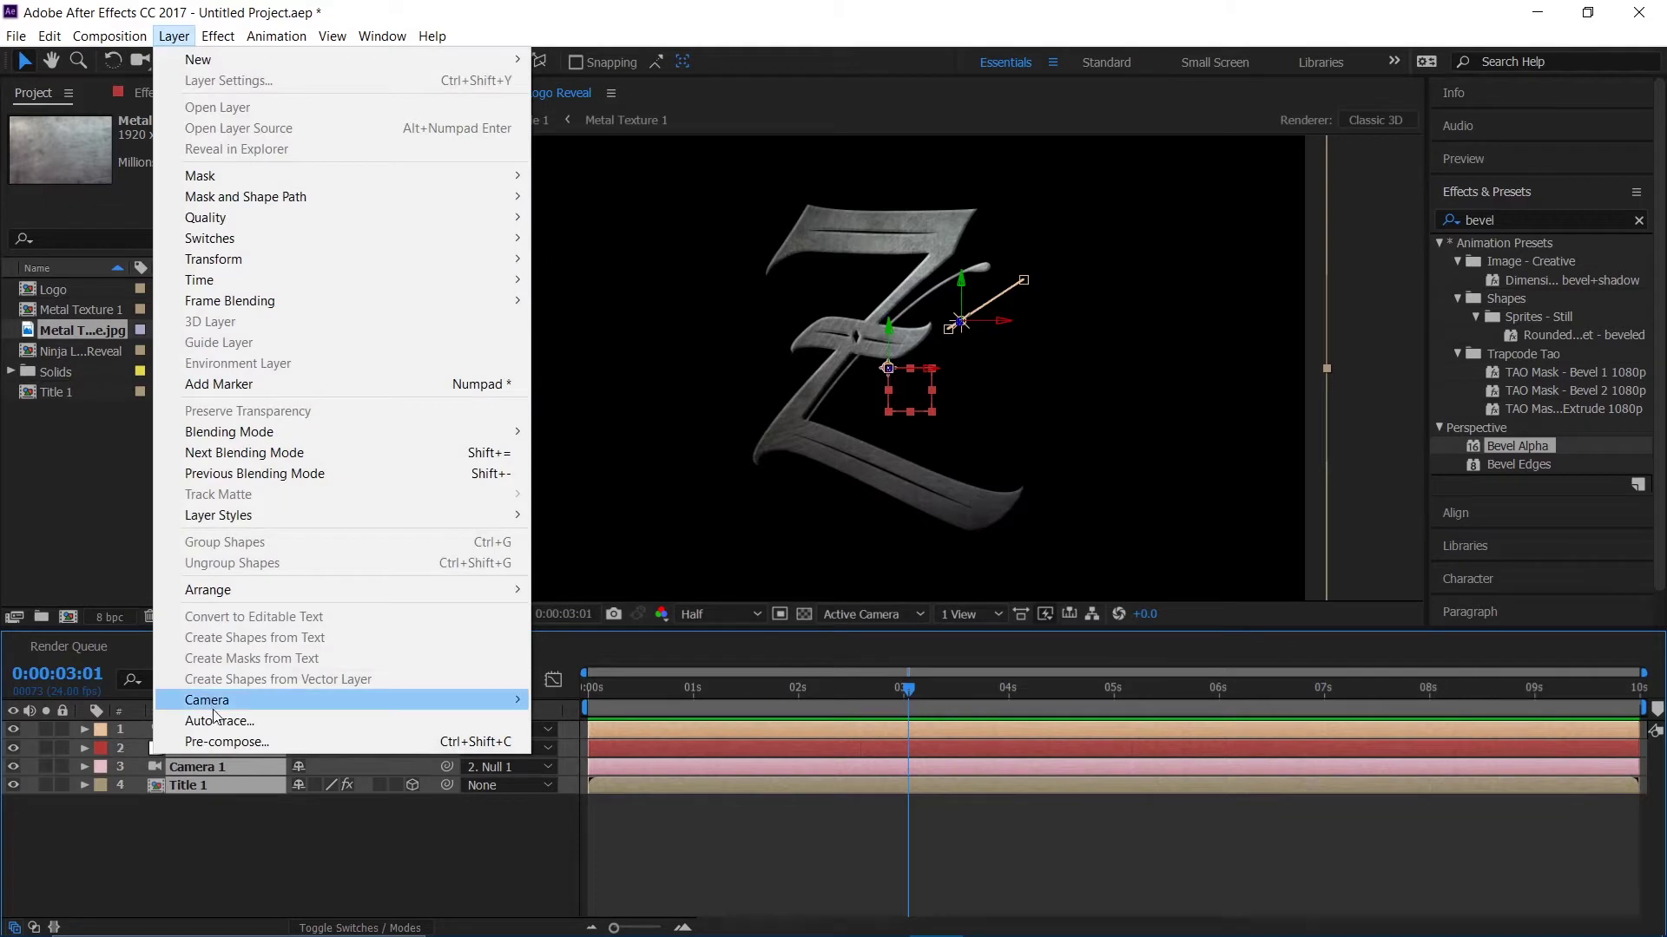
left_click(229, 743)
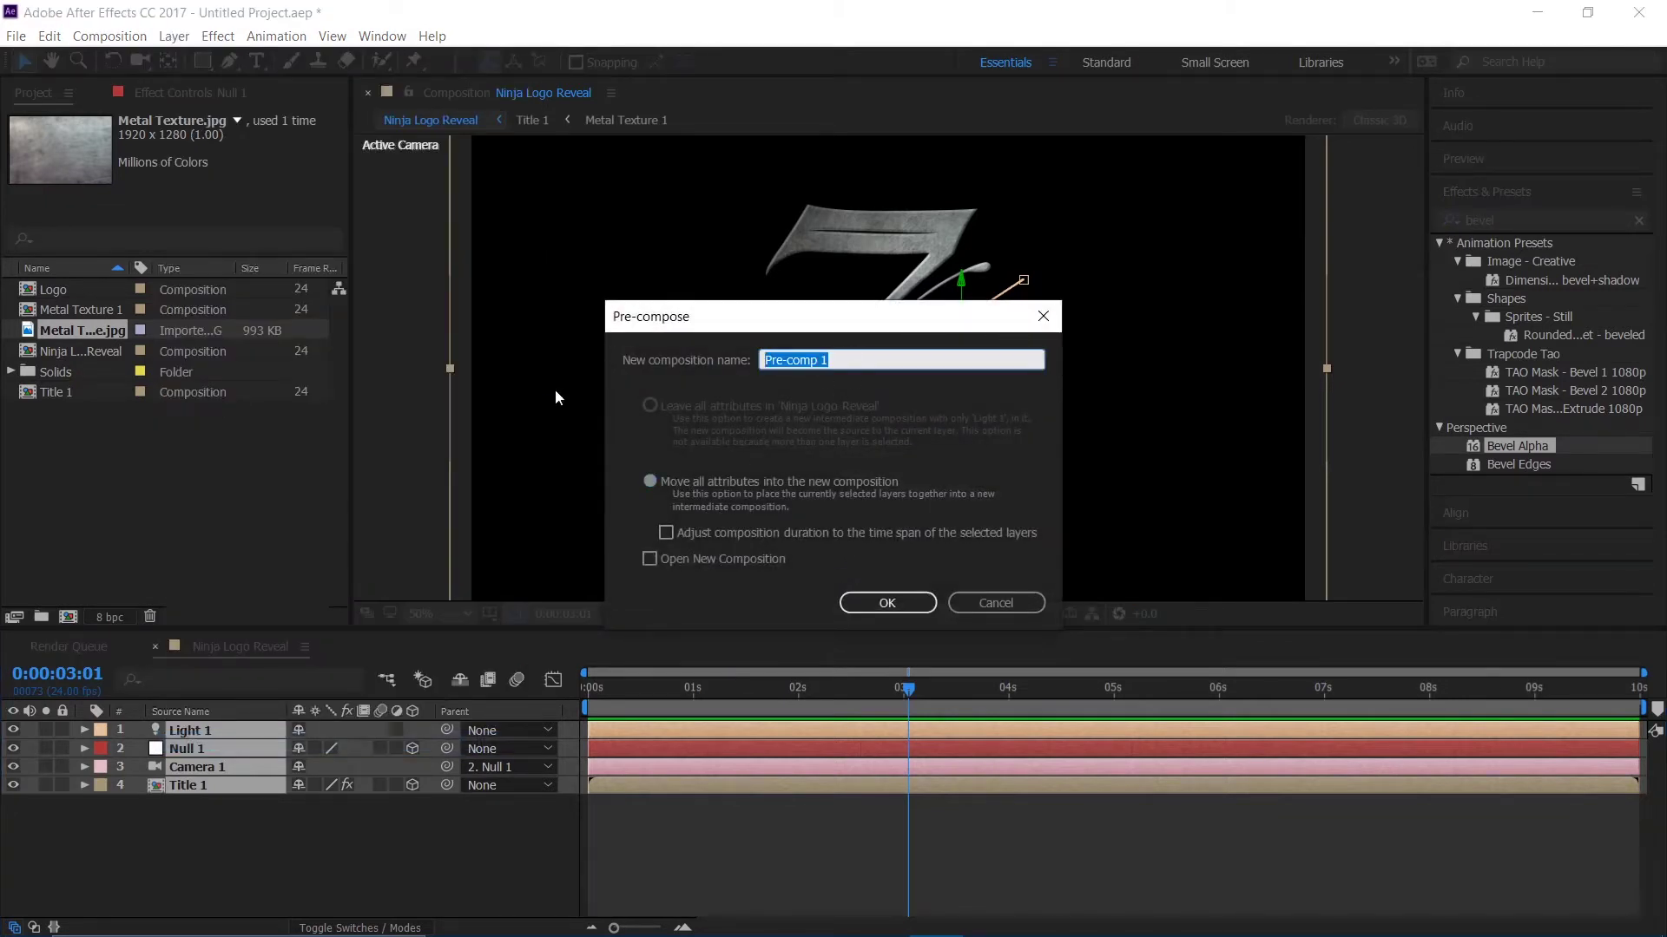
type("Title Animation")
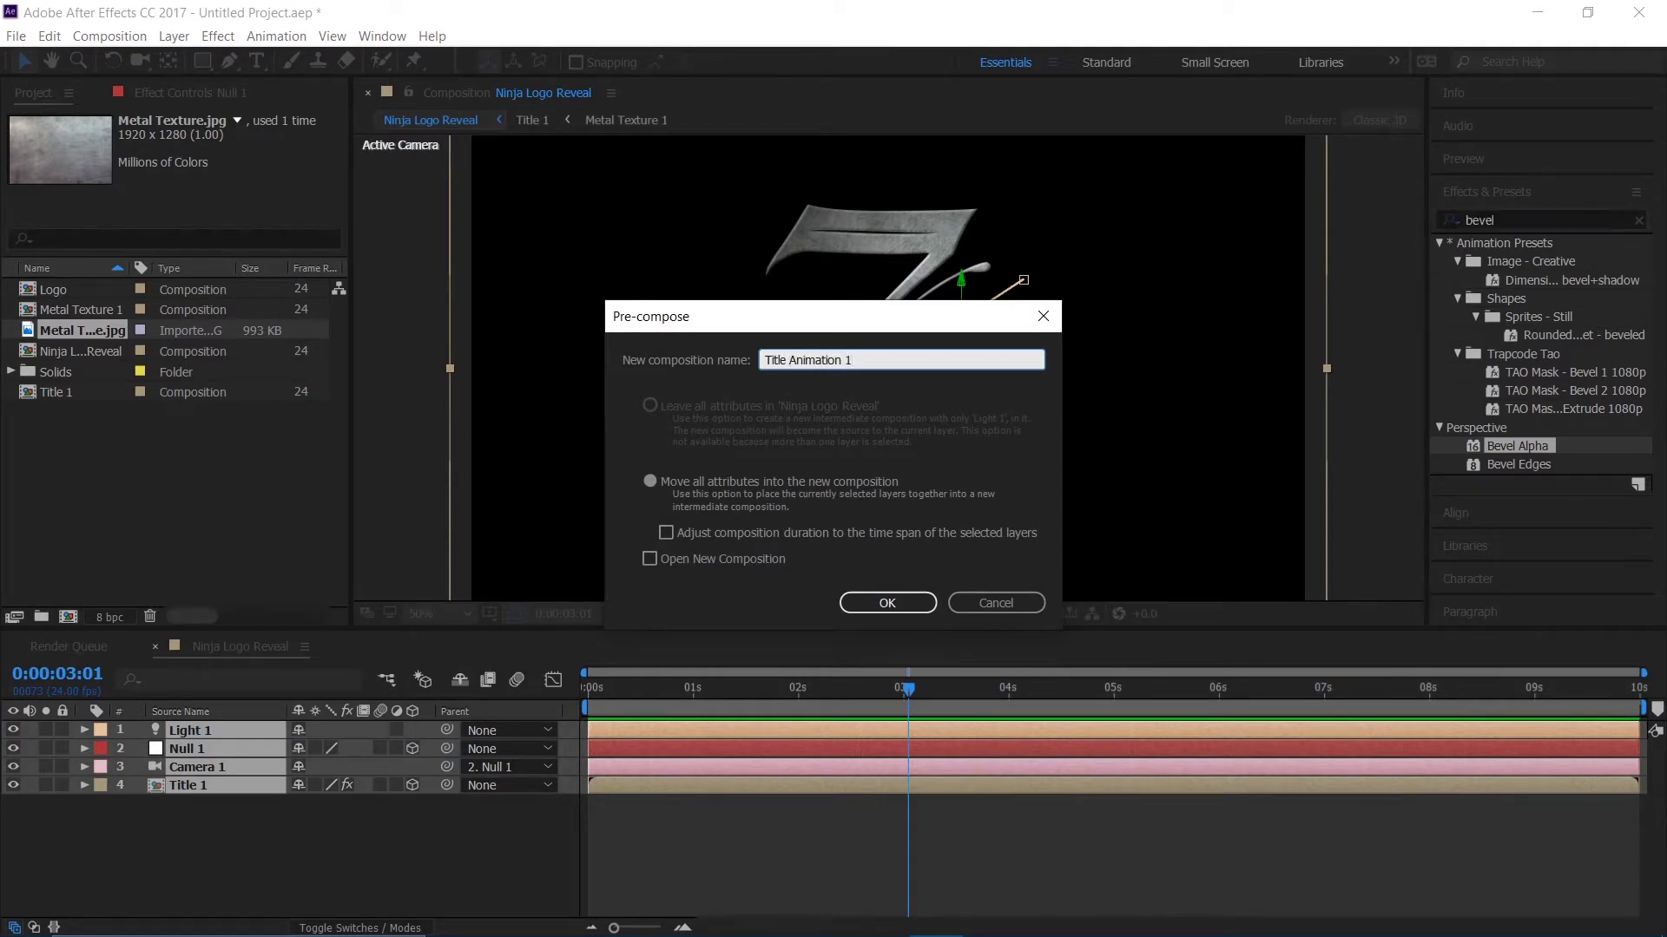
key("Return")
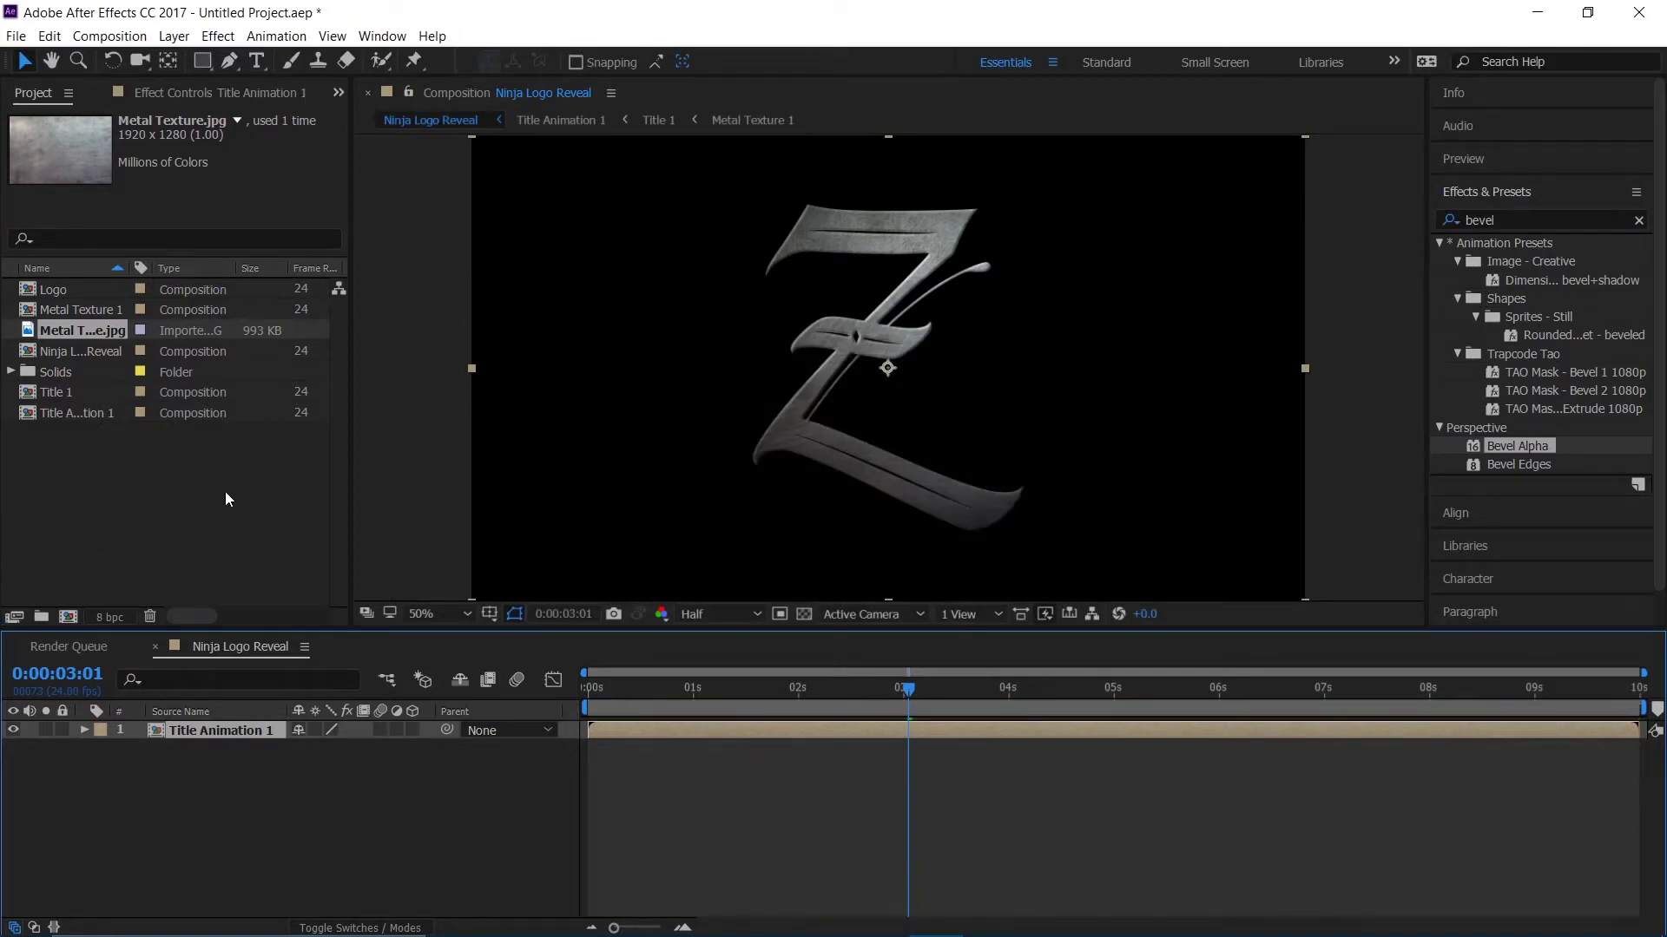
- Add a text layer reading DEVIL in the Devil Breeze font with the Demi style
left_click(256, 61)
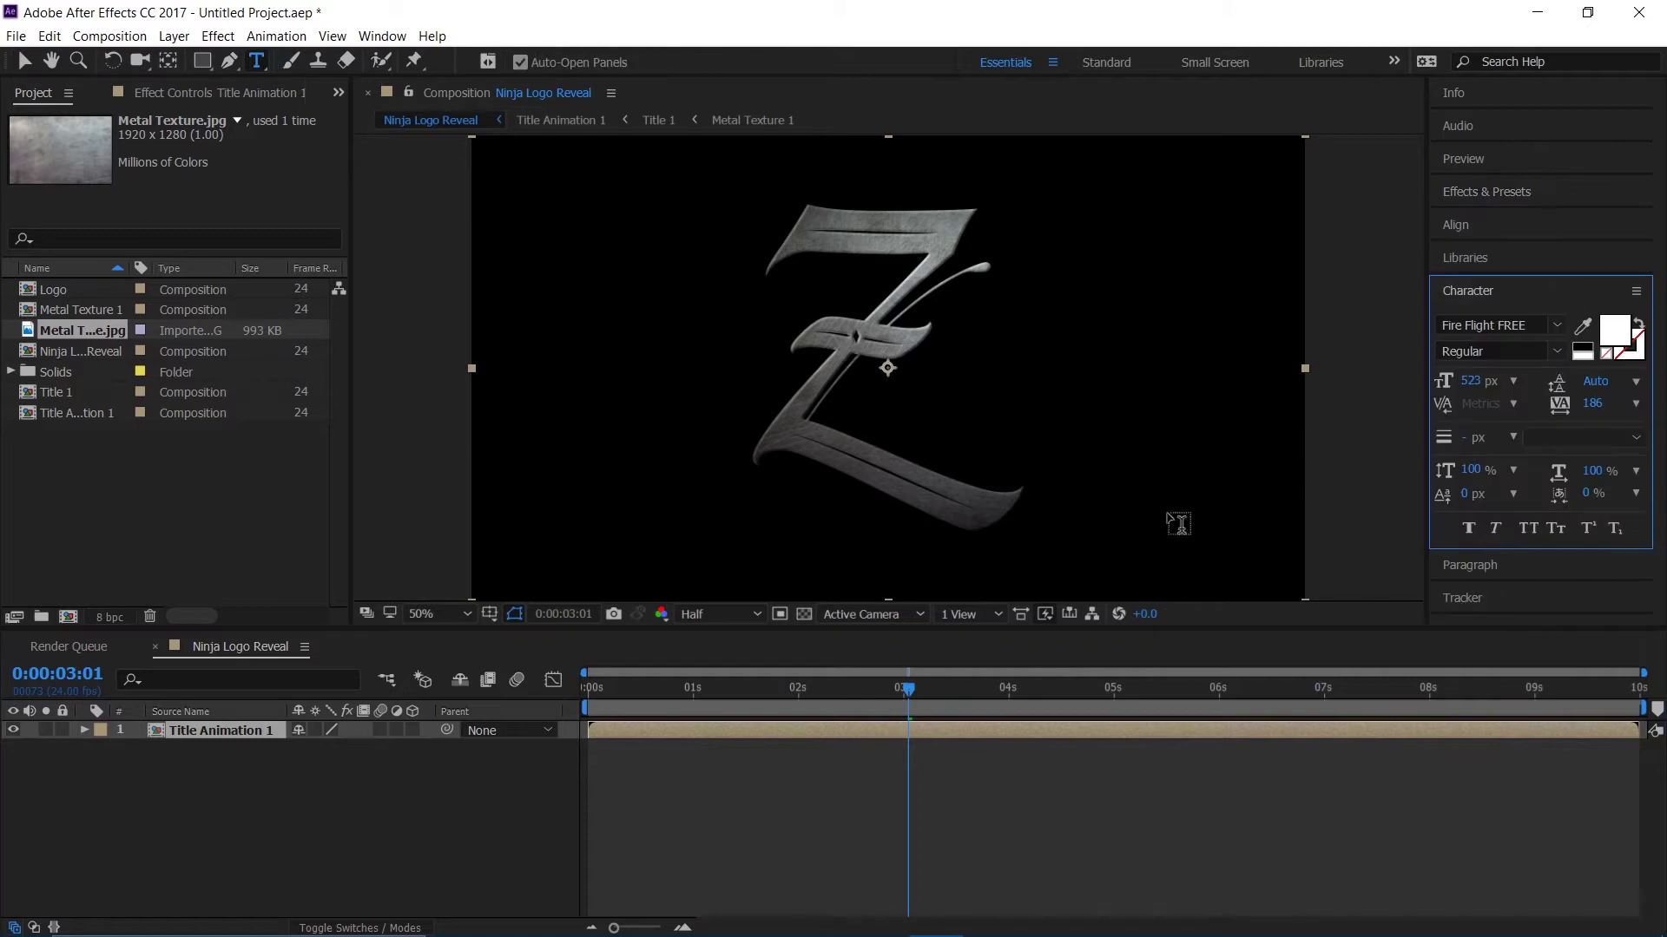
left_click(1501, 323)
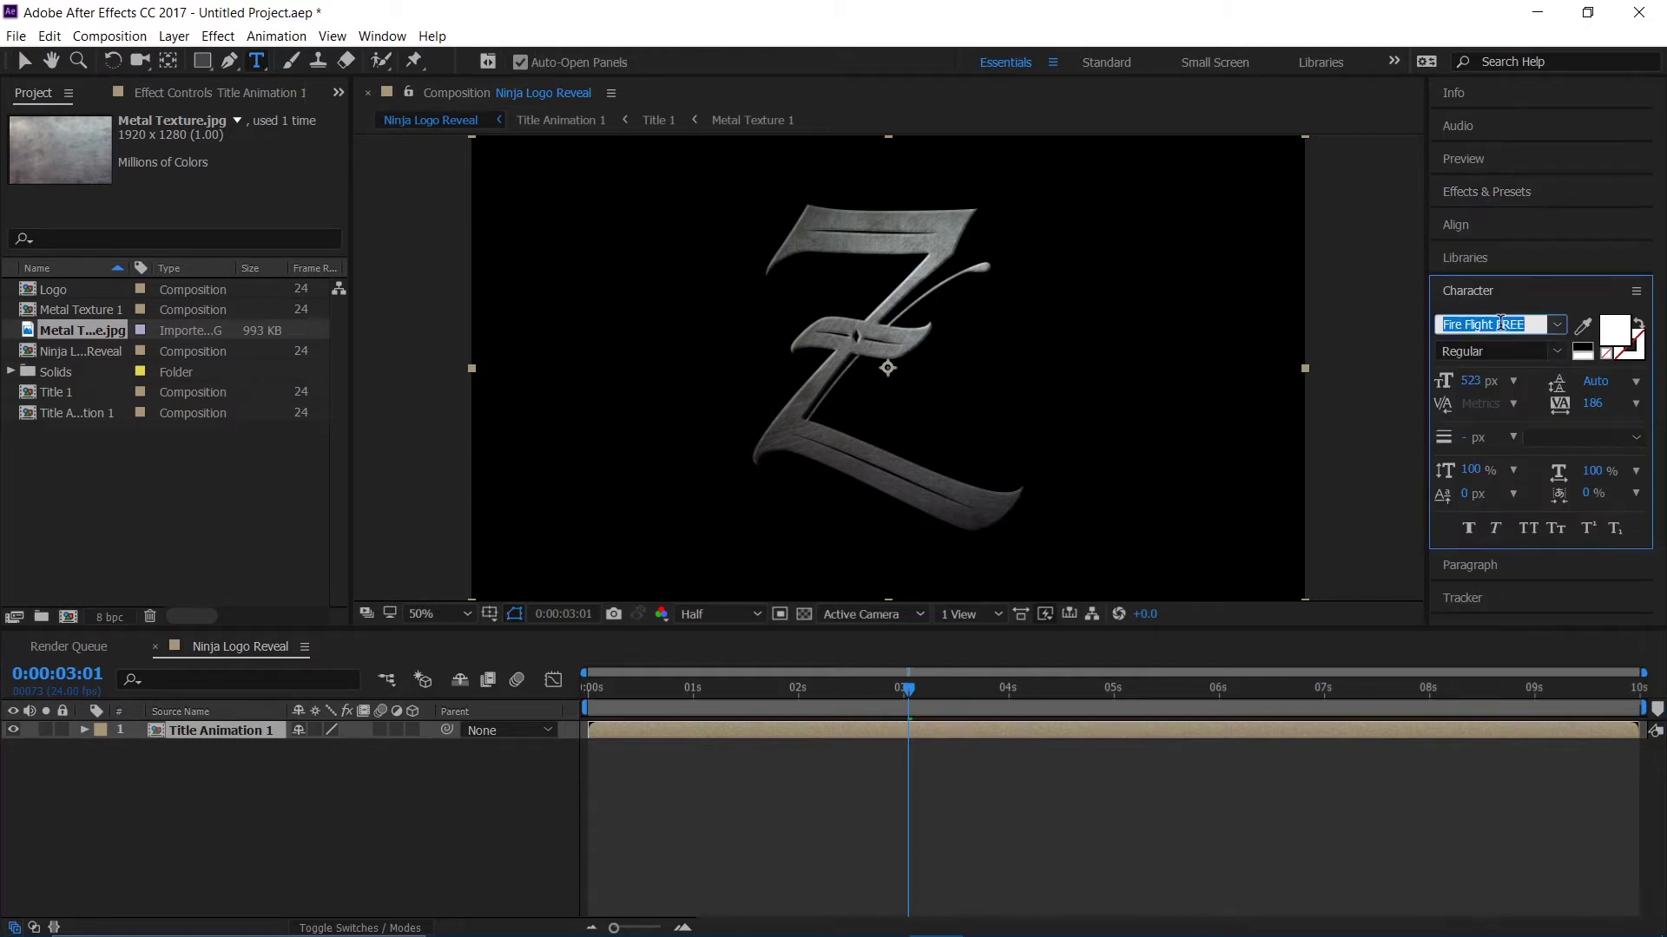
type("Devil Breeze")
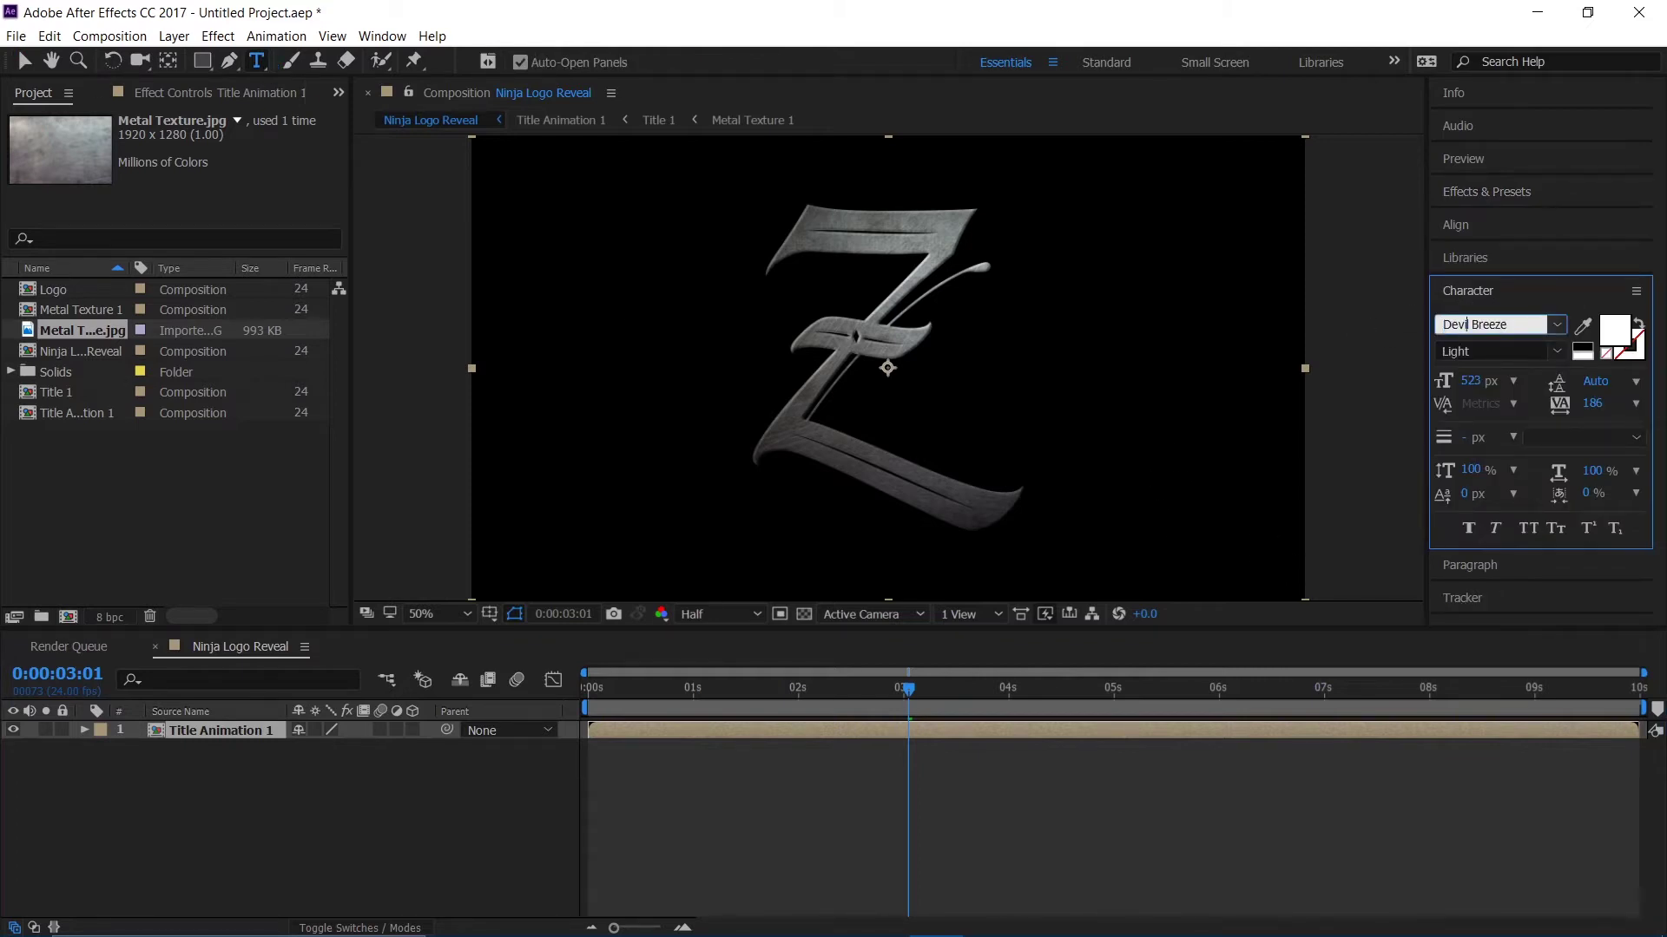
key("Return")
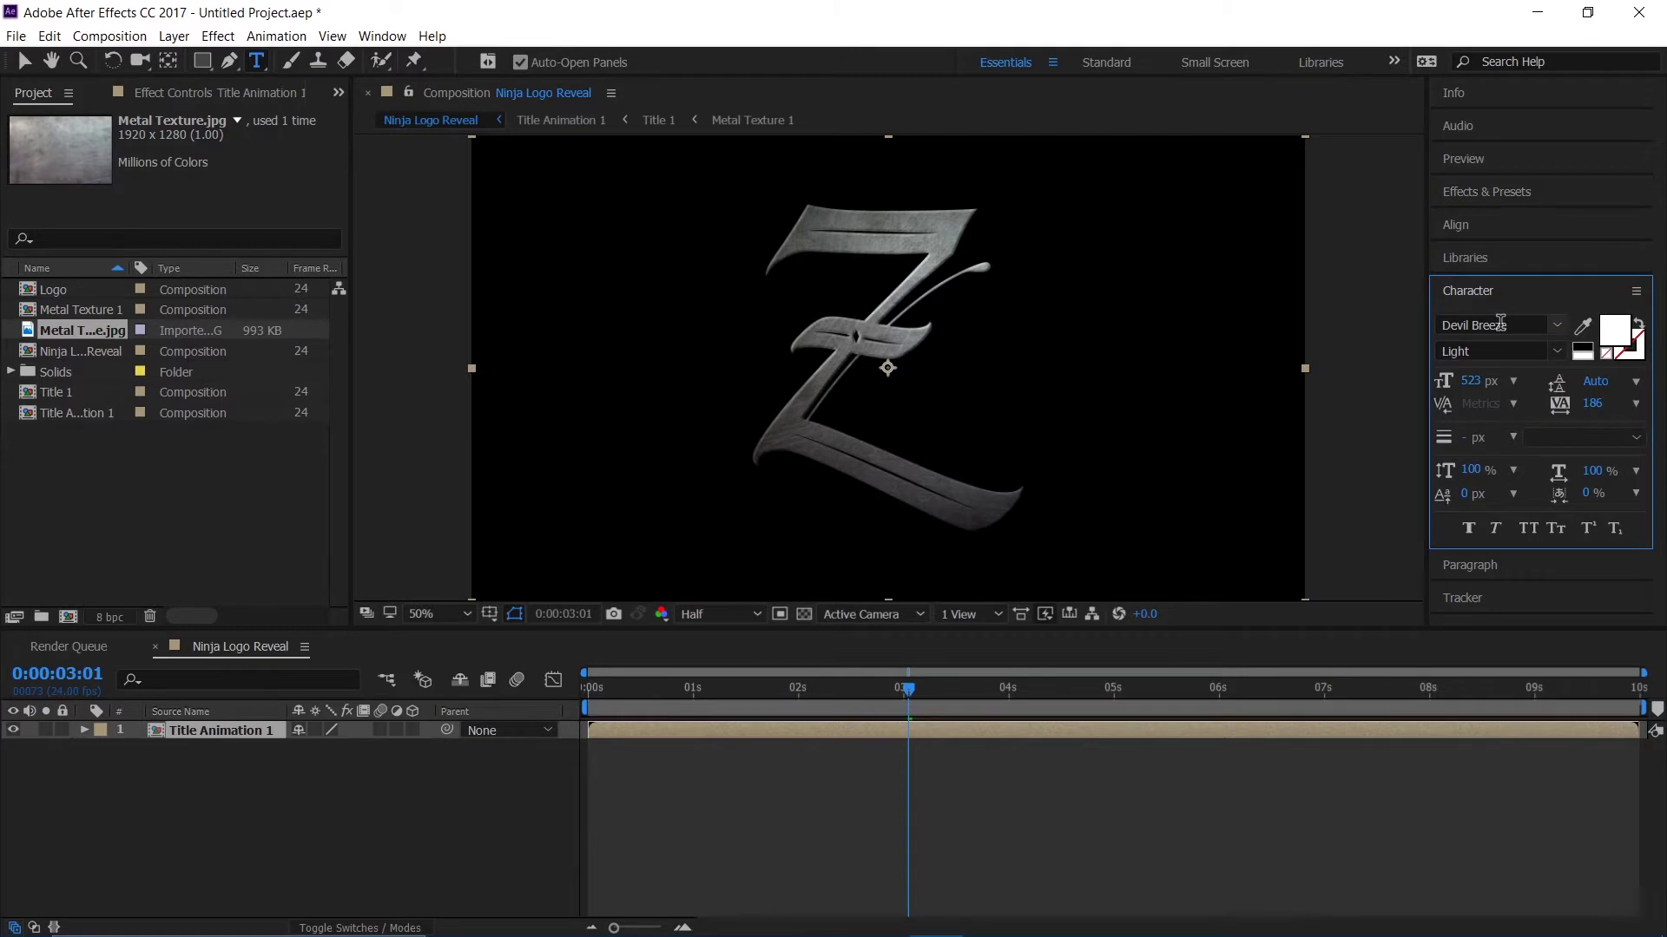
left_click(1558, 351)
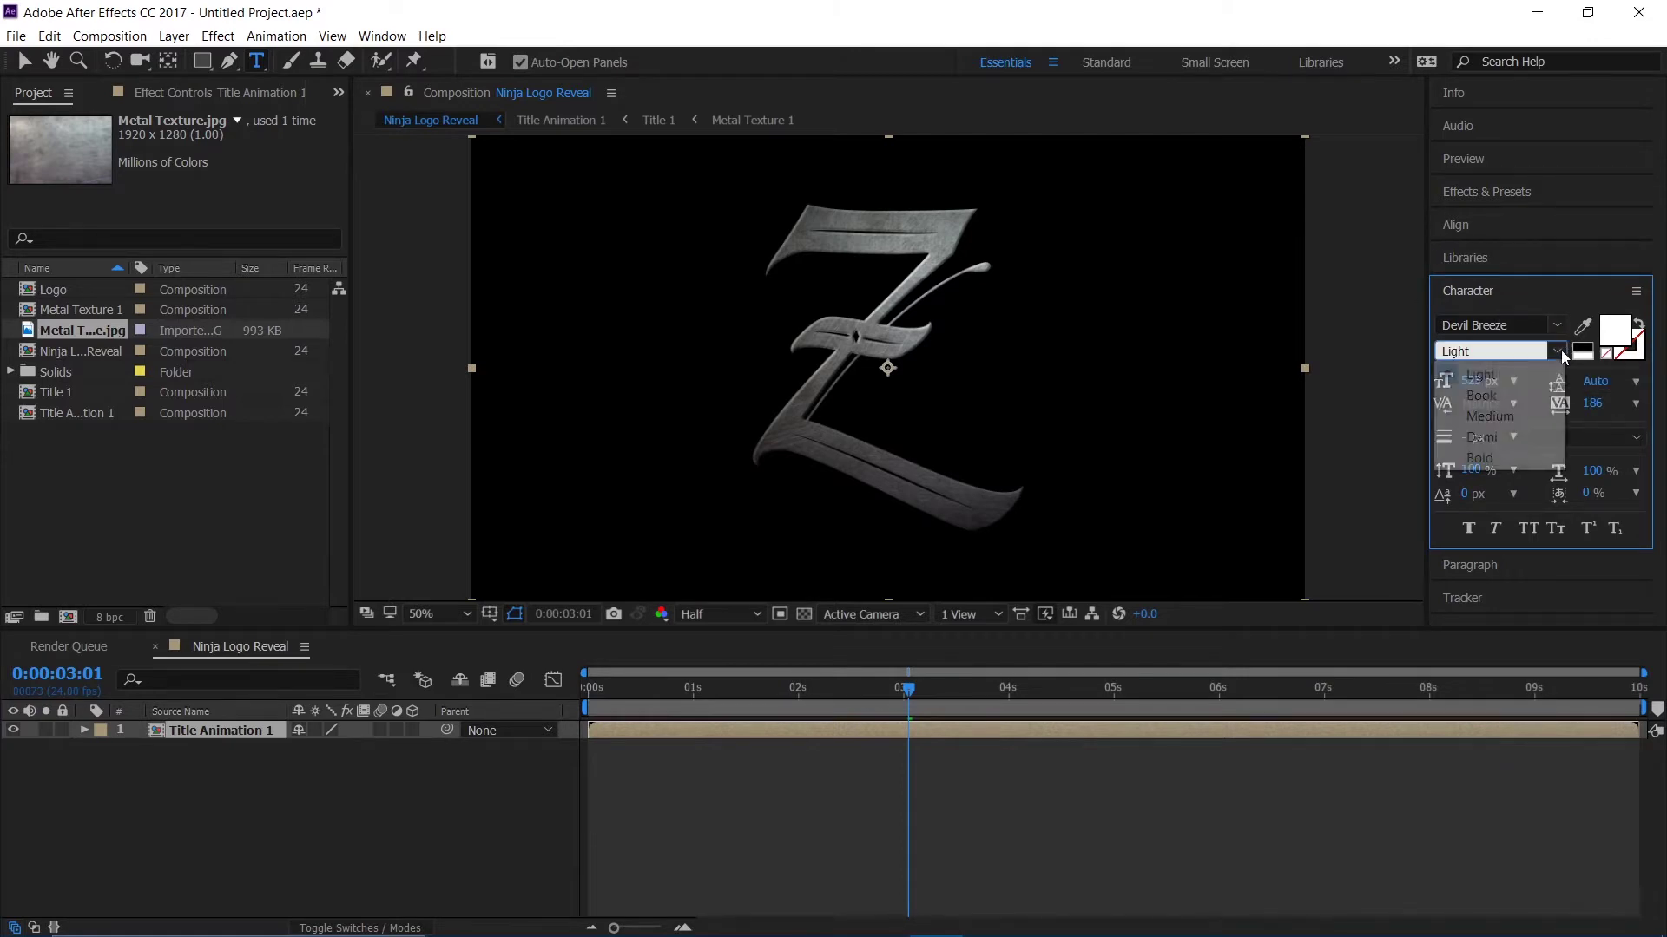
left_click(1507, 439)
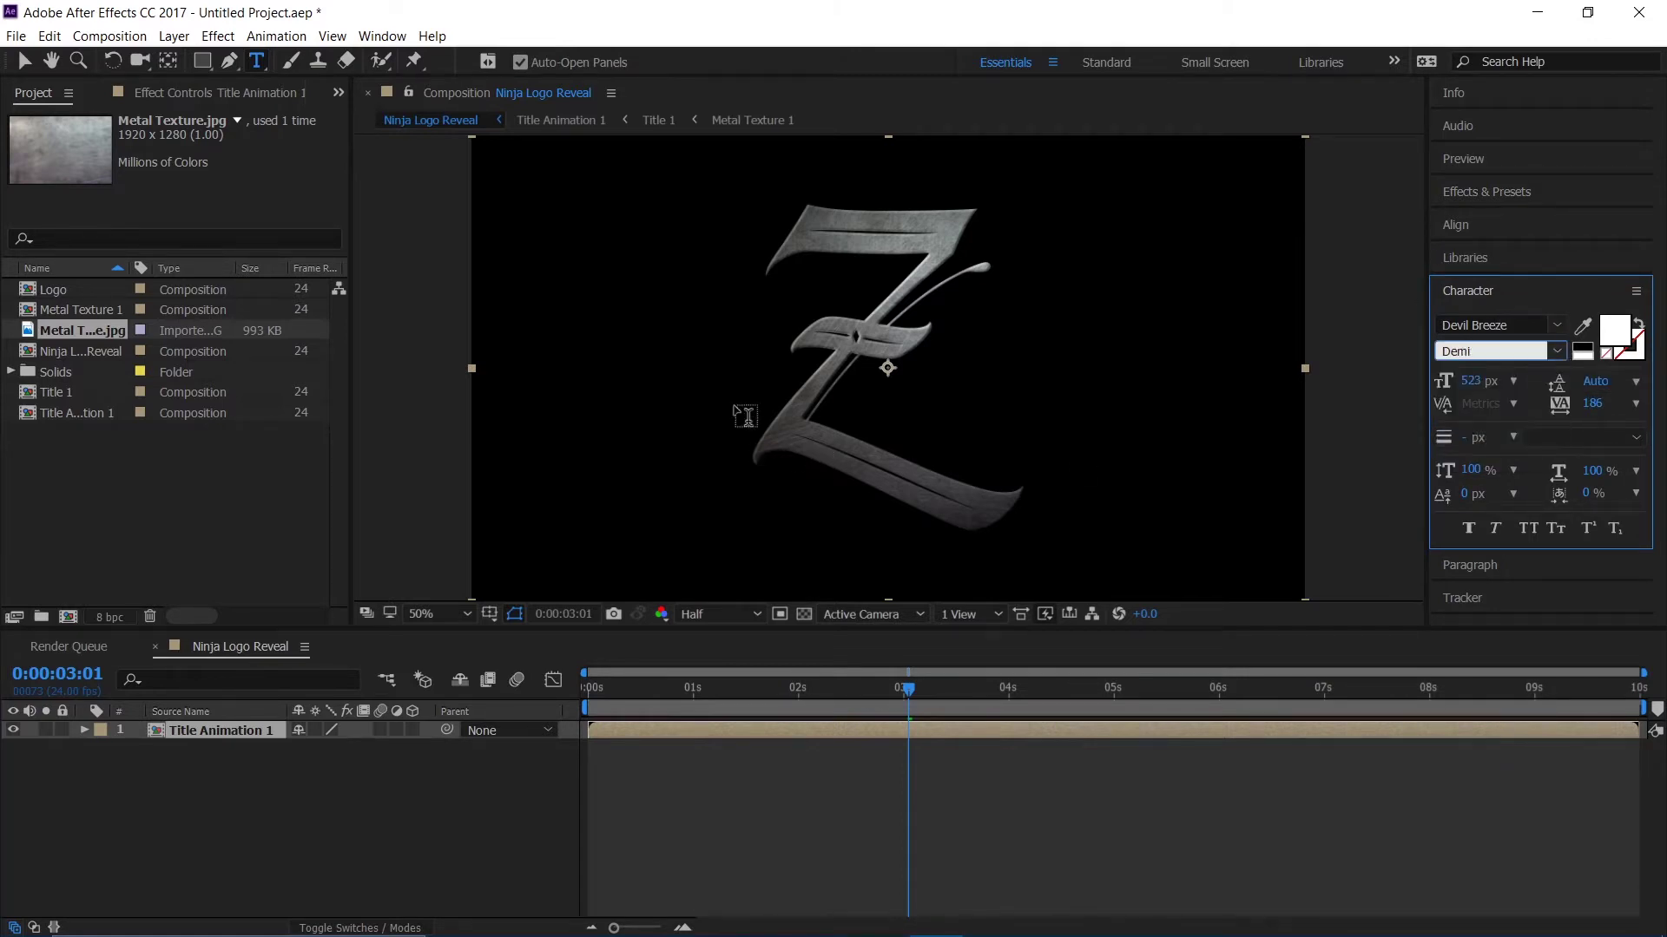
left_click(573, 373)
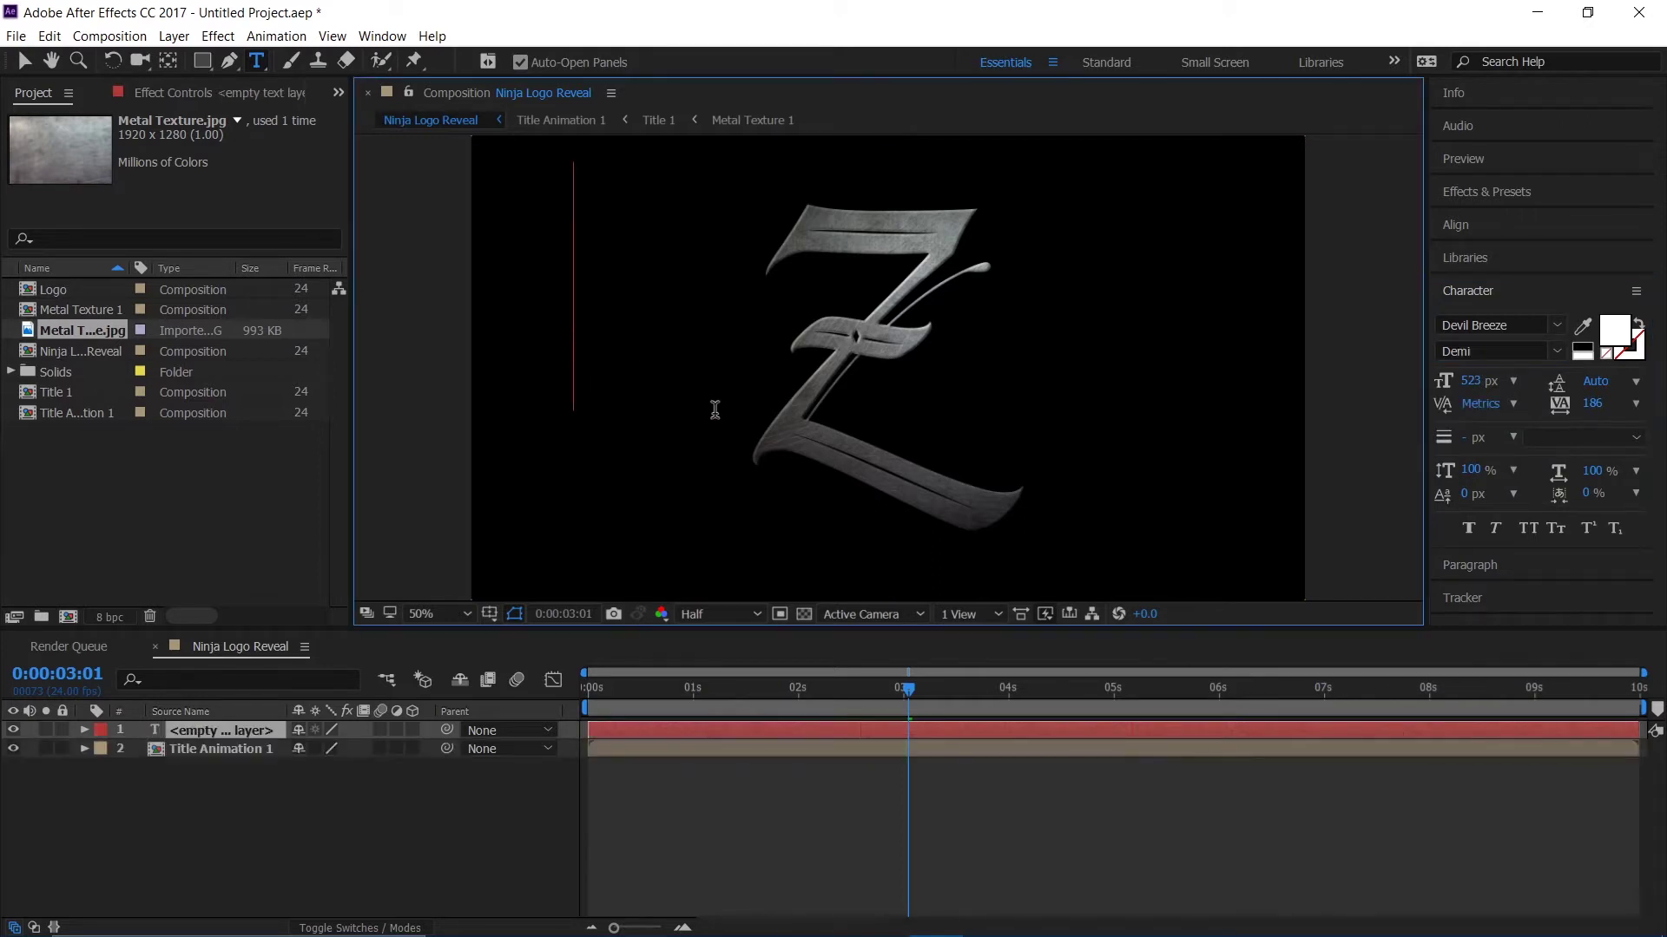
type("DEVIL")
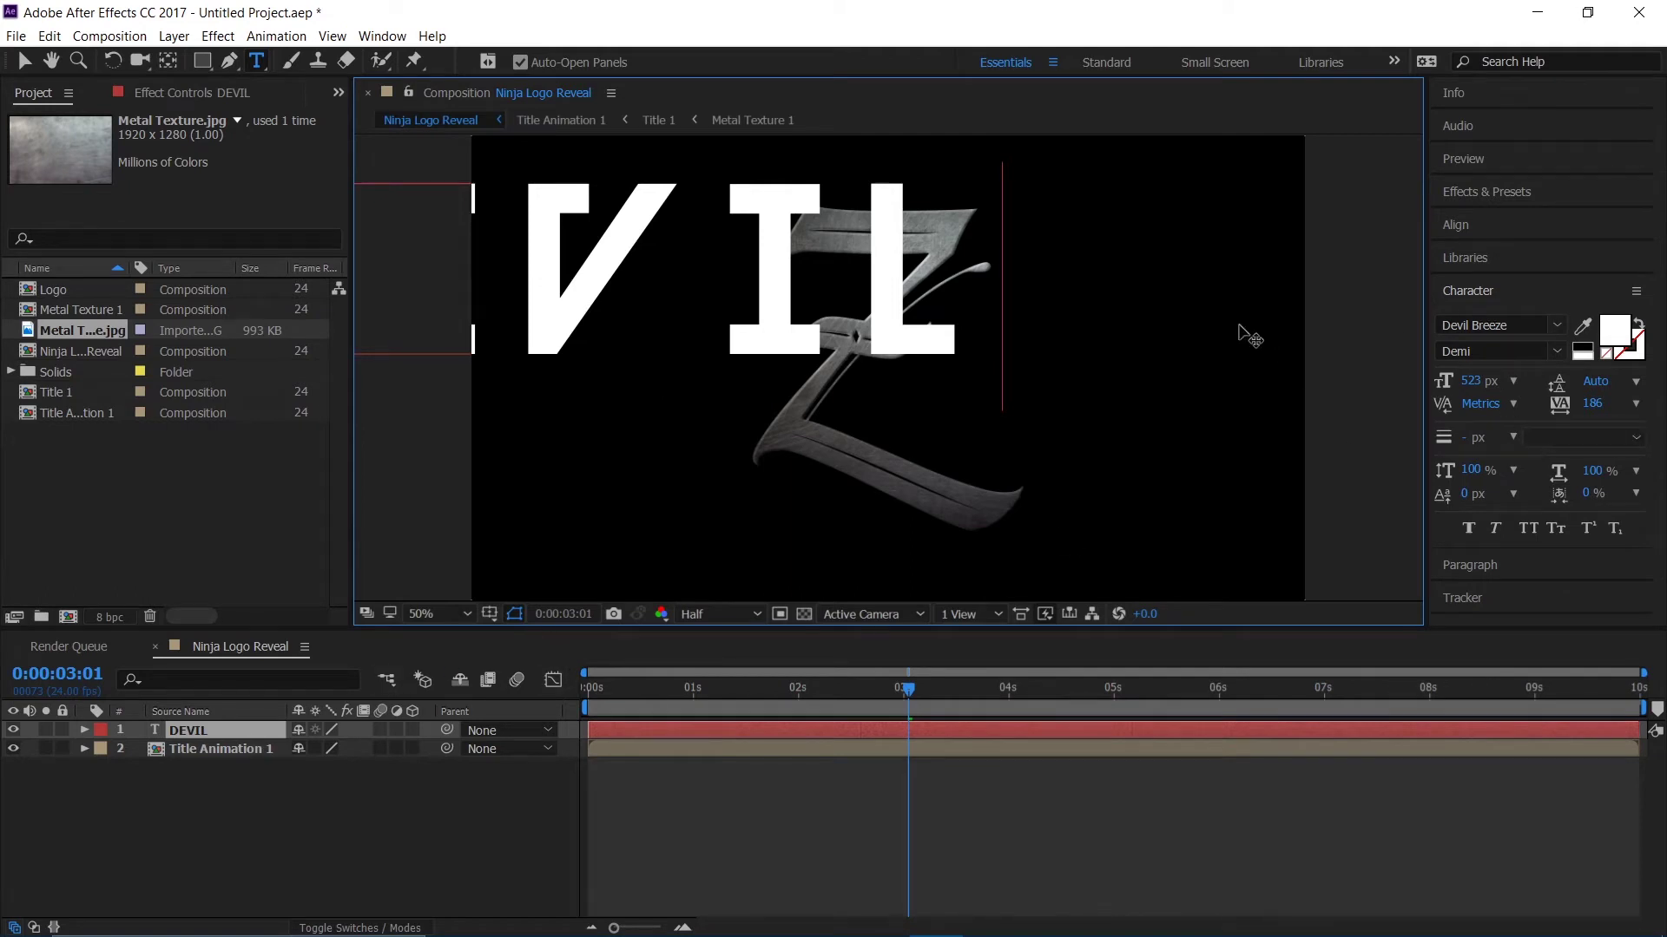
- Set the whole DEVIL text to a font size of 414 px and a tracking of 61
key("ctrl+a")
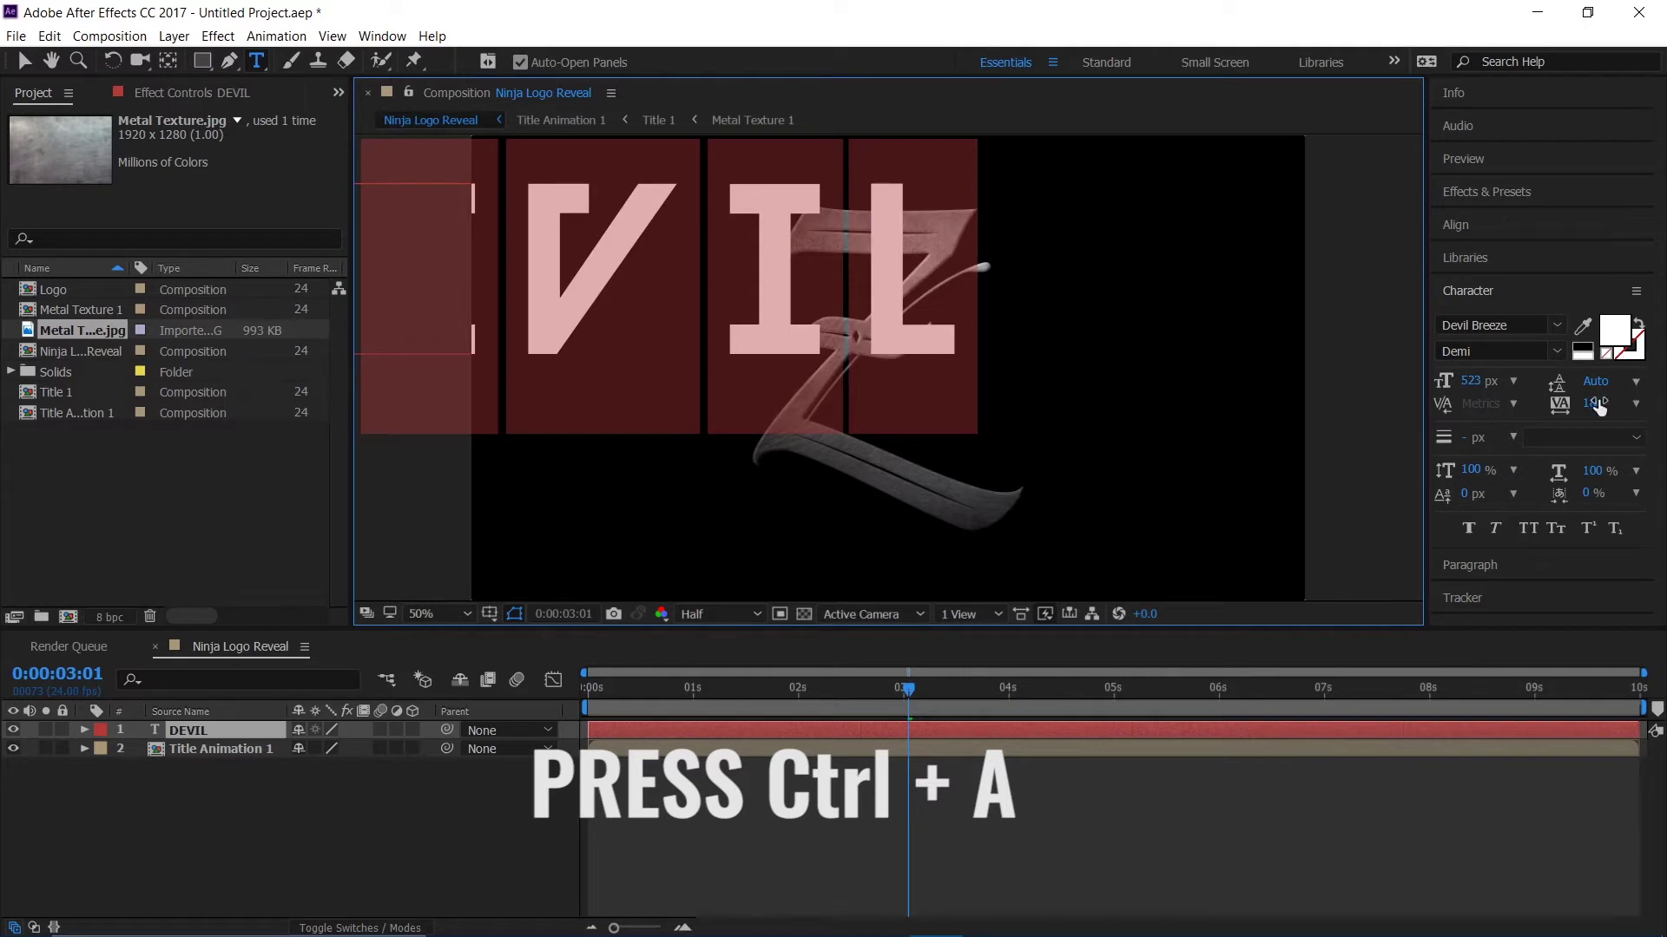
left_click(1596, 402)
type("0")
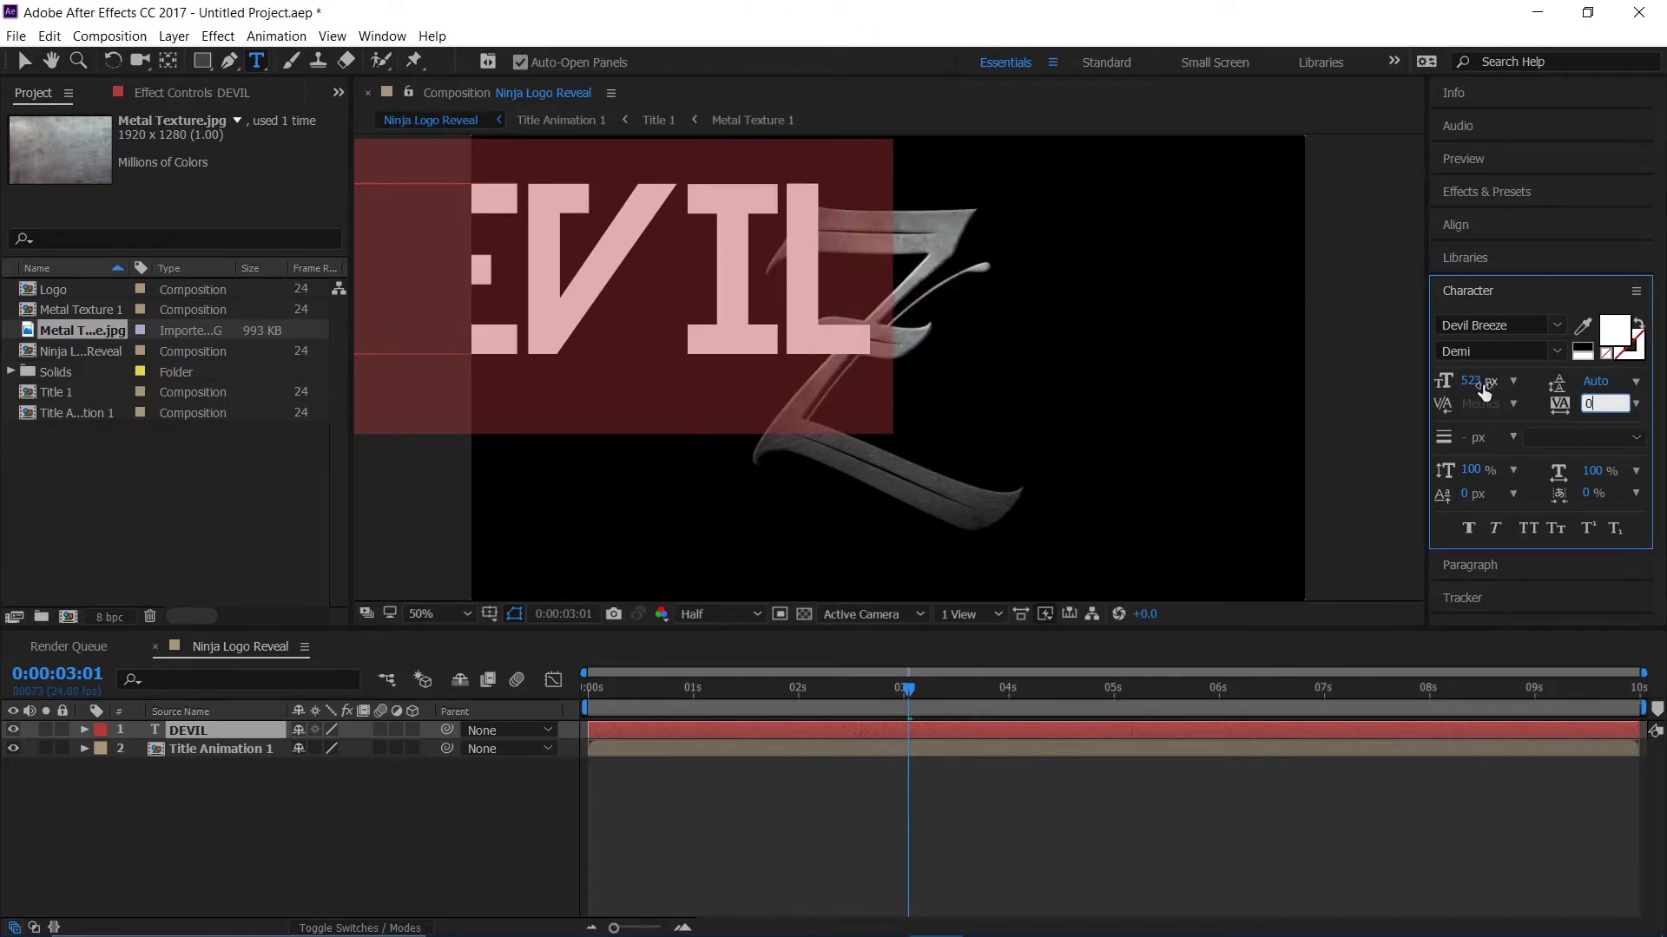
left_click_drag(1484, 388, 1389, 416)
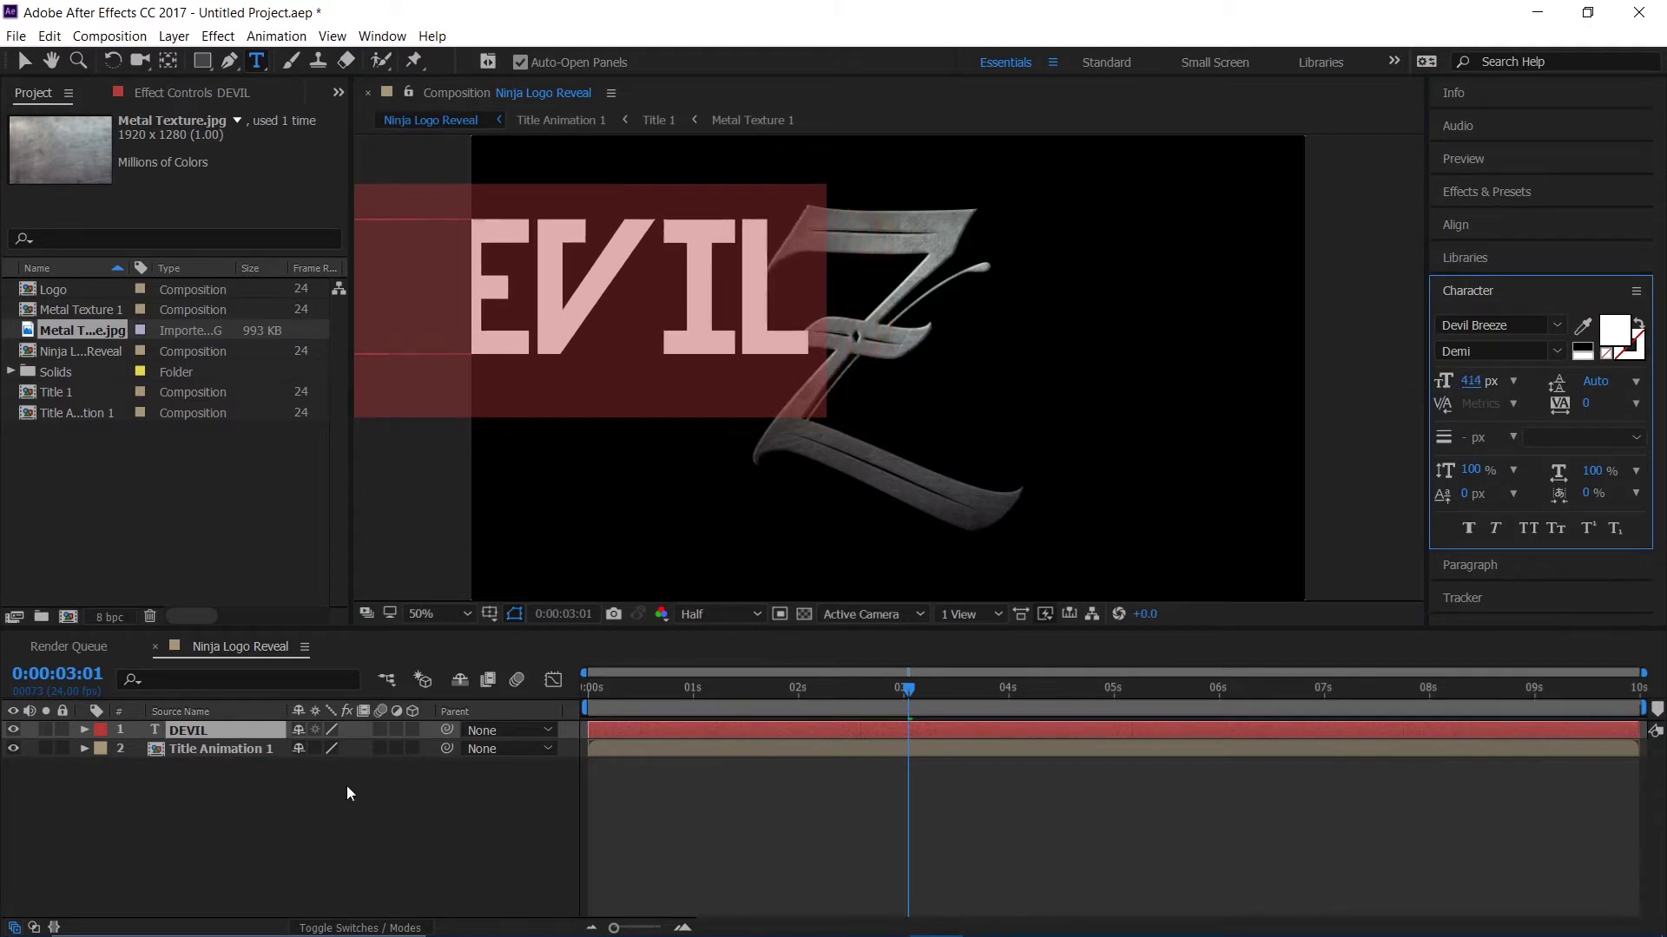
left_click_drag(1590, 402, 1658, 410)
left_click(216, 789)
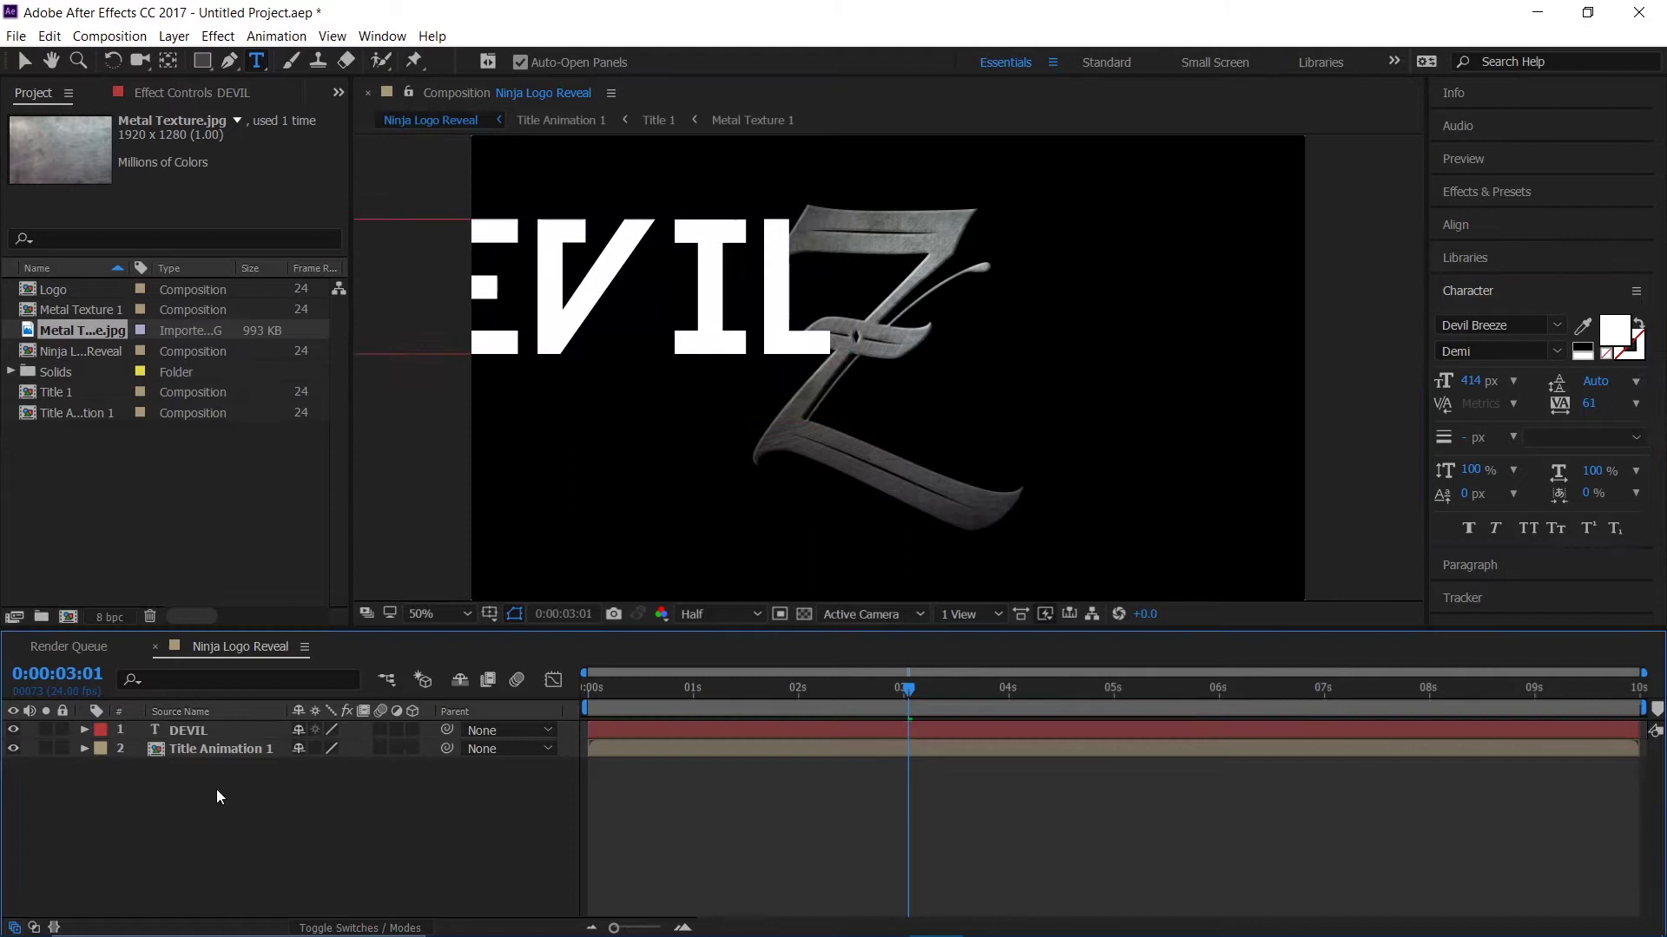
- Center the DEVIL text layer horizontally and vertically in the composition
left_click(212, 743)
left_click(180, 733)
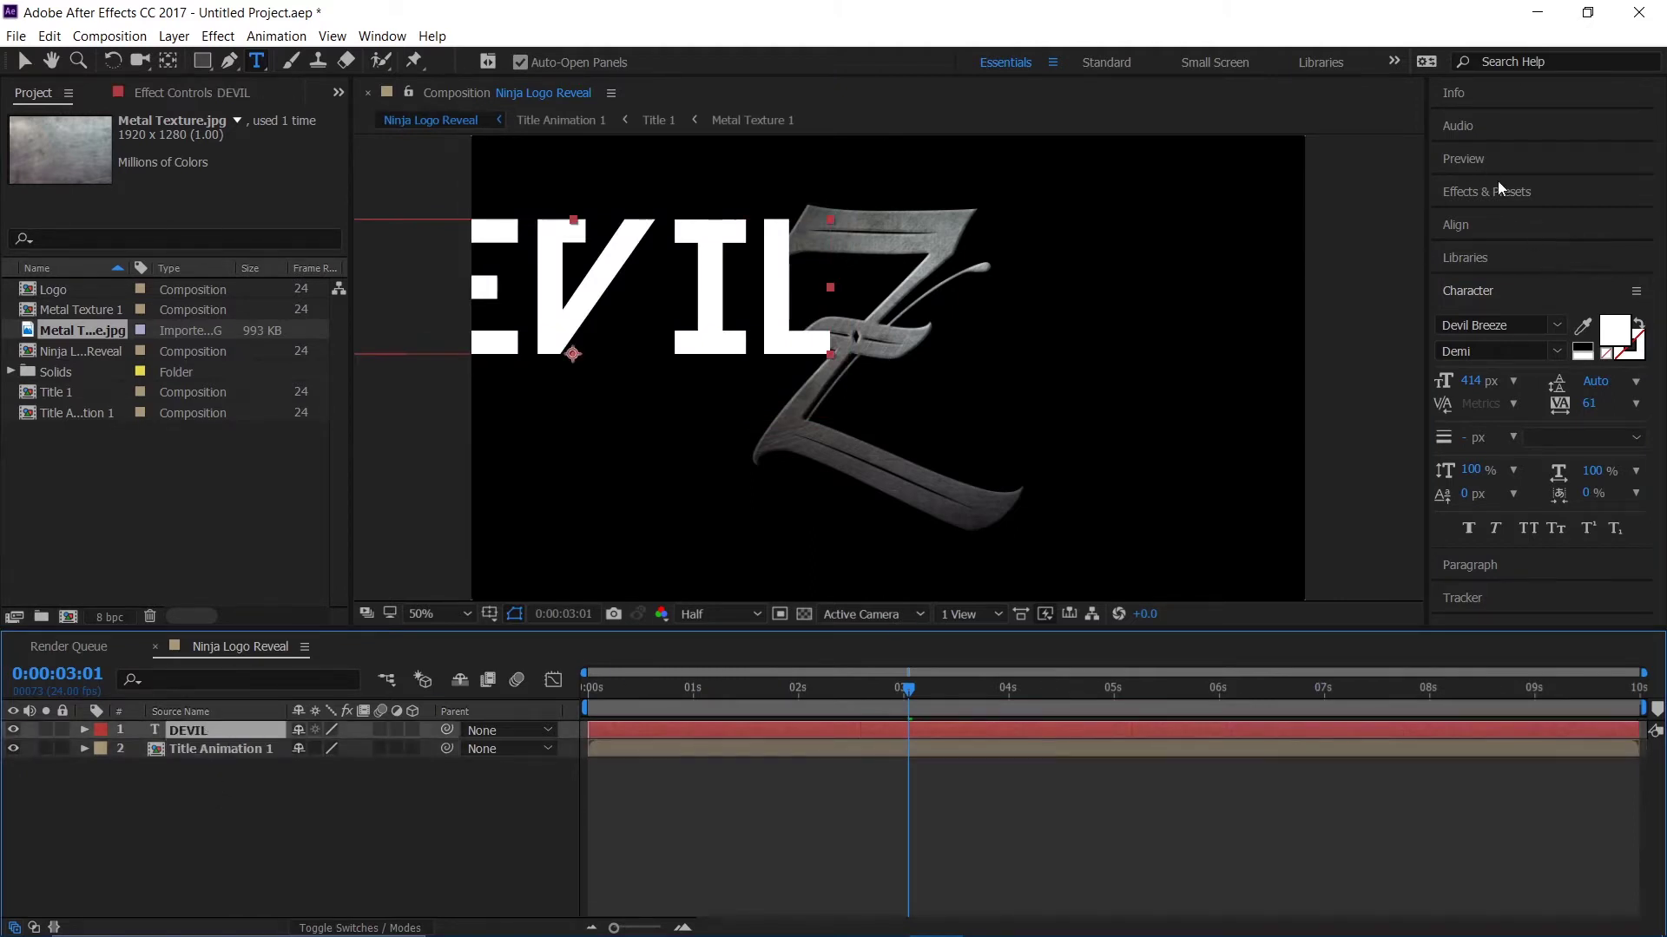
left_click(1507, 226)
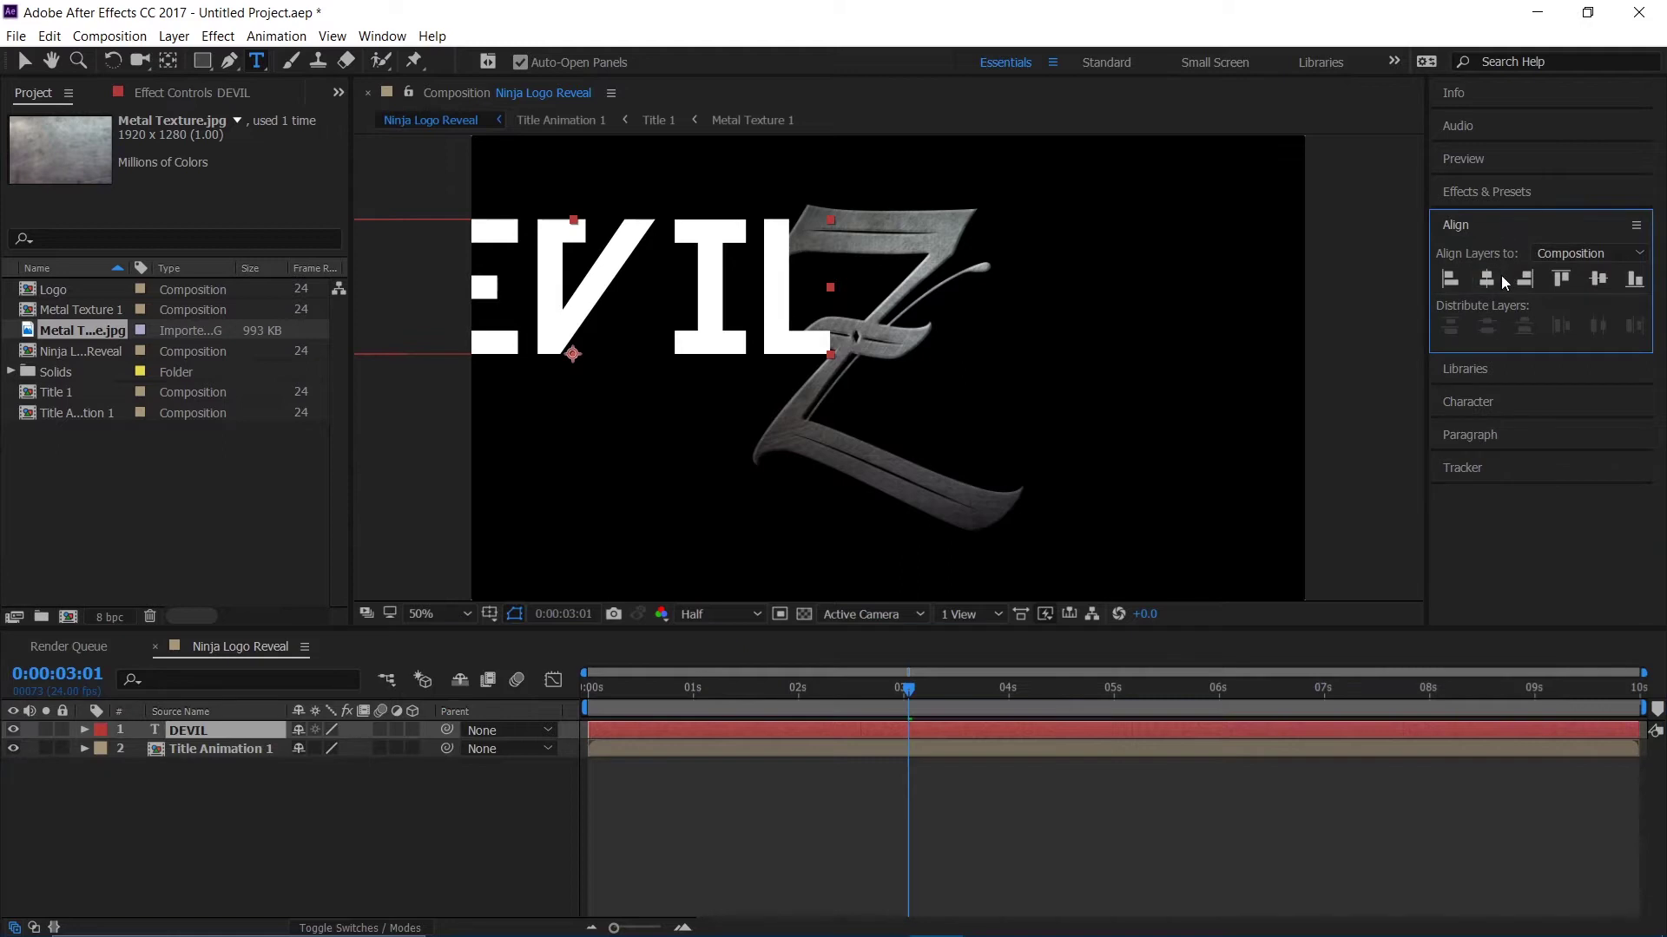
left_click(1487, 278)
left_click(1598, 279)
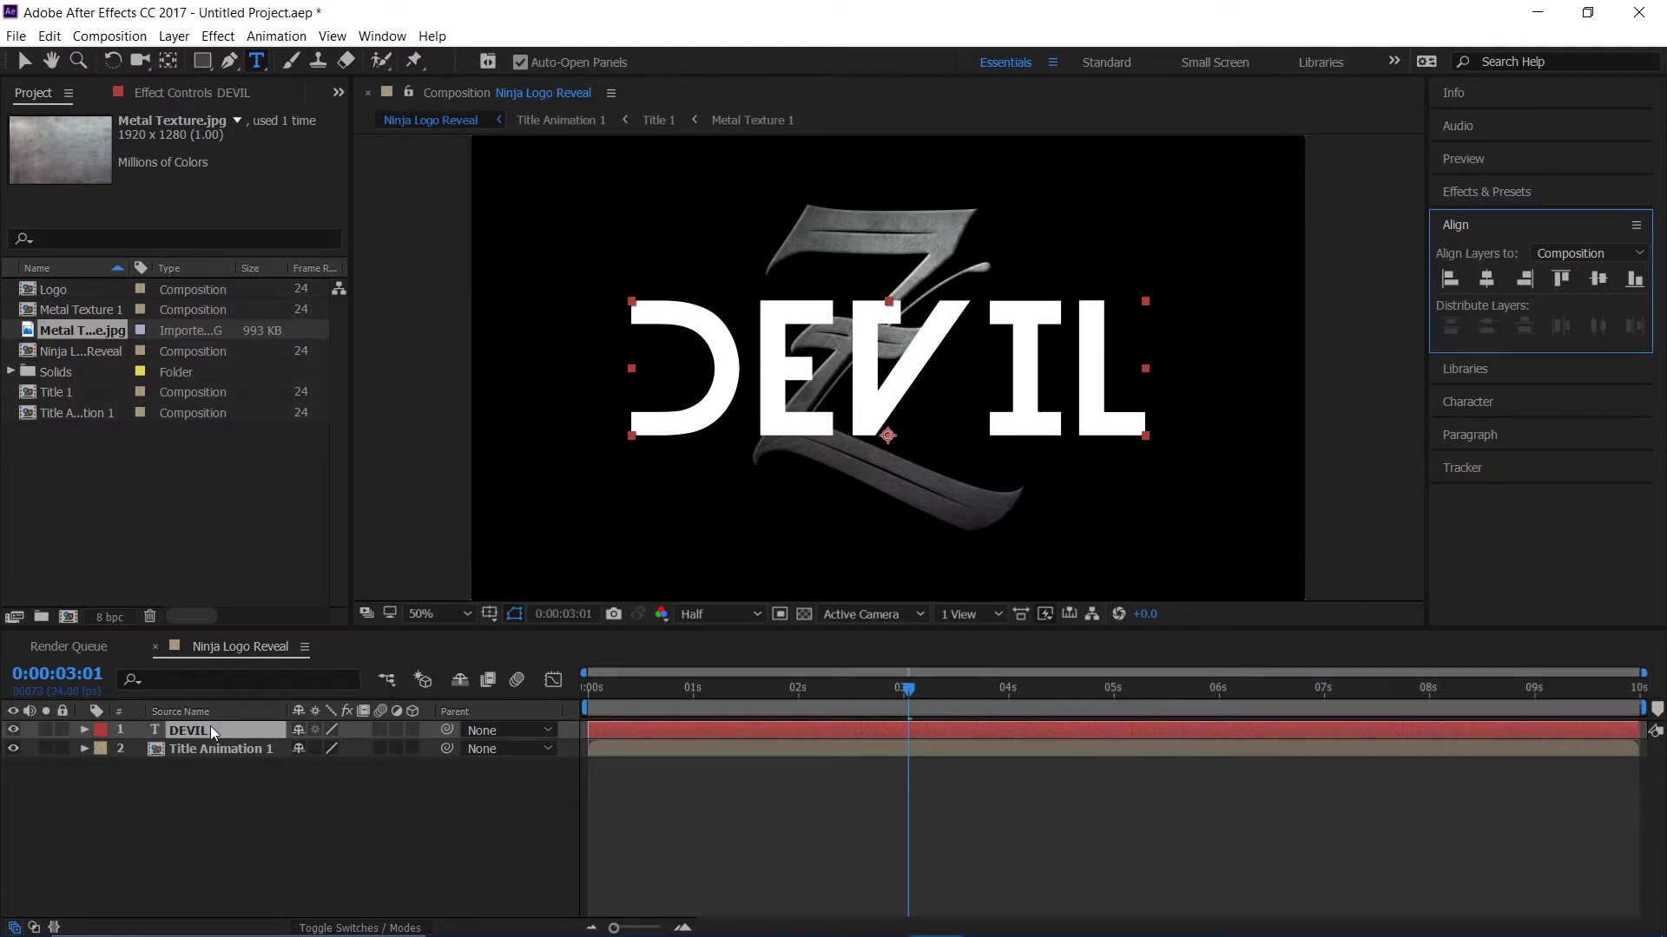
- Change the DEVIL text's font style to Medium
left_click(186, 732)
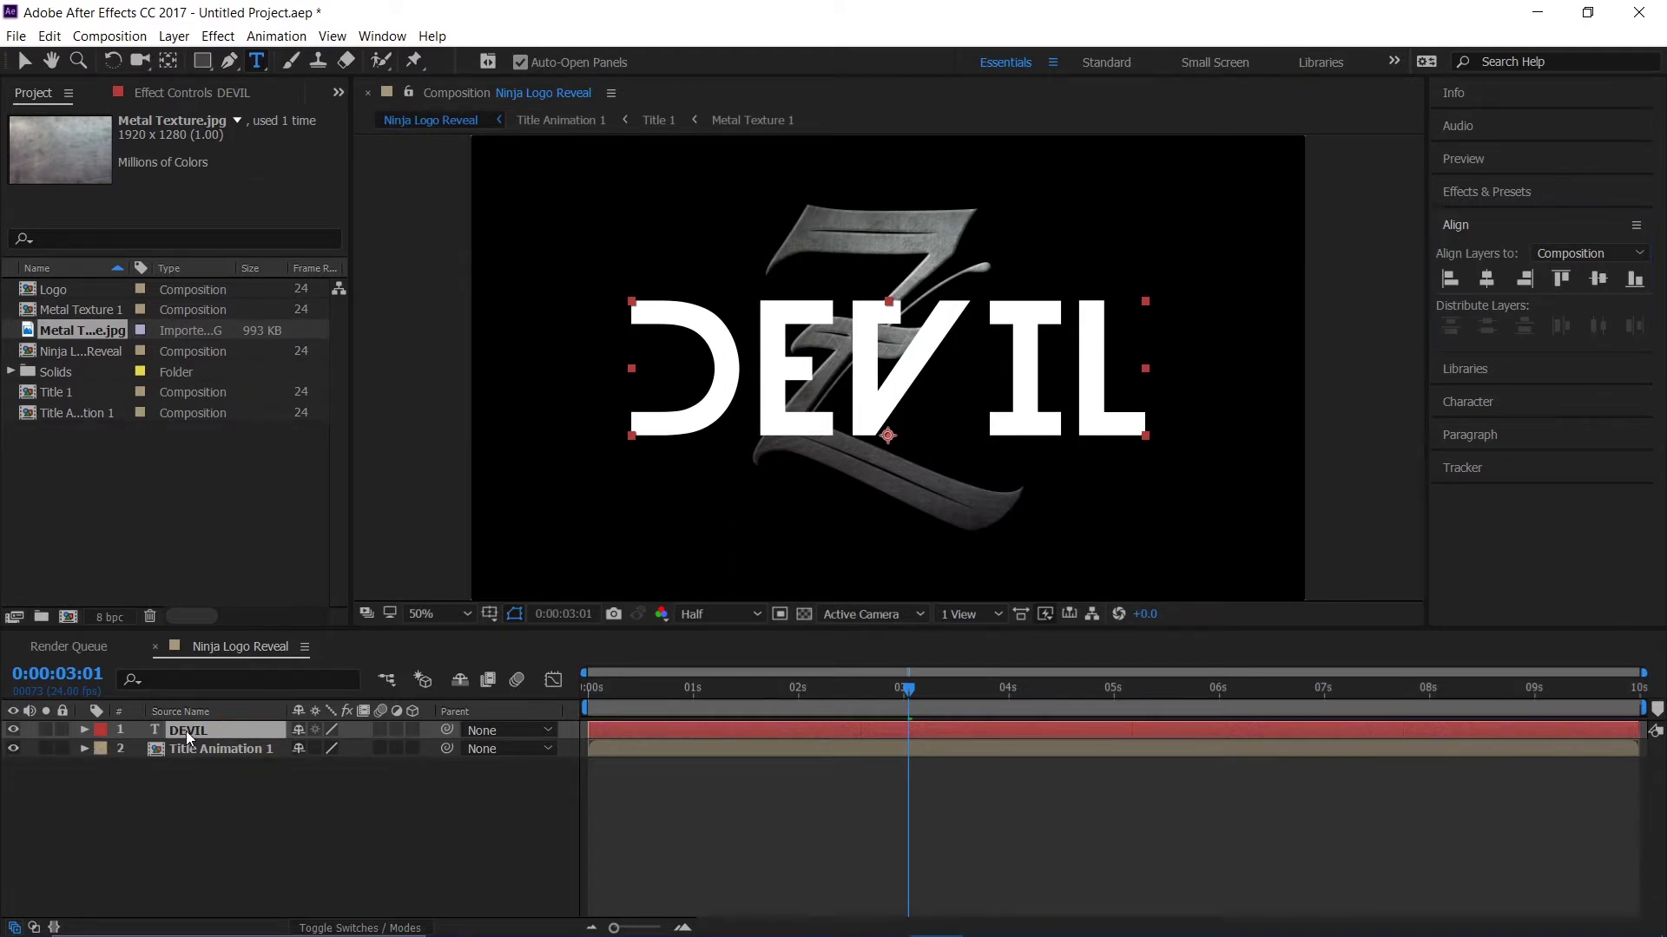
double_click(186, 730)
left_click(1533, 400)
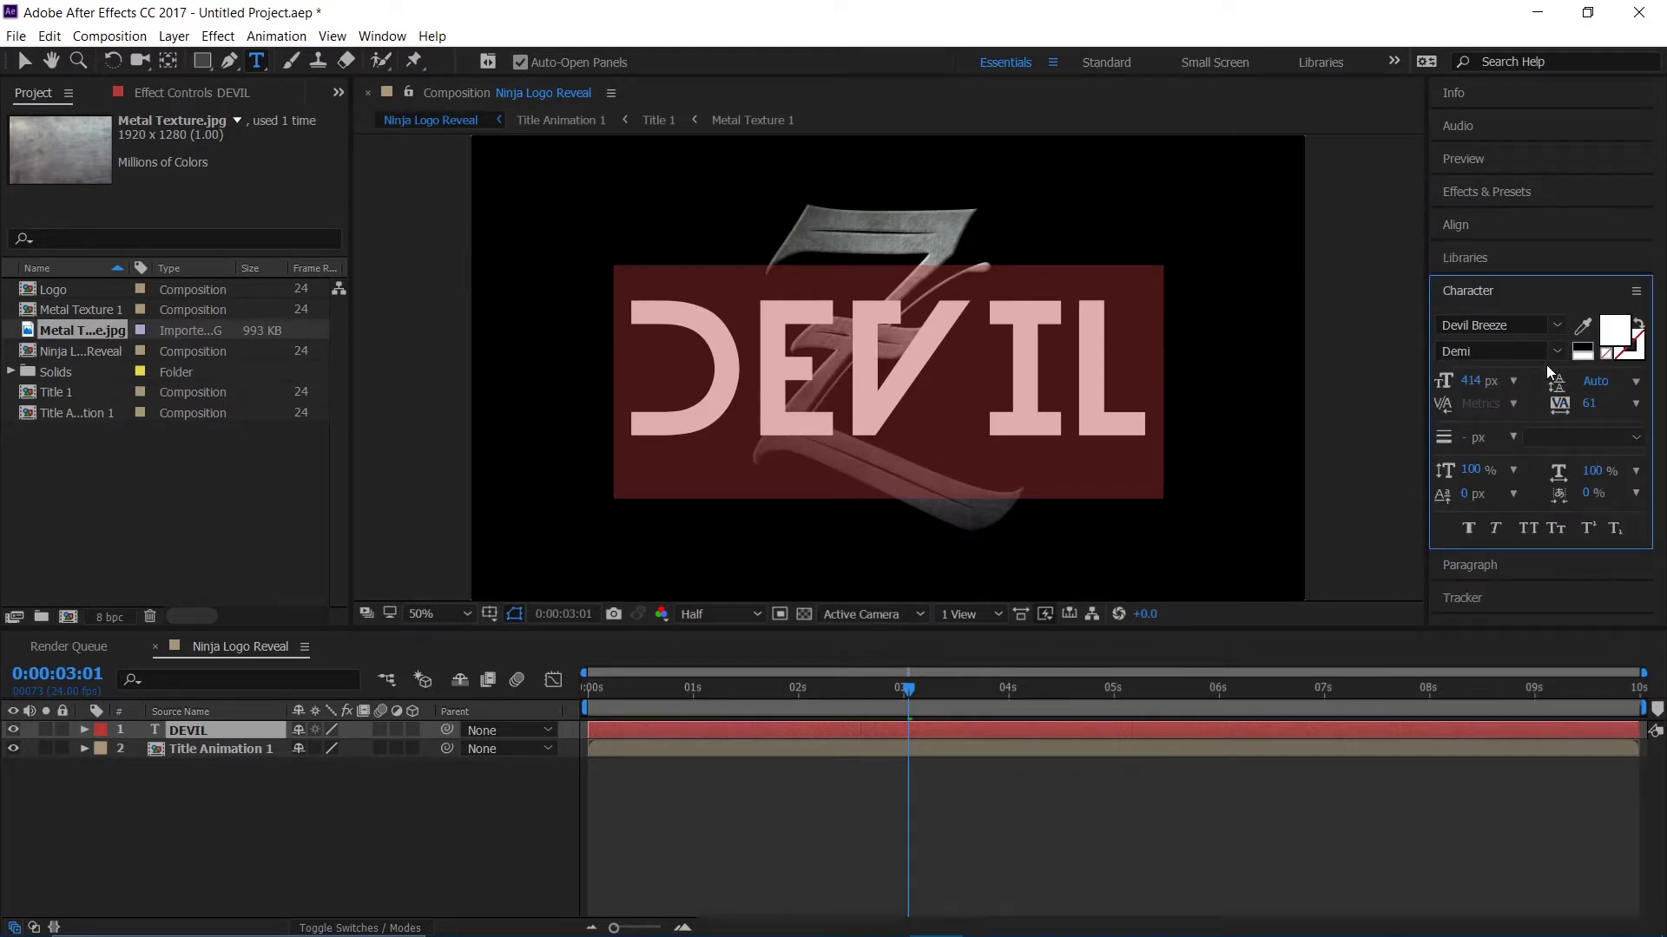
left_click(1547, 356)
left_click(1531, 410)
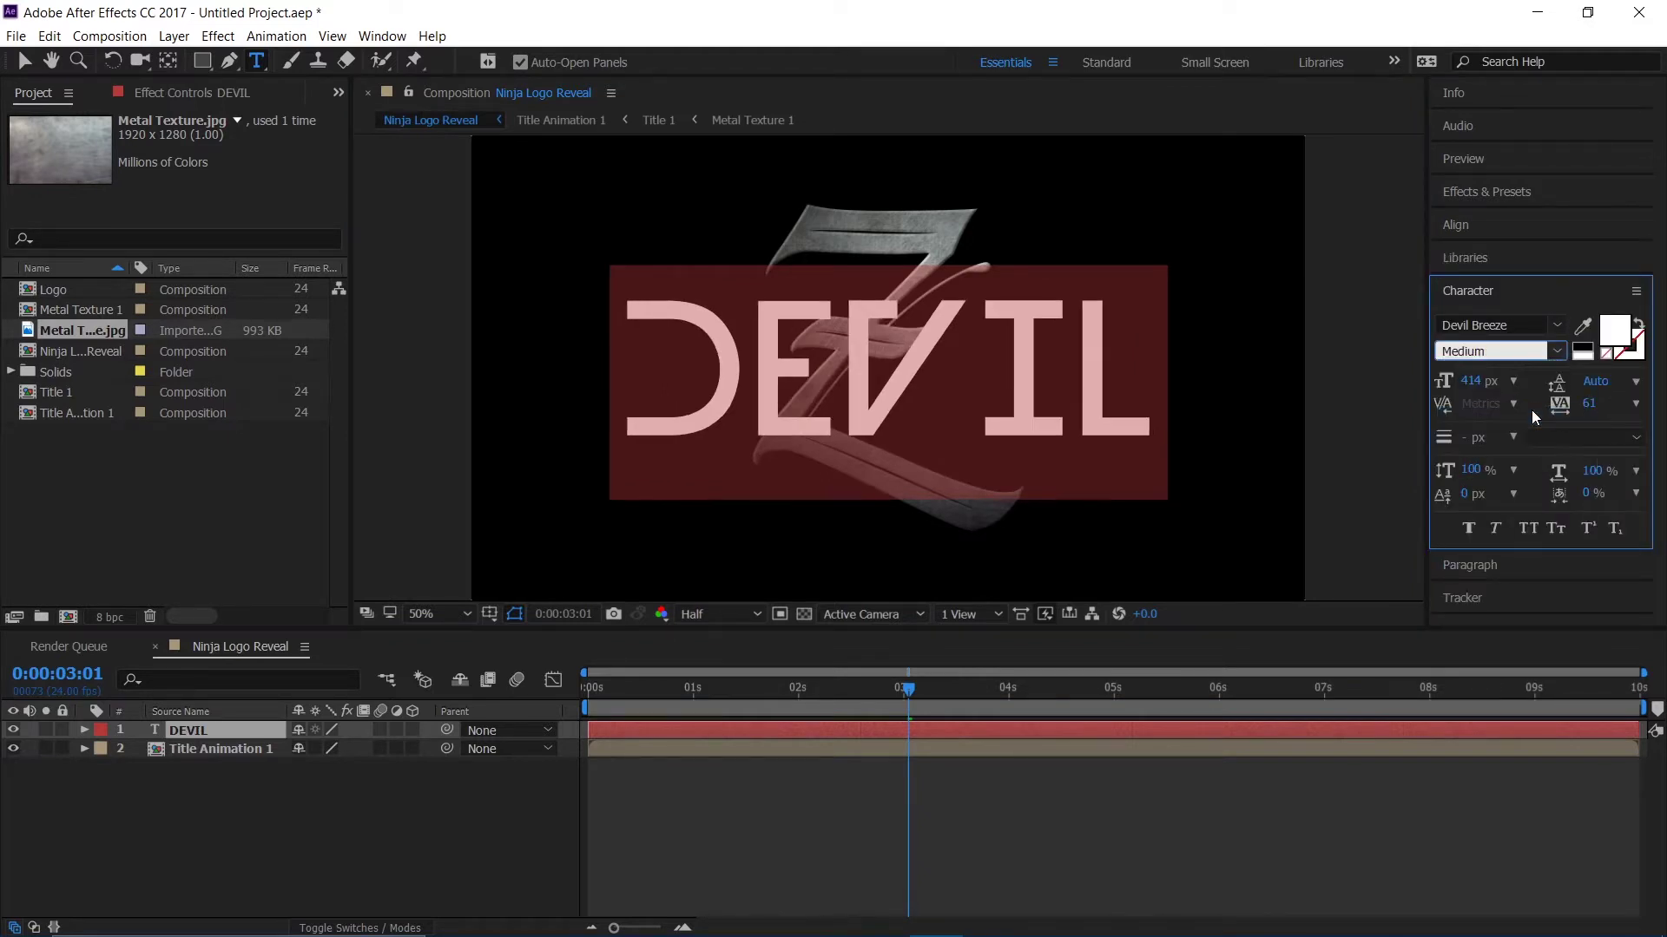
left_click(257, 778)
- Pre-compose the DEVIL layer into a composition named Text 2, moving all attributes into it
left_click(262, 745)
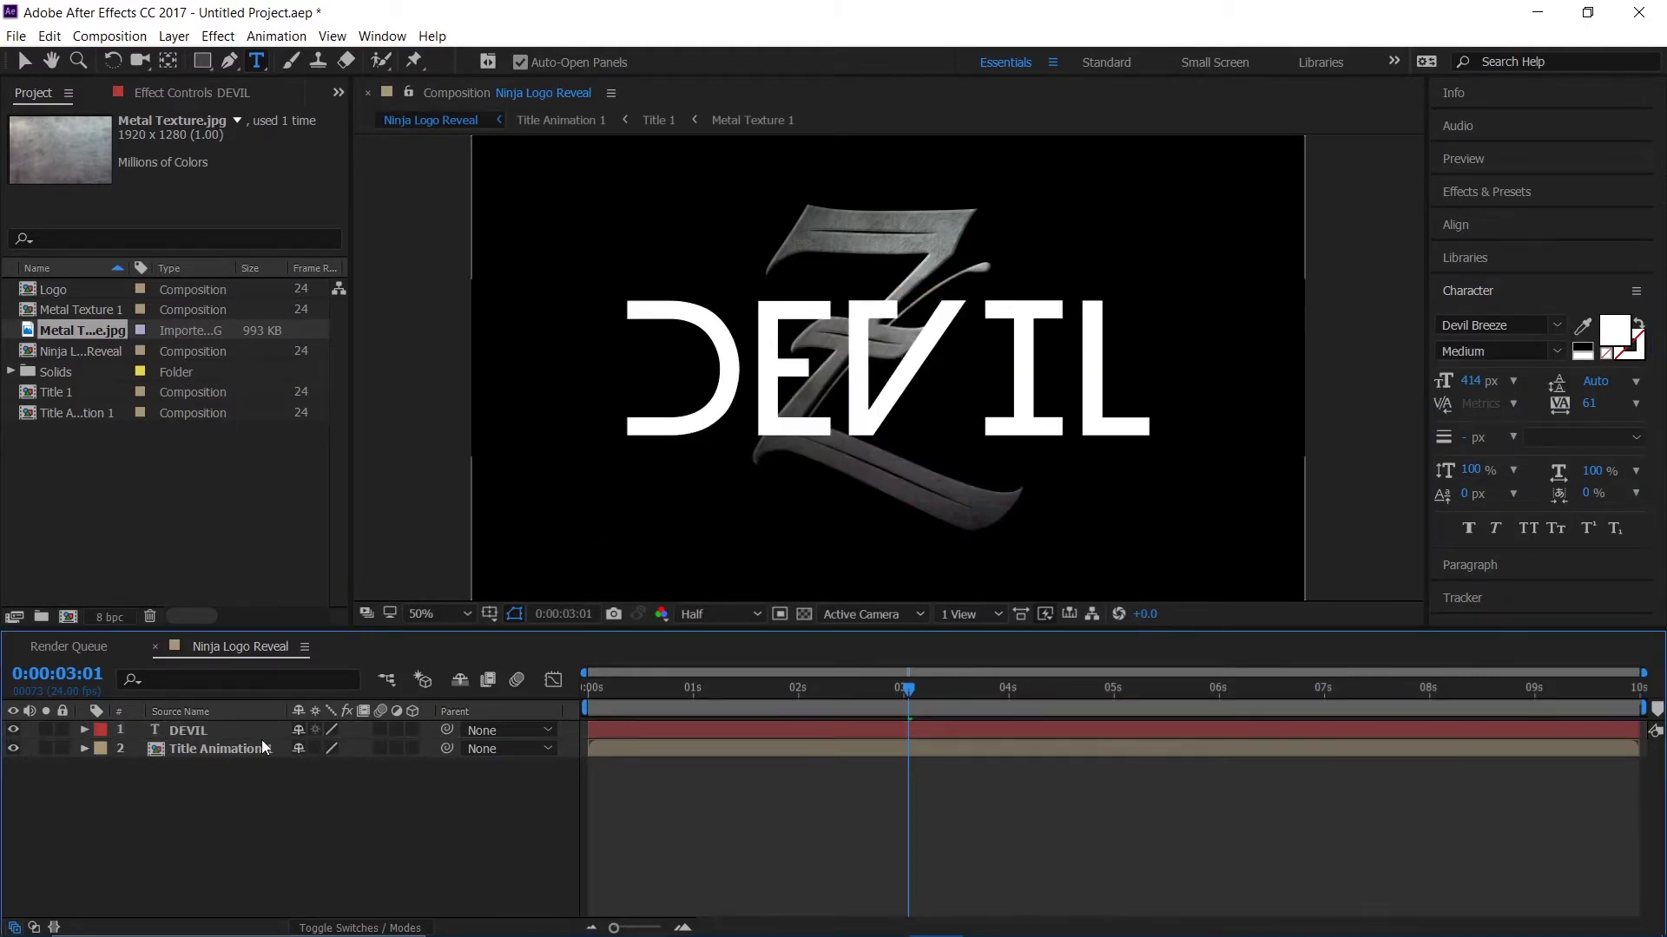
left_click(246, 732)
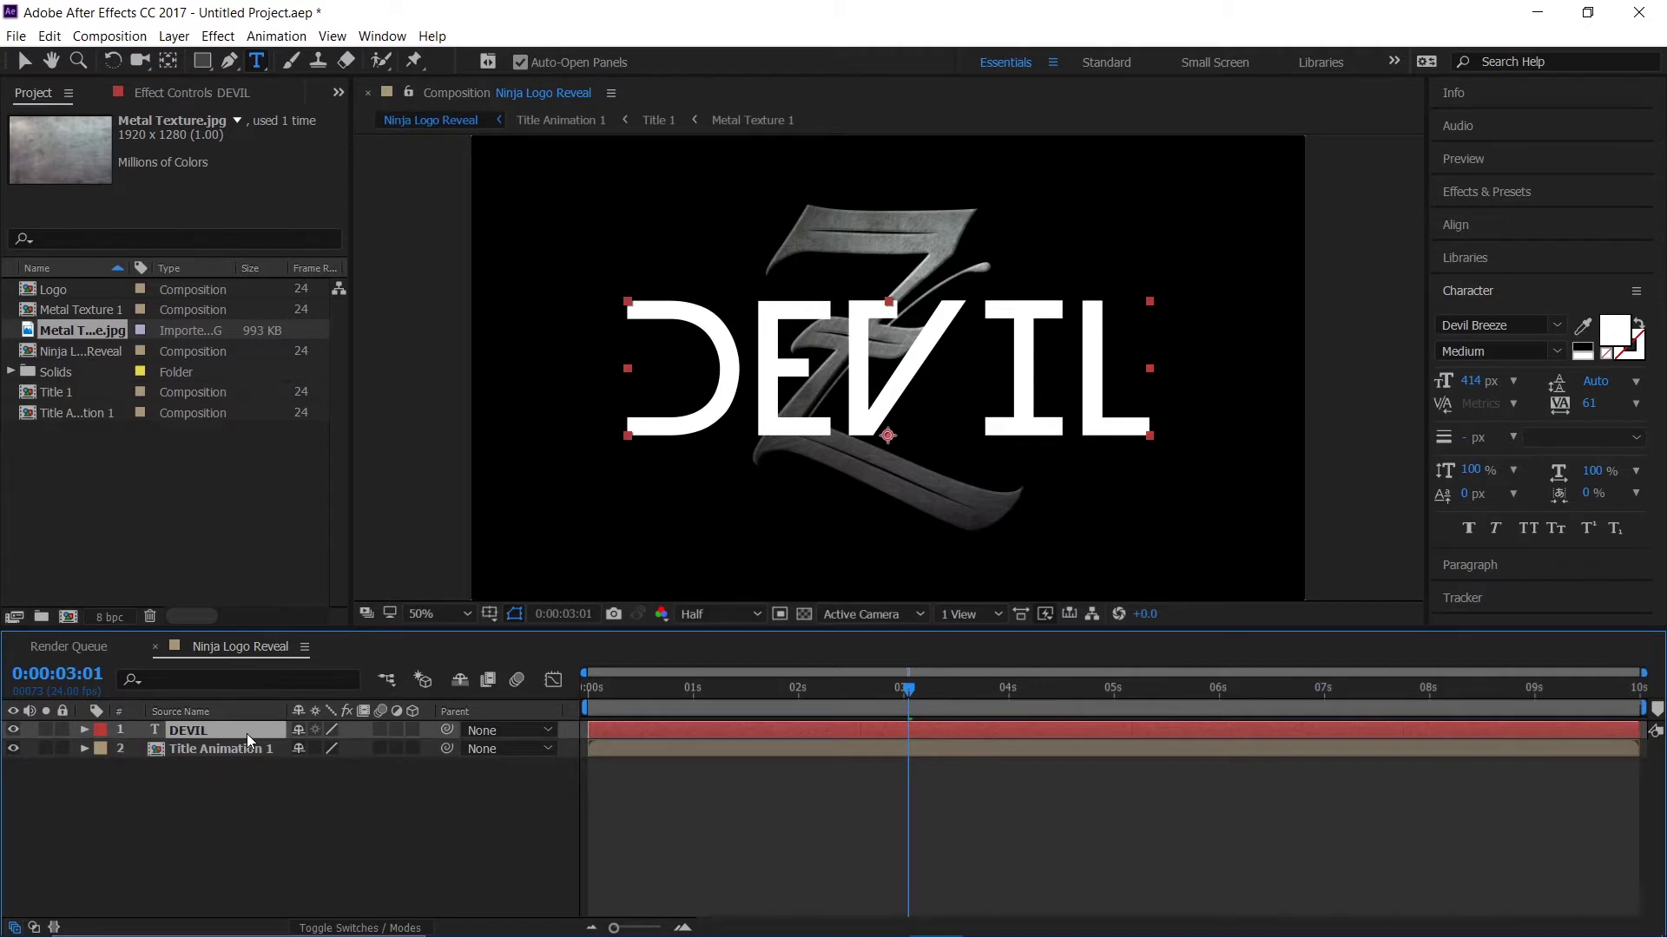
key("ctrl+shift+c")
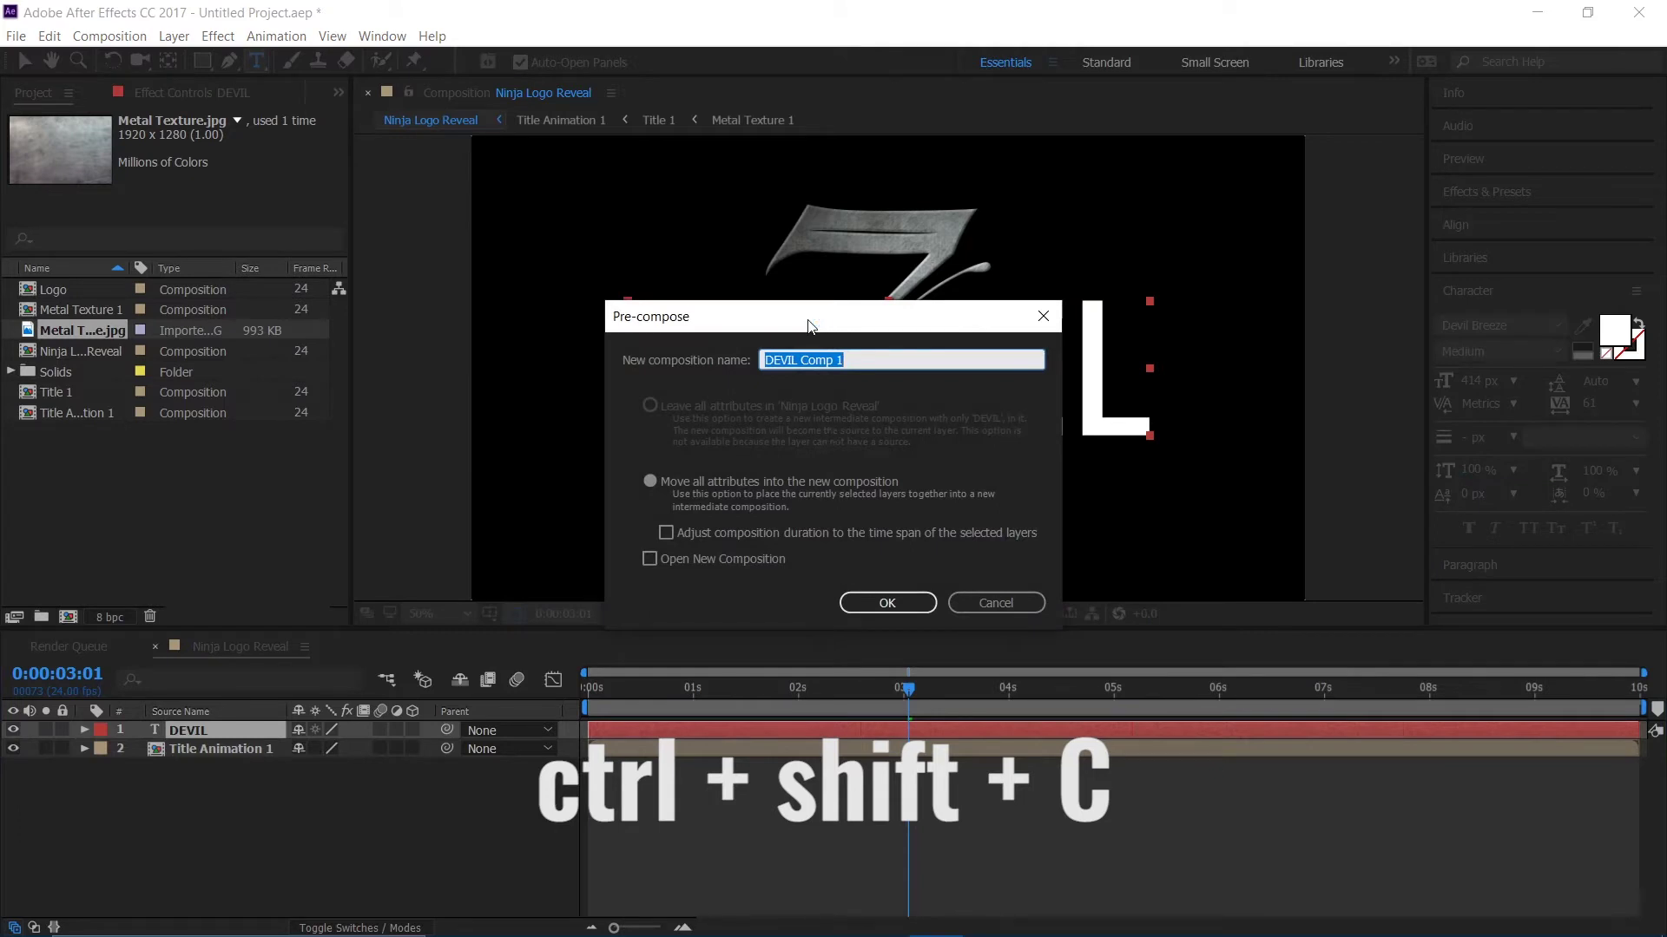
type("Text 2")
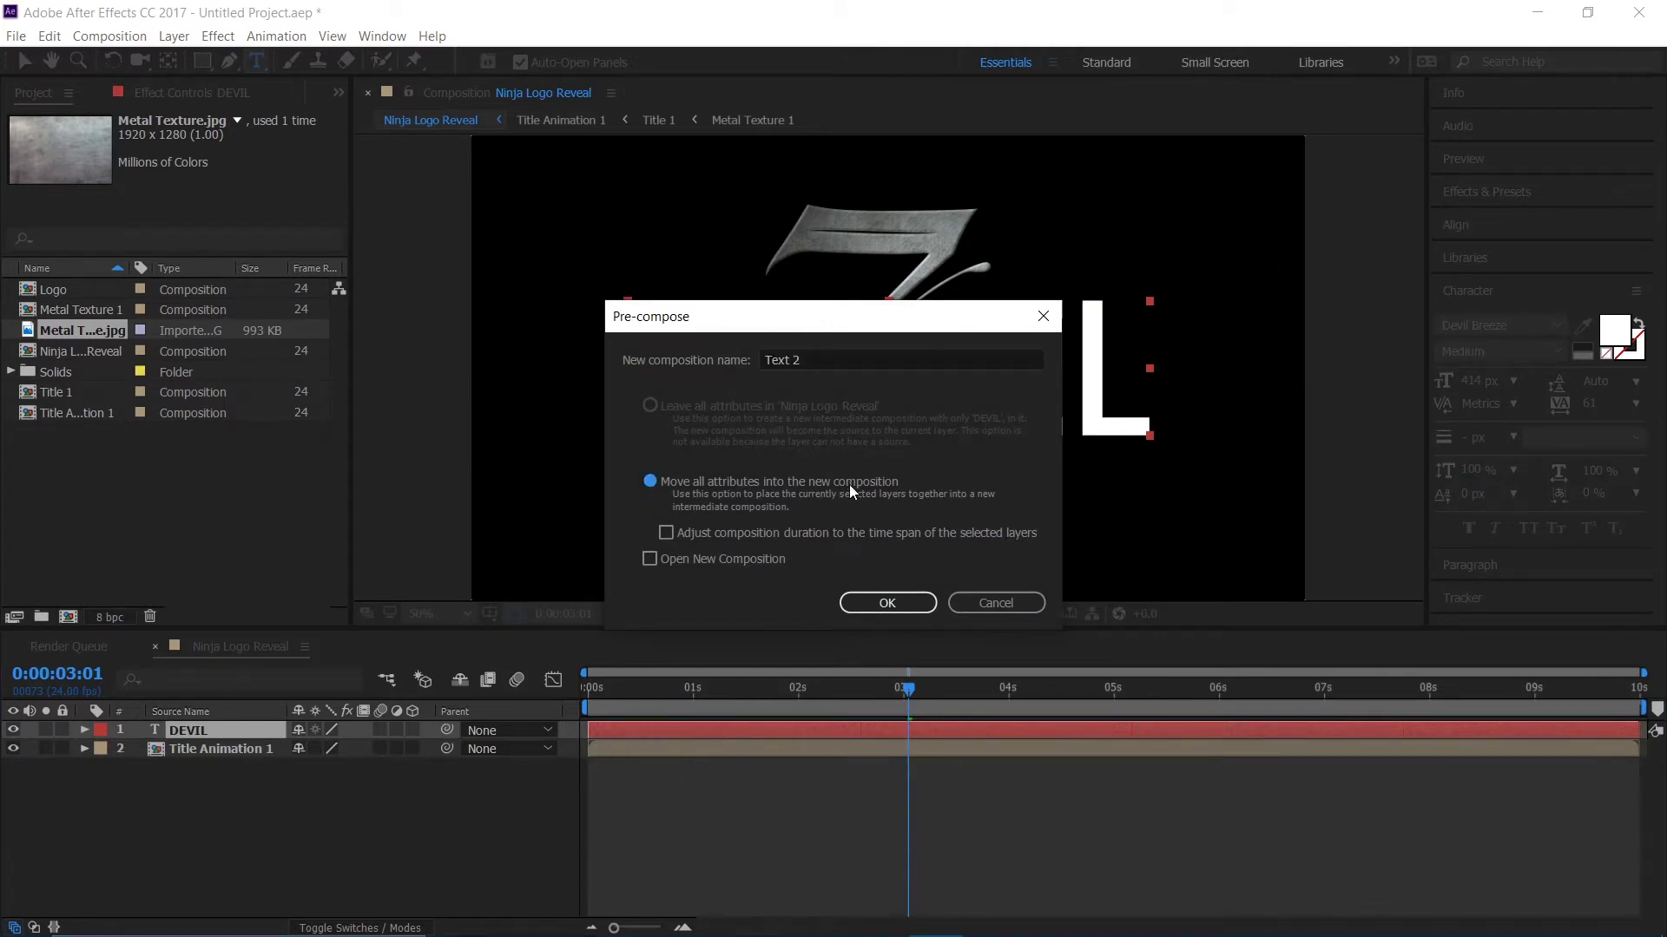
left_click(904, 606)
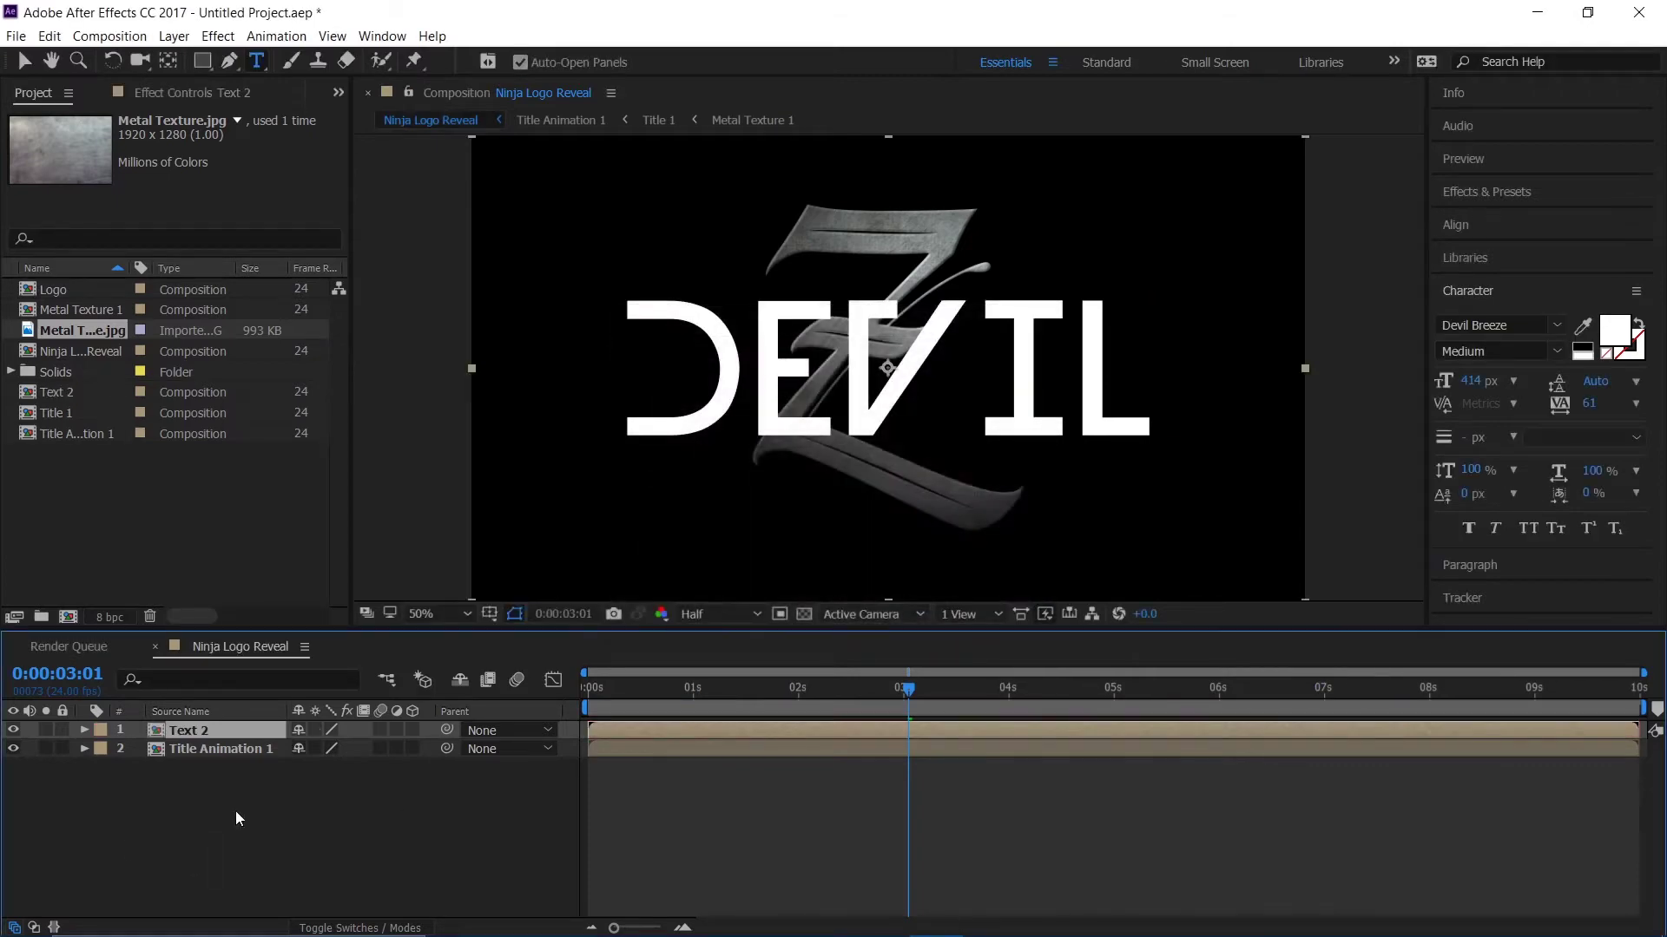
- Import metal texture 2.jpg directly beneath the Text 2 layer in the Ninja Logo Reveal composition and scale it to 67%
double_click(130, 559)
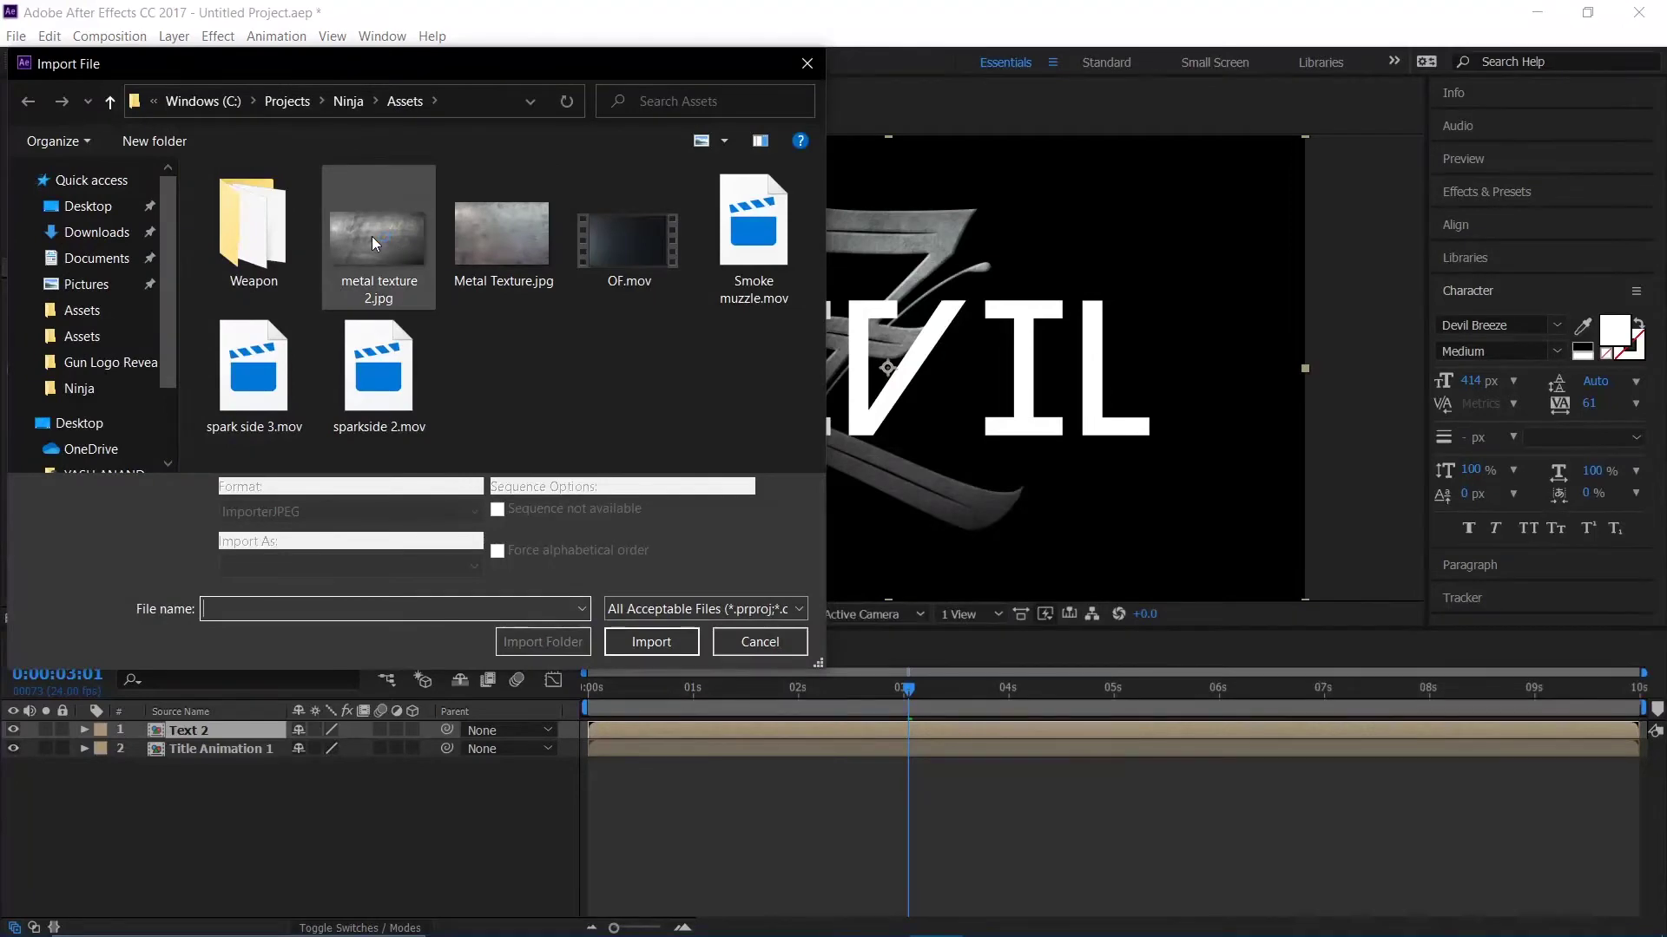
double_click(371, 236)
mouse_move(76, 335)
left_mouse_down()
mouse_move(249, 703)
mouse_move(249, 749)
left_mouse_up()
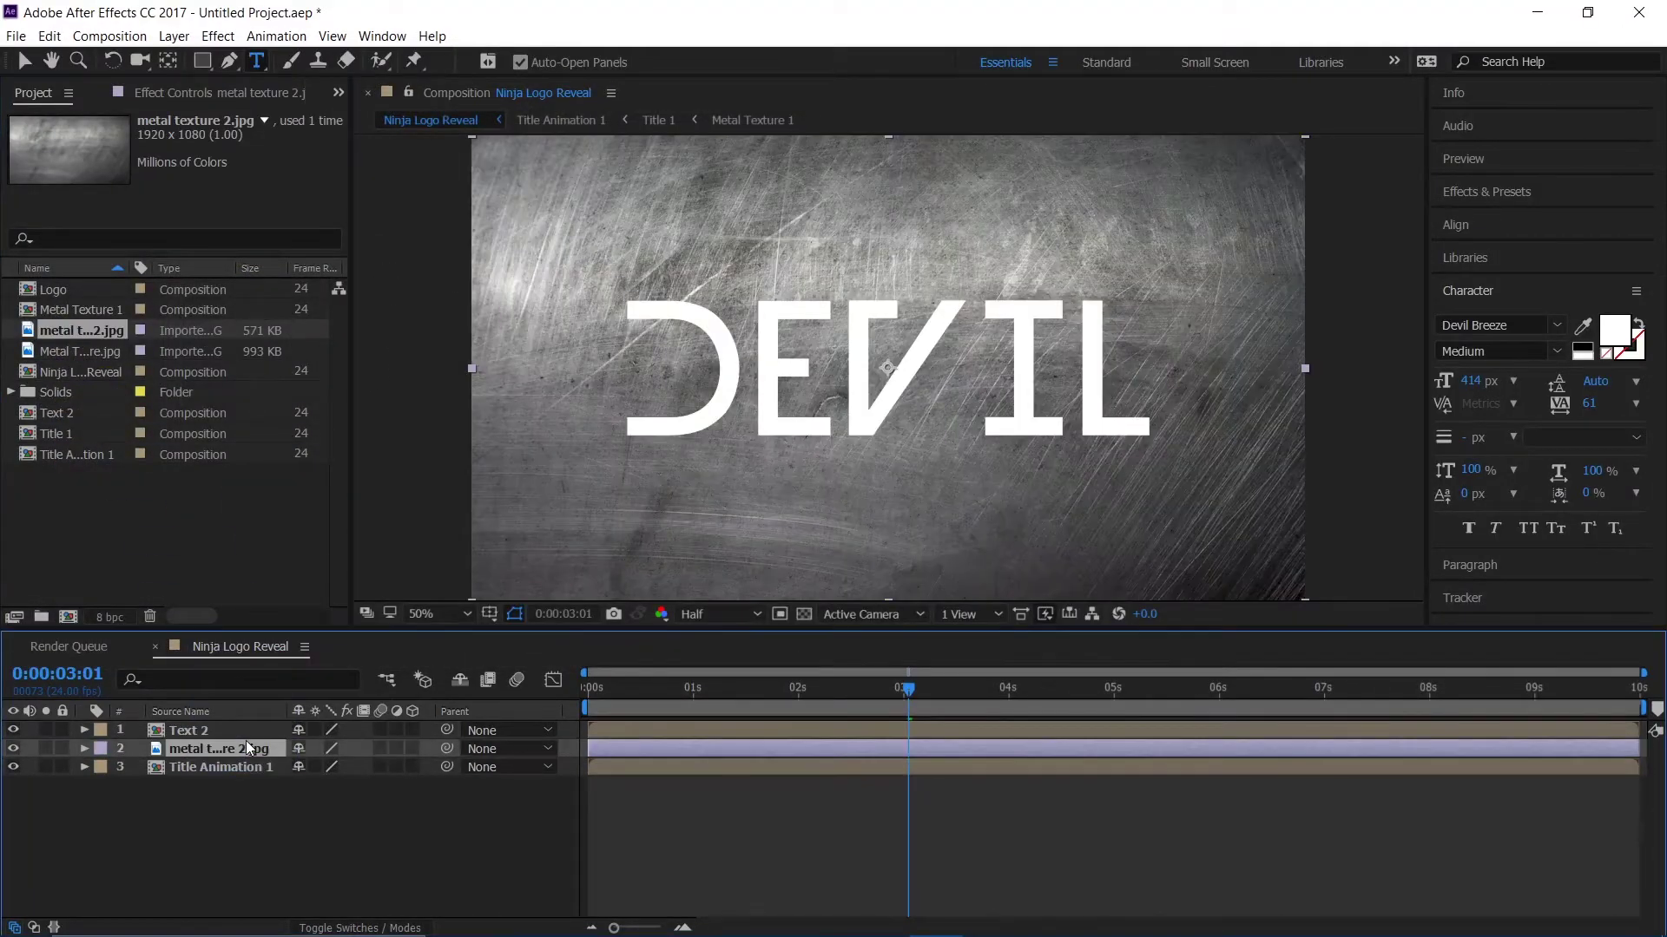
key("s")
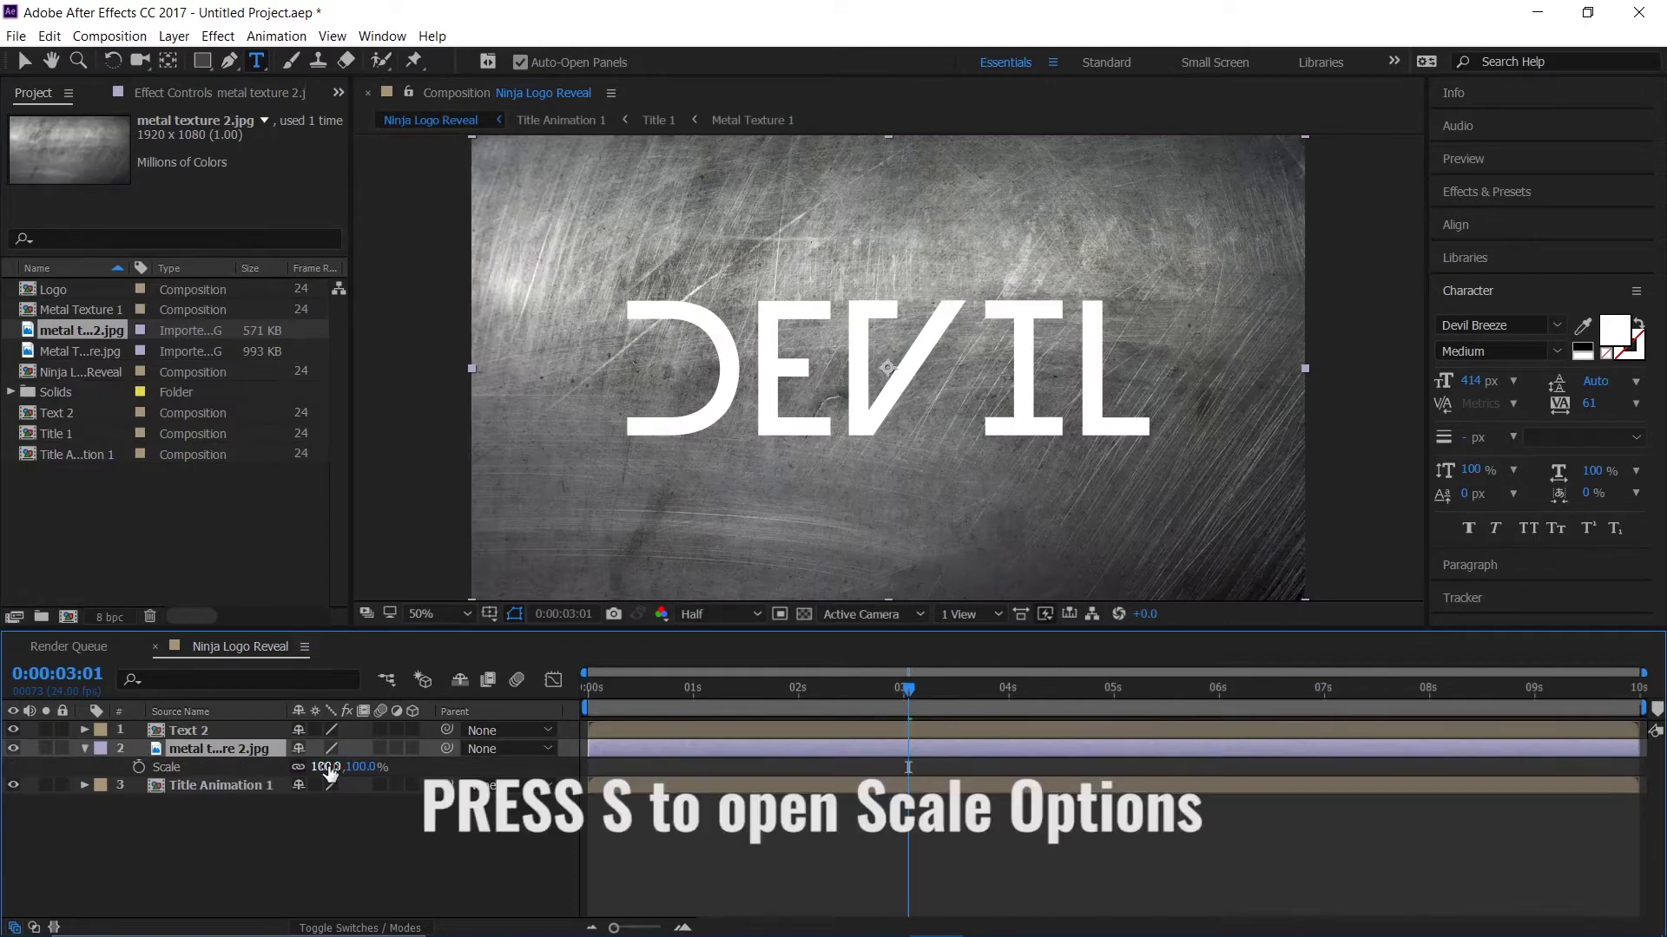
left_click_drag(323, 767, 304, 776)
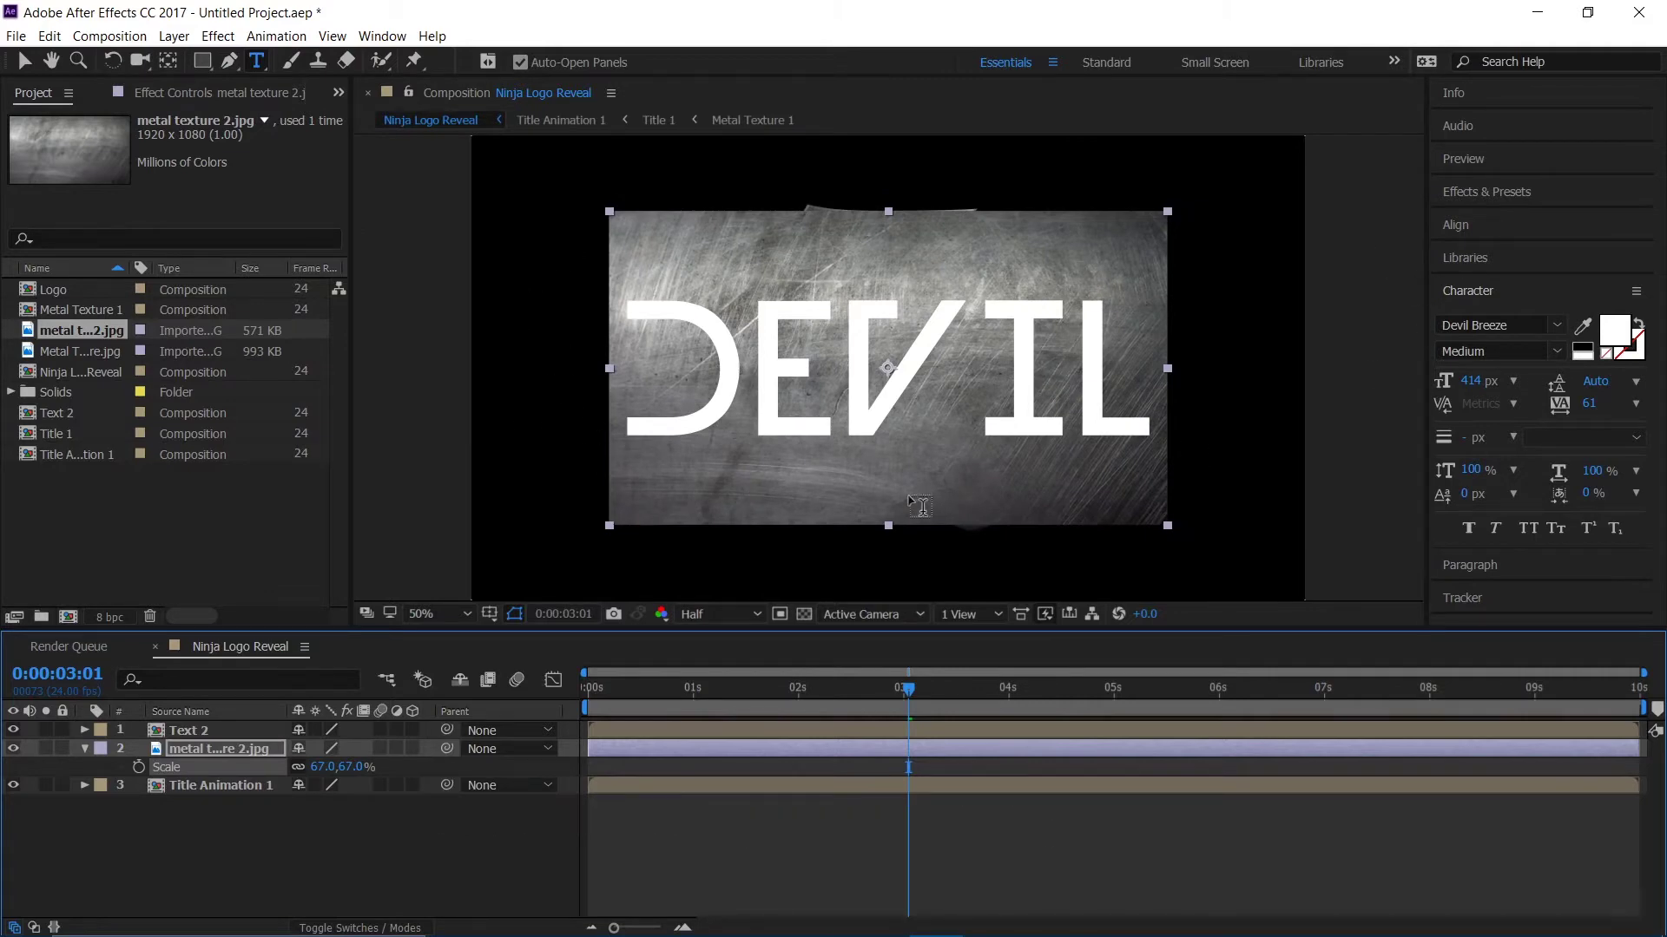
- Pre-compose the metal texture 2.jpg layer into a composition named Texture 2, moving all attributes into it
left_click(200, 749)
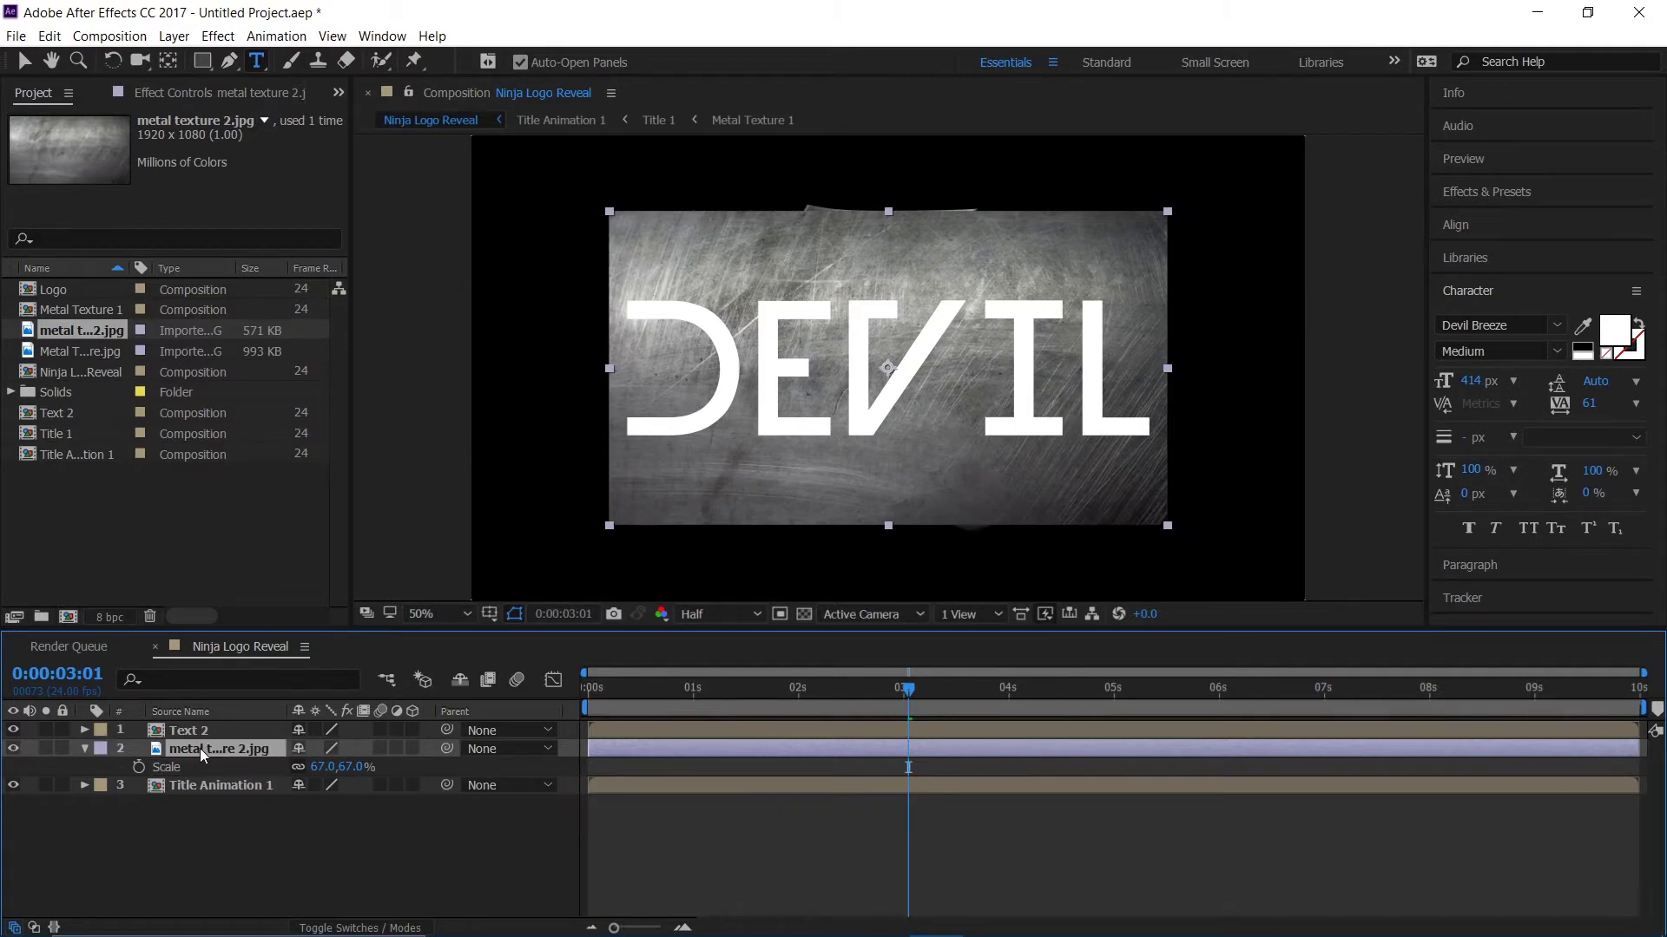
key("ctrl+shift+c")
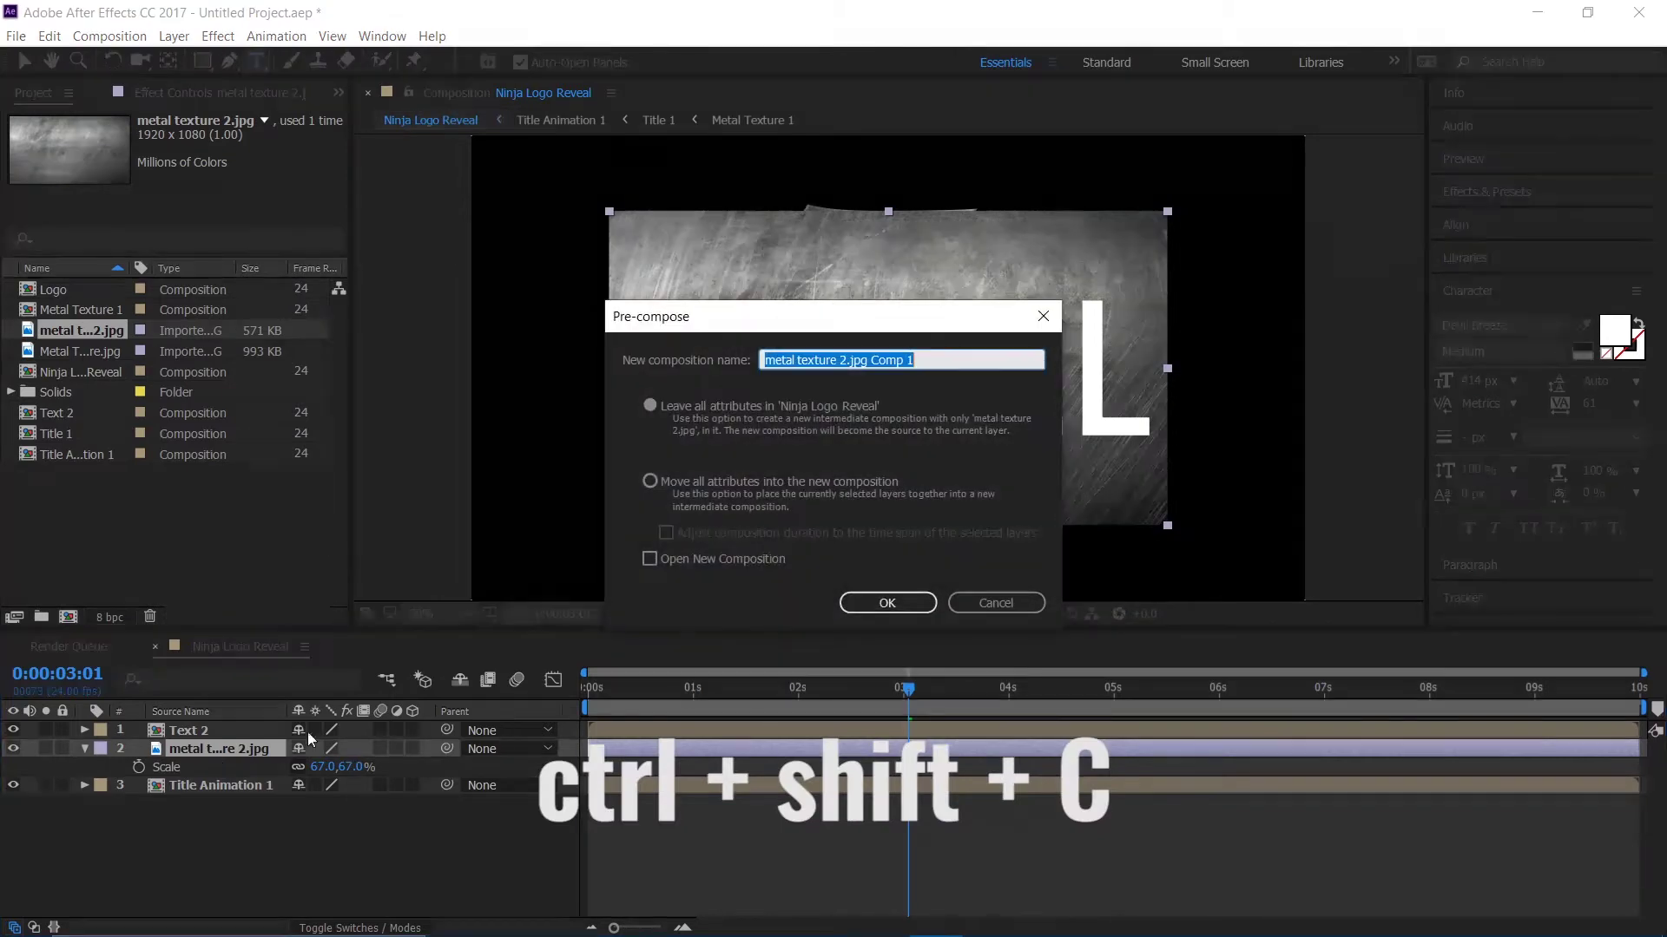
left_click(696, 487)
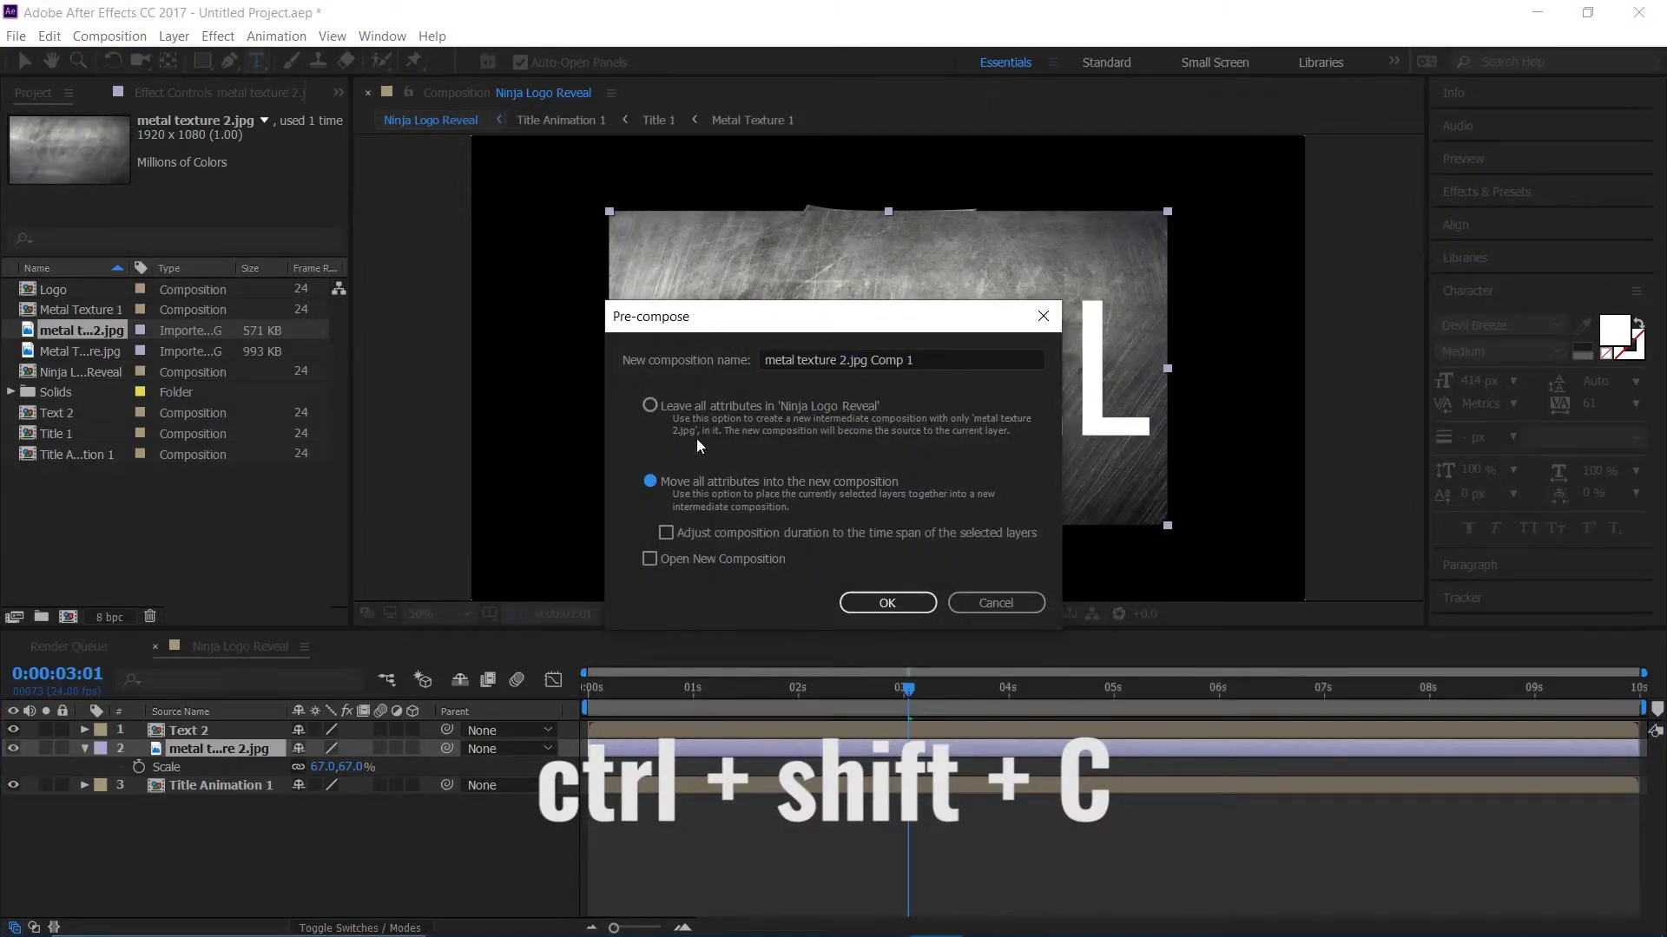
left_click(934, 355)
type("Texture 2")
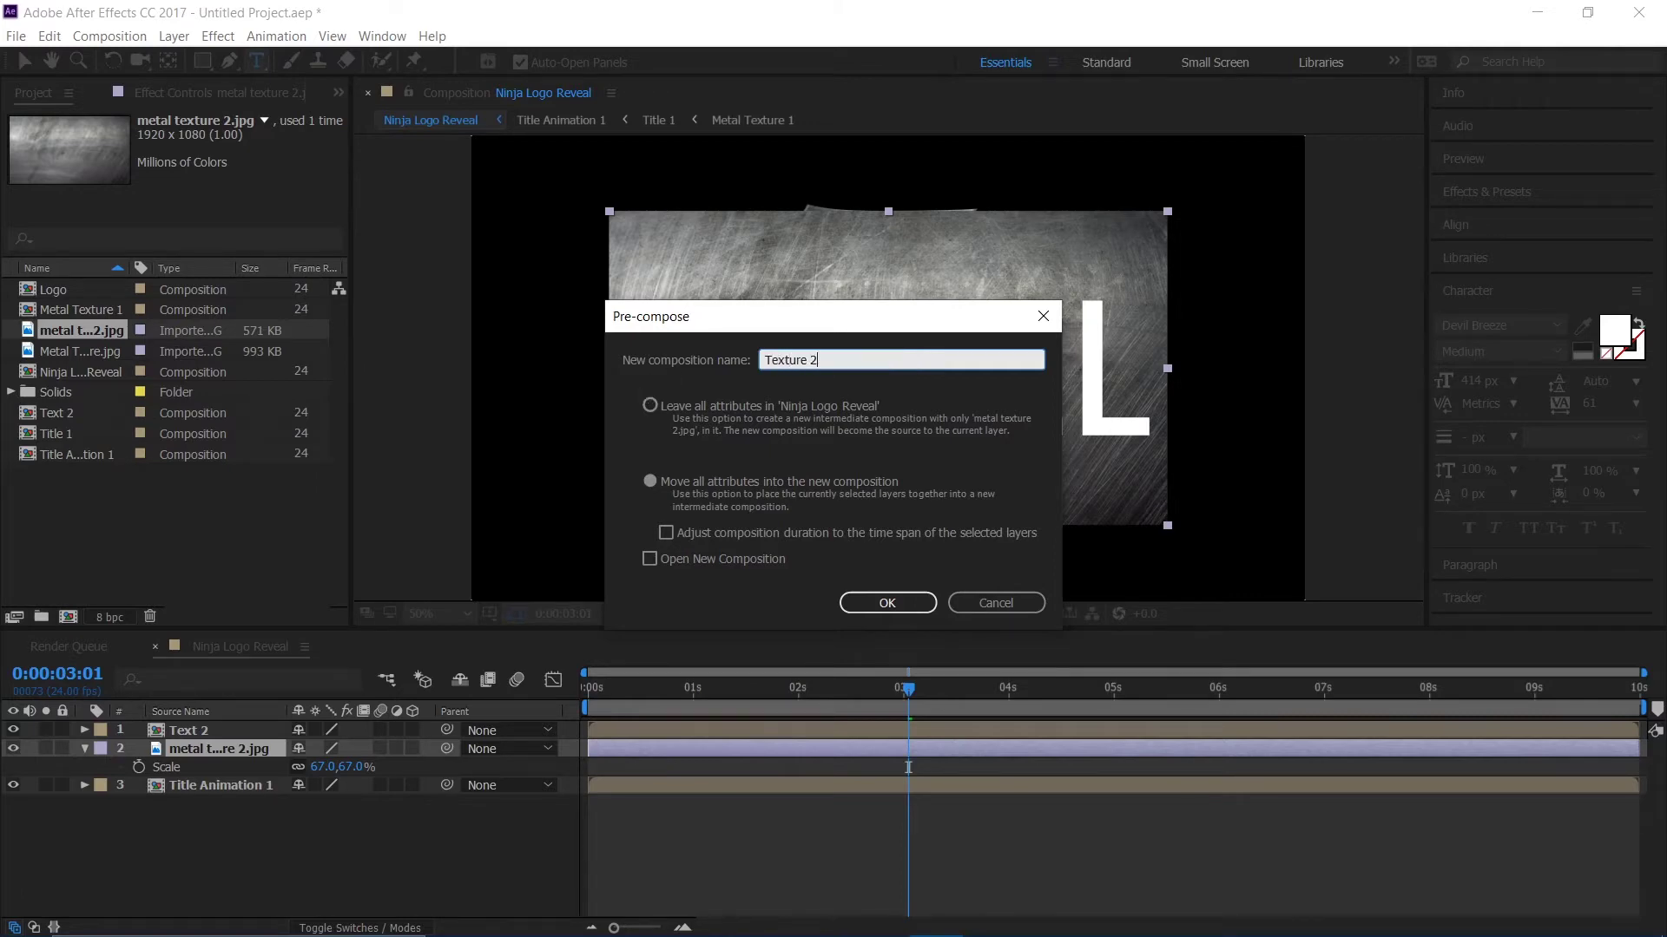
key("Return")
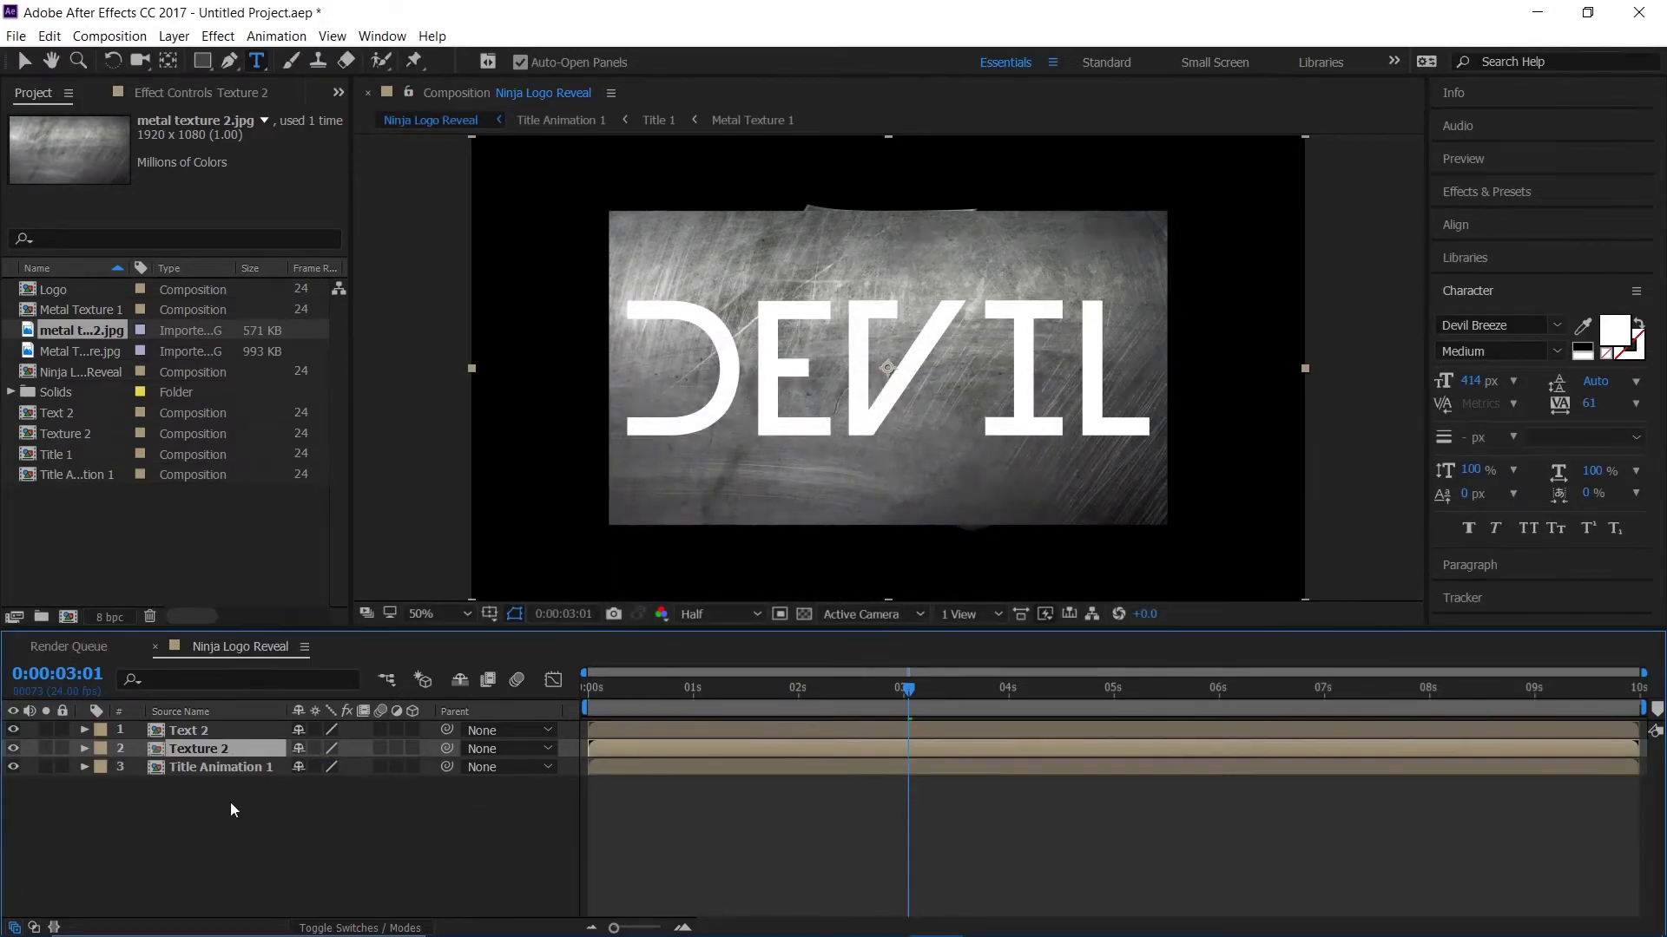
- Set the Texture 2 layer's track matte to Luma Matte "Text 2"
left_click(358, 928)
left_click(424, 752)
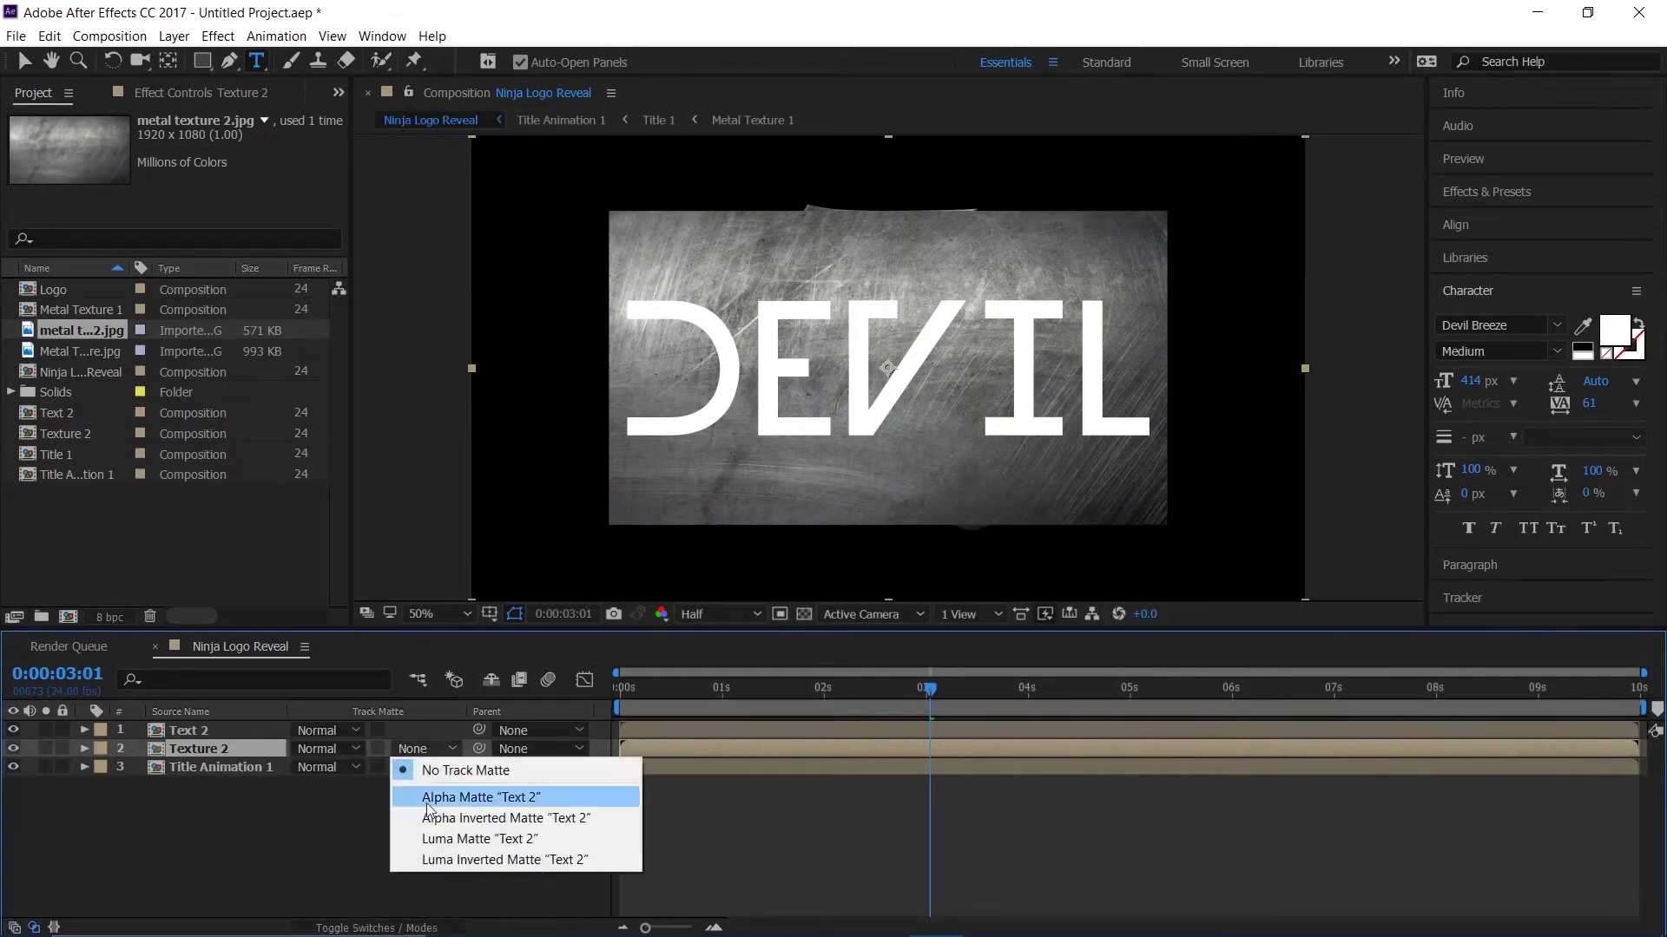
left_click(449, 839)
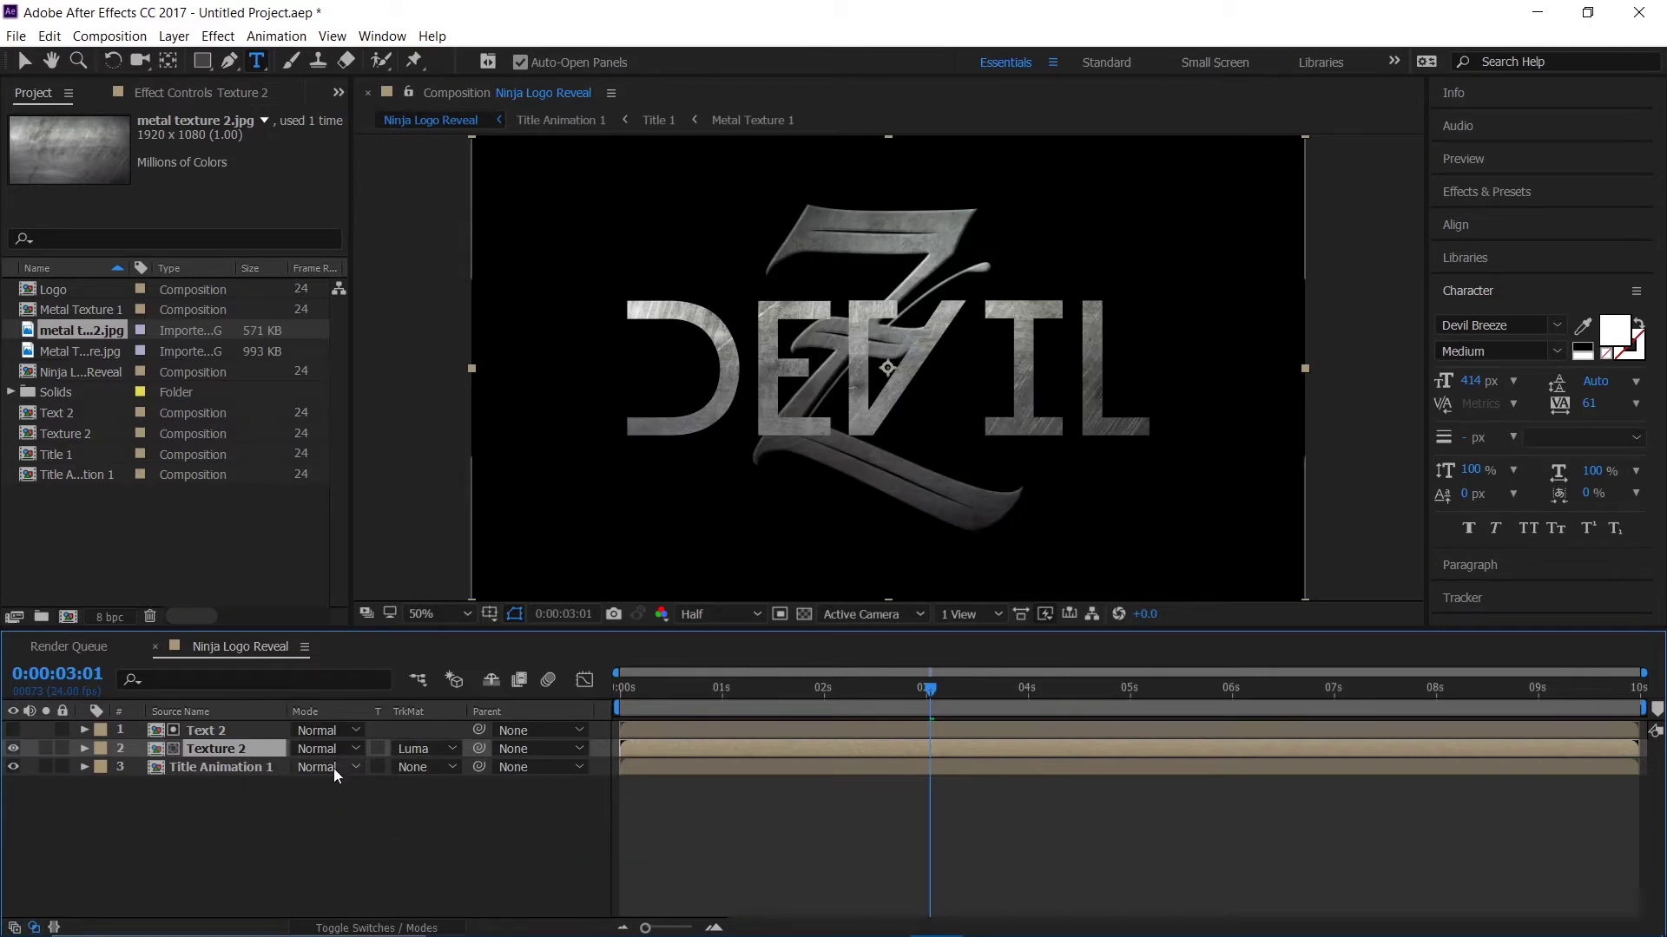
- Pre-compose the Text 2 and Texture 2 layers together into a composition named Title 2, moving all attributes
left_click(212, 728)
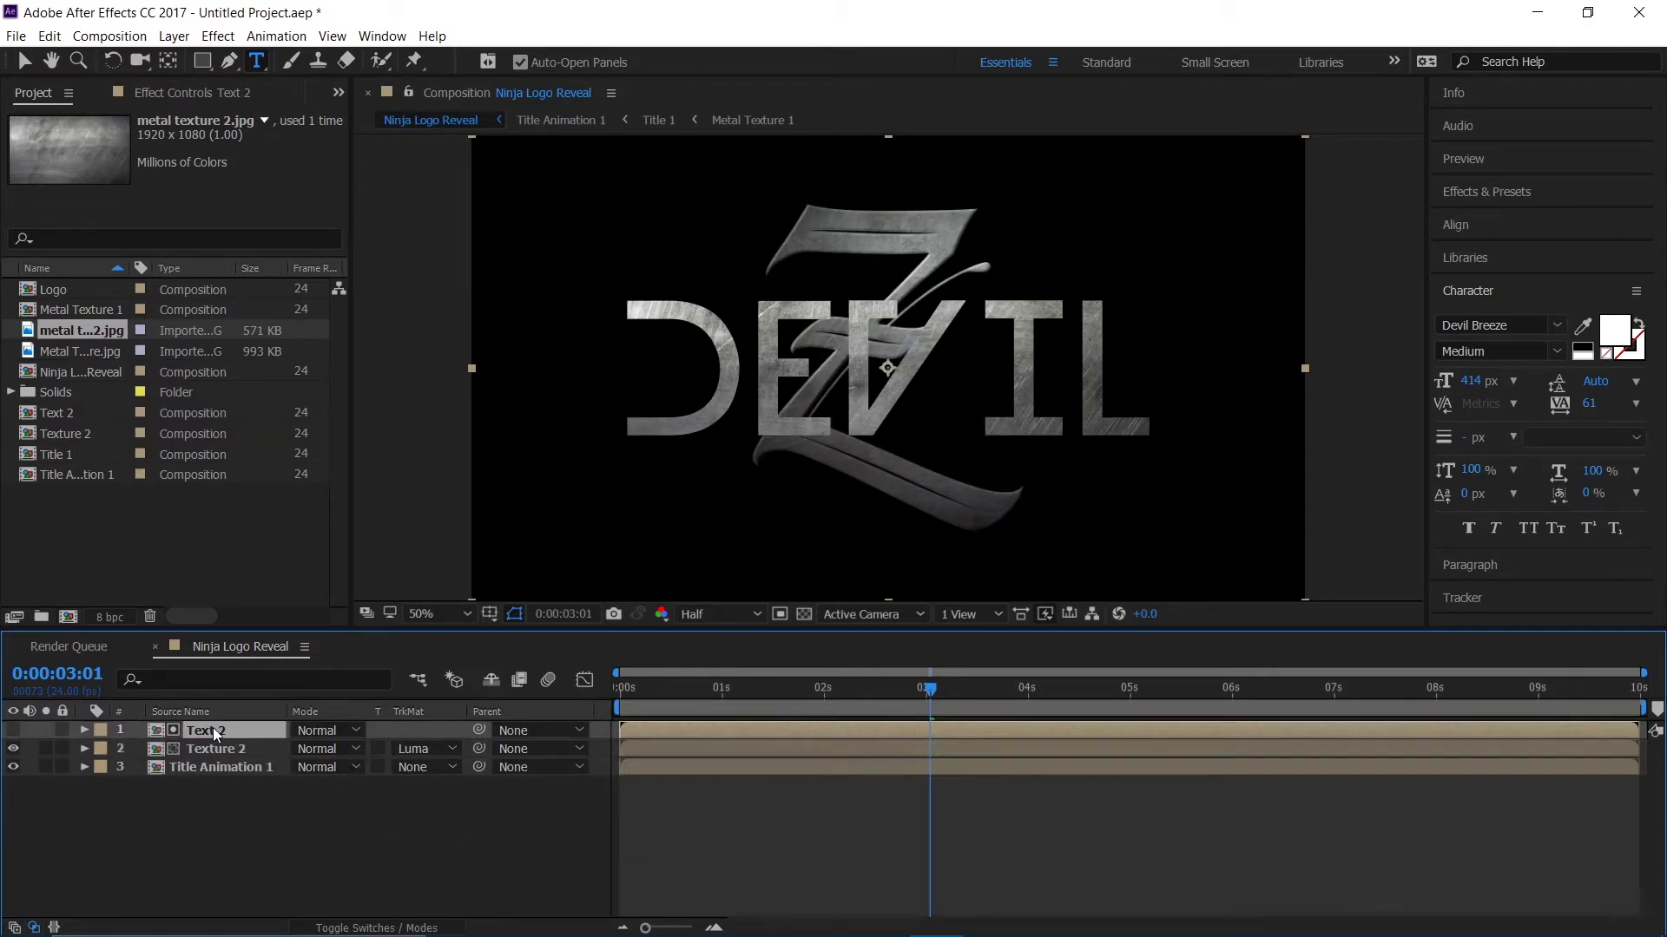
left_click(259, 748, "shift")
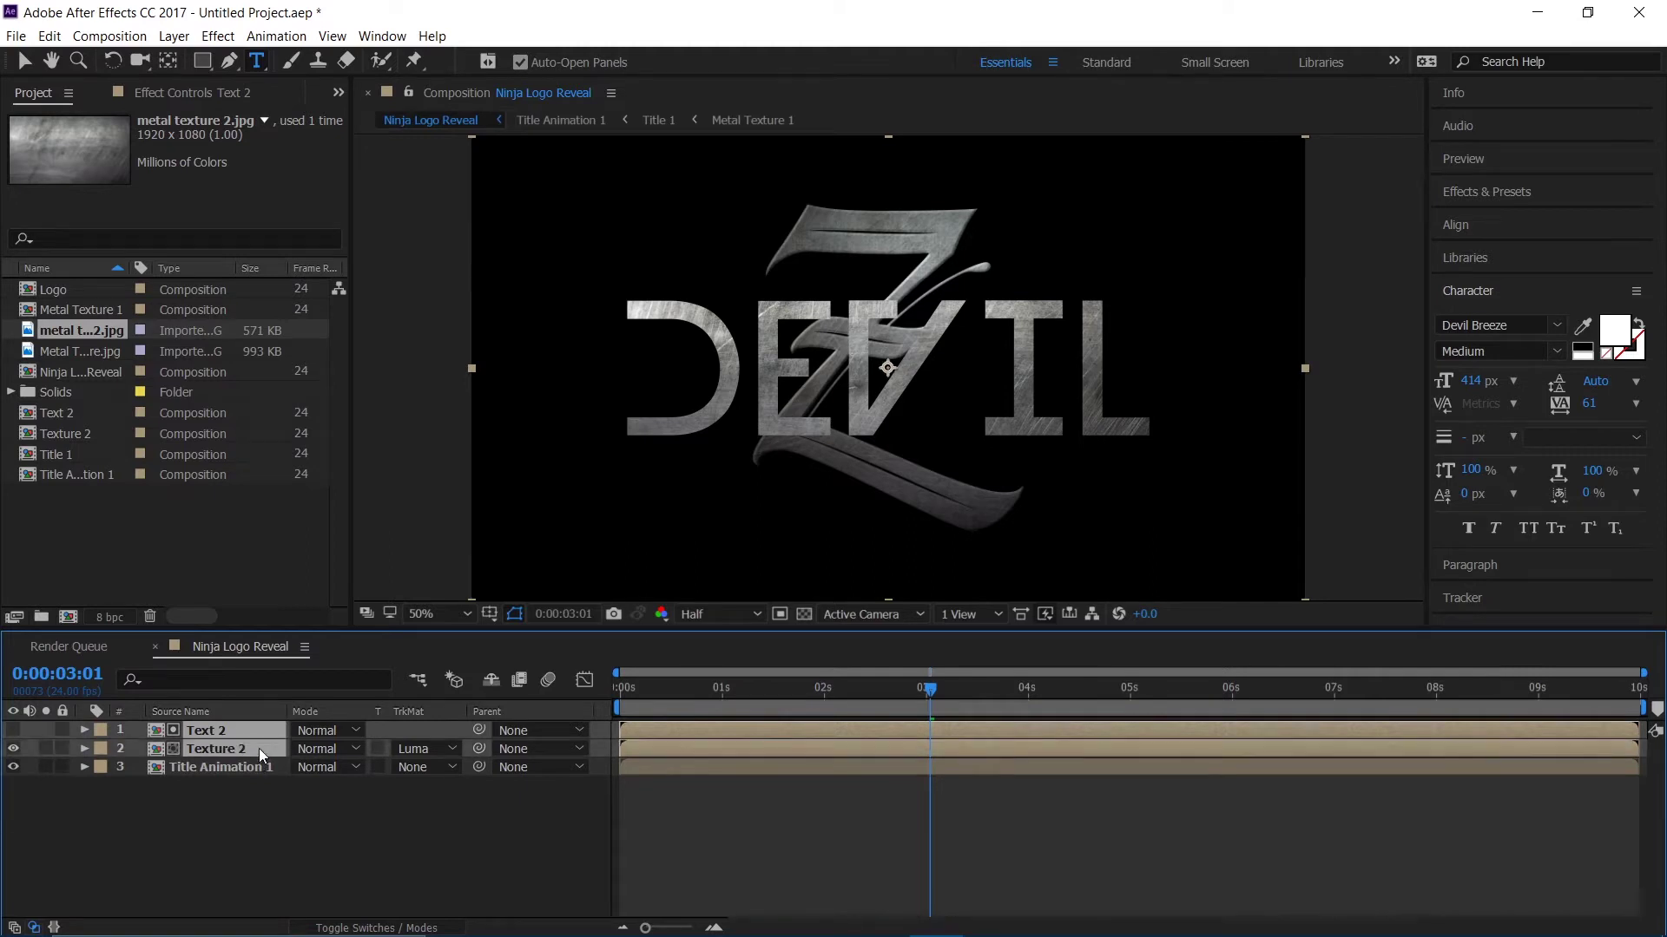
left_click(173, 36)
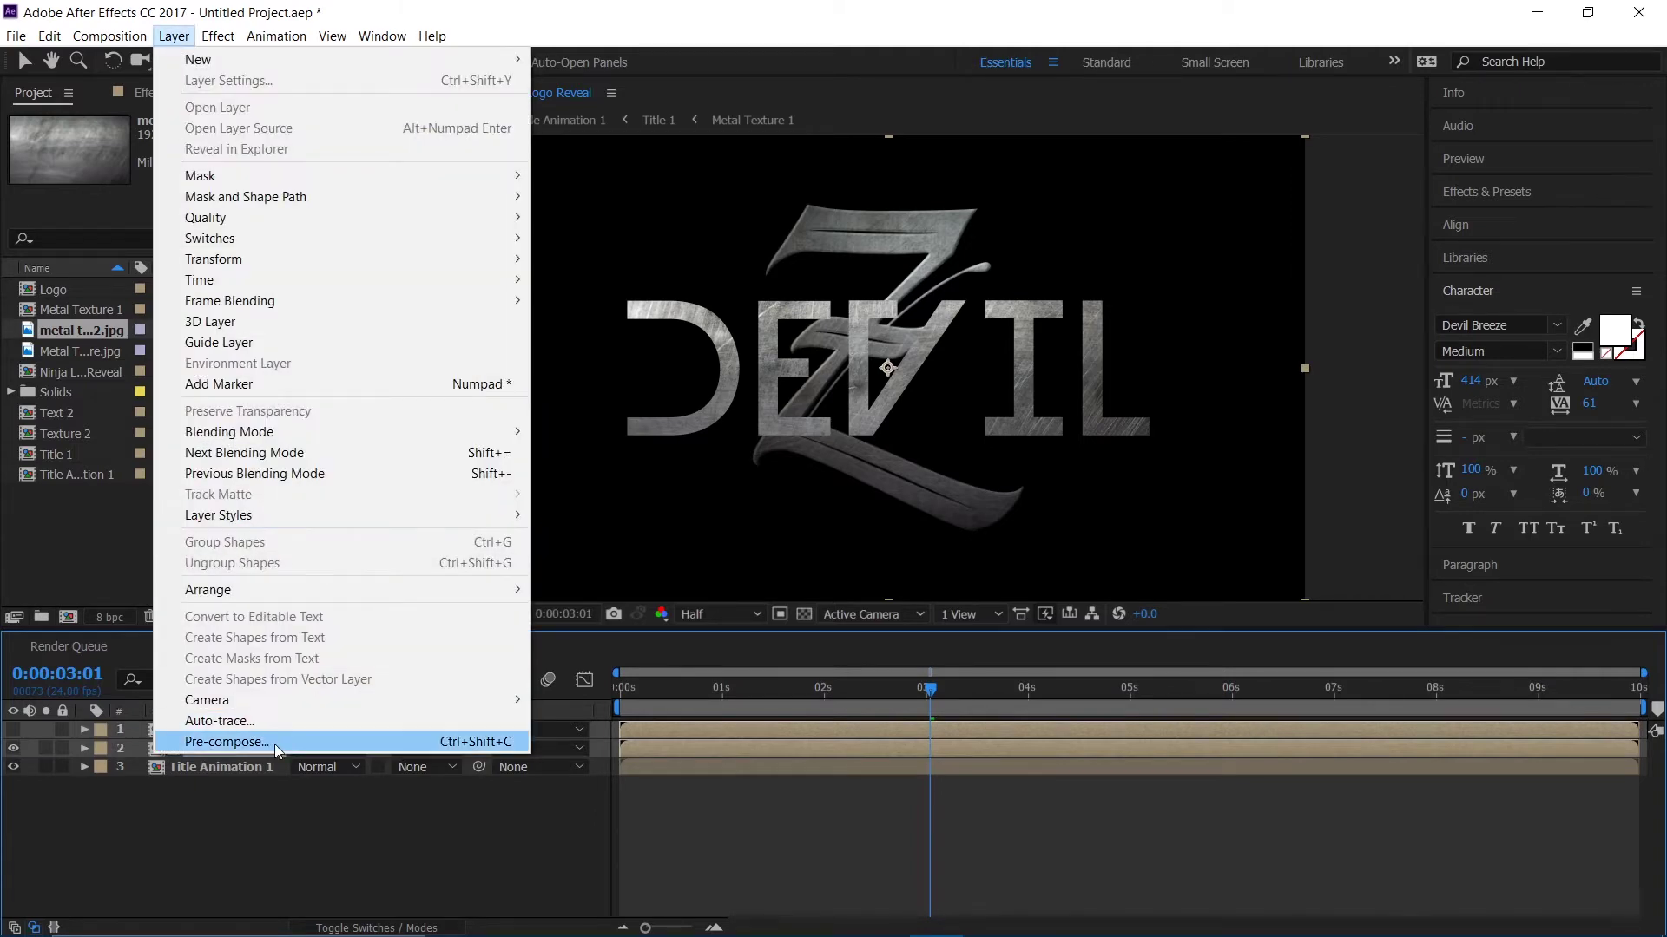
left_click(226, 742)
left_click(743, 483)
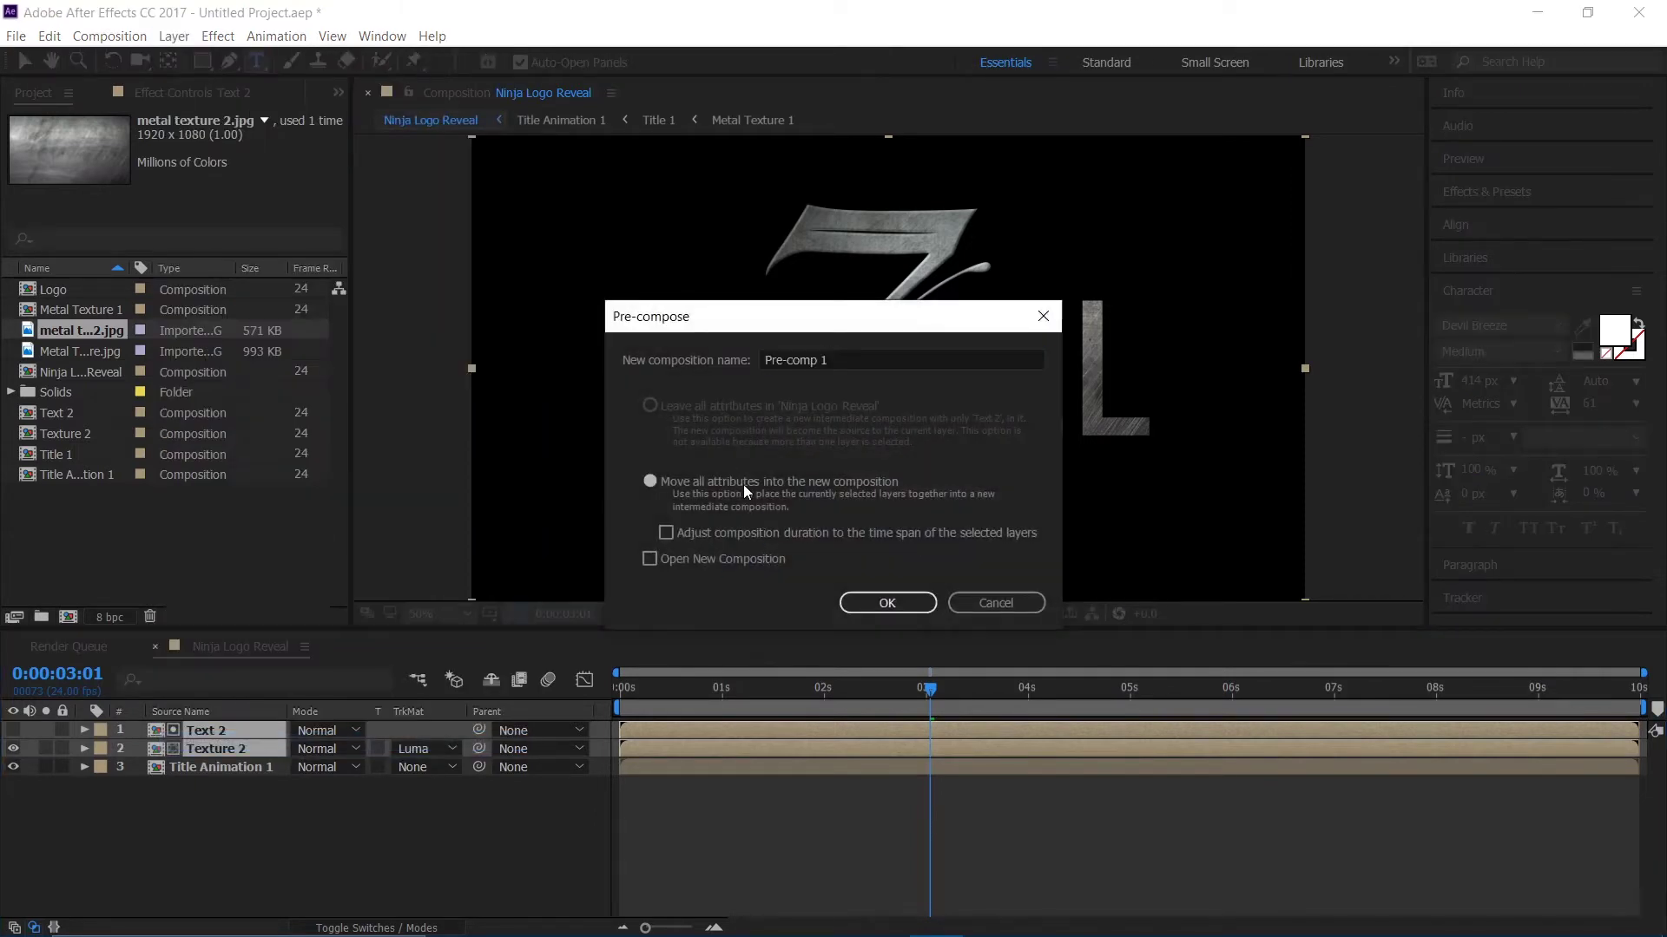
left_click_drag(891, 353, 748, 362)
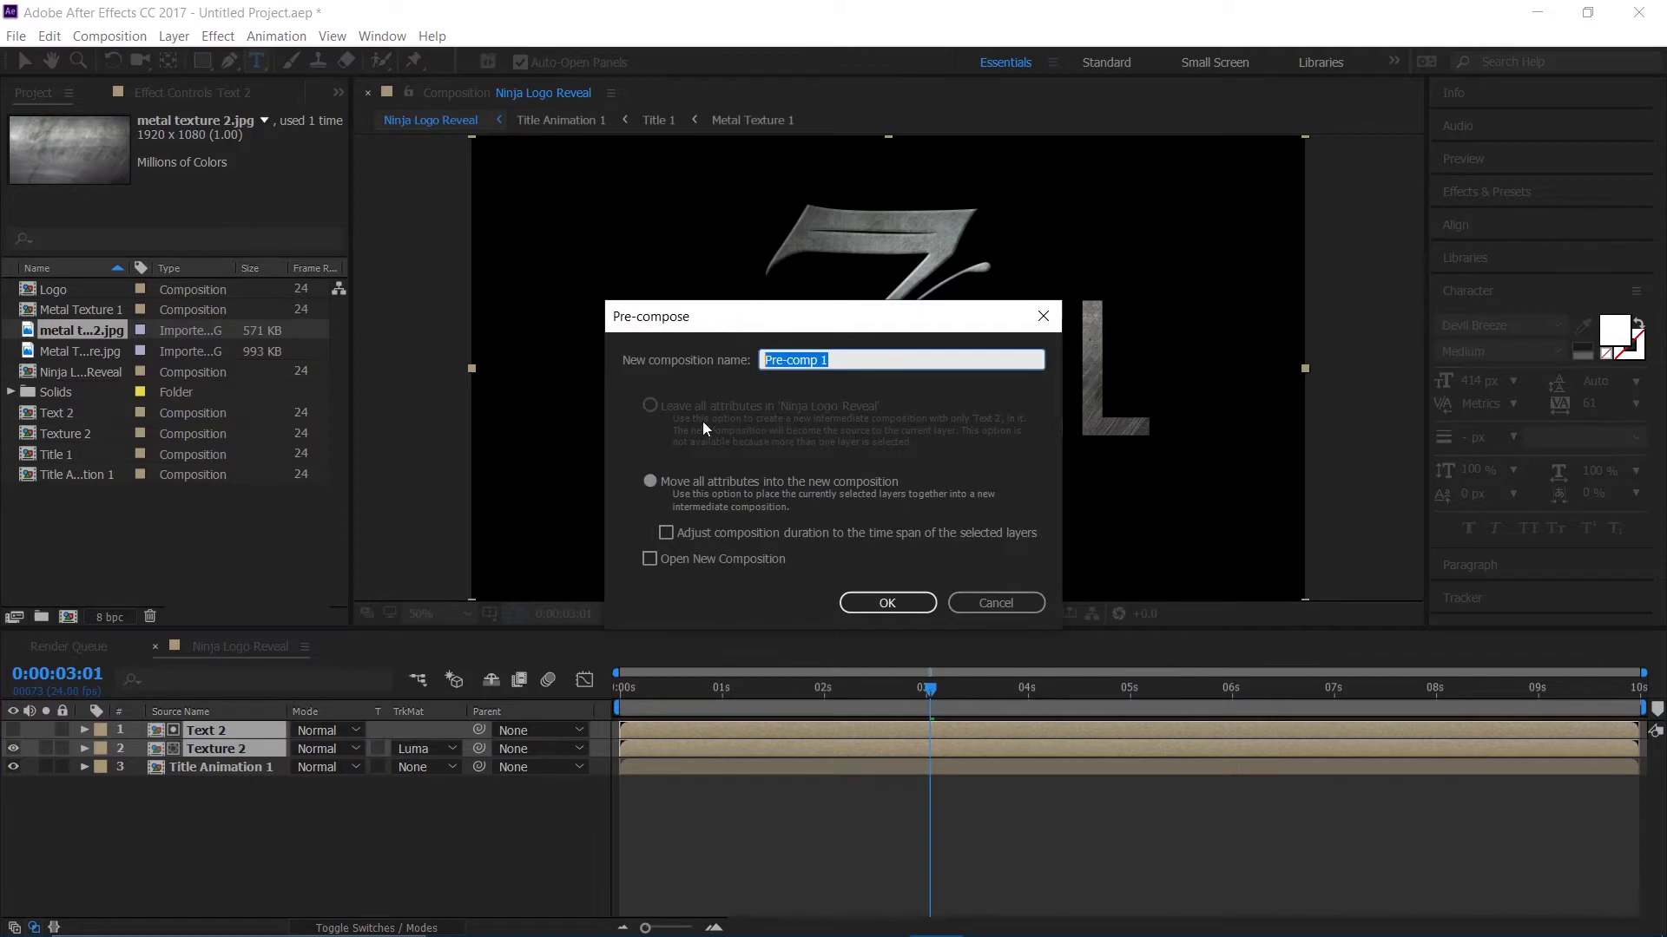
type("Title 2")
key("Return")
- Apply the Bevel Alpha effect to the Title 2 layer
left_click(1560, 191)
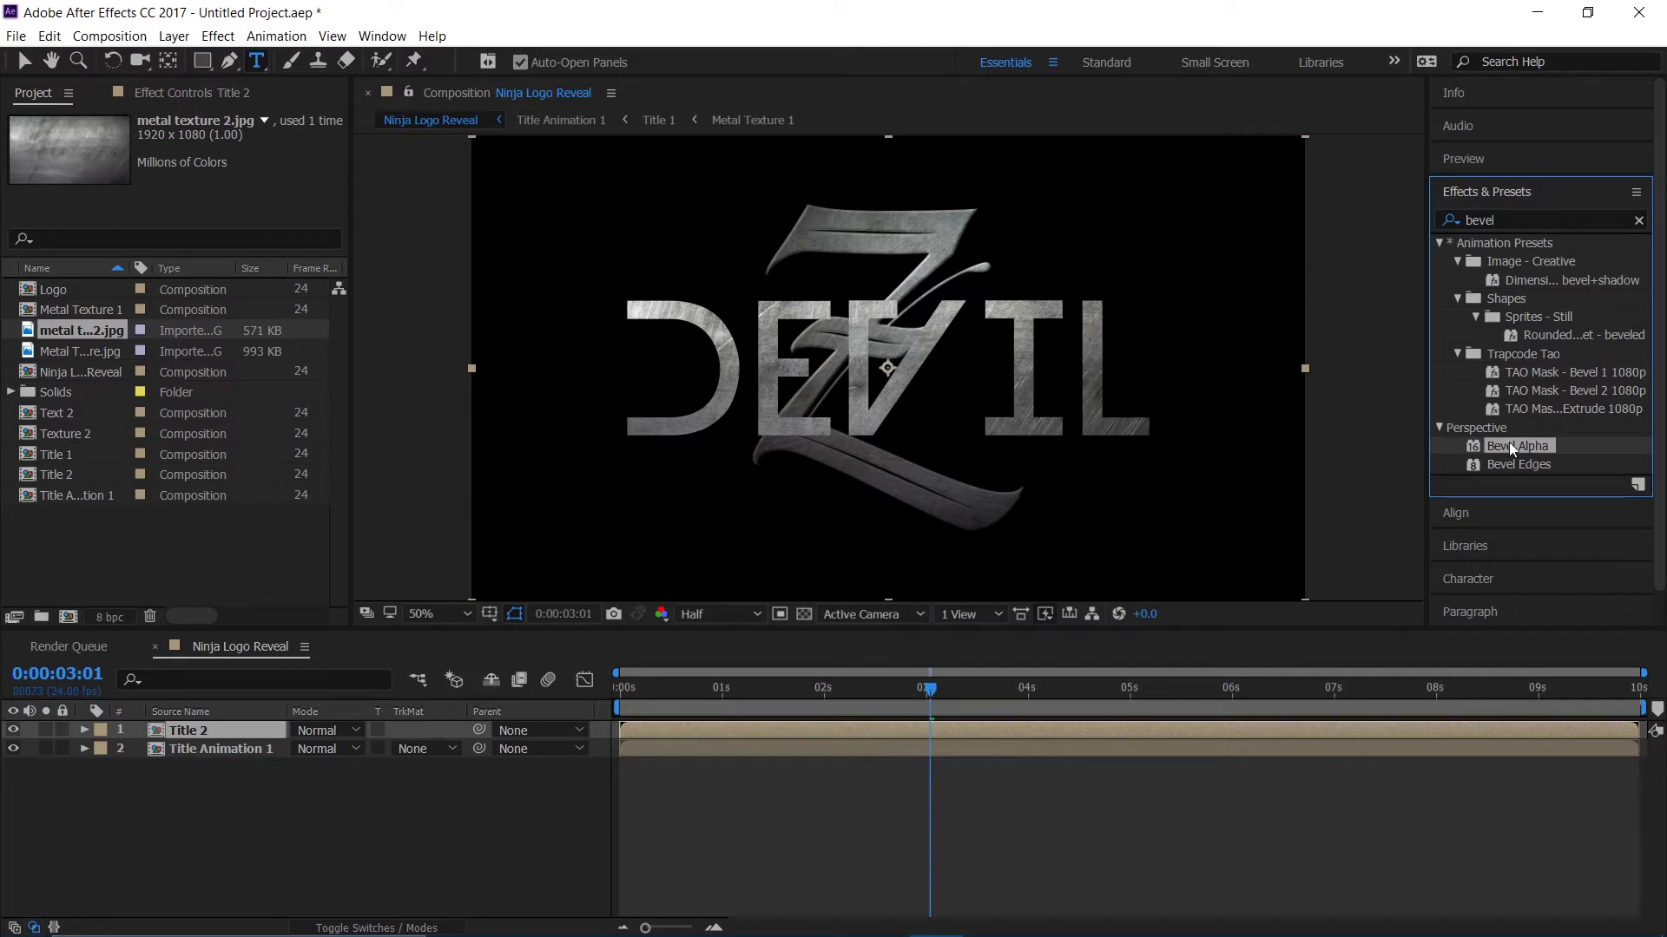
left_click_drag(1512, 446, 474, 566)
left_click_drag(271, 701, 193, 737)
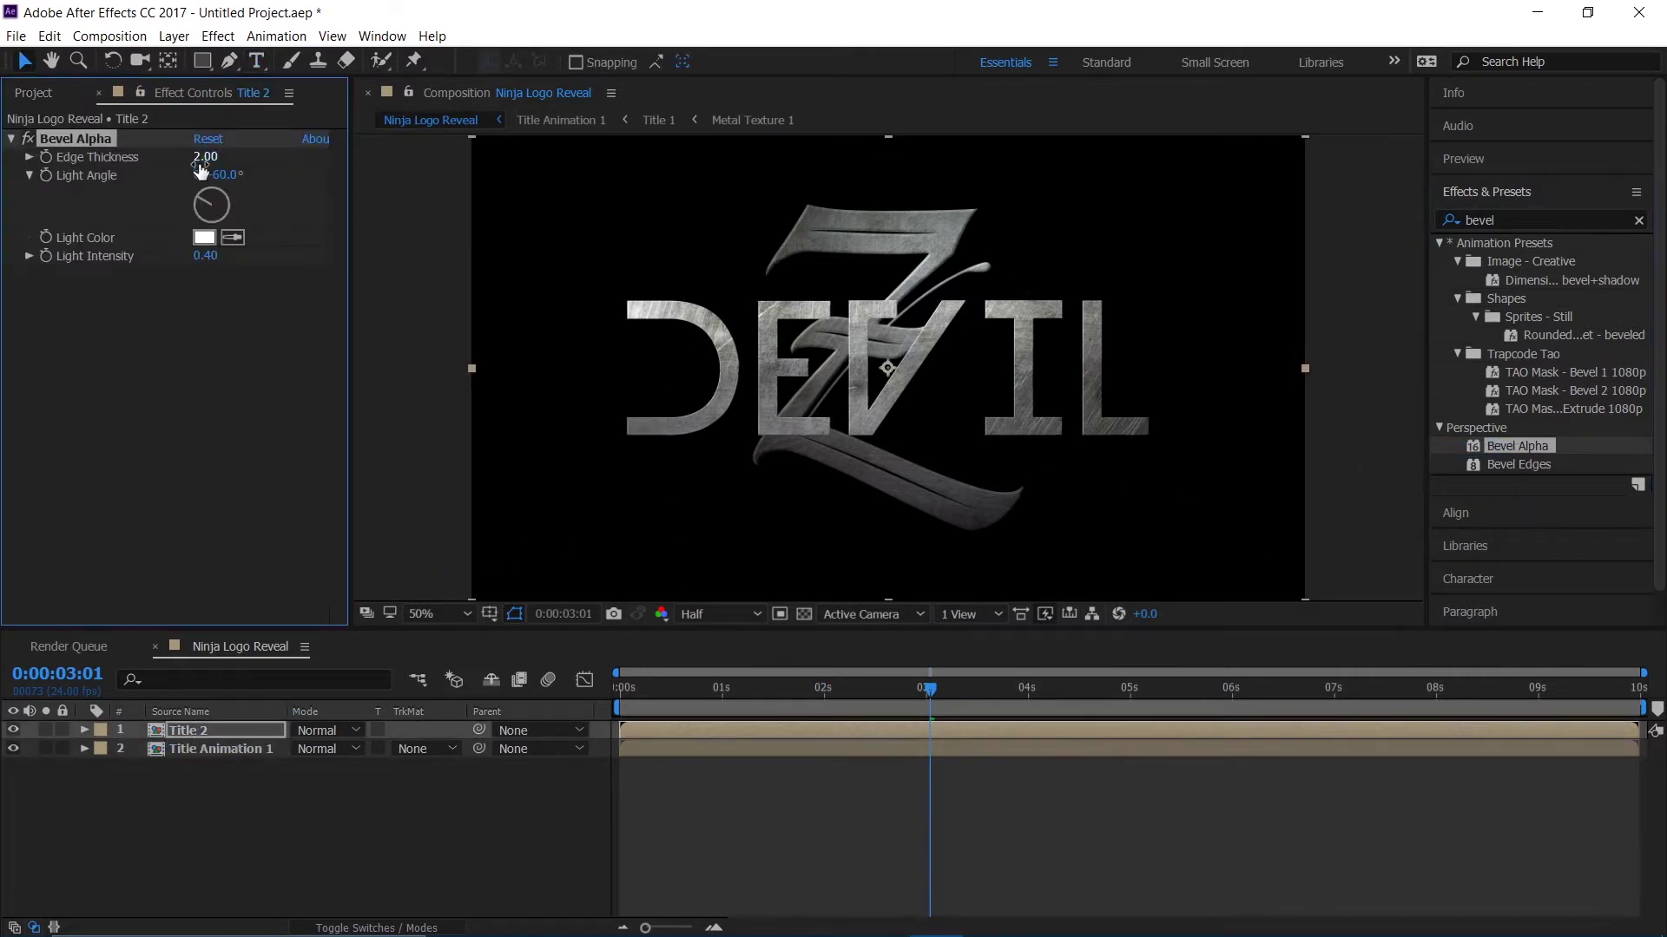
- Set Title 2's Bevel Alpha to an edge thickness of 8.80, a light intensity of 0.19 and a light angle of 100°
left_click_drag(205, 157, 315, 194)
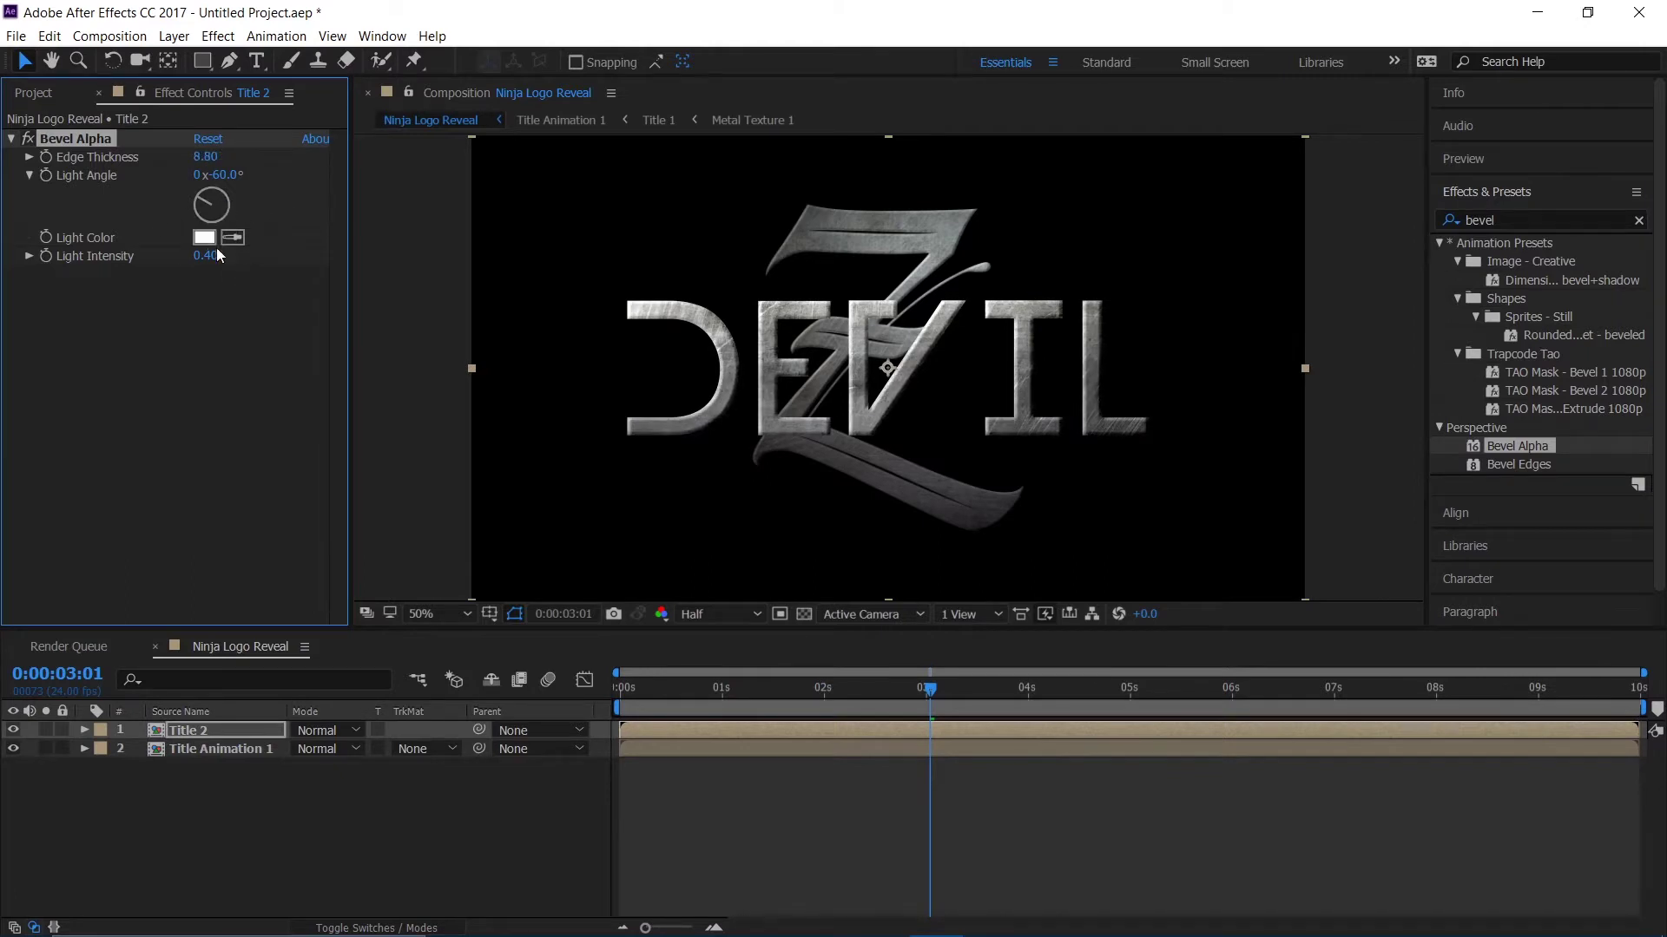
left_click_drag(219, 256, 200, 268)
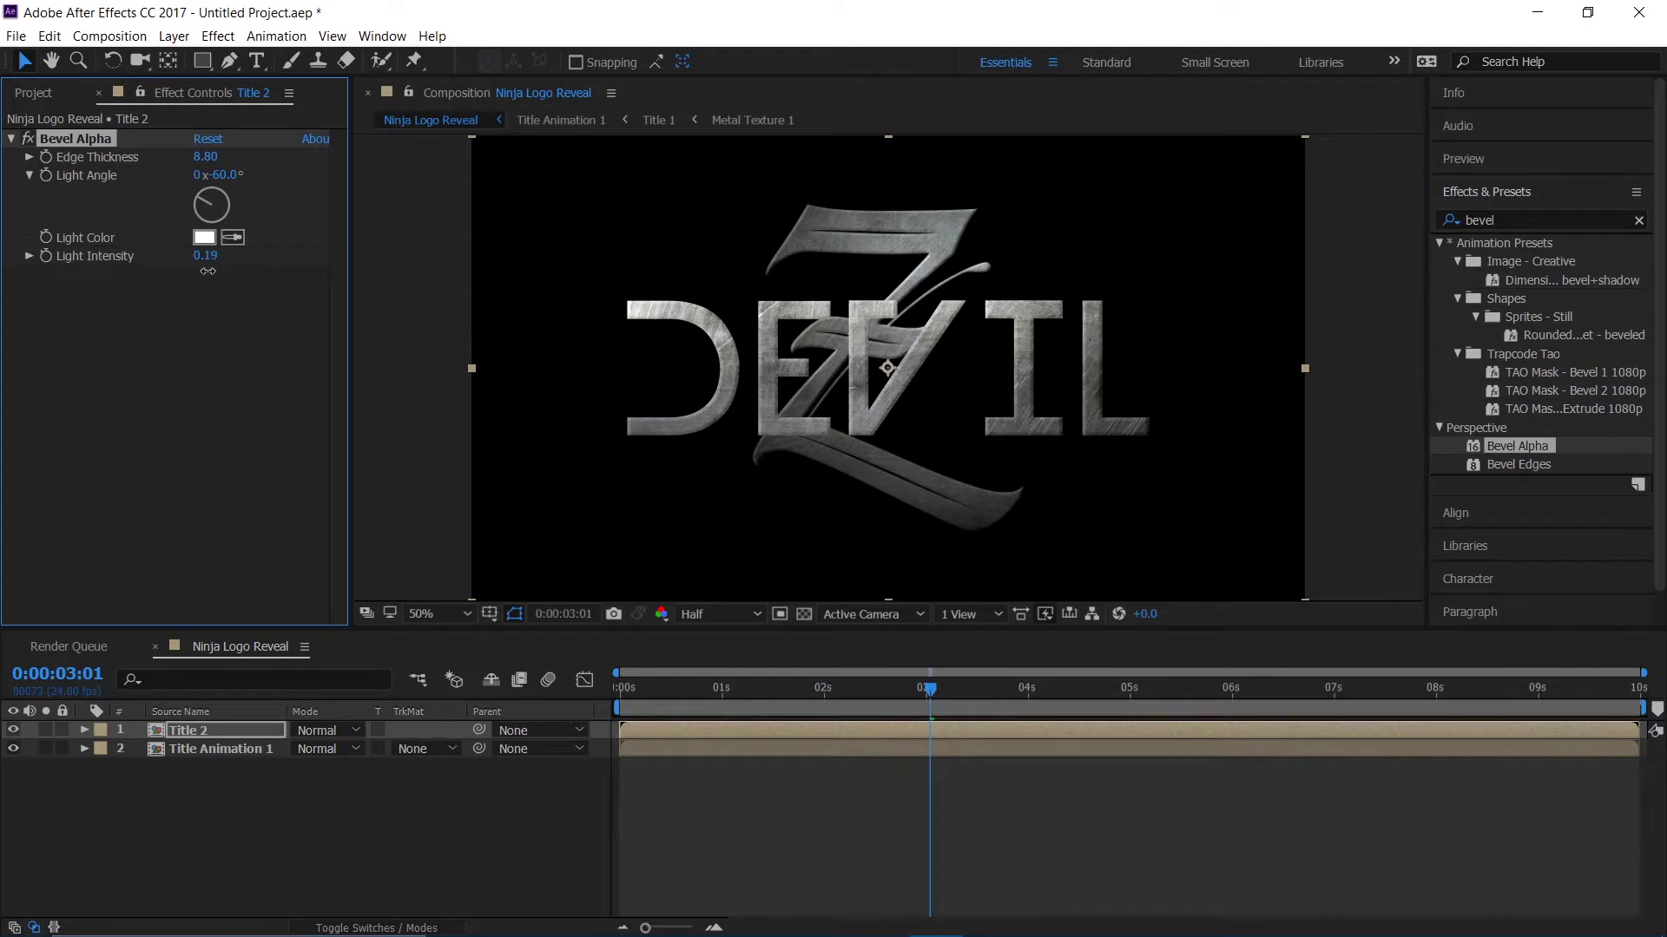
left_click_drag(225, 174, 456, 223)
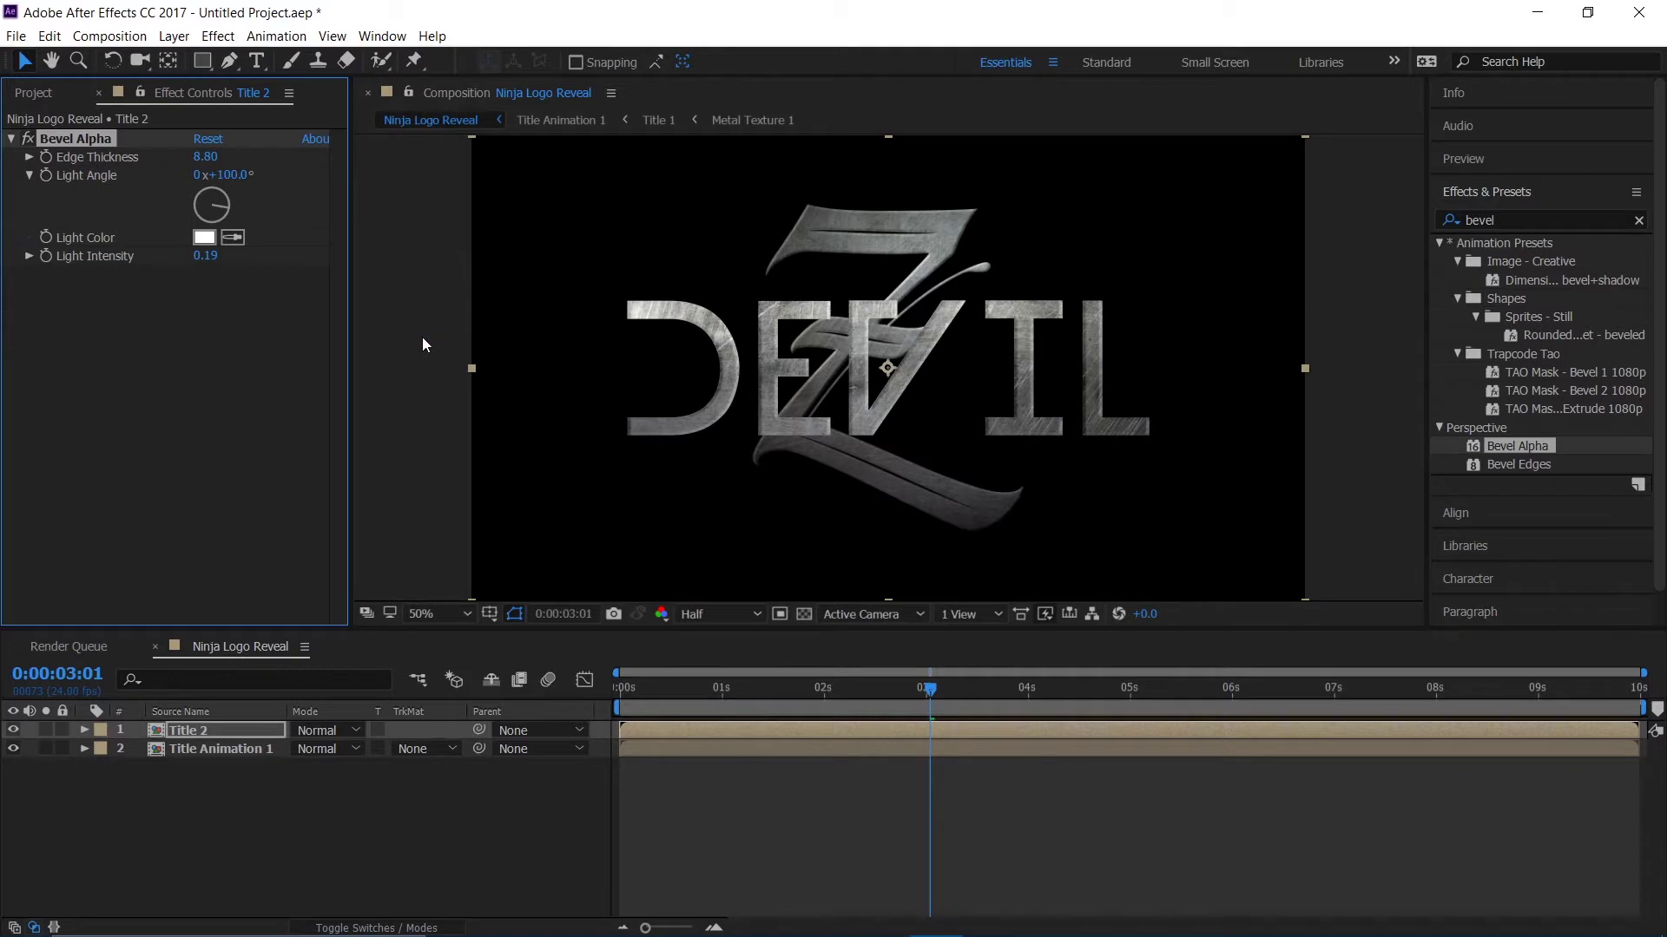
left_click(337, 784)
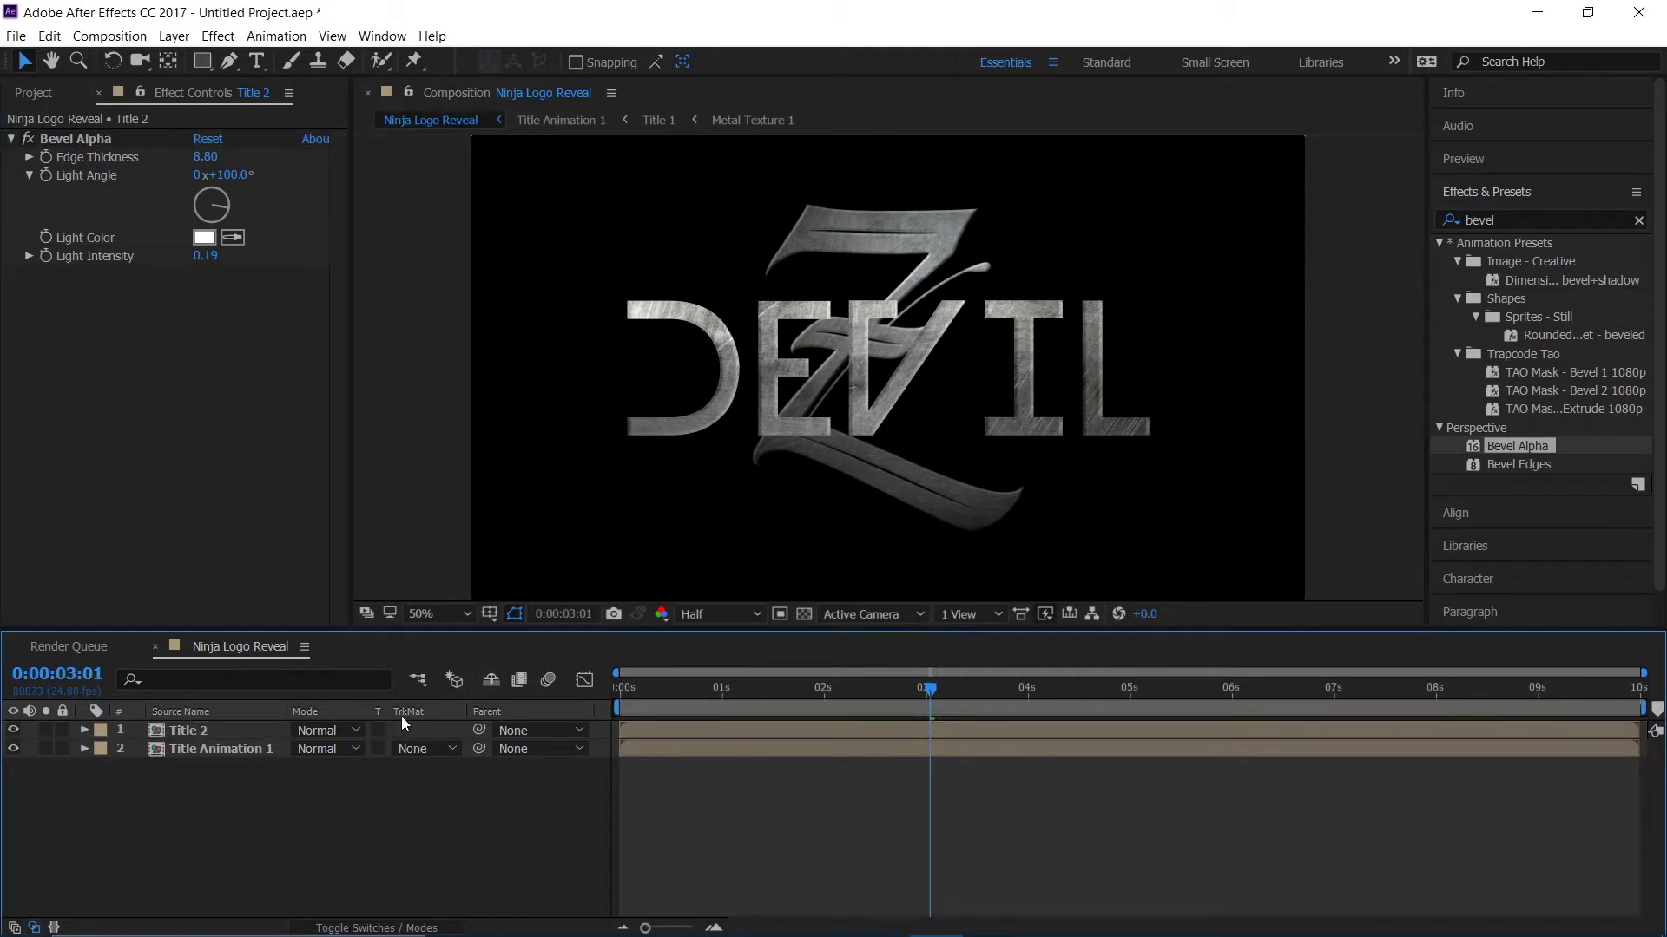
- Import OF.mov as the topmost layer of the composition and set its blending mode to Add
left_click(44, 86)
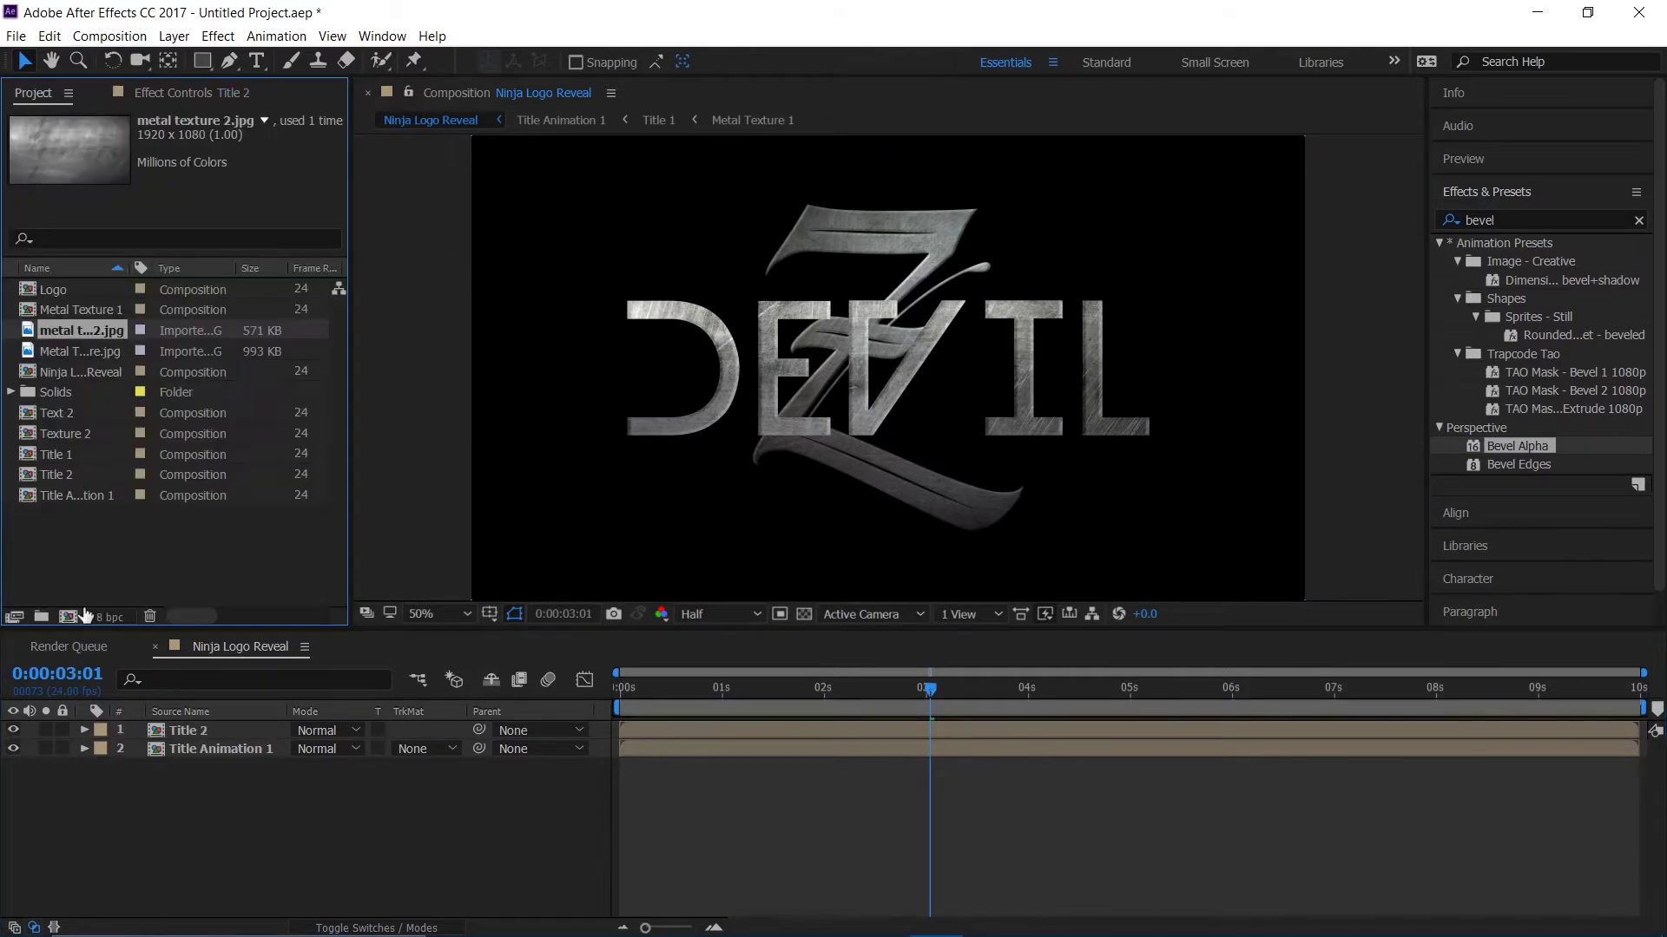
double_click(68, 545)
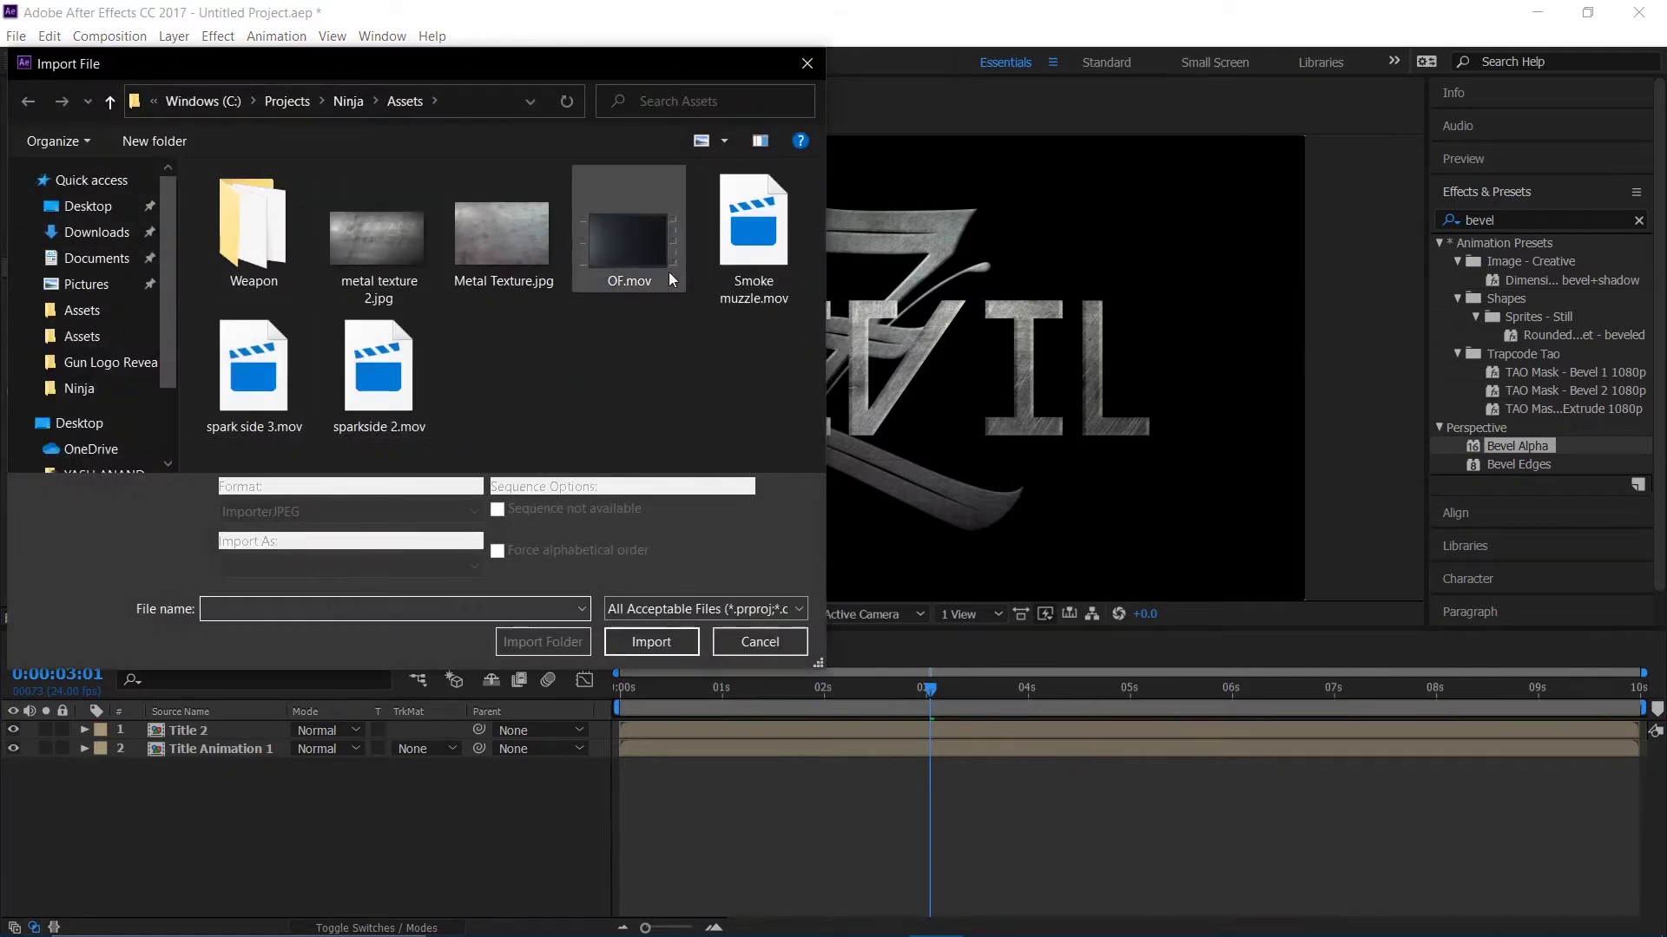
double_click(638, 231)
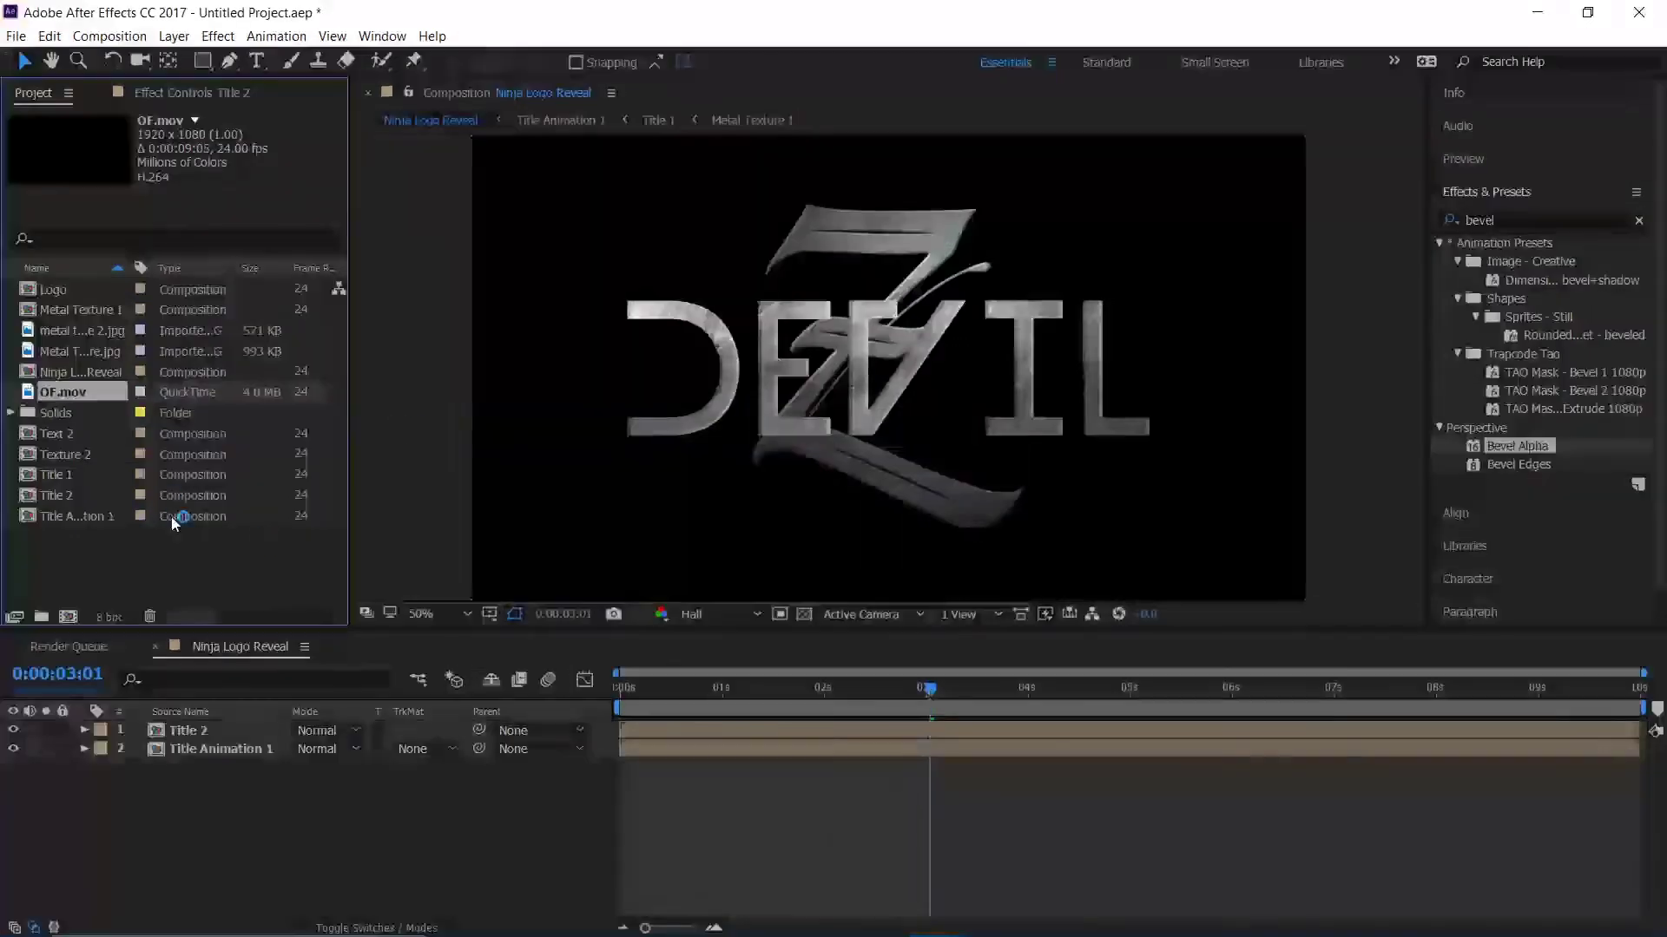
left_click_drag(87, 392, 217, 726)
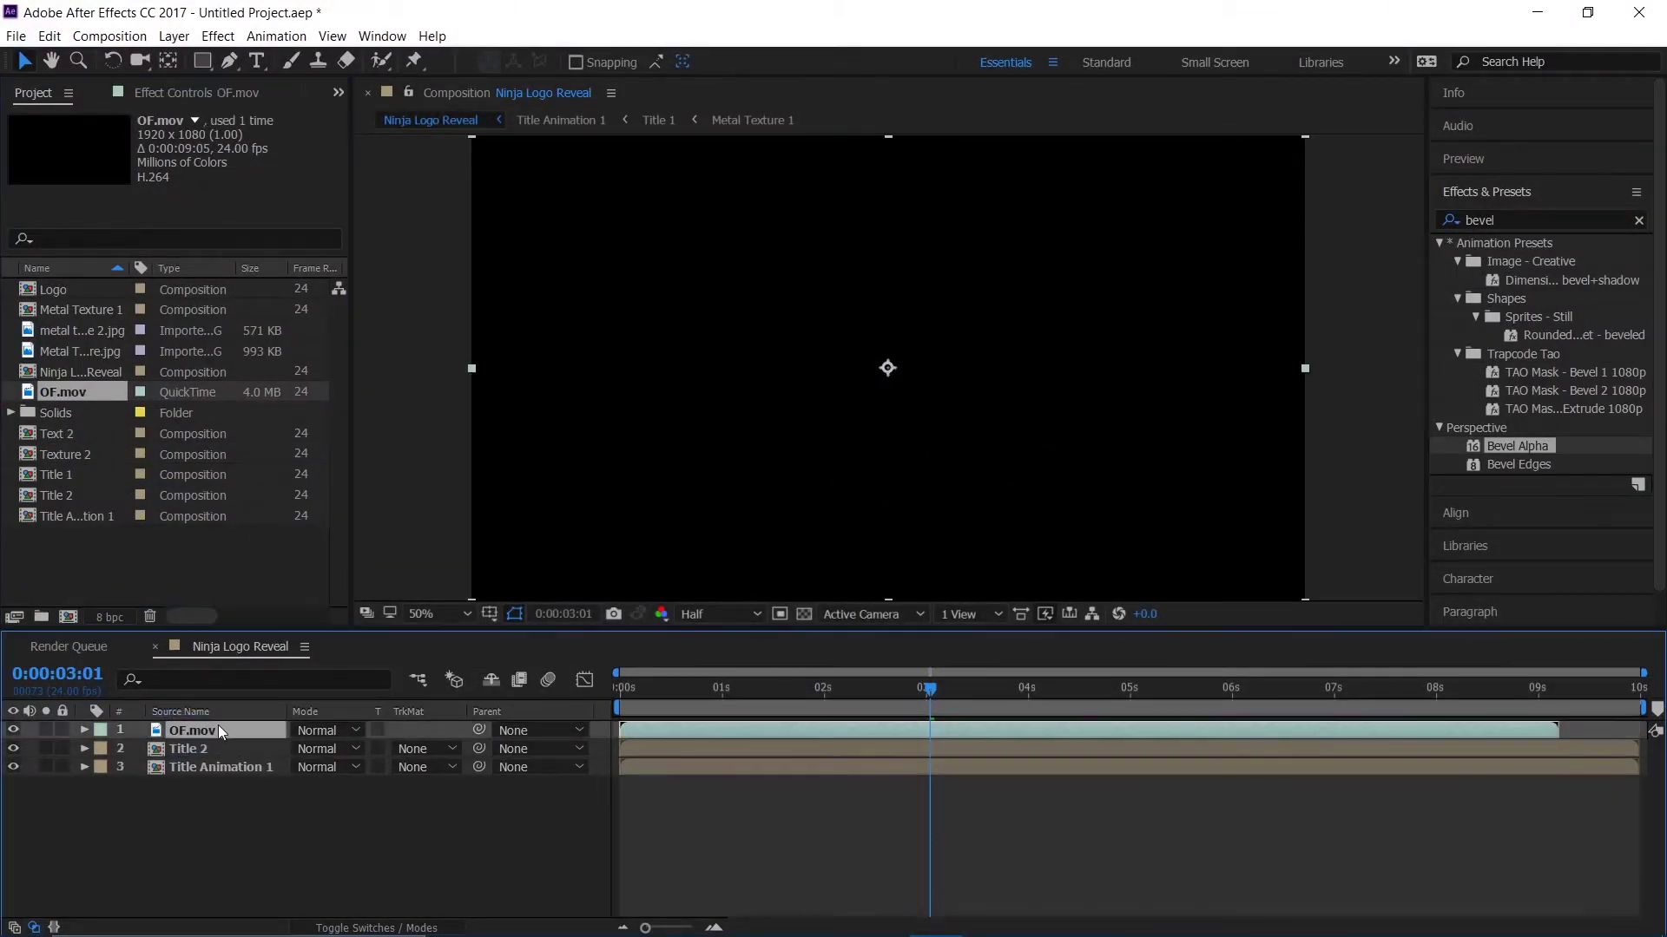
left_click(325, 730)
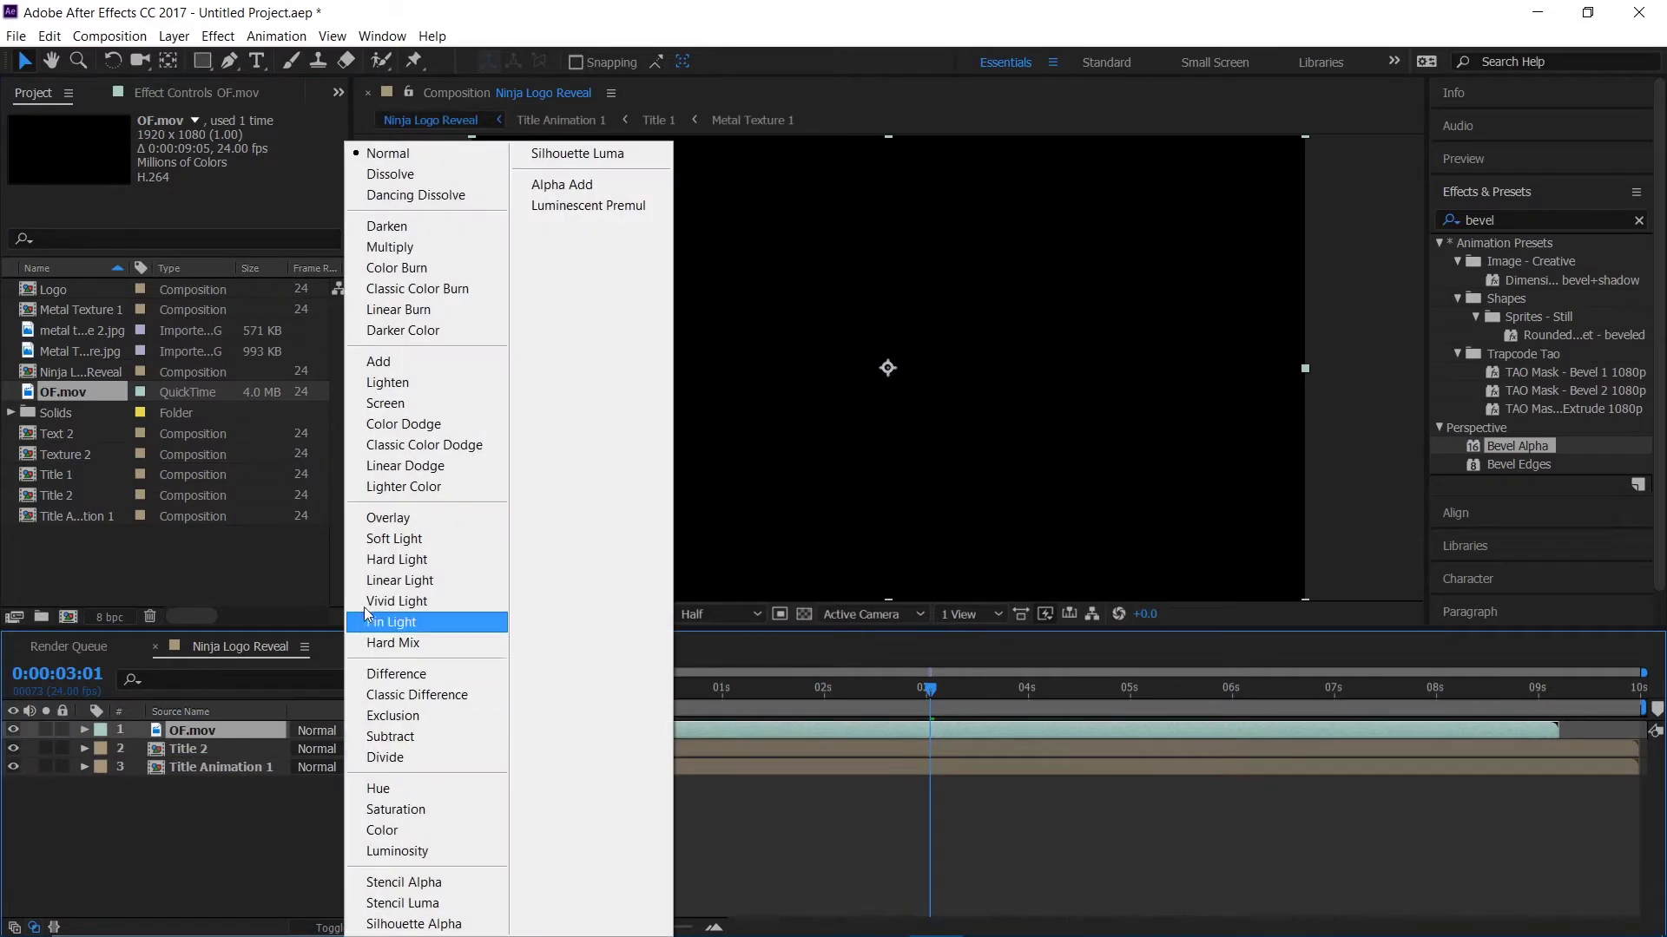
left_click(415, 362)
- Preview the composition from the start with the Title 2 layer temporarily hidden, and make Title 2 visible again
left_click_drag(733, 695, 590, 694)
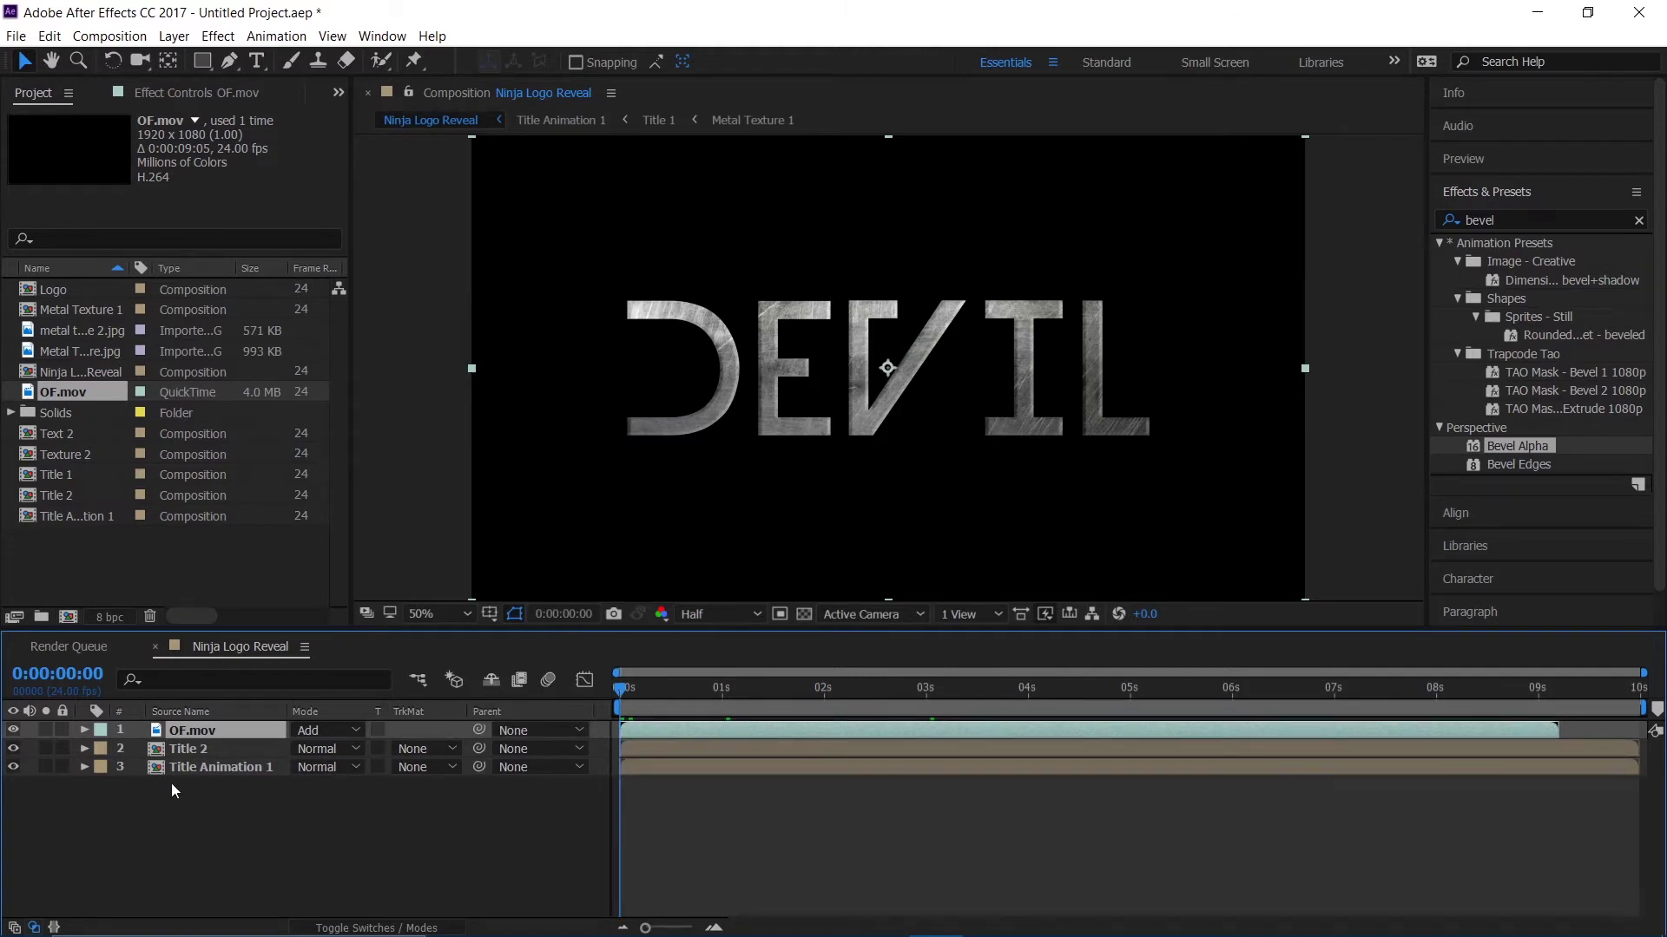
left_click(14, 749)
key("space")
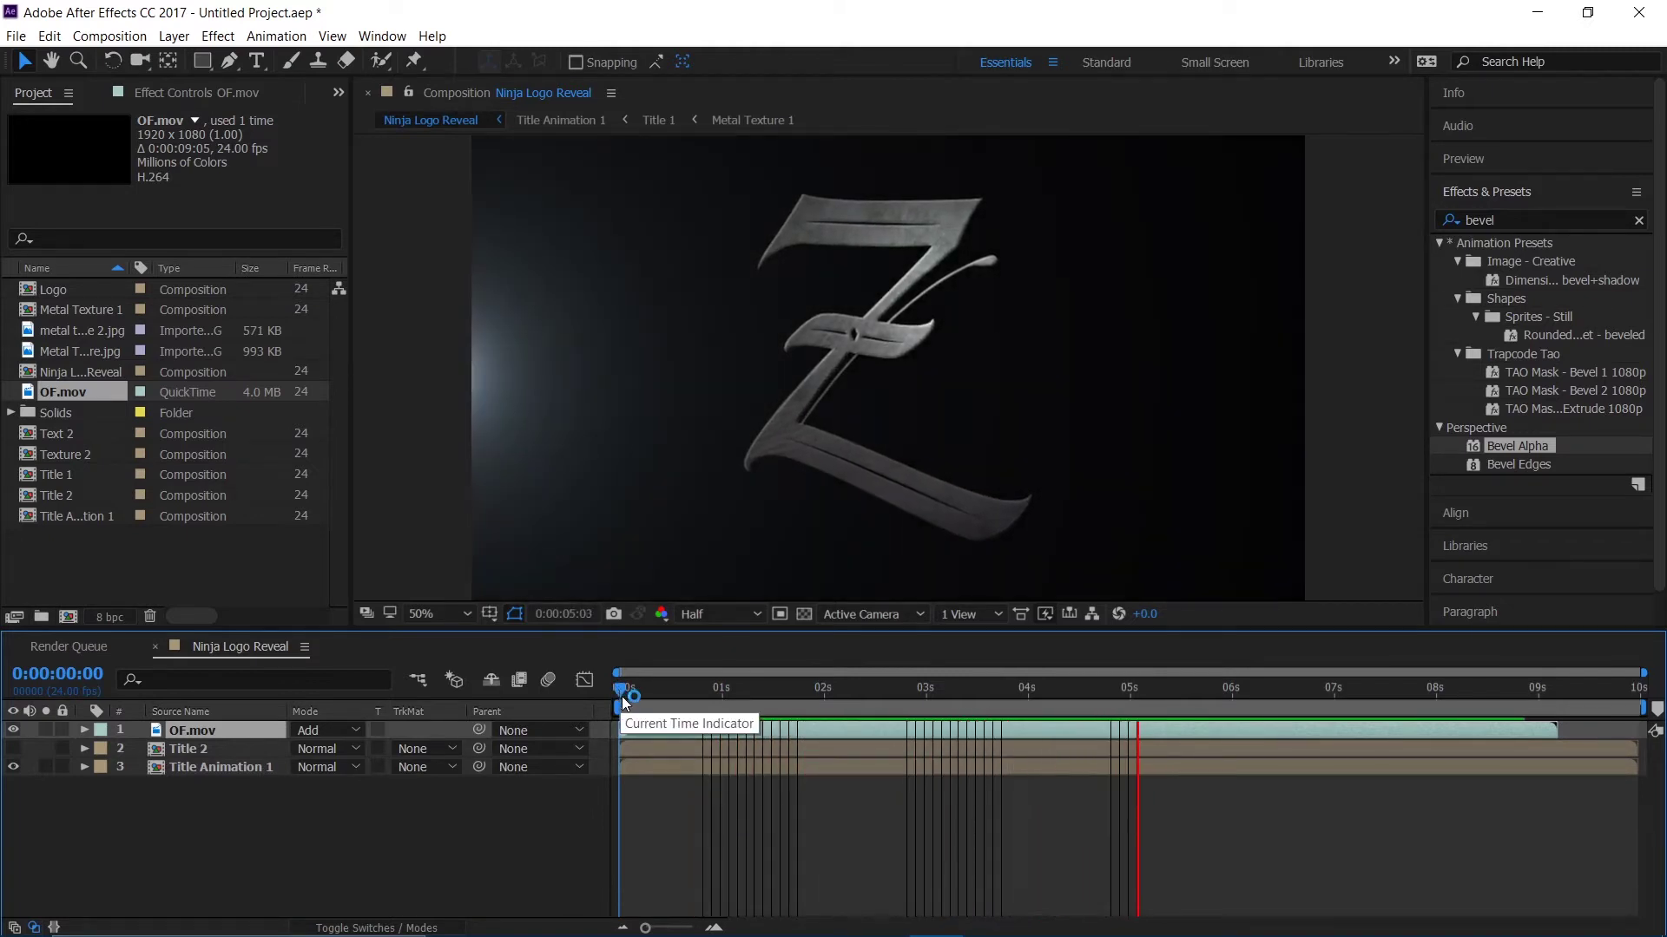
key("space")
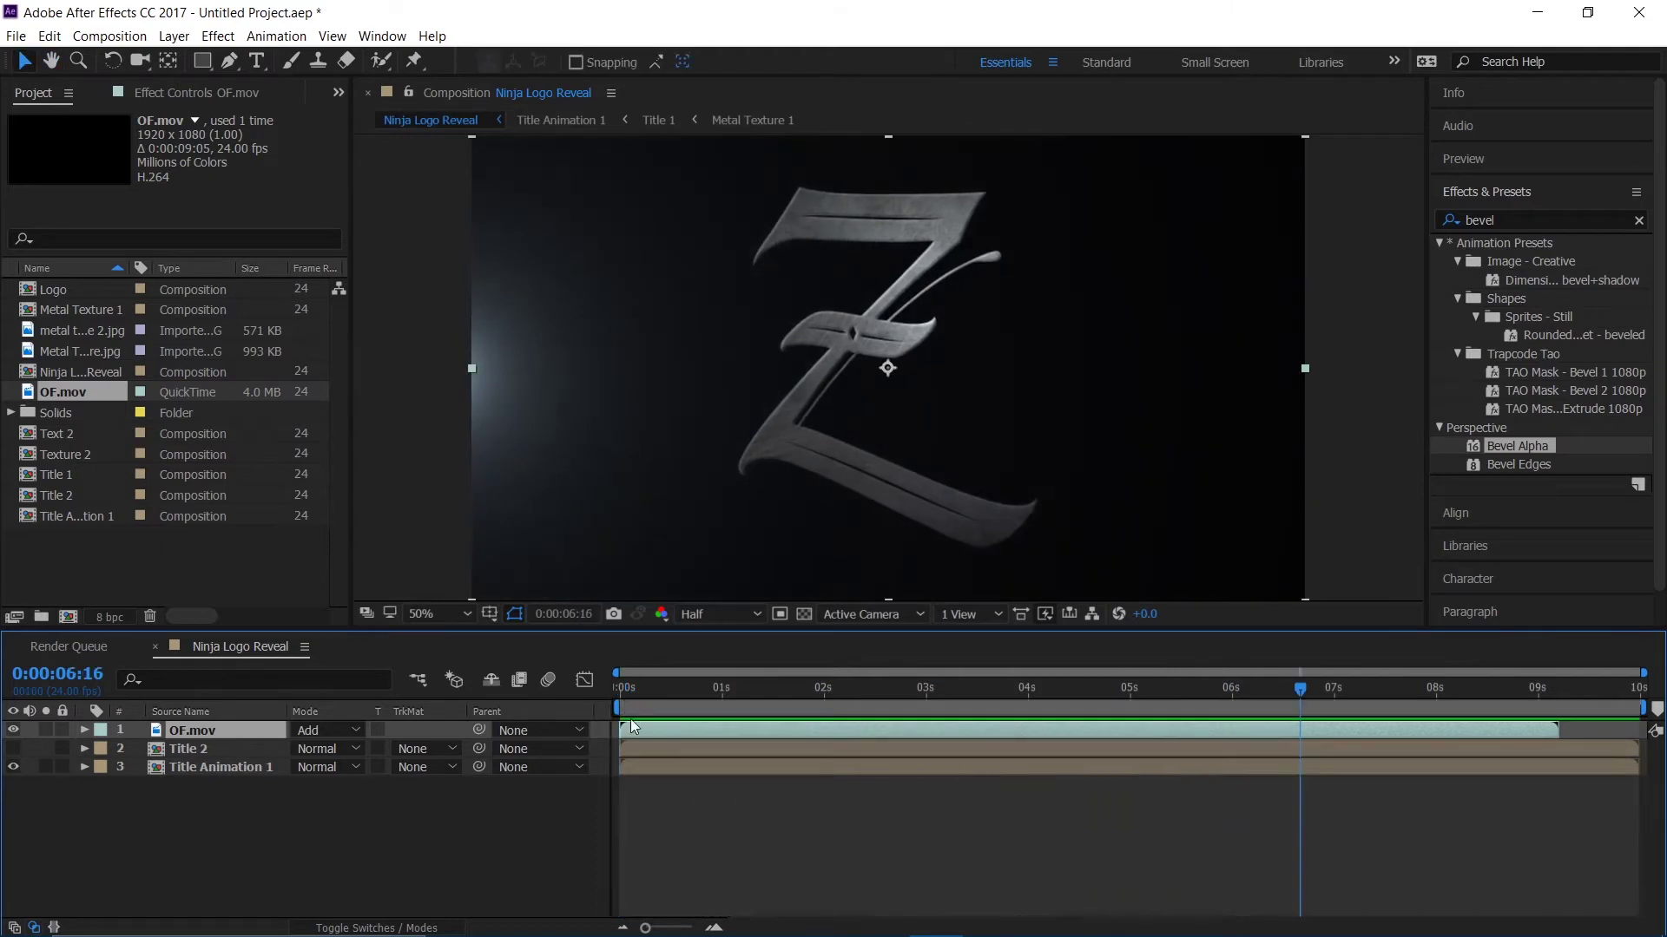
left_click(13, 748)
left_click(234, 748)
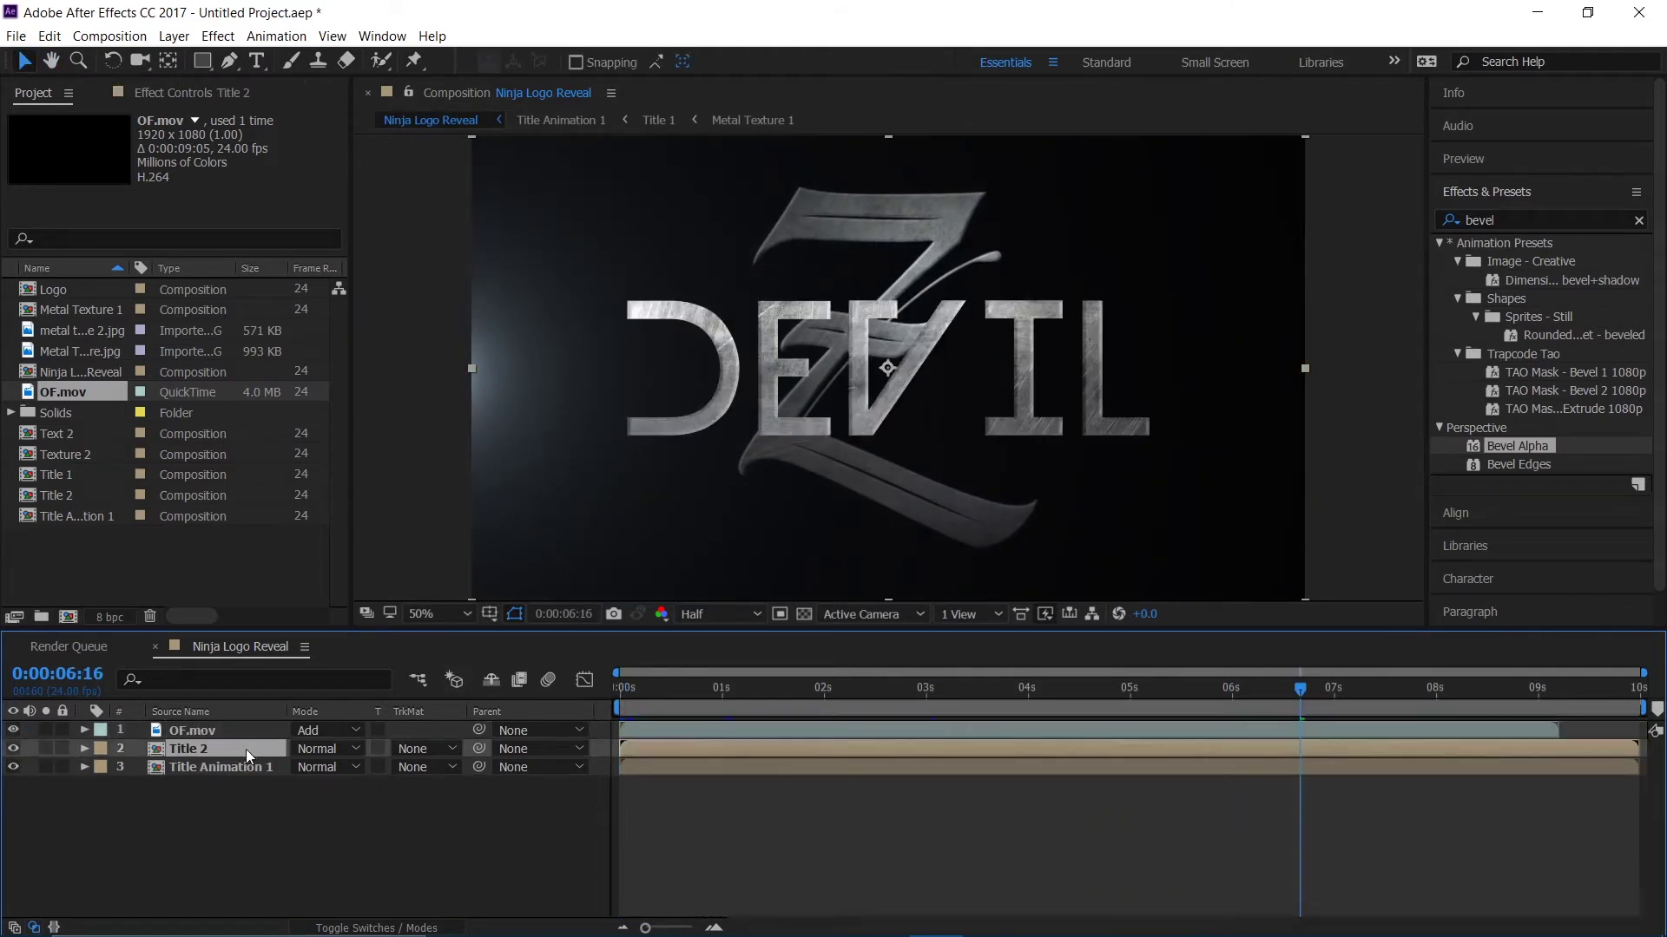
- Import all Weapon PNG files from the Assets folder's Weapon subfolder as a single PNG sequence
double_click(220, 575)
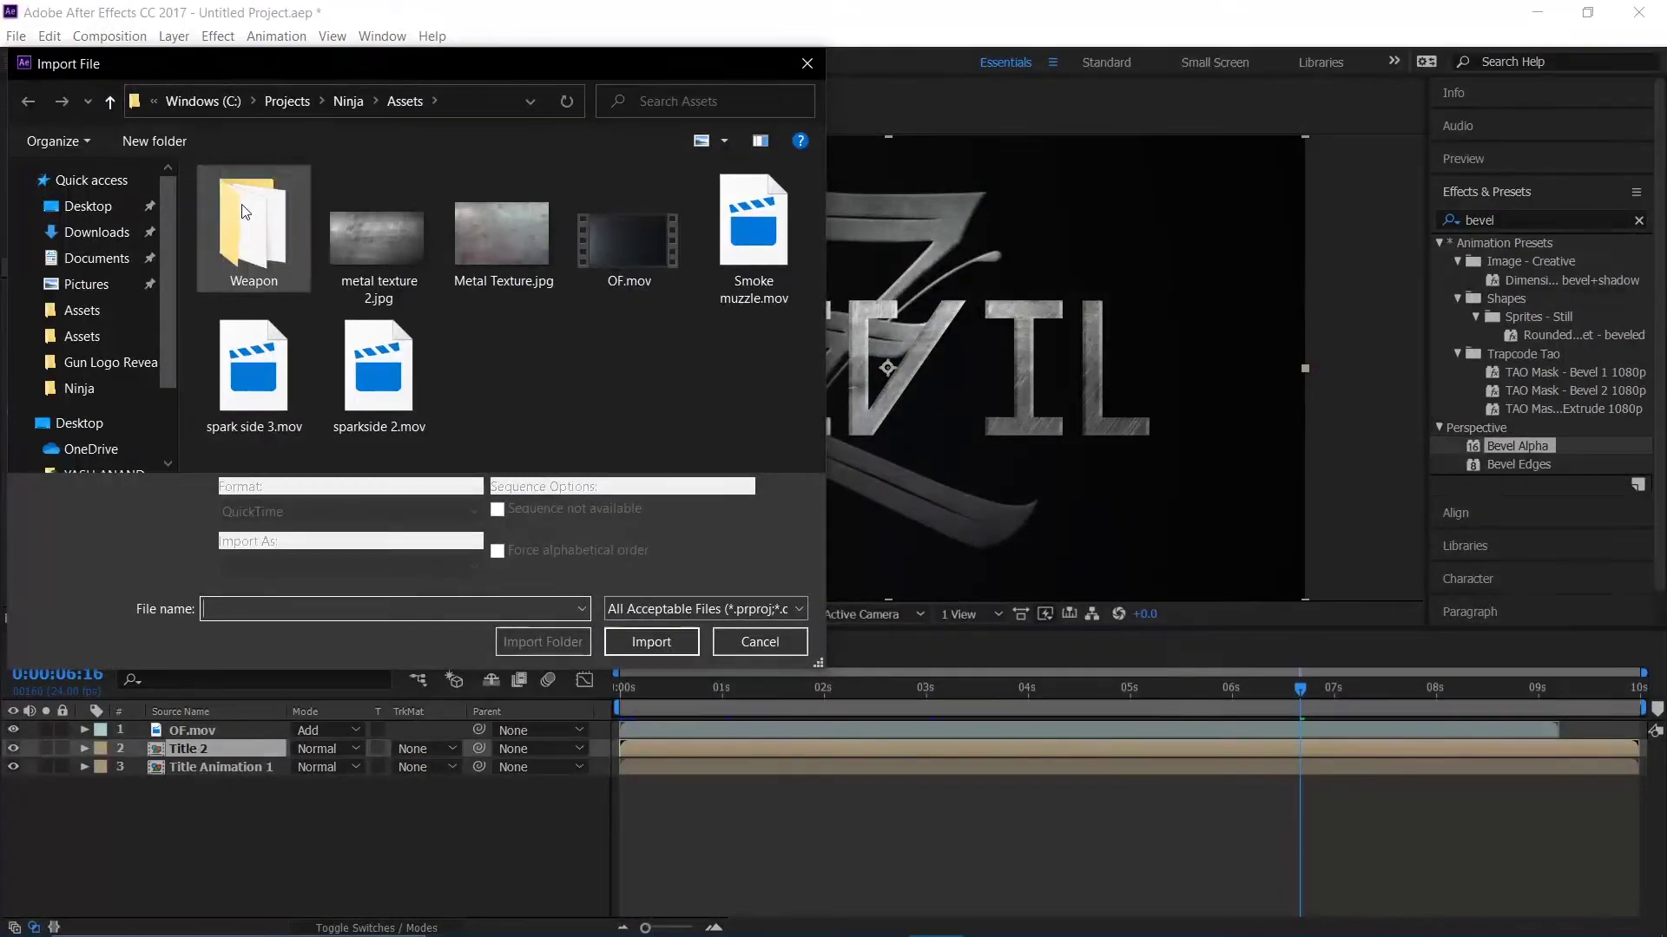
double_click(245, 211)
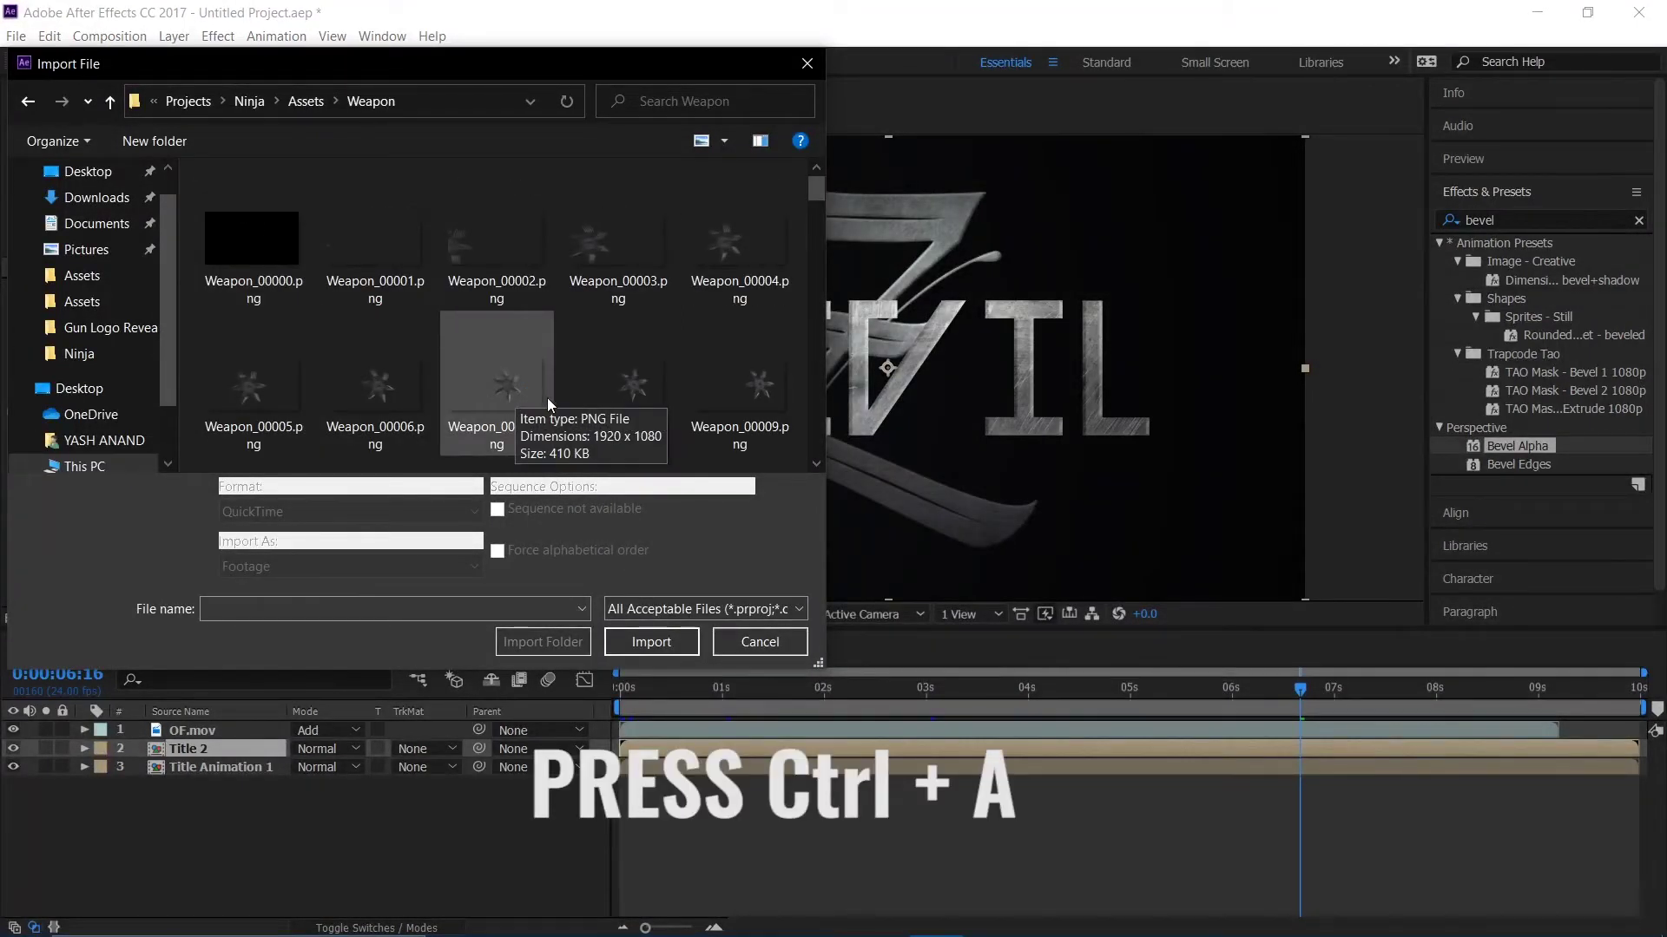
key("ctrl+a")
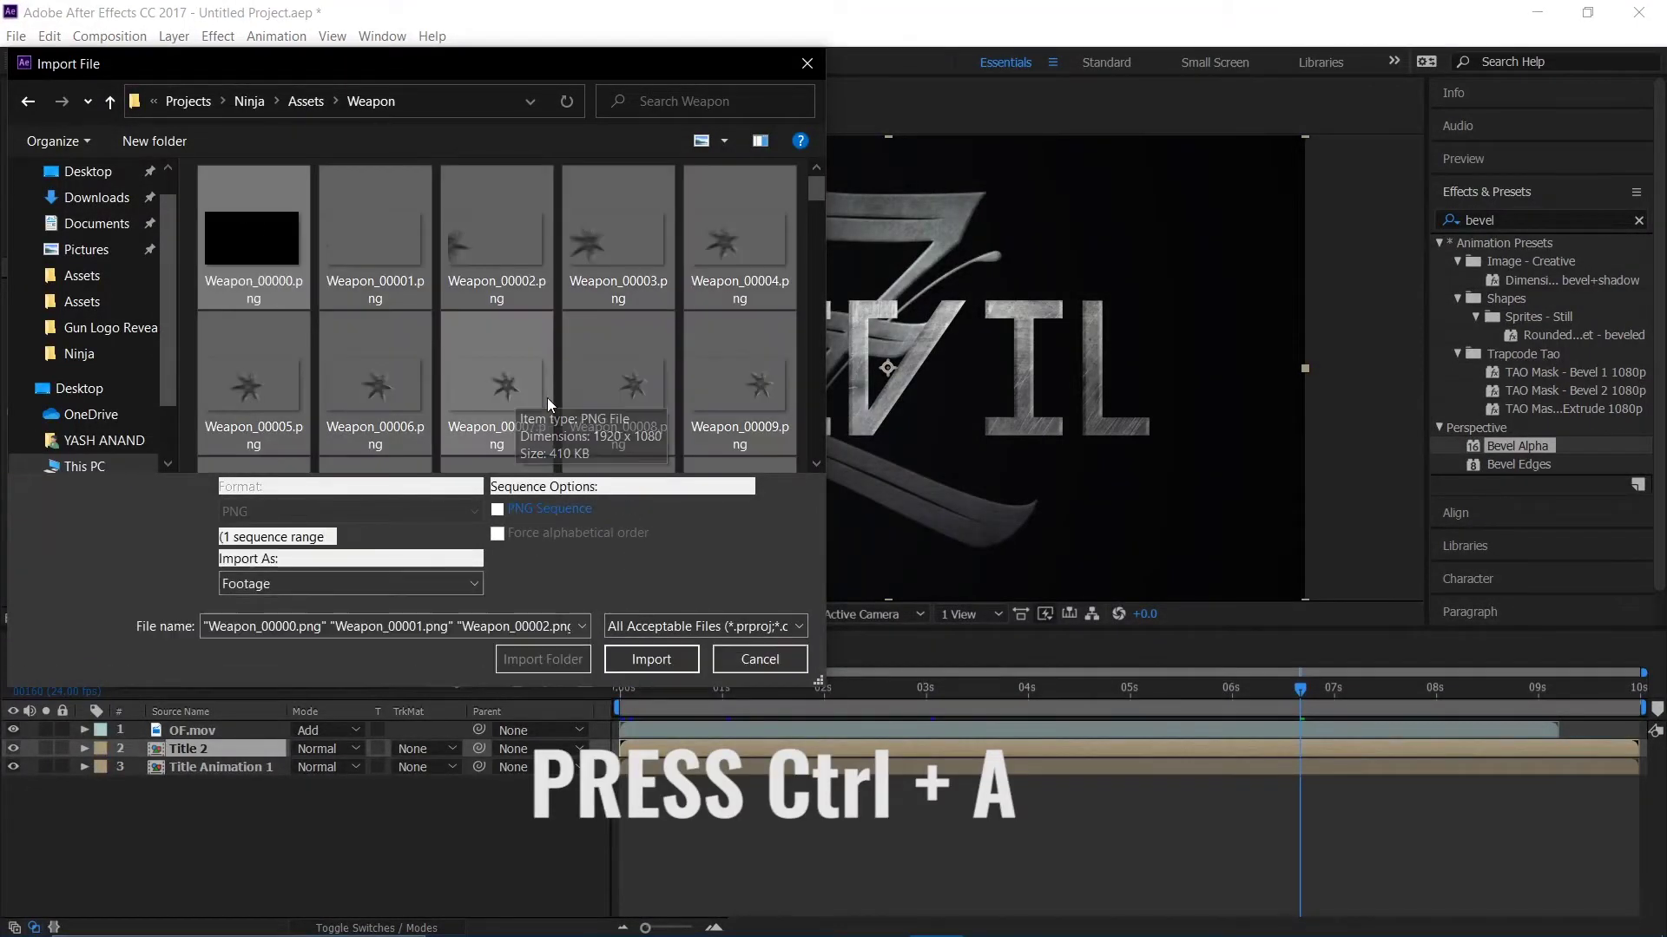
left_click(497, 510)
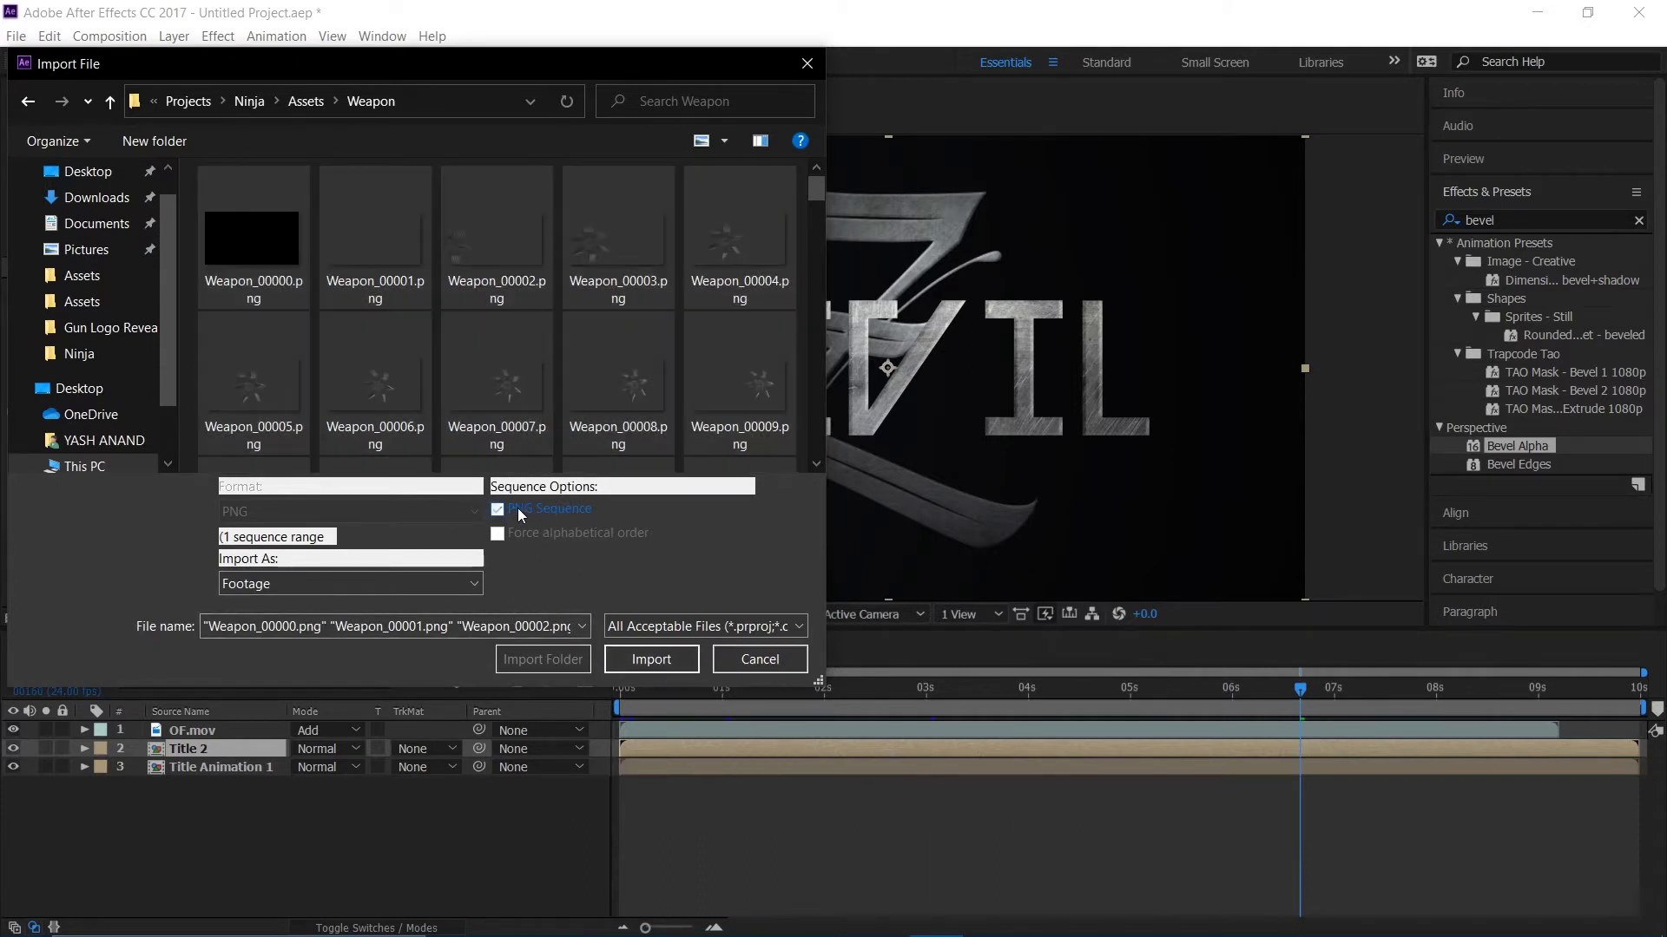
left_click(618, 667)
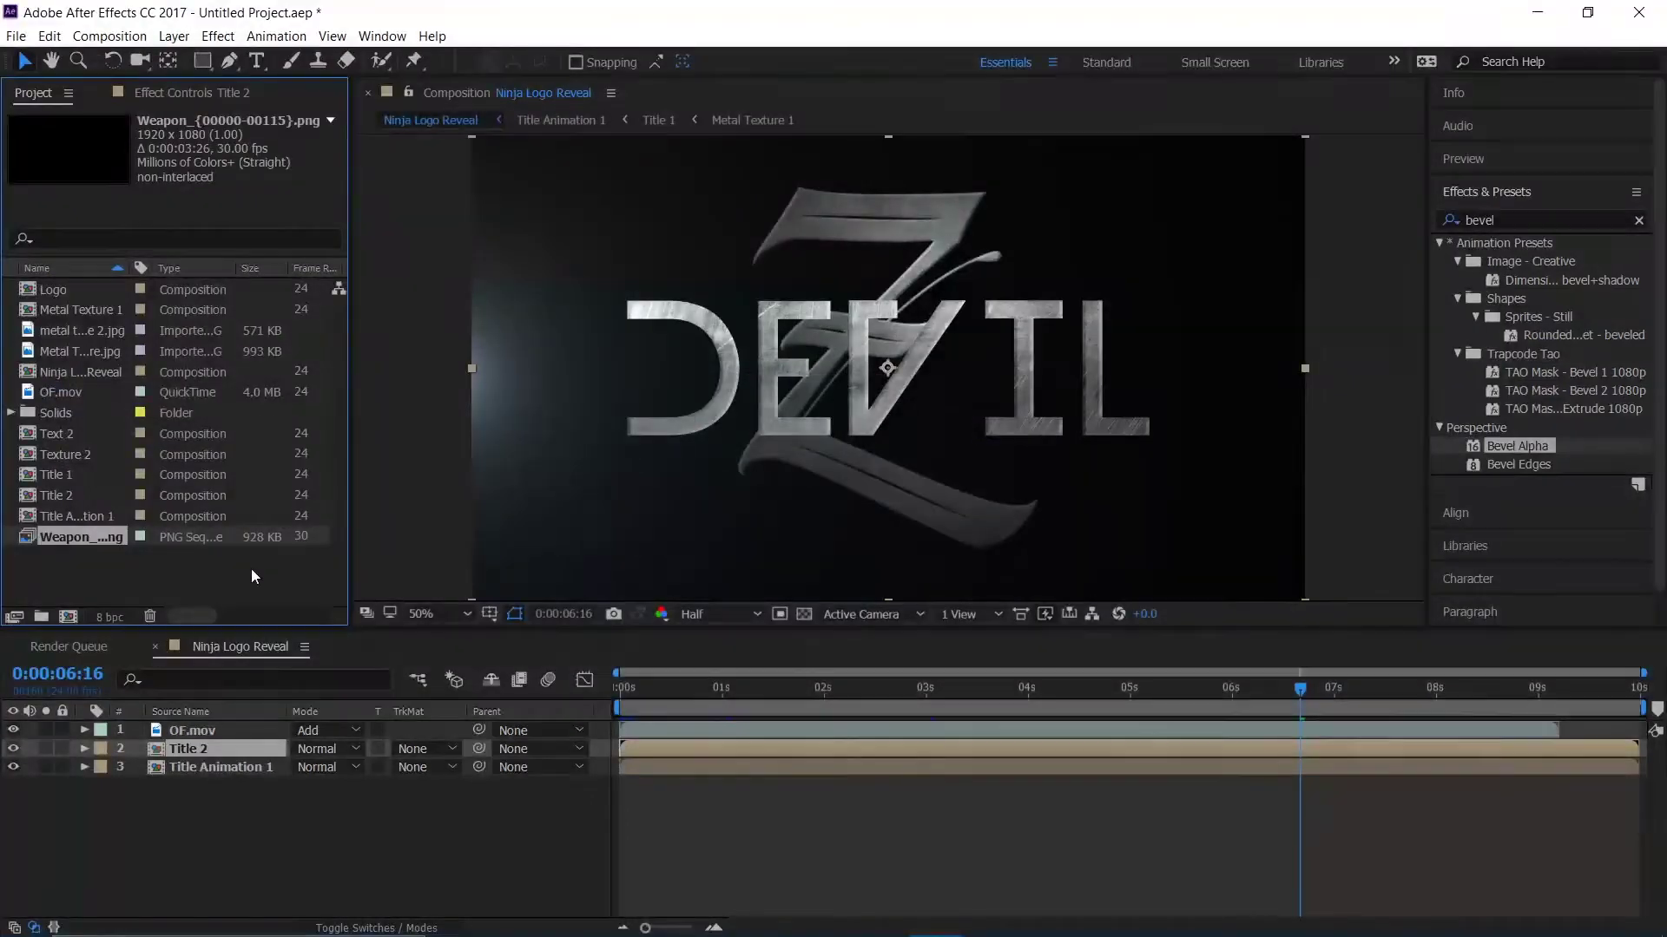
- Play the imported Weapon sequence in the footage viewer and return to the Ninja Logo Reveal composition's start
double_click(59, 542)
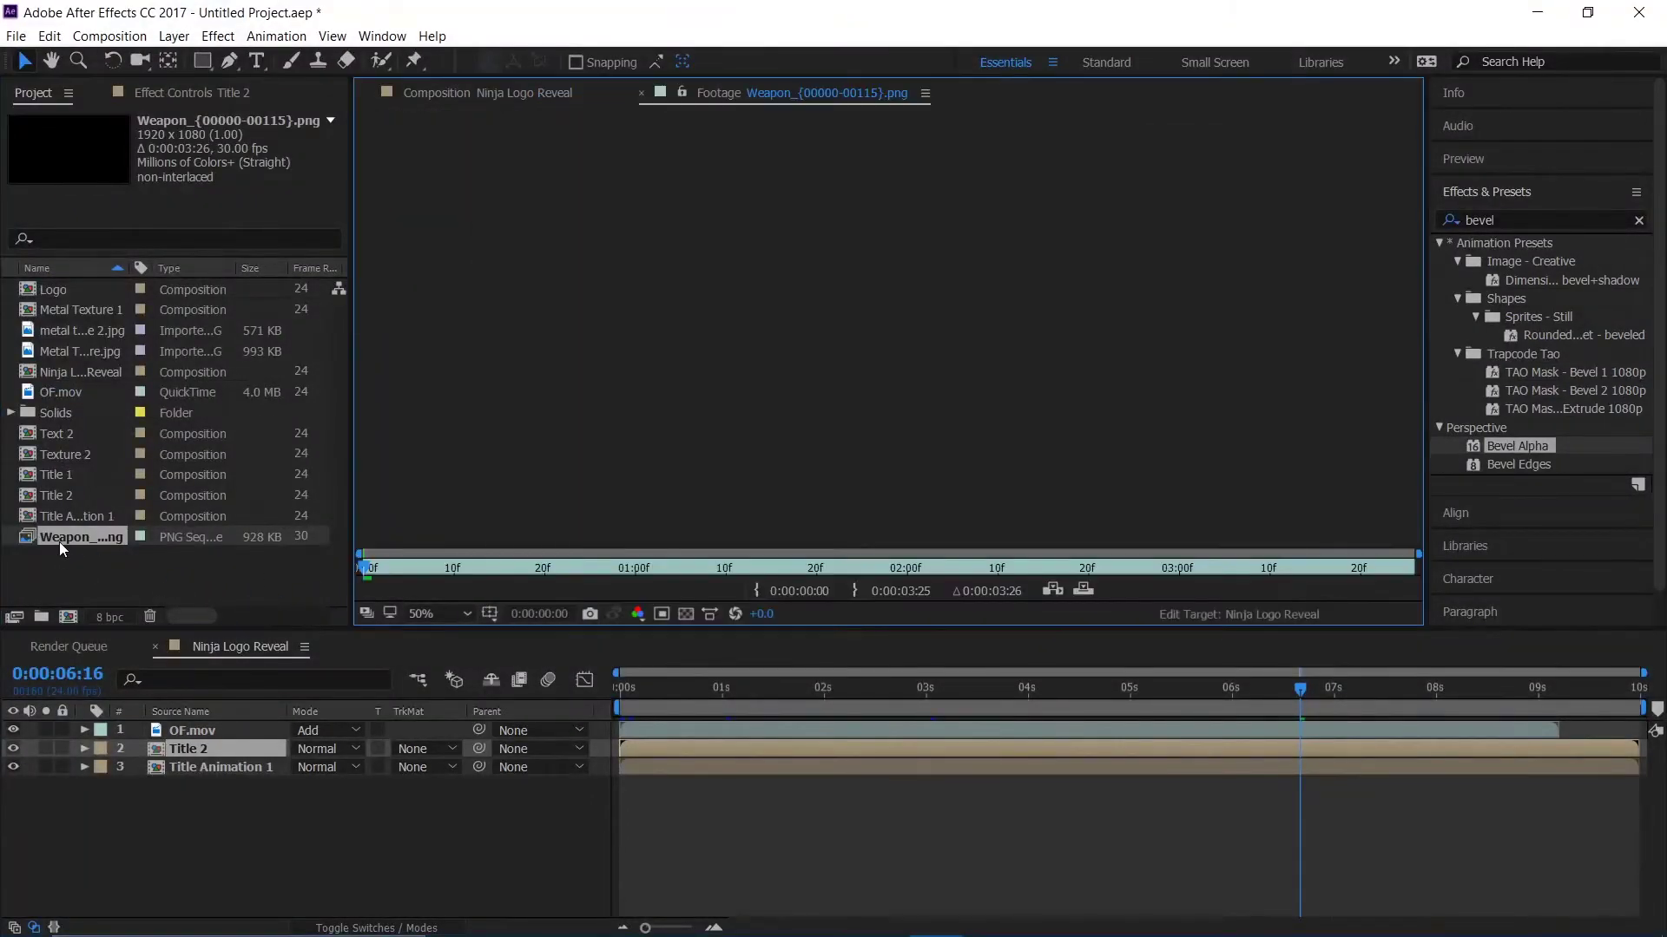
key("space")
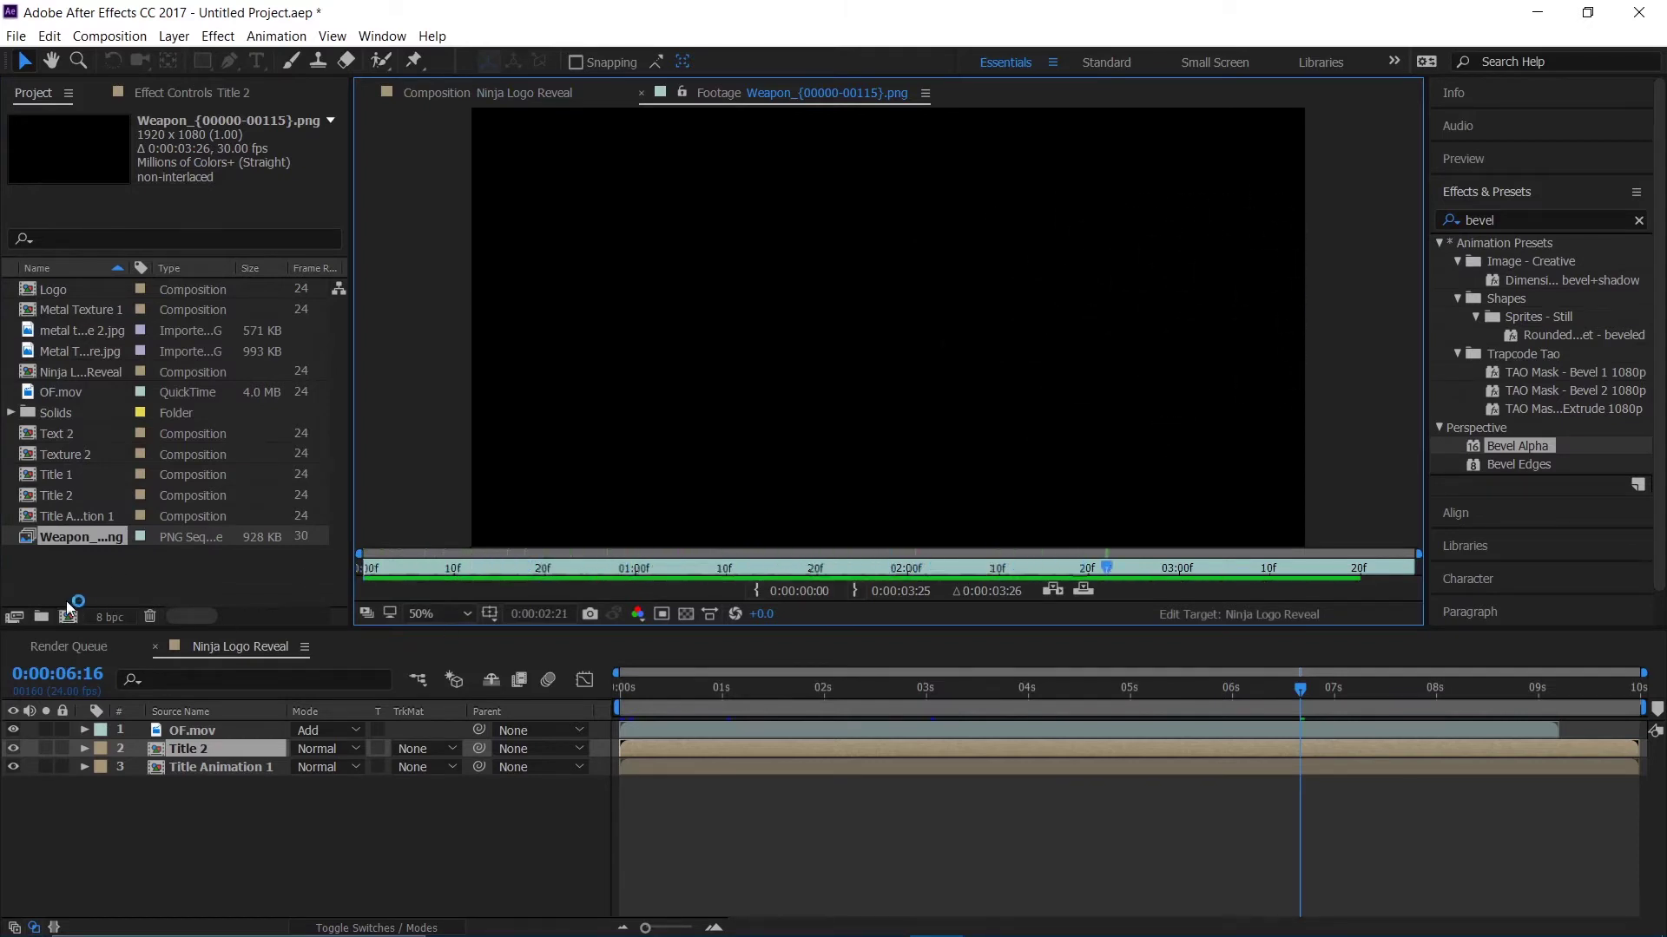
left_click_drag(894, 716, 451, 724)
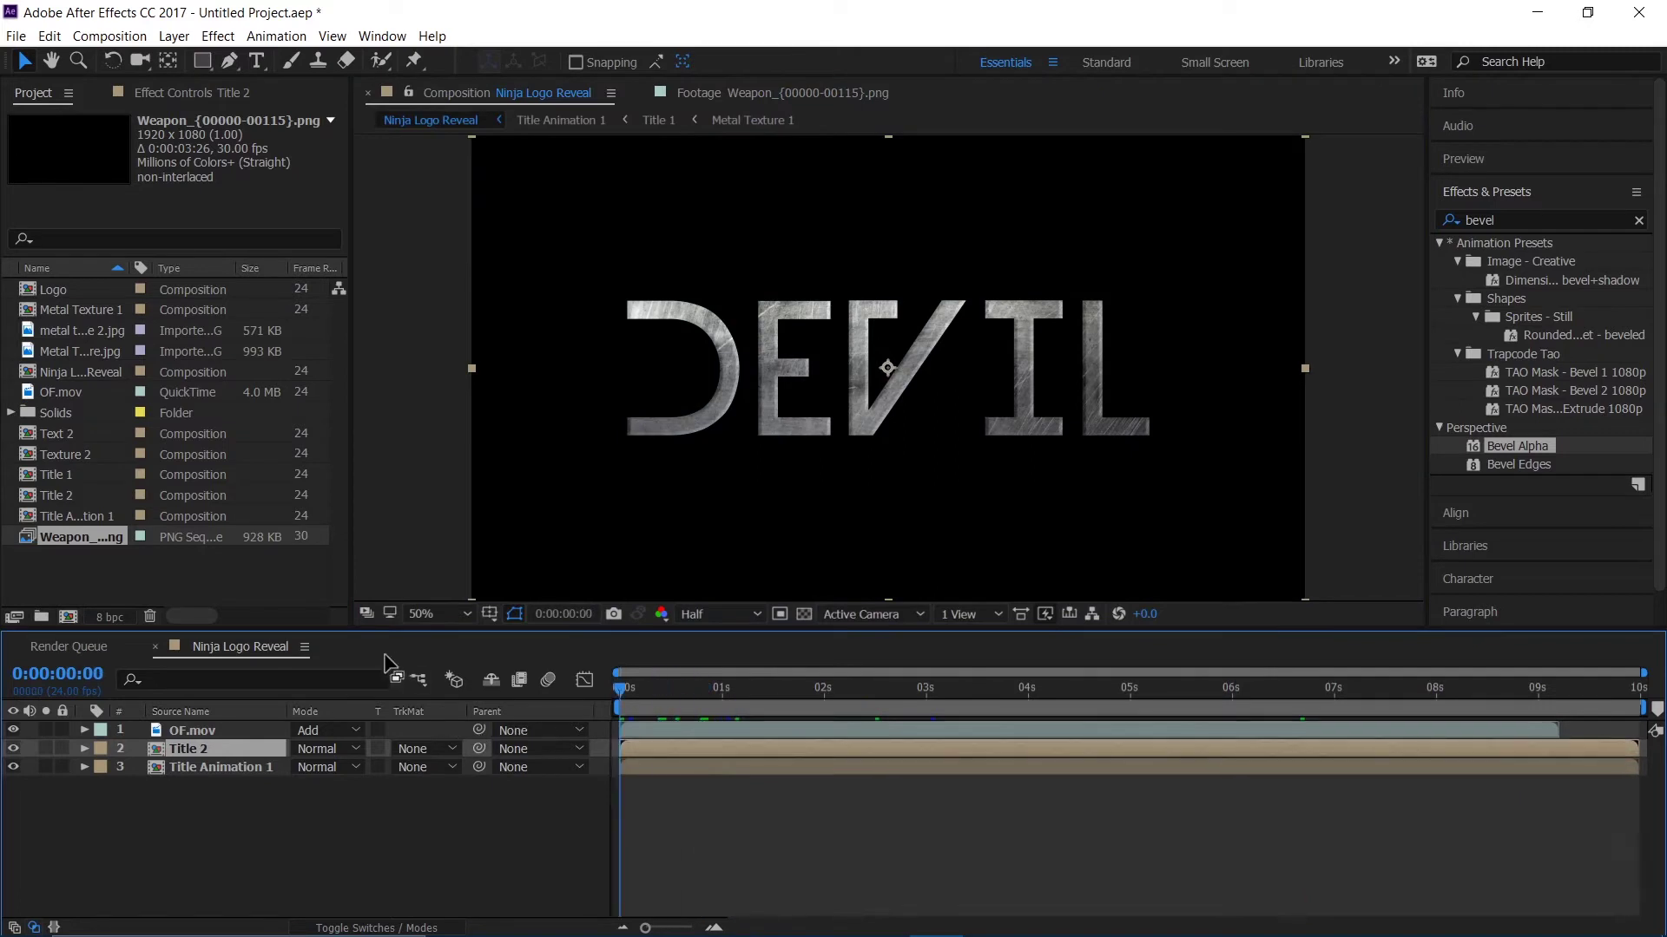
- Place the Weapon sequence between OF.mov and Title 2, start it at about 0:00:05:13, and preview its timing
left_click_drag(76, 535, 217, 744)
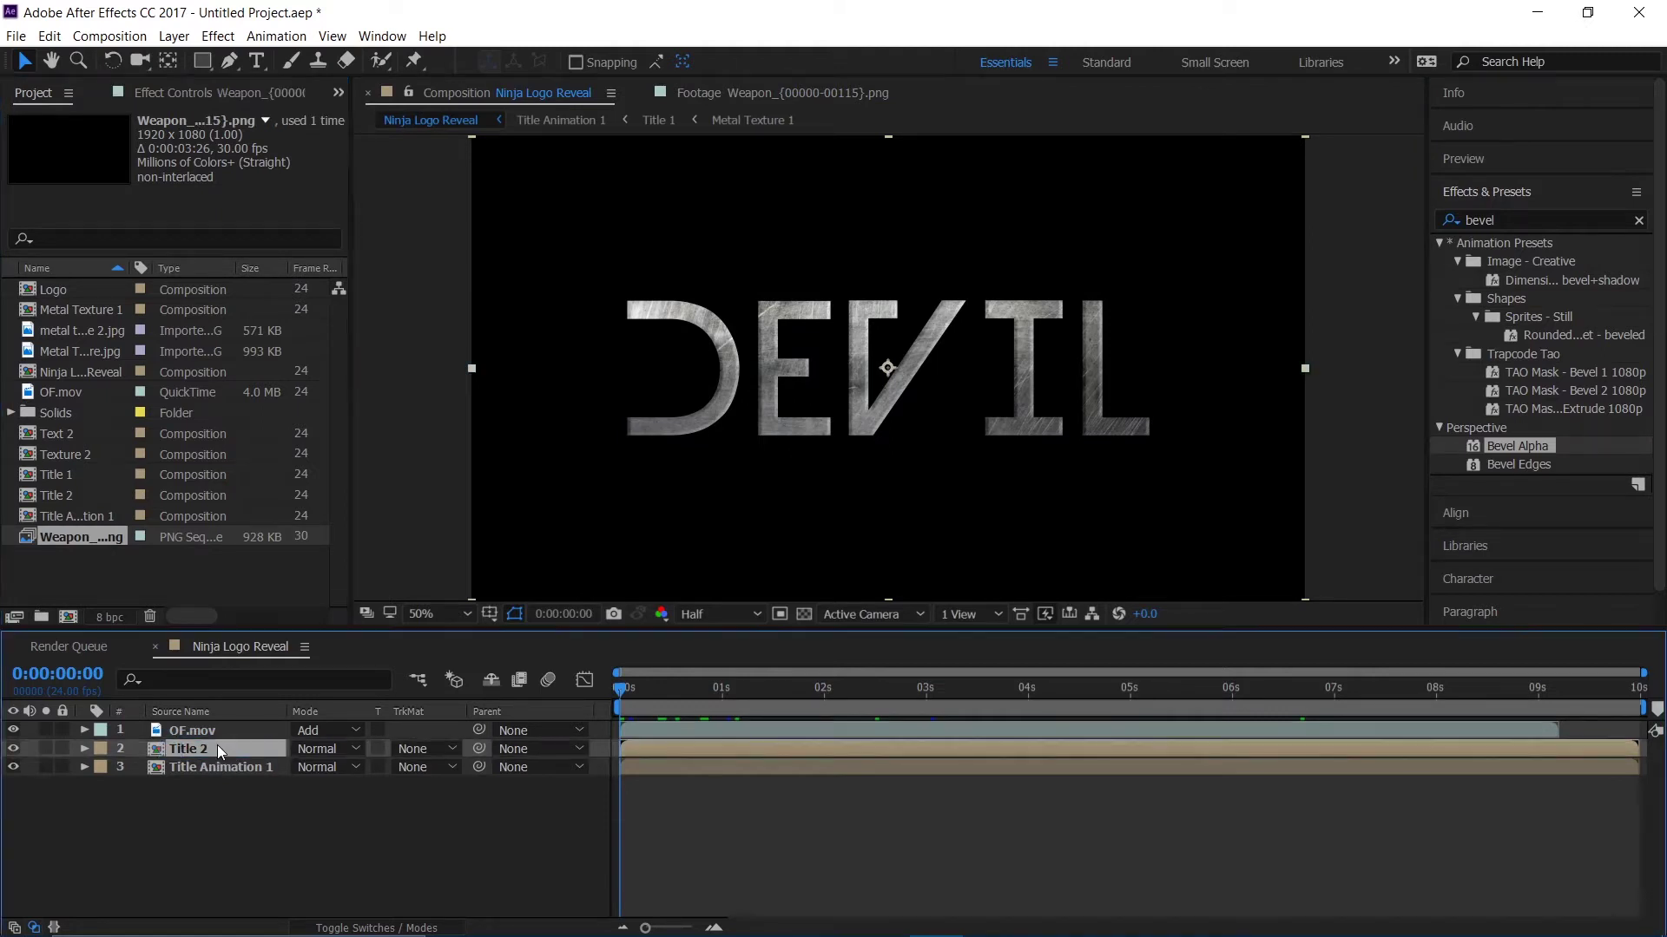
left_click_drag(637, 701, 1200, 668)
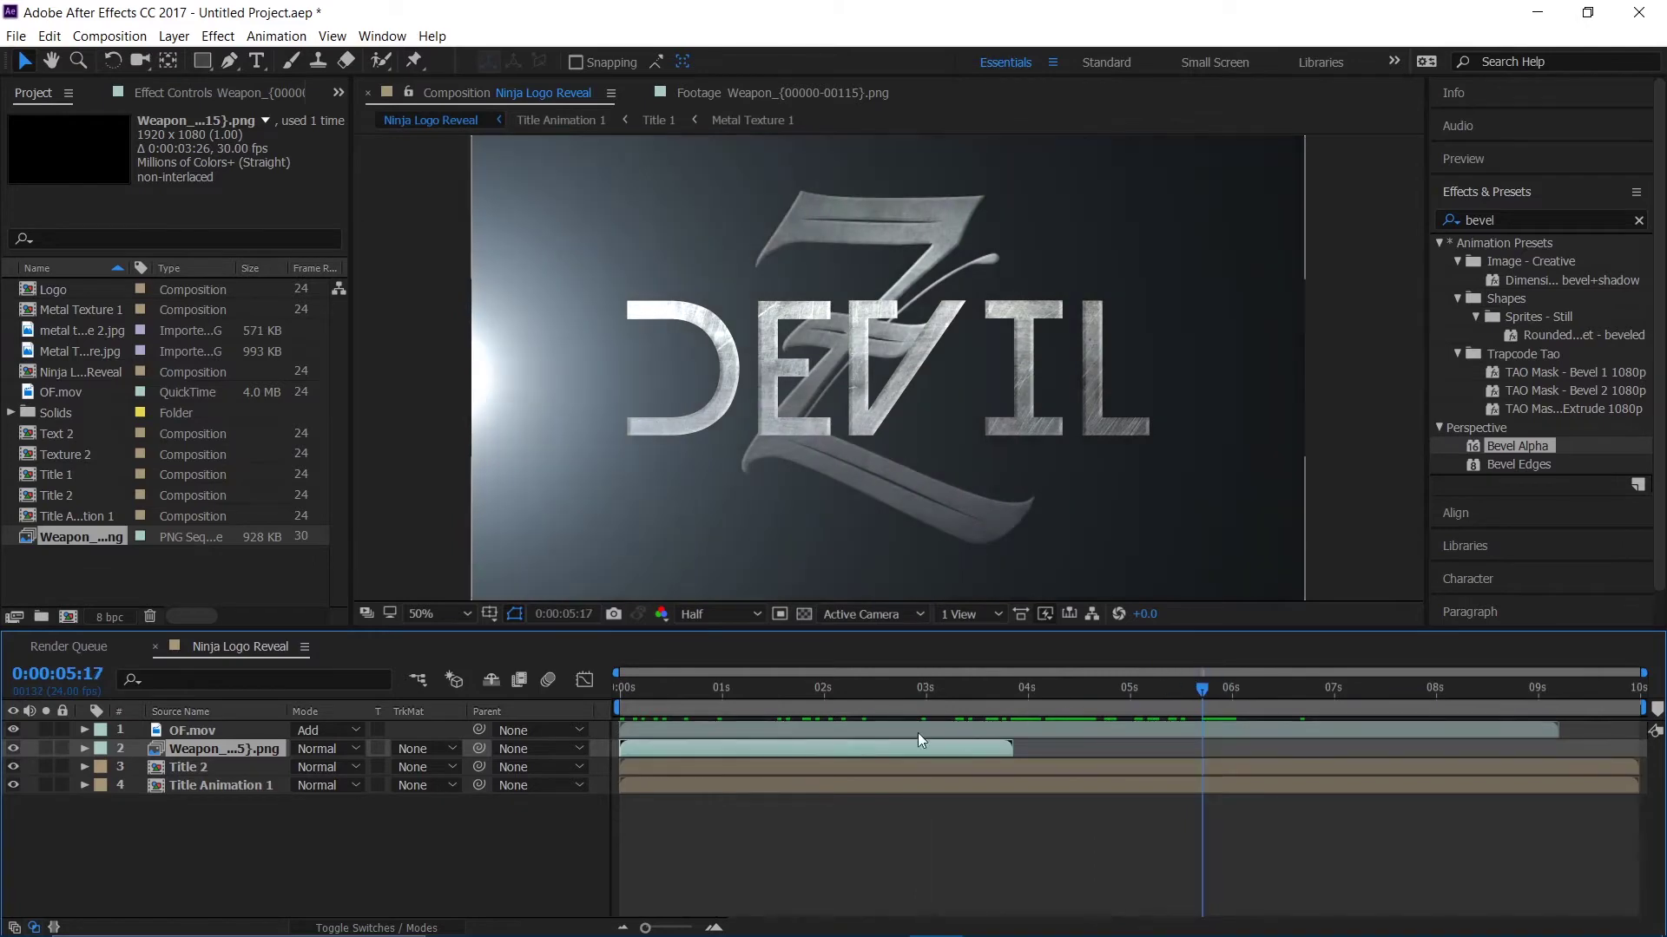
left_click_drag(804, 753, 1379, 743)
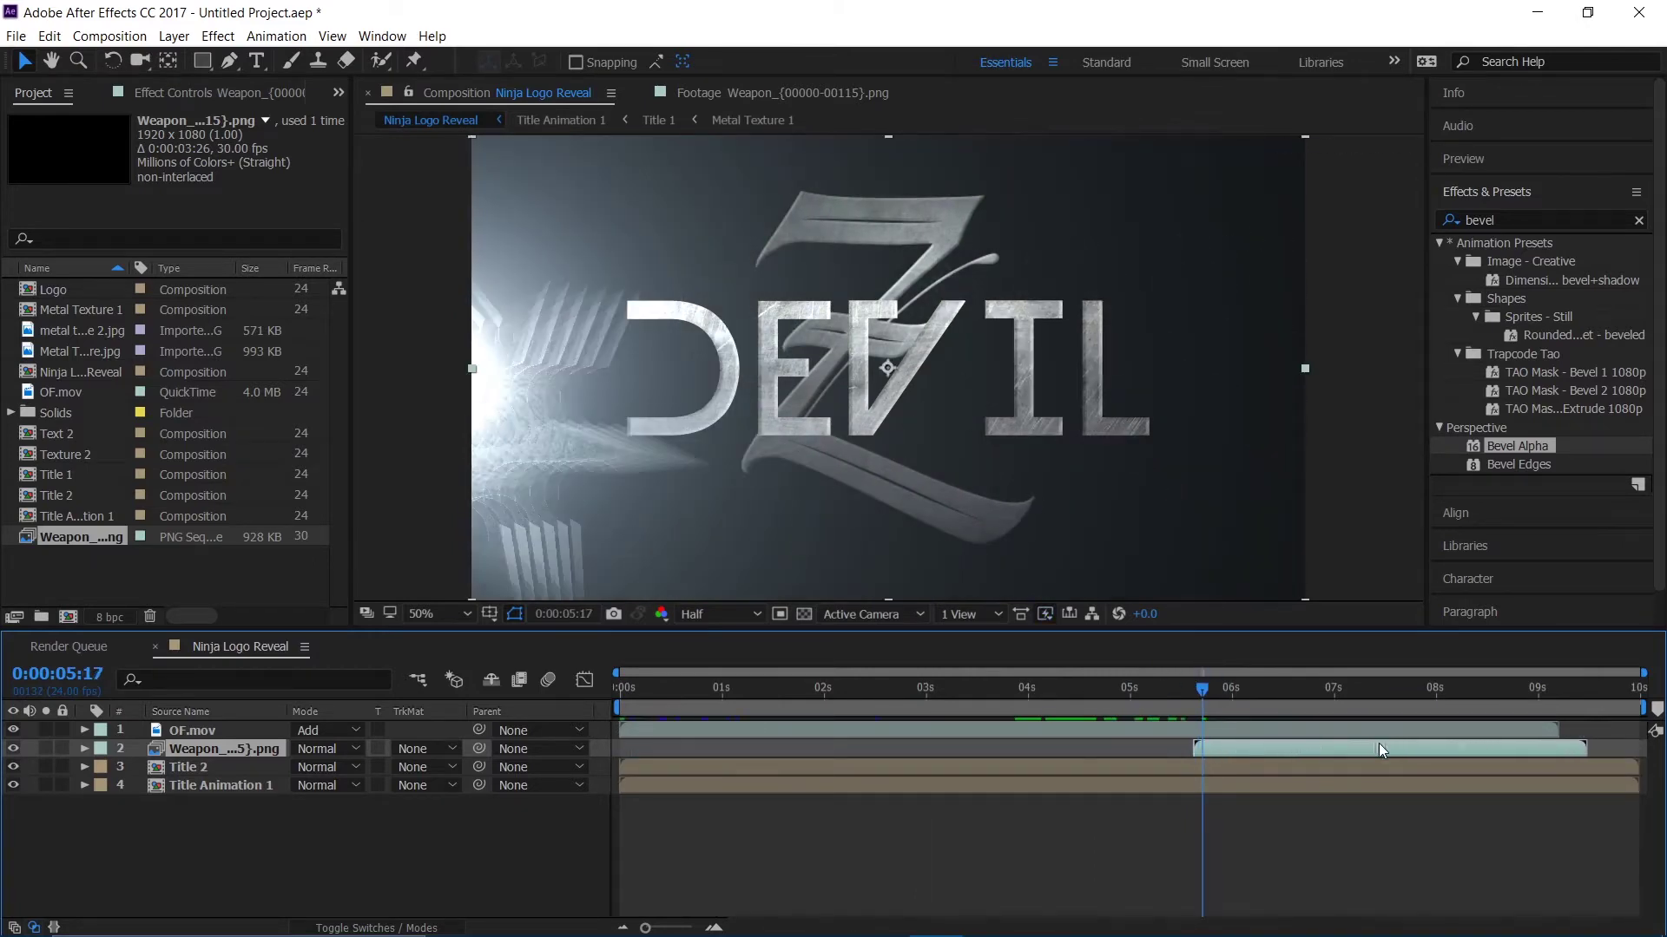
mouse_move(1183, 700)
left_mouse_down()
mouse_move(1117, 711)
mouse_move(1251, 690)
mouse_move(1180, 710)
left_mouse_up()
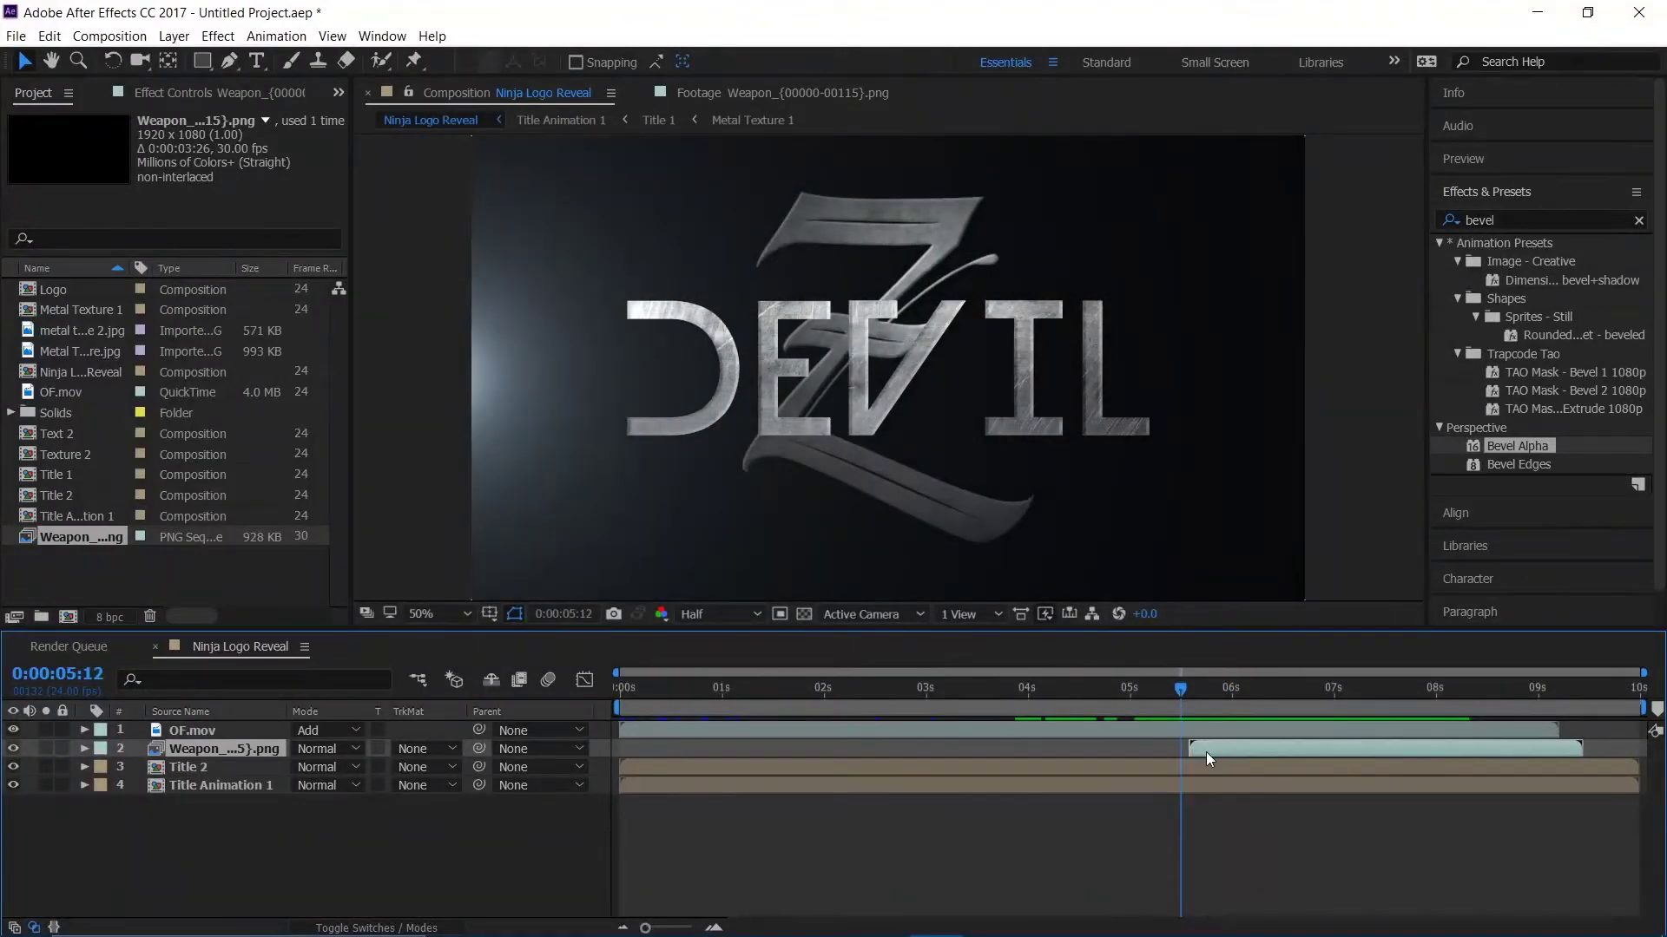
left_click_drag(1194, 757, 1200, 752)
left_click_drag(1176, 696, 1137, 704)
key("space")
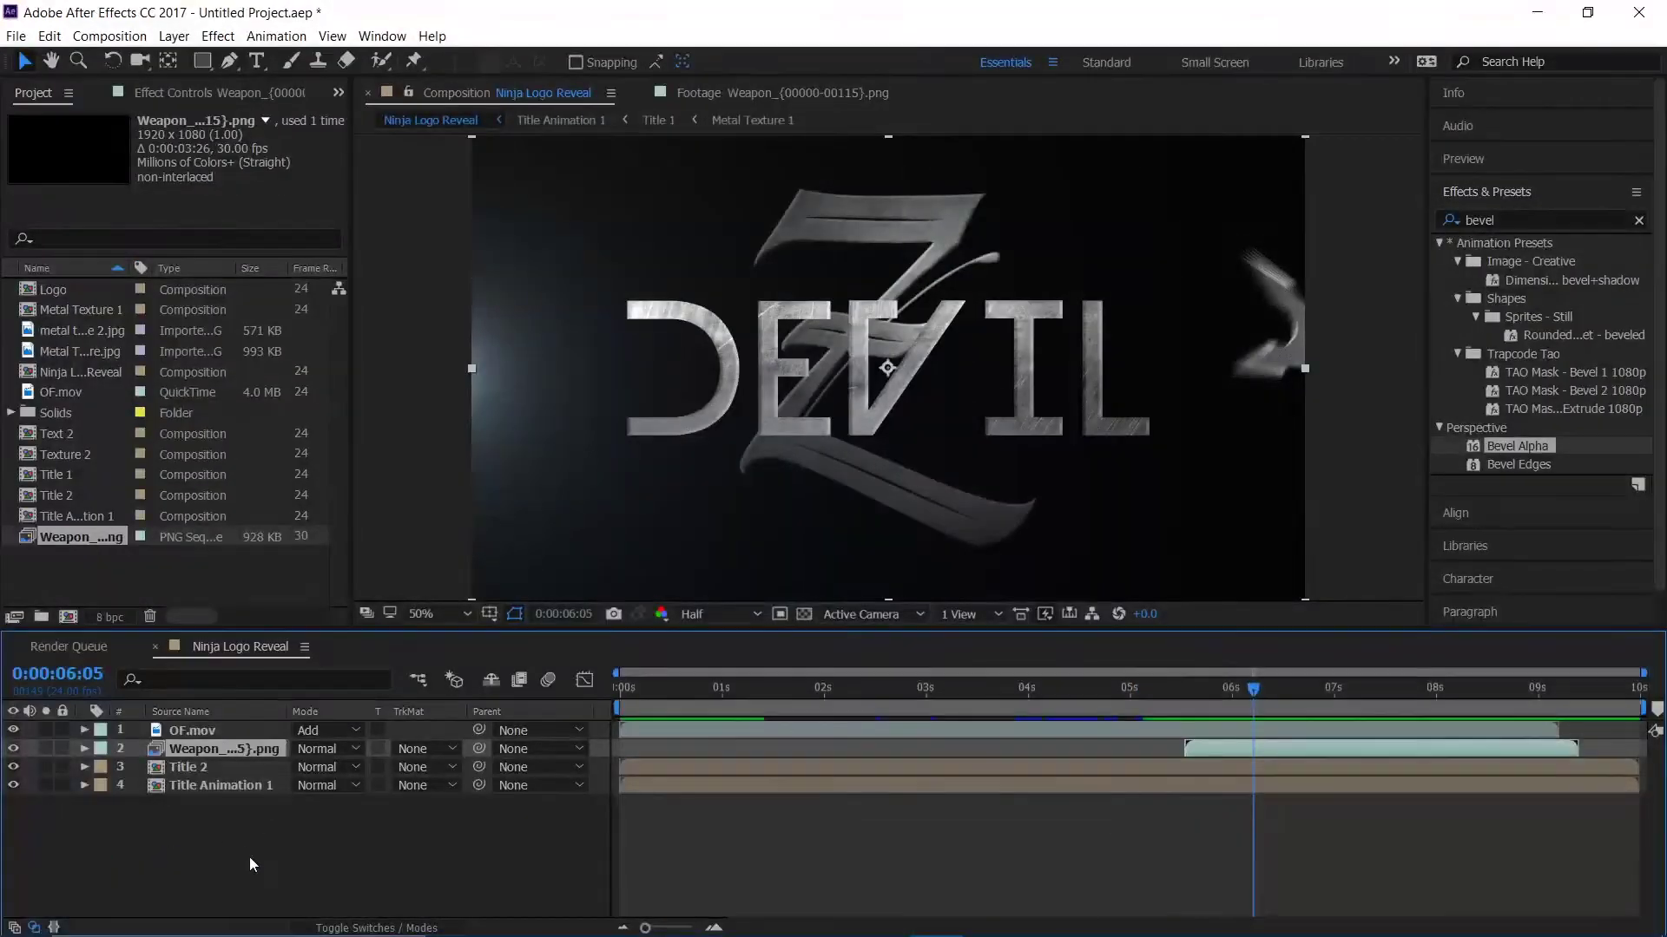
- Apply the Linear Wipe animation preset from Transitions - Wipes to the Title 2 layer at 0:00:05:17
left_click_drag(1249, 684, 1201, 703)
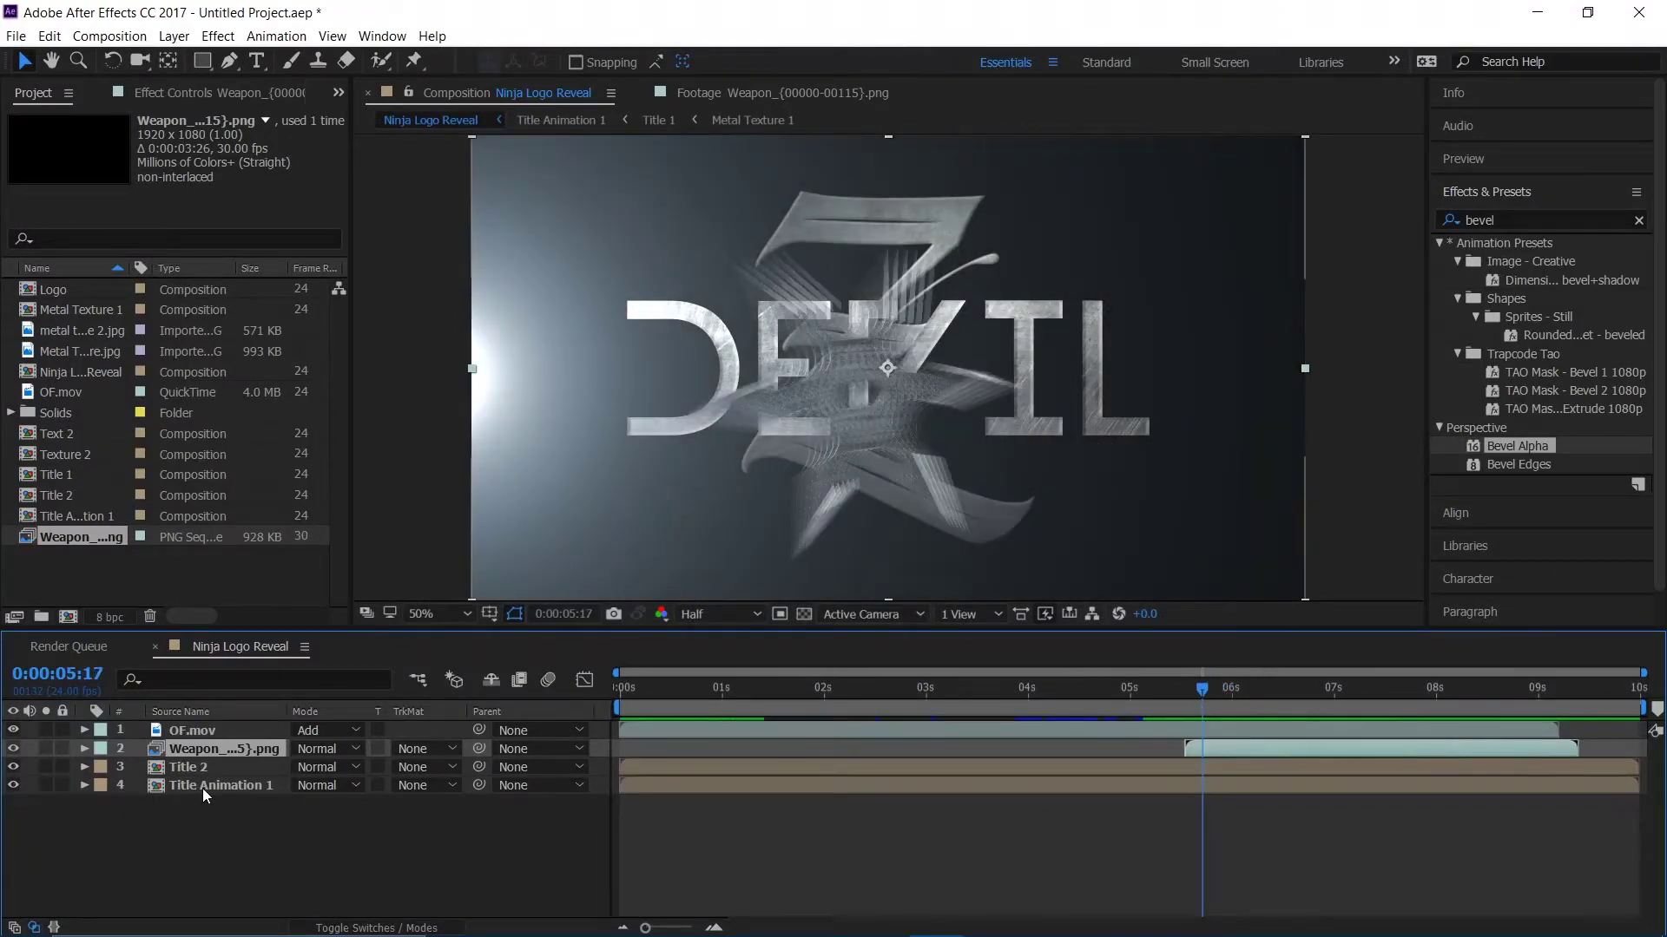
left_click(292, 763)
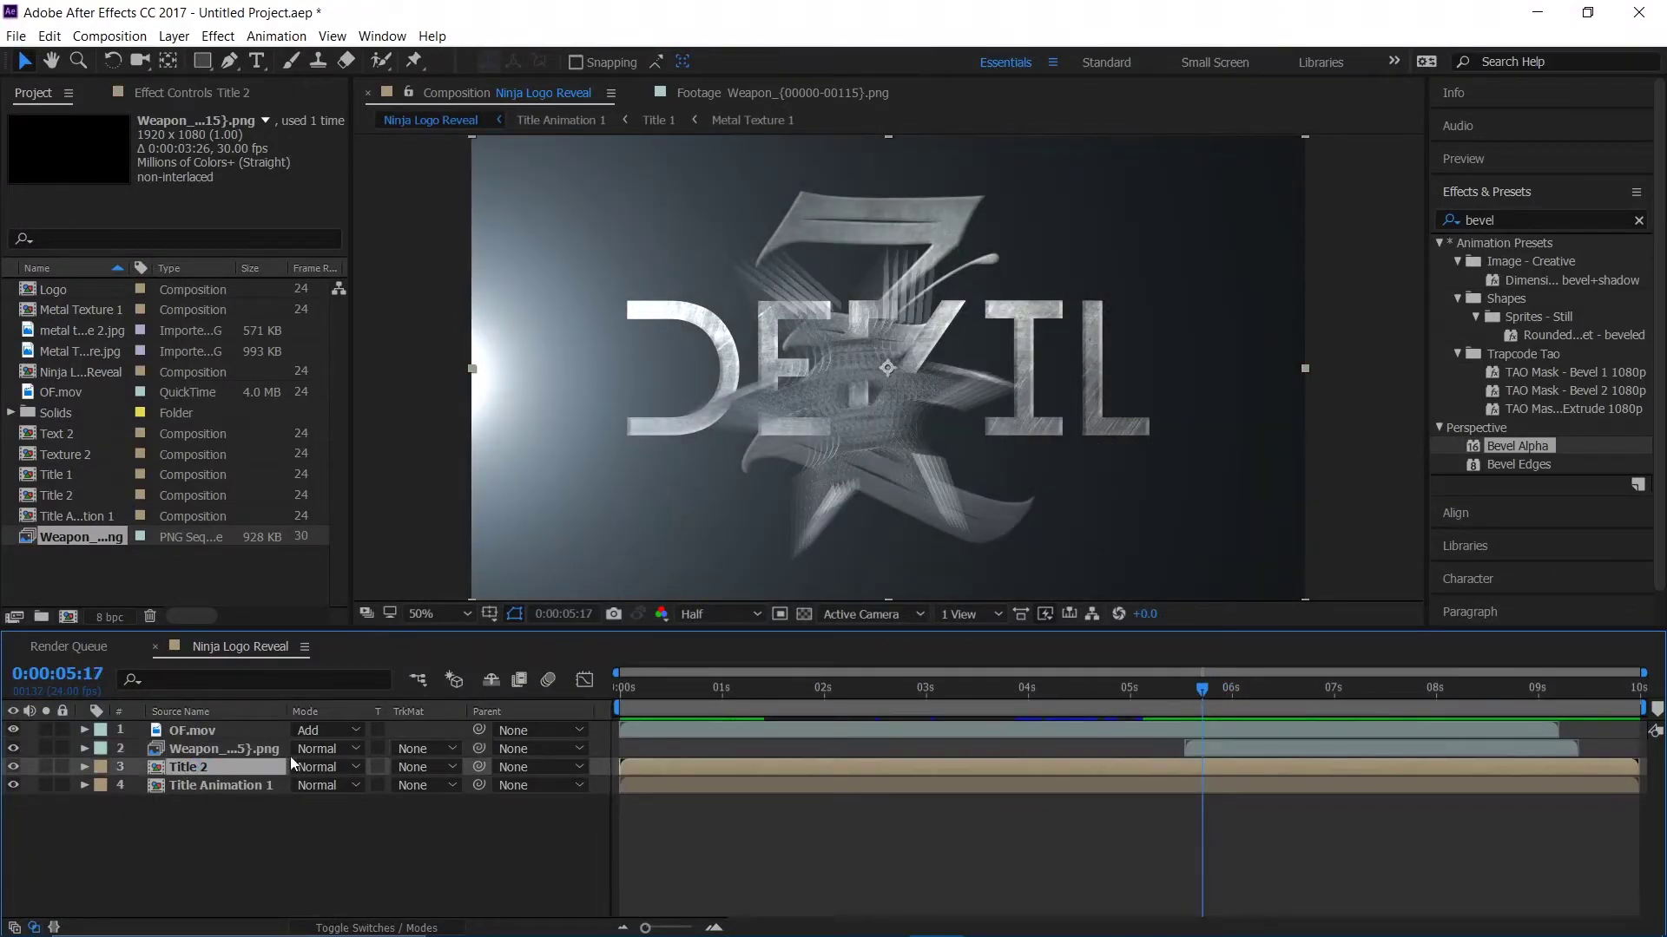
double_click(1516, 220)
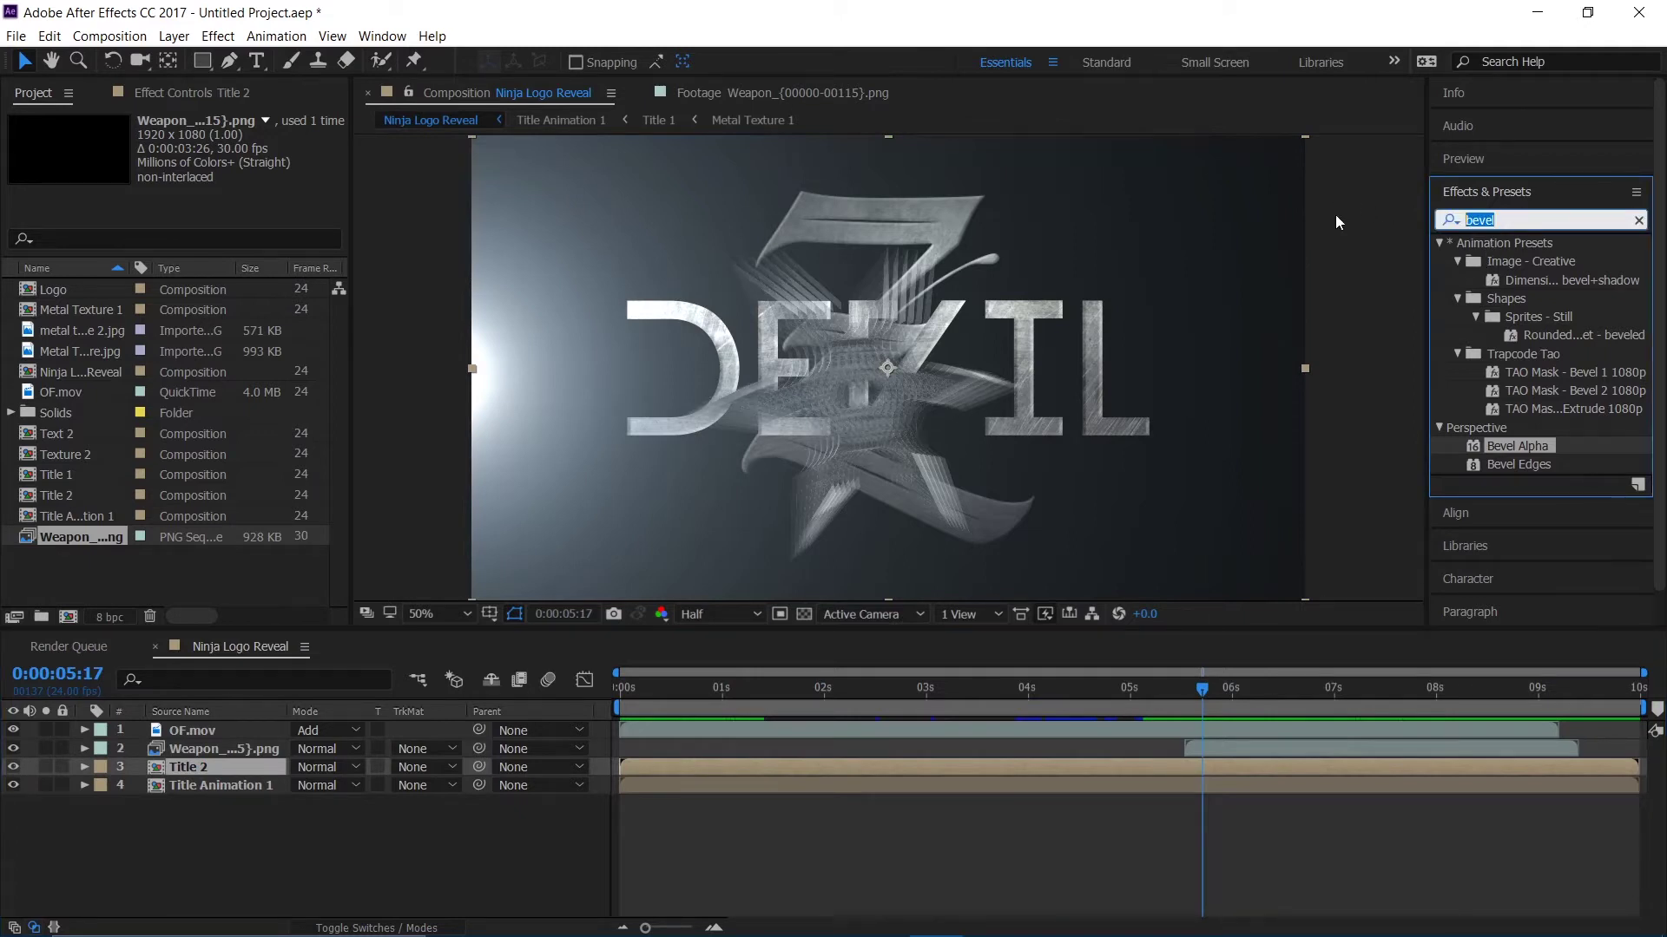
type("linear")
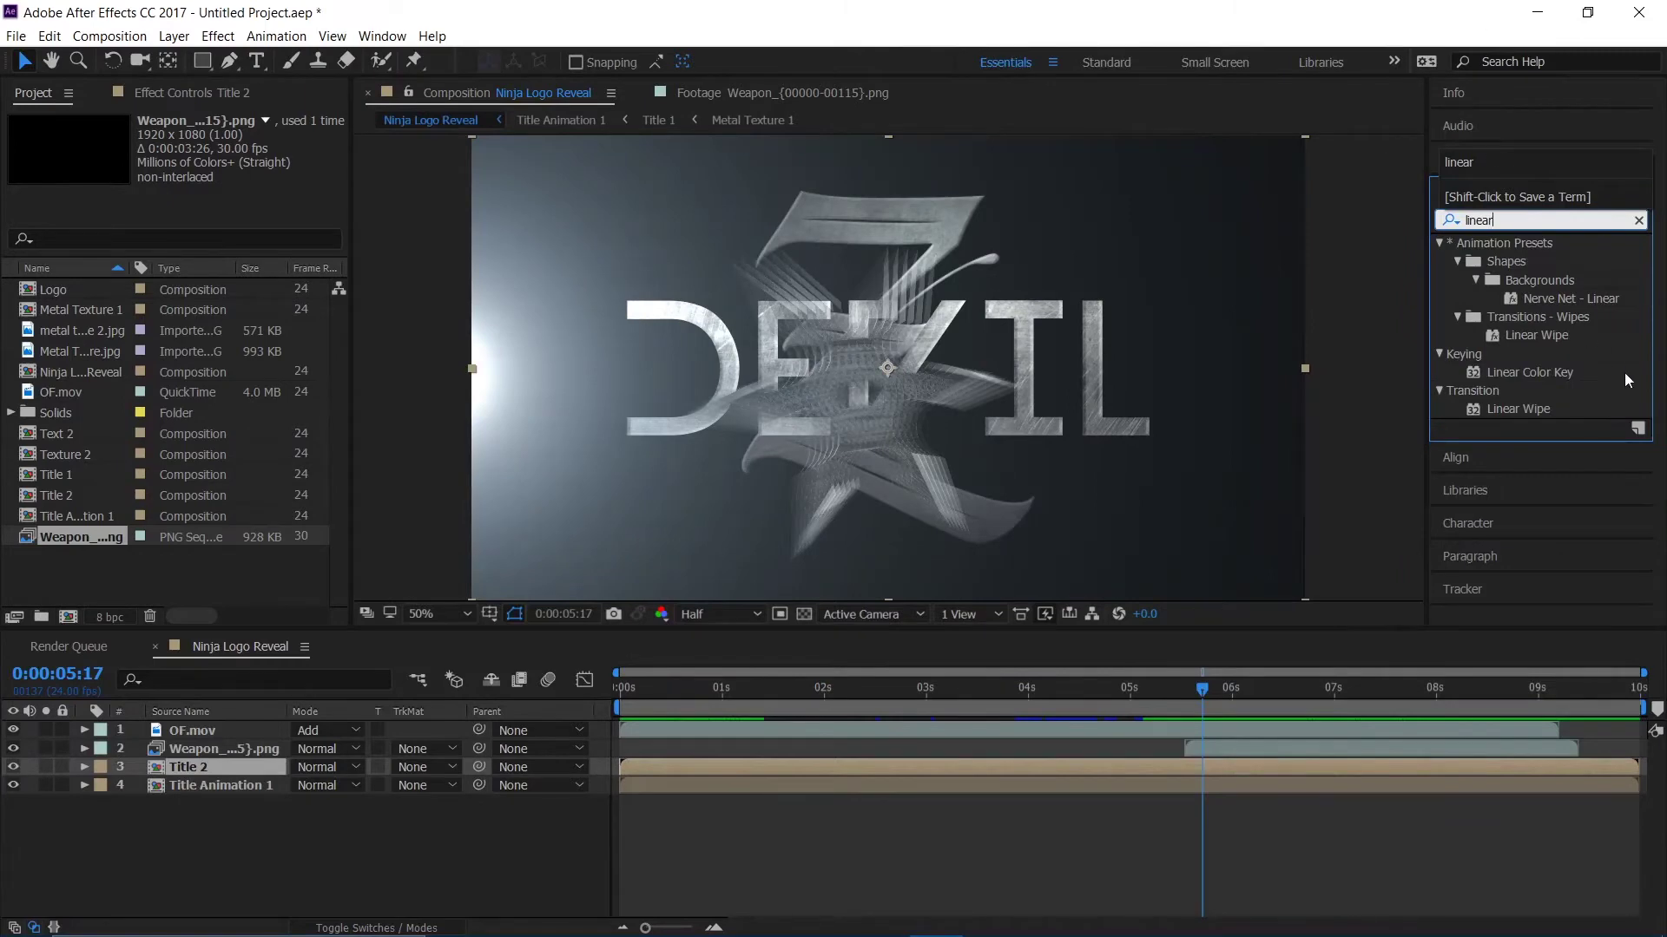
left_click_drag(1555, 335, 255, 764)
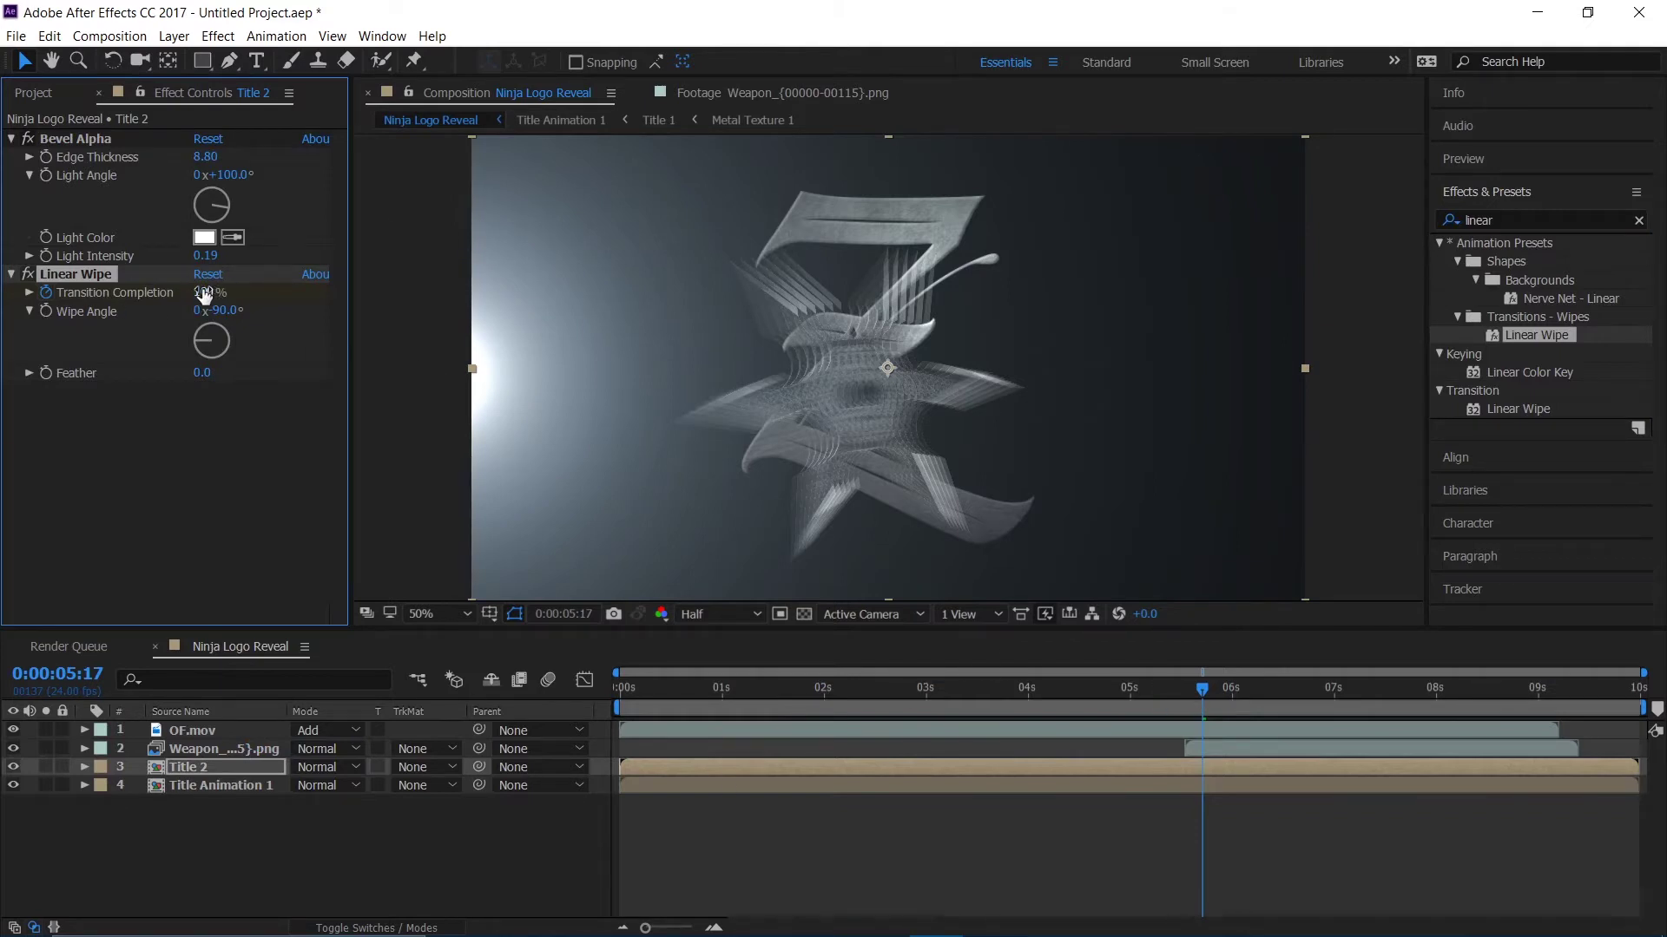
- Set Title 2's Linear Wipe Transition Completion to 0% and delete both of the preset's keyframes
left_click_drag(216, 288, 119, 313)
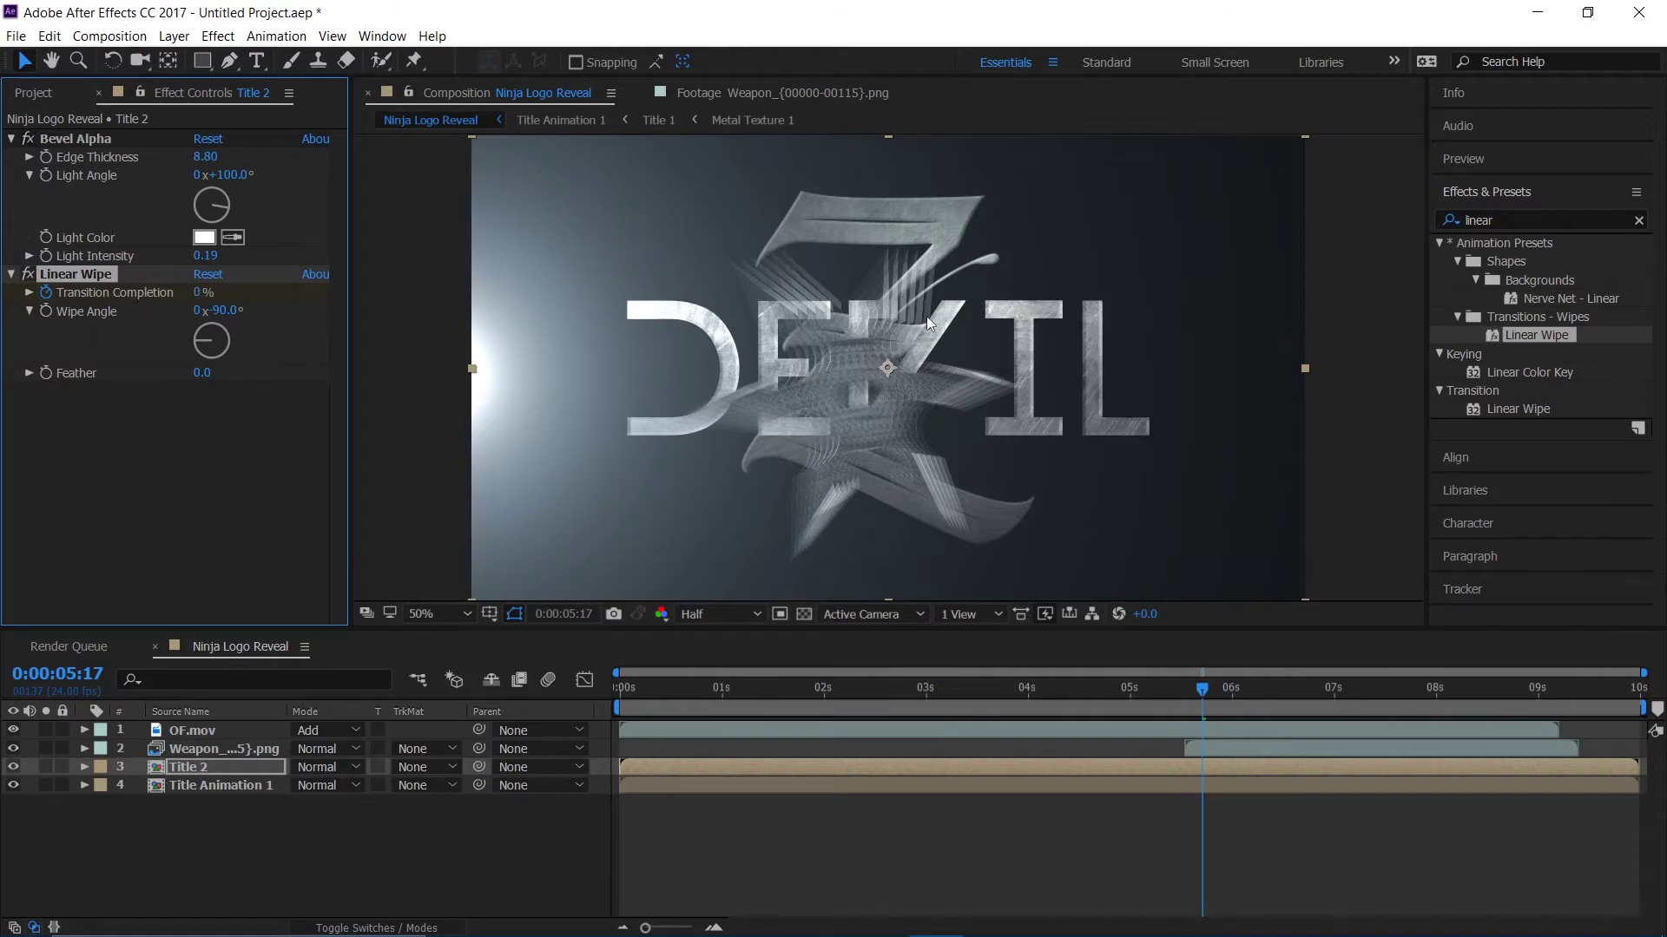
left_click(232, 775)
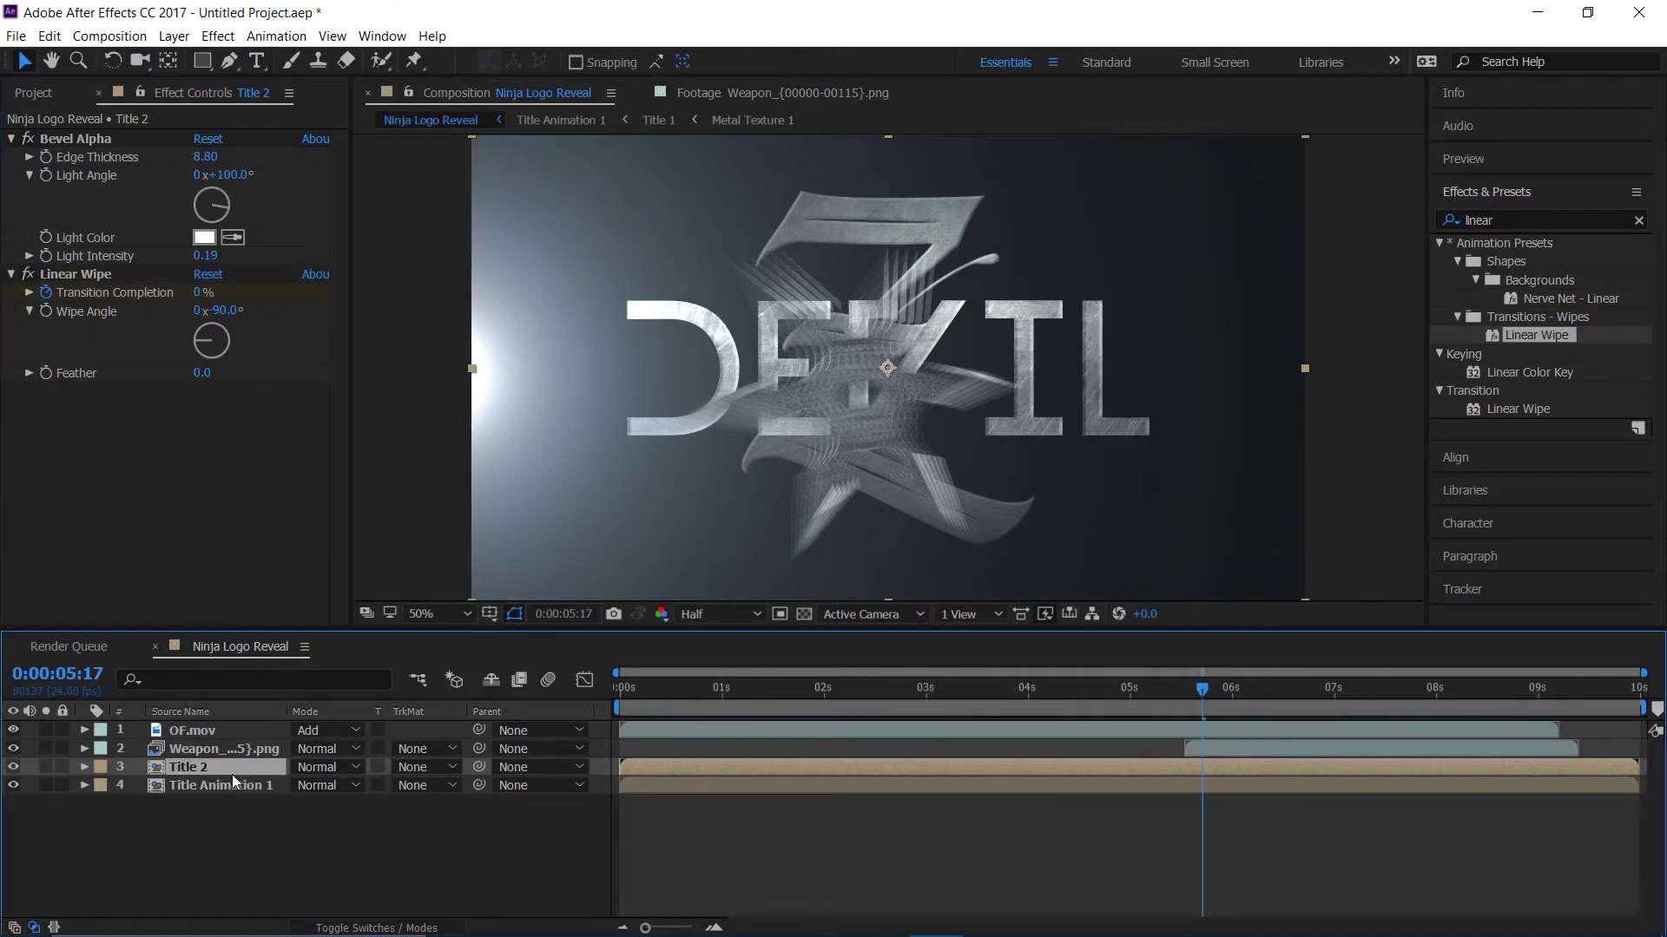
key("u")
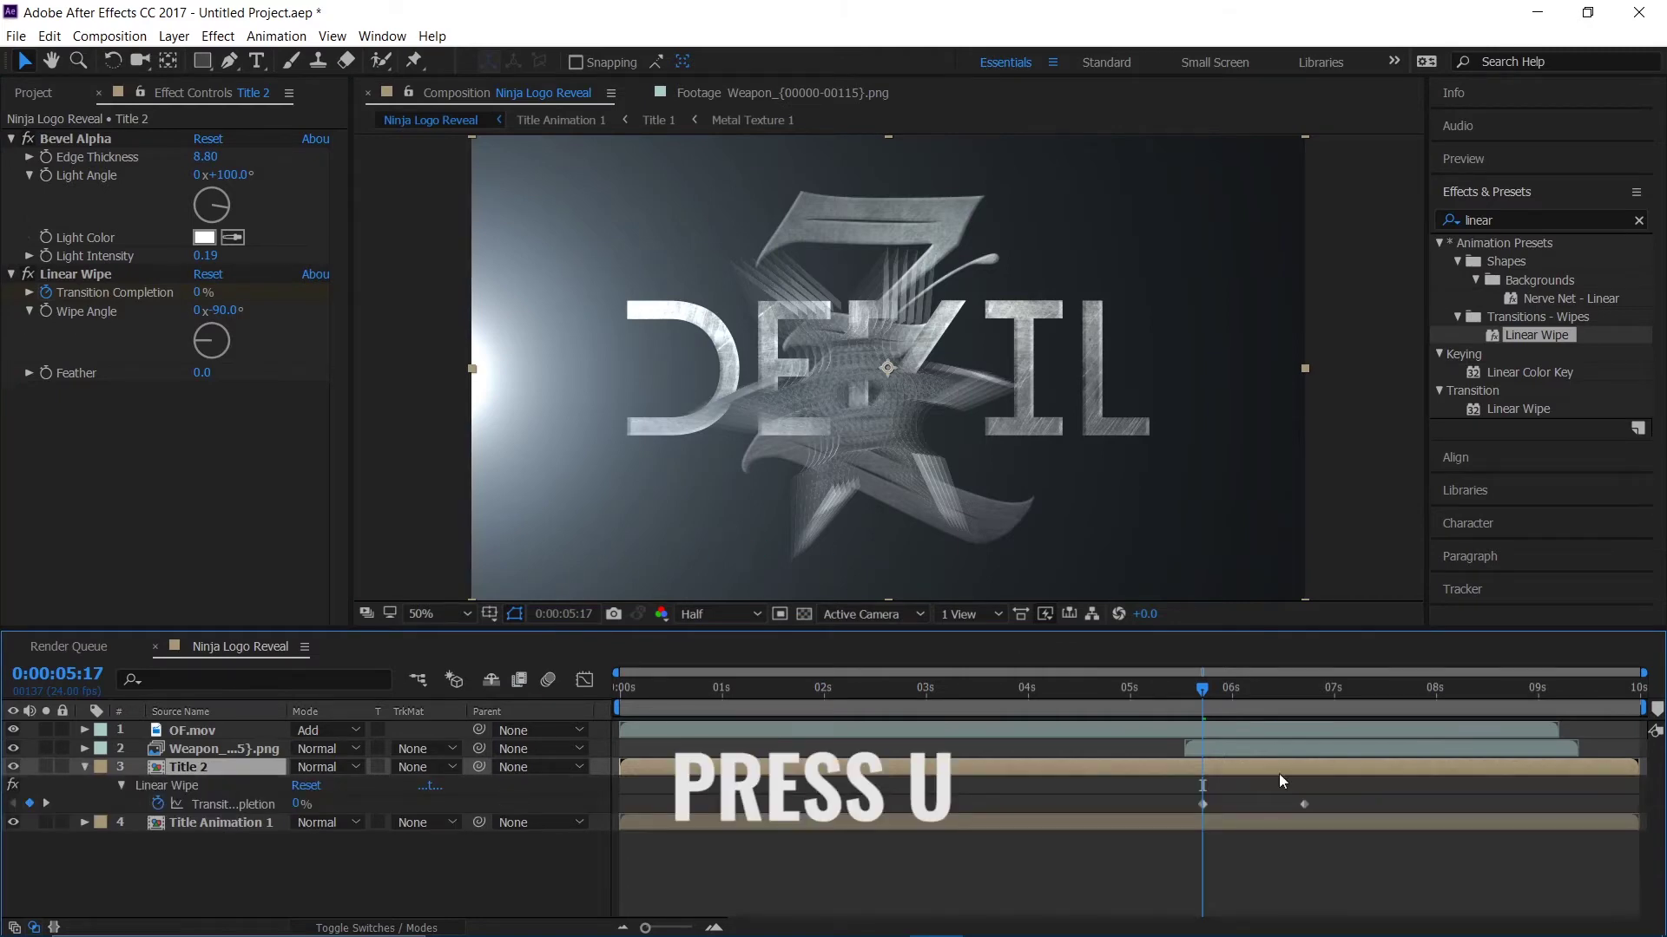
mouse_move(1196, 693)
left_mouse_down()
mouse_move(1175, 700)
mouse_move(1215, 708)
mouse_move(1191, 722)
left_mouse_up()
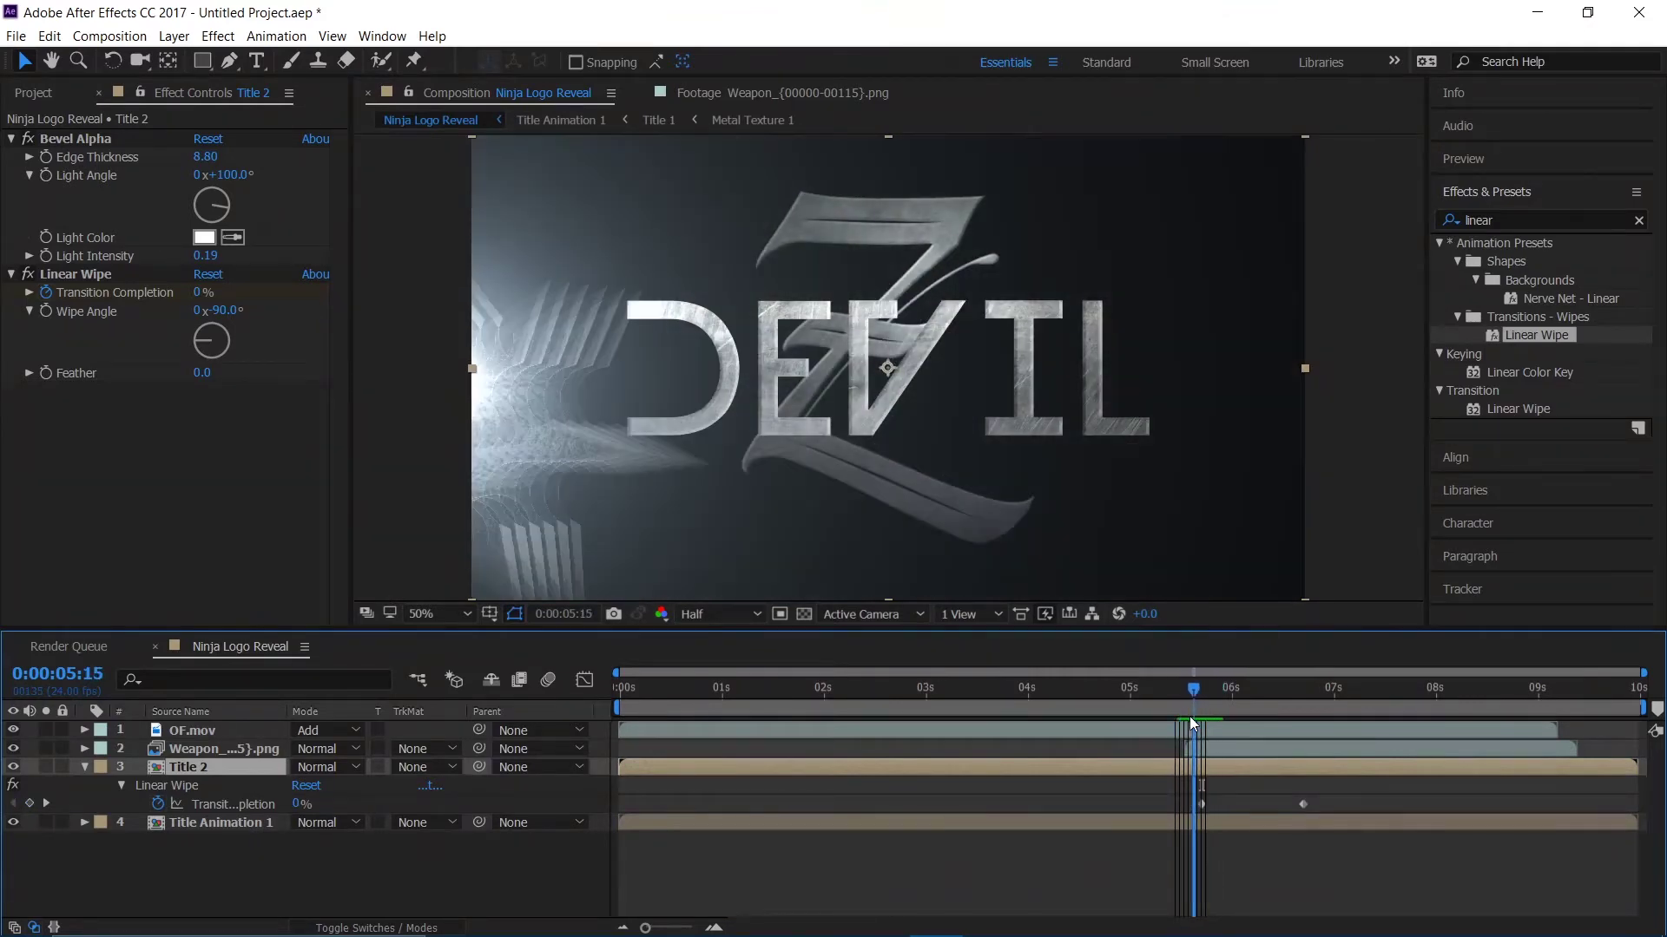
left_click_drag(1342, 795, 1159, 824)
key("Delete")
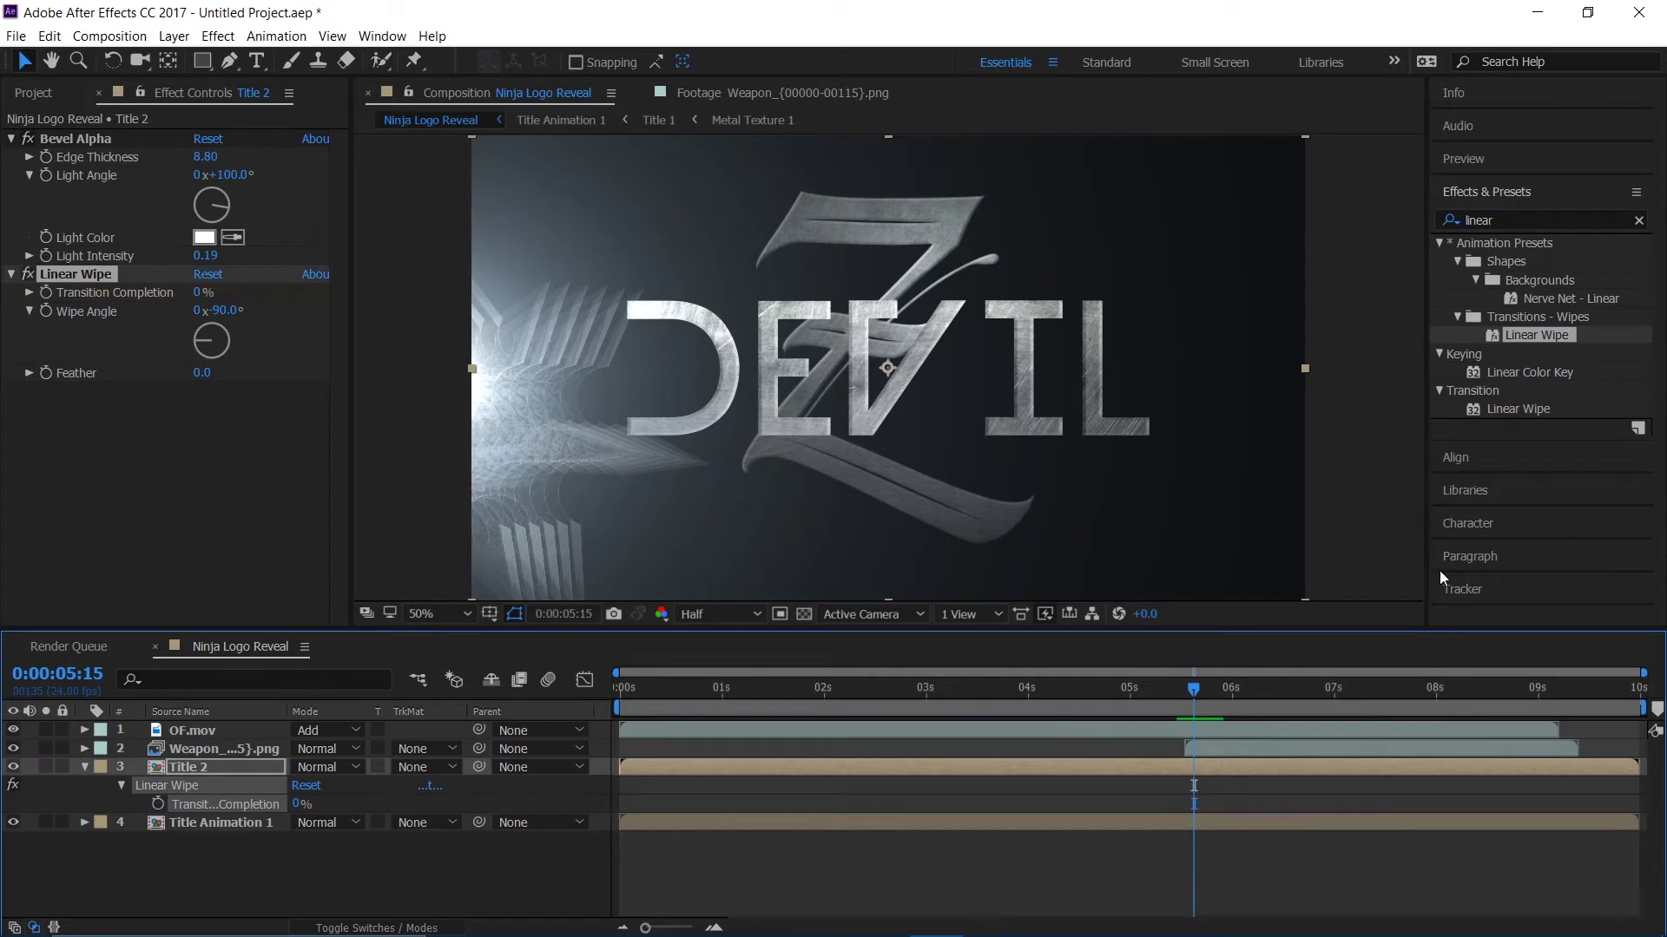
- Set Title 2's Transition Completion to 100% and keyframe it at 0:00:05:13, where the Weapon layer starts
left_click_drag(1203, 693, 1197, 696)
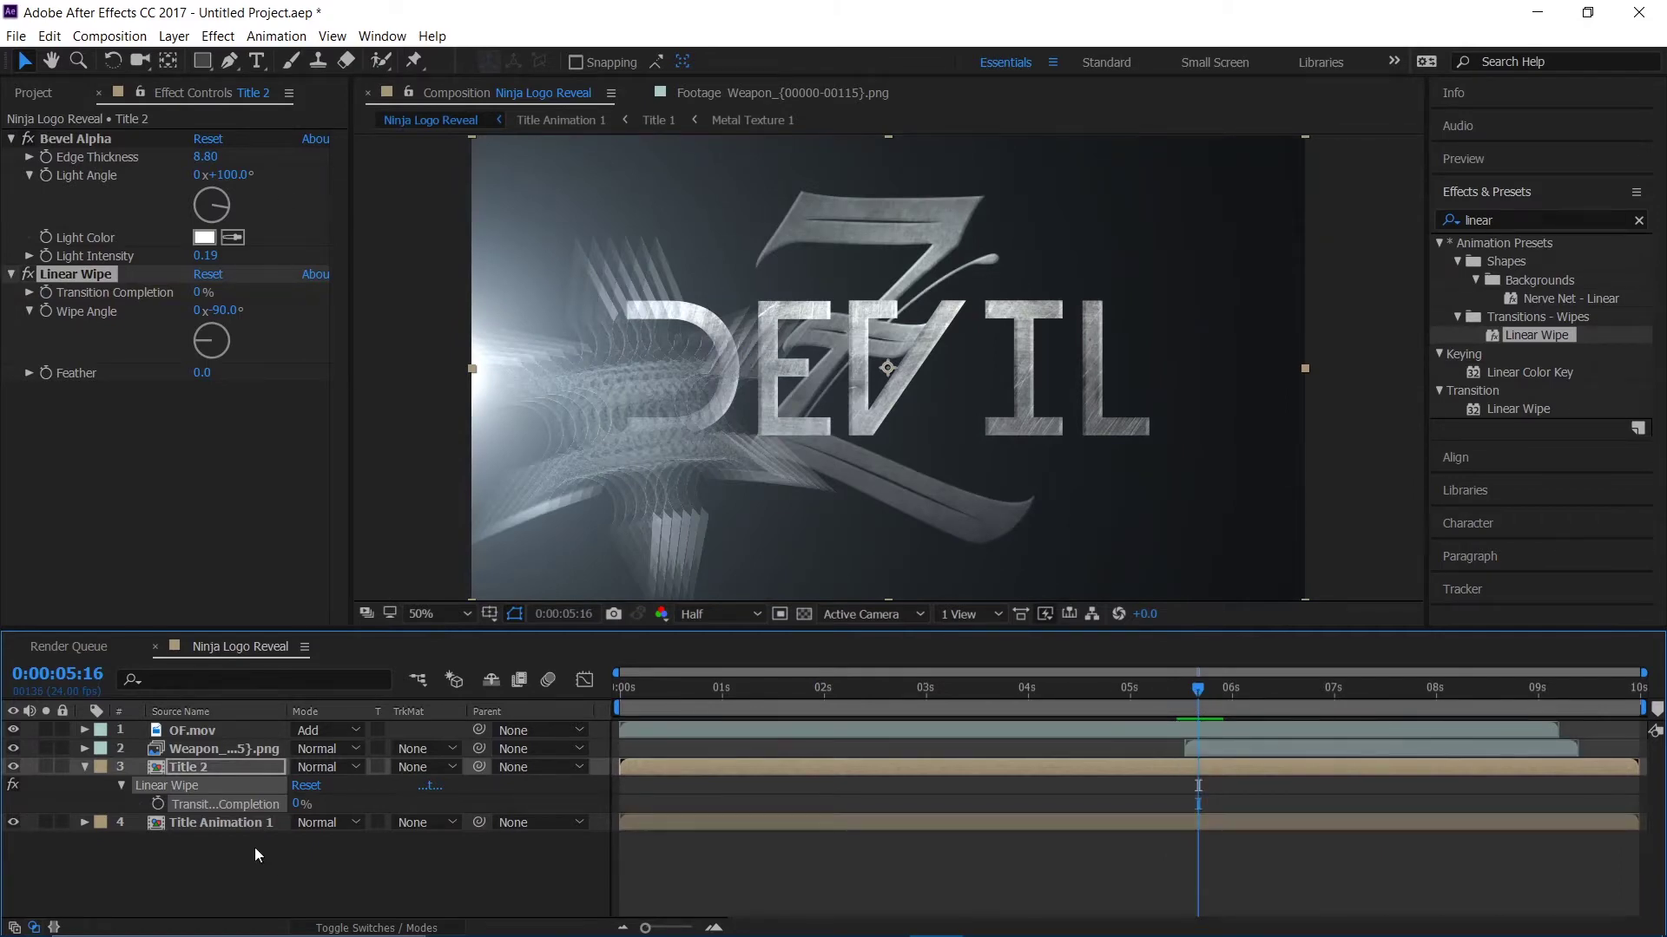
left_click(216, 293)
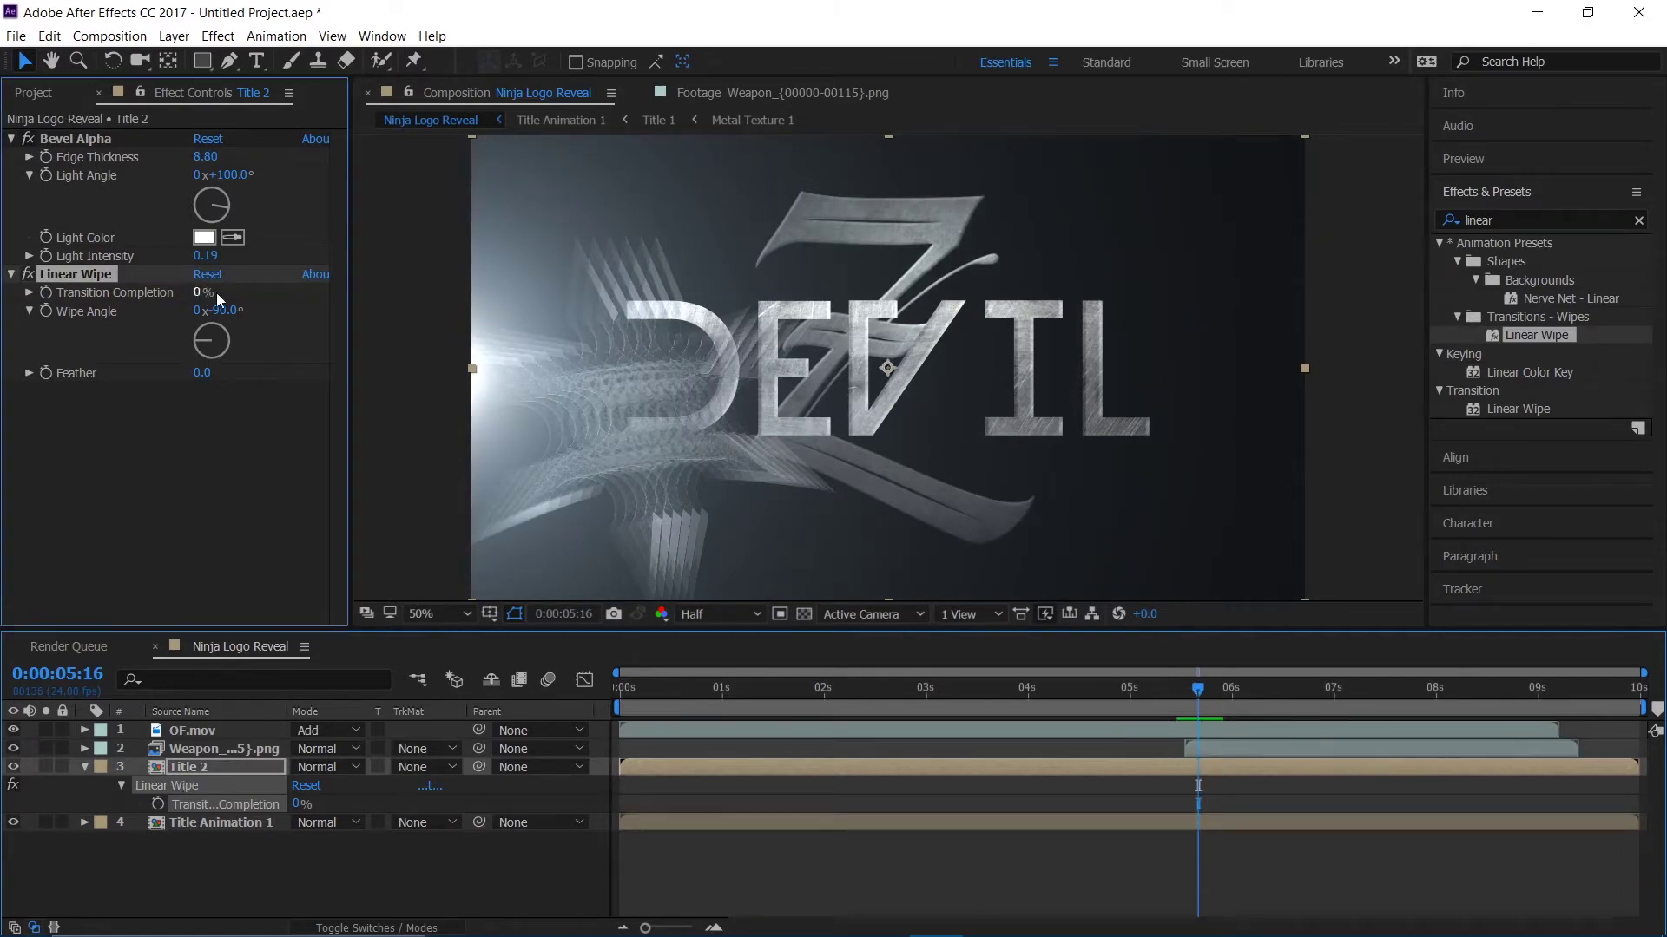
left_click_drag(217, 292, 326, 299)
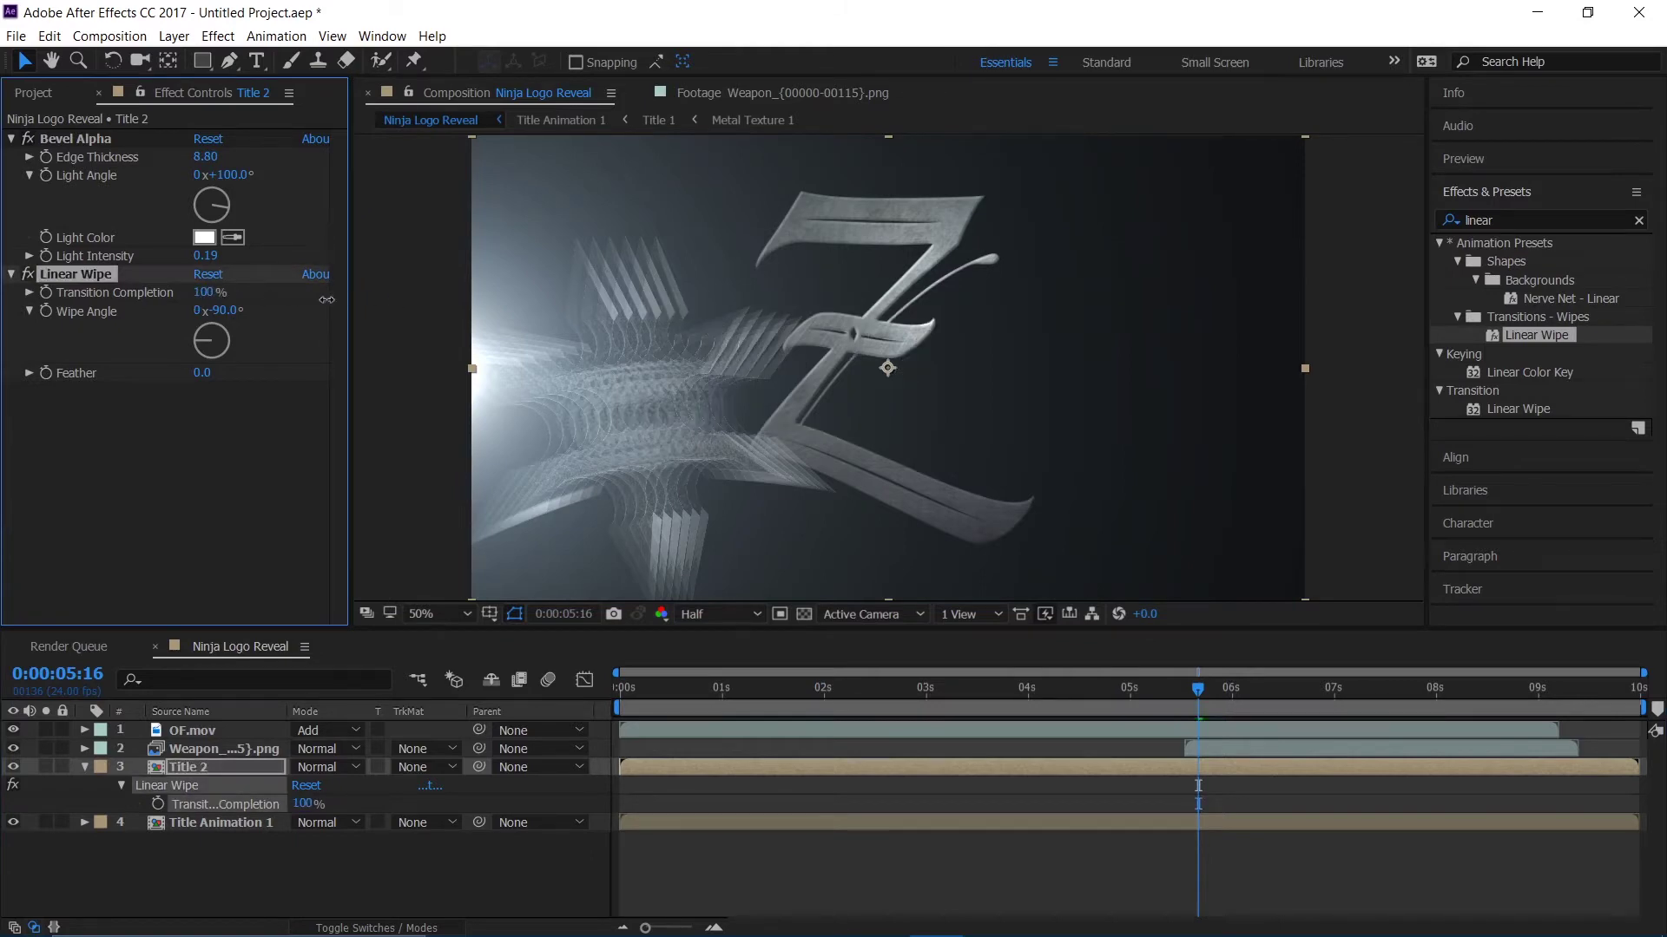
left_click_drag(1200, 696, 1185, 700)
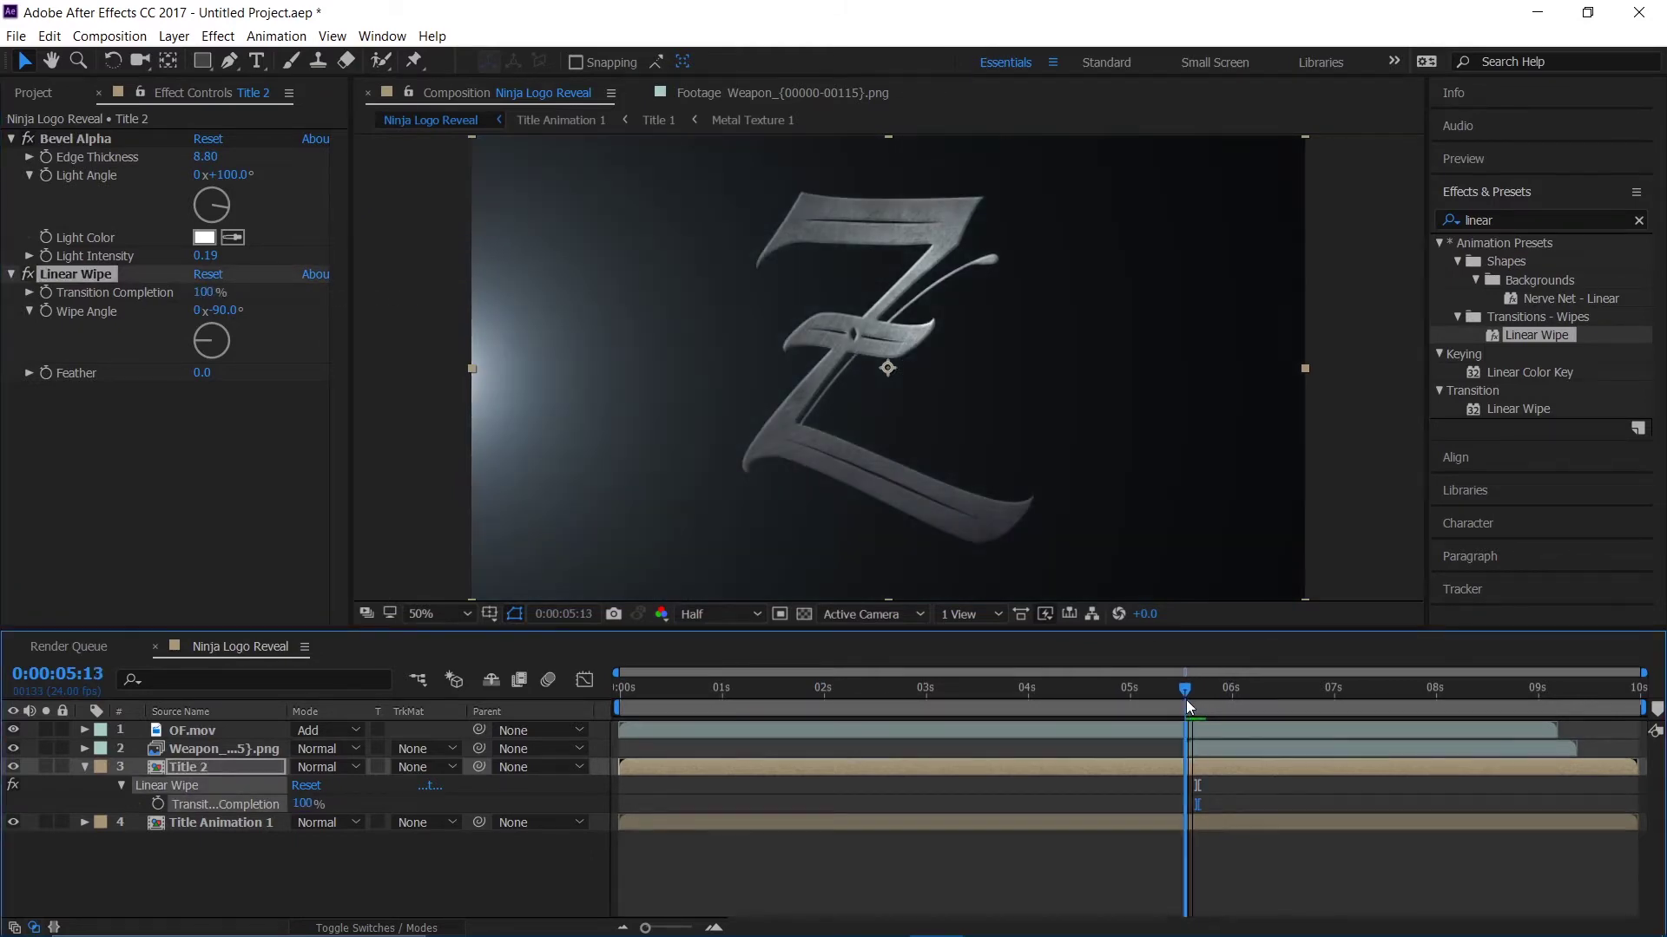
left_click(45, 293)
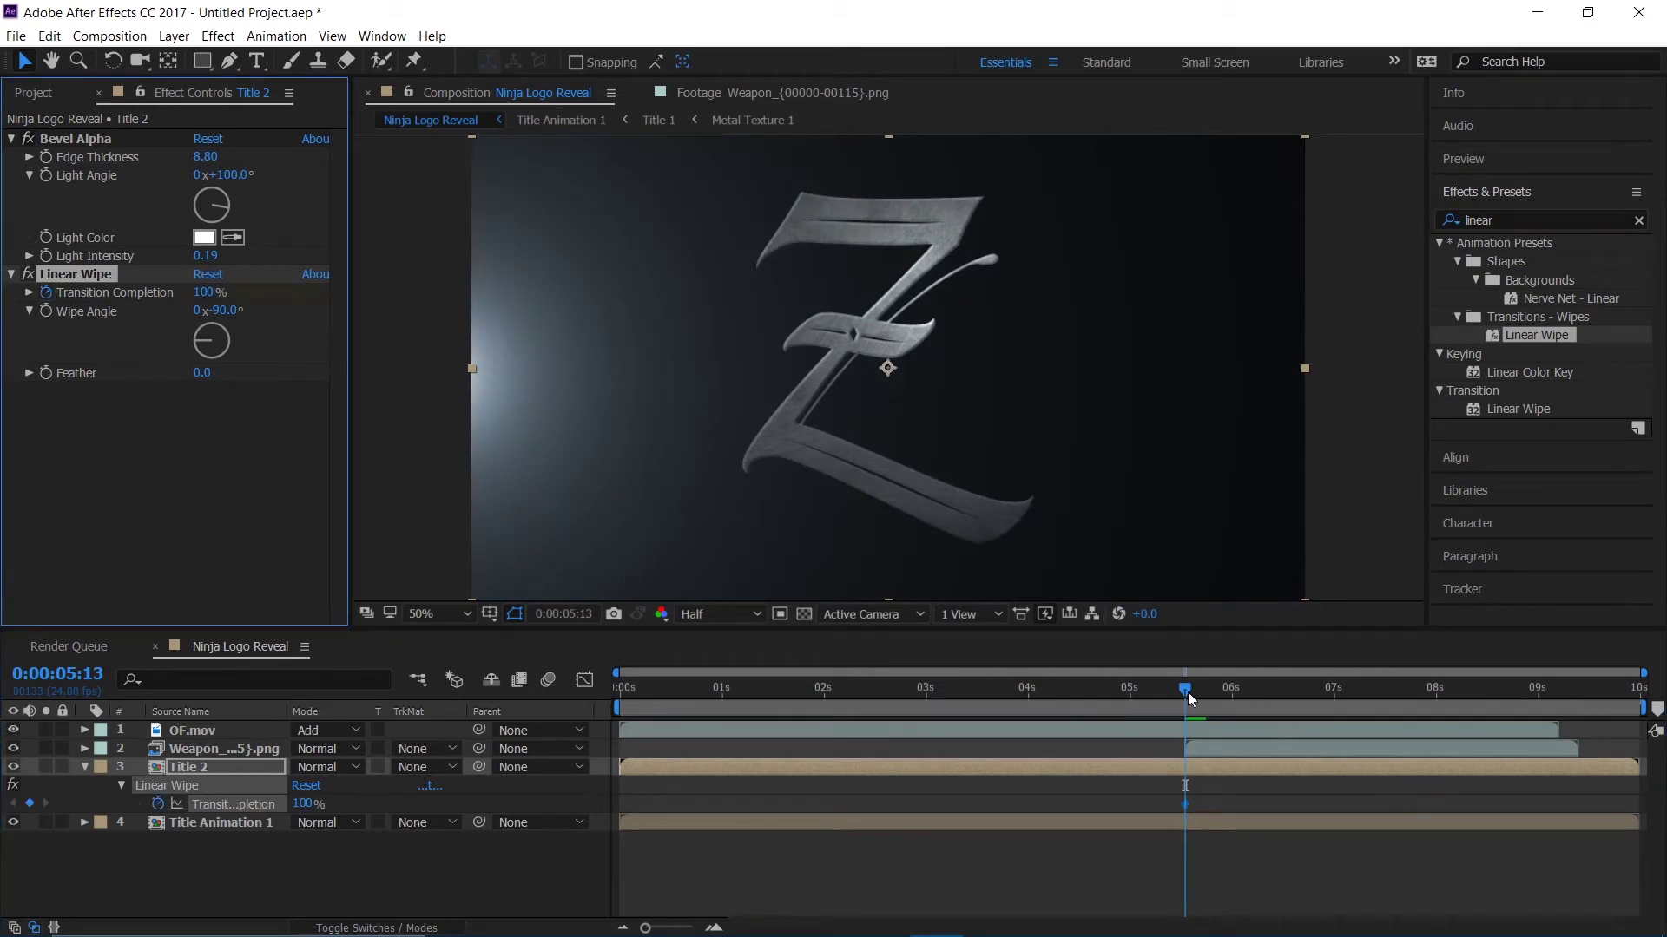
- Add a Transition Completion keyframe of 0% on Title 2 at 0:00:06:00
left_click_drag(1188, 691, 1199, 697)
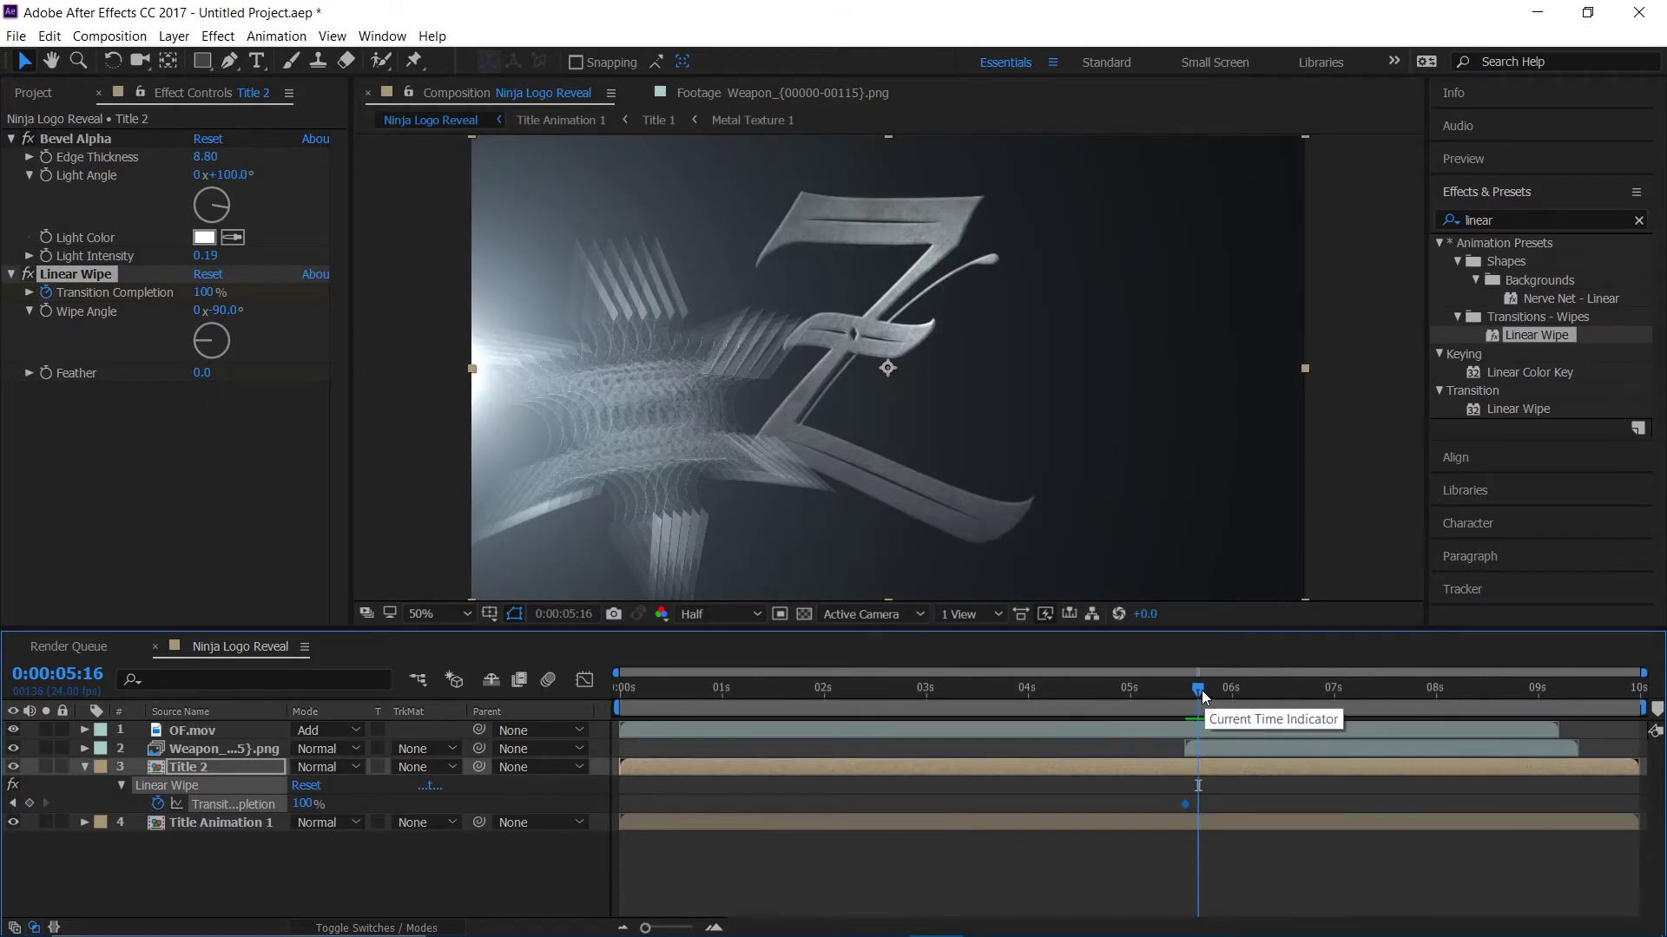
left_click_drag(1201, 690, 1230, 688)
left_click(204, 292)
type("0")
key("Return")
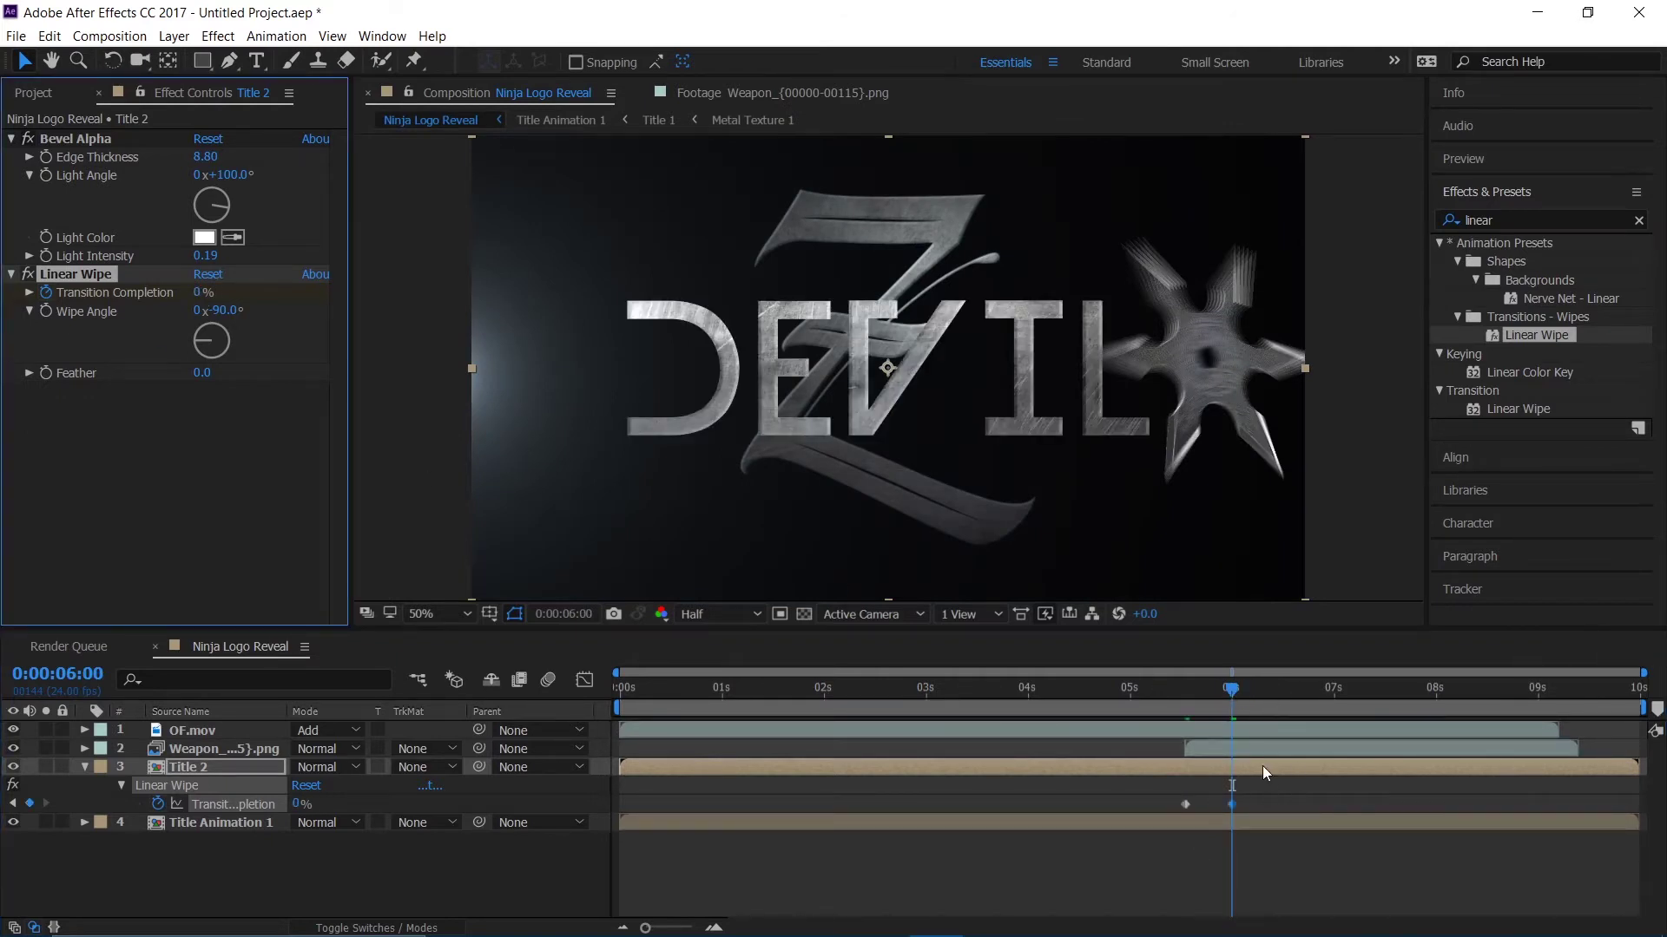
- Preview the DEVIL title wipe against the passing weapon, starting from about 0:00:04:14
left_click(1158, 694)
key("space")
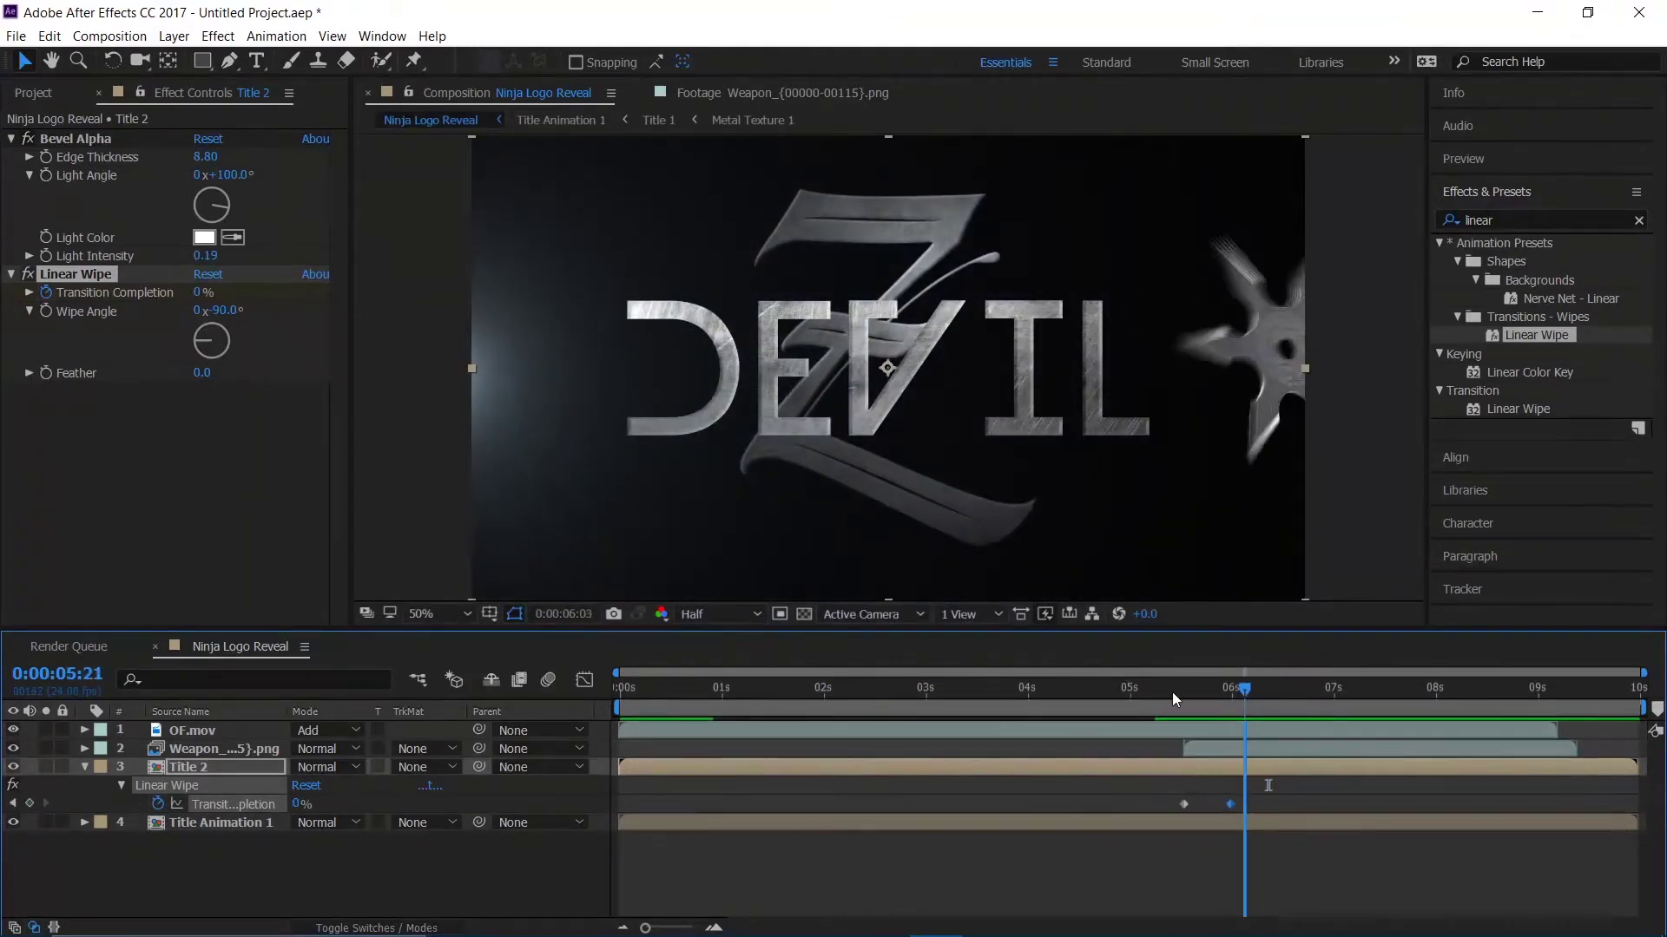
left_click(1088, 691)
key("space")
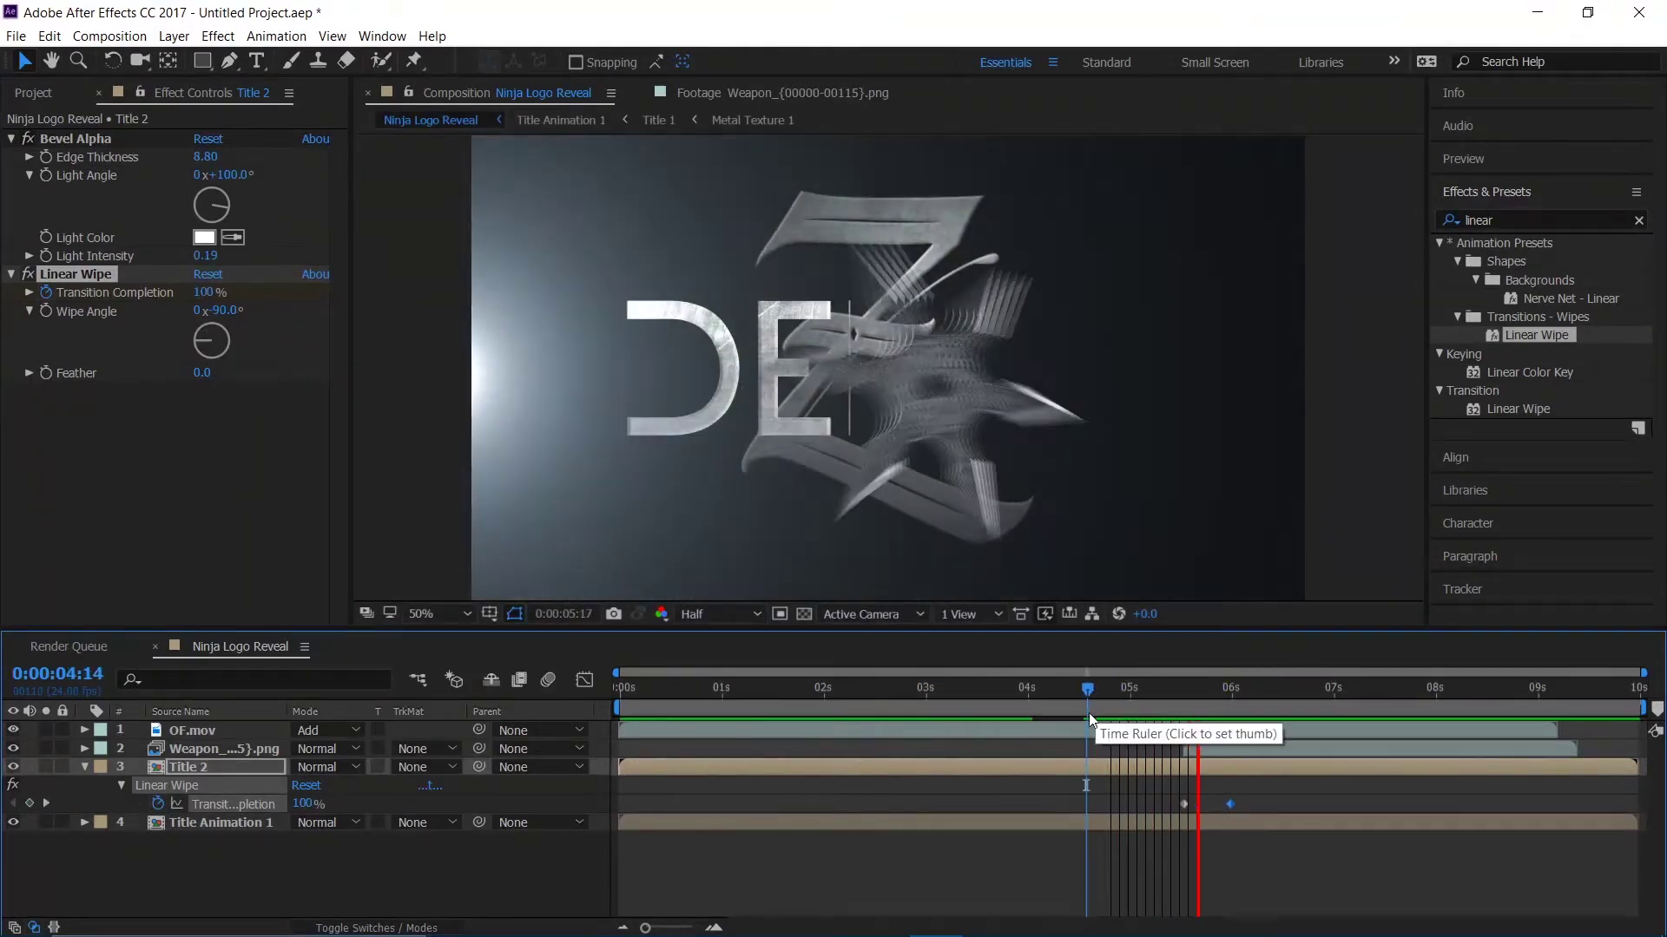
- Set the Linear Wipe feather on Title 2 to 38.0 and preview the softened wipe
left_click_drag(1232, 686, 1210, 689)
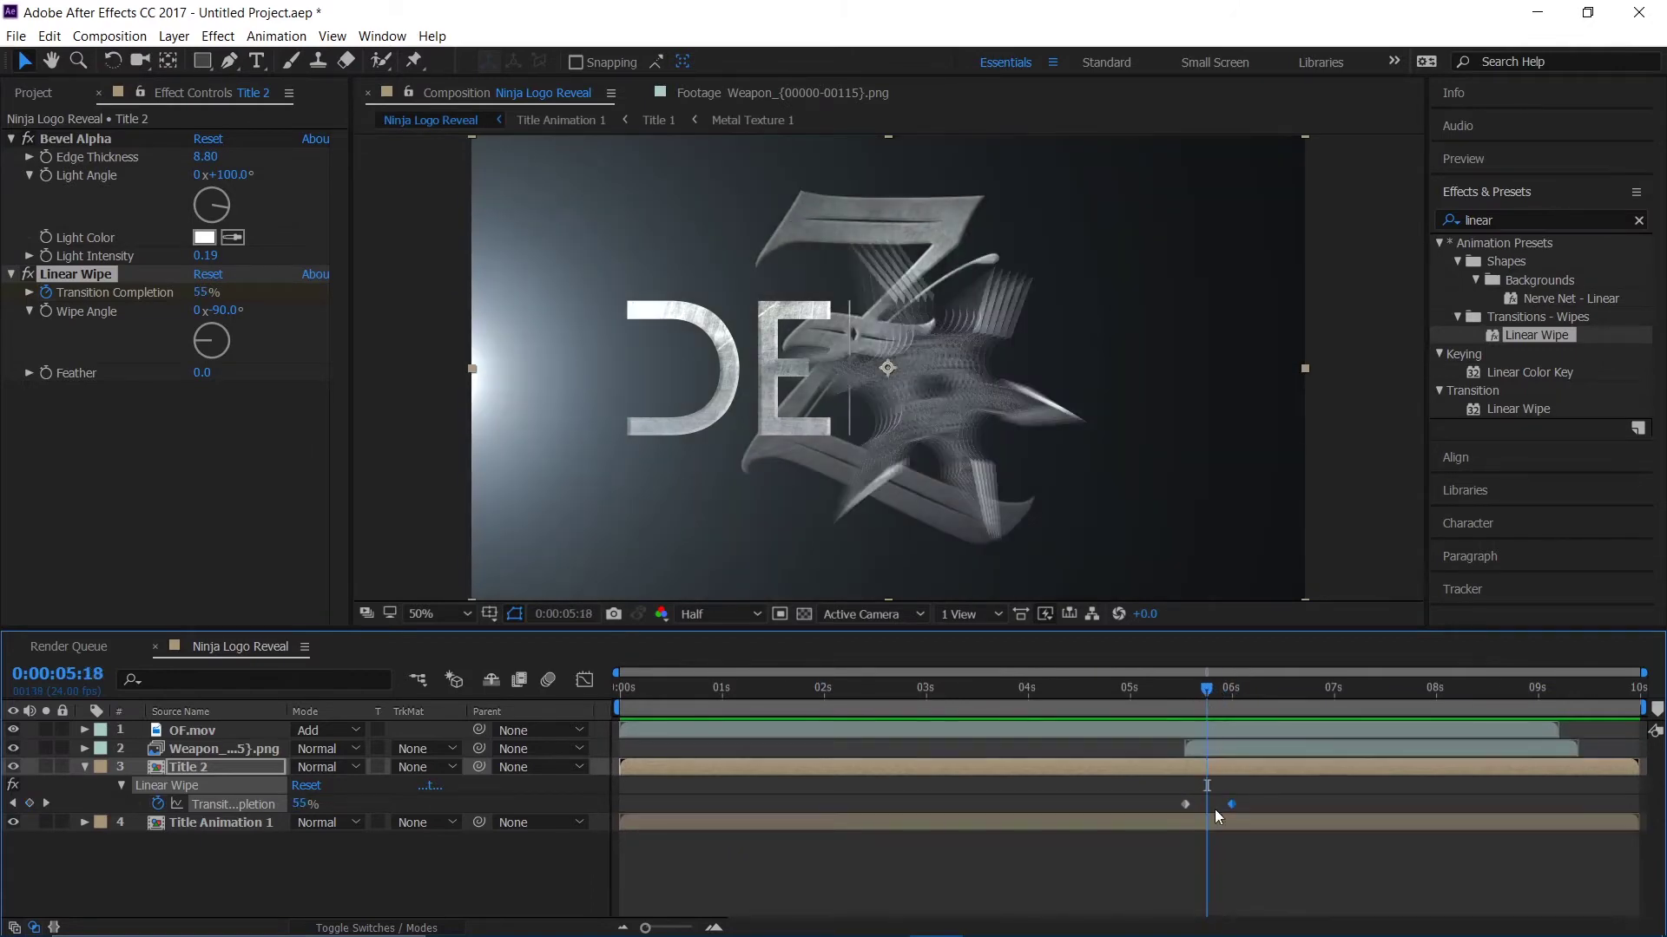
left_click_drag(203, 373, 264, 375)
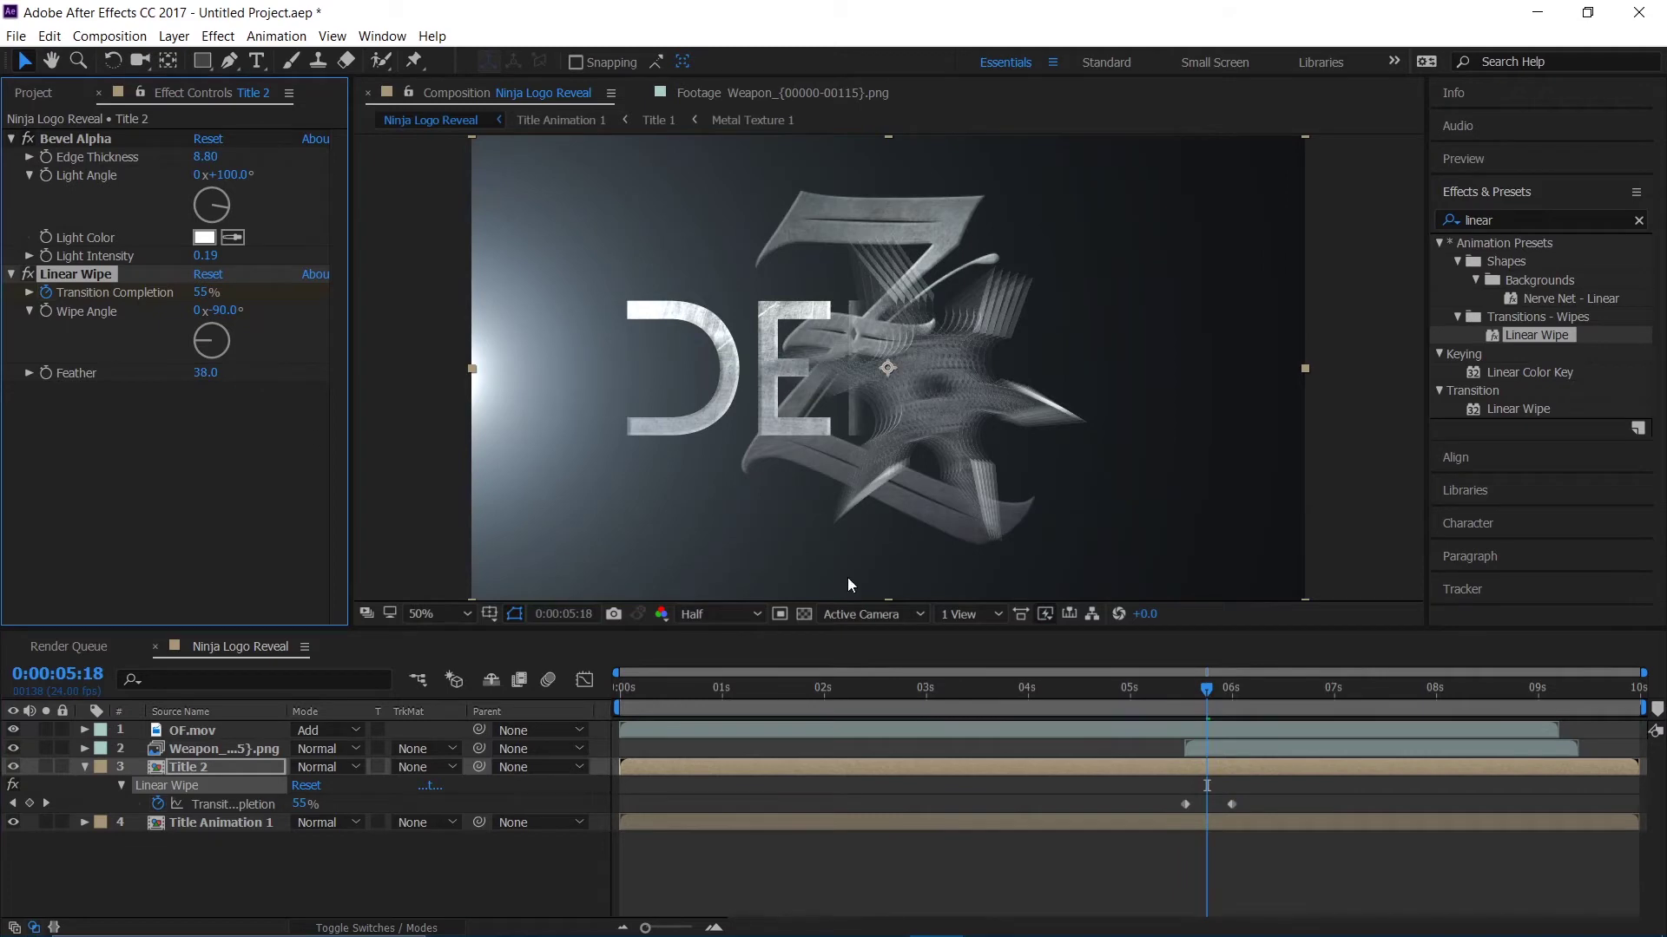
left_click_drag(1200, 692, 1128, 695)
key("space")
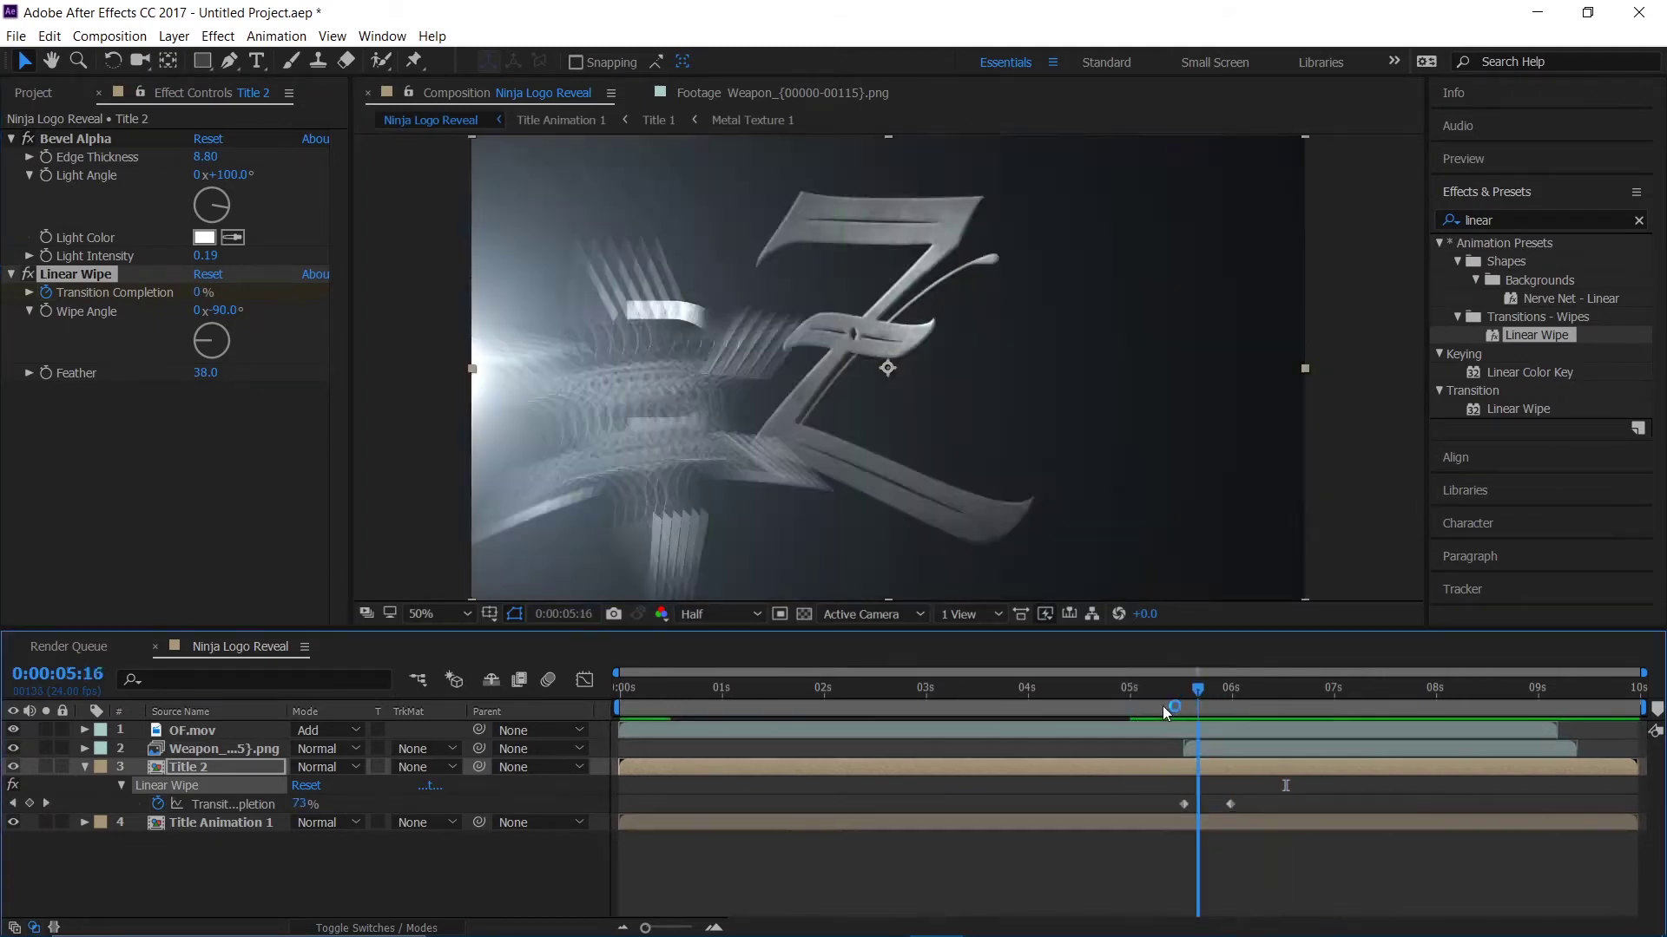
- Preview the DEVIL title wipe from just after the five-second mark and inspect the frames around 0:00:05:15
left_click(1140, 706)
key("space")
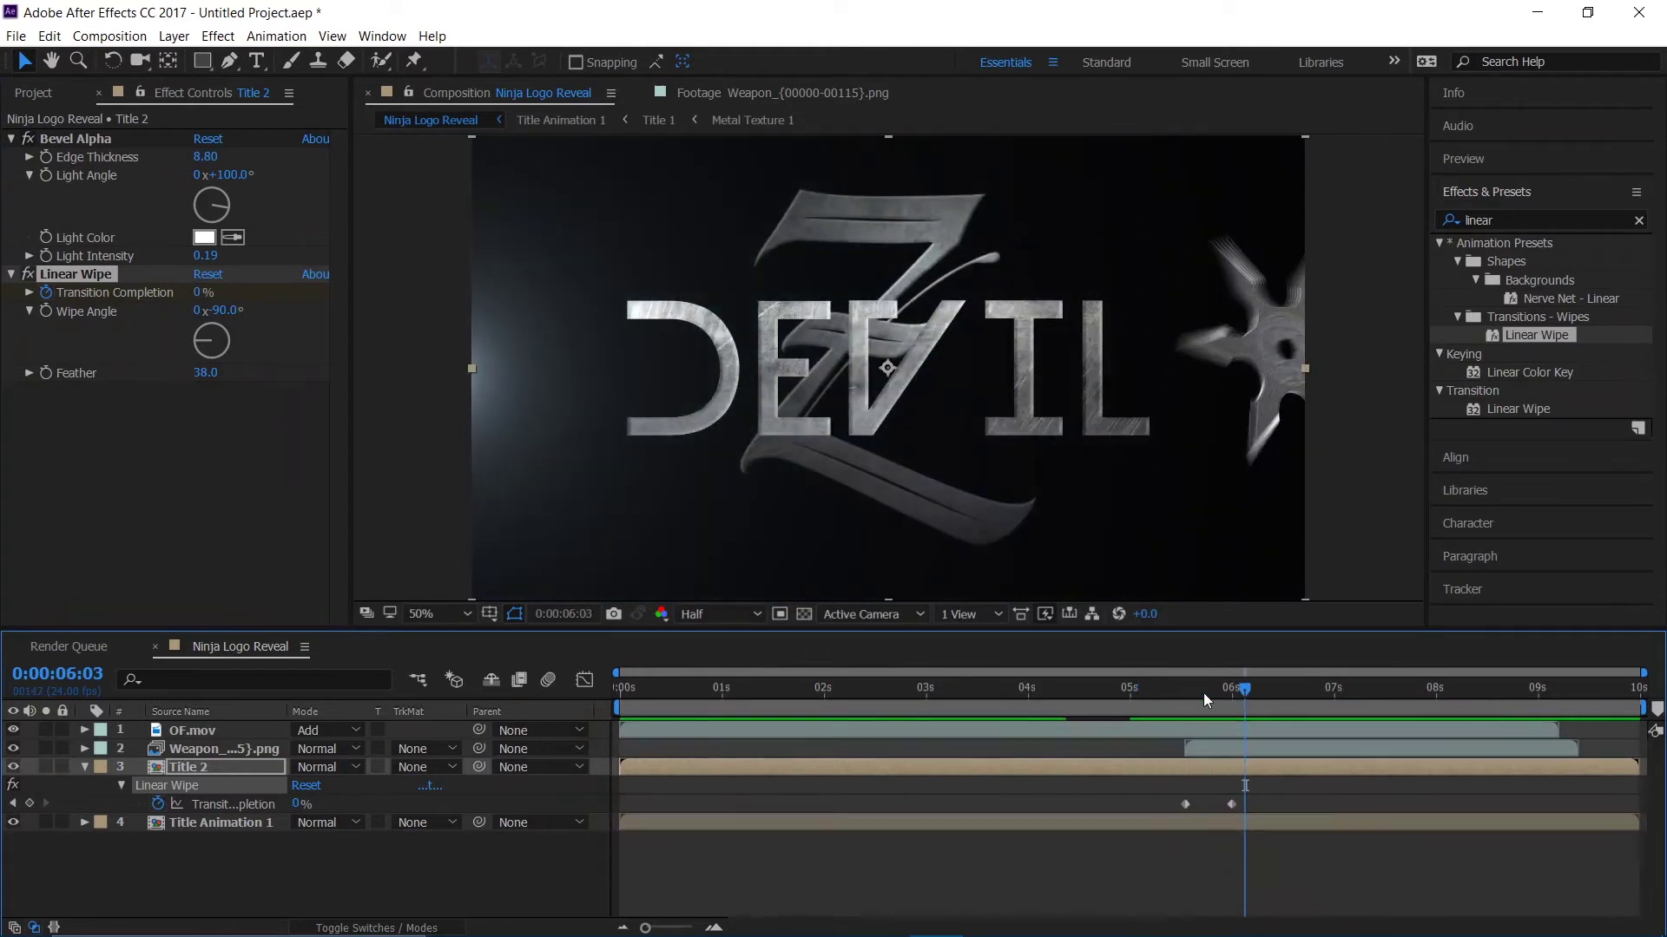
left_click(1208, 694)
left_click_drag(1211, 710, 1193, 733)
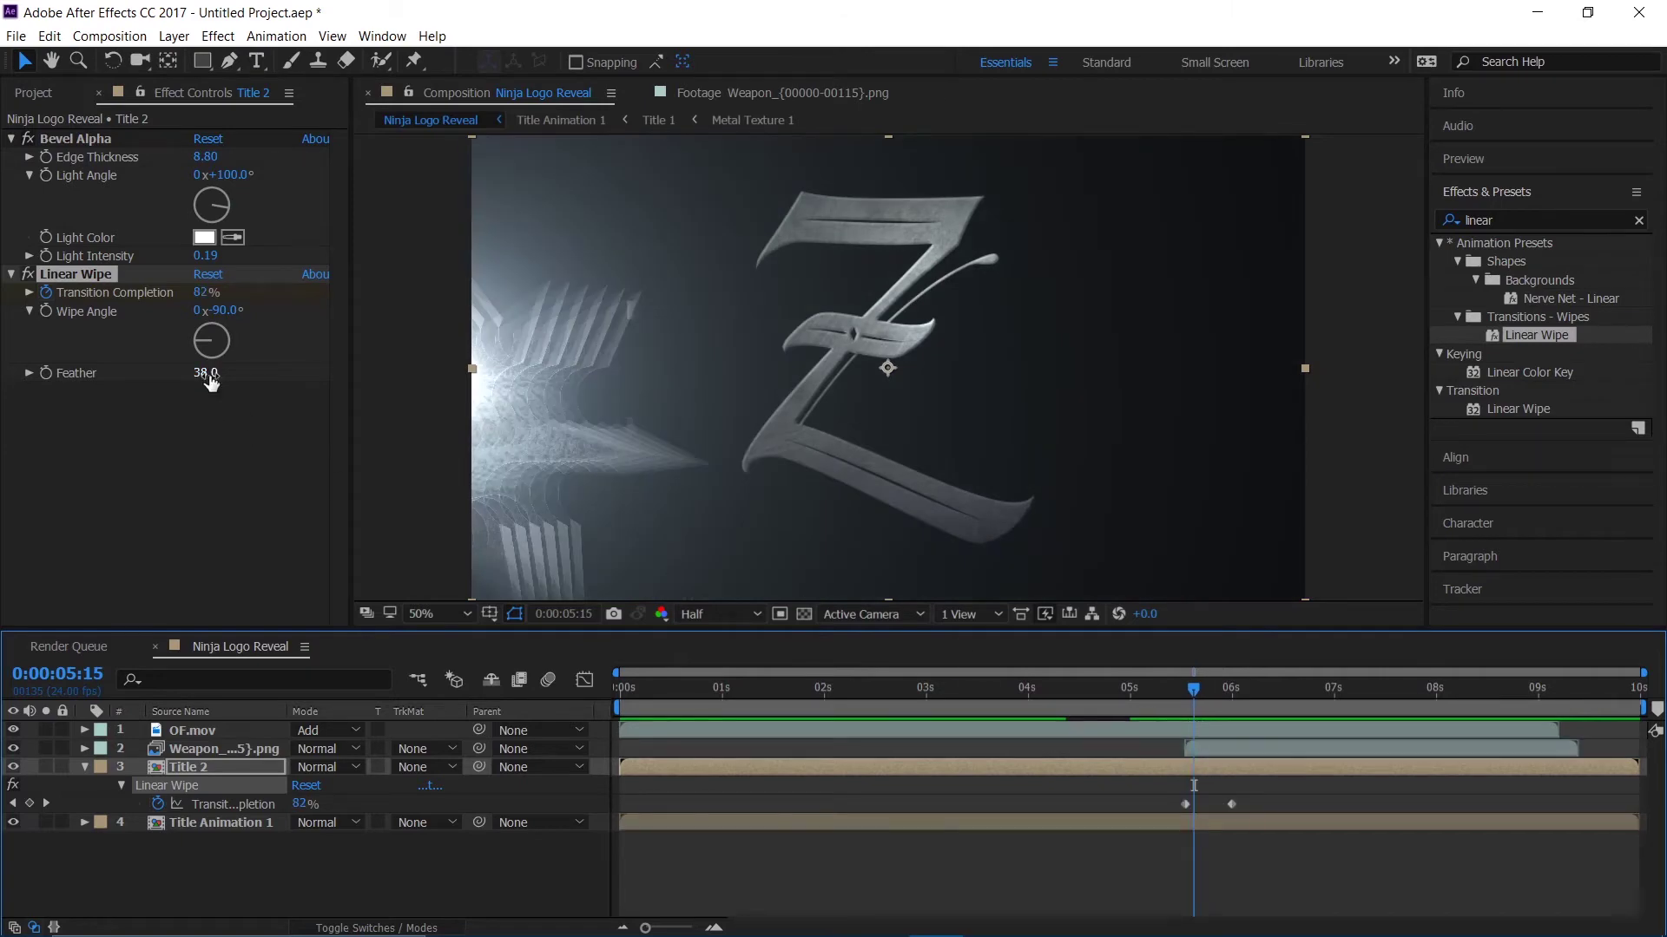
- Reduce the Linear Wipe feather on Title 2 to 20.0 and preview the wipe up to 0:00:06:00
left_click_drag(209, 375, 193, 374)
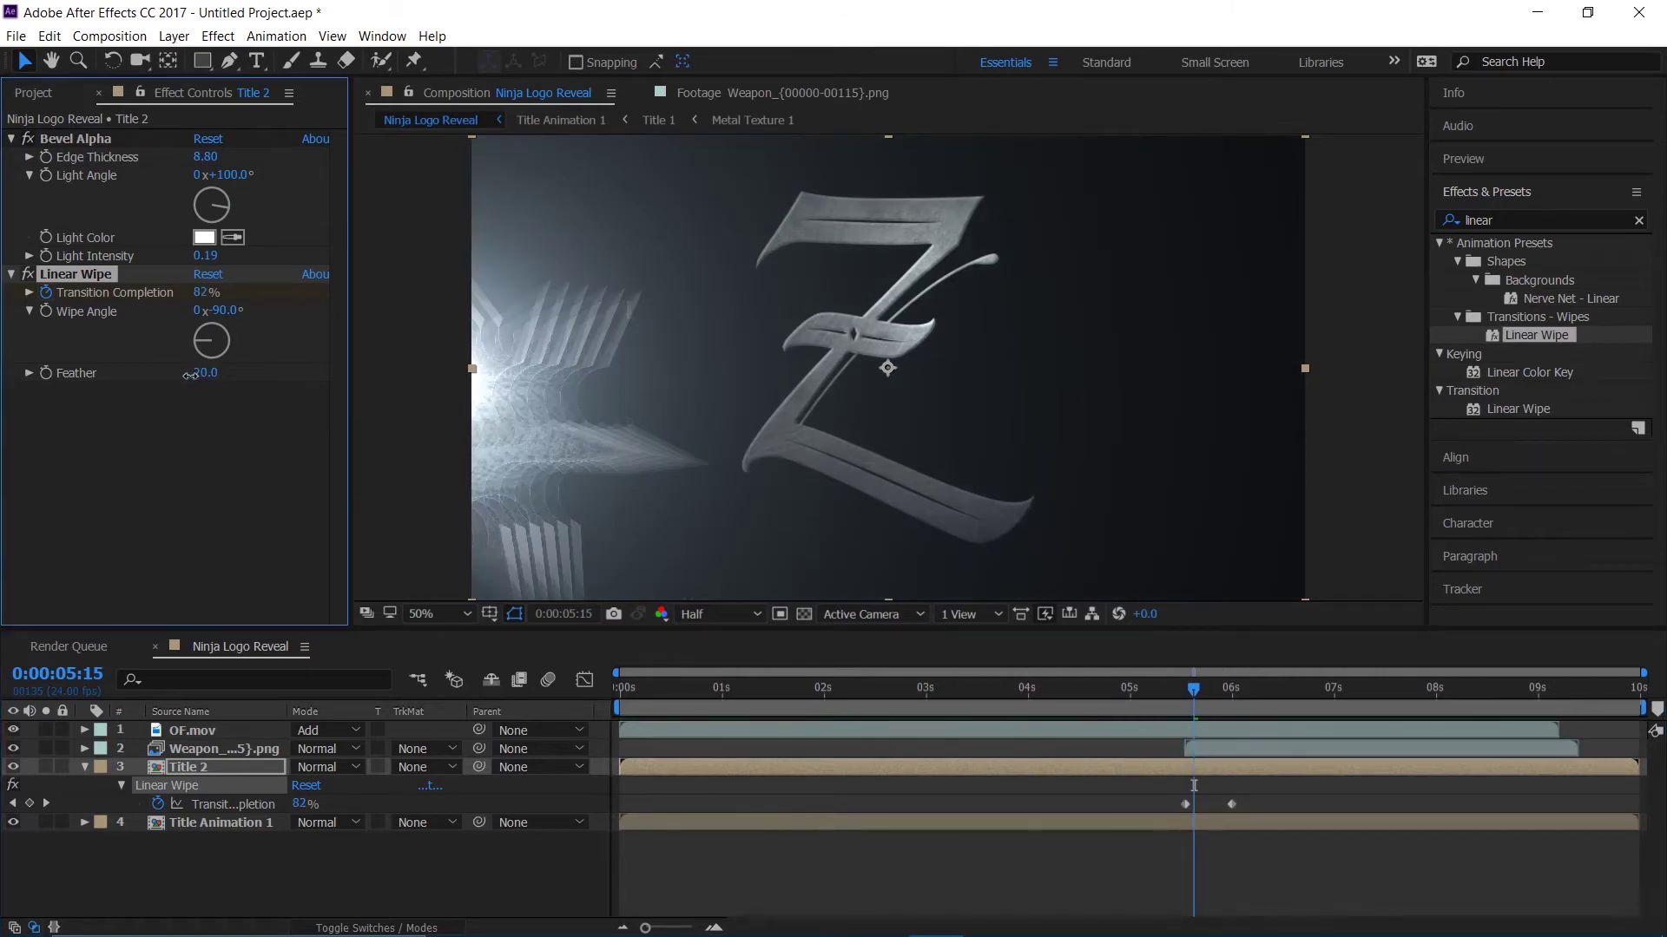
left_click_drag(1194, 690, 1264, 710)
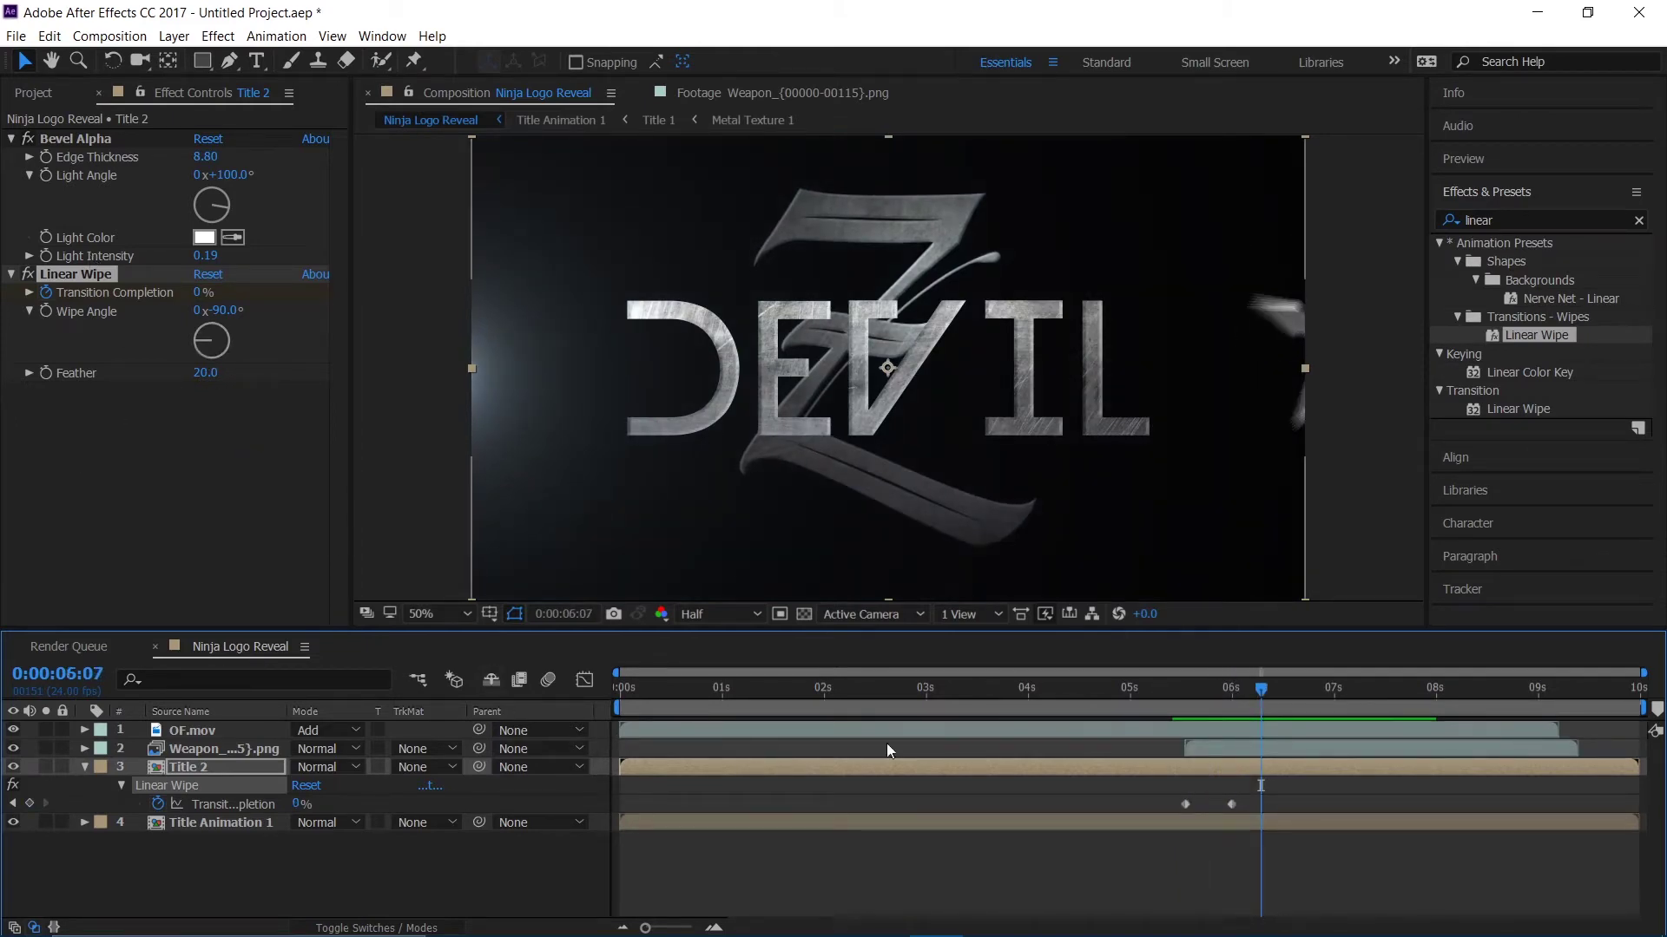
left_click(1147, 706)
key("space")
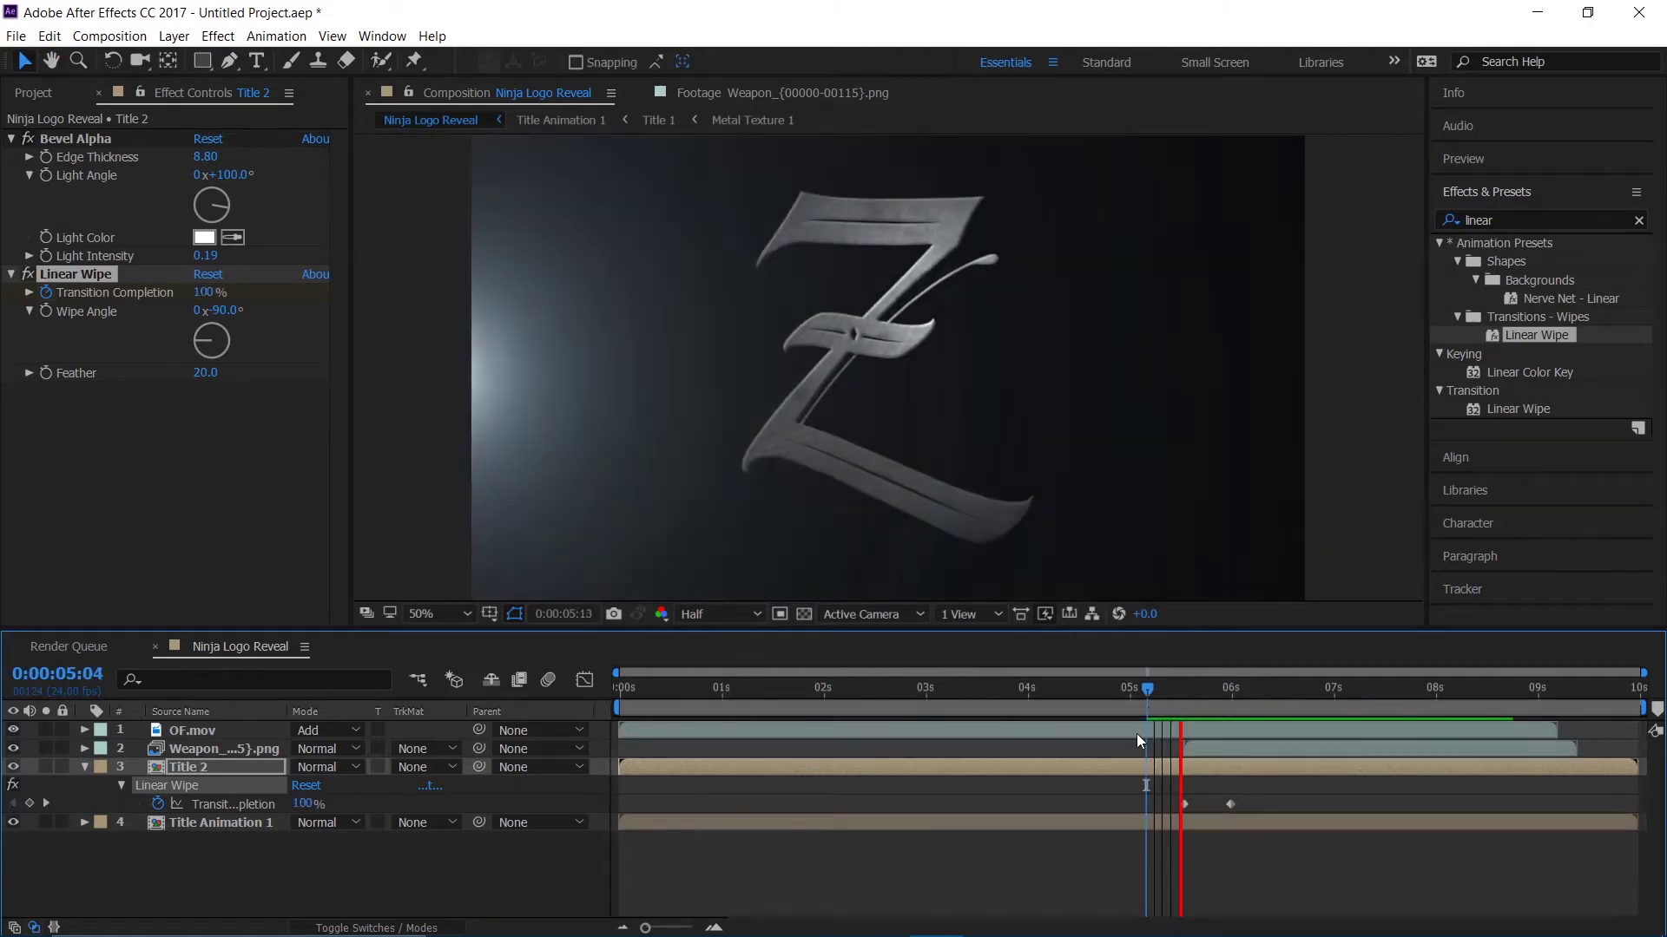
left_click_drag(1201, 712, 1231, 799)
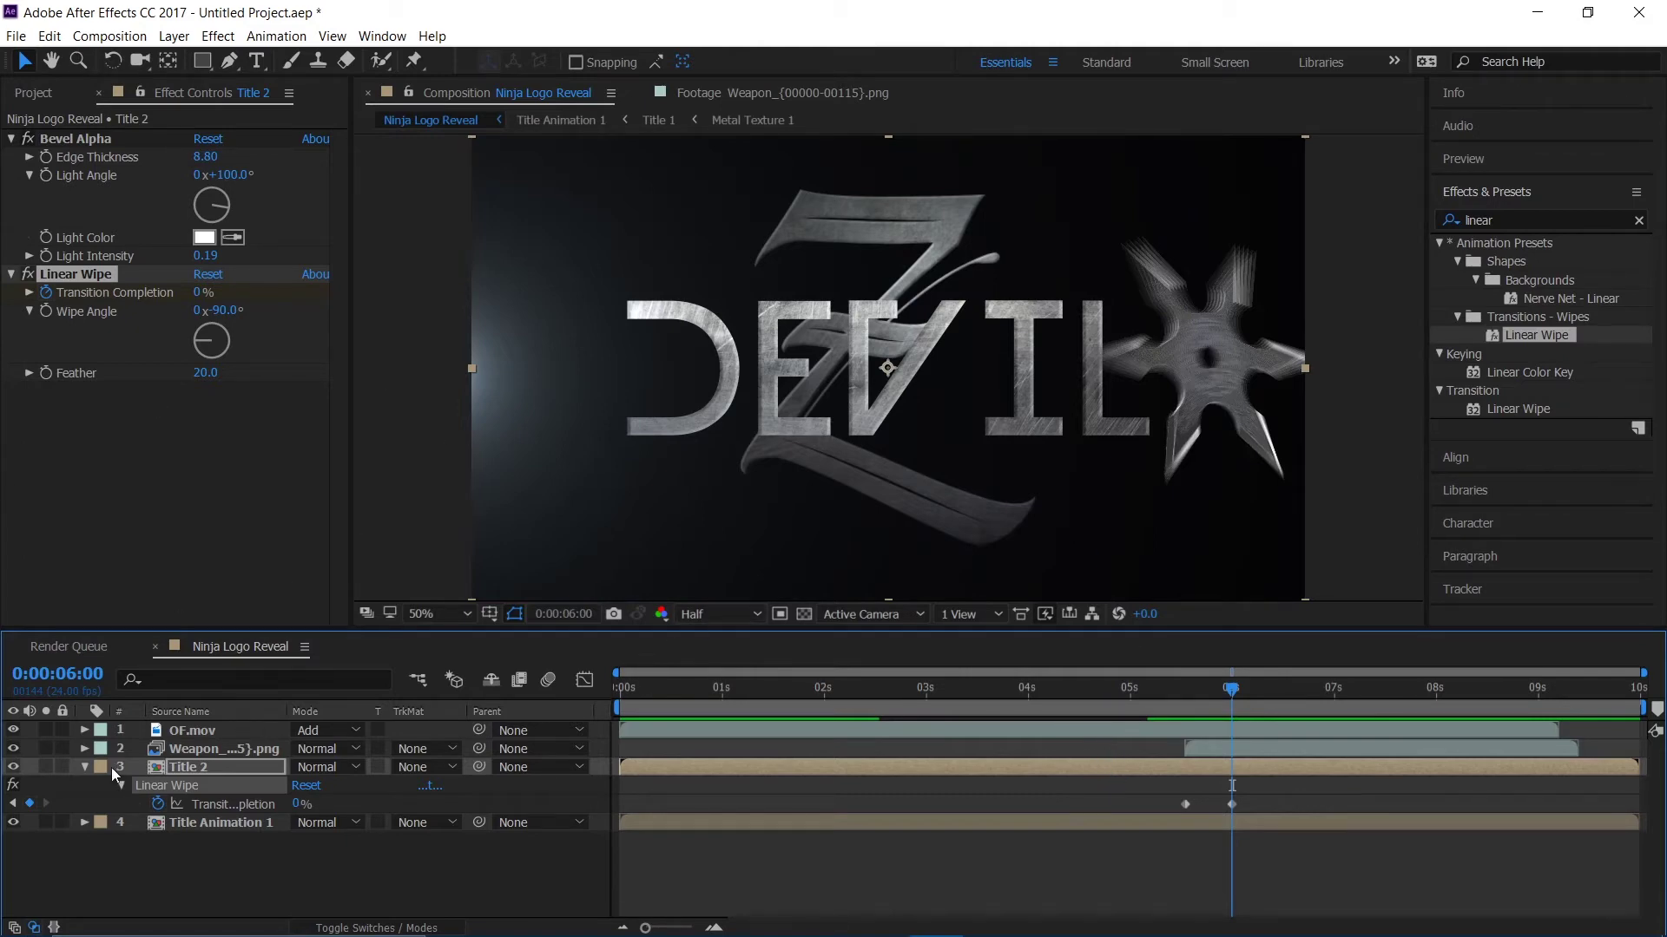
- Collapse the Title 2 layer and import Smoke muzzle.mov, spark side 3.mov and sparkside 2.mov from the Assets folder
left_click(85, 769)
left_click(157, 814)
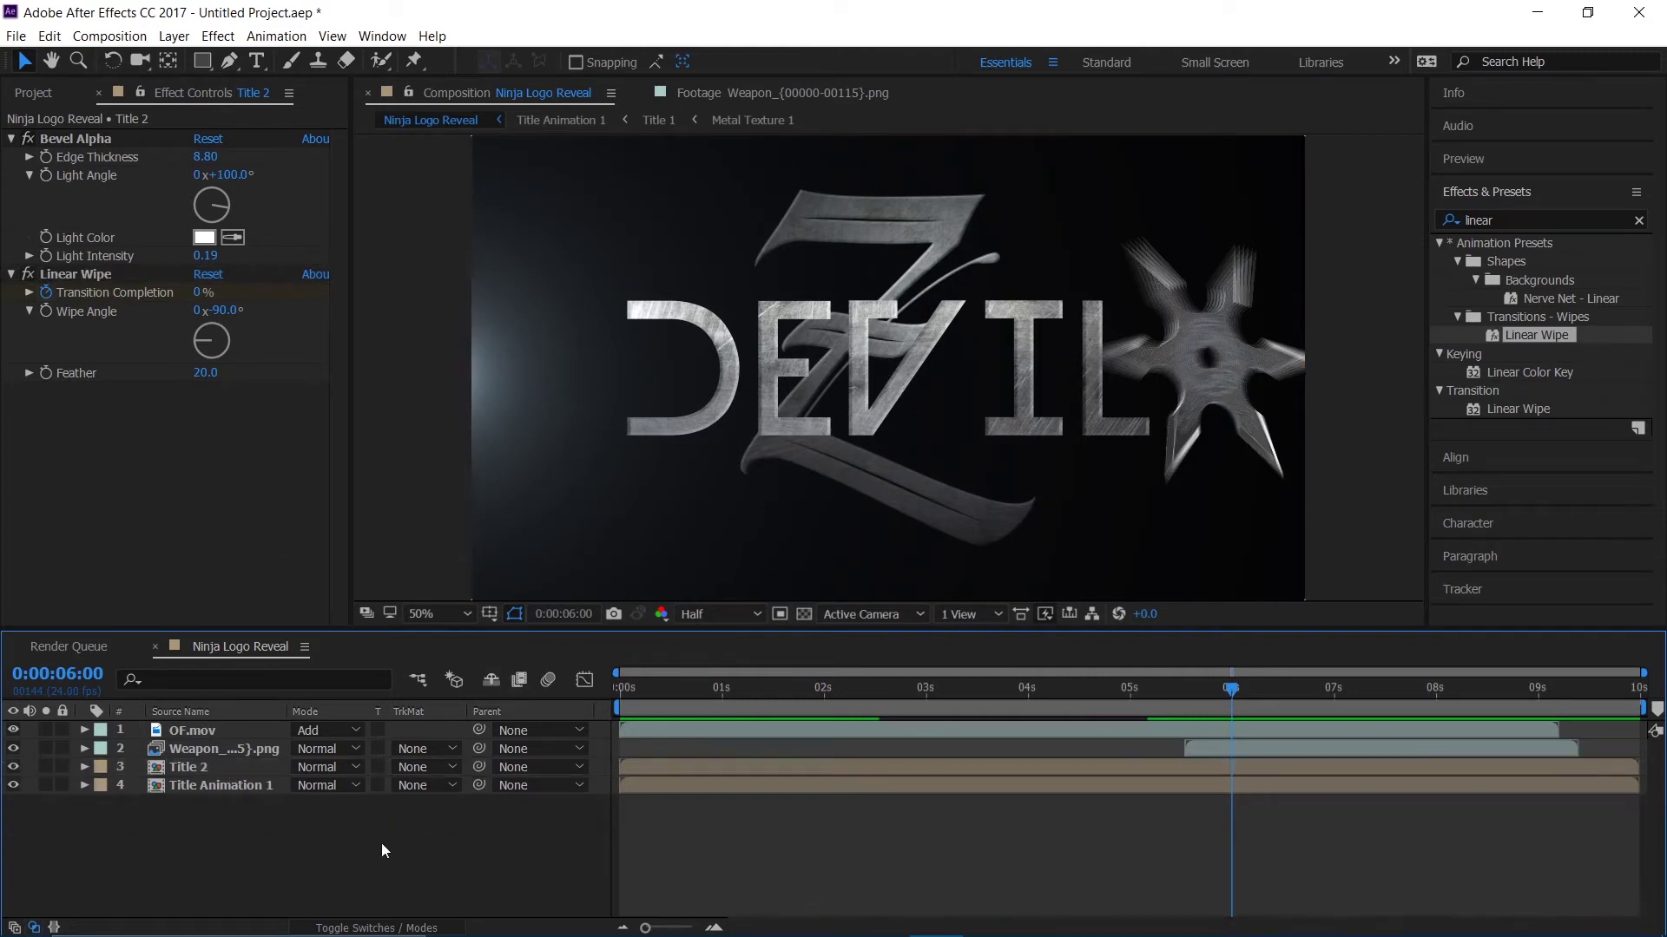
left_click(39, 92)
mouse_move(1230, 699)
left_mouse_down()
mouse_move(1182, 701)
mouse_move(1227, 708)
mouse_move(1208, 709)
left_mouse_up()
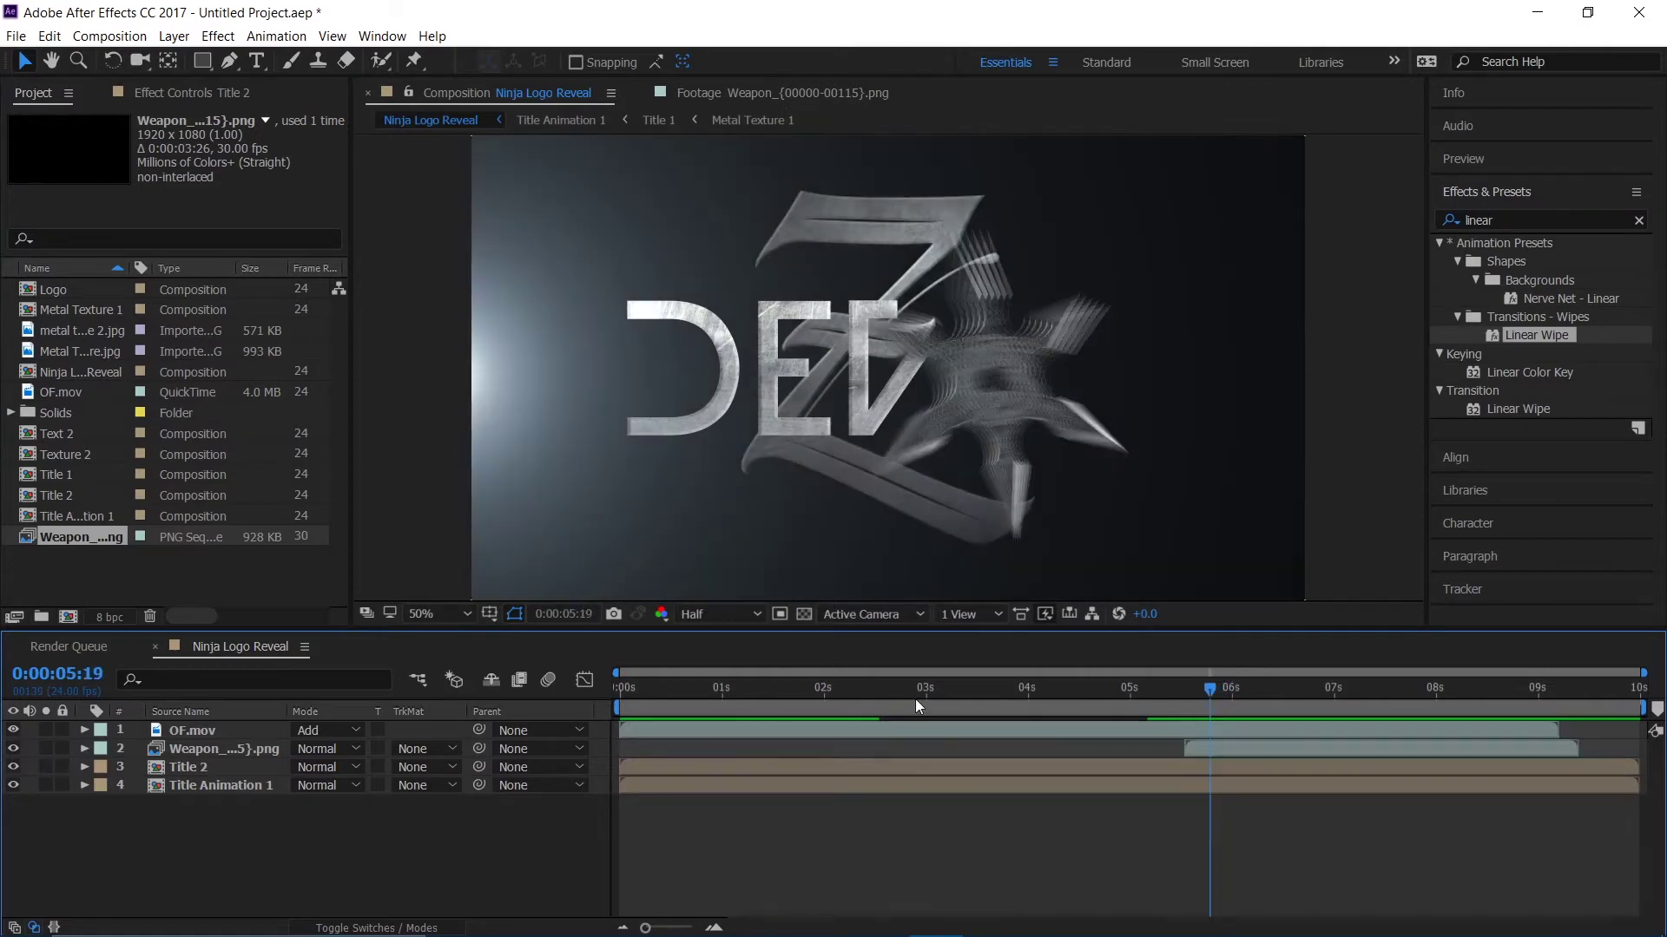
double_click(172, 557)
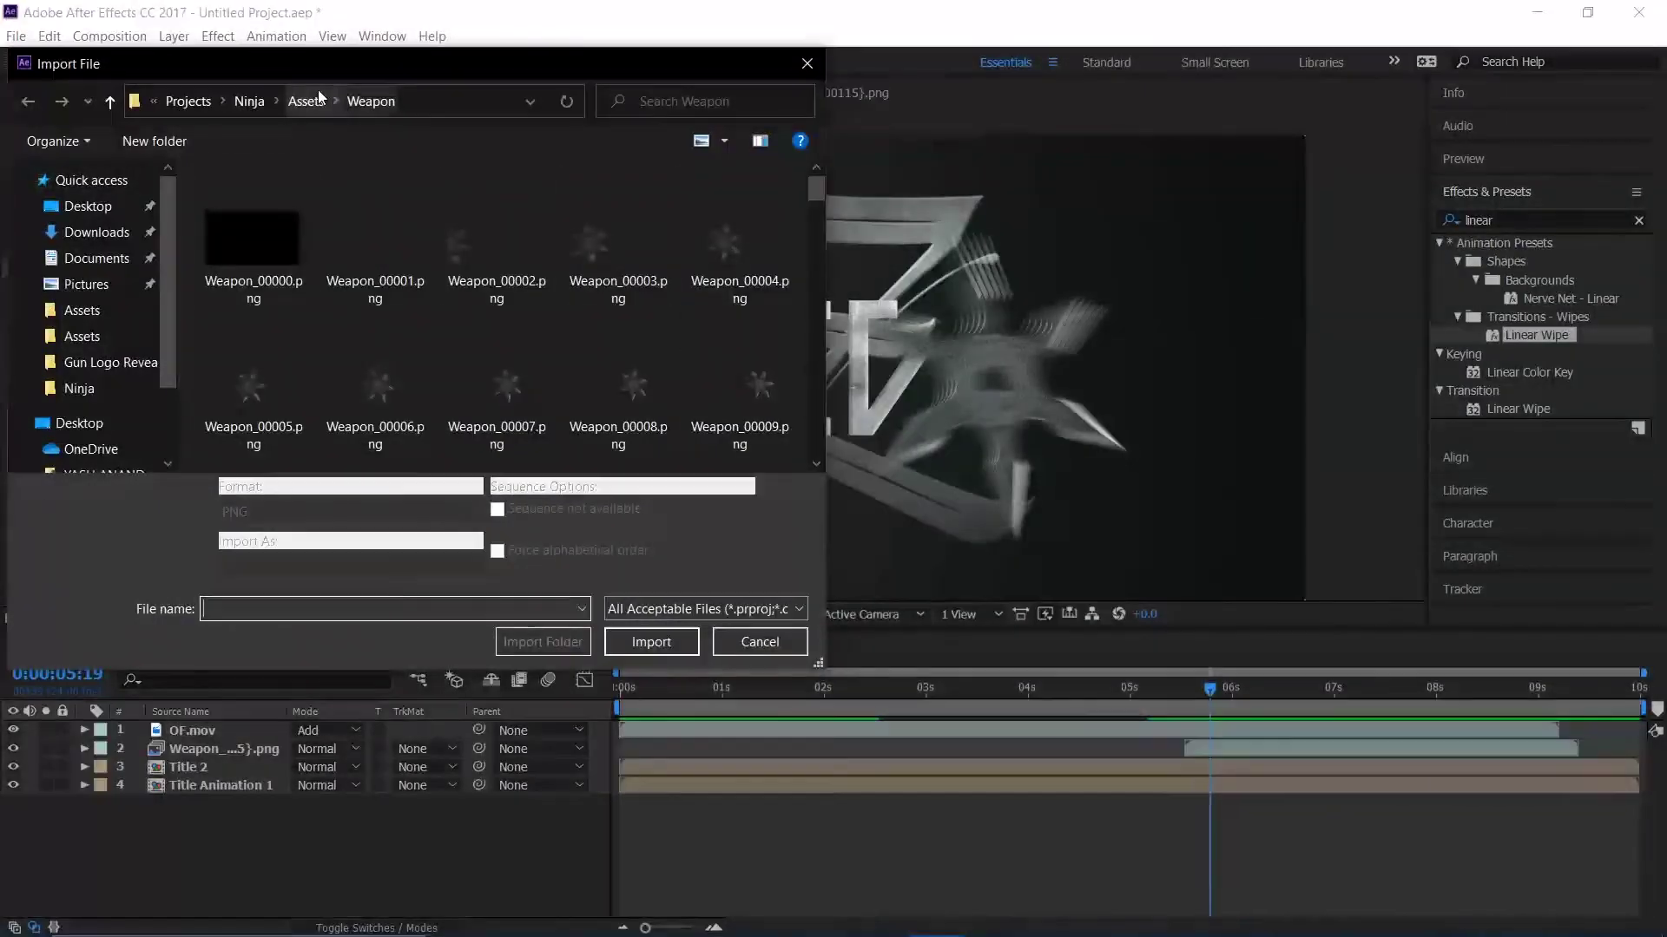
left_click(306, 101)
left_click(751, 247)
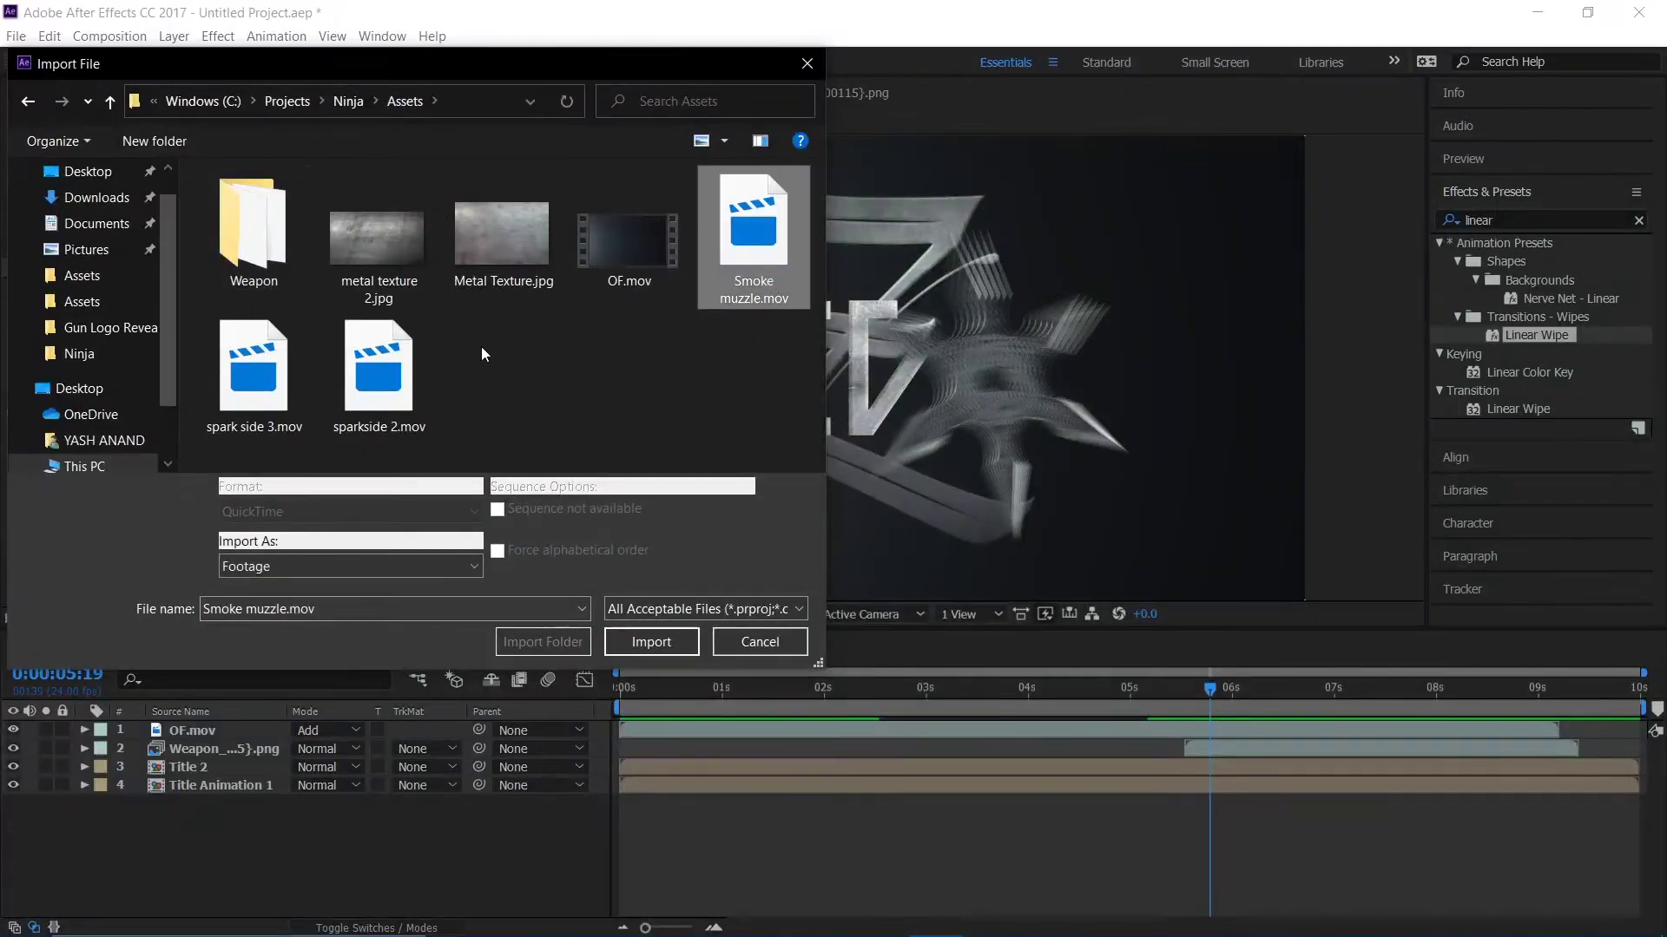
left_click(401, 392, "shift")
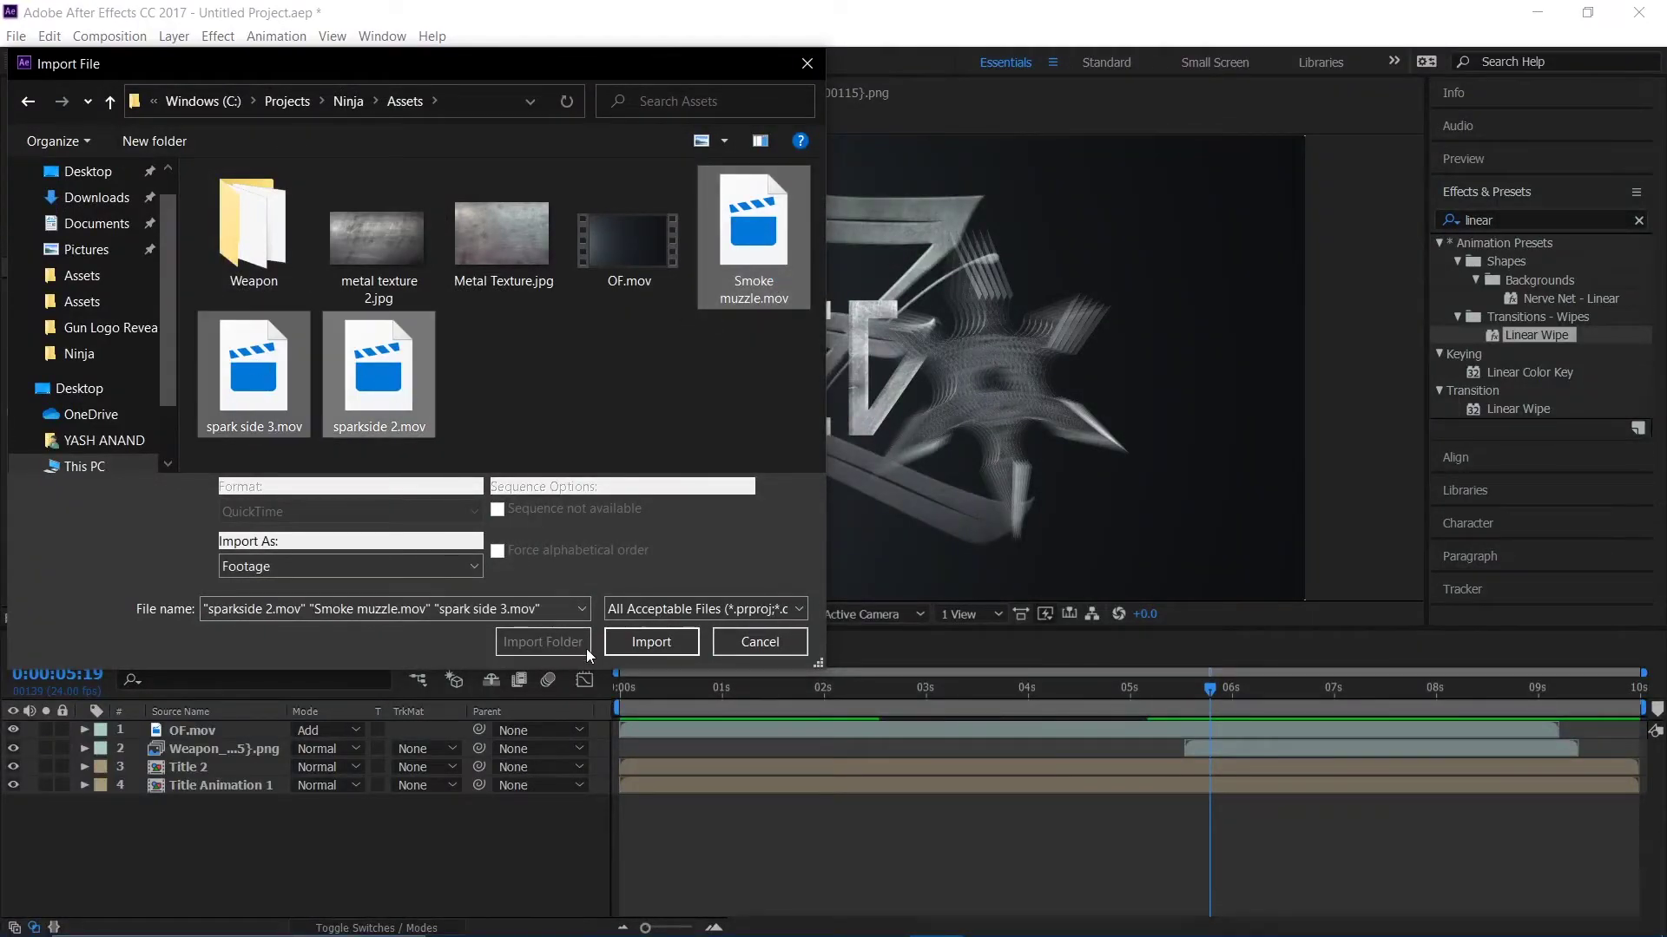
left_click(635, 649)
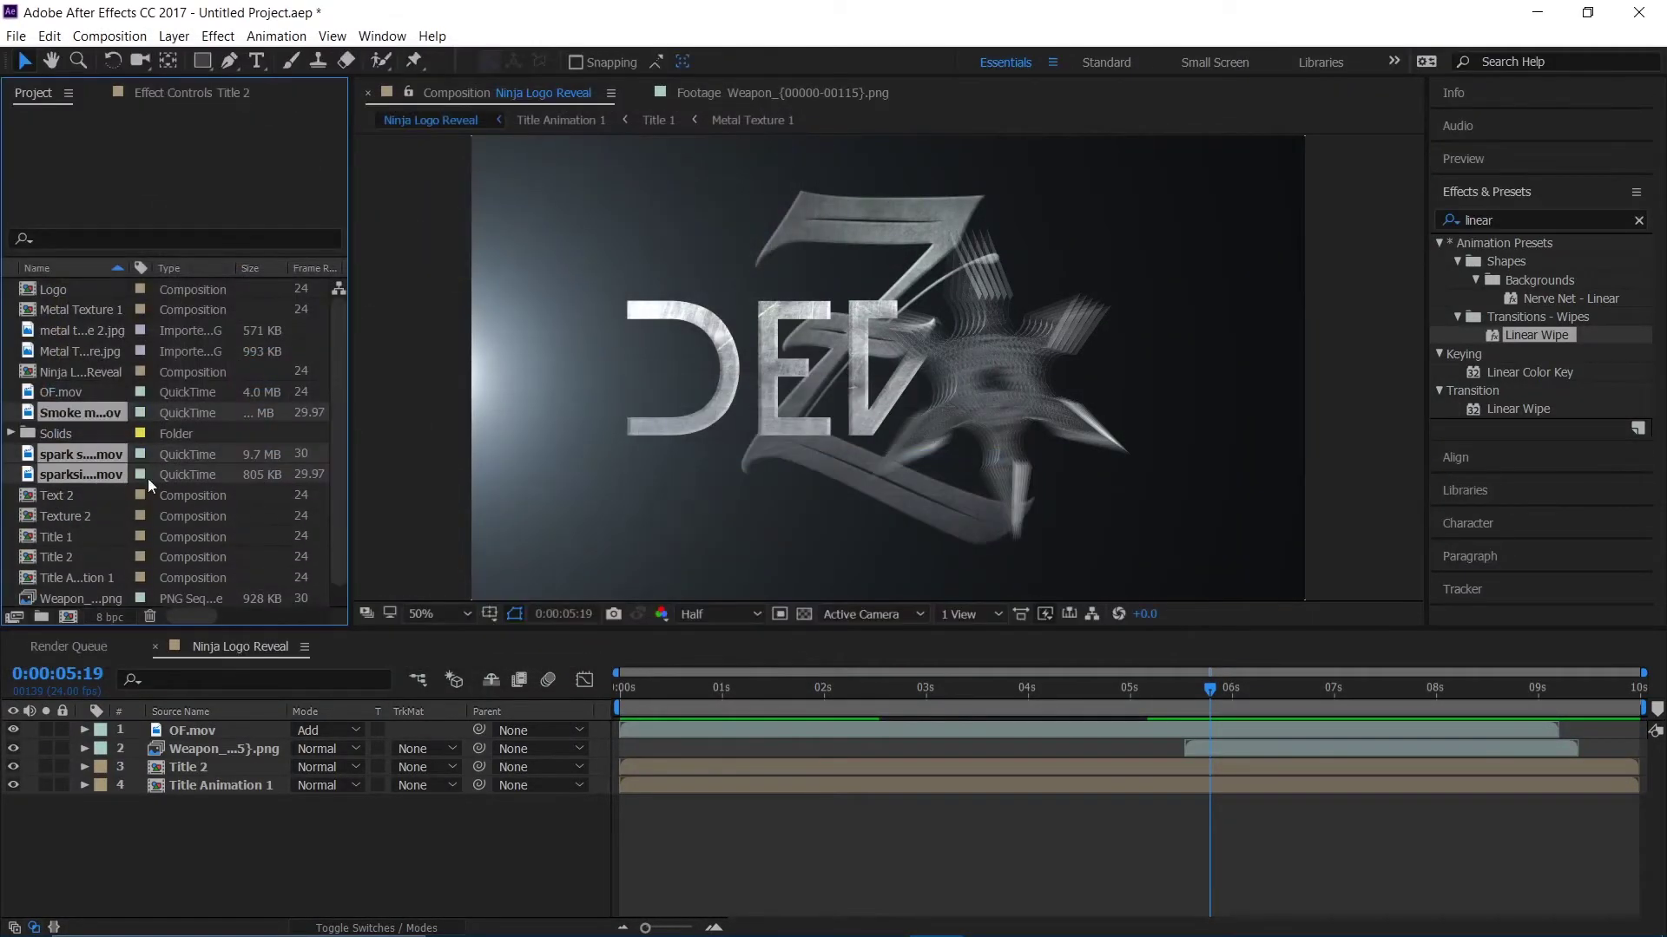
- Add Smoke muzzle.mov to the composition directly above the Weapon layer, starting at about 0:00:05:16
left_click(85, 496)
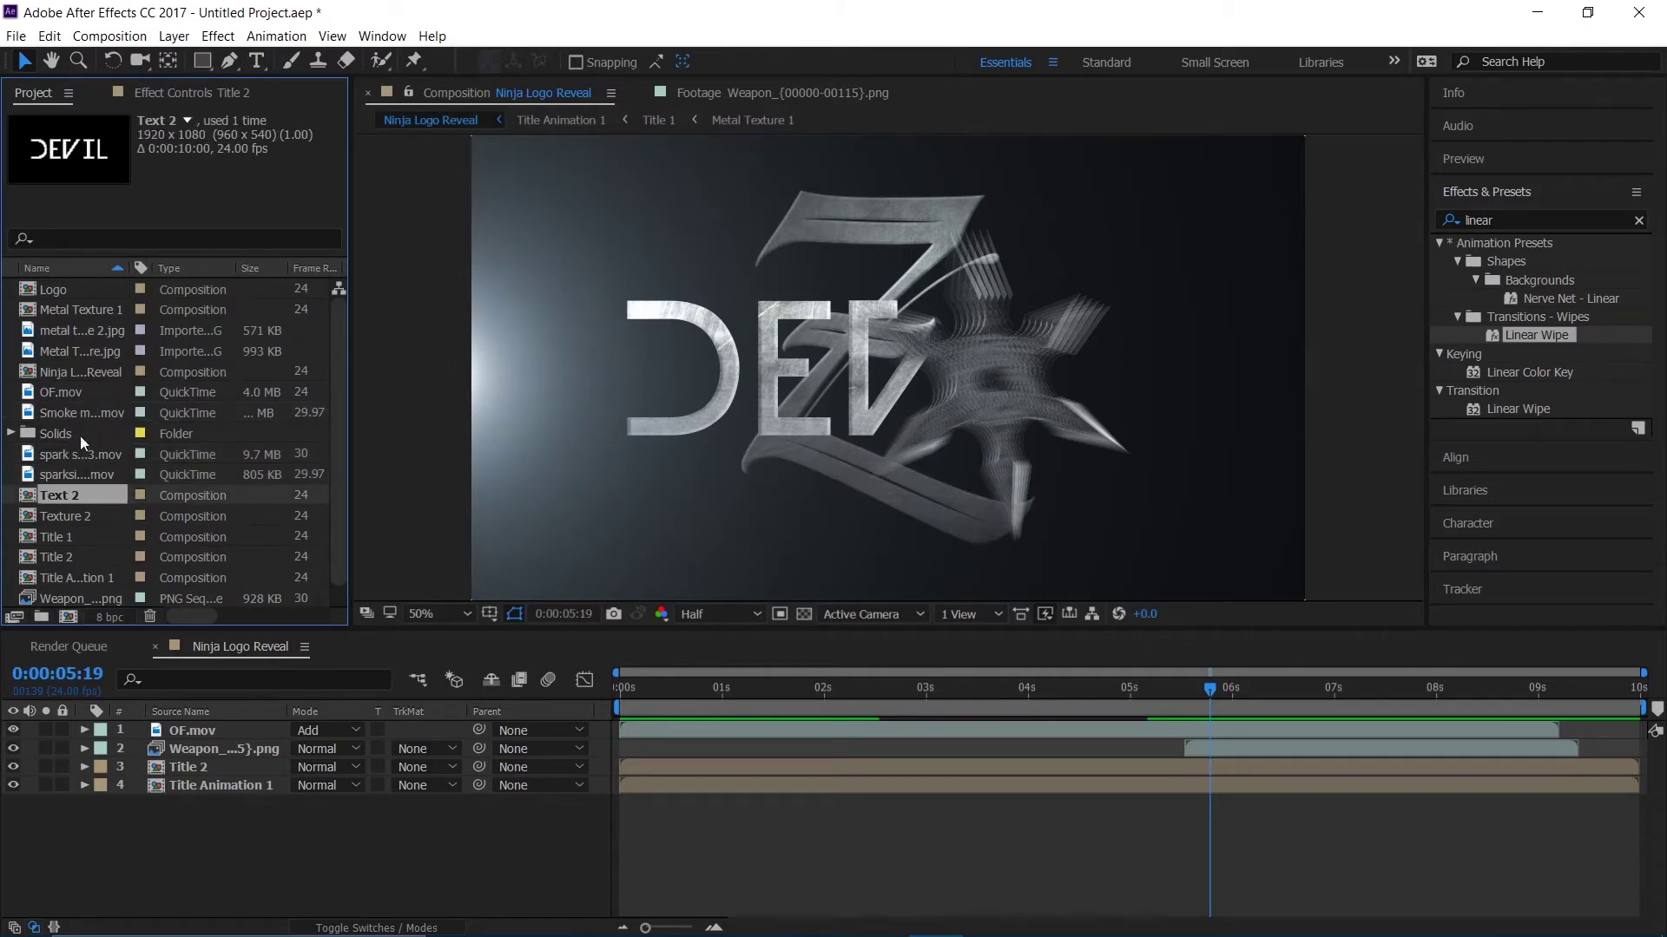
left_click(81, 412)
left_click_drag(83, 408, 217, 743)
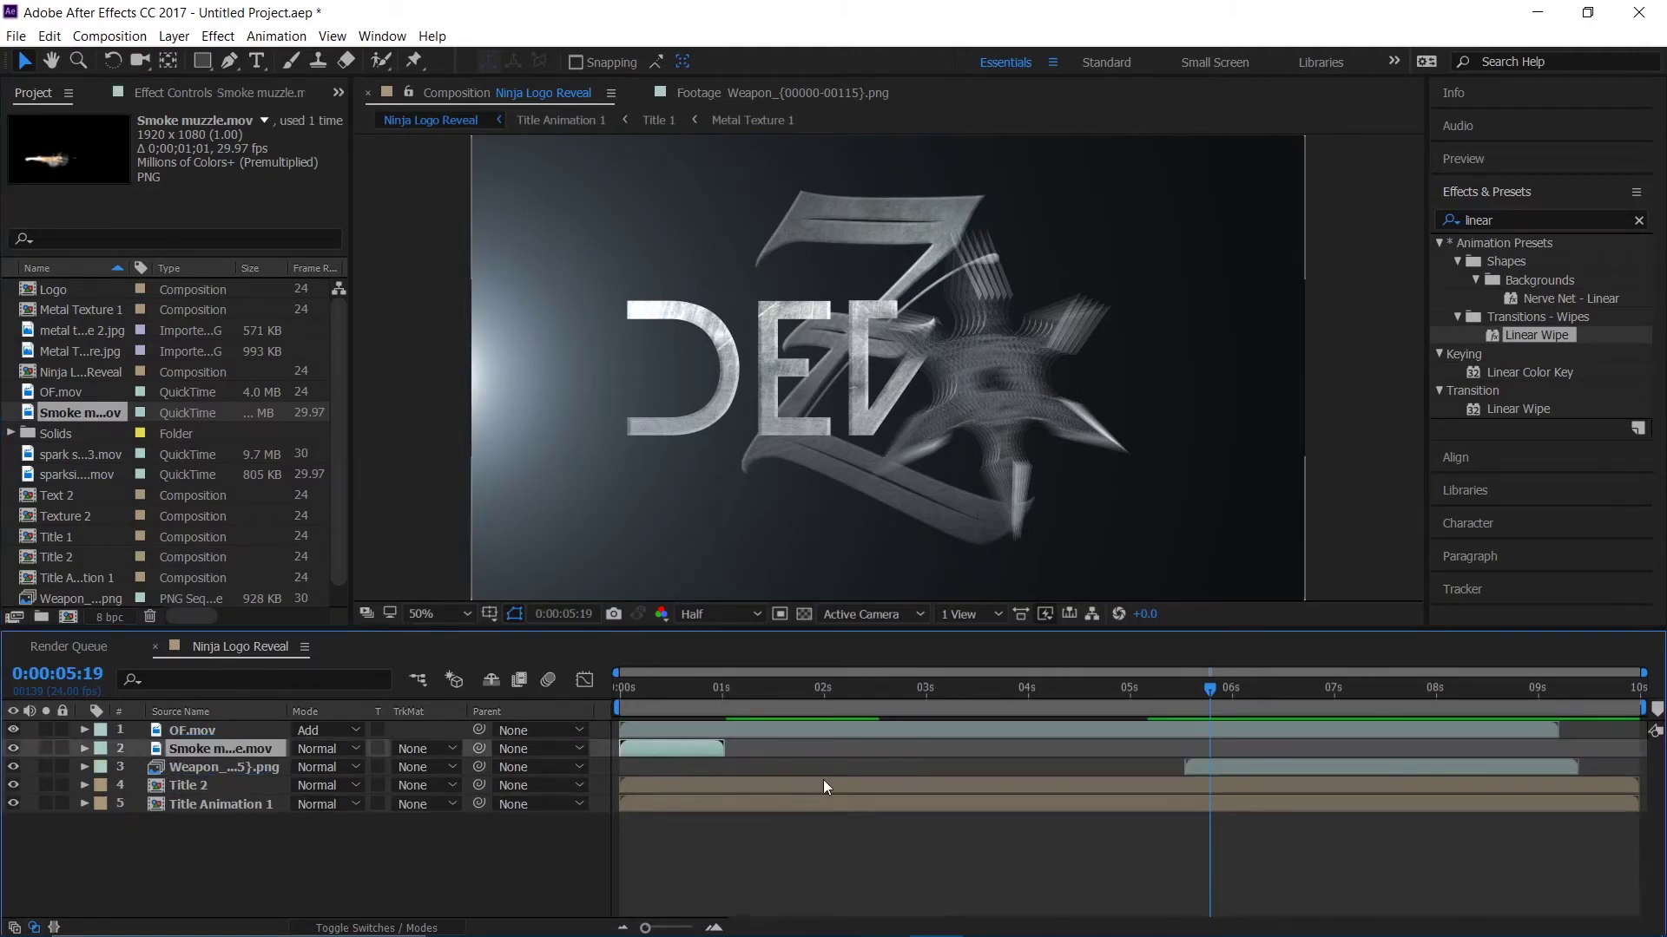
left_click_drag(649, 754, 1201, 724)
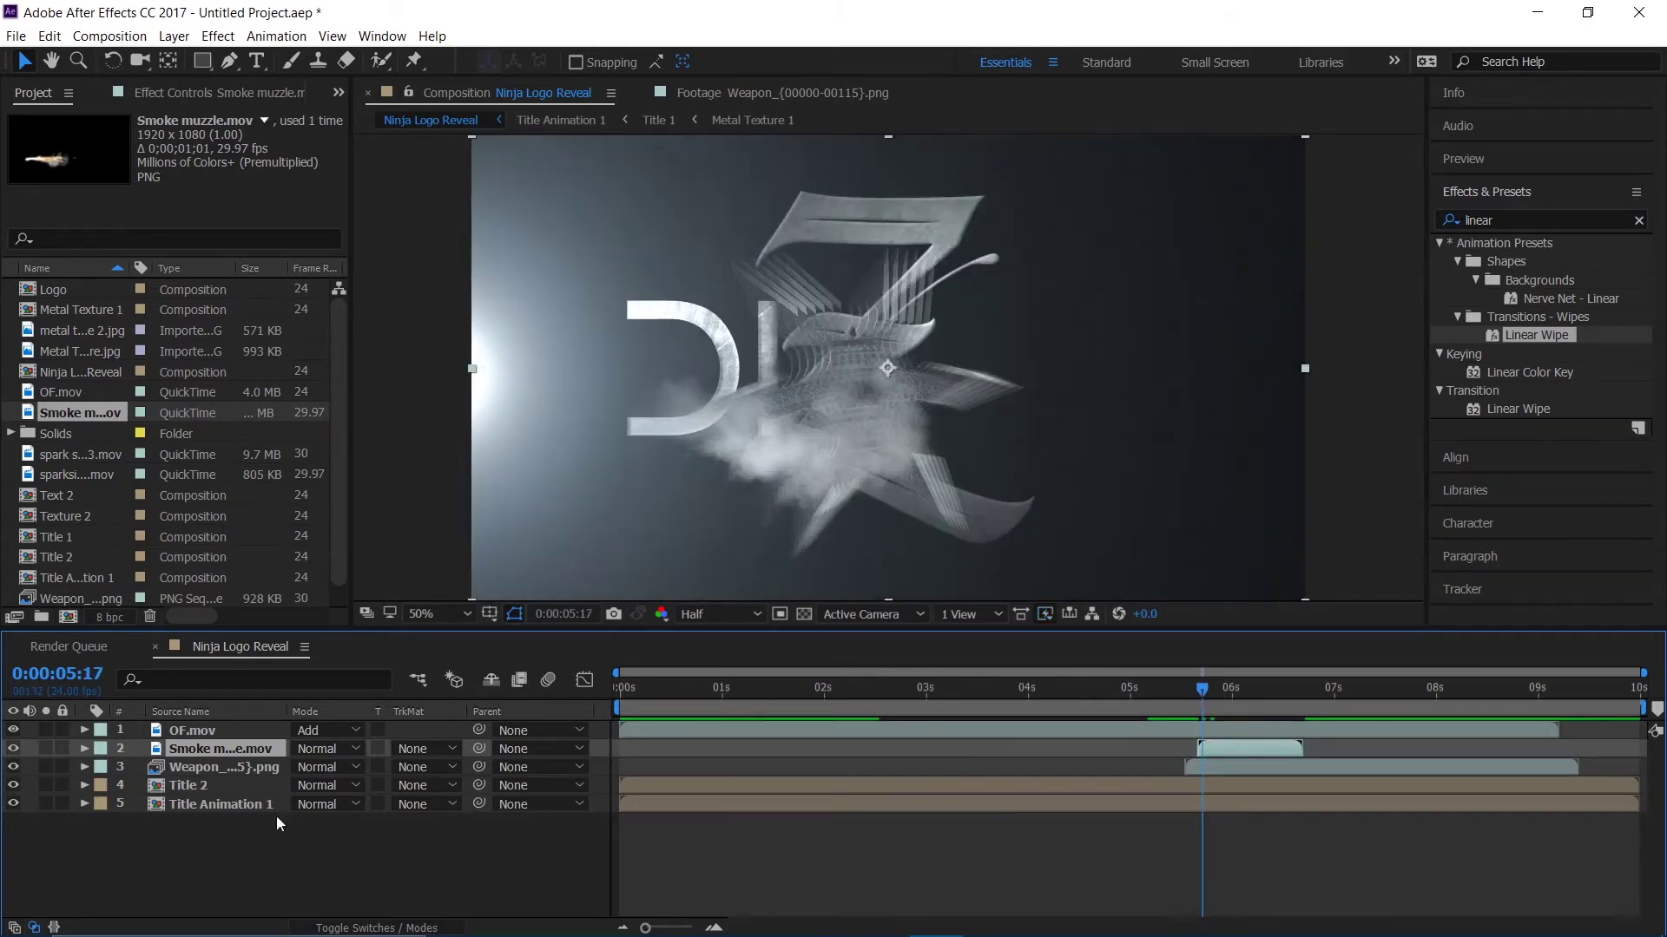
- Solo the Smoke muzzle and Weapon layers and go to the muzzle flash at 0:00:05:16
left_click(45, 748)
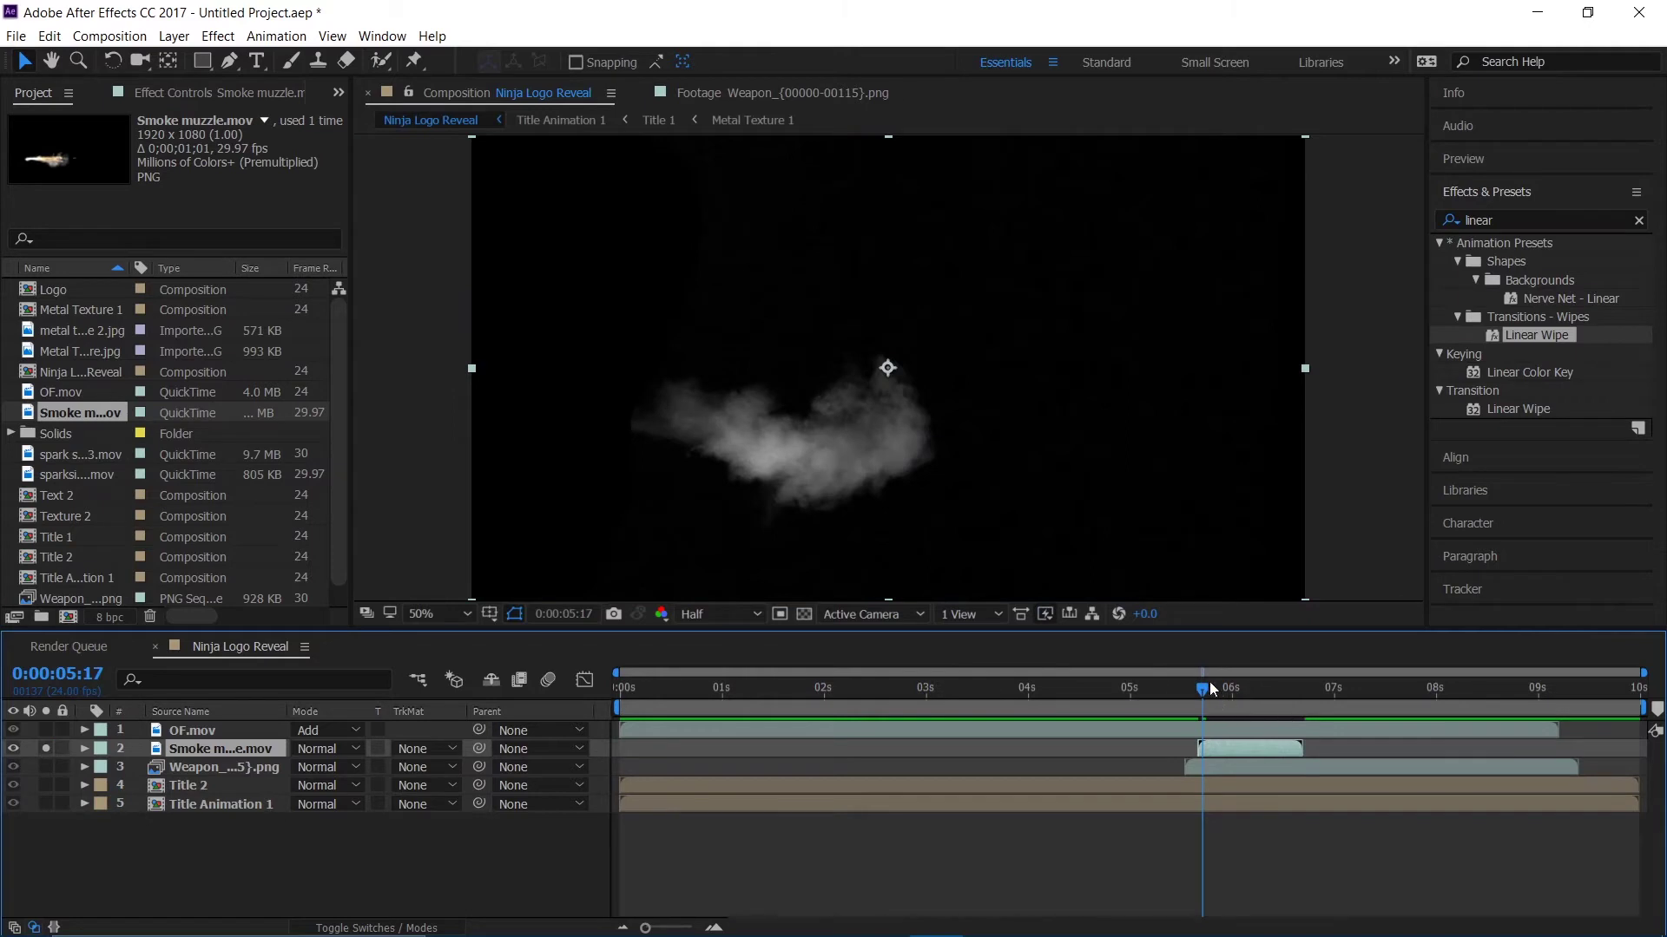
mouse_move(1207, 687)
left_mouse_down()
mouse_move(1228, 691)
mouse_move(1196, 703)
left_mouse_up()
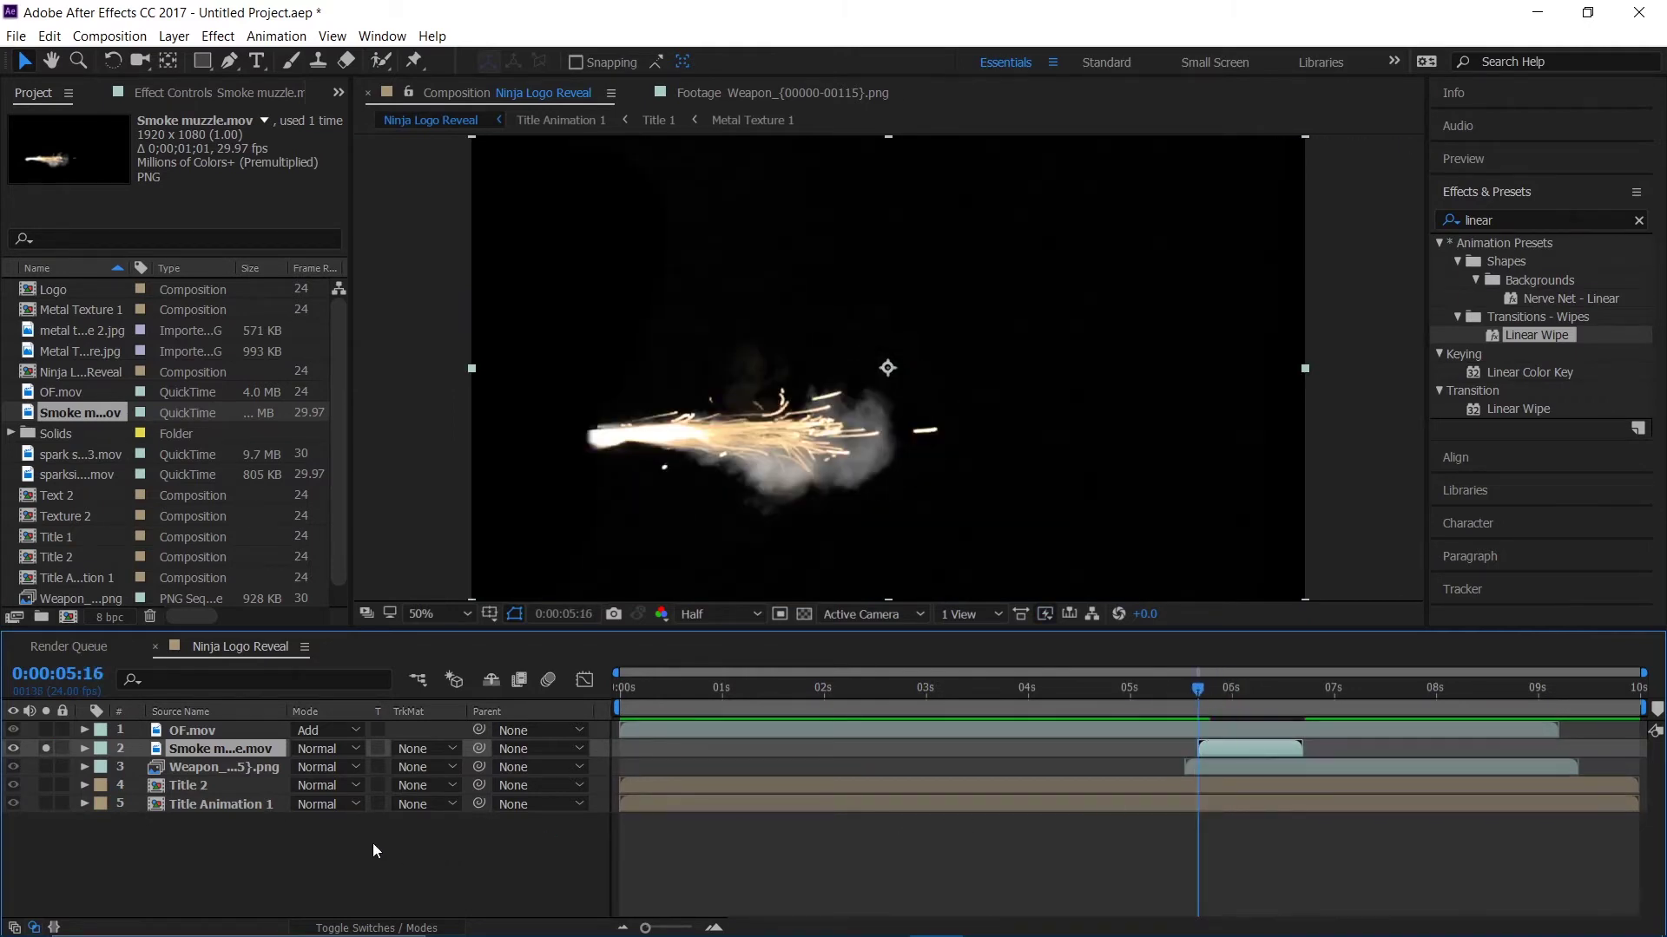
left_click(42, 765)
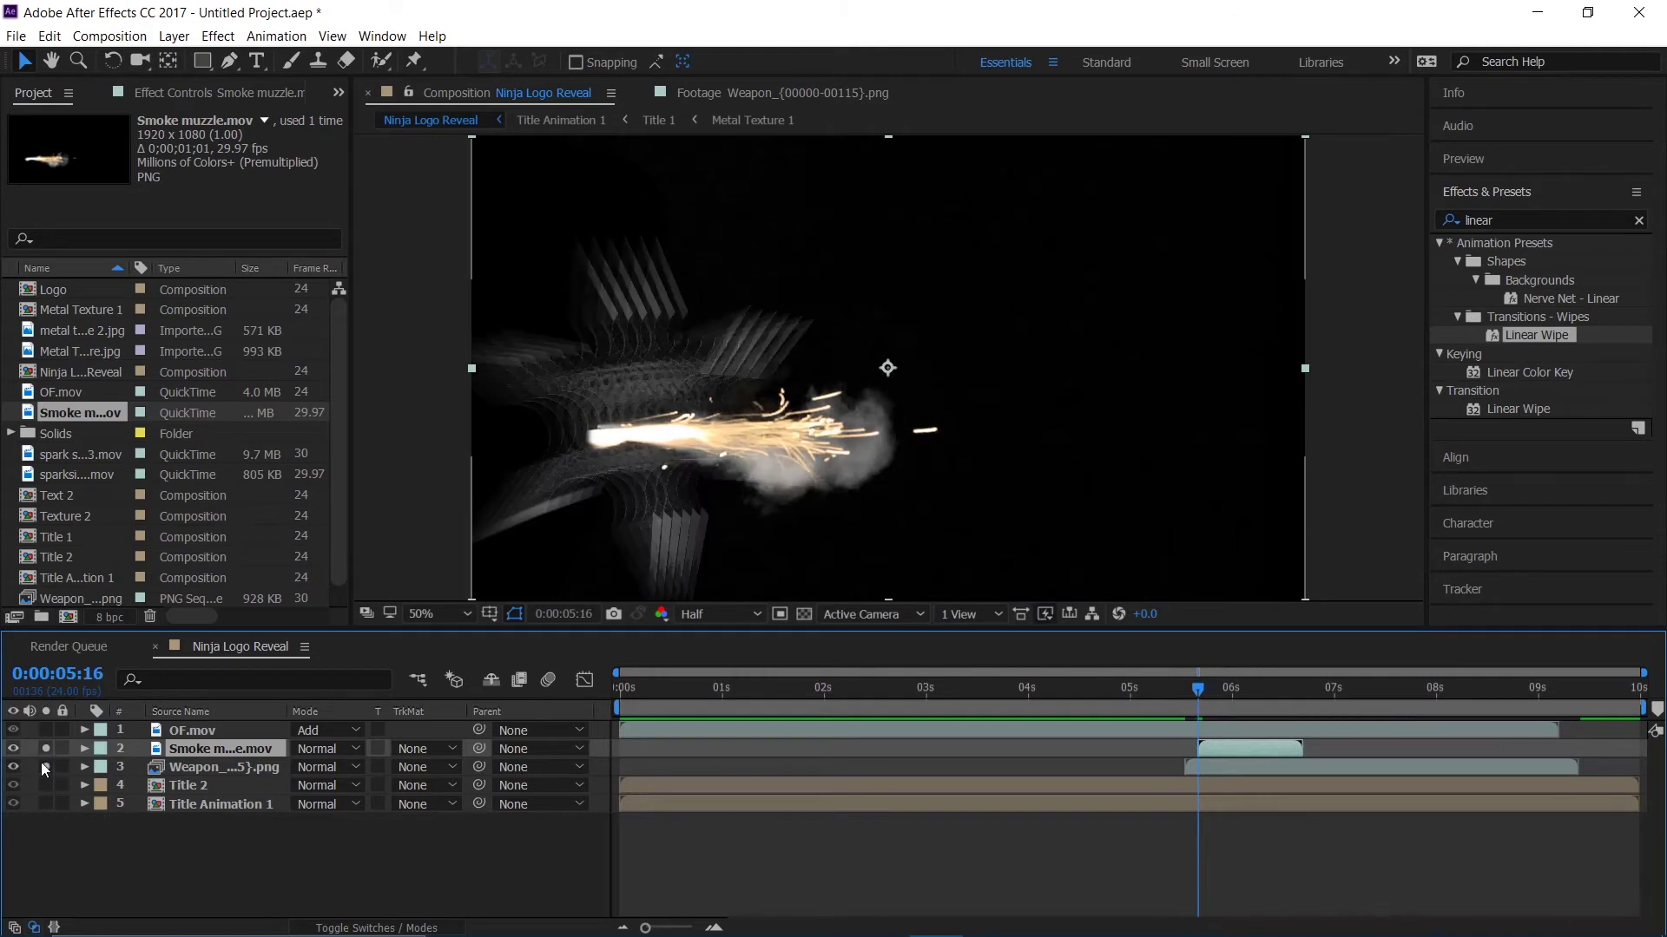
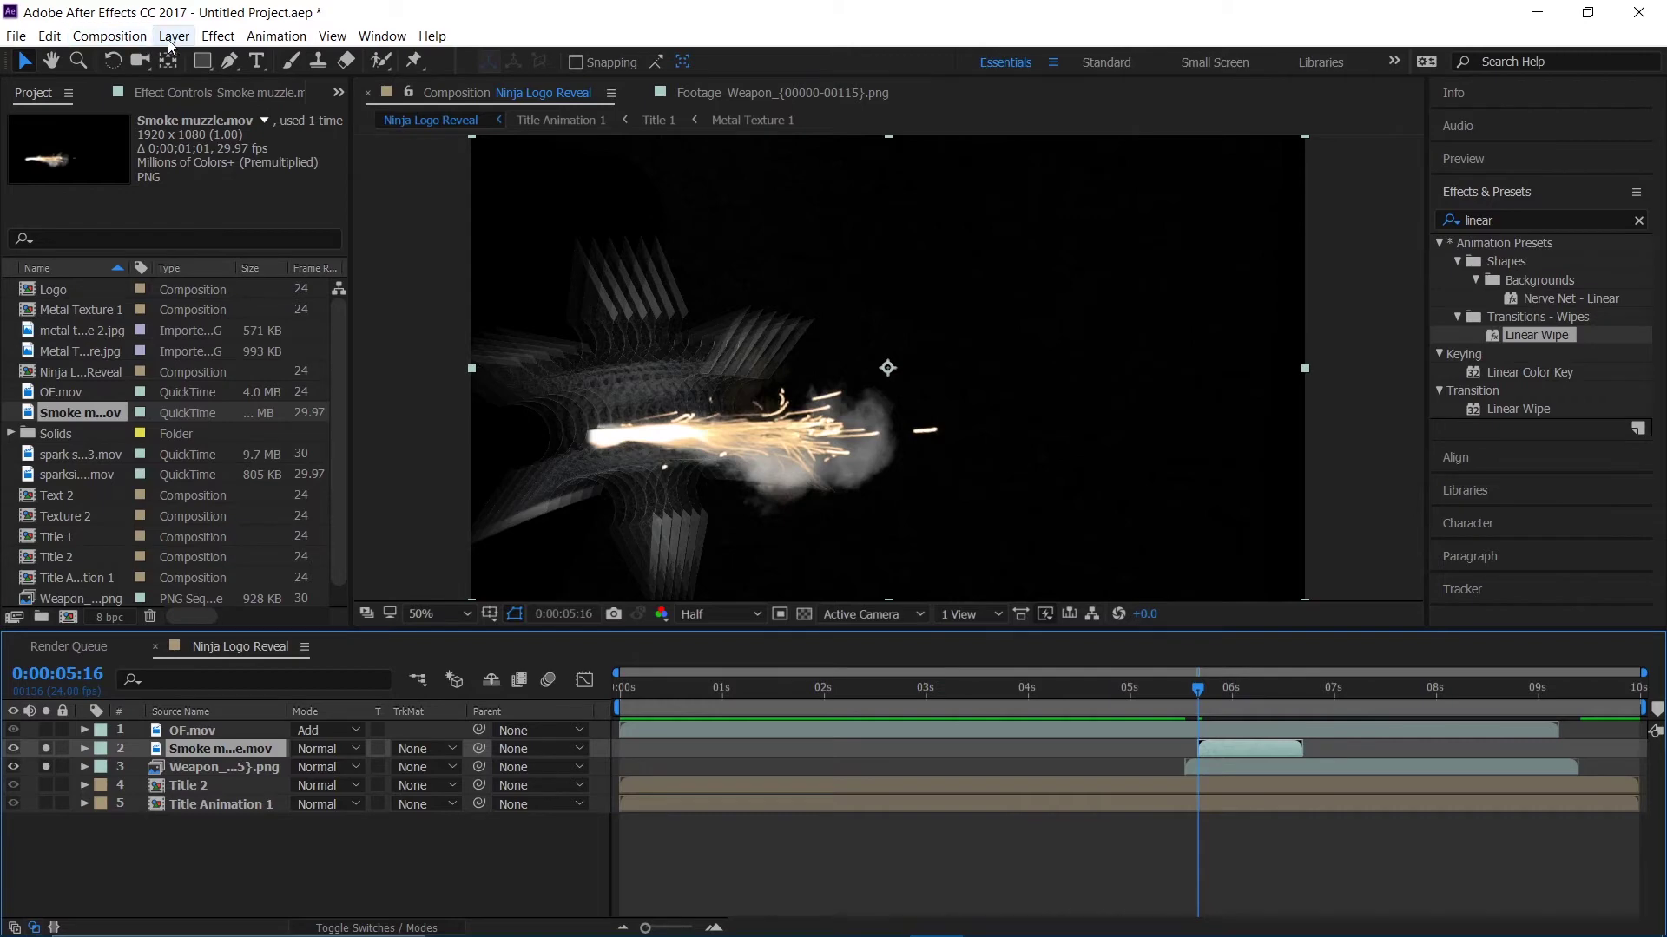
- Flip the Smoke muzzle layer horizontally and move it so the sparks and smoke trail across the weapon
left_click(216, 35)
mouse_move(174, 36)
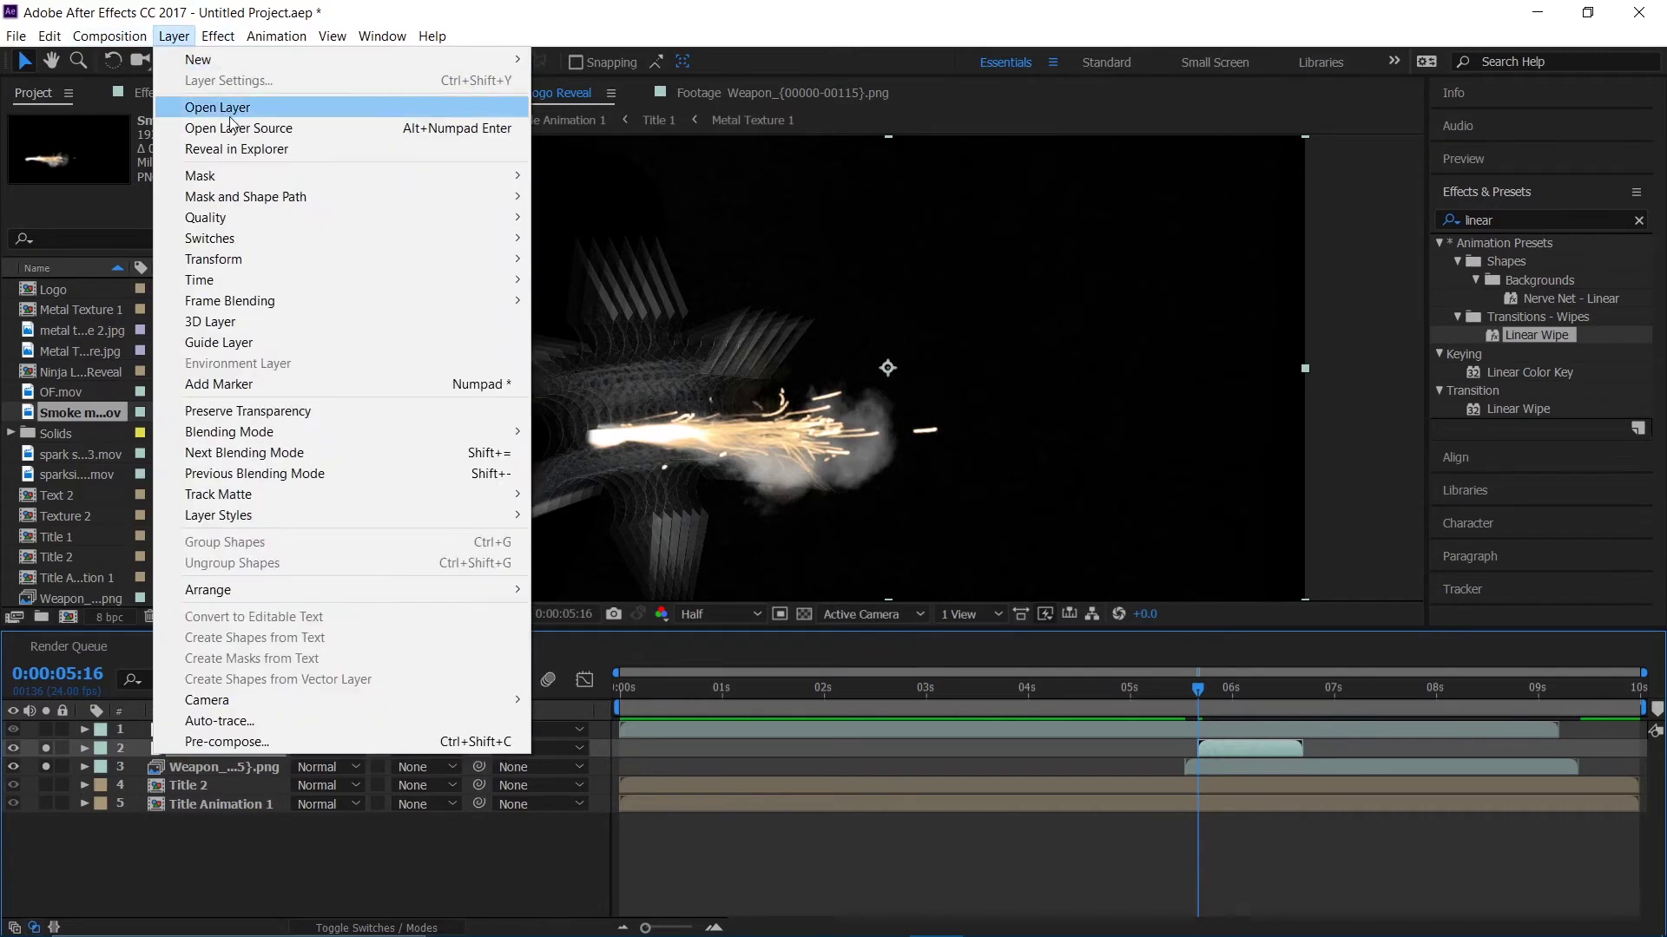
mouse_move(304, 261)
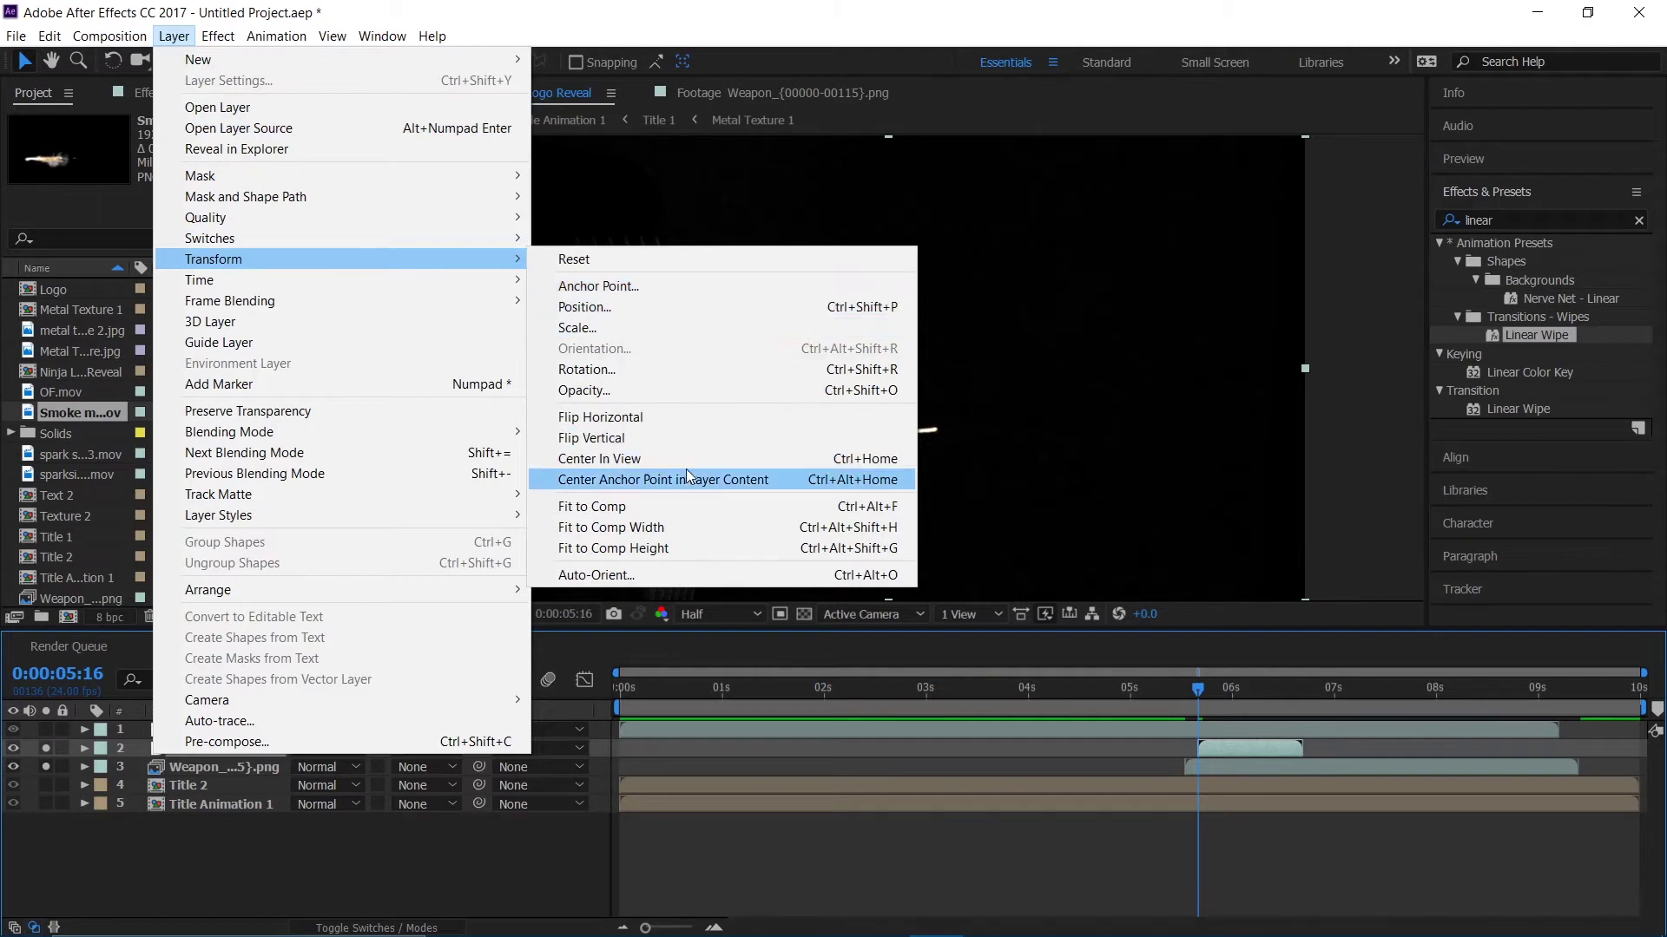
left_click(686, 420)
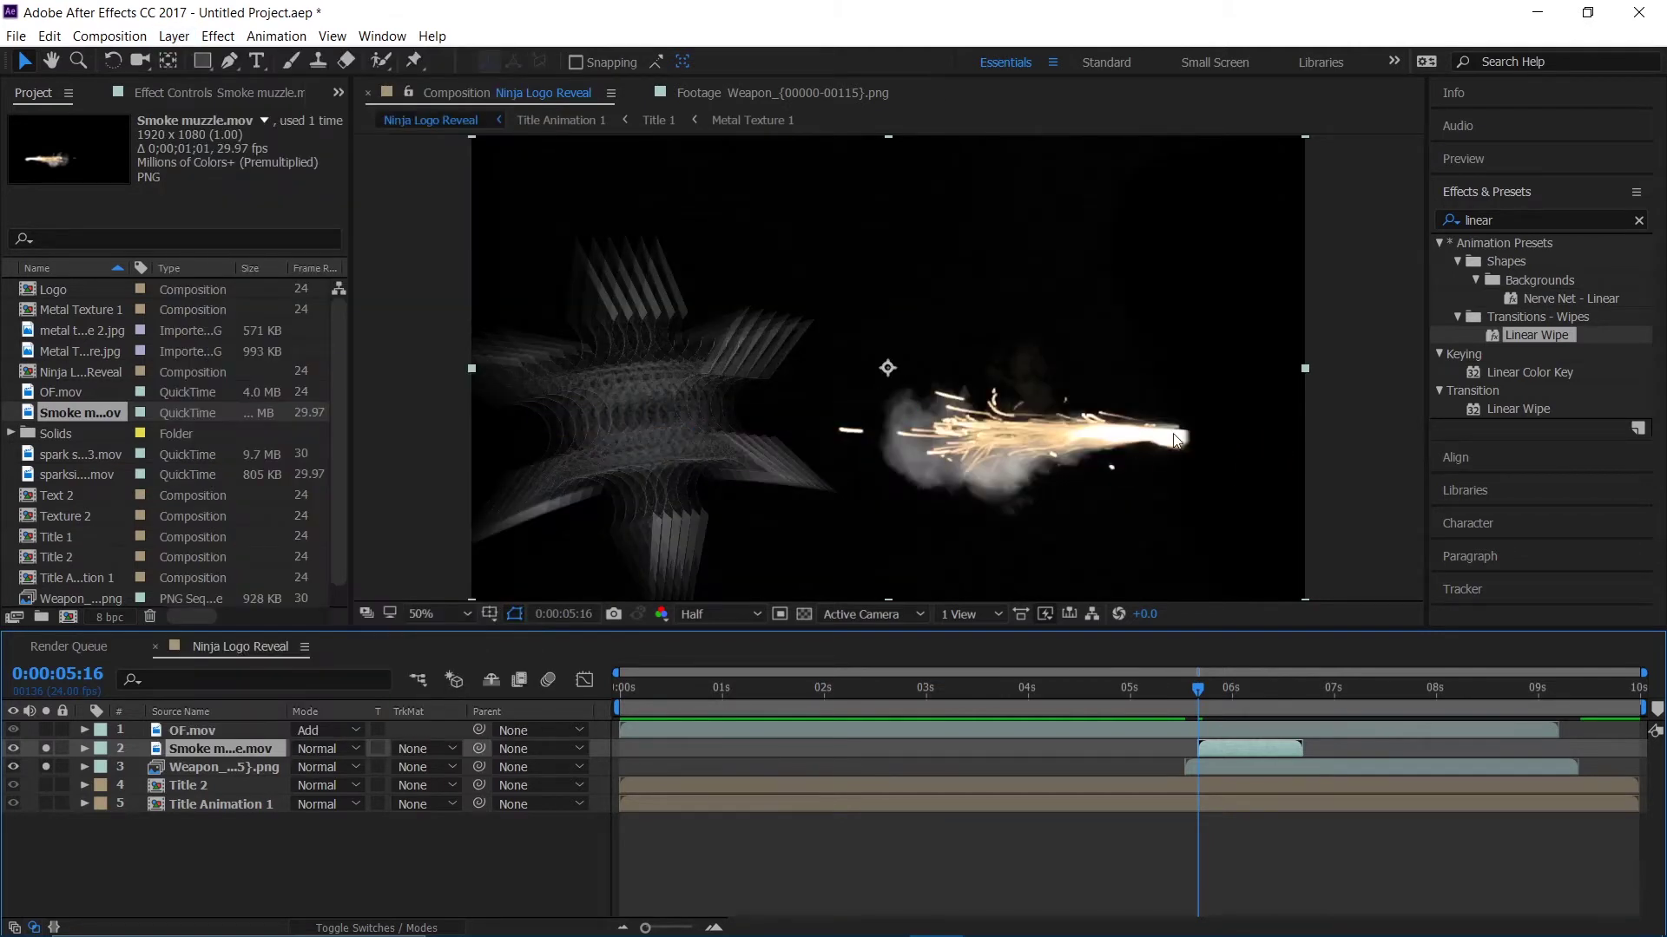
left_click_drag(1082, 424, 814, 364)
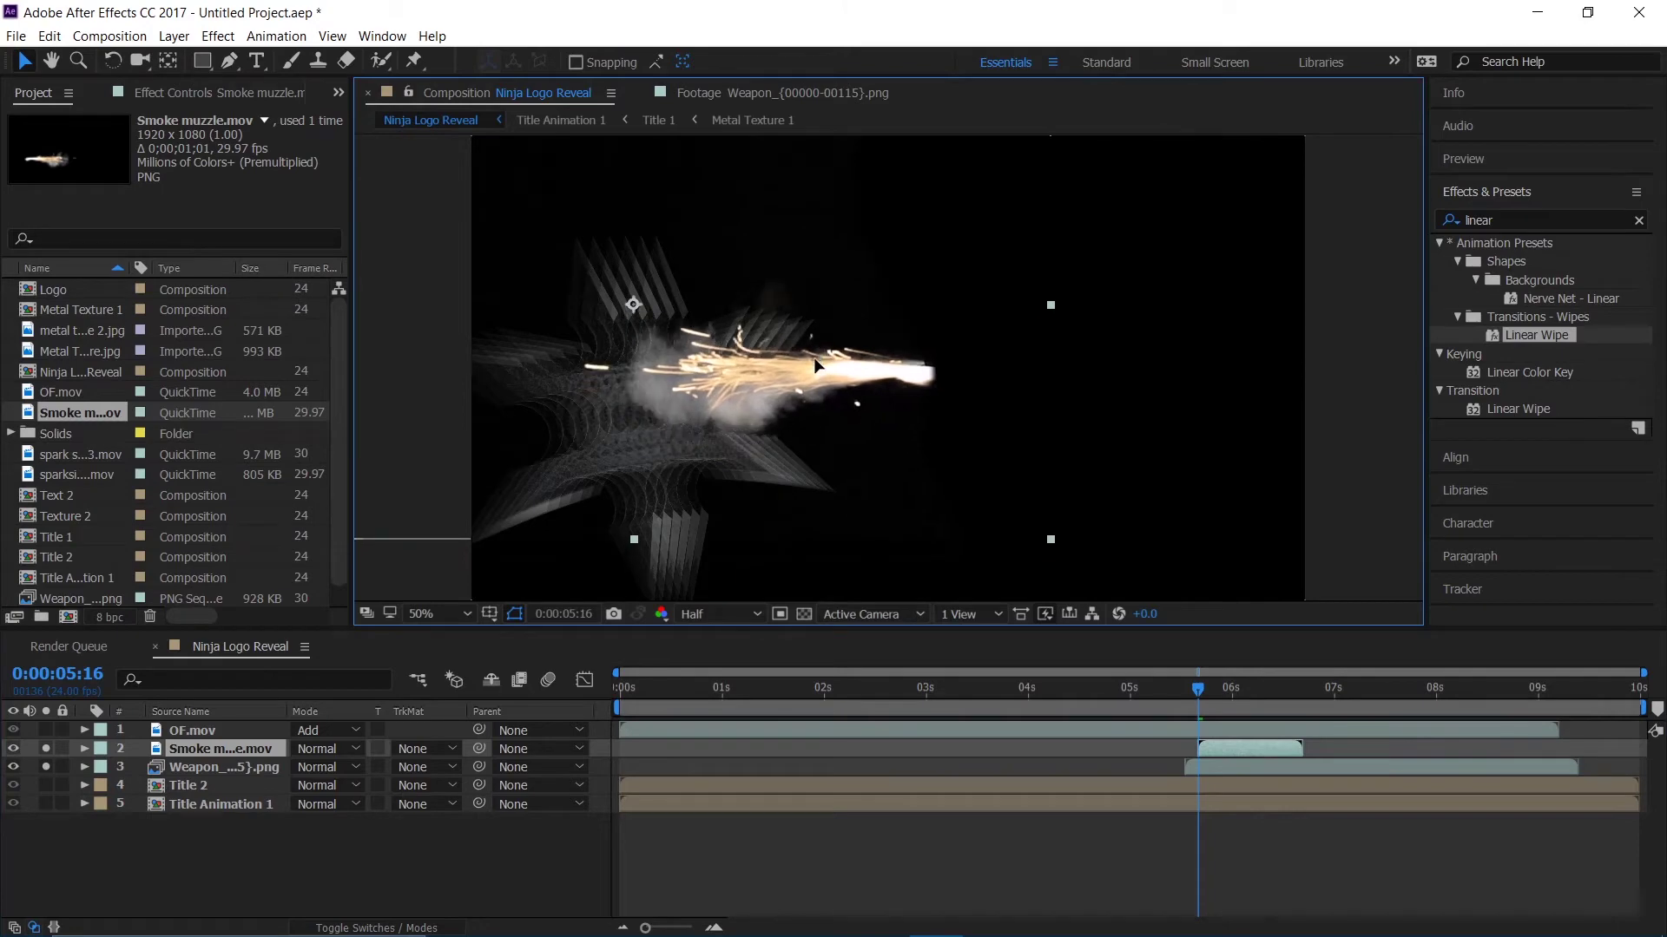
- Set the rotation of the Smoke muzzle layer to -5.0°
left_click(219, 750)
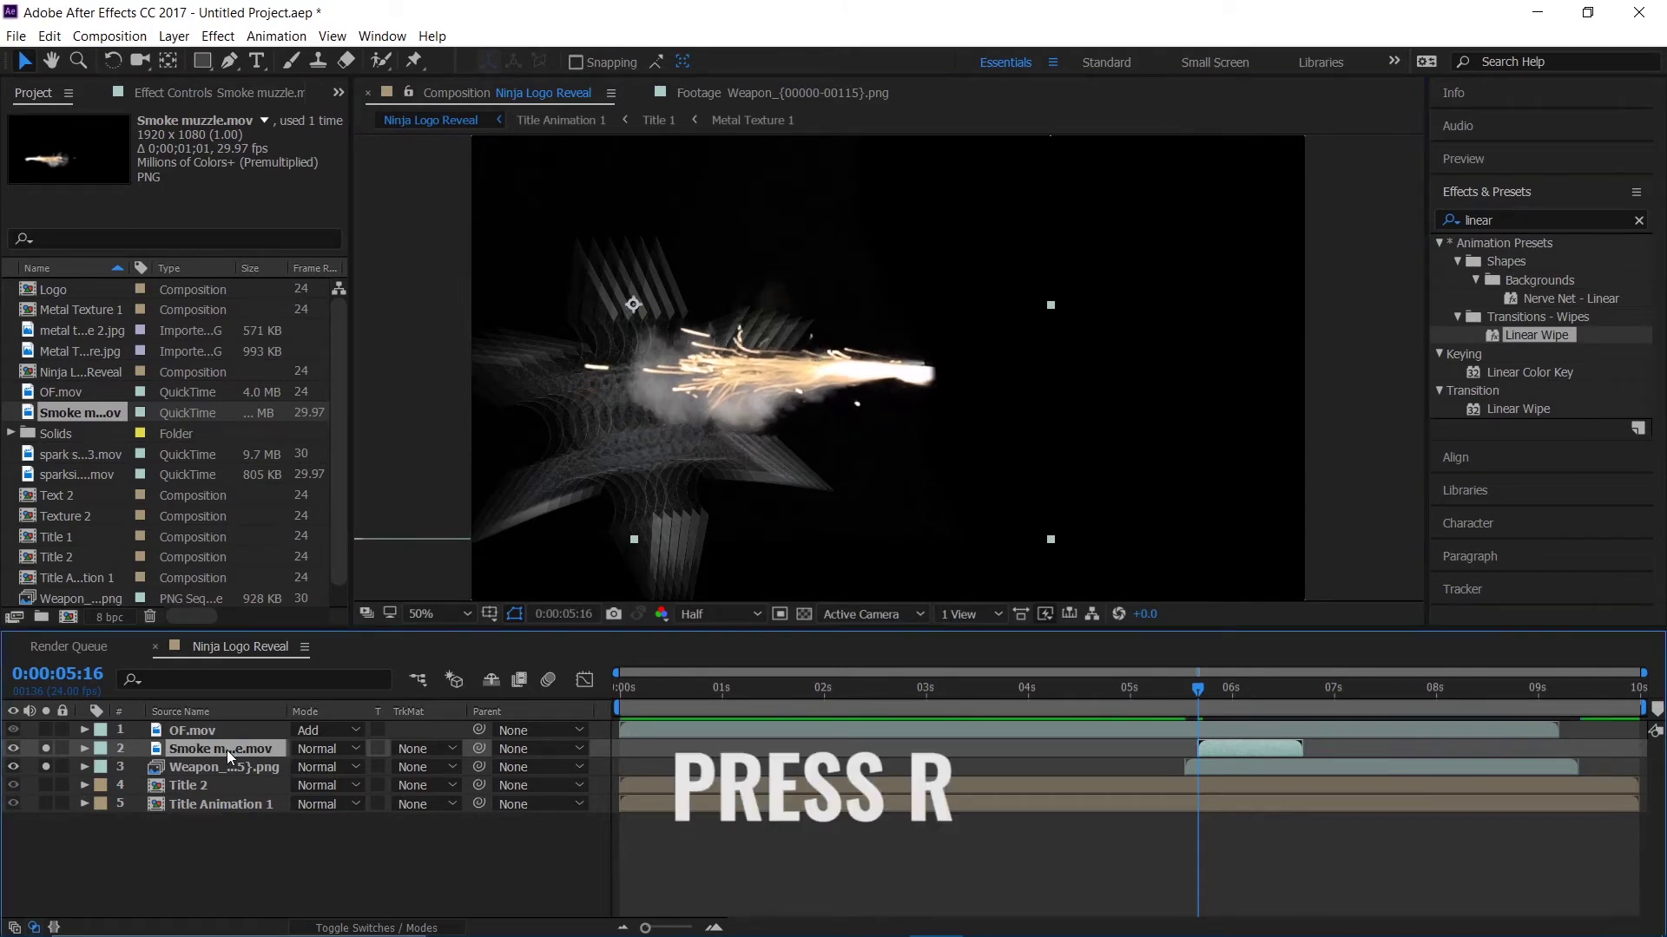
key("r")
mouse_move(326, 769)
left_mouse_down()
mouse_move(304, 775)
mouse_move(345, 785)
mouse_move(329, 770)
mouse_move(344, 772)
left_mouse_up()
left_click(330, 787)
left_click(323, 768)
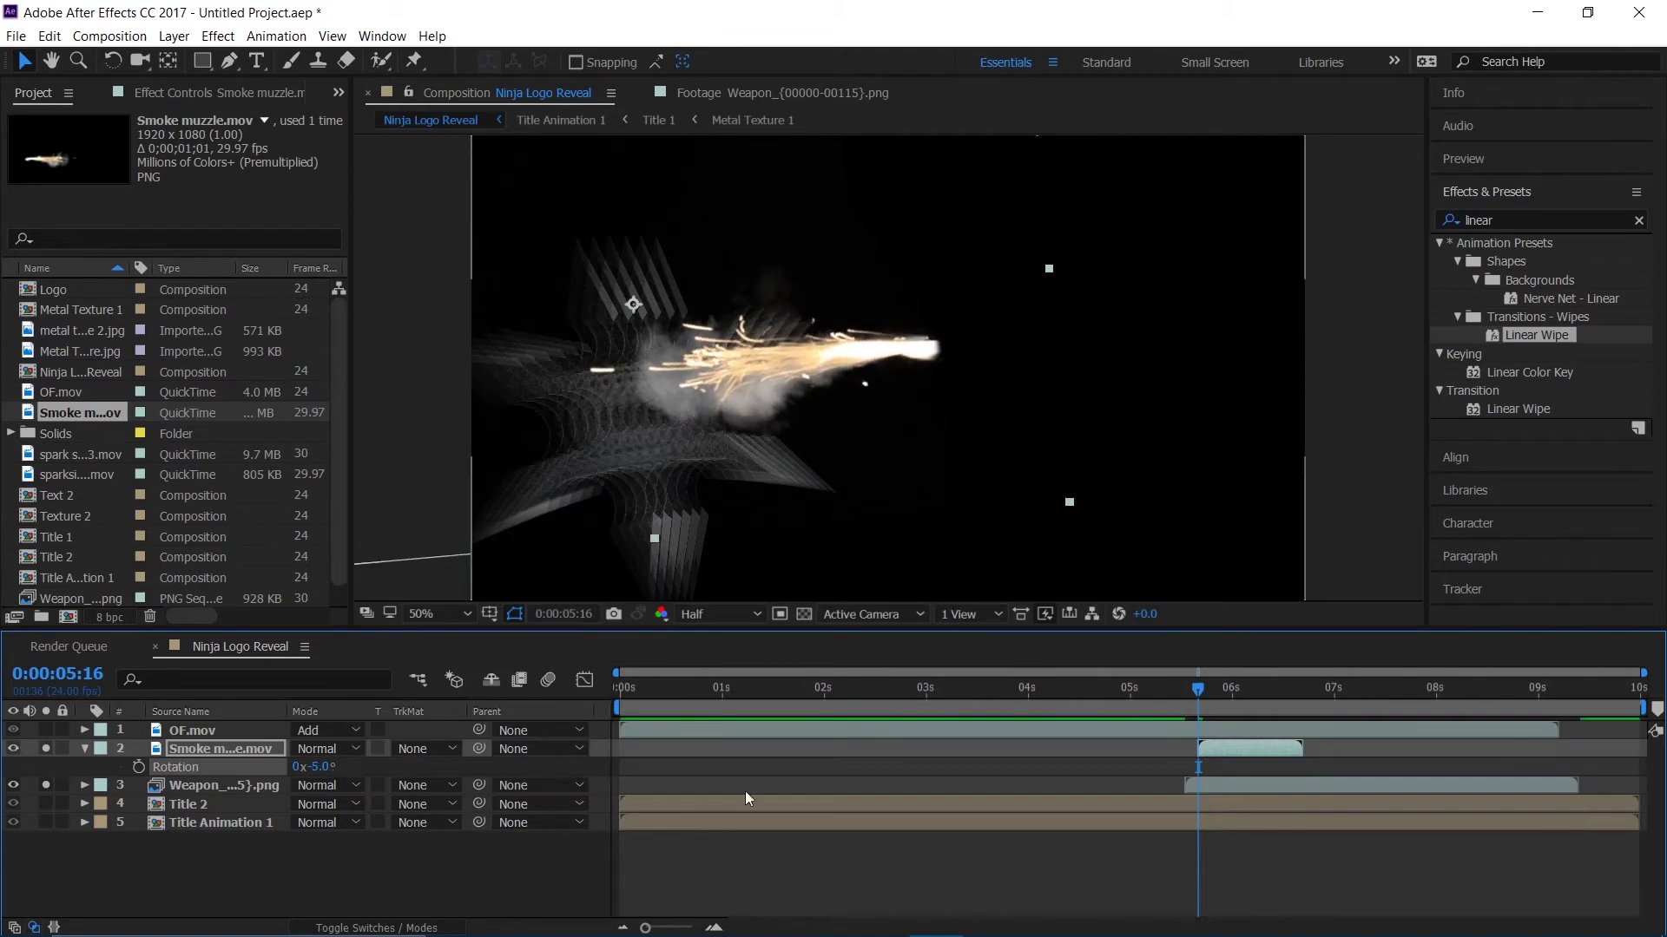
- Turn off solo on the Smoke muzzle and Weapon layers and preview the full composite from about 0:00:05:08
left_click(46, 750)
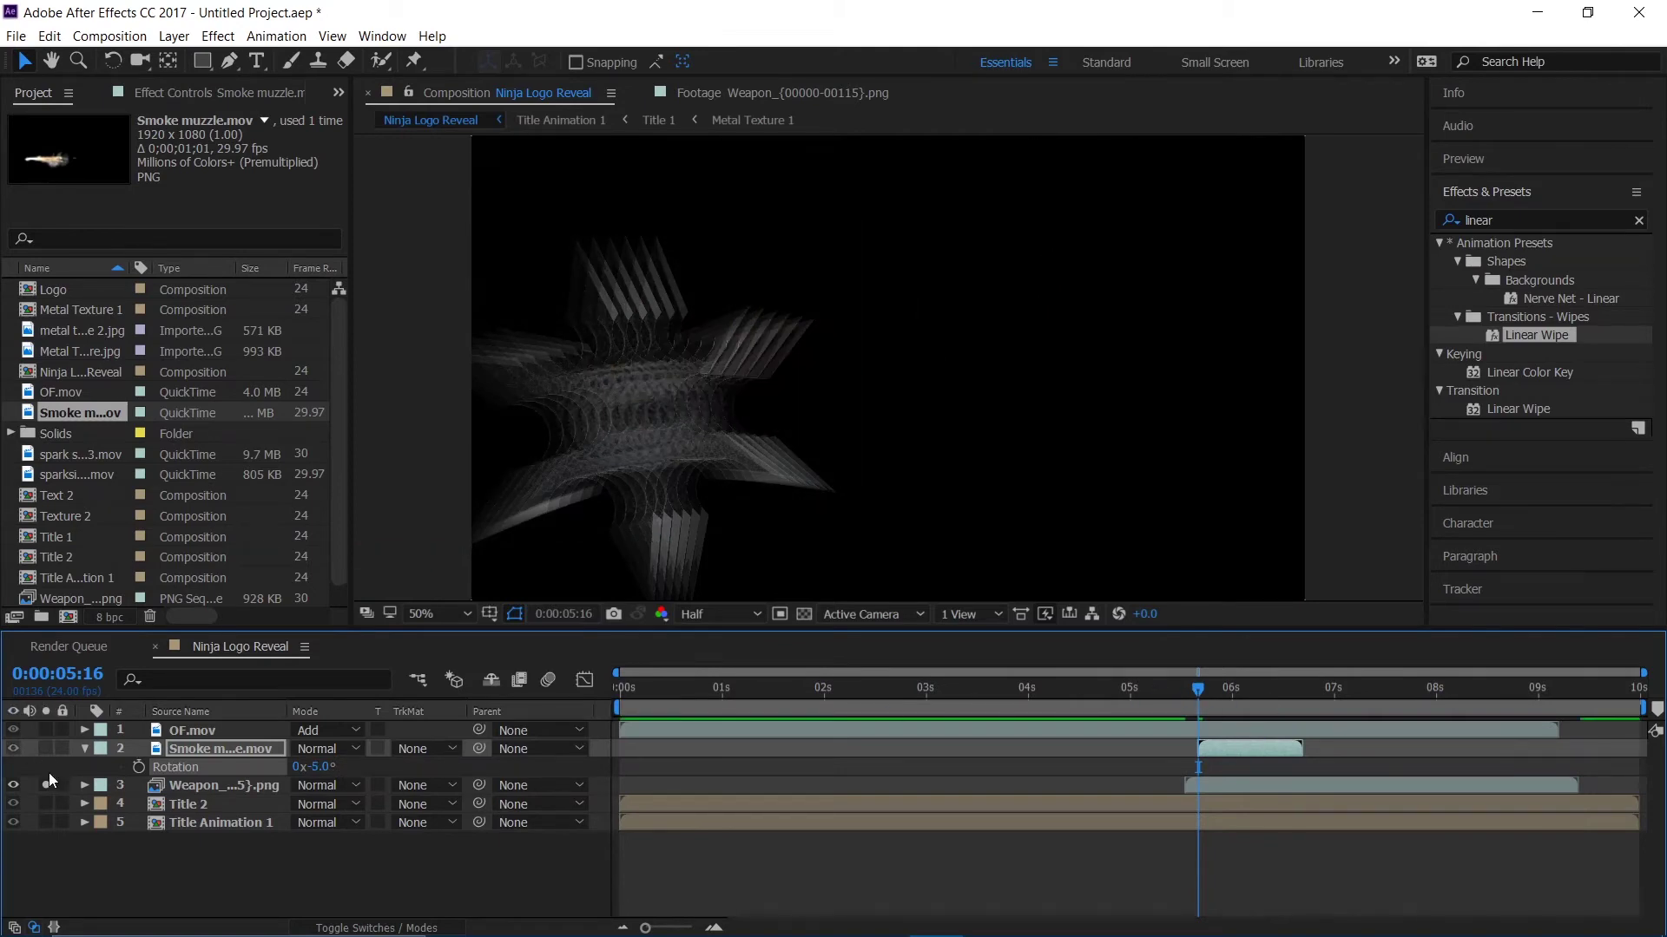
left_click(46, 785)
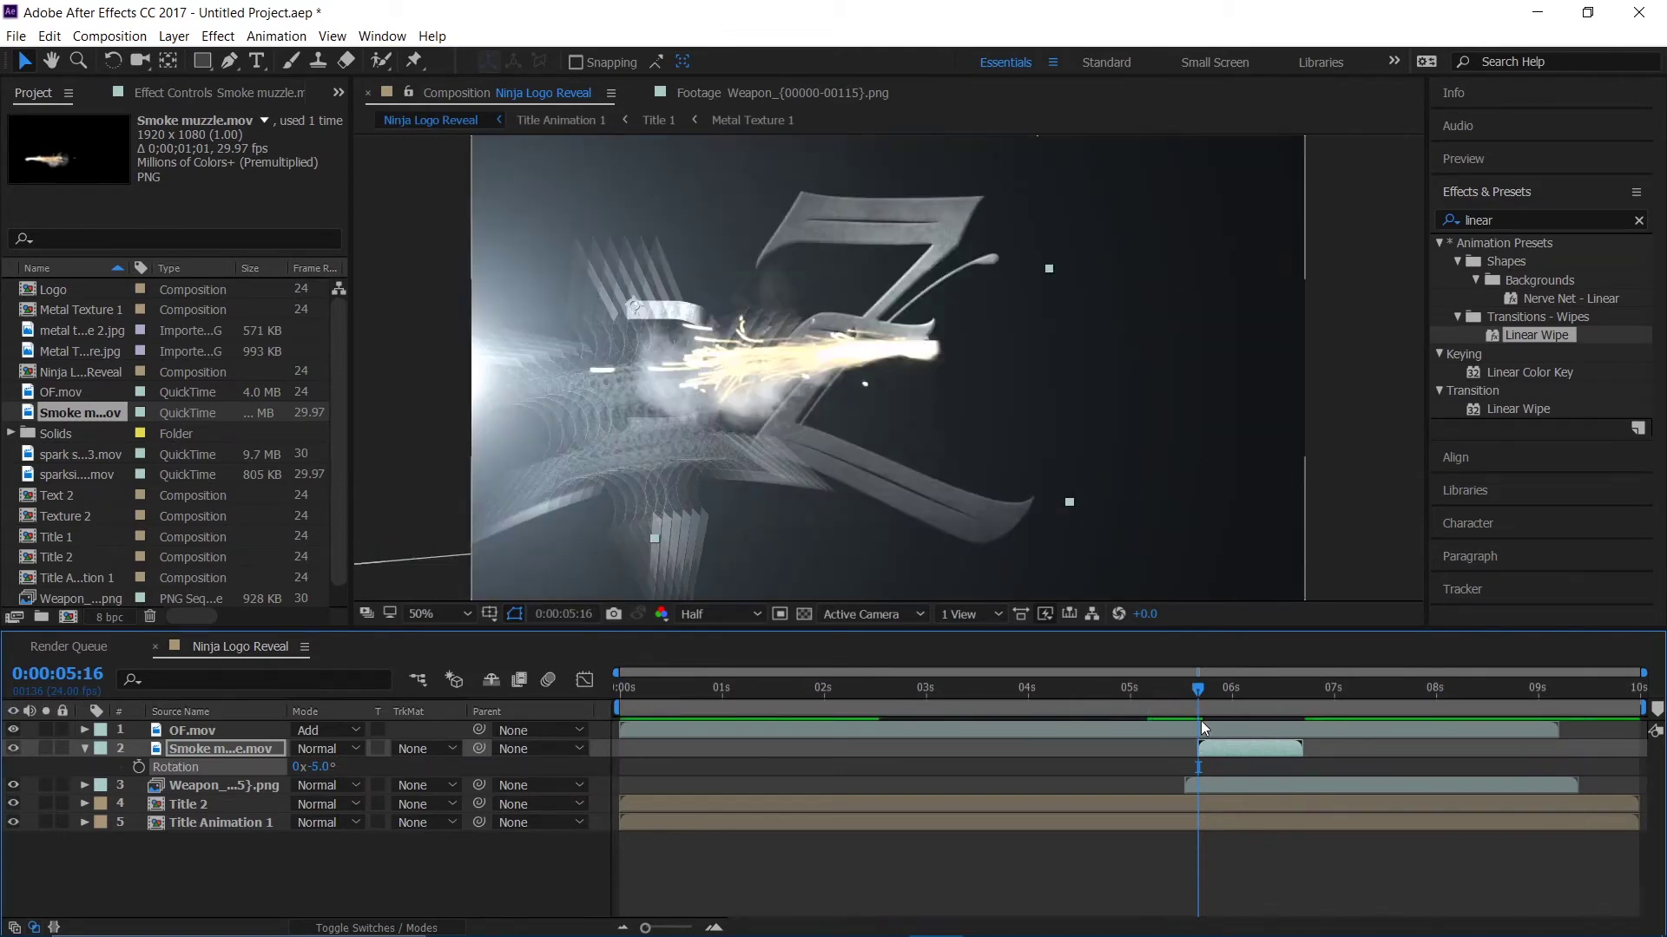
left_click_drag(1200, 707, 1164, 706)
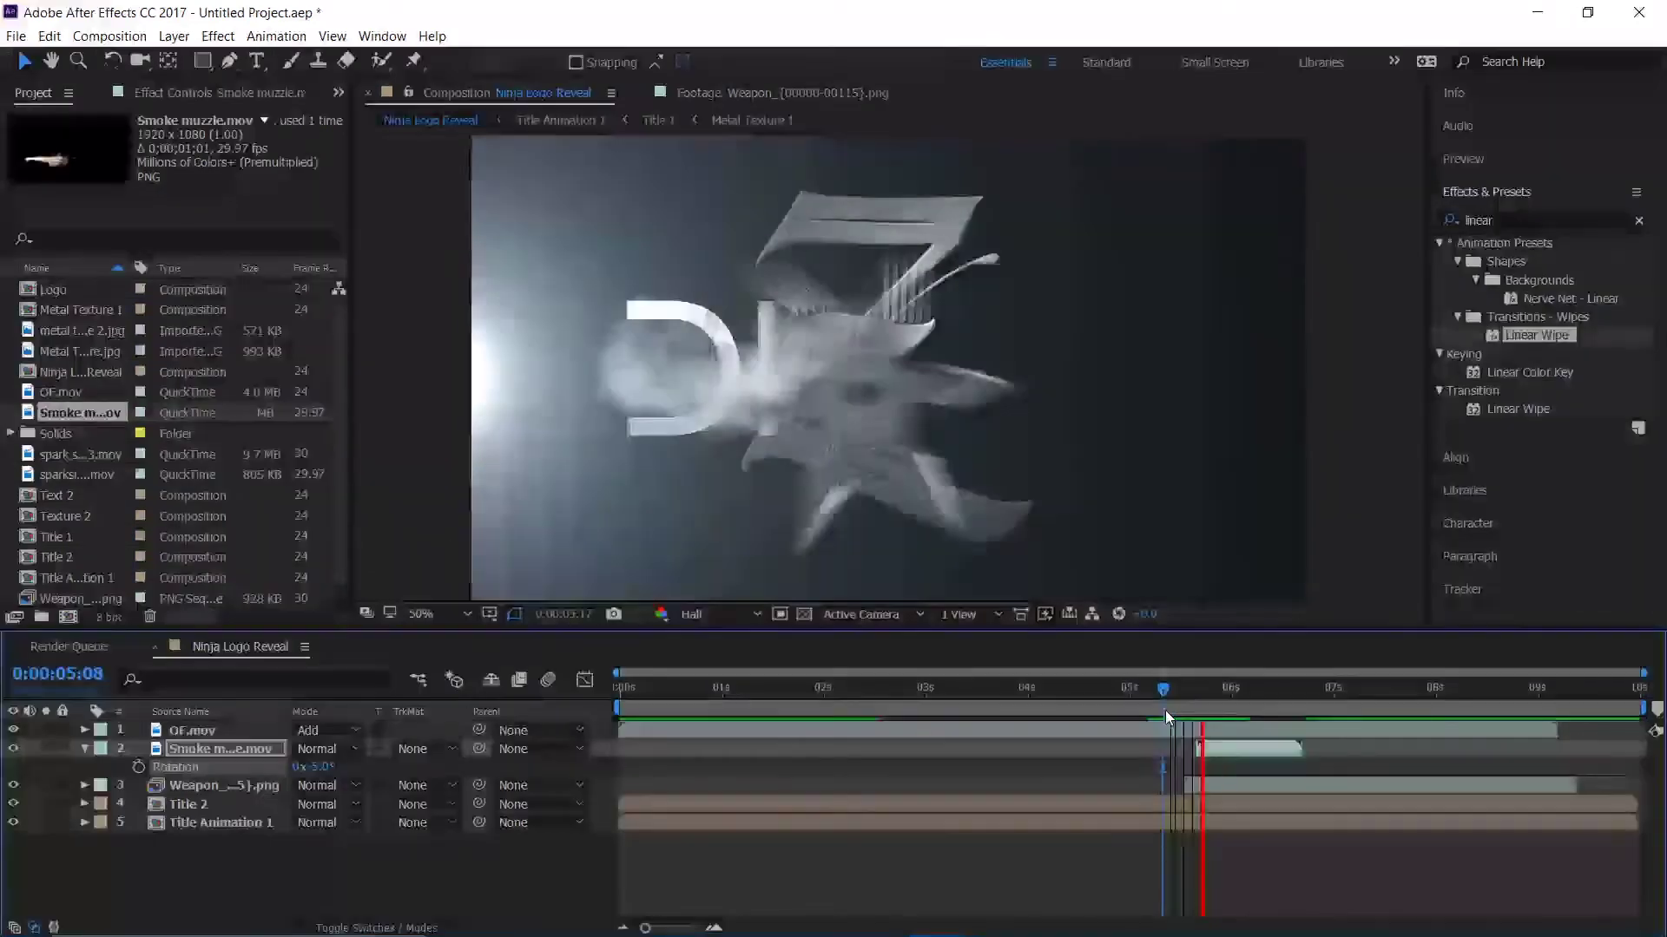
key("space")
left_click(1159, 701)
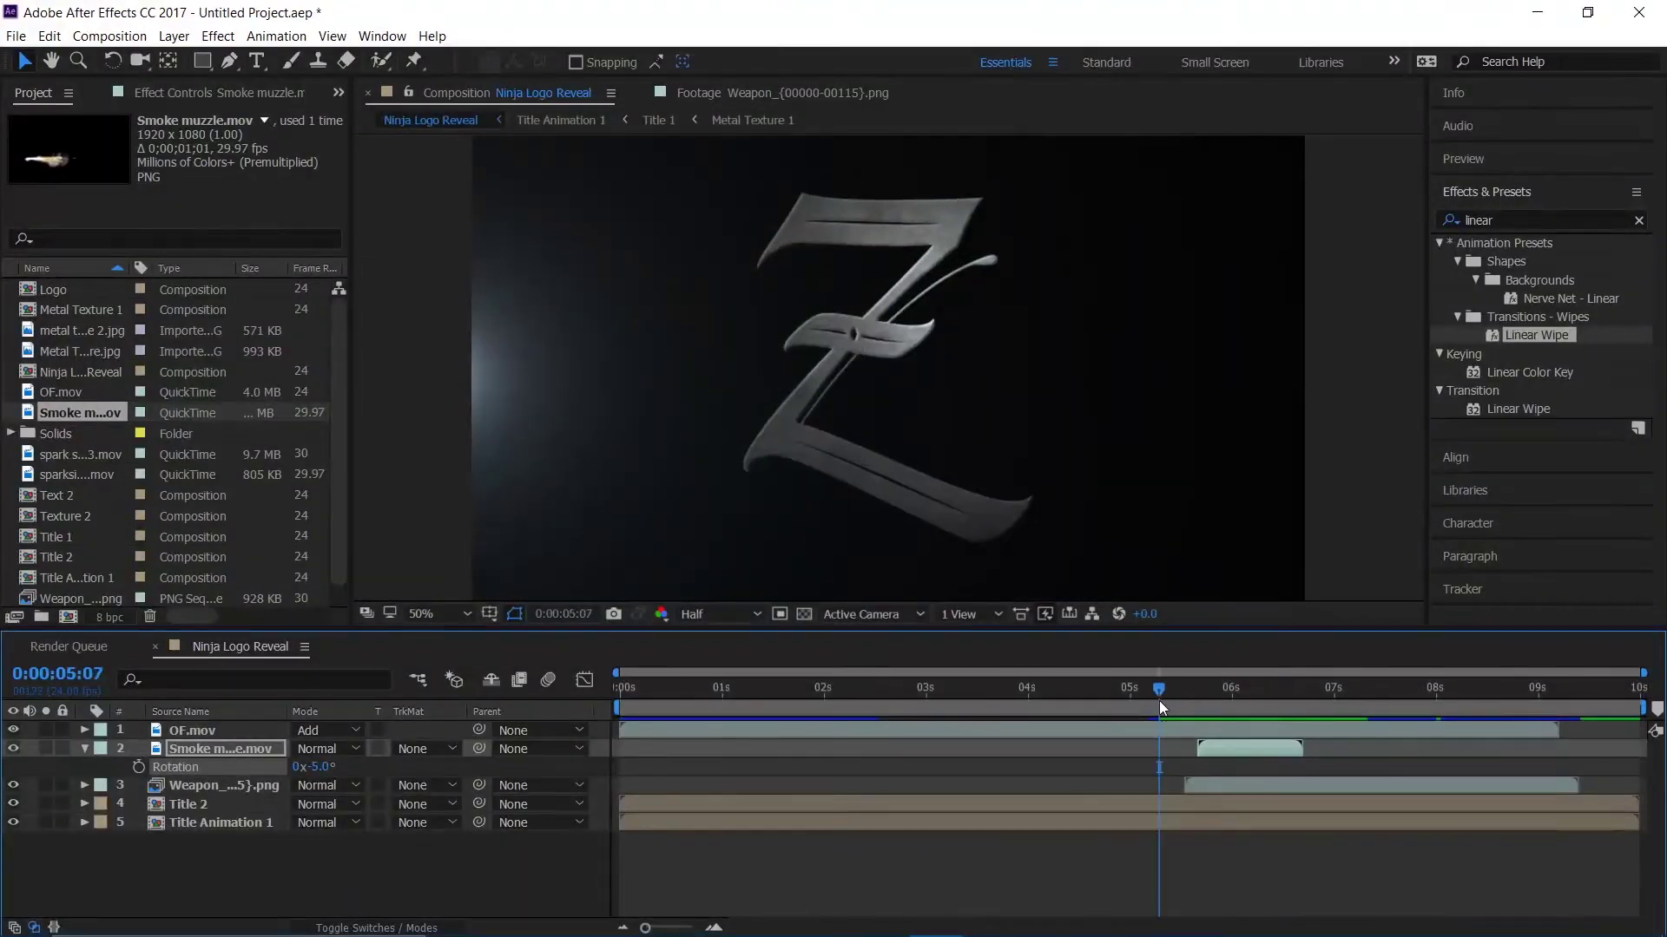
- Preview the smoke and ninja star passing across the DEVIL title, starting from about 0:00:04:17
key("space")
left_click(1099, 694)
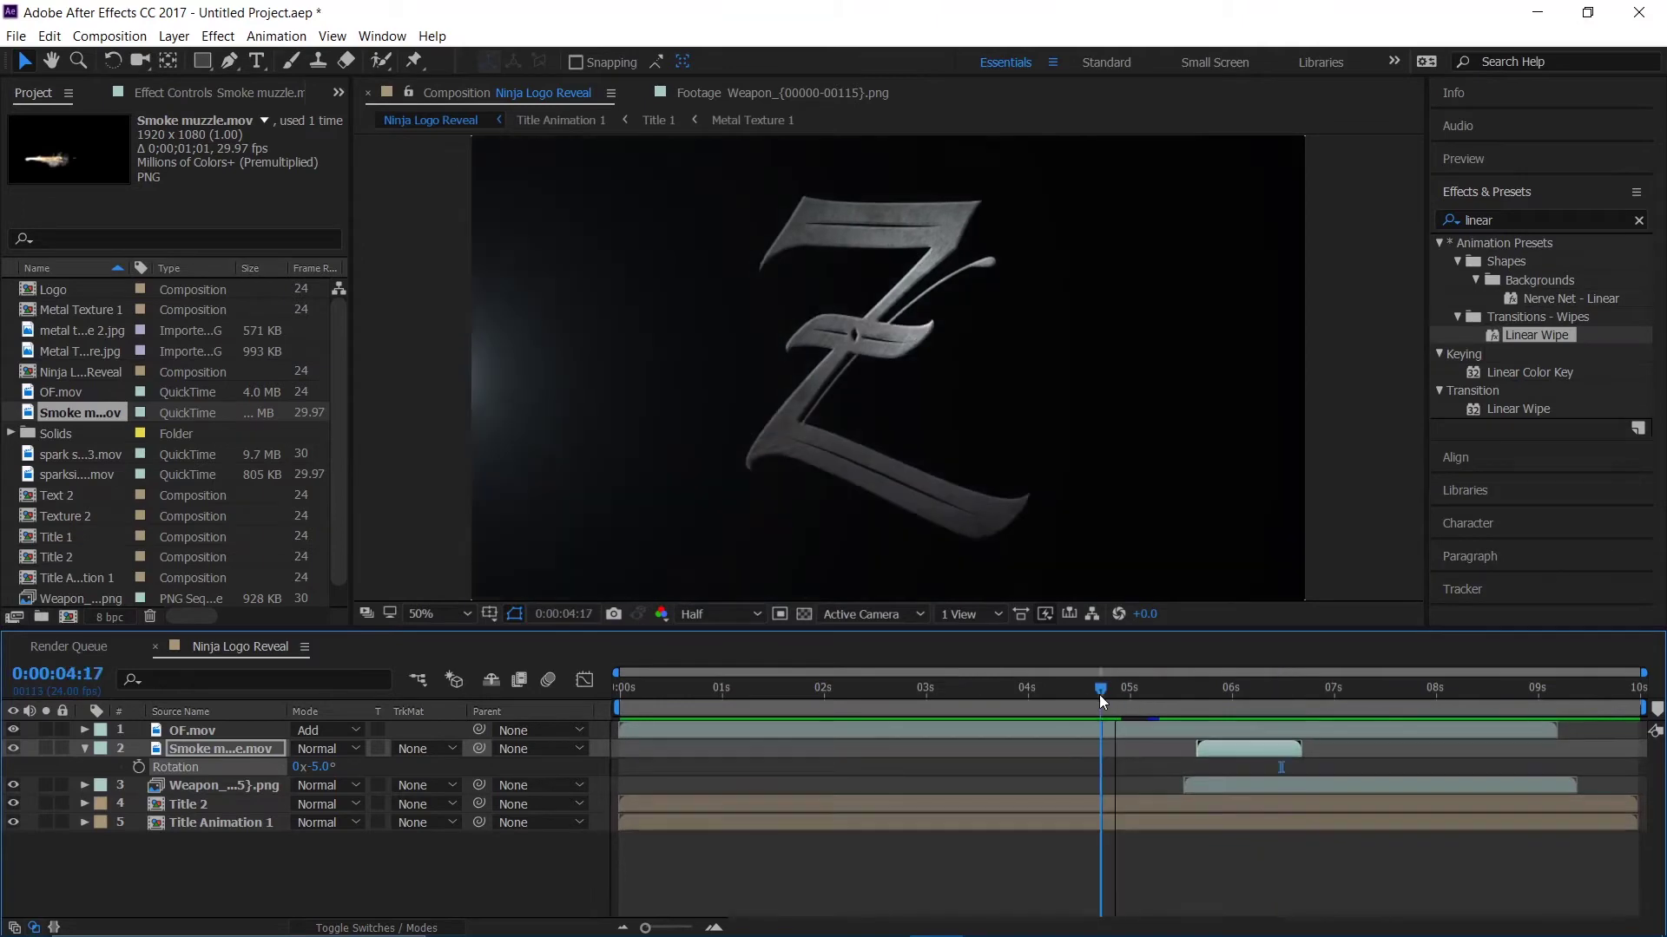
key("space")
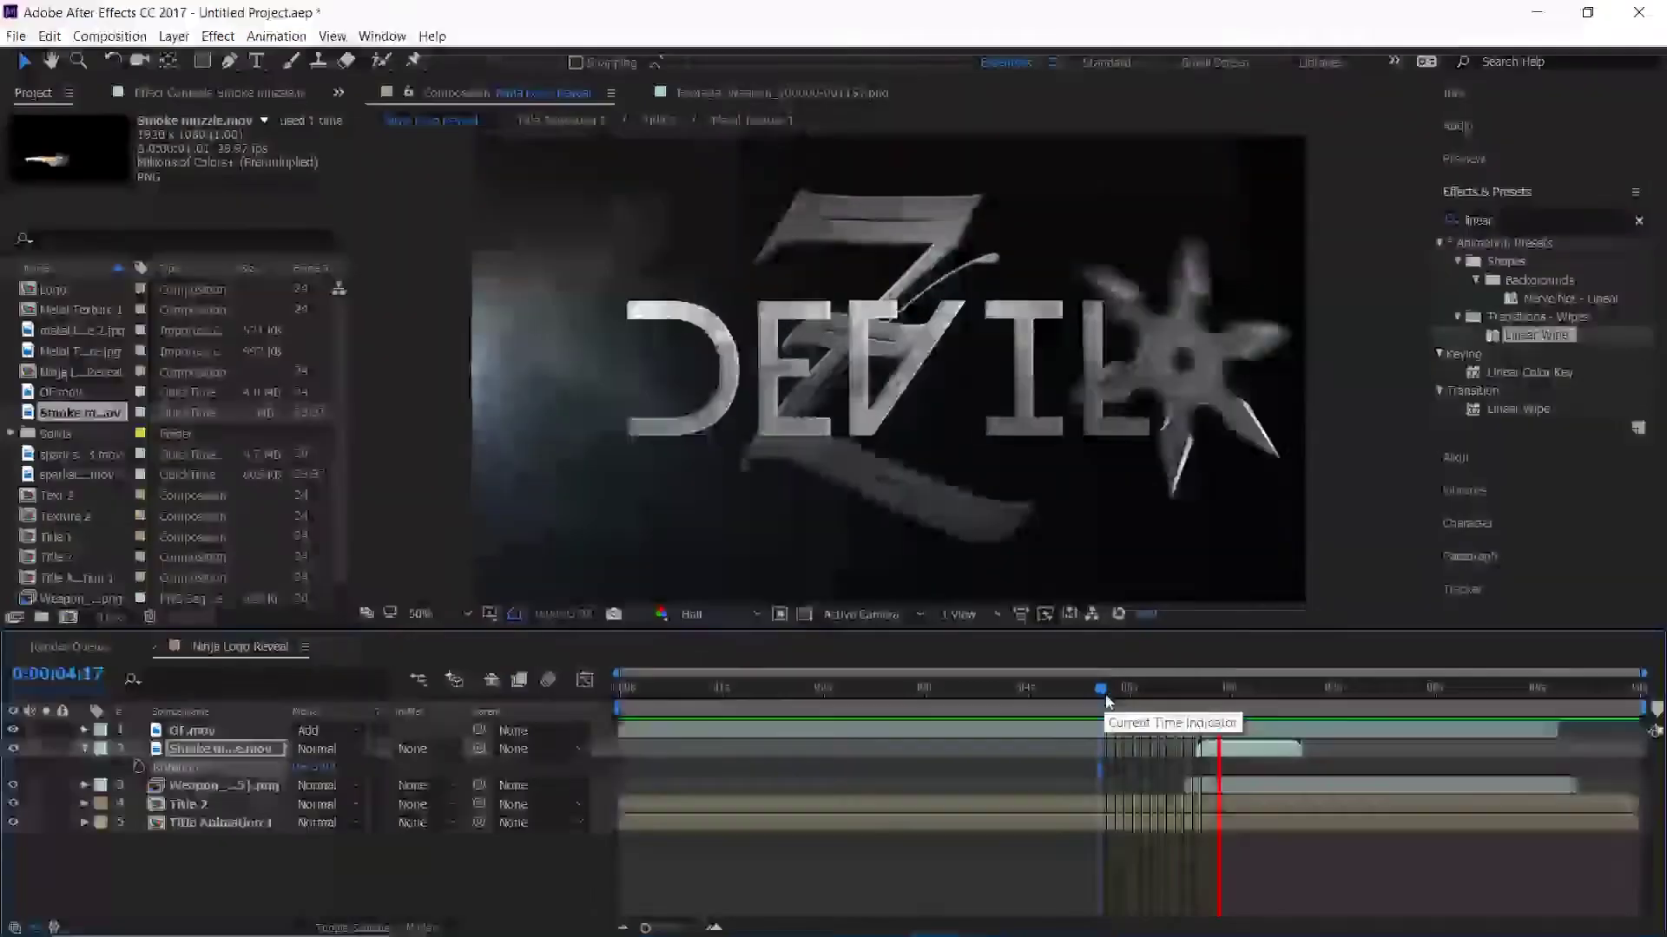
key("space")
left_click_drag(1133, 695, 1121, 692)
key("space")
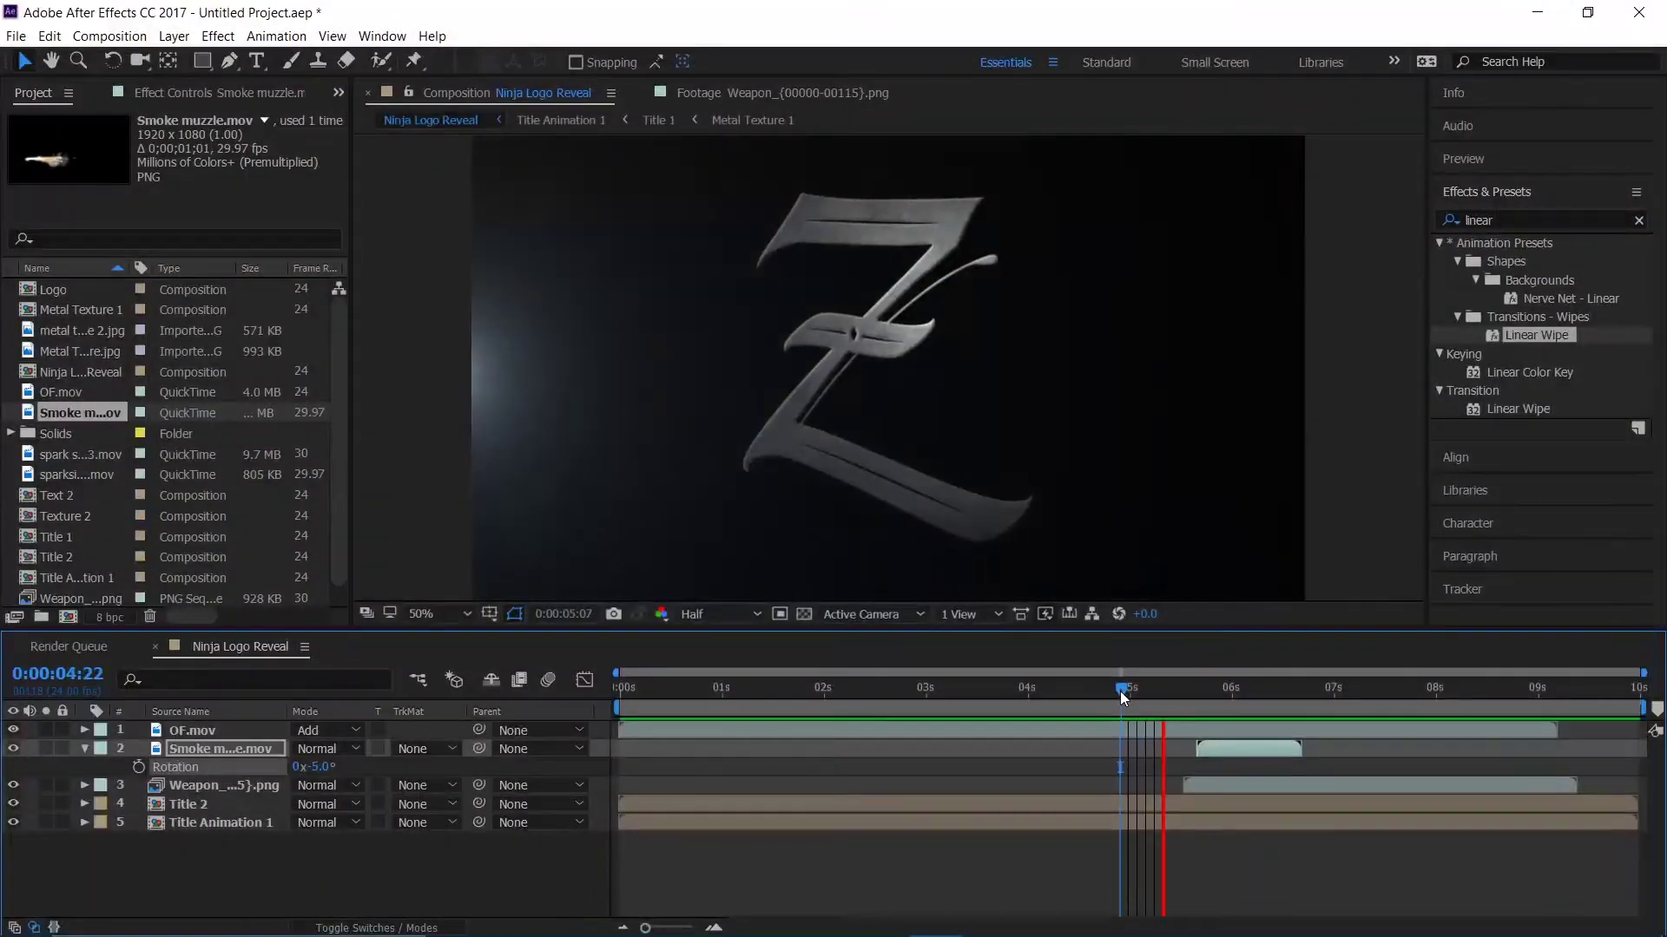
key("space")
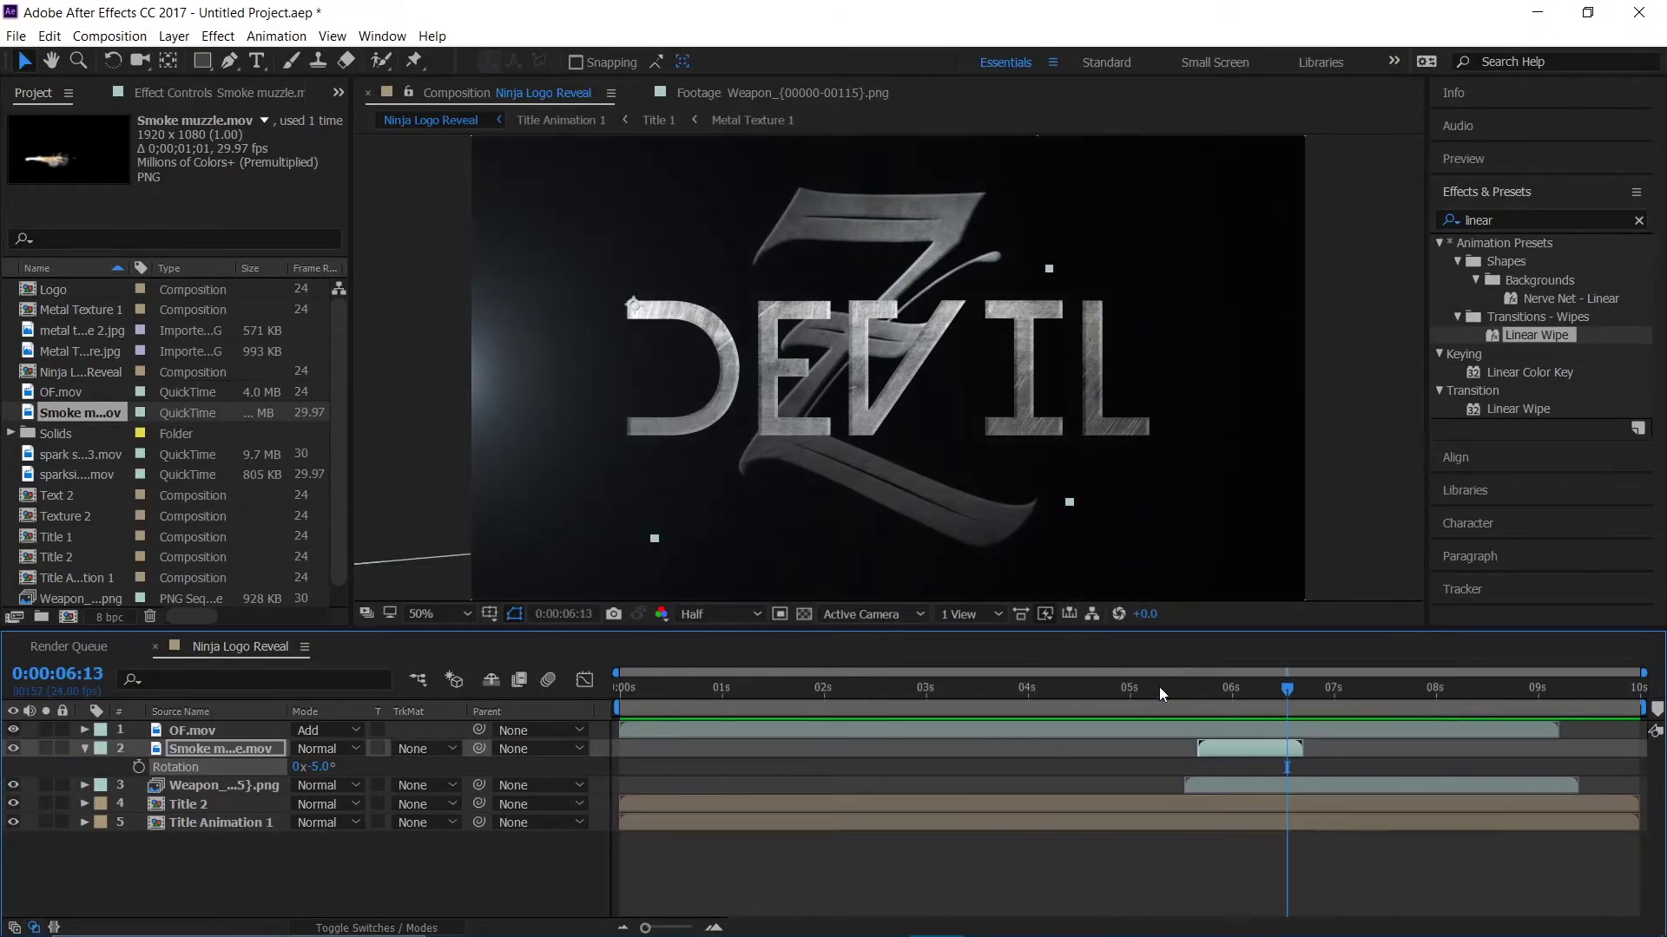
- At 0:00:05:18, duplicate the Smoke muzzle.mov layer and move the copy over to the right part of the frame
left_click_drag(1158, 686, 1205, 685)
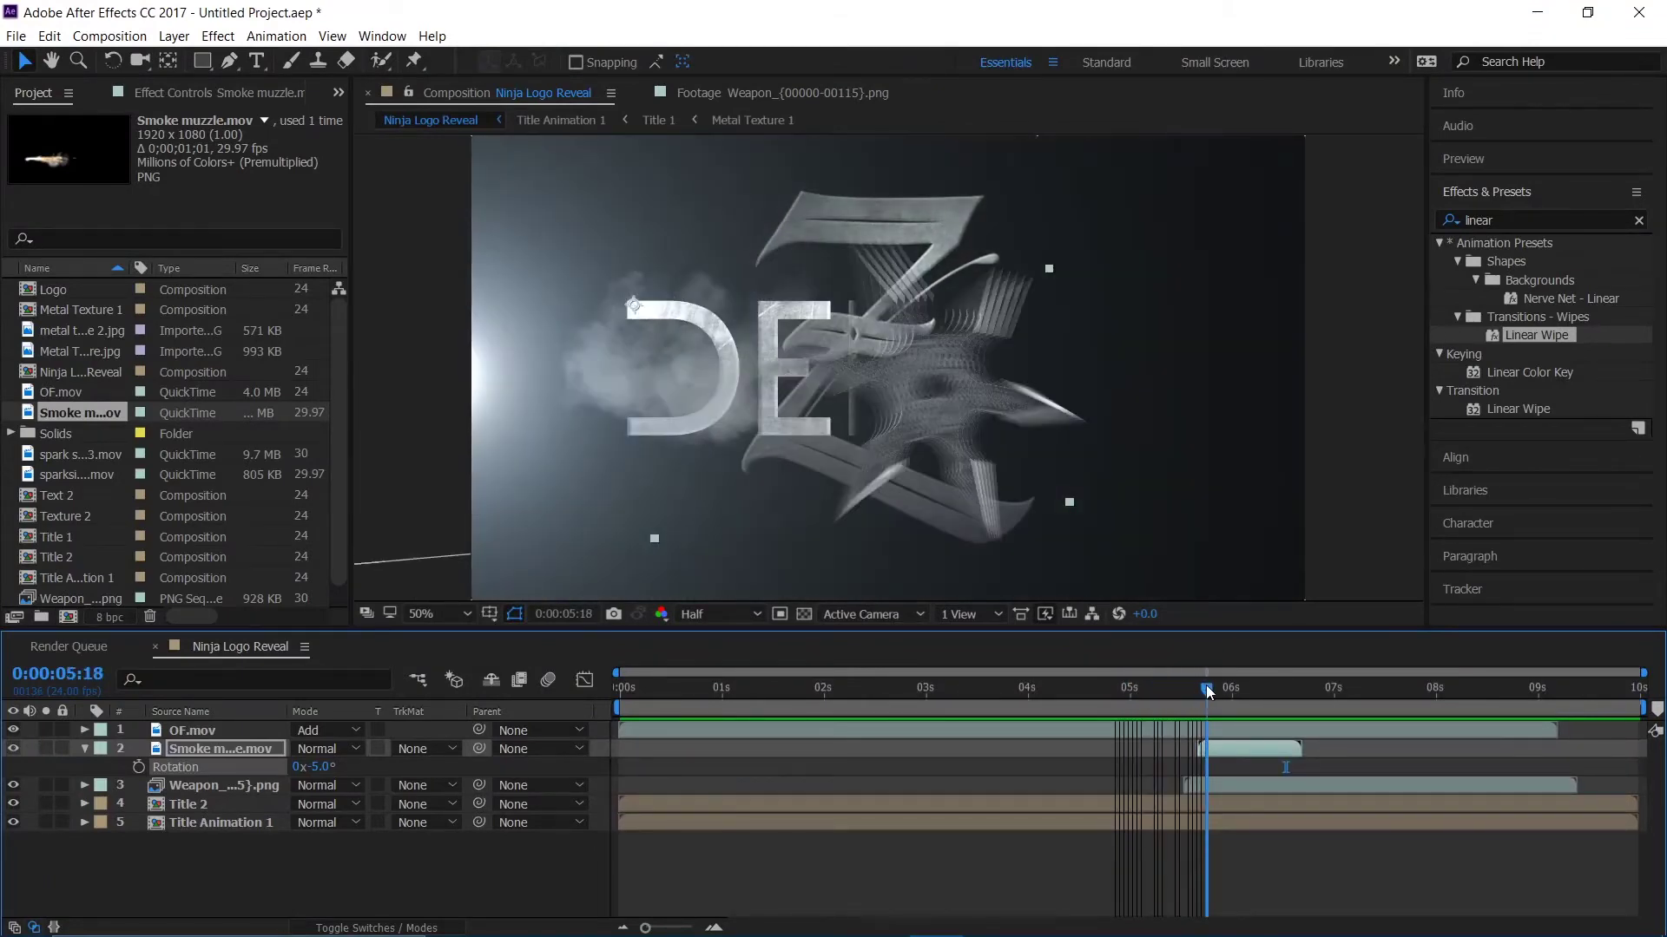
left_click(263, 752)
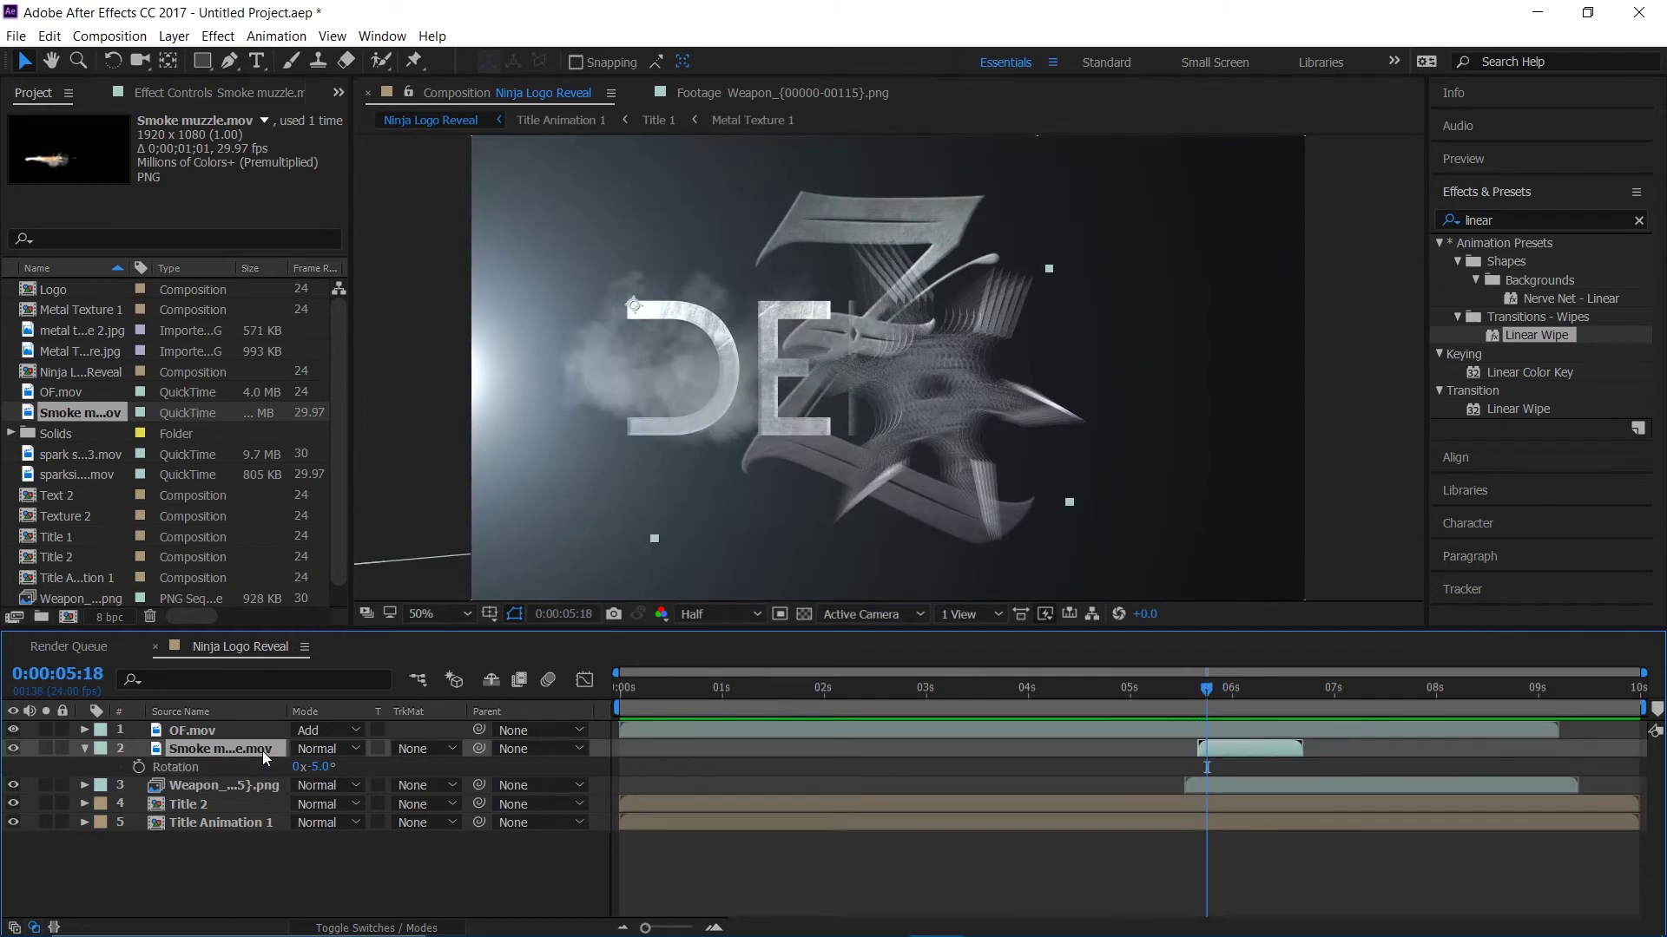
key("ctrl+d")
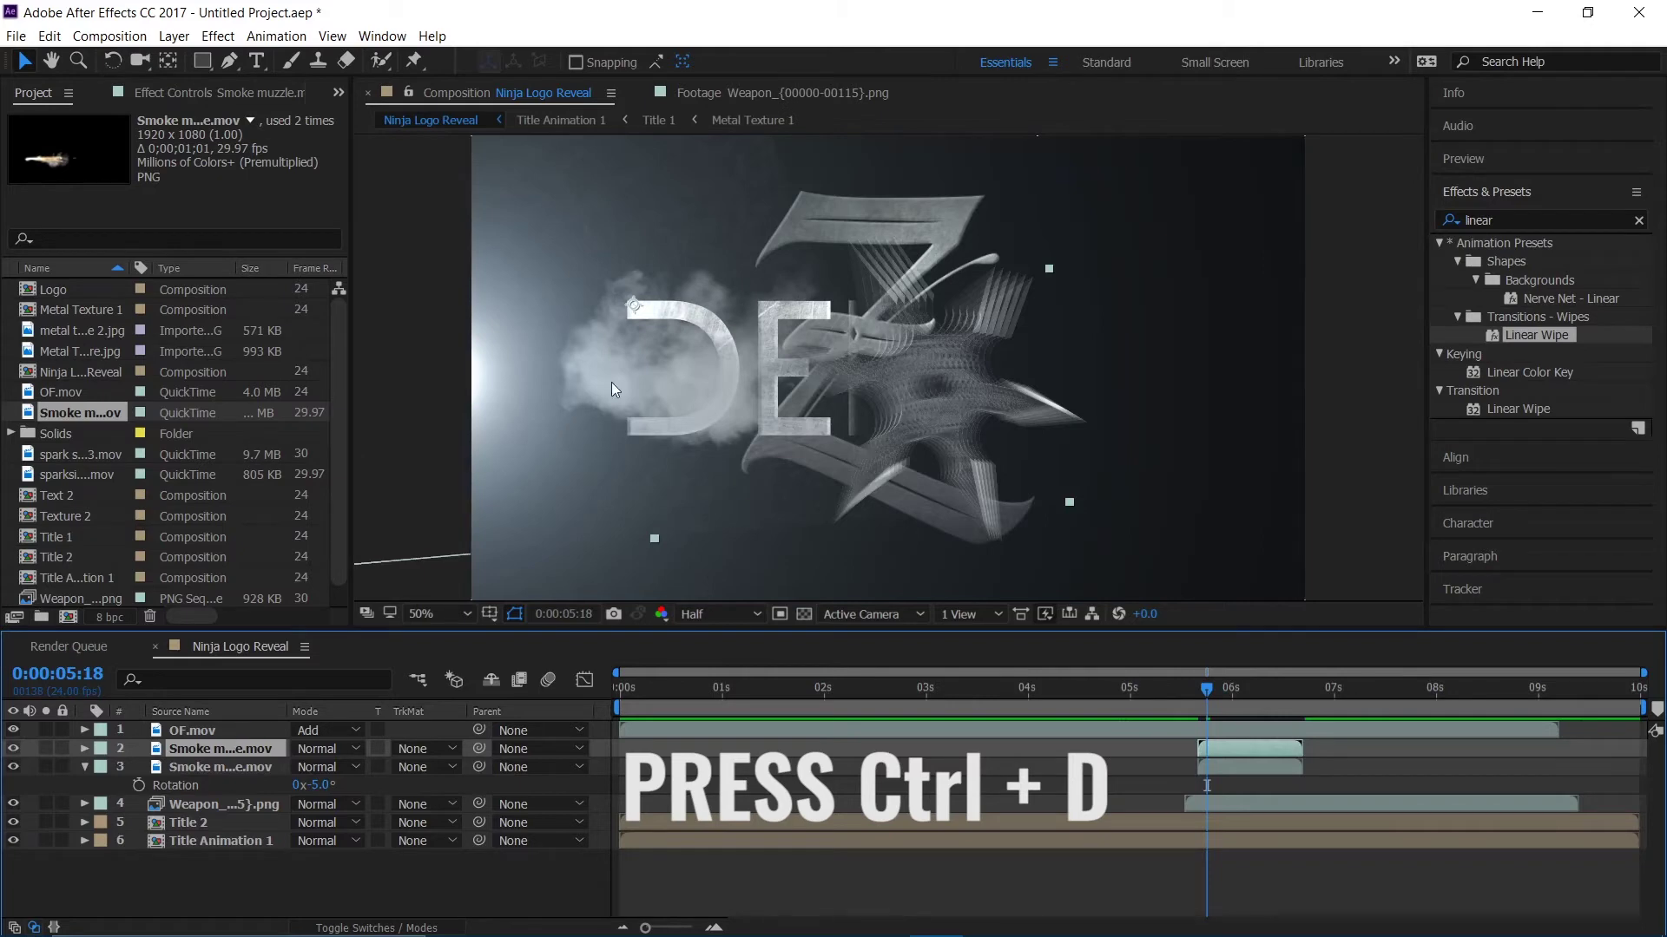
left_click_drag(638, 368, 1034, 373)
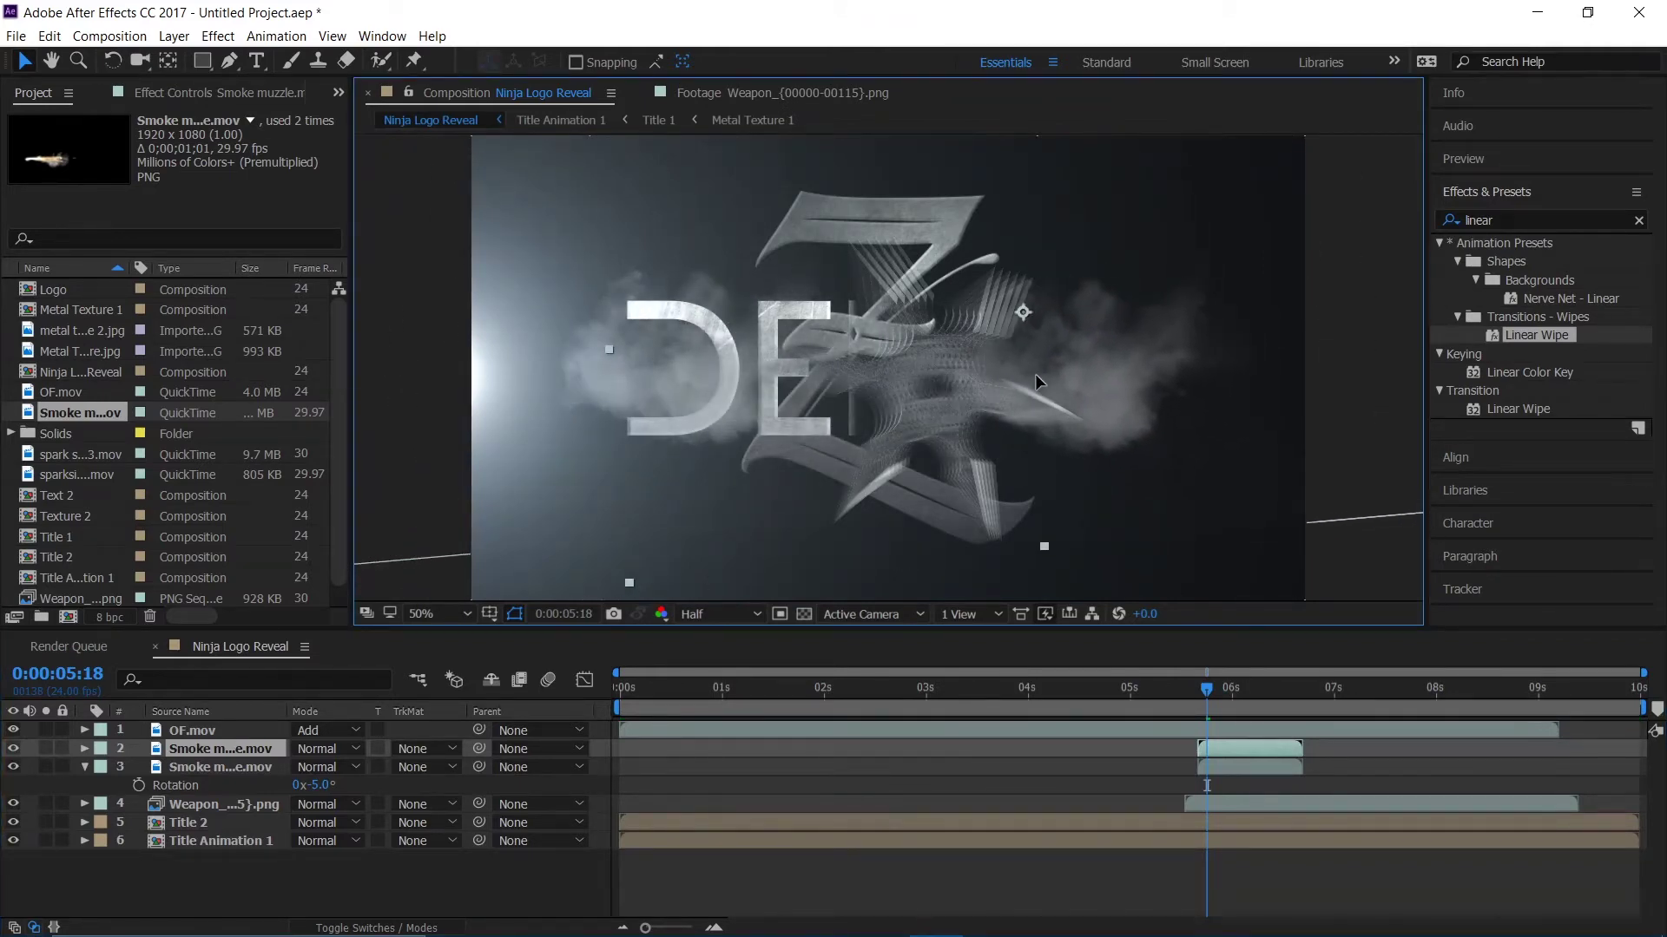
- Retime the duplicated smoke clip against the playback so that it starts at 0:00:05:21
left_click_drag(1208, 708, 1163, 695)
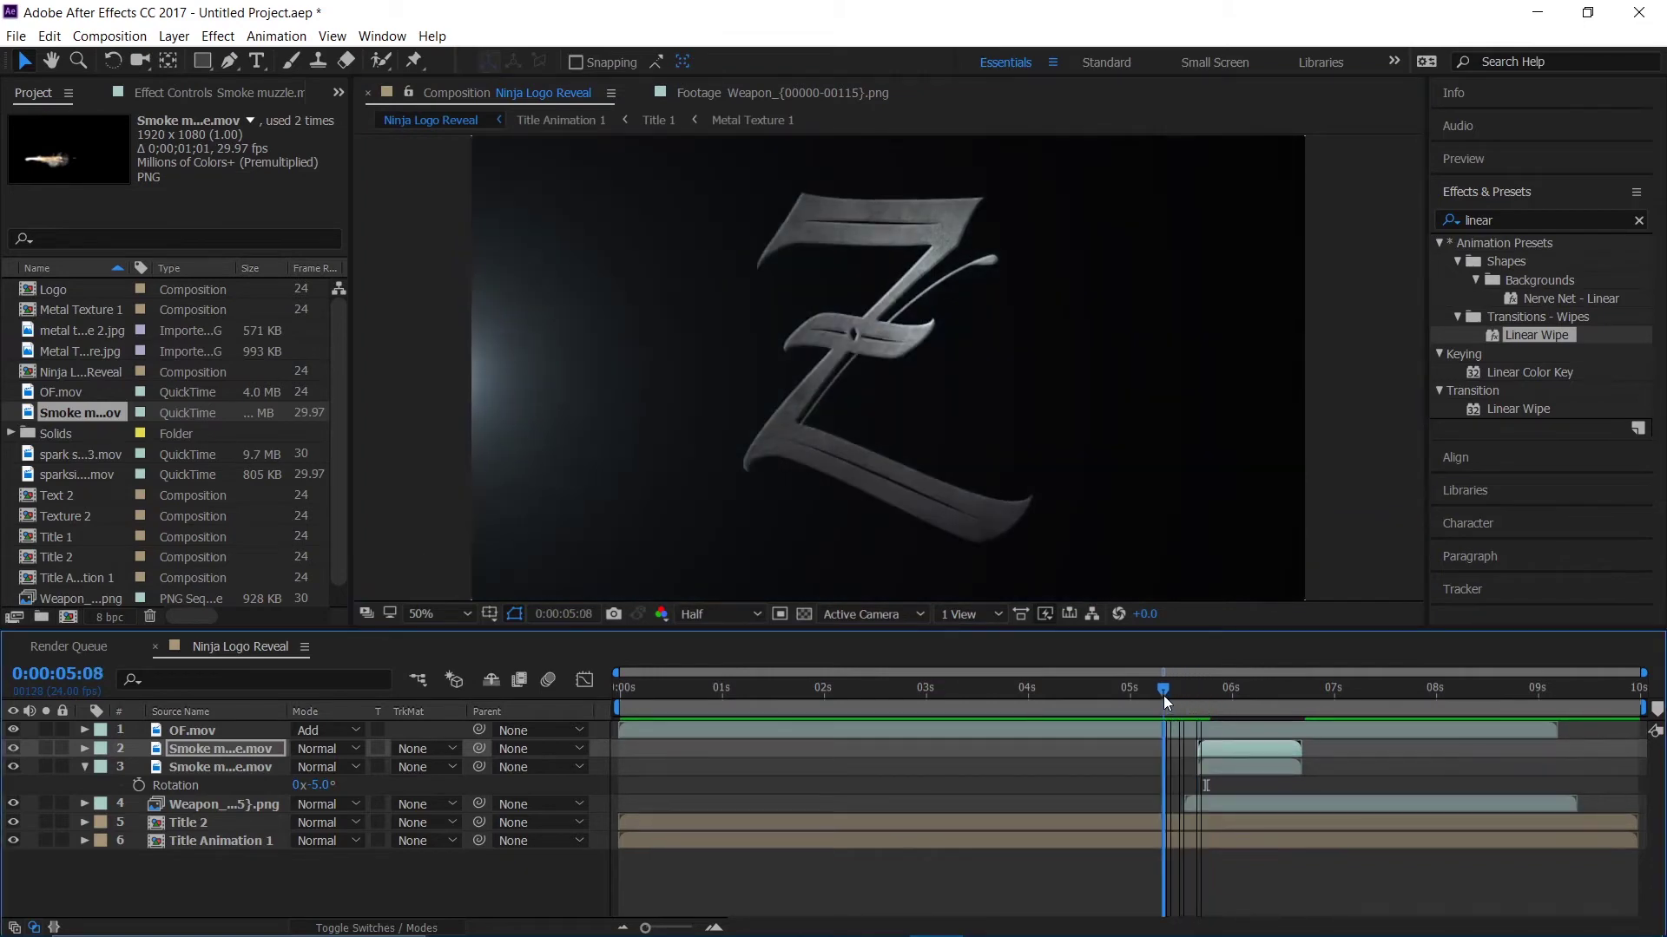
key("space")
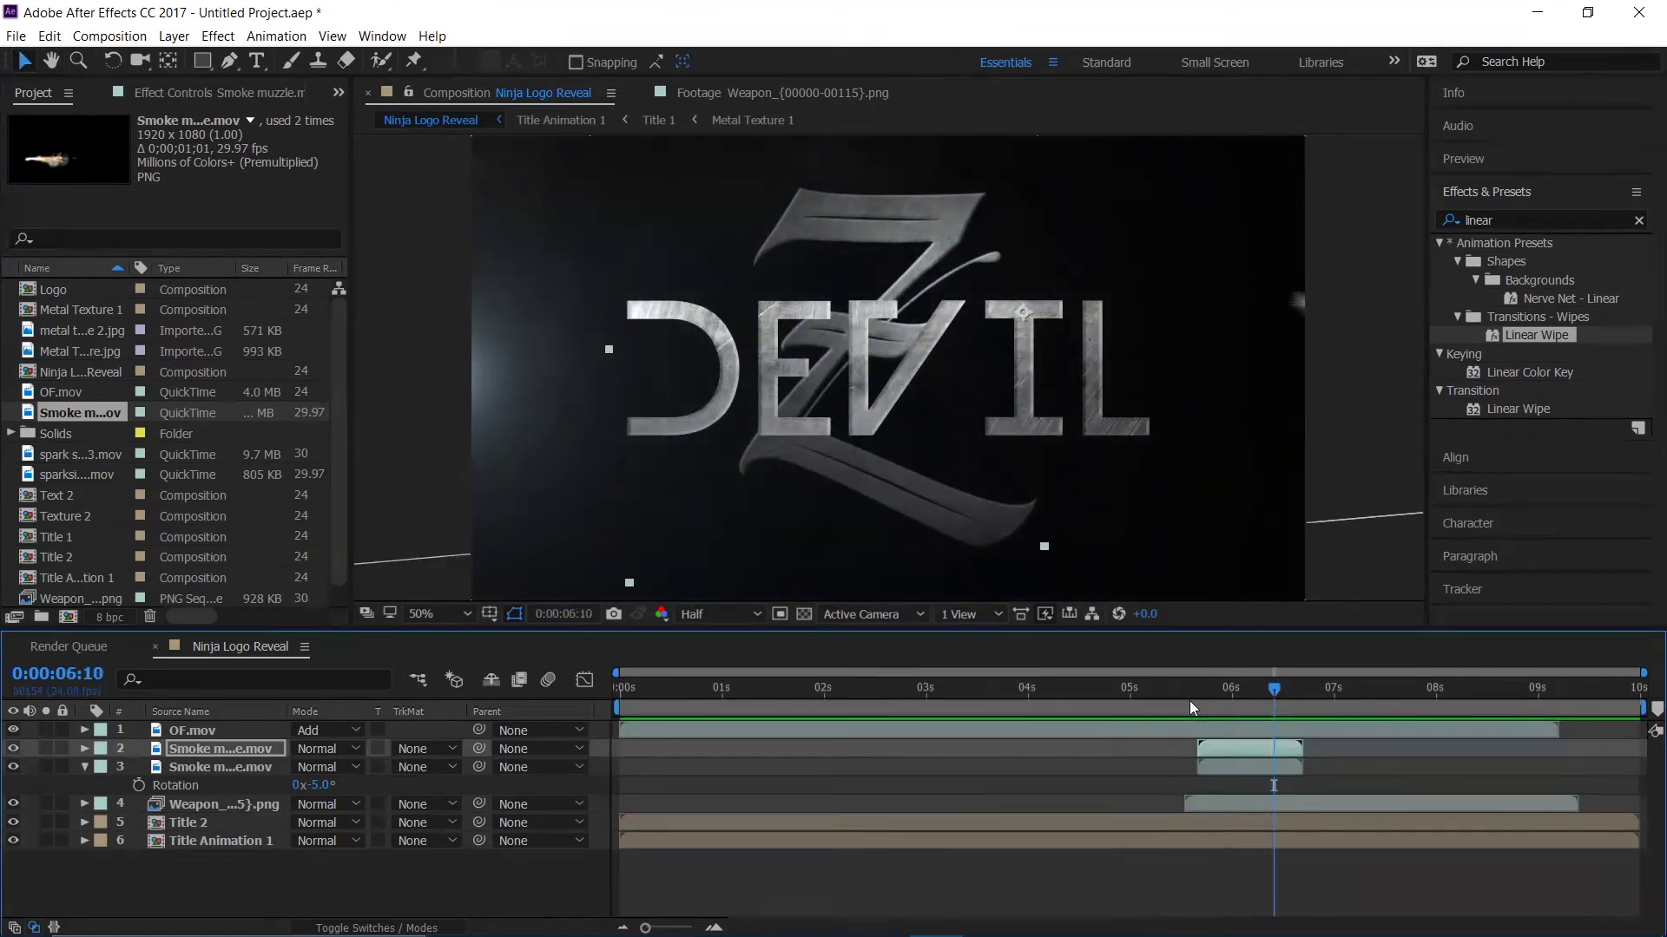
left_click_drag(1233, 747, 1212, 752)
left_click(1180, 689)
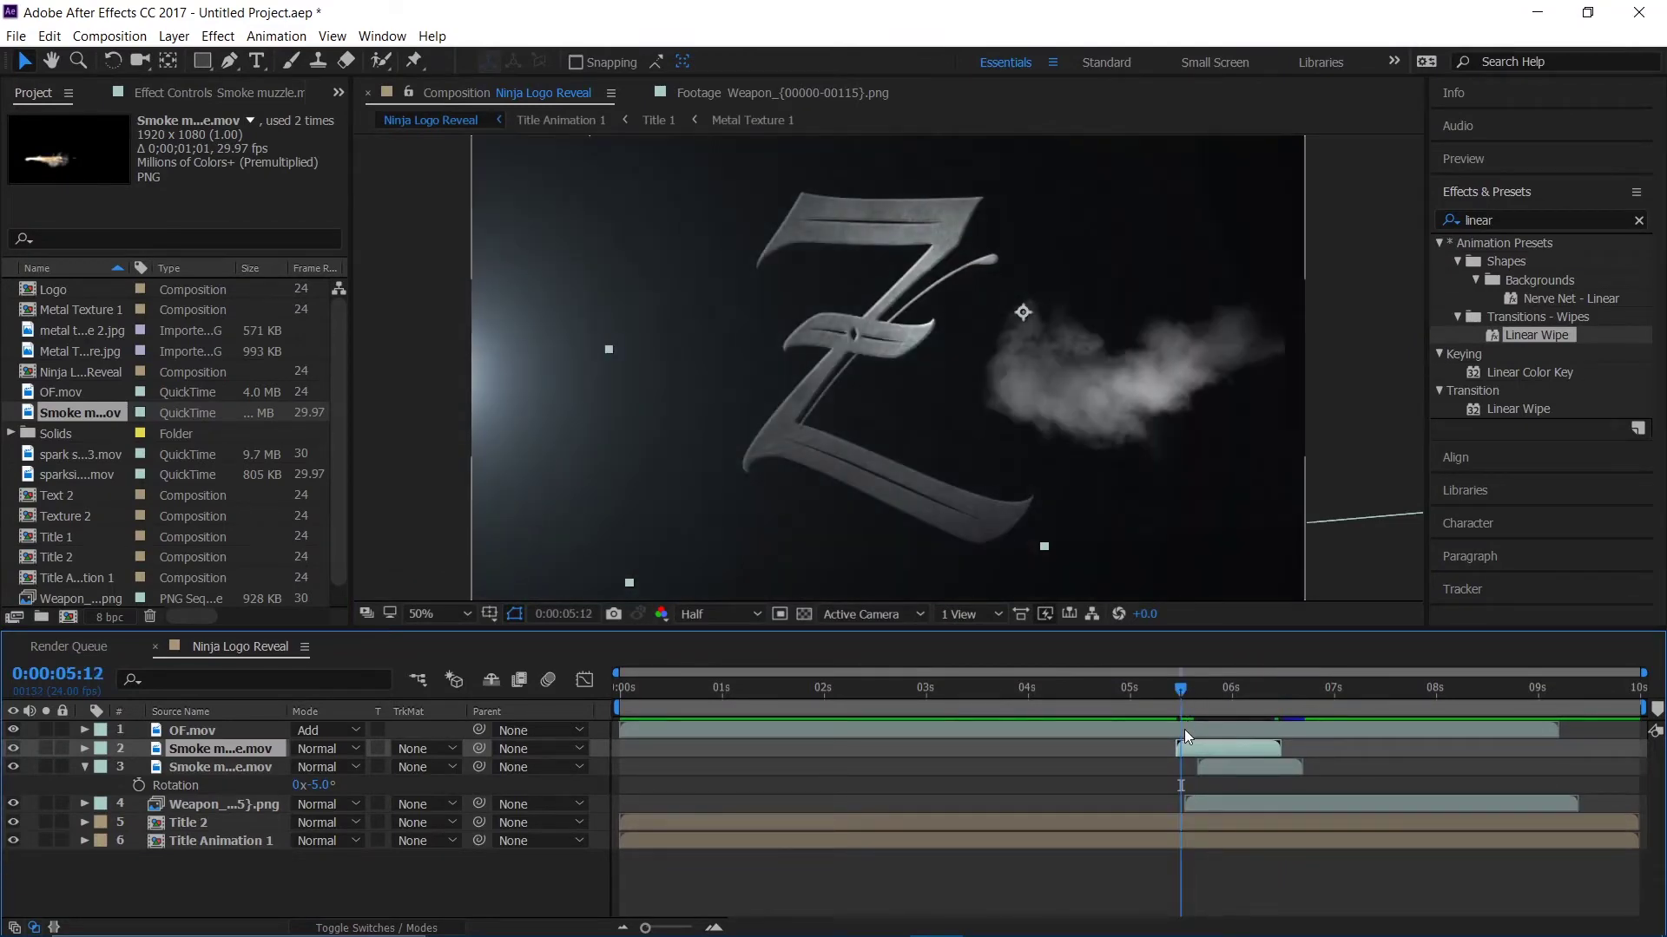
key("space")
key("space")
left_click_drag(1246, 696, 1258, 748)
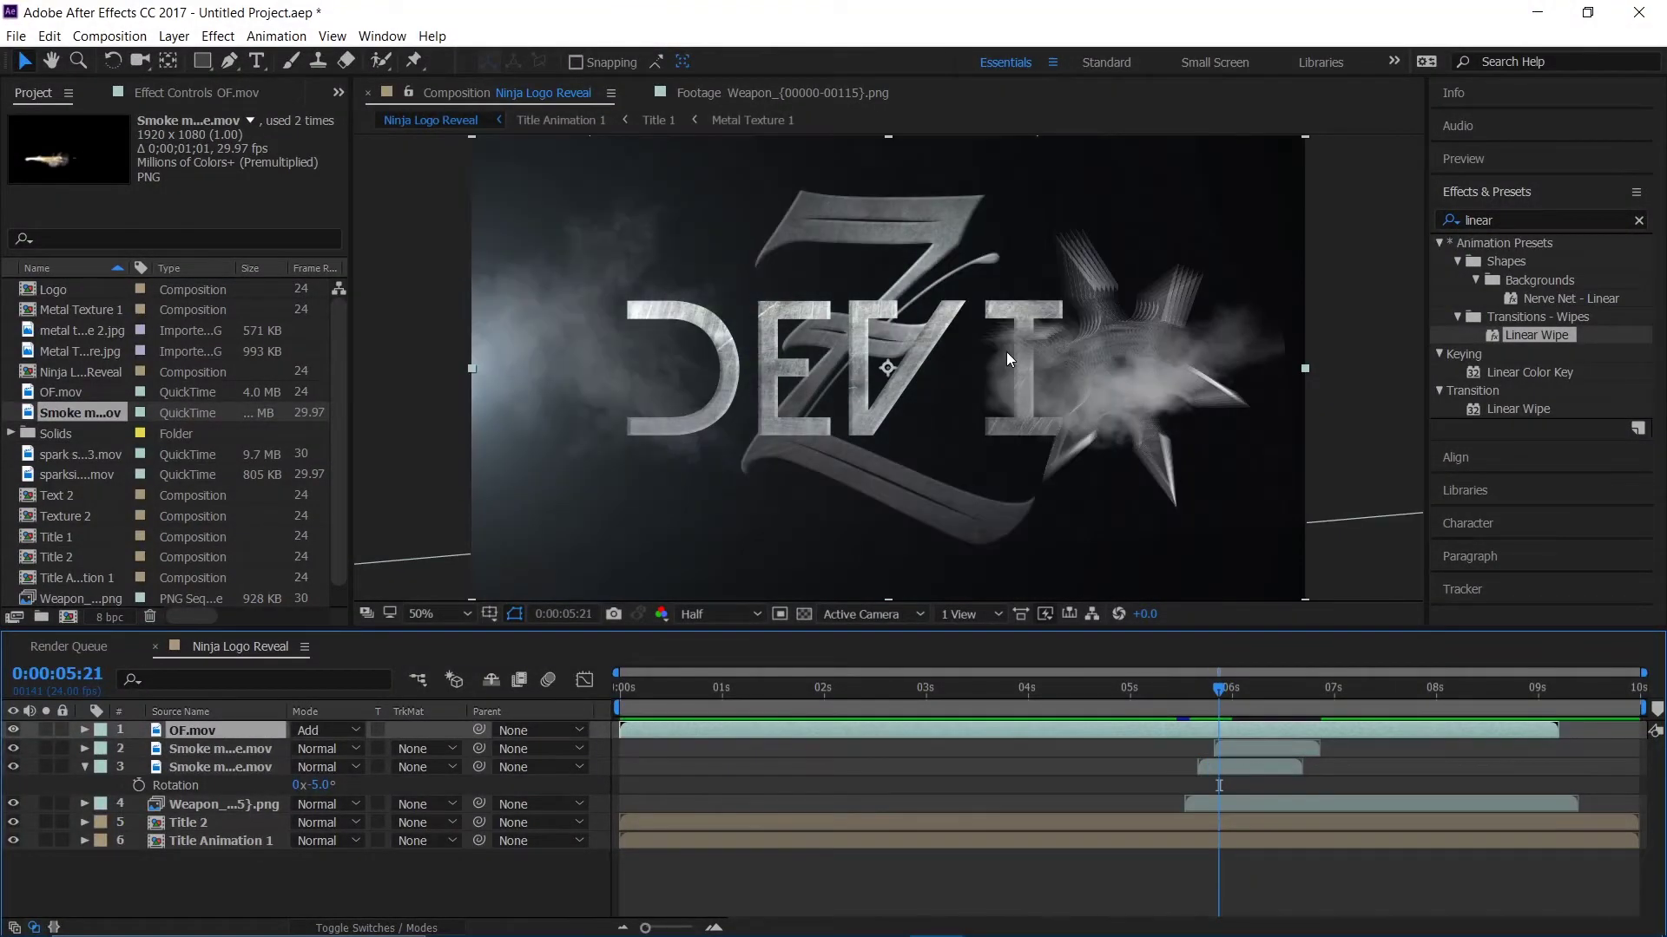
scroll(1007, 353, "down", 2)
scroll(1007, 353, "up", 2)
mouse_move(1237, 750)
left_mouse_down()
mouse_move(1262, 754)
mouse_move(1237, 769)
left_mouse_up()
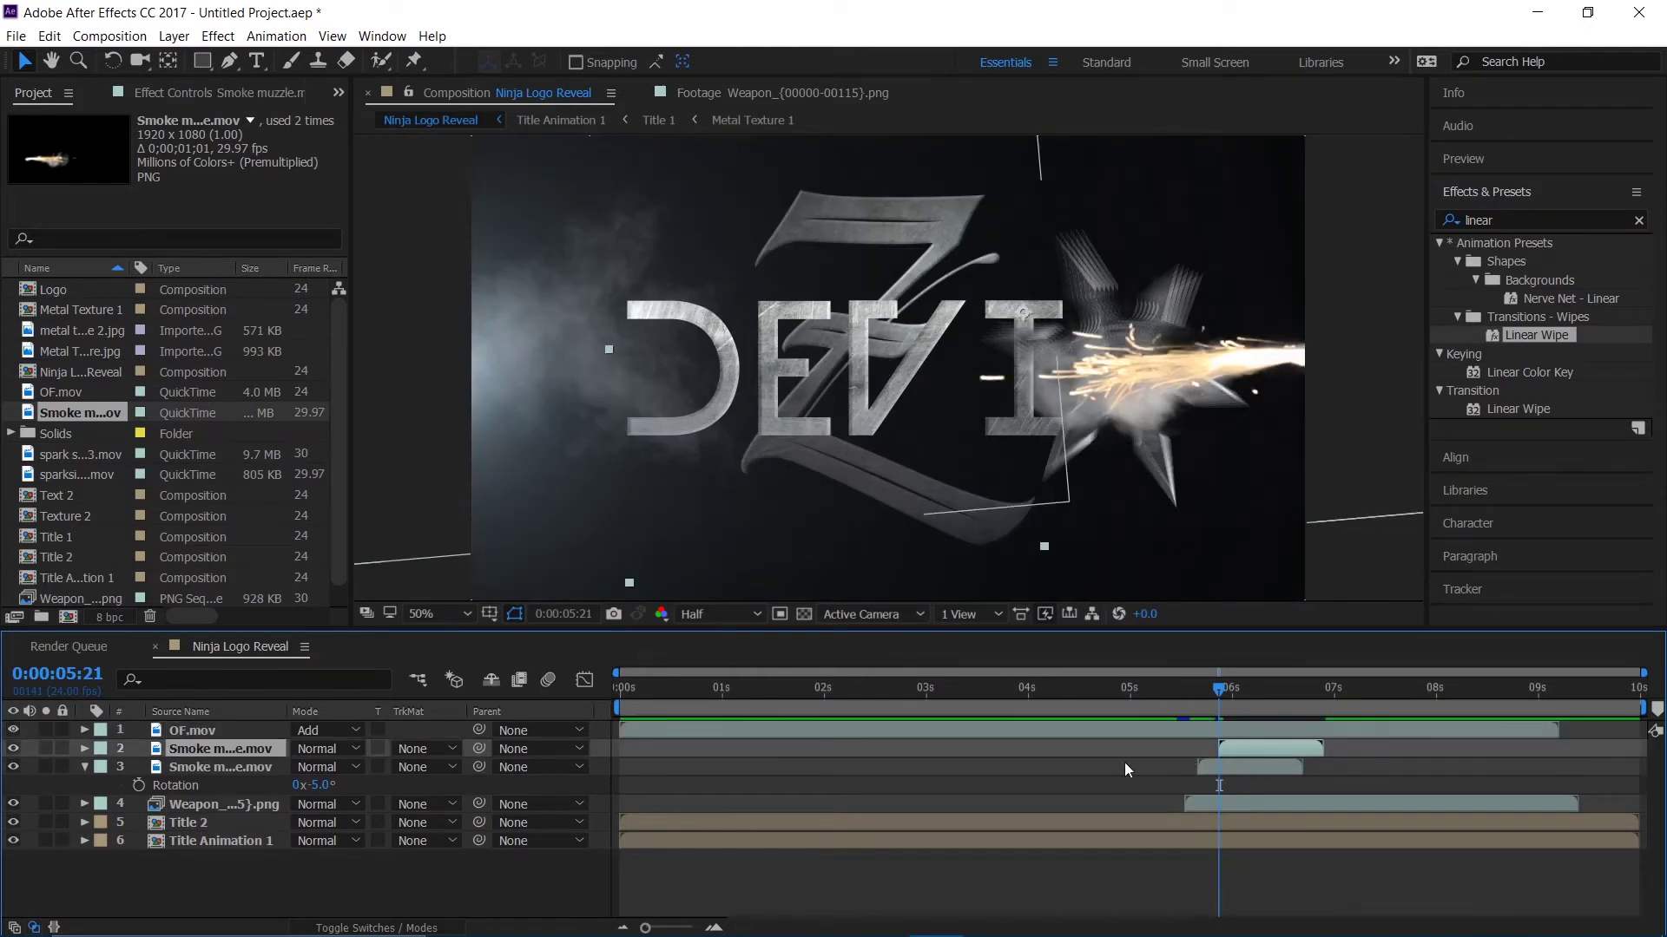
- Move the duplicated smoke left behind the ninja star and place its layer below the Weapon layer
left_click_drag(1206, 322, 1011, 348)
left_click(273, 751)
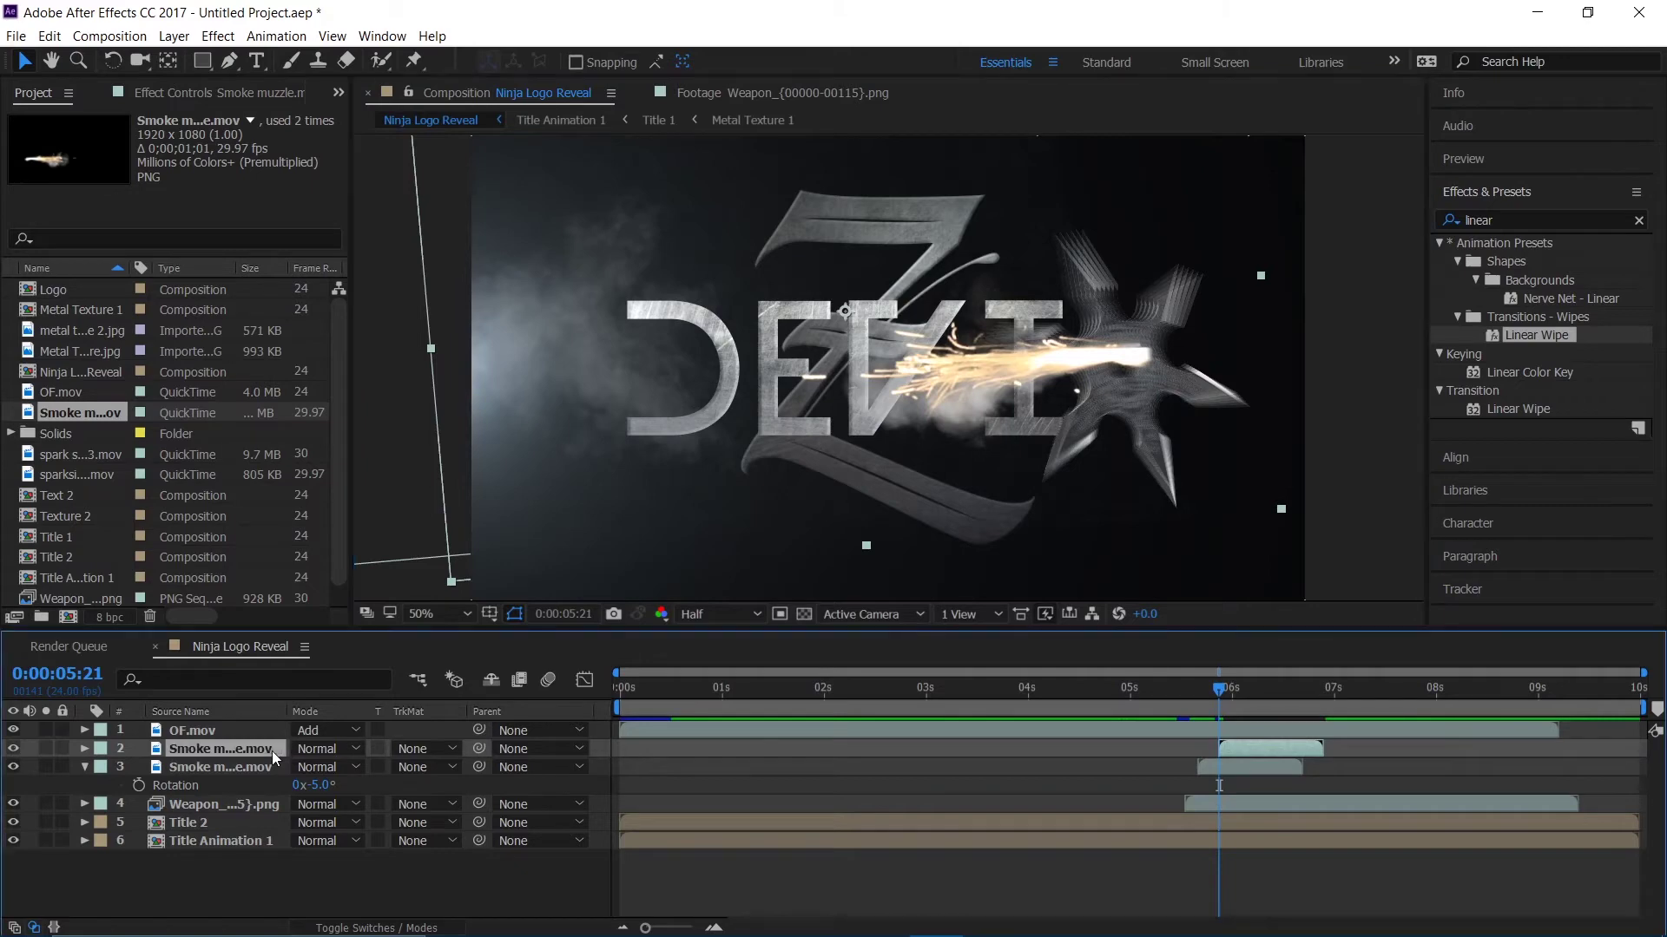
left_click_drag(240, 755, 239, 813)
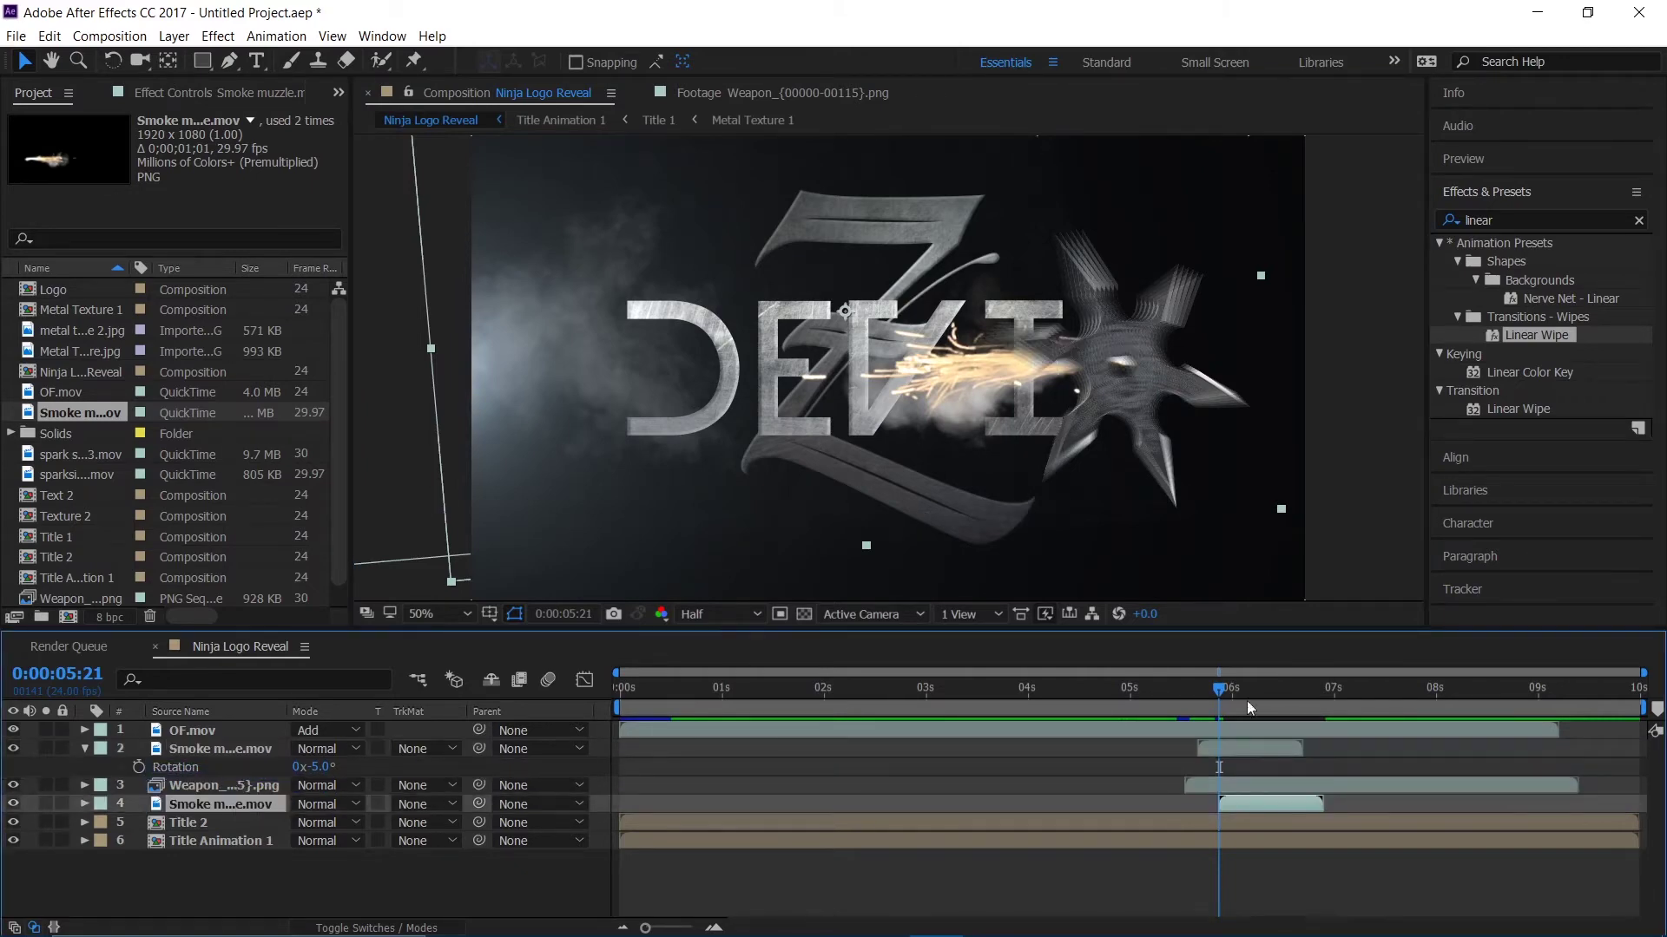
left_click(1121, 693)
key("space")
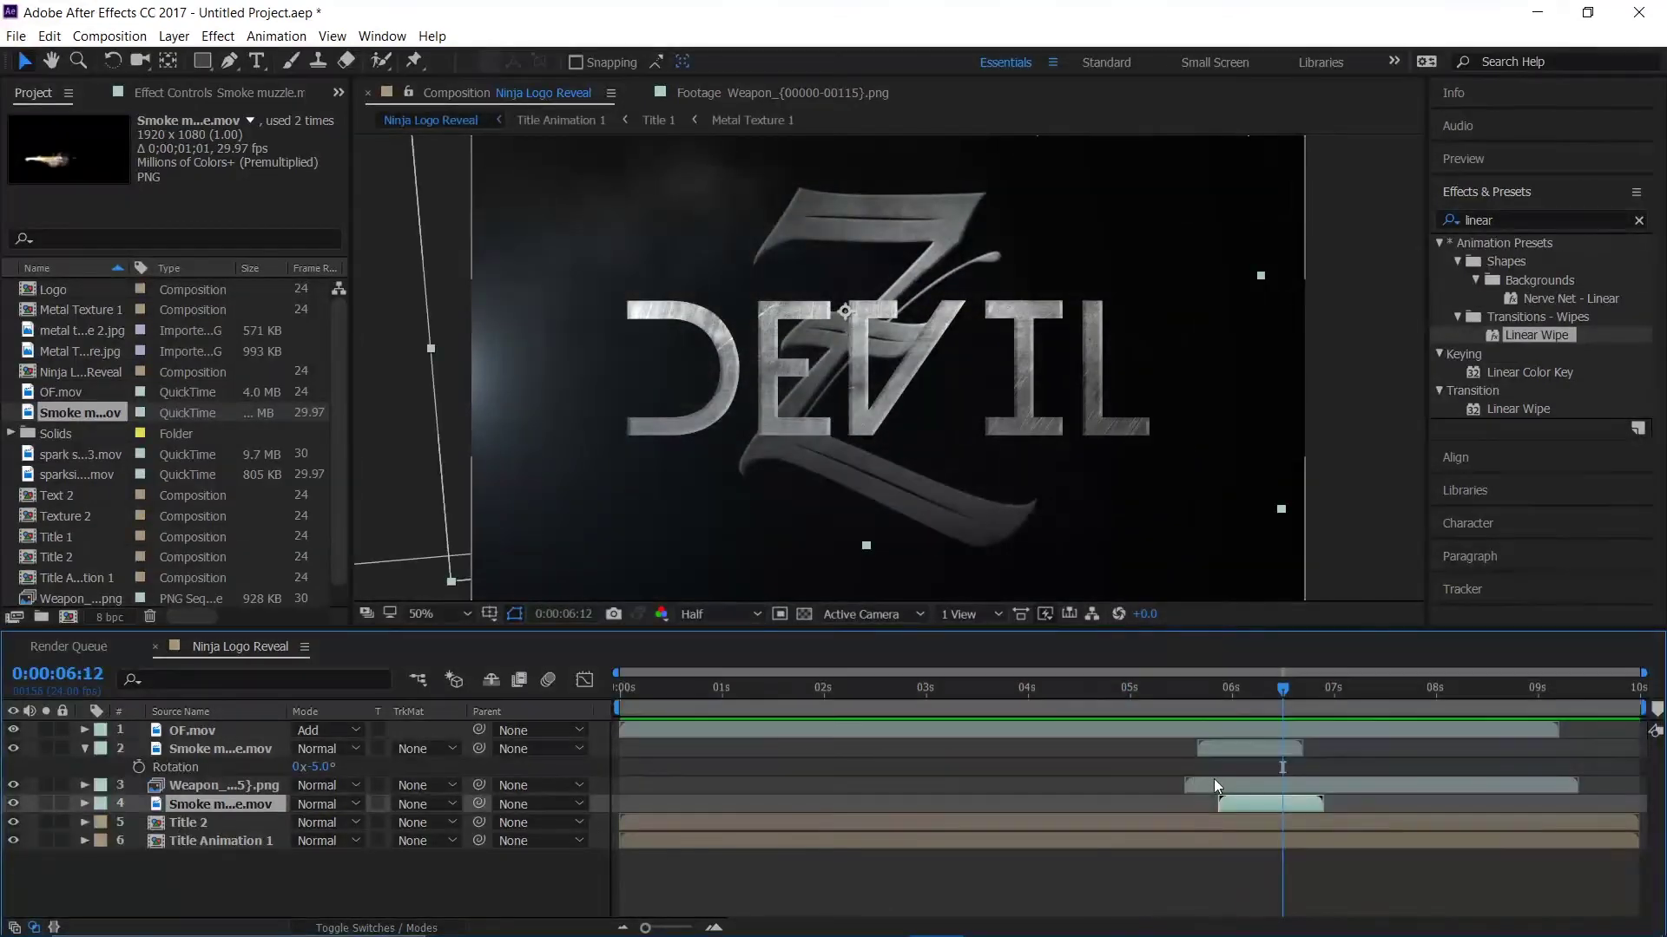
- Place the original smoke layer directly below the Weapon layer and preview the reveal
left_click(228, 752)
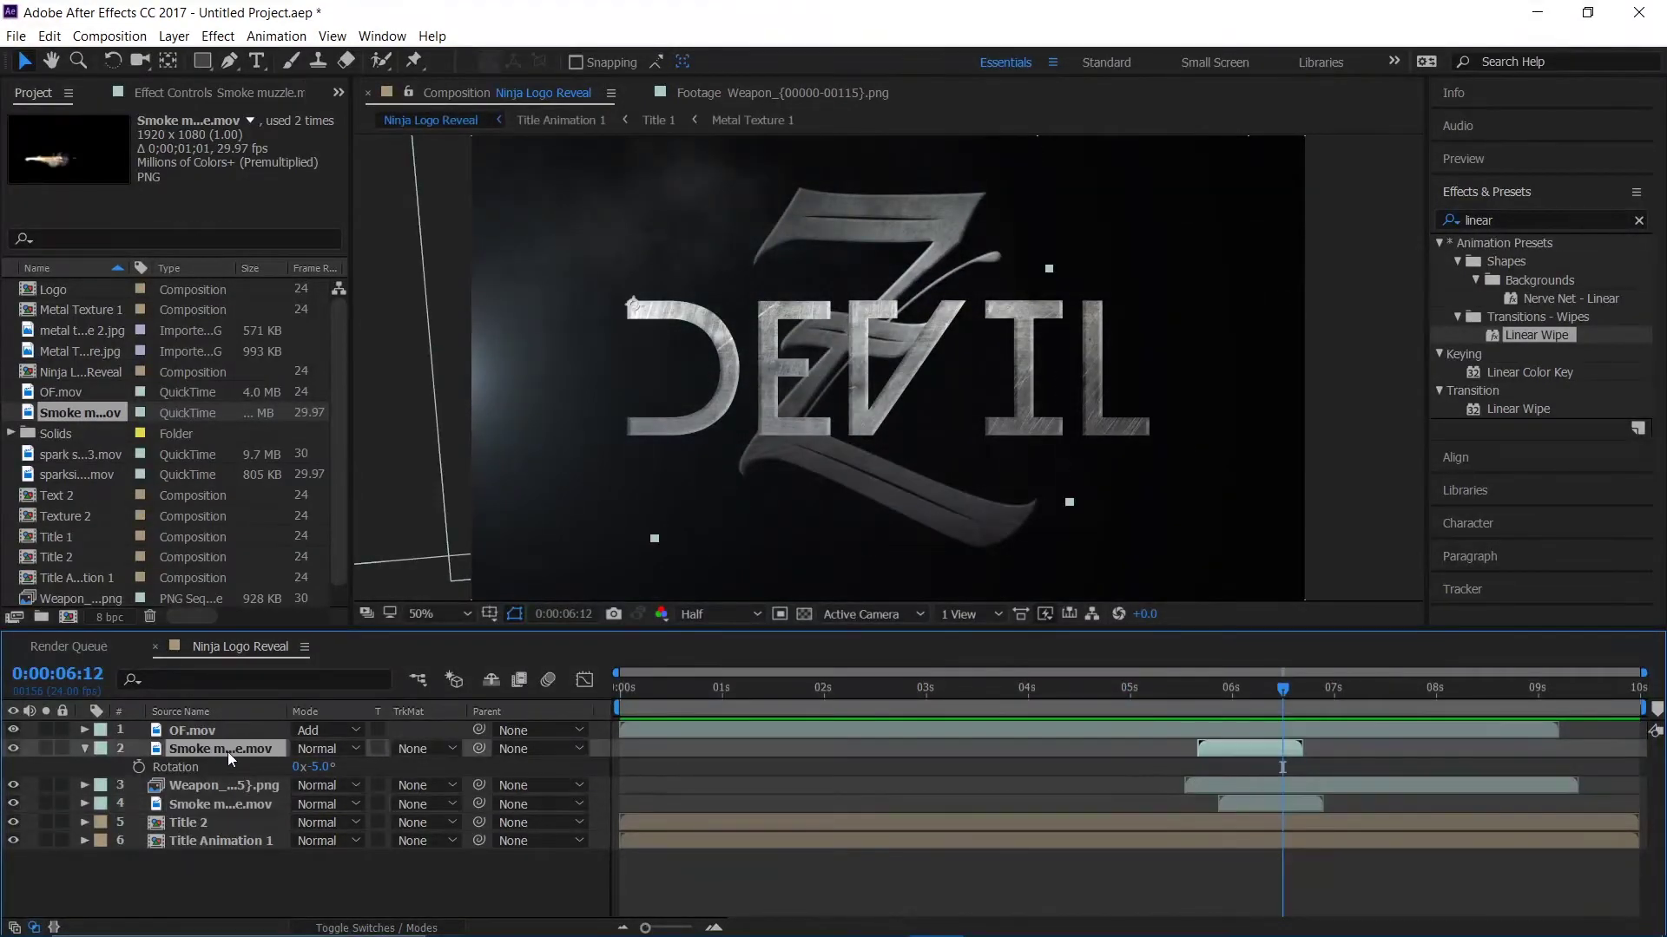
left_click_drag(216, 794, 215, 793)
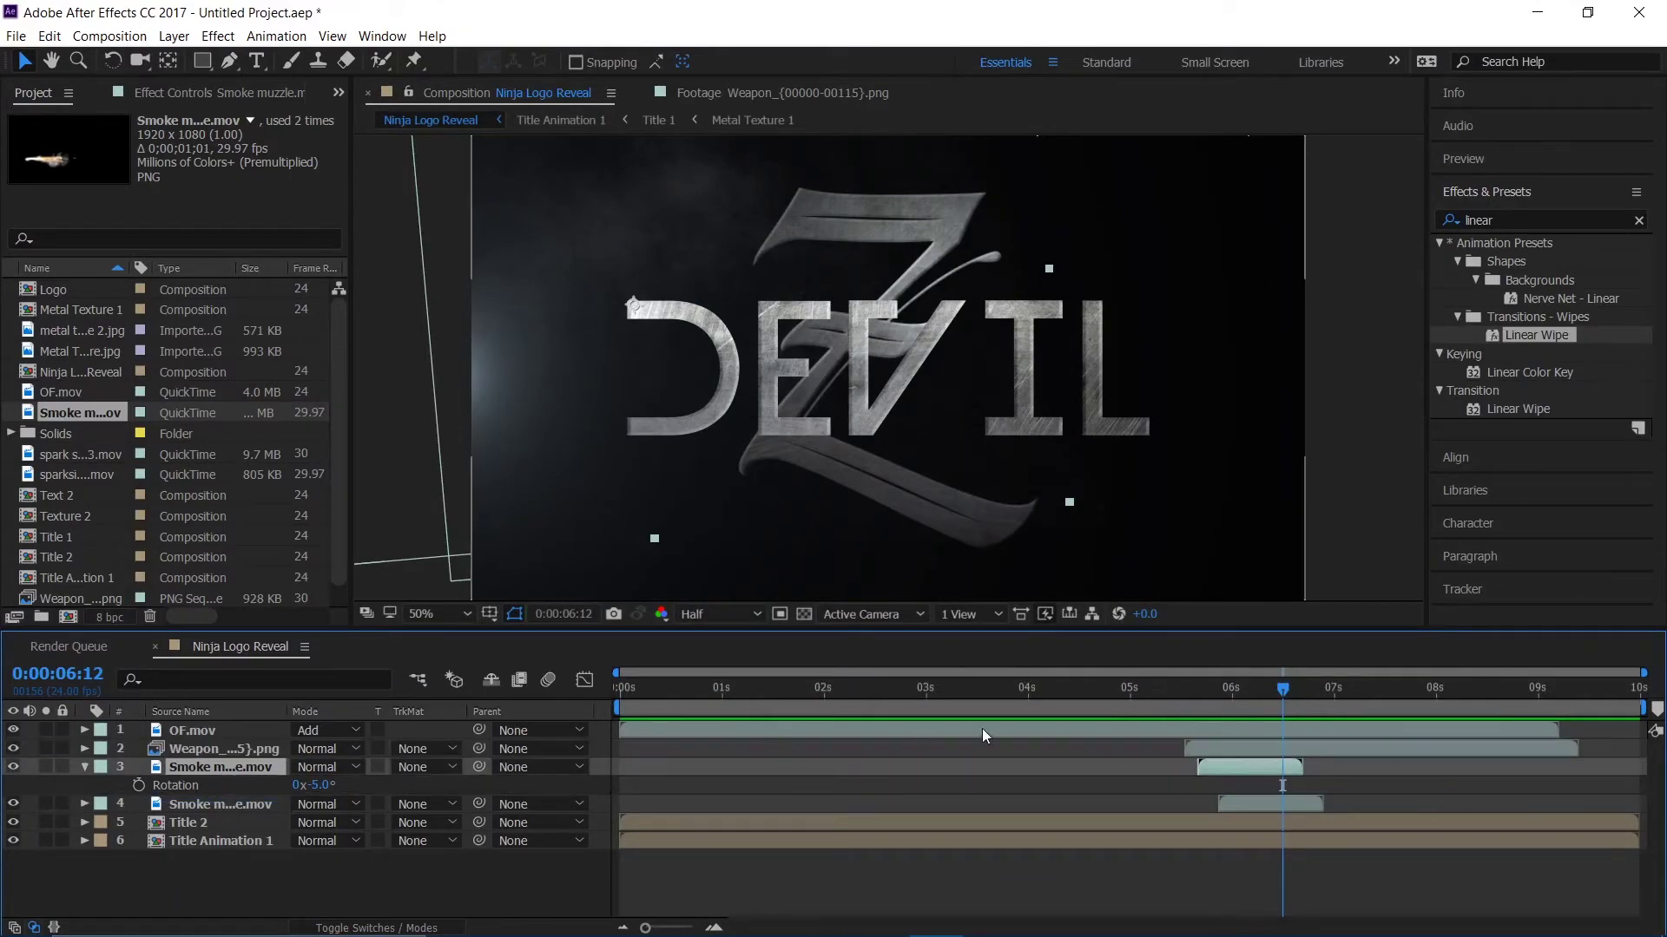
left_click(1155, 686)
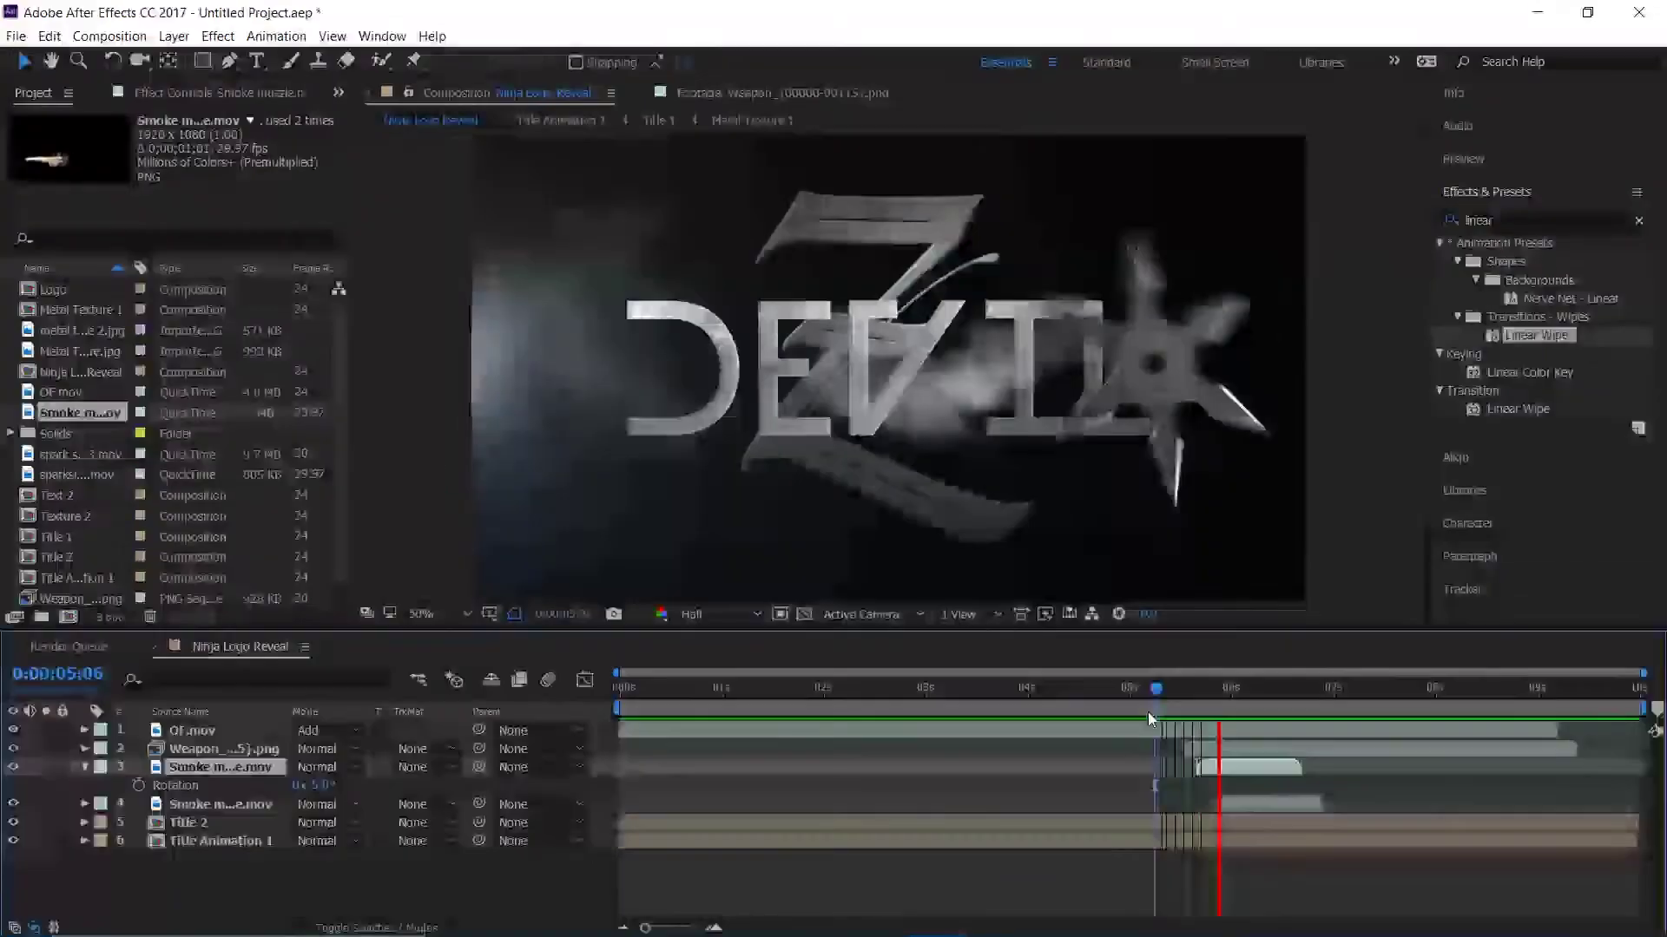
- Delay the lower smoke clip slightly, then shift the upper smoke left in the frame at 0:00:05:16
left_click_drag(1243, 800, 1267, 810)
left_click_drag(1226, 703, 1196, 736)
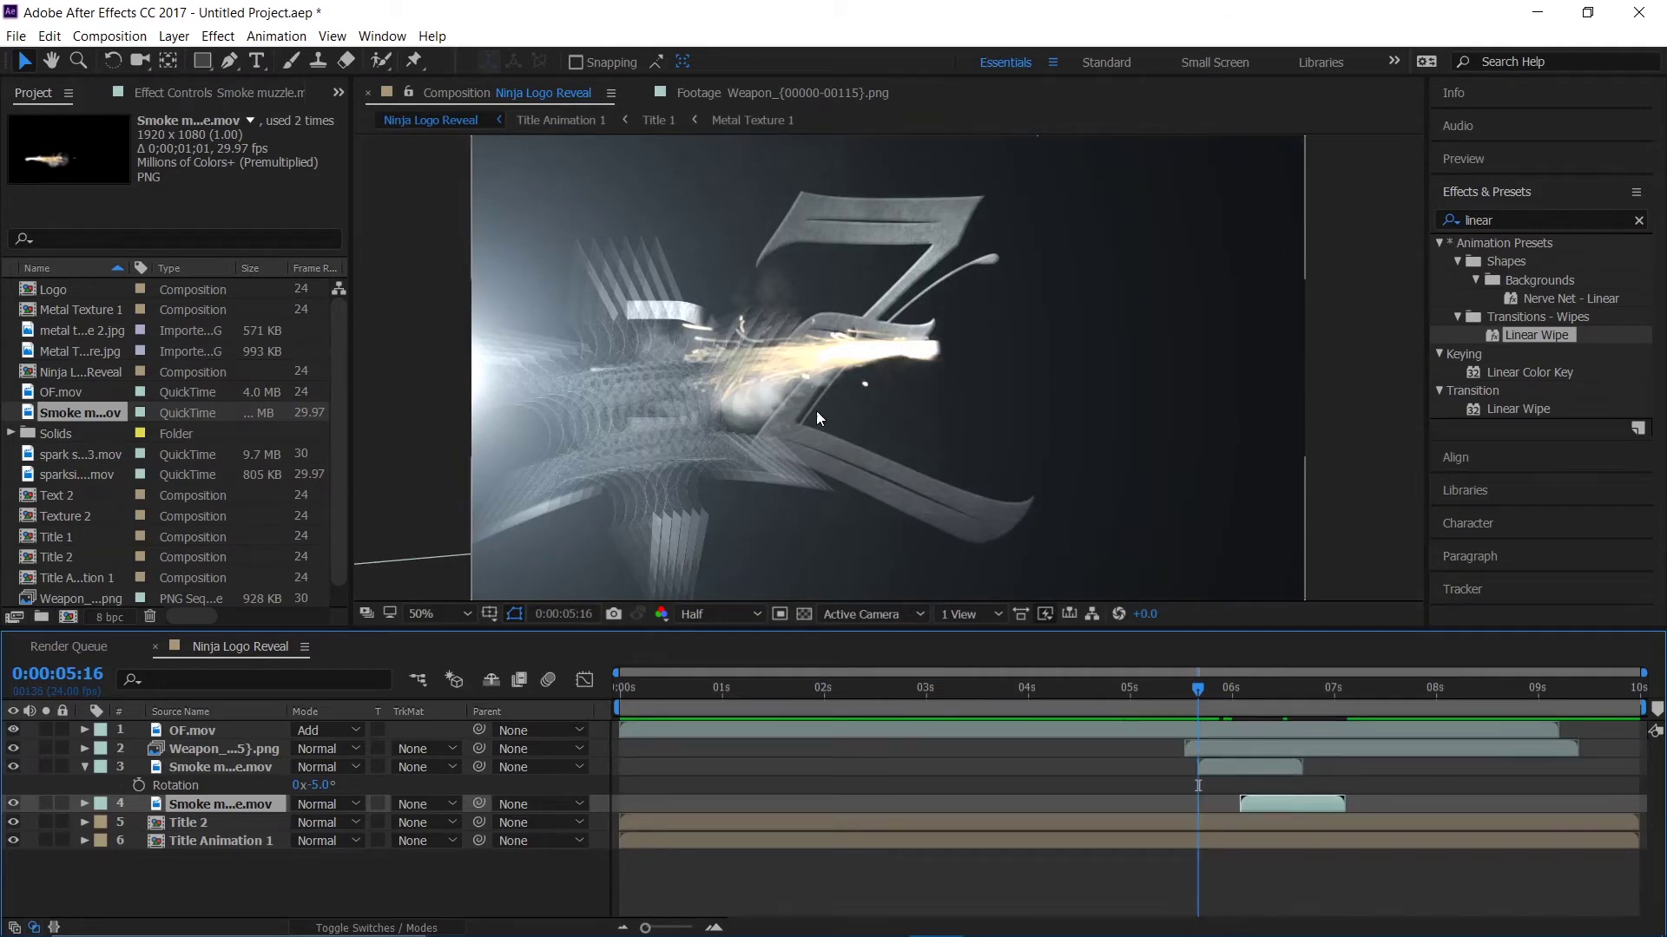
left_click(786, 369)
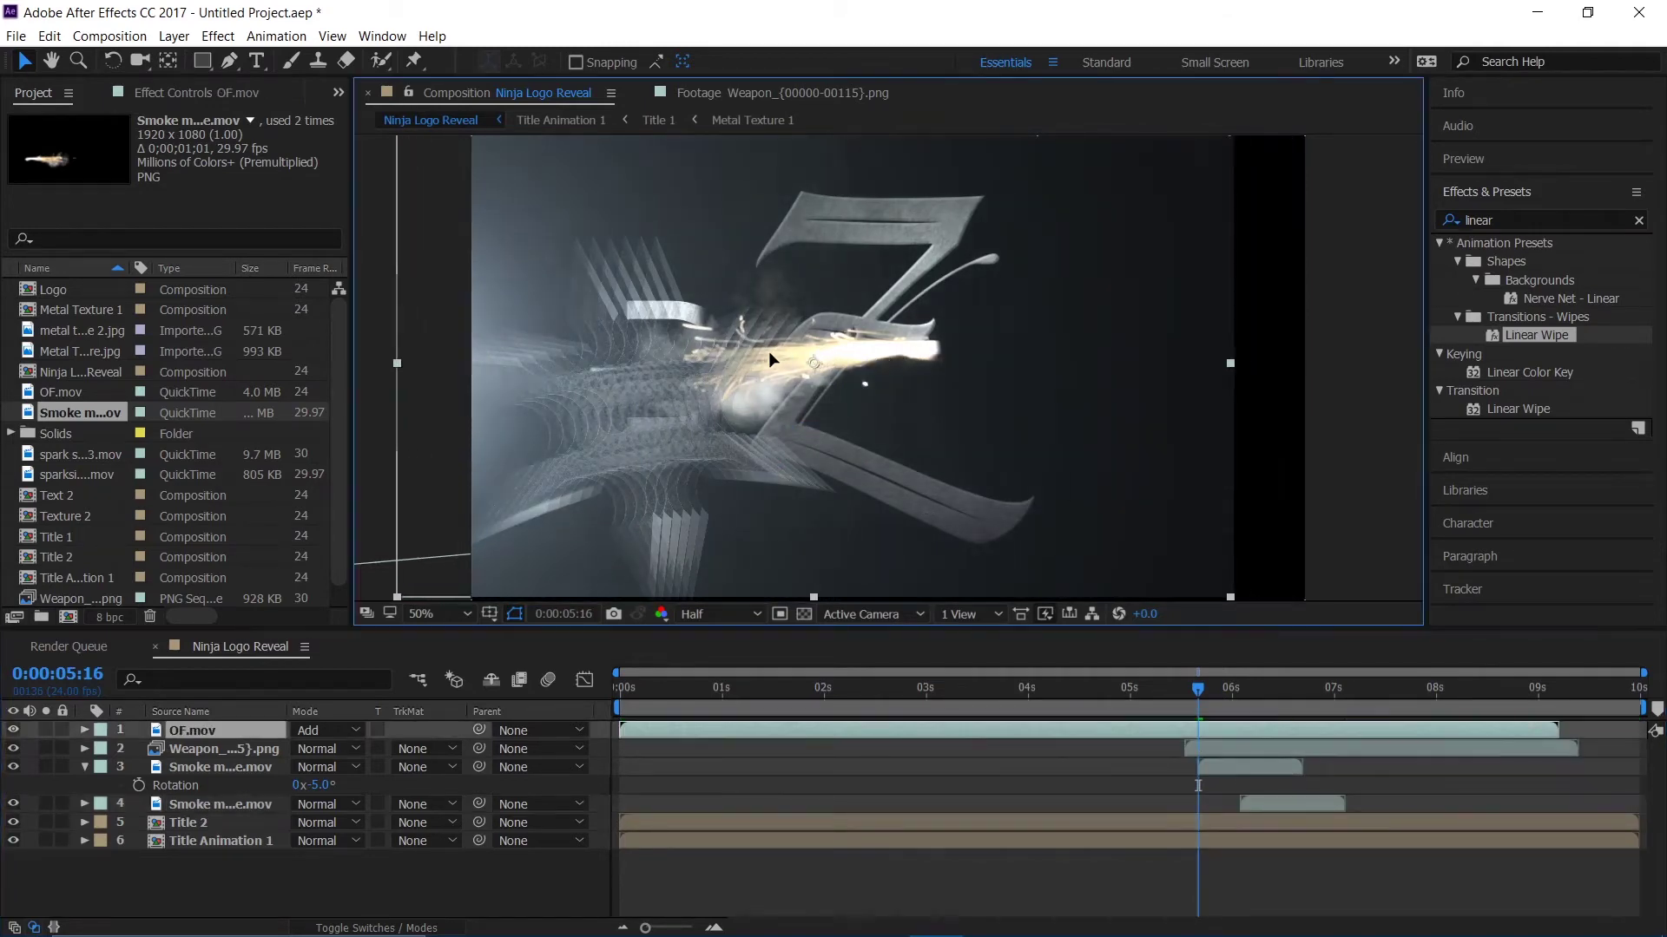
key("ctrl+z")
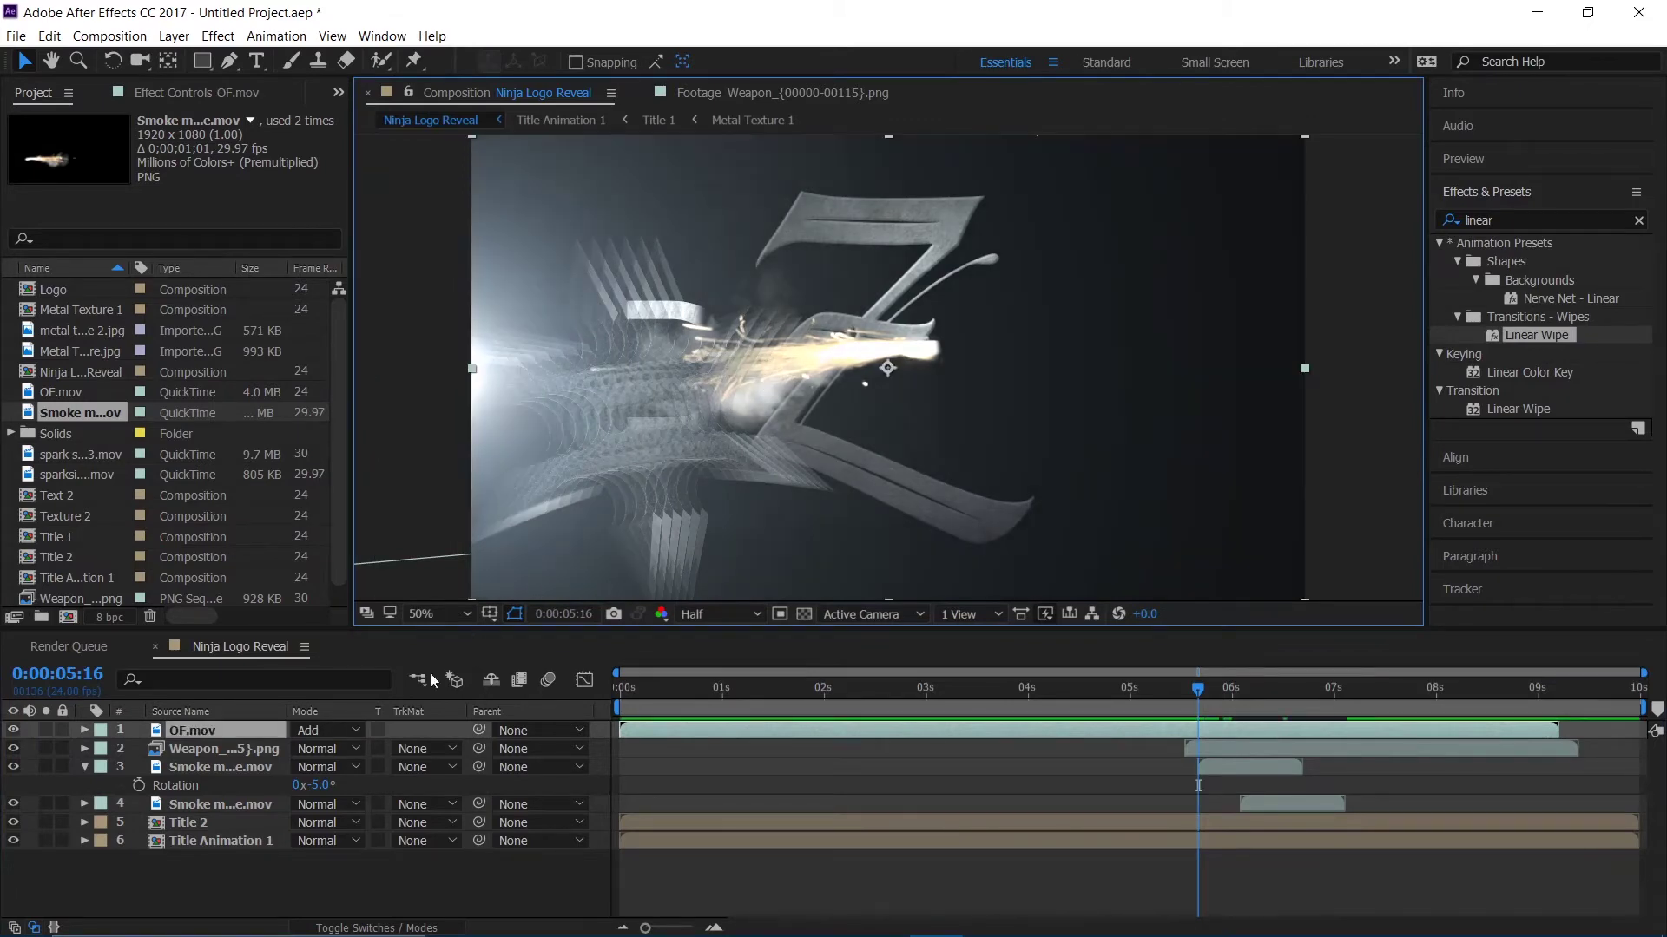
left_click(222, 767)
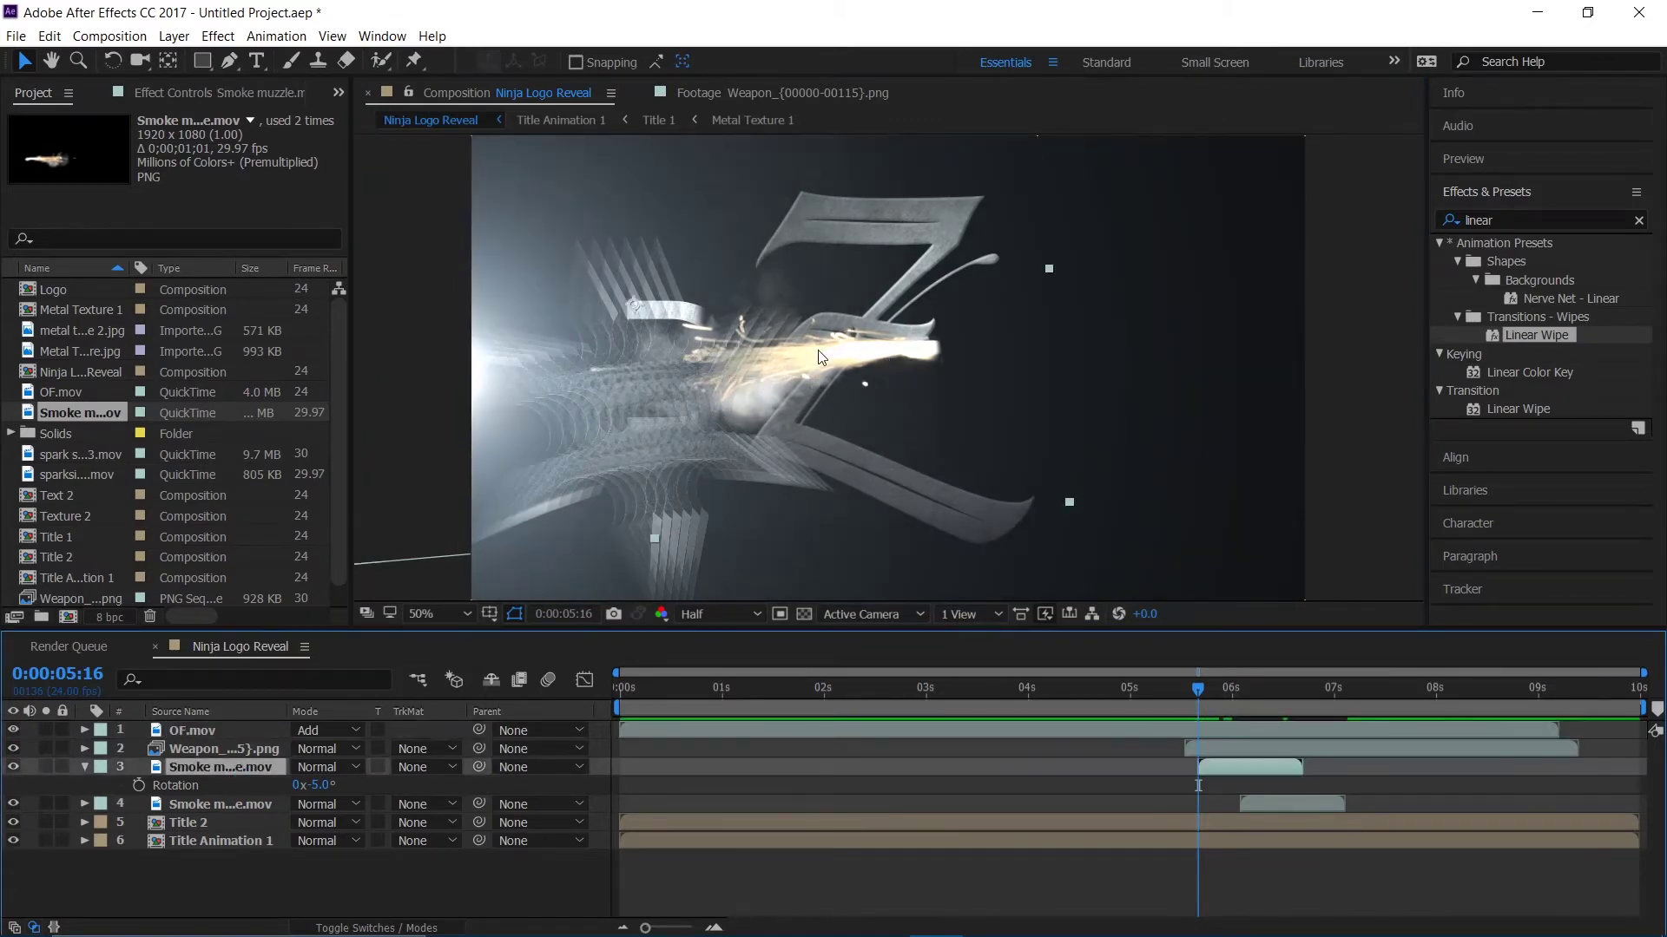
left_click_drag(820, 357, 719, 373)
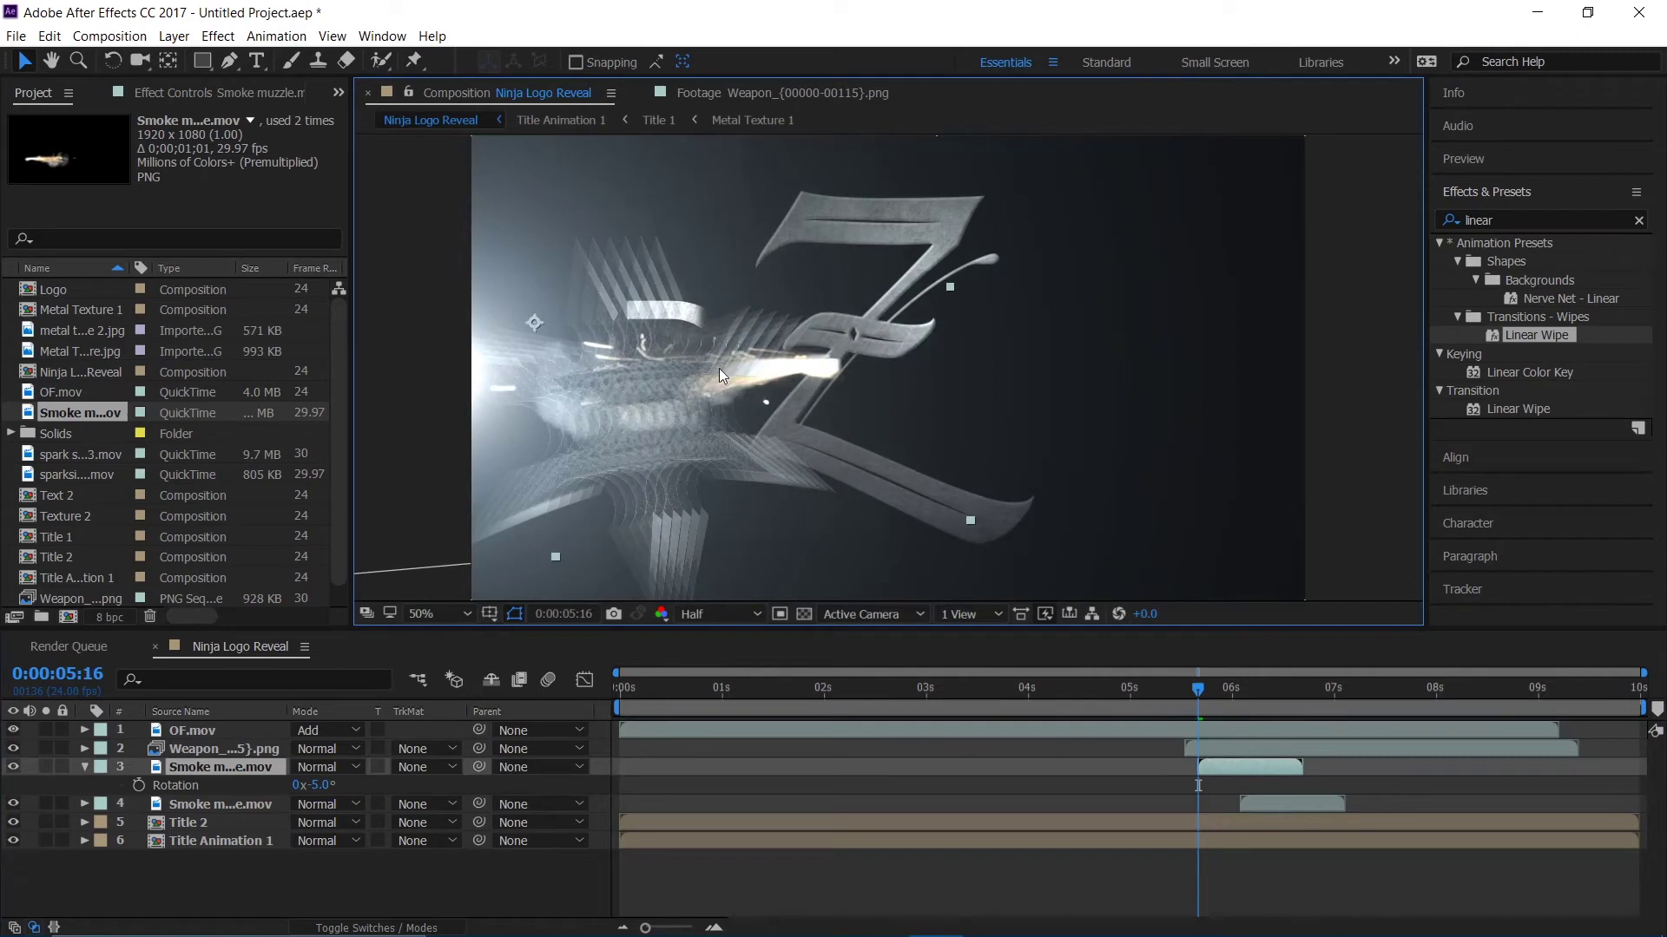
- Retime the lower smoke clip against the playback so that it starts at 0:00:06:11
left_click_drag(1259, 799, 1240, 810)
key("space")
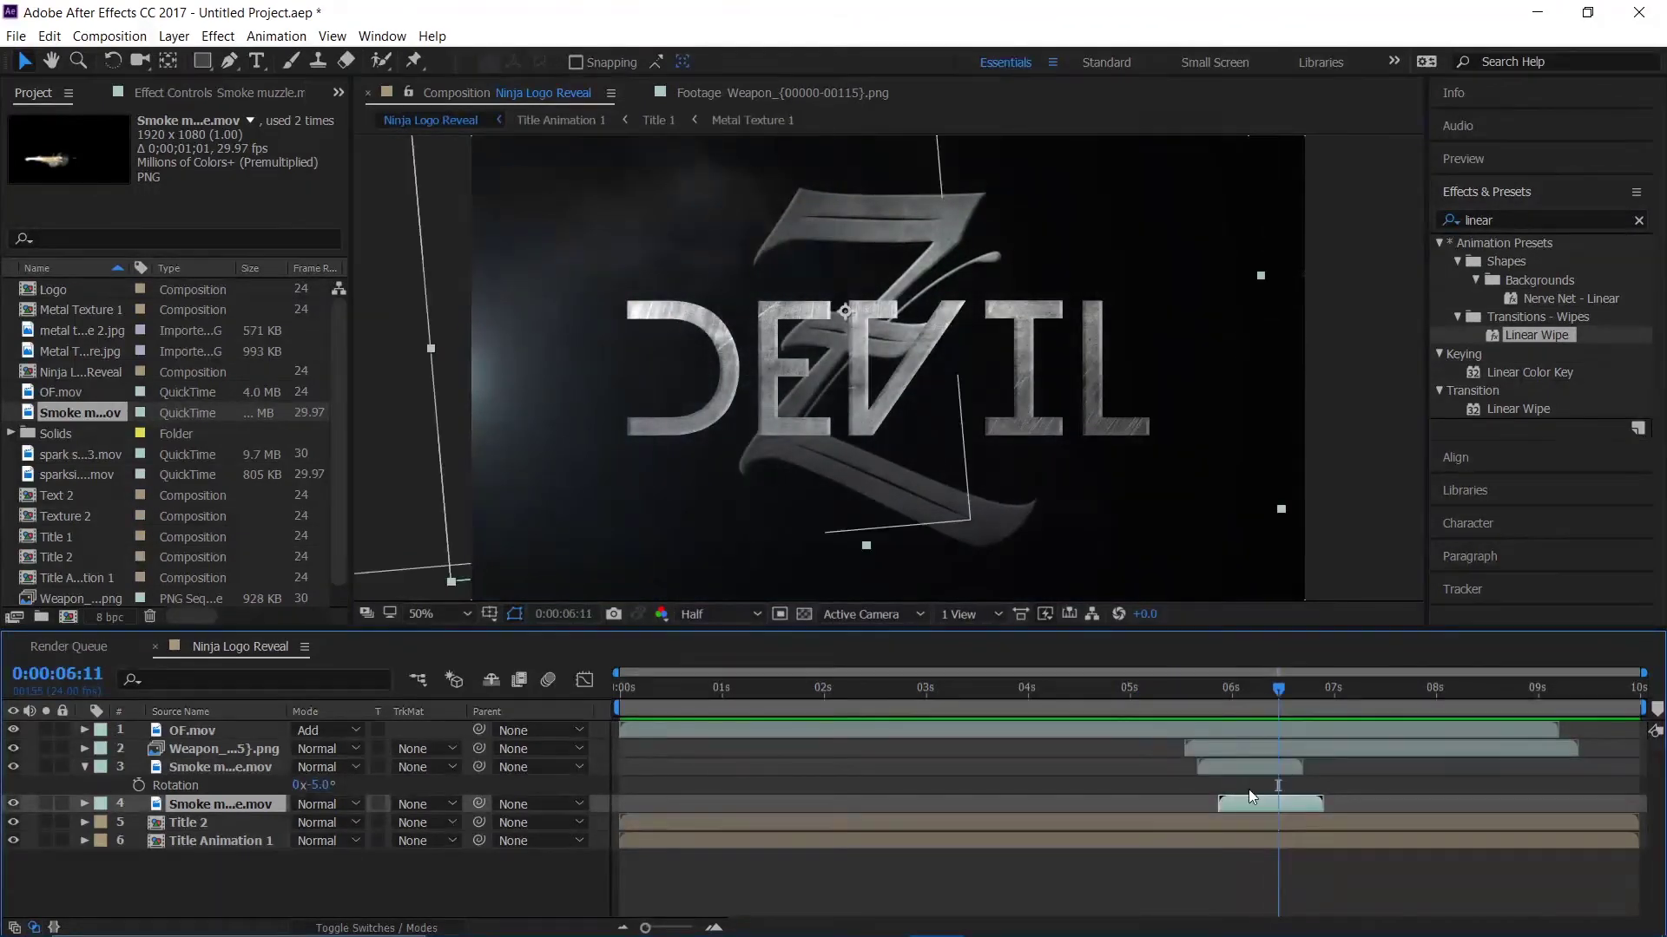
left_click_drag(1252, 800, 1309, 800)
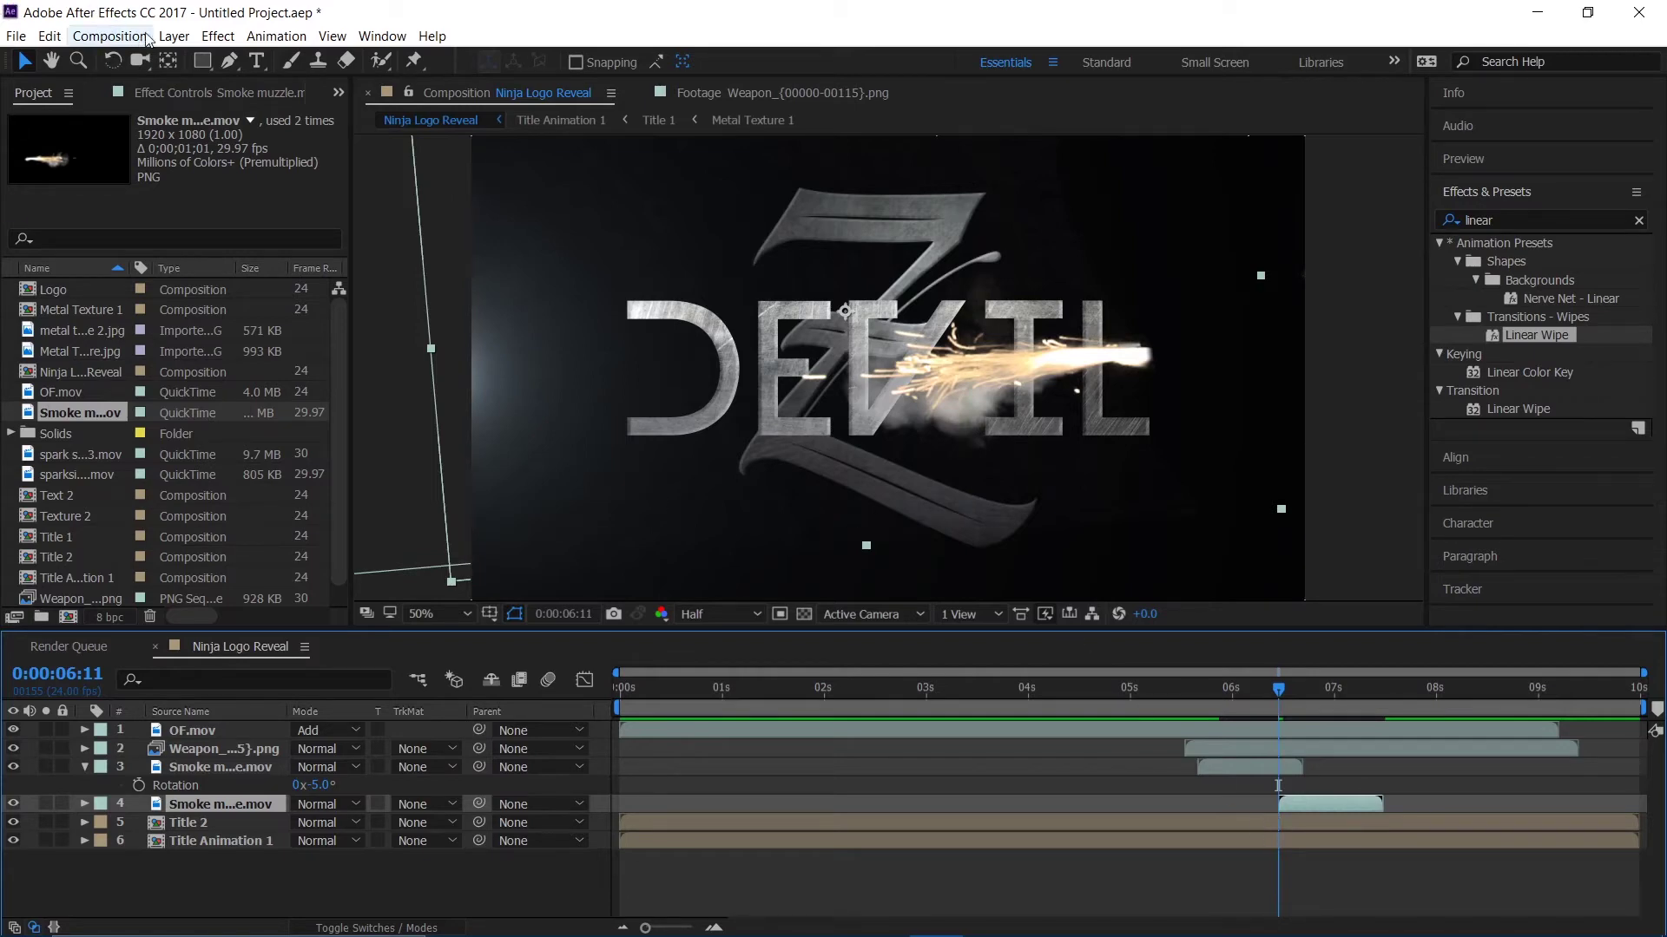
- Flip the lower smoke layer horizontally and move it over the last letters of the DEVIL title
left_click(174, 35)
mouse_move(386, 256)
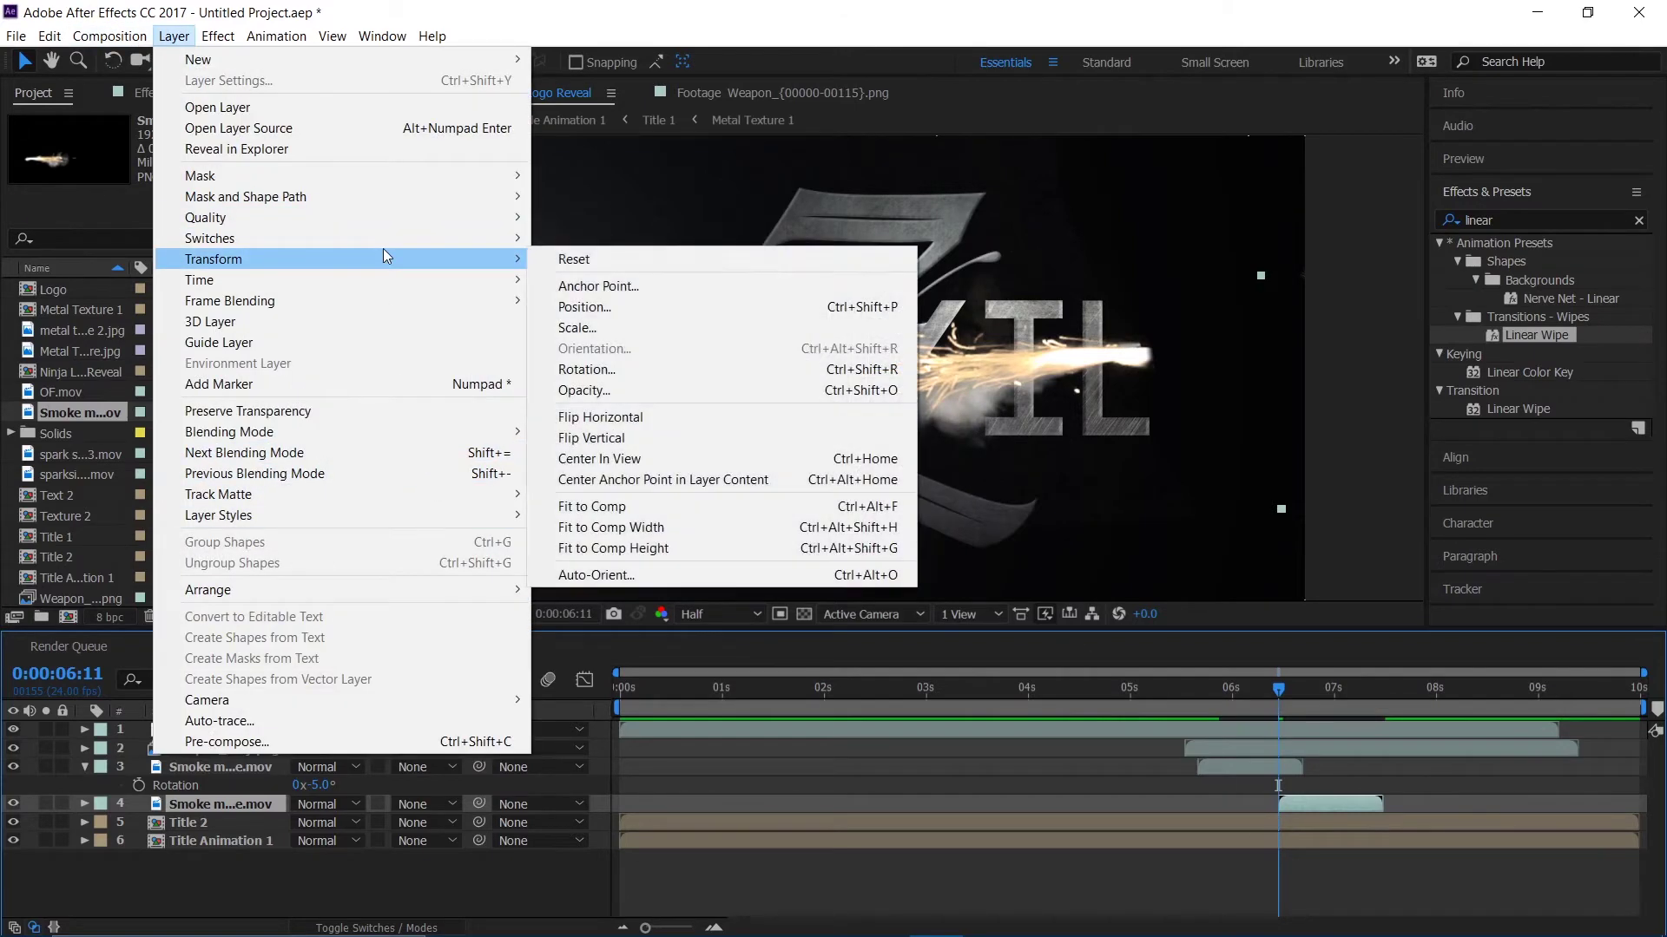
left_click(649, 416)
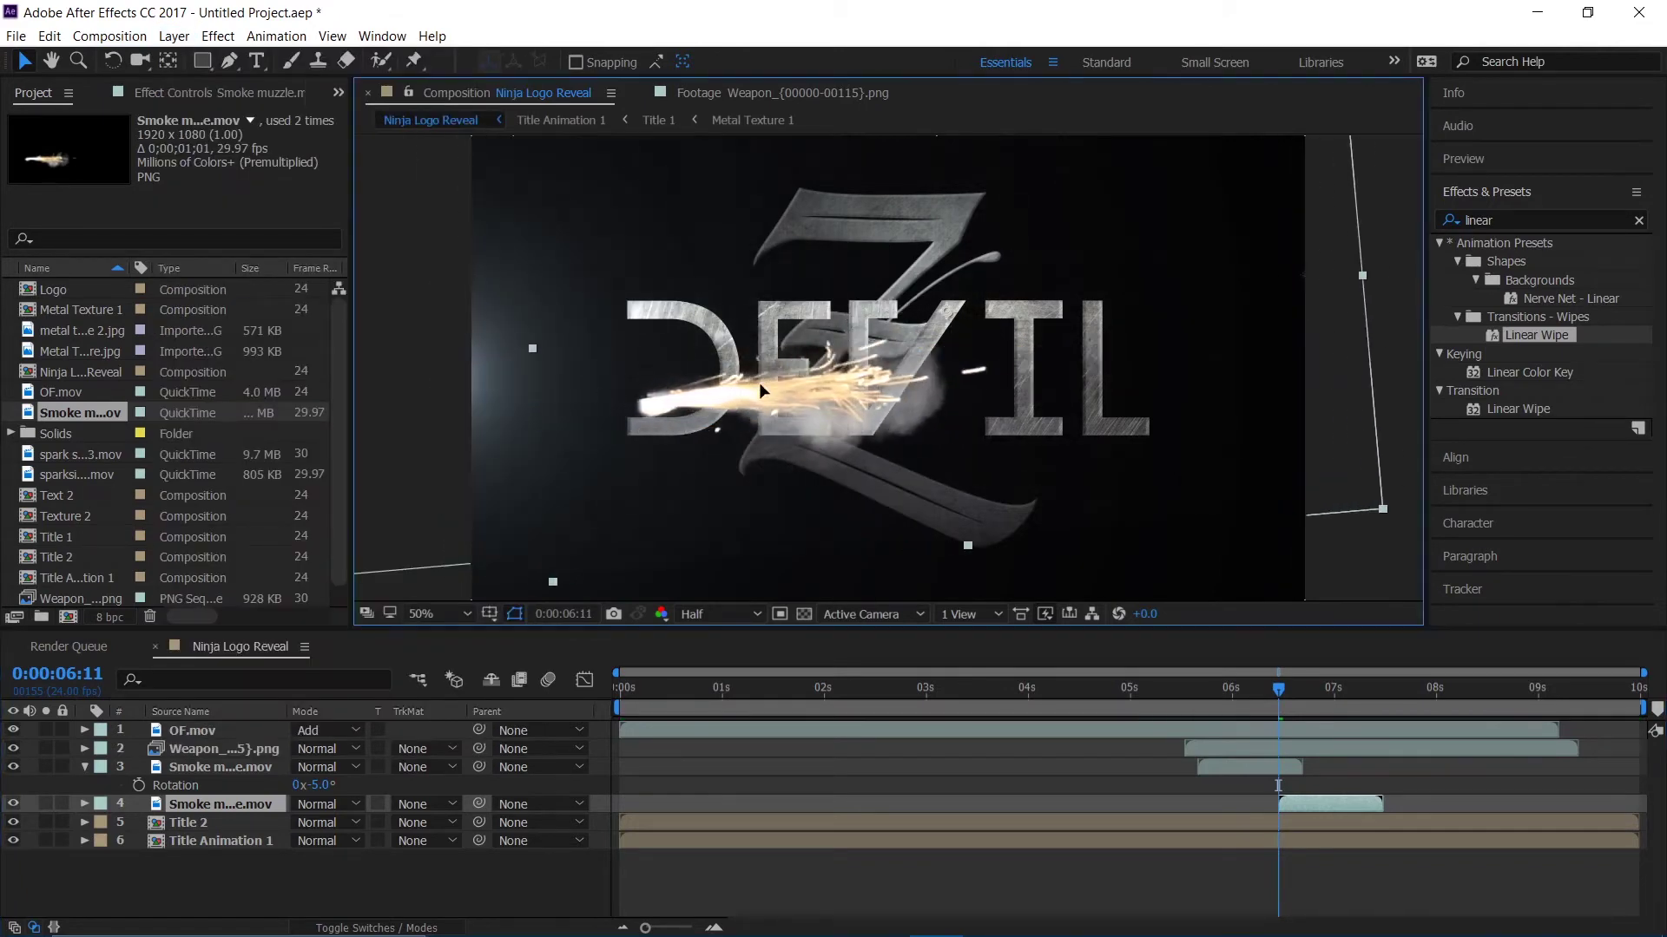
left_click_drag(761, 390, 969, 358)
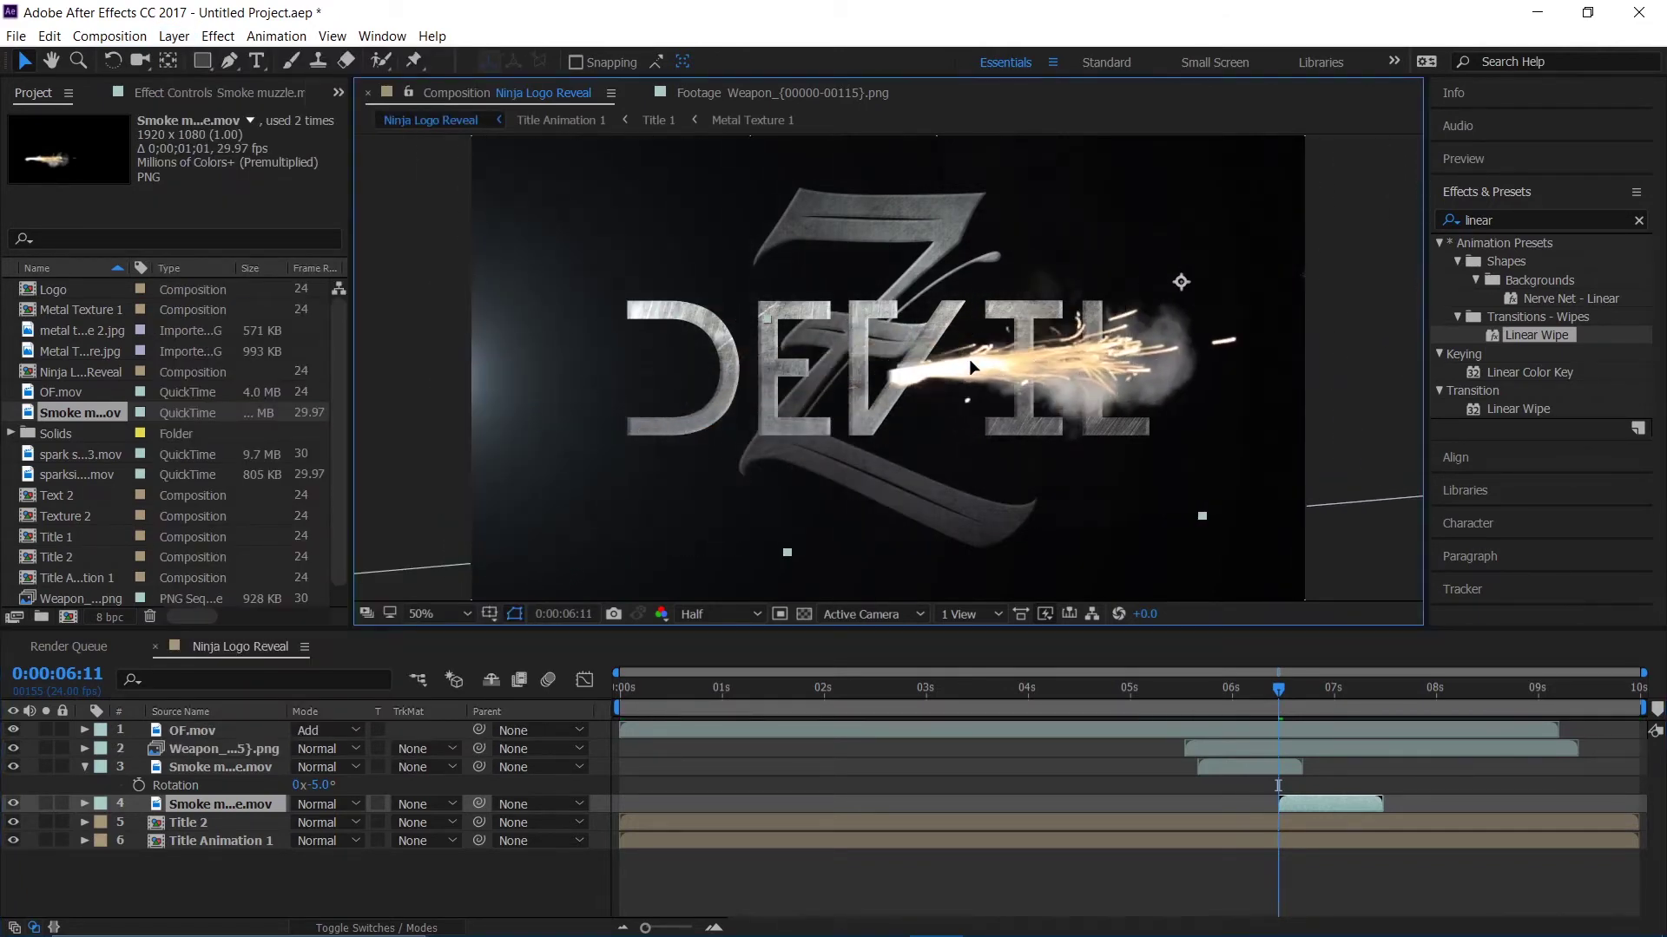
- Move the flipped smoke clip earlier to start at about 0:00:05:17, previewing its timing with the ninja star
left_click_drag(1268, 702, 1286, 741)
left_click_drag(1316, 801, 1247, 805)
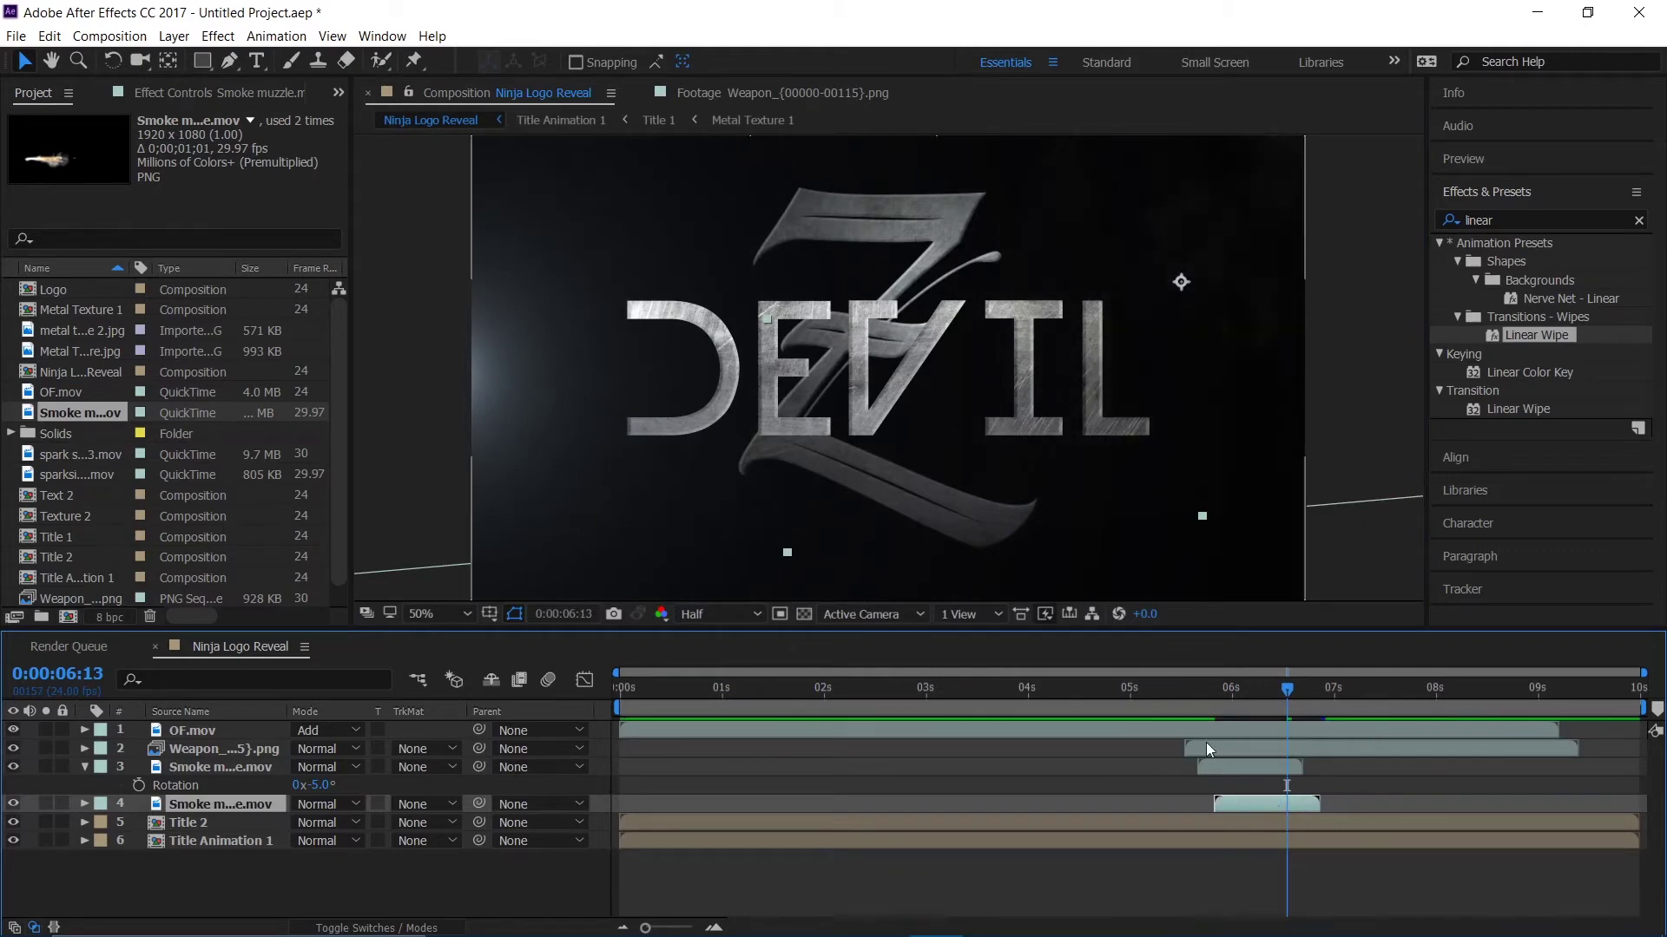
left_click_drag(1182, 693, 1150, 696)
key("space")
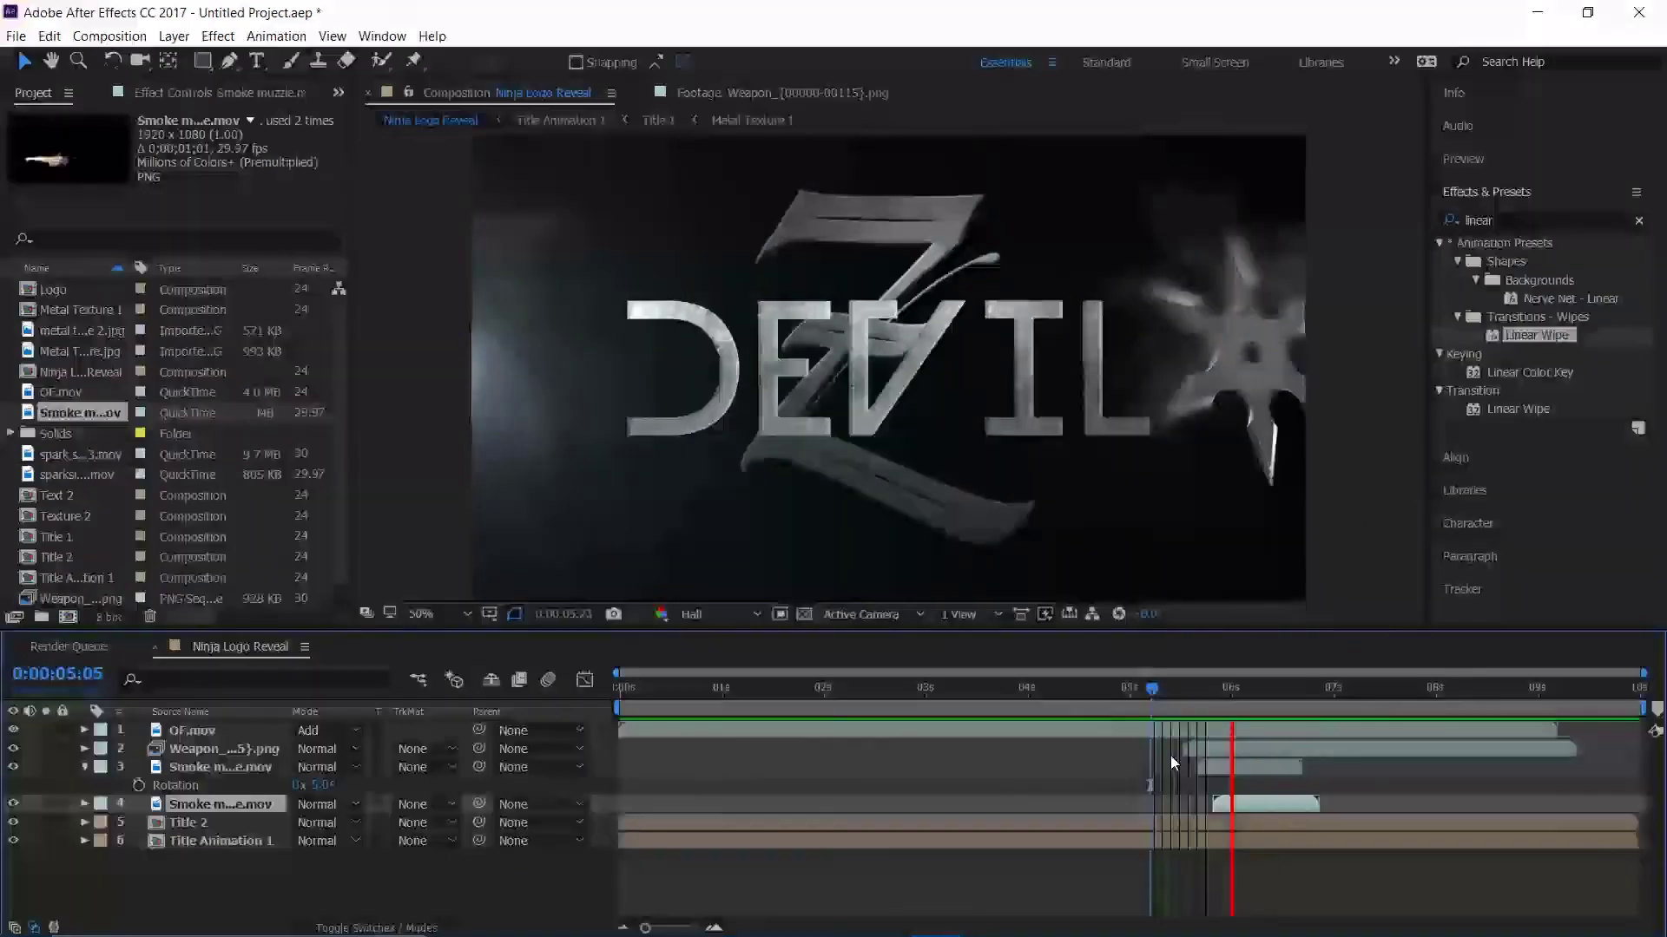
left_click(1138, 710)
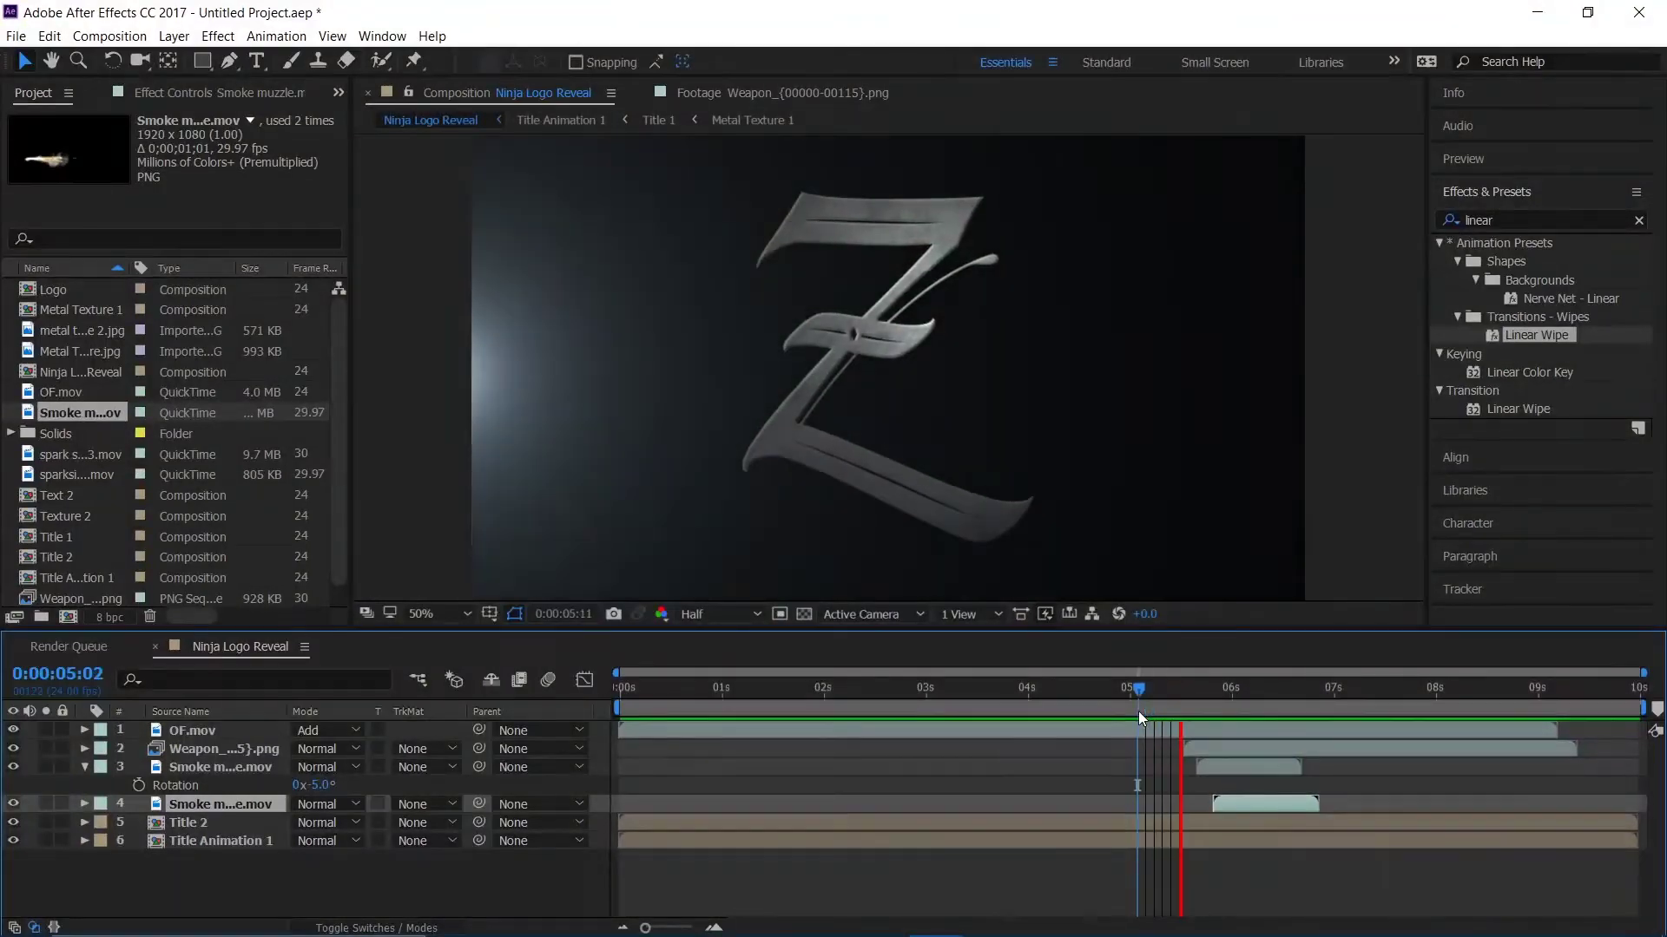
left_click_drag(1238, 795, 1226, 801)
left_click(1185, 693)
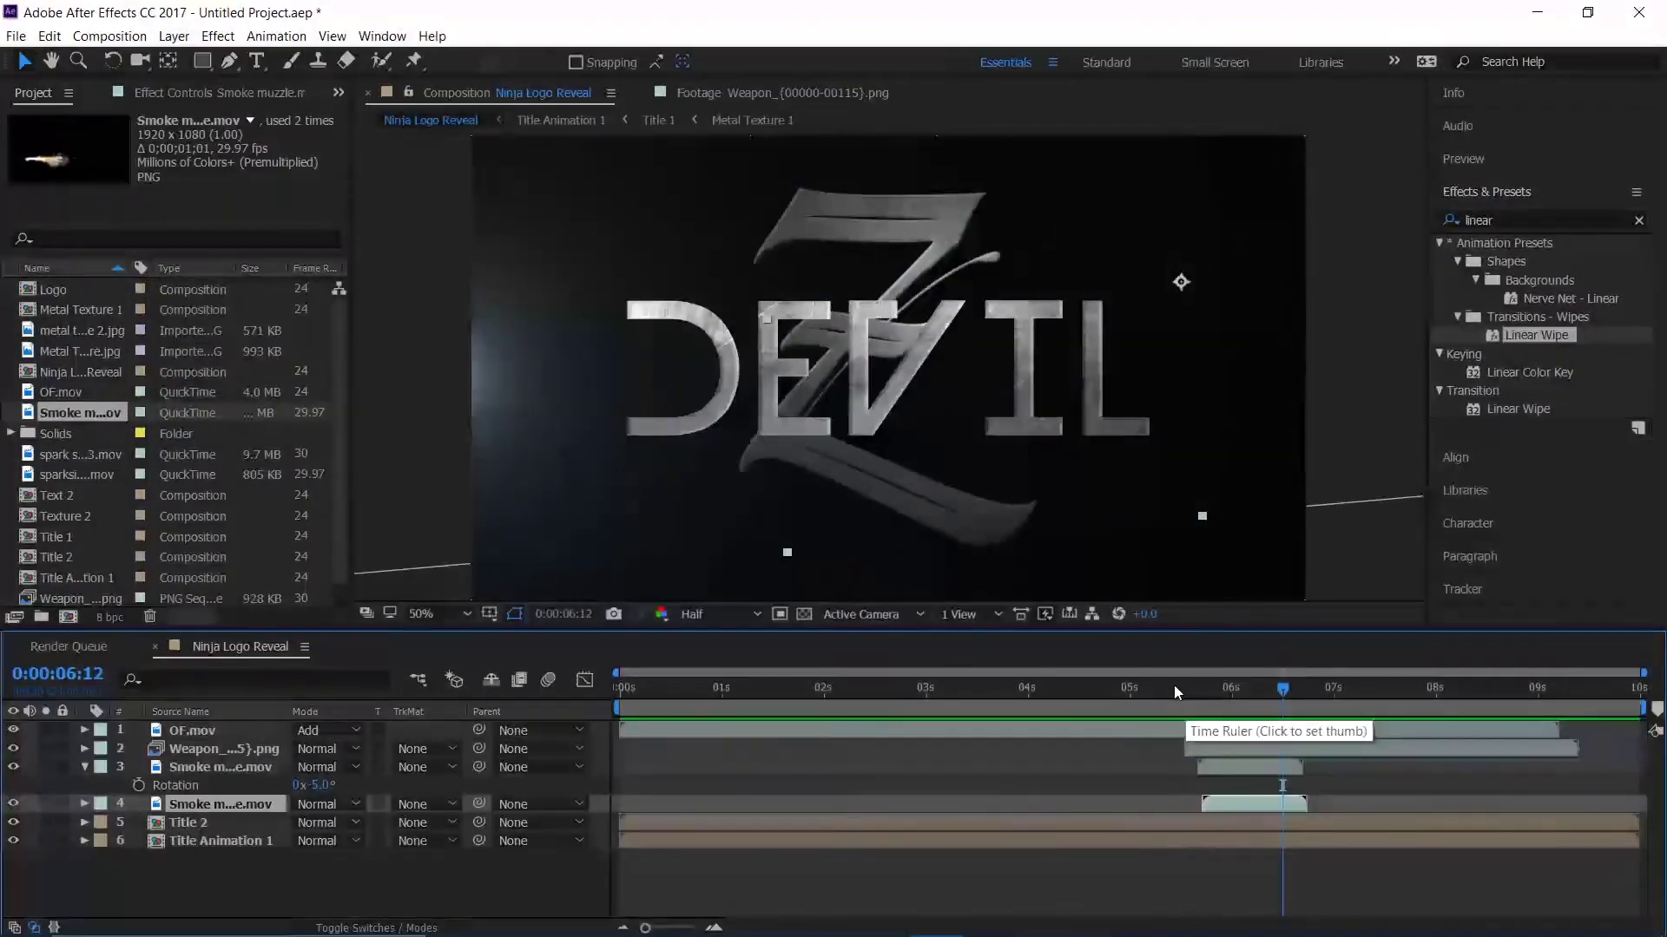
left_click(1173, 692)
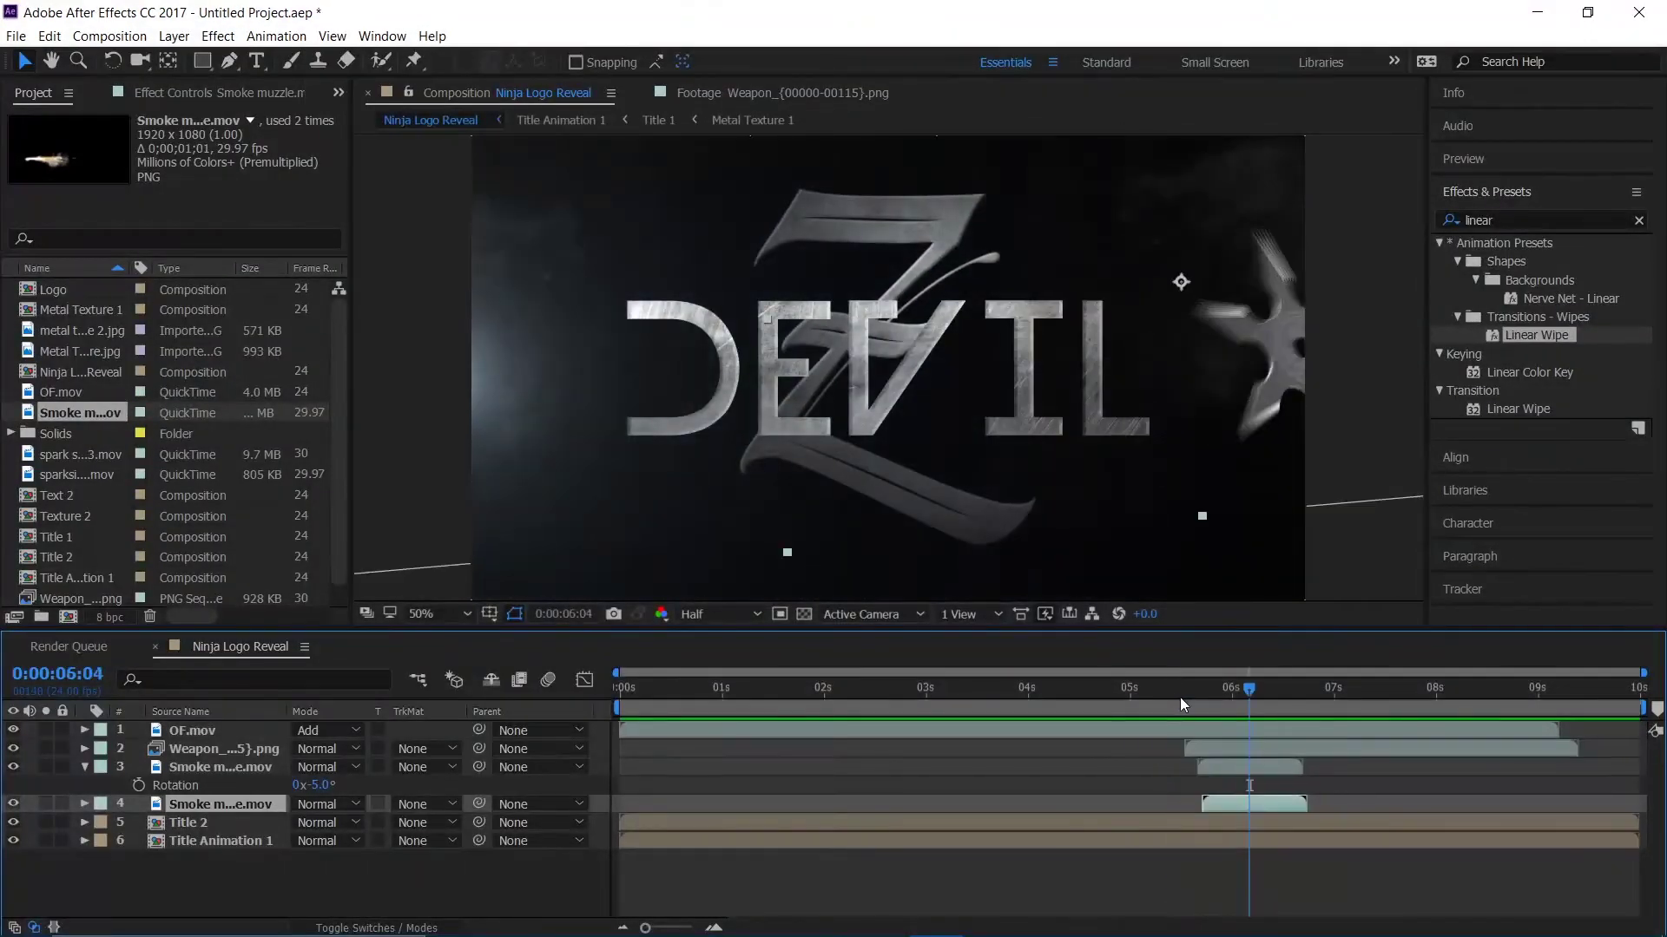
left_click(1239, 767)
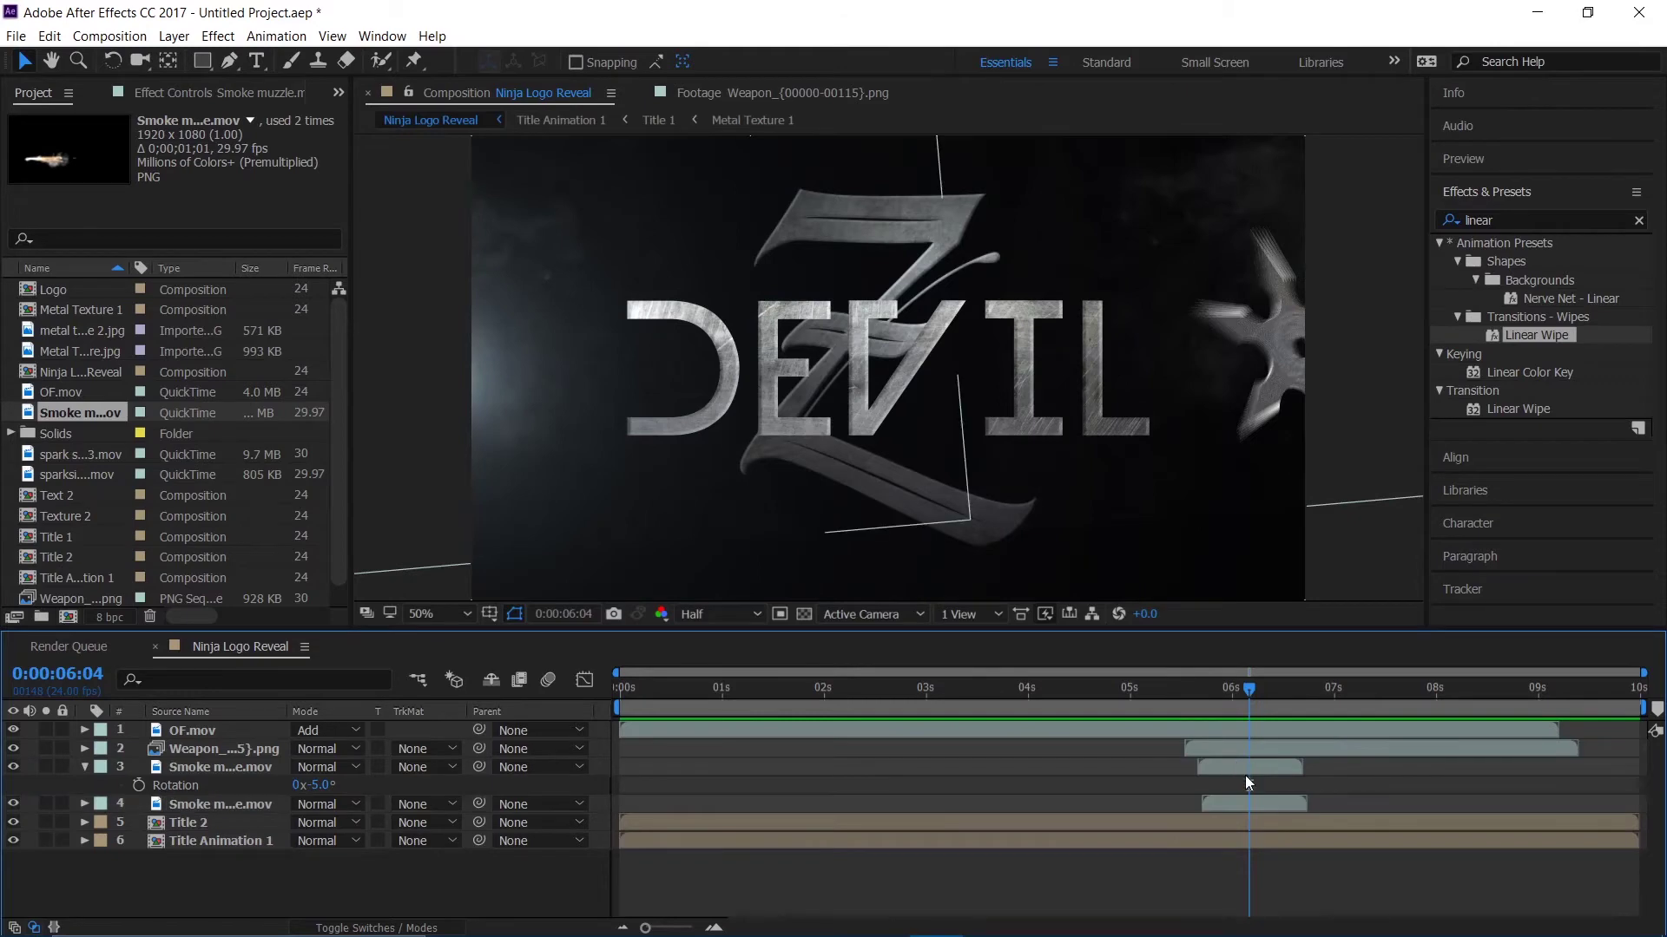
- Move the upper smoke layer right over the first letters of the DEVIL title and preview it with the ninja star
left_click(254, 769)
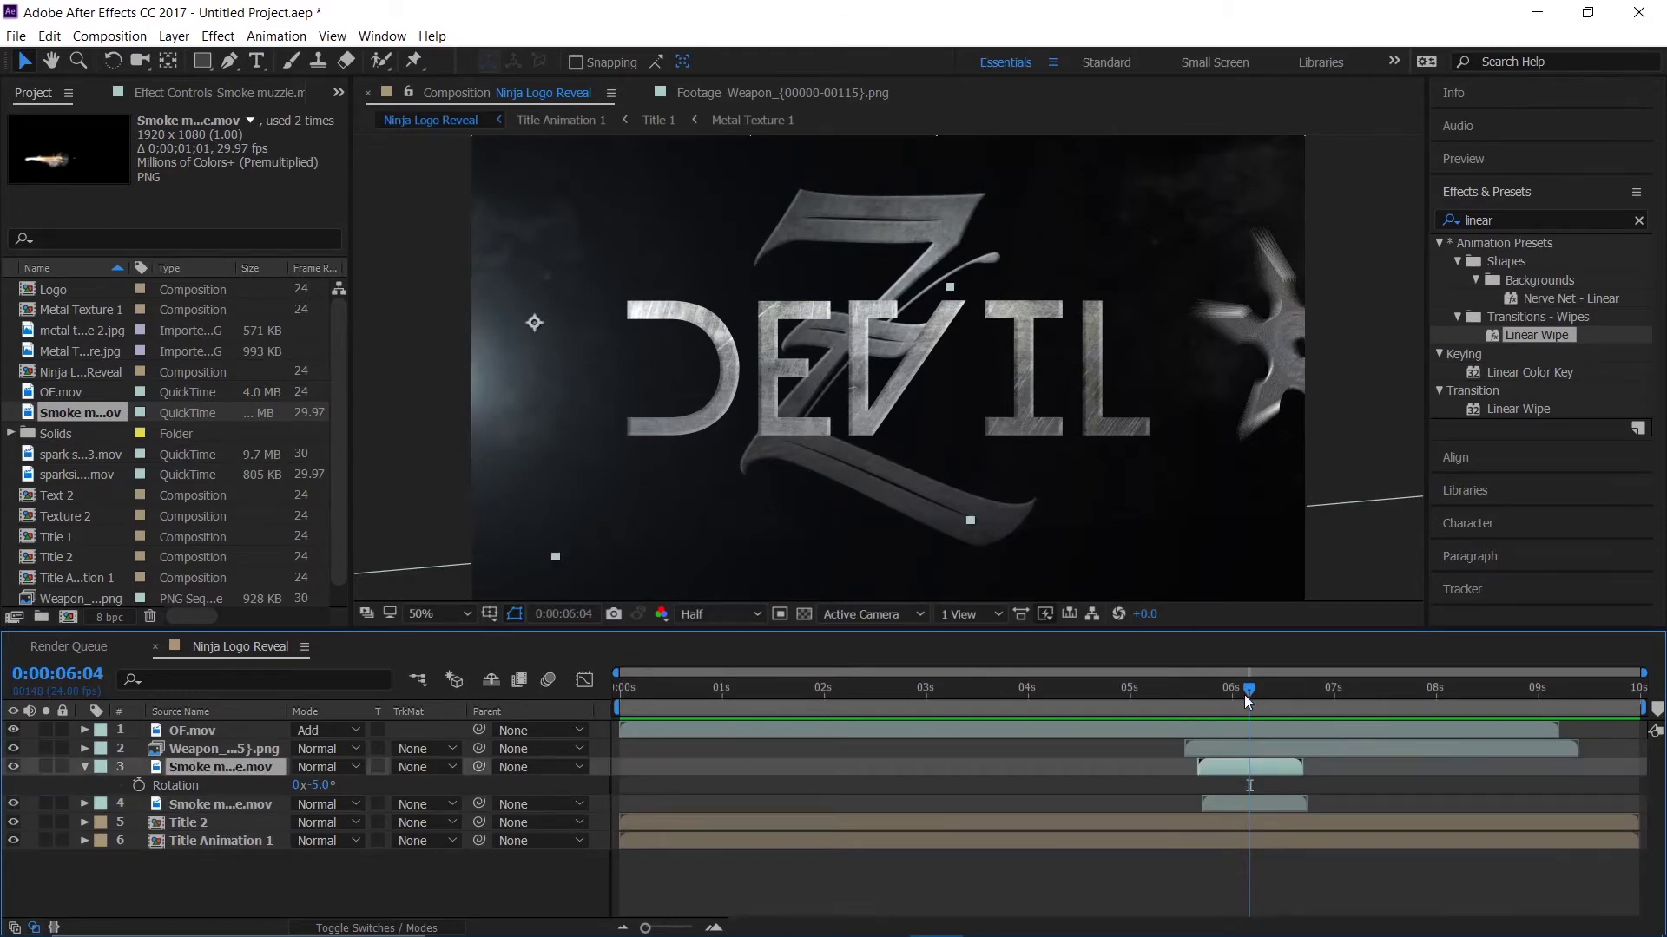
left_click_drag(571, 255, 791, 299)
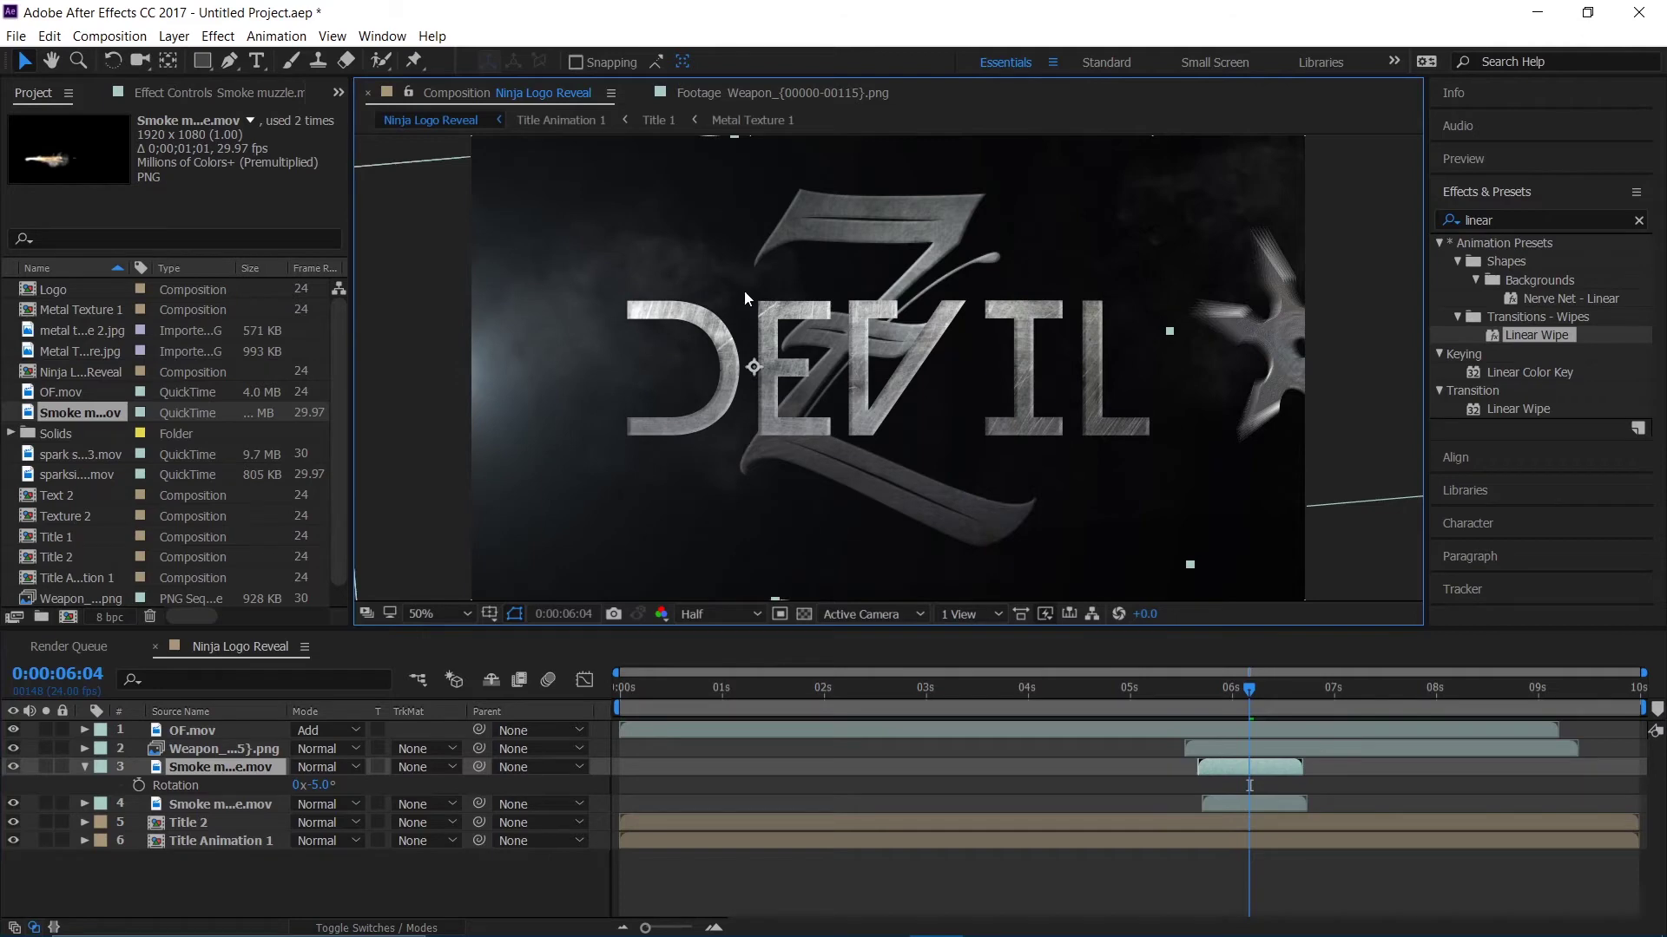
left_click(1109, 705)
key("space")
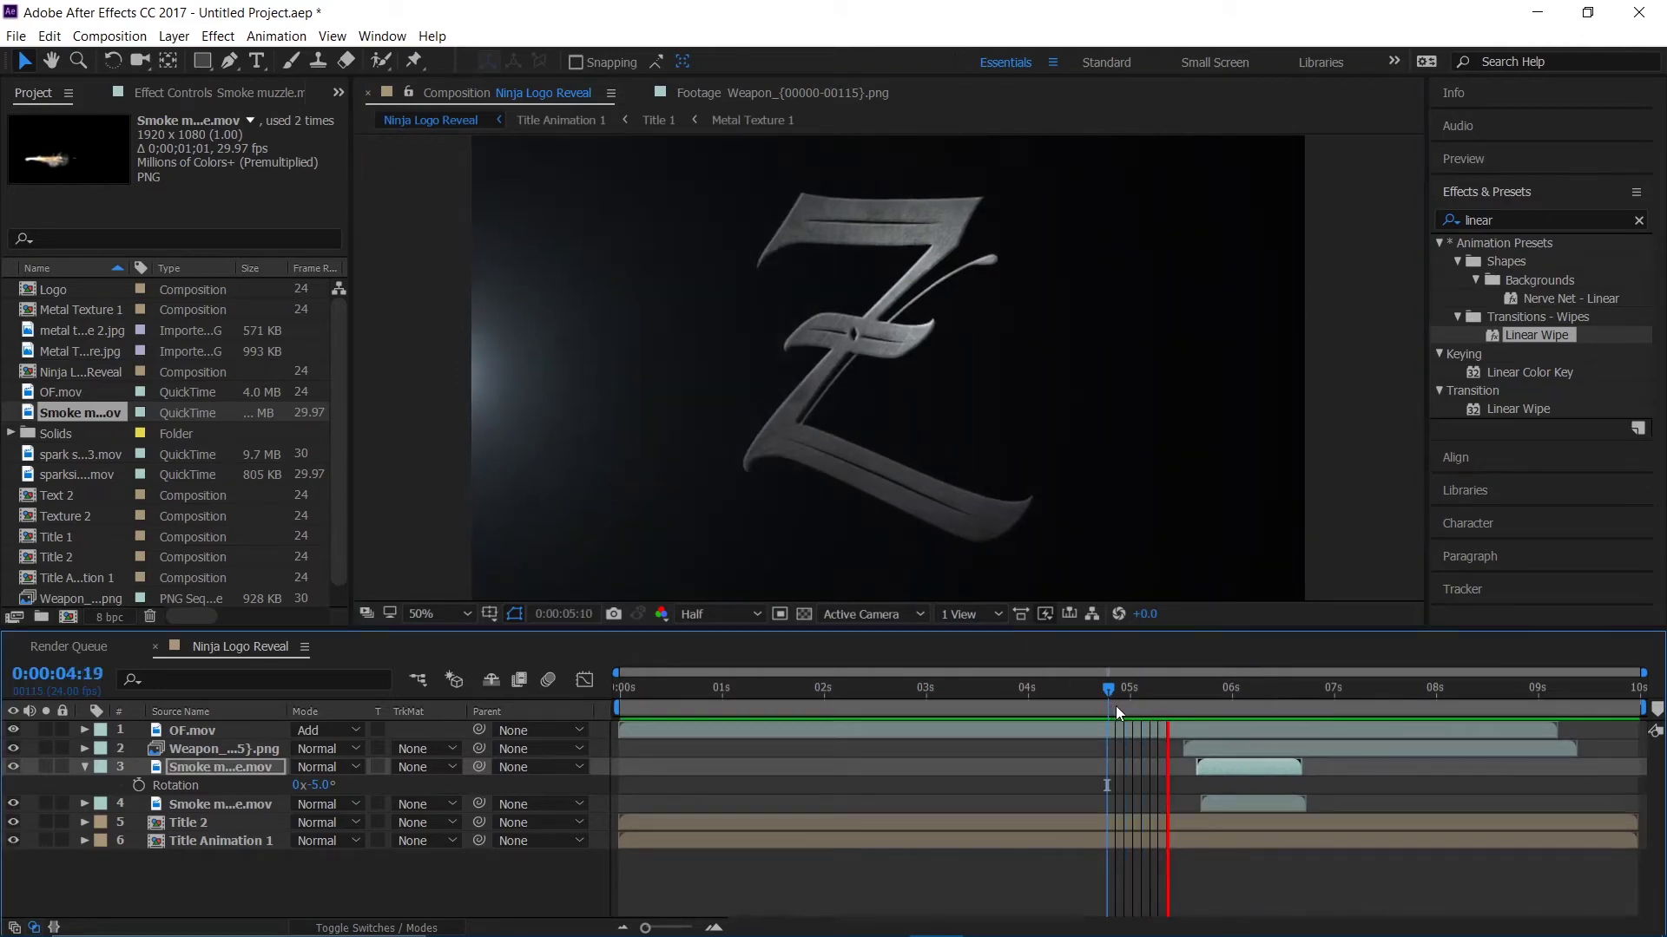
key("space")
left_click_drag(1131, 705, 1118, 704)
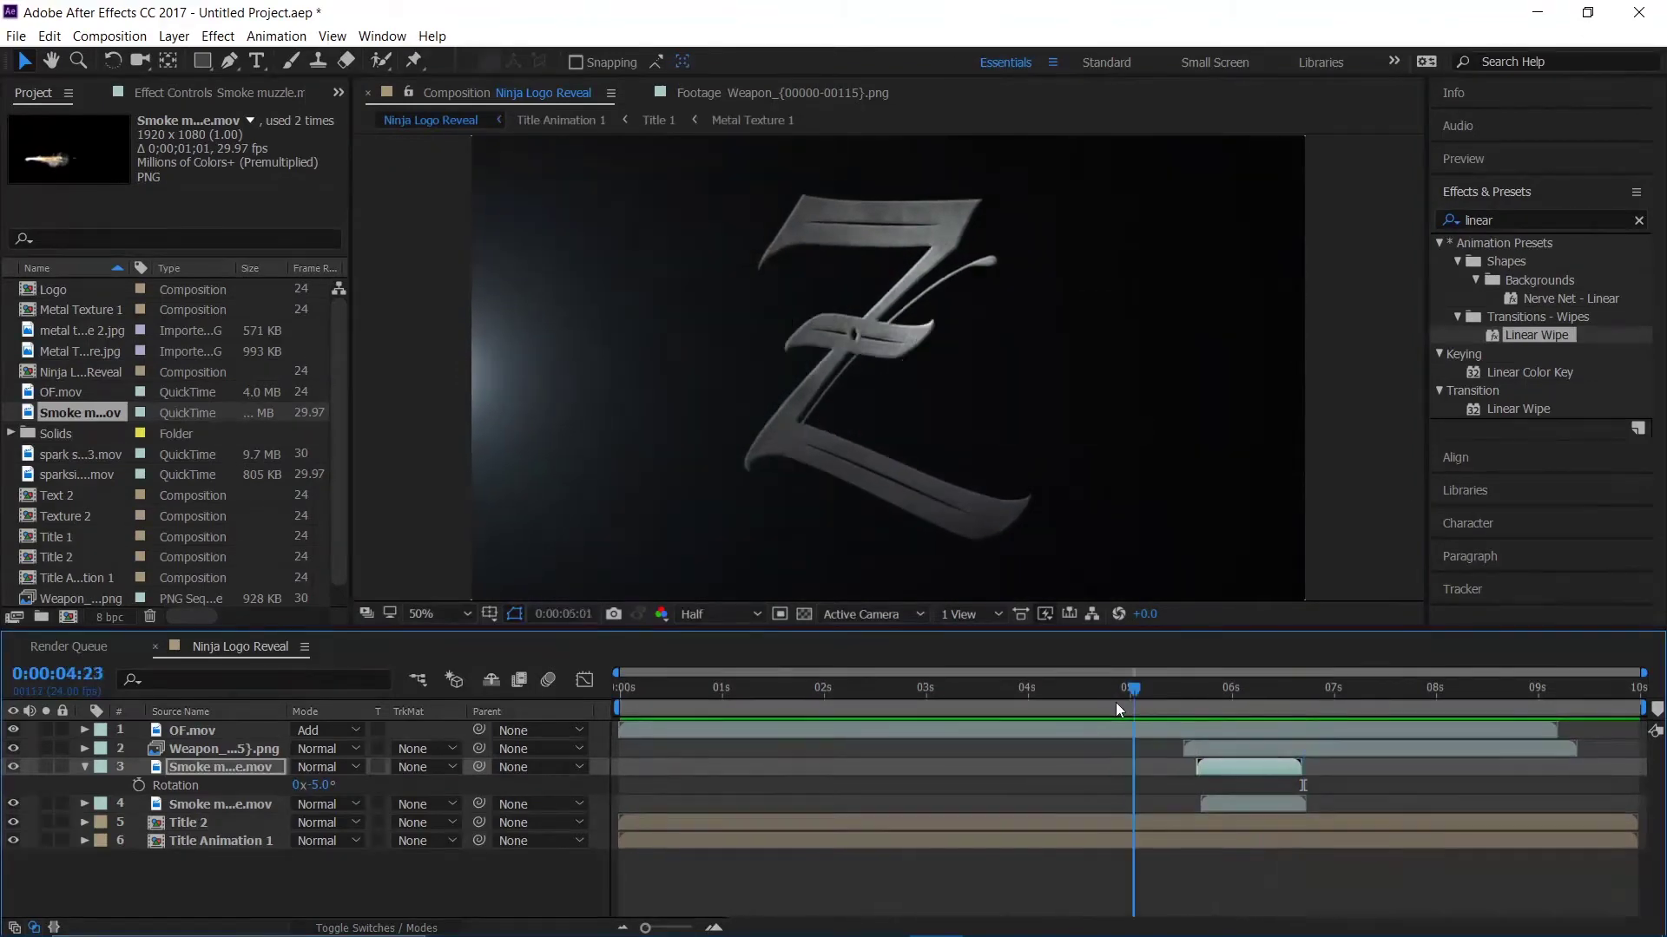
key("space")
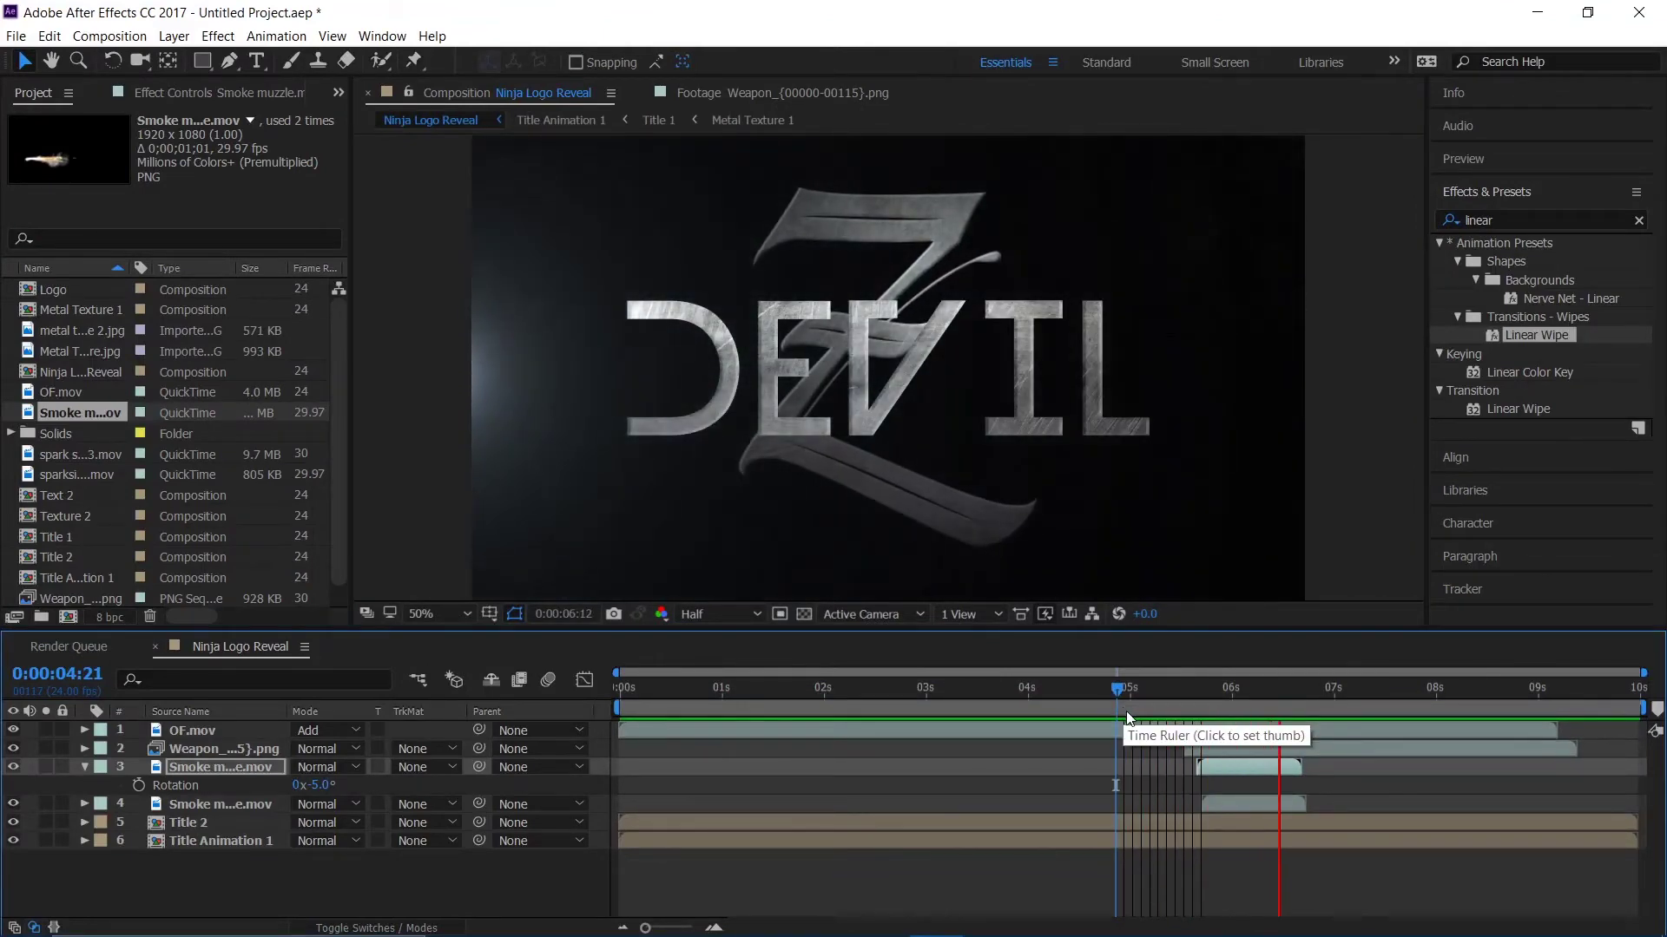
key("space")
- Examine the upper smoke's direction and timing against the ninja star around 0:00:05:16
mouse_move(1203, 703)
left_mouse_down()
mouse_move(1215, 725)
mouse_move(1196, 728)
left_mouse_up()
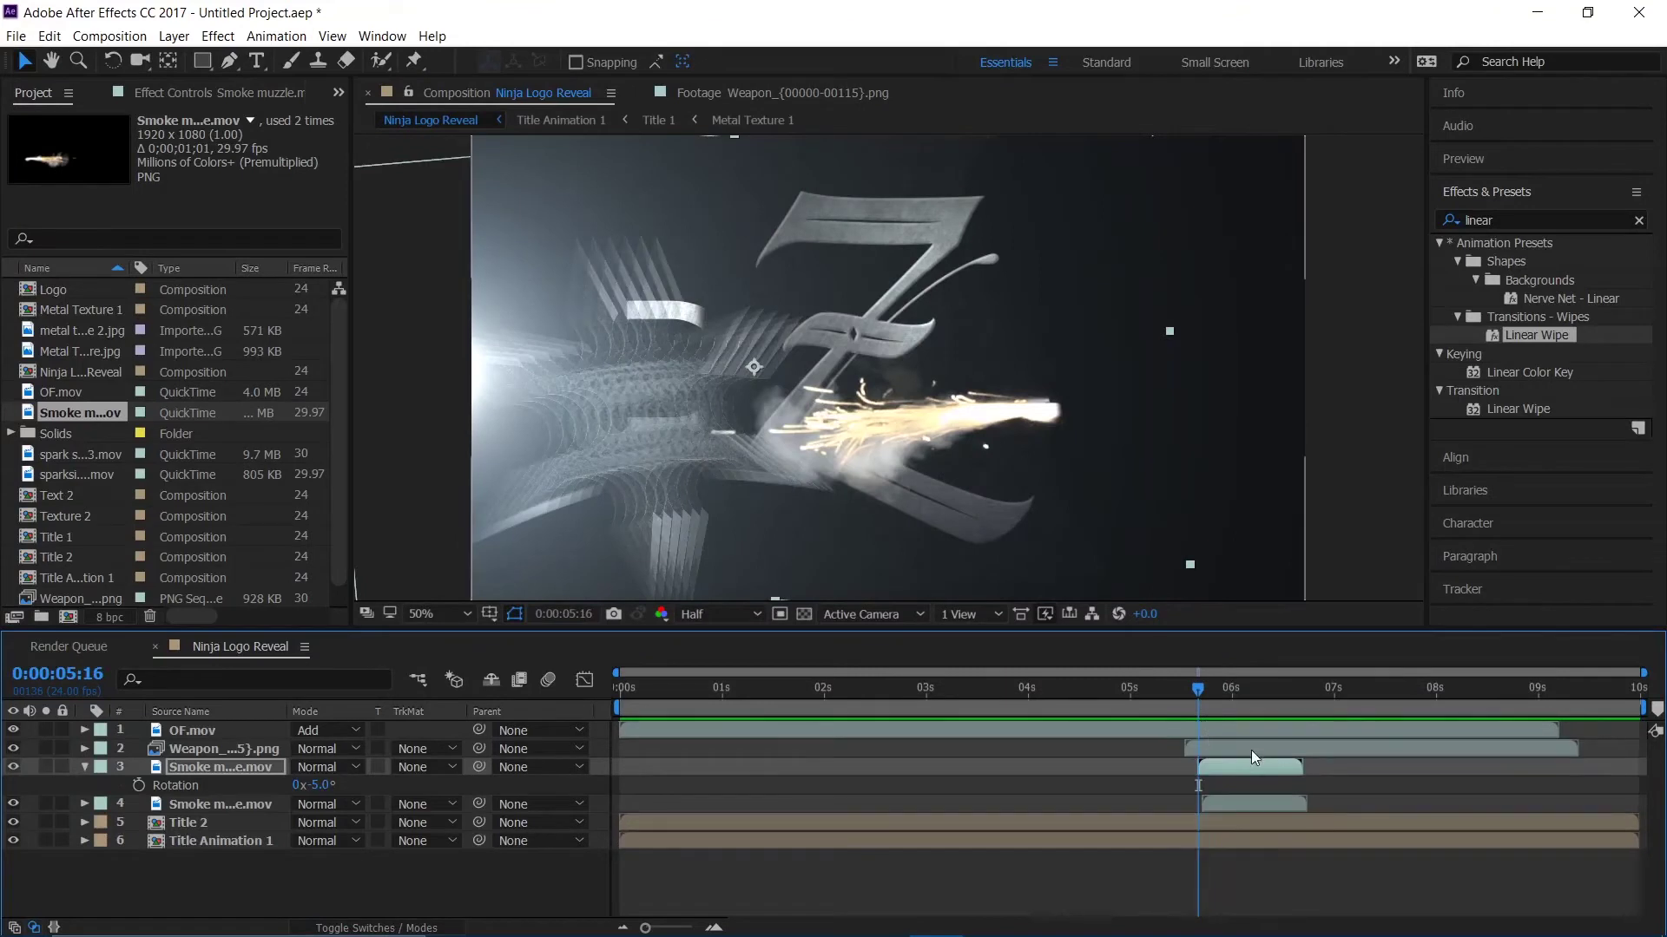
left_click_drag(1269, 804, 1242, 772)
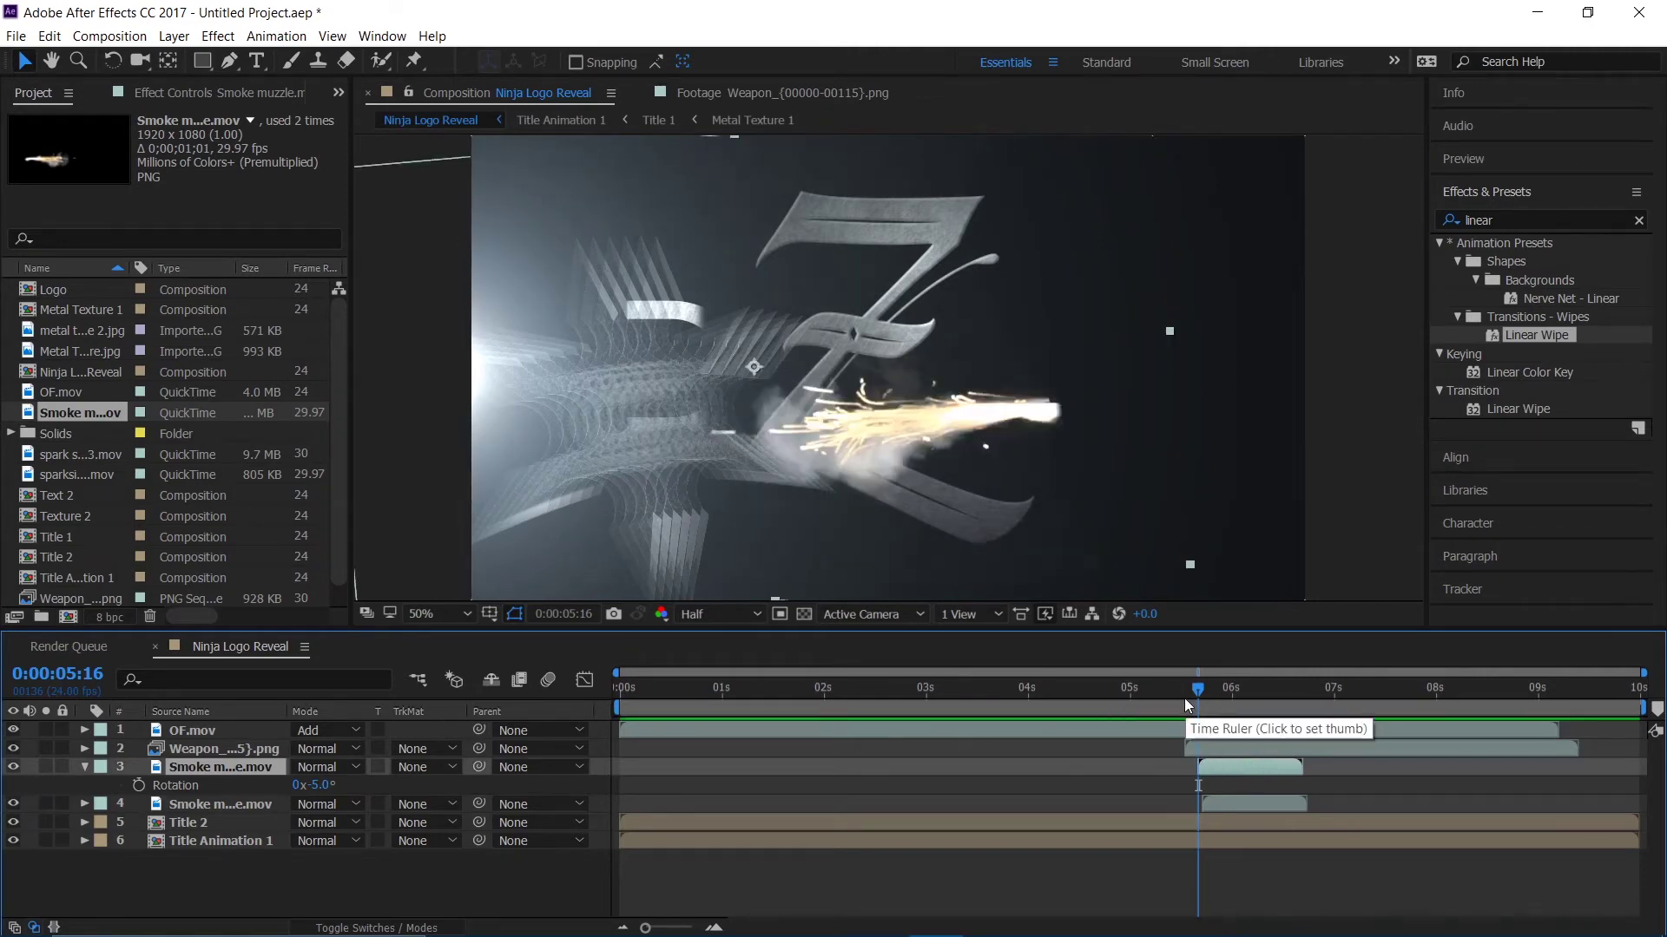
left_click_drag(1184, 698, 1170, 700)
key("space")
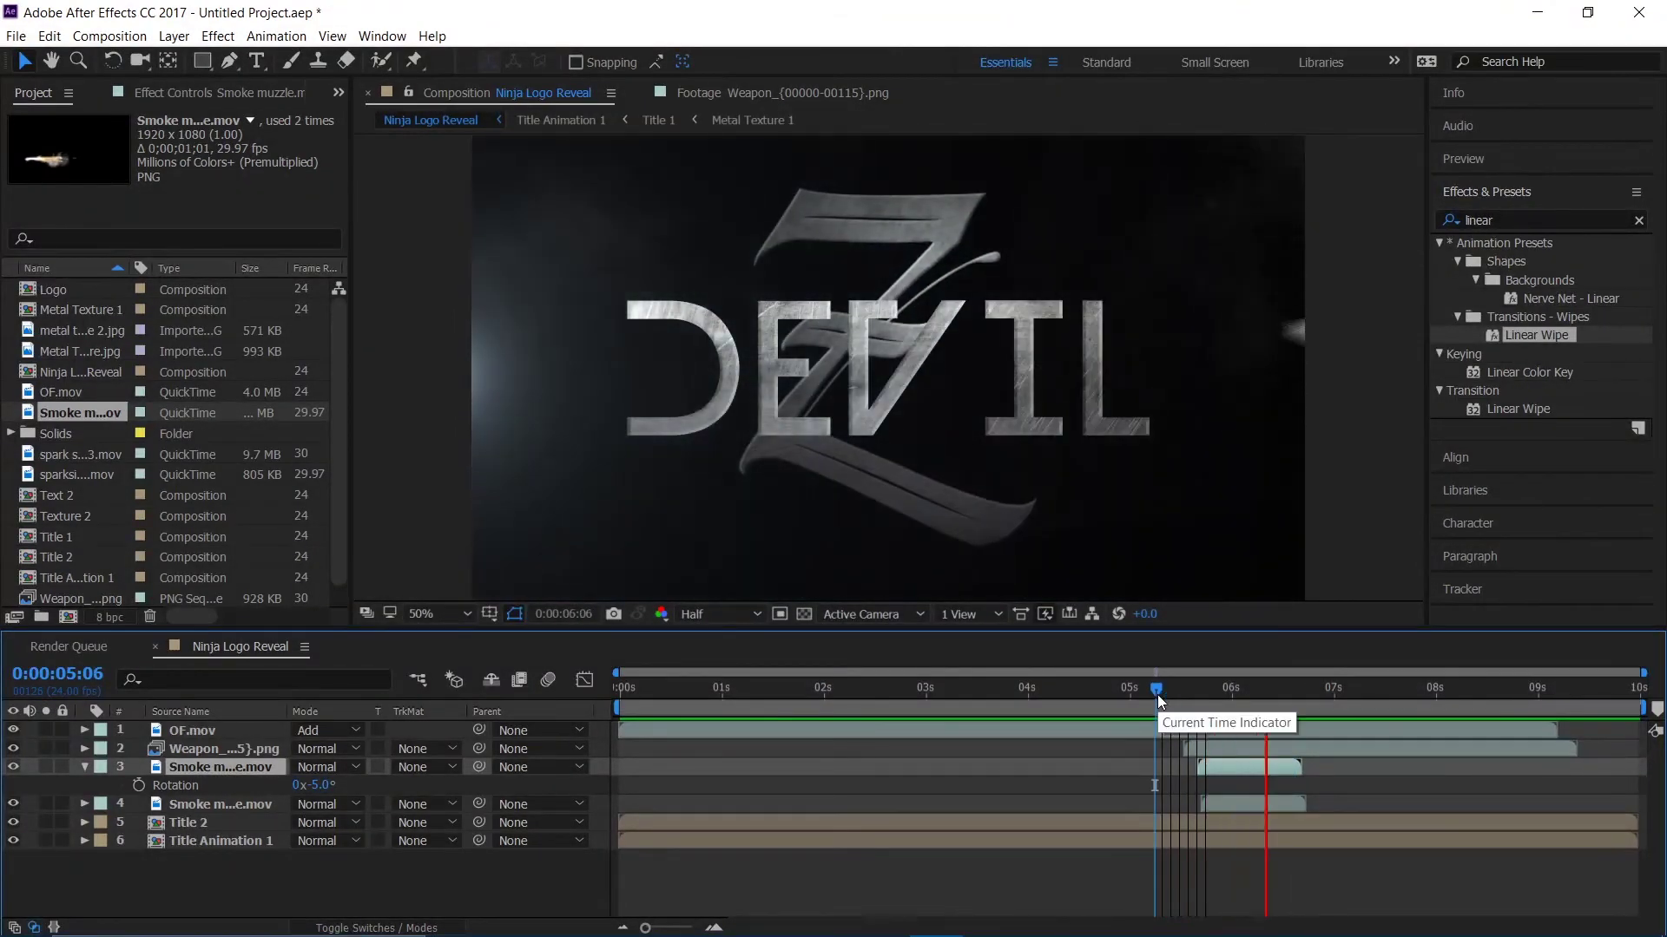
left_click_drag(1195, 695, 1206, 752)
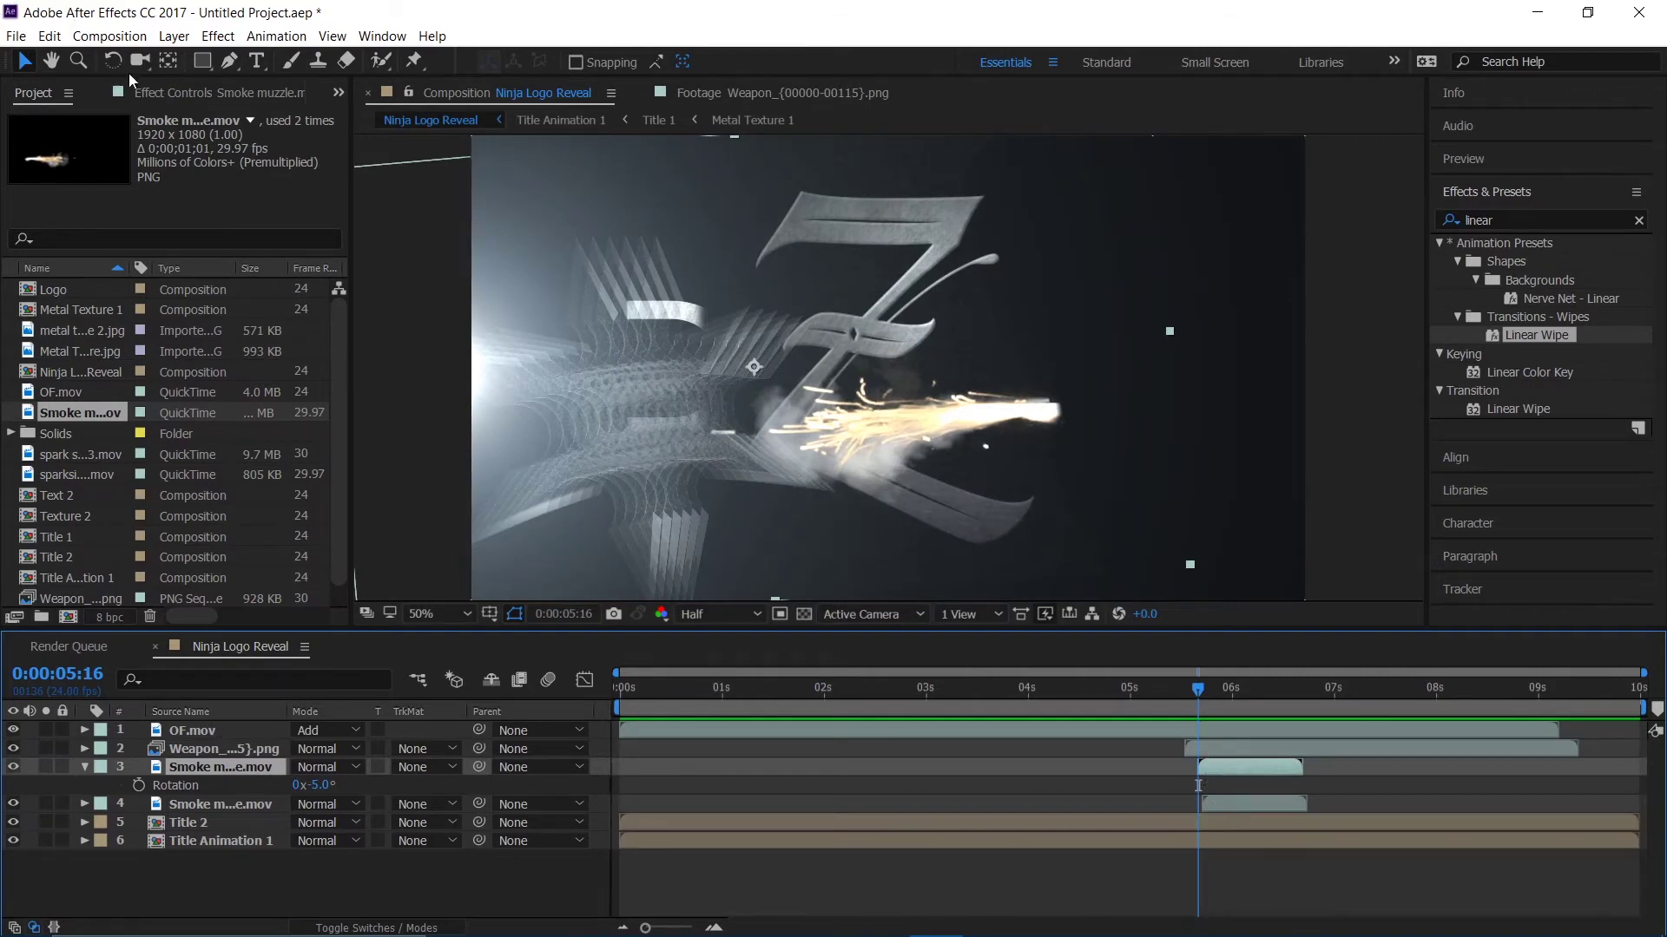
- Flip the upper smoke layer horizontally, move it over the middle of the Z logo, and preview the result
left_click(173, 36)
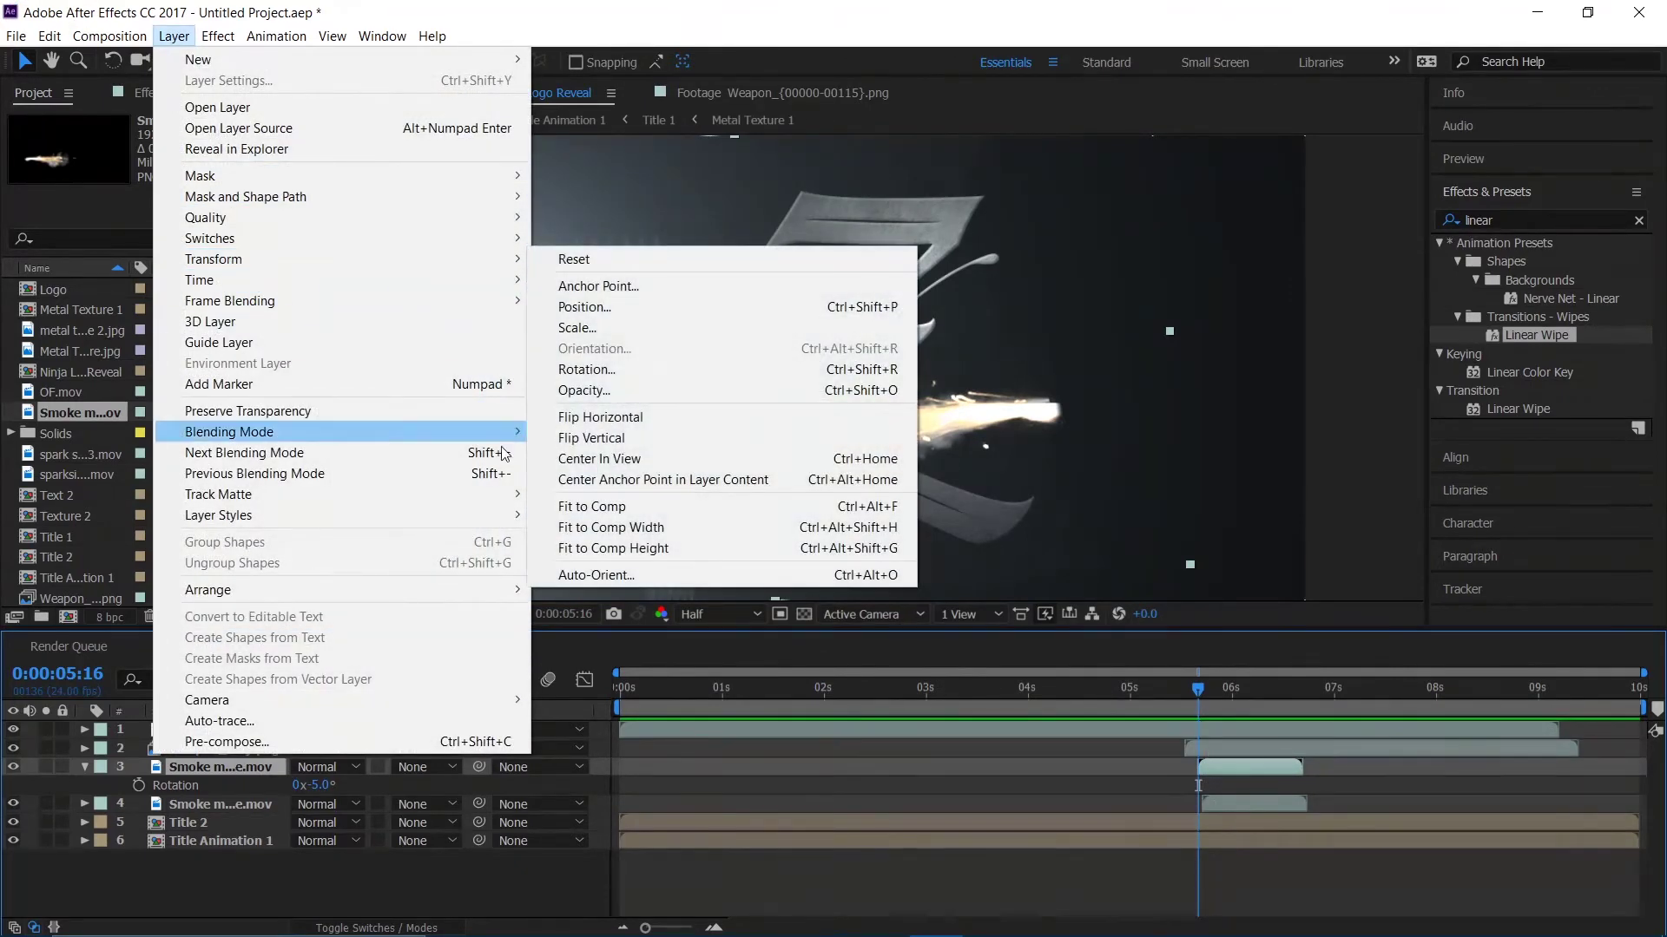
mouse_move(356, 260)
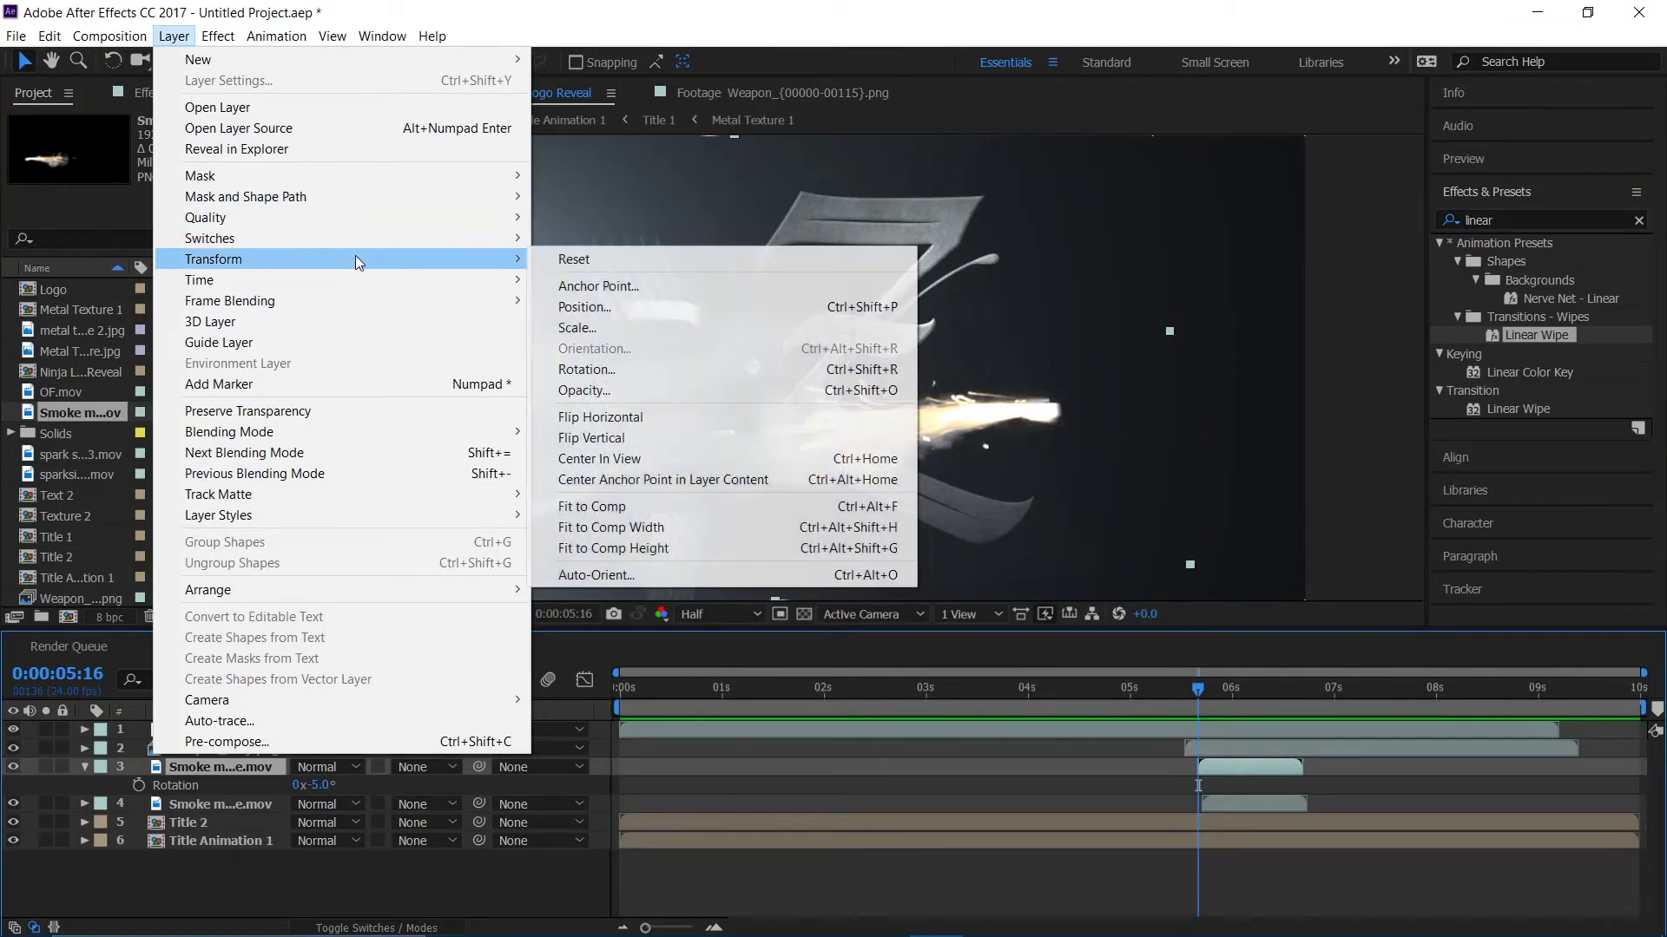
left_click(653, 418)
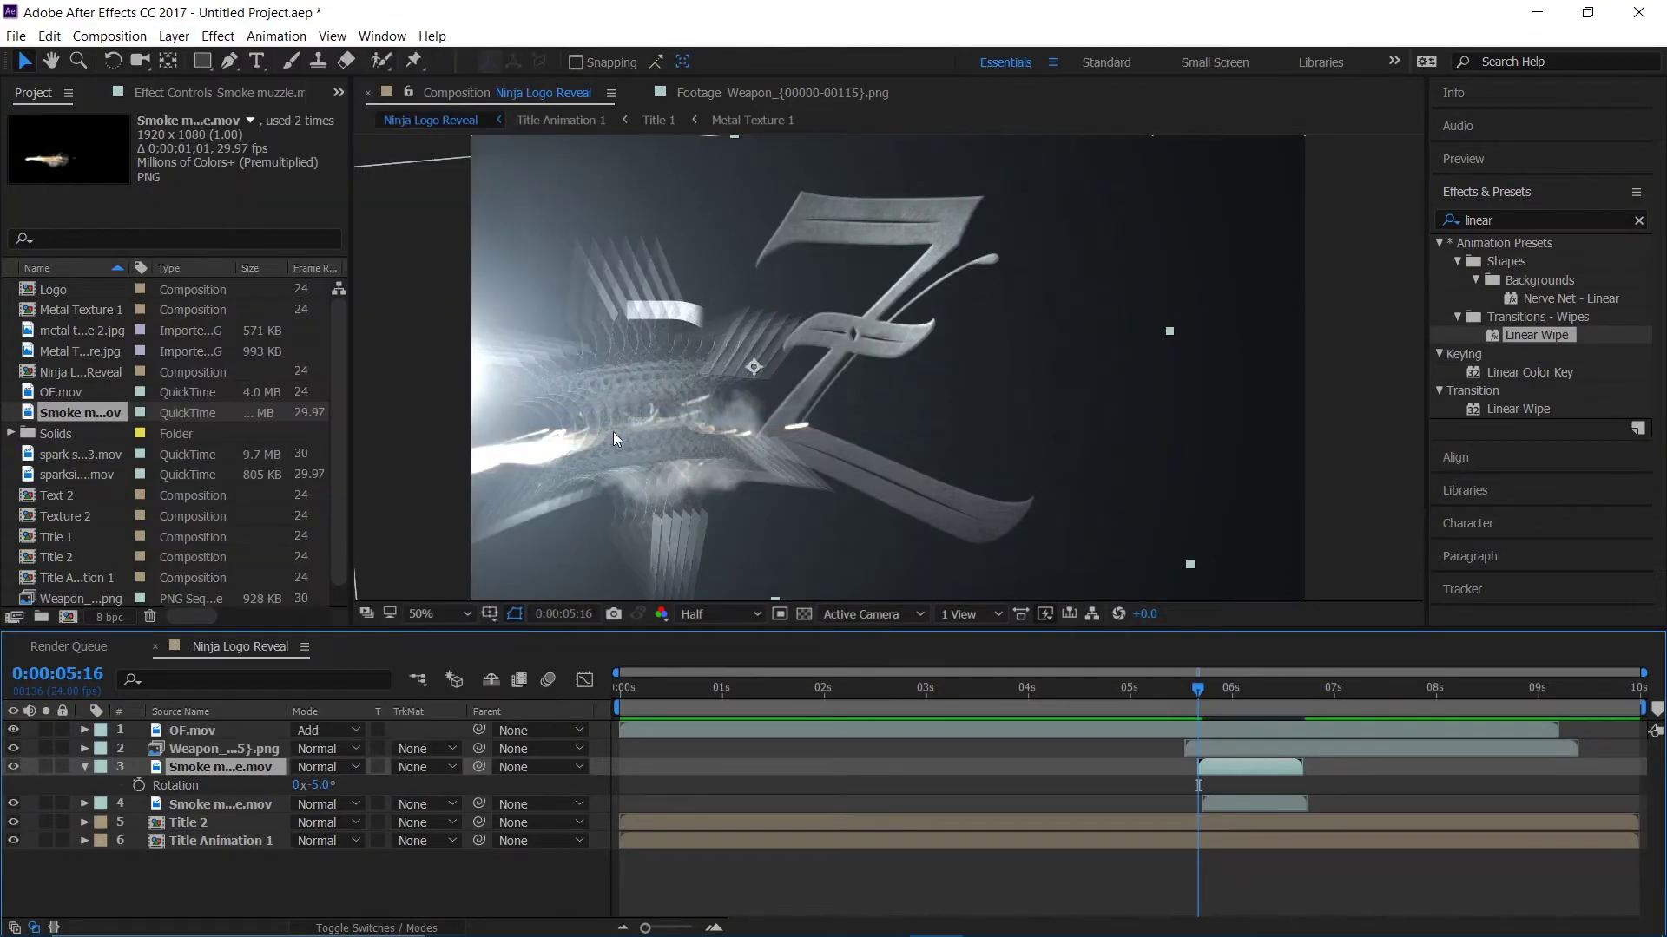
left_click_drag(596, 436, 814, 359)
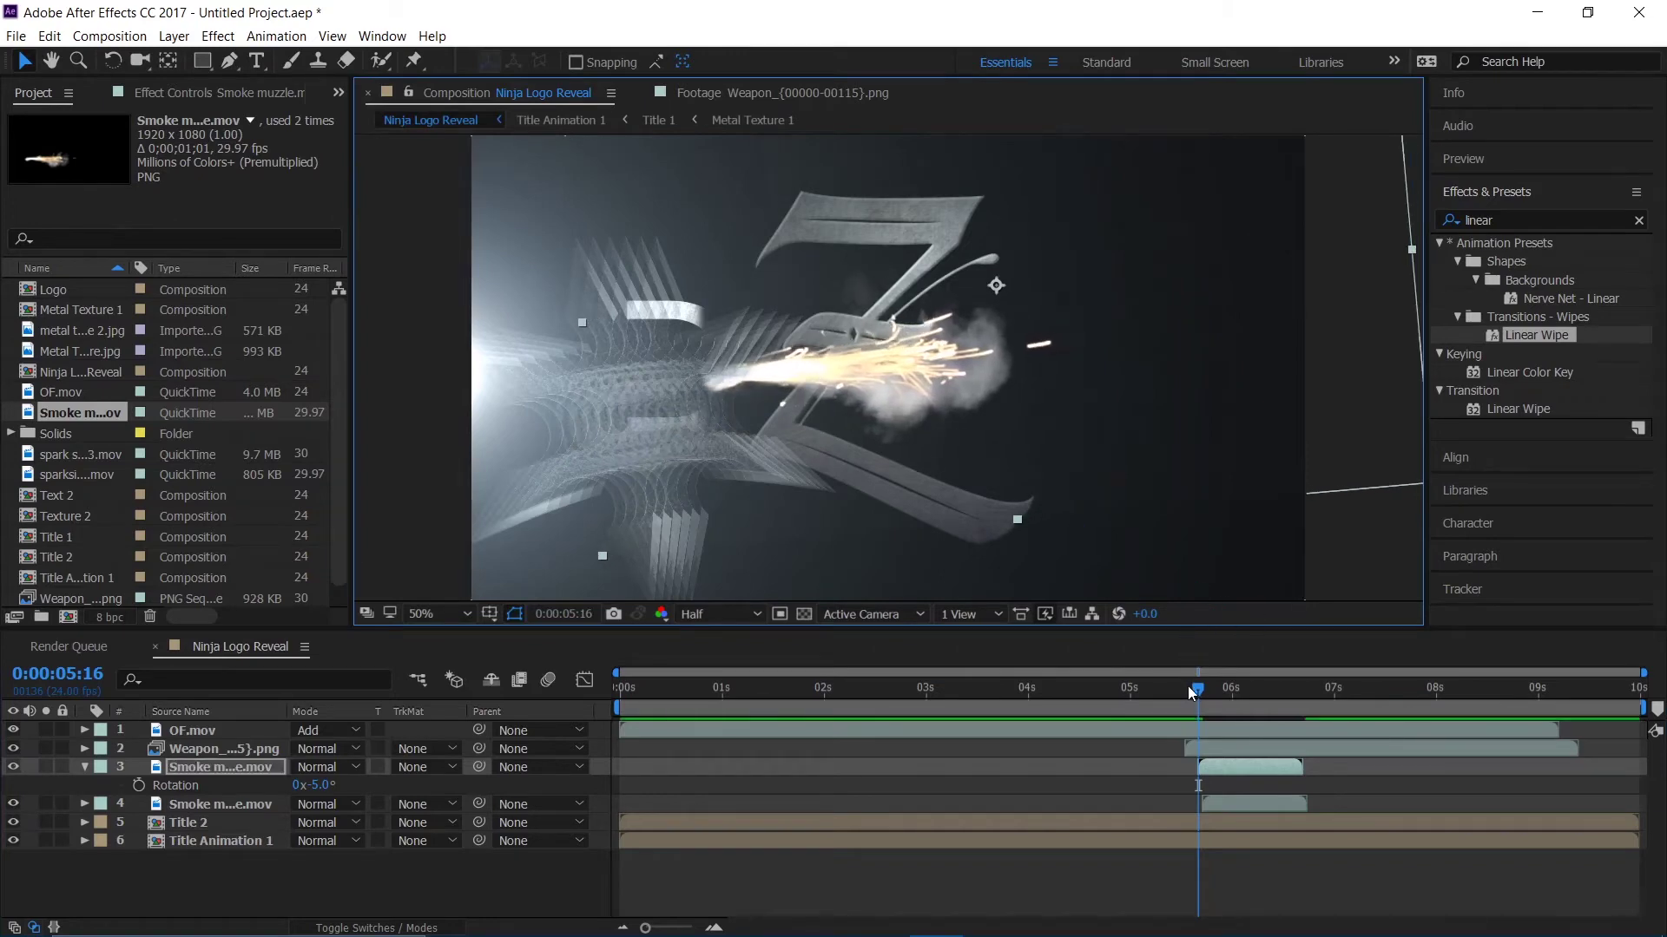
left_click_drag(1187, 688, 1121, 711)
key("space")
key("space")
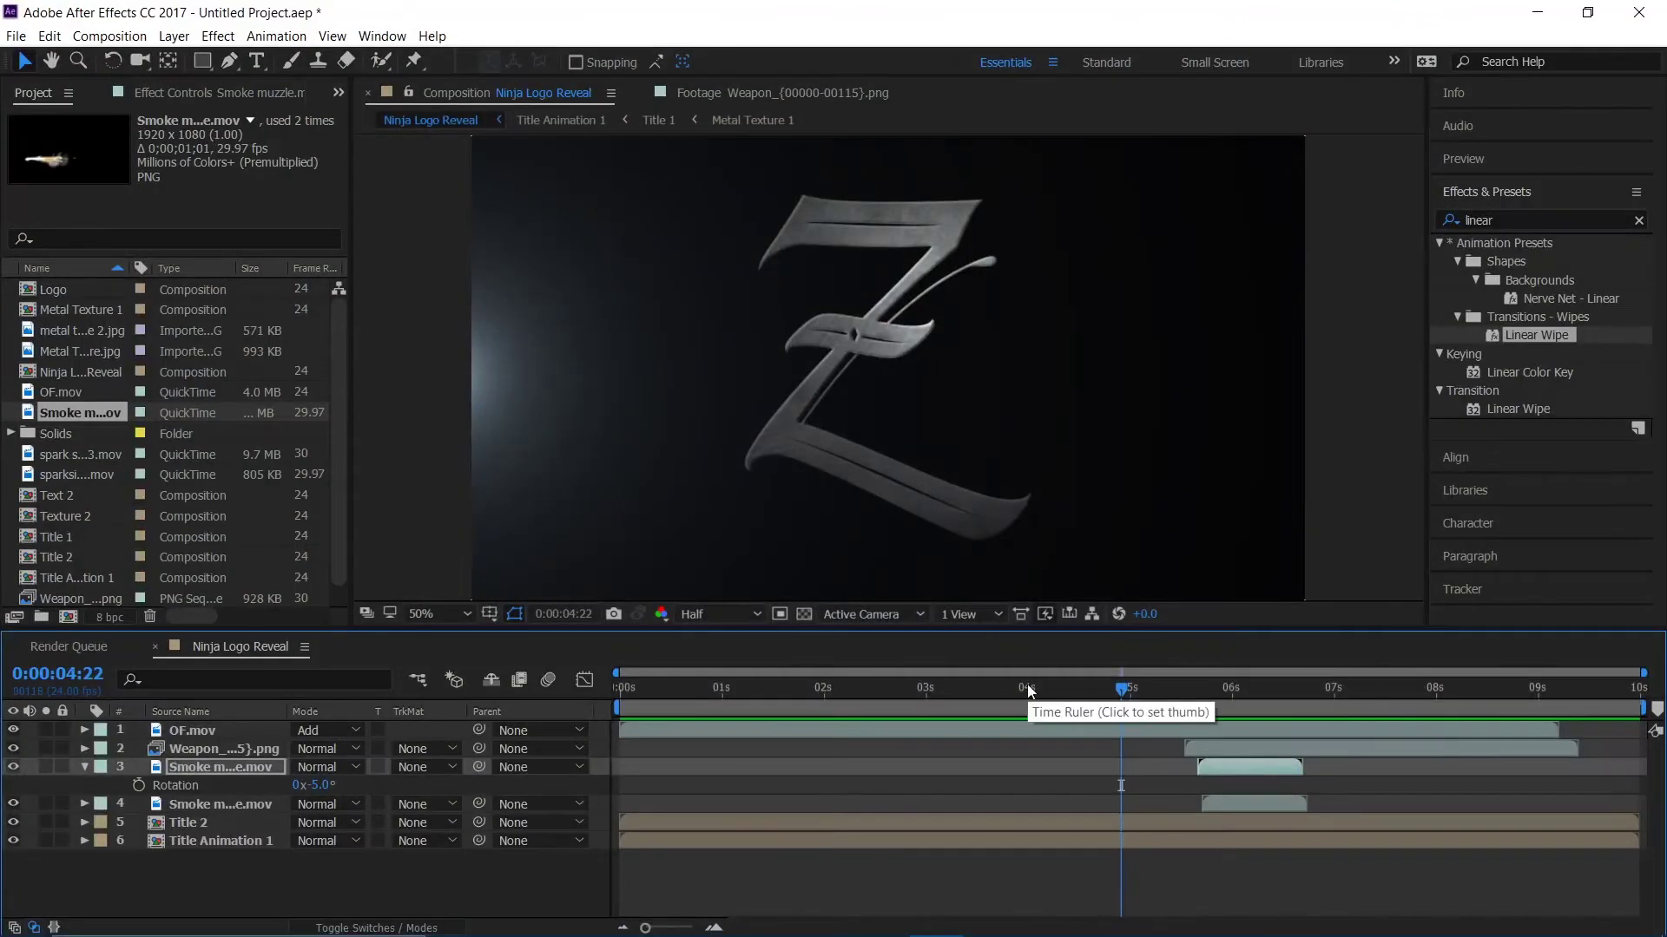
key("space")
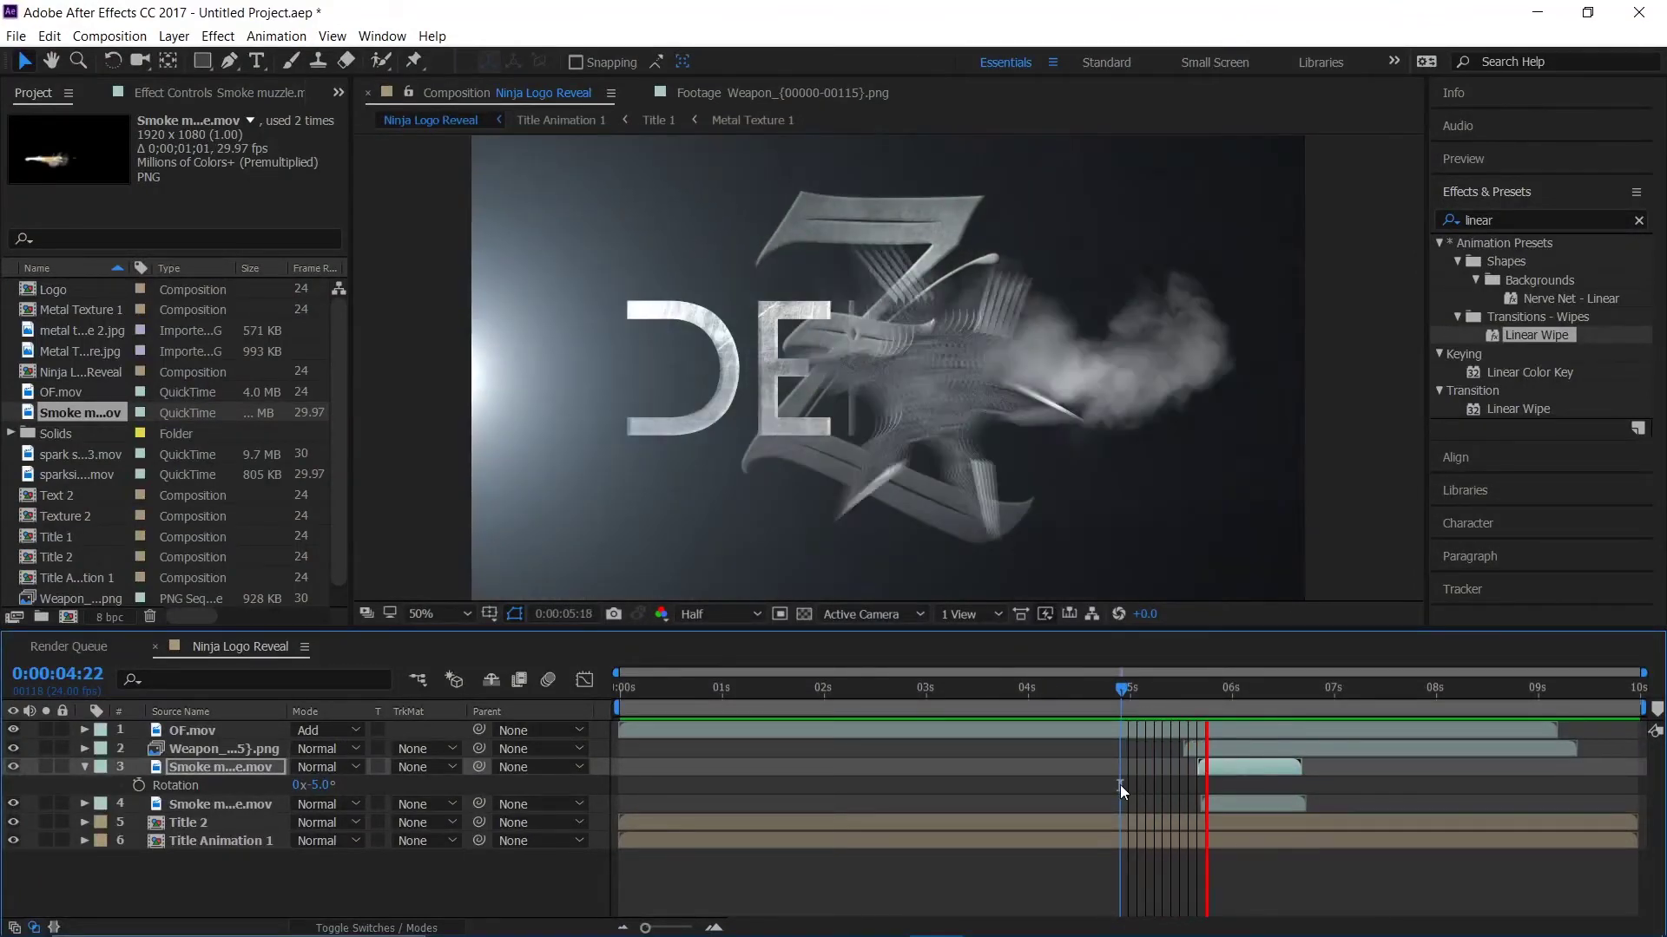
key("space")
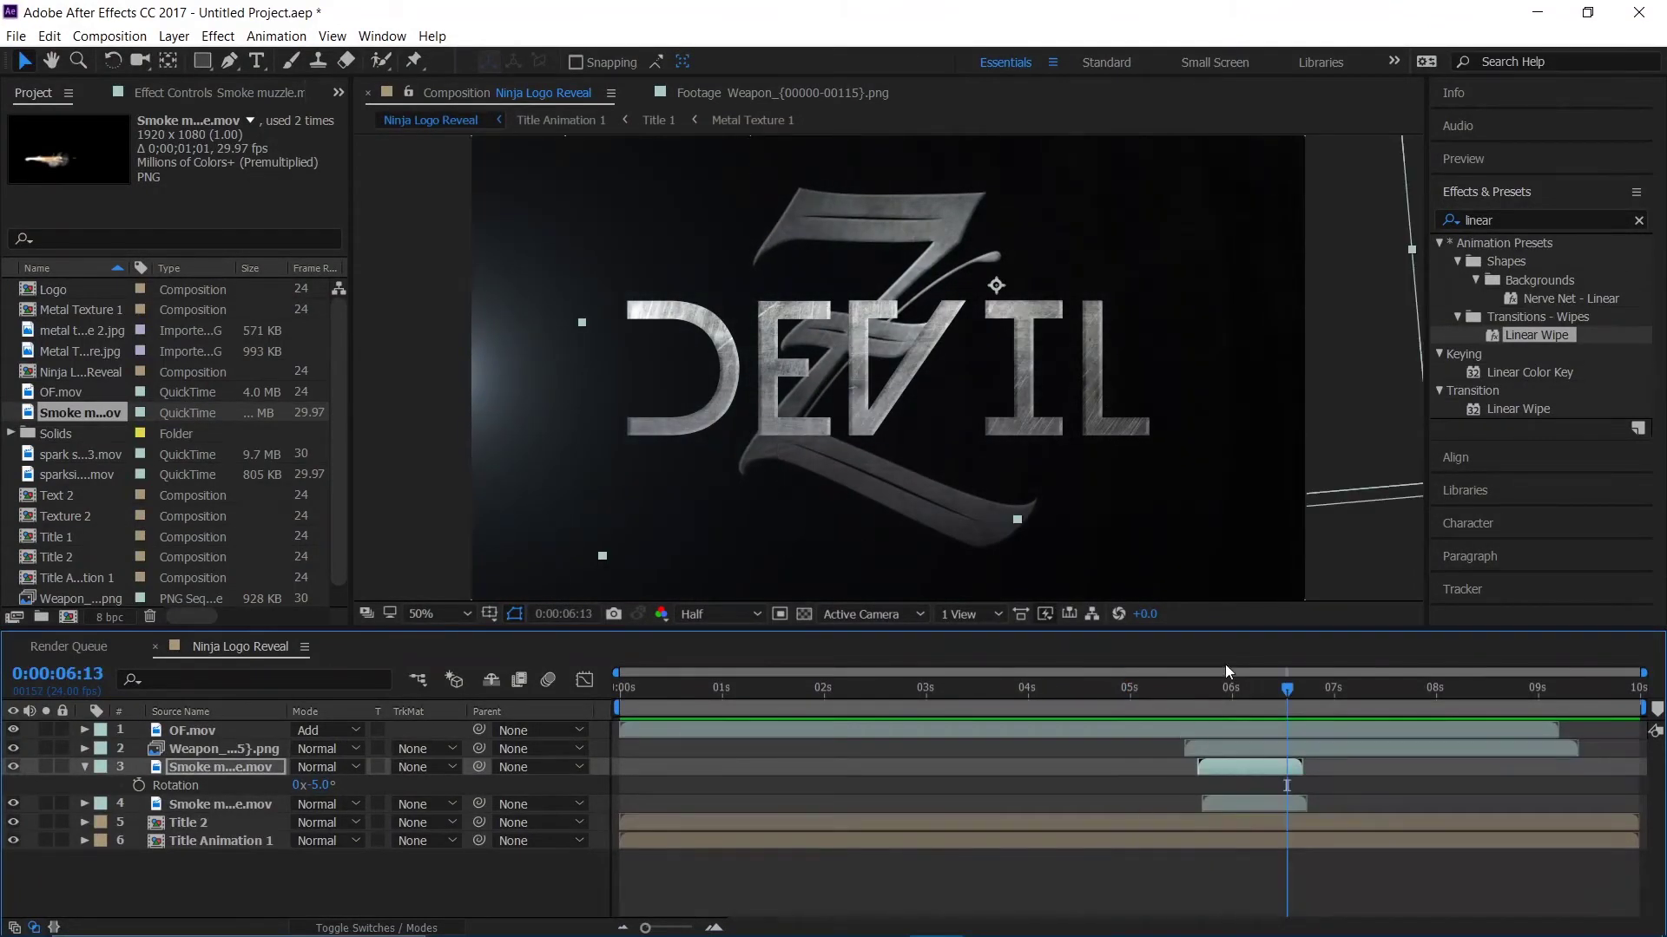
- At 0:00:05:18, shift the upper smoke layer left so it sits closer behind the ninja star, then preview it
mouse_move(1214, 701)
left_mouse_down()
mouse_move(1181, 700)
mouse_move(1228, 710)
mouse_move(1188, 717)
mouse_move(1204, 725)
left_mouse_up()
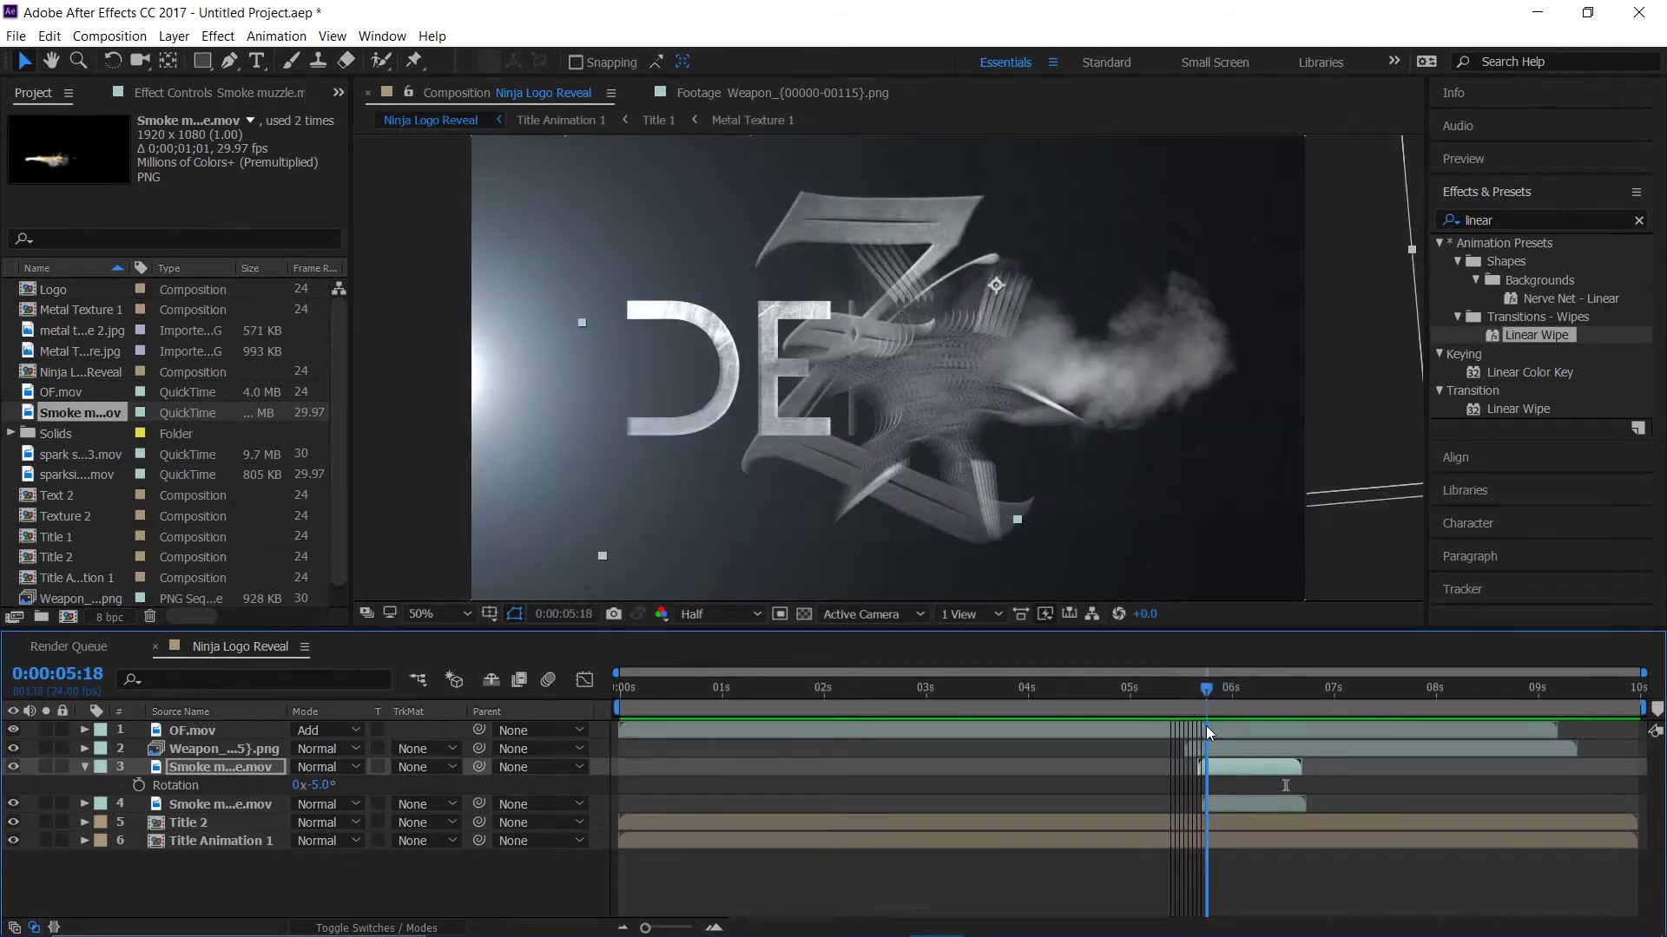
left_click(19, 767)
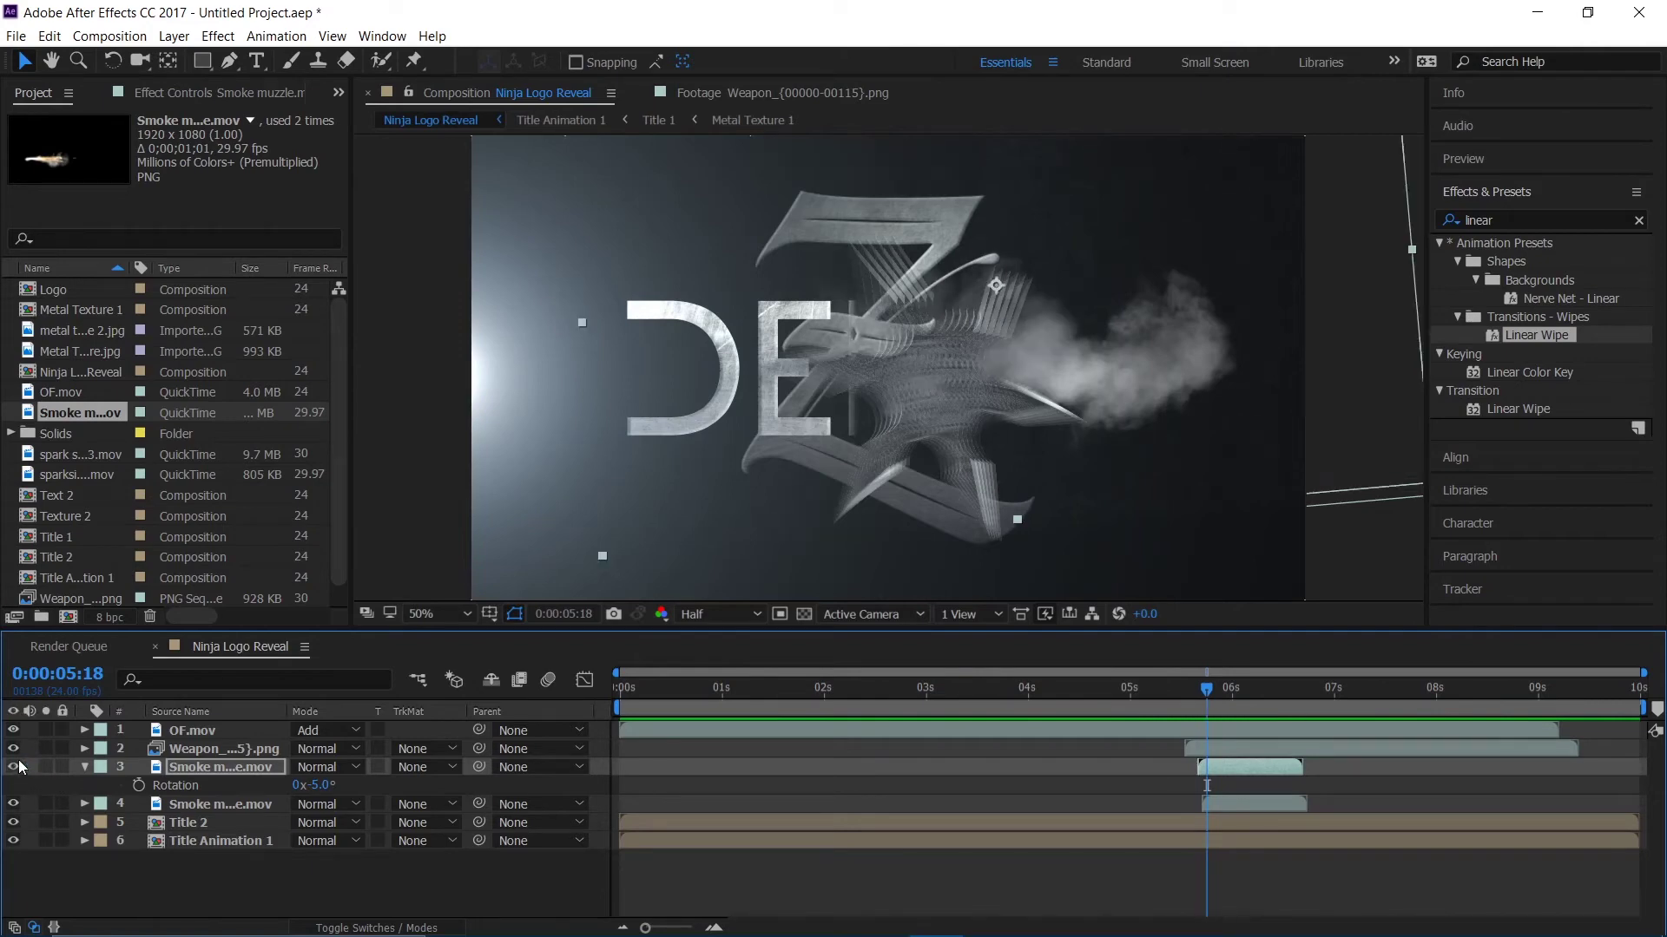
left_click_drag(998, 351, 904, 370)
left_click(1138, 685)
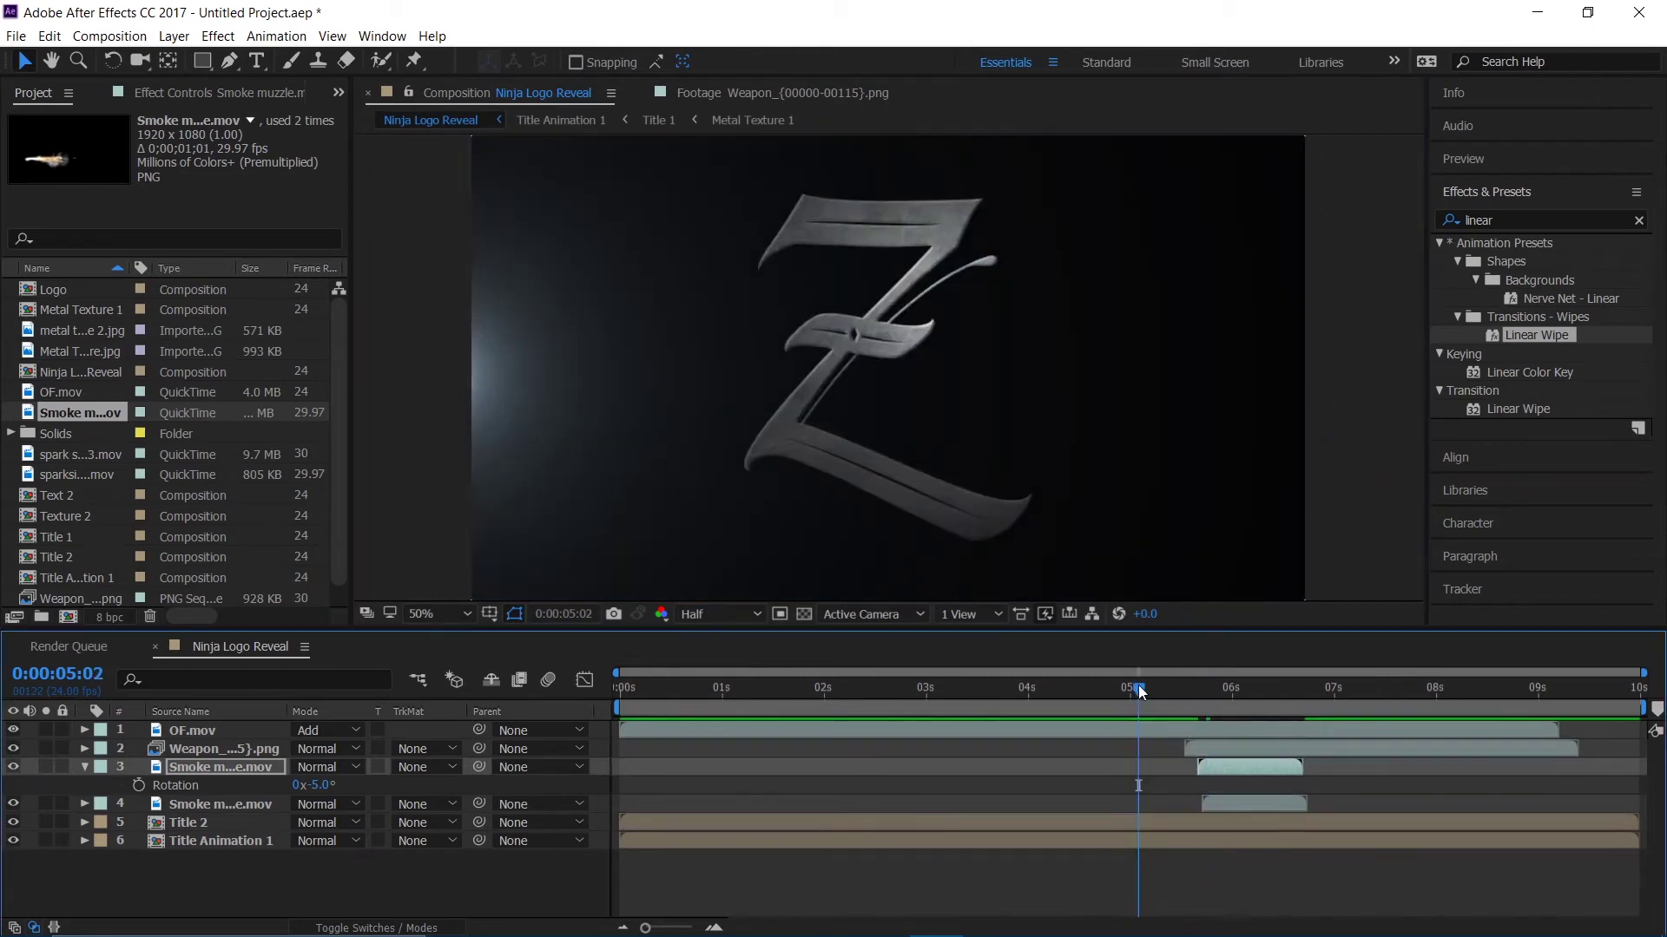
key("space")
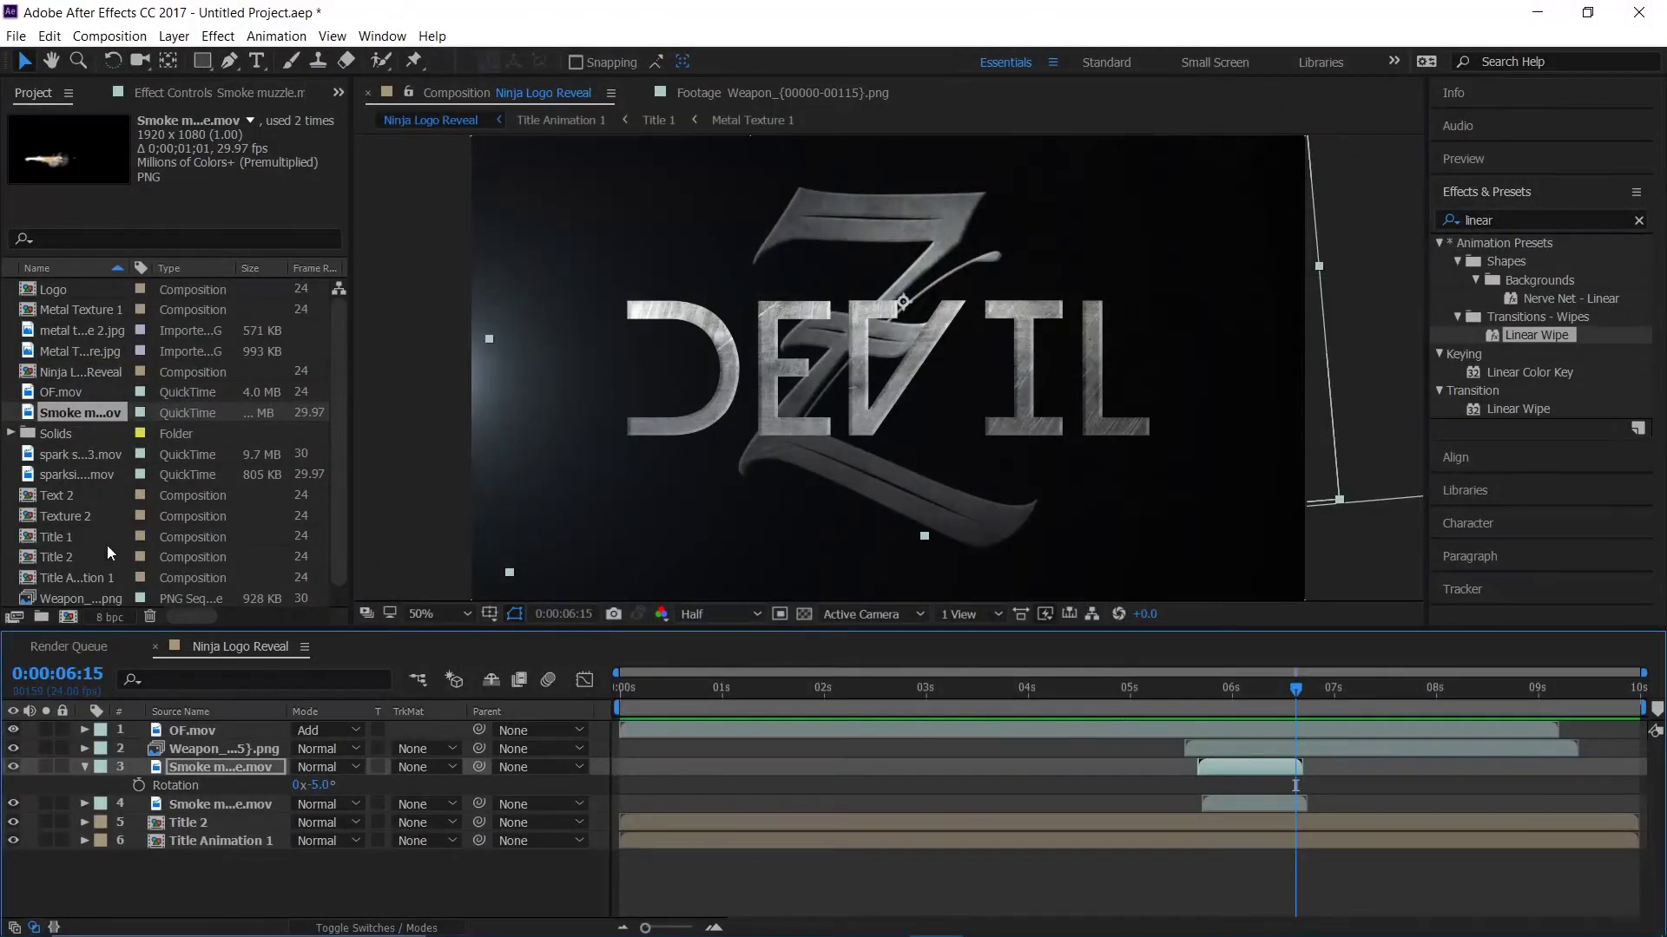
- Add spark side 3.mov to the composition between the weapon layer and the upper smoke layer, then check its opening frames
scroll(125, 456, "down", 1)
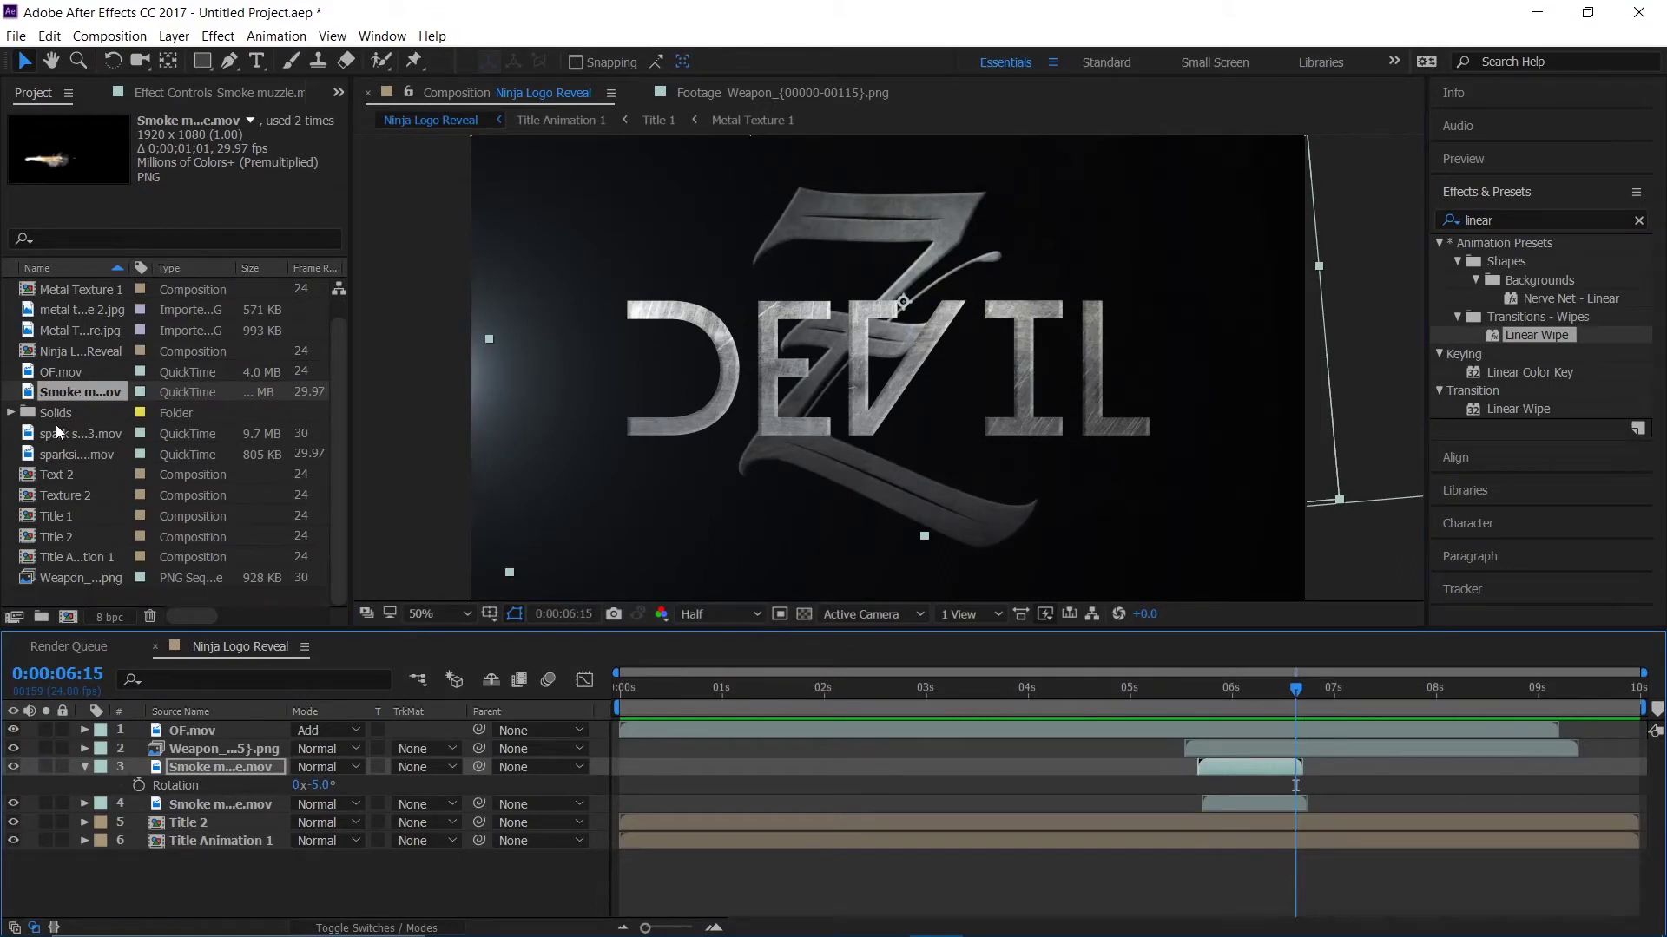
left_click_drag(91, 431, 243, 758)
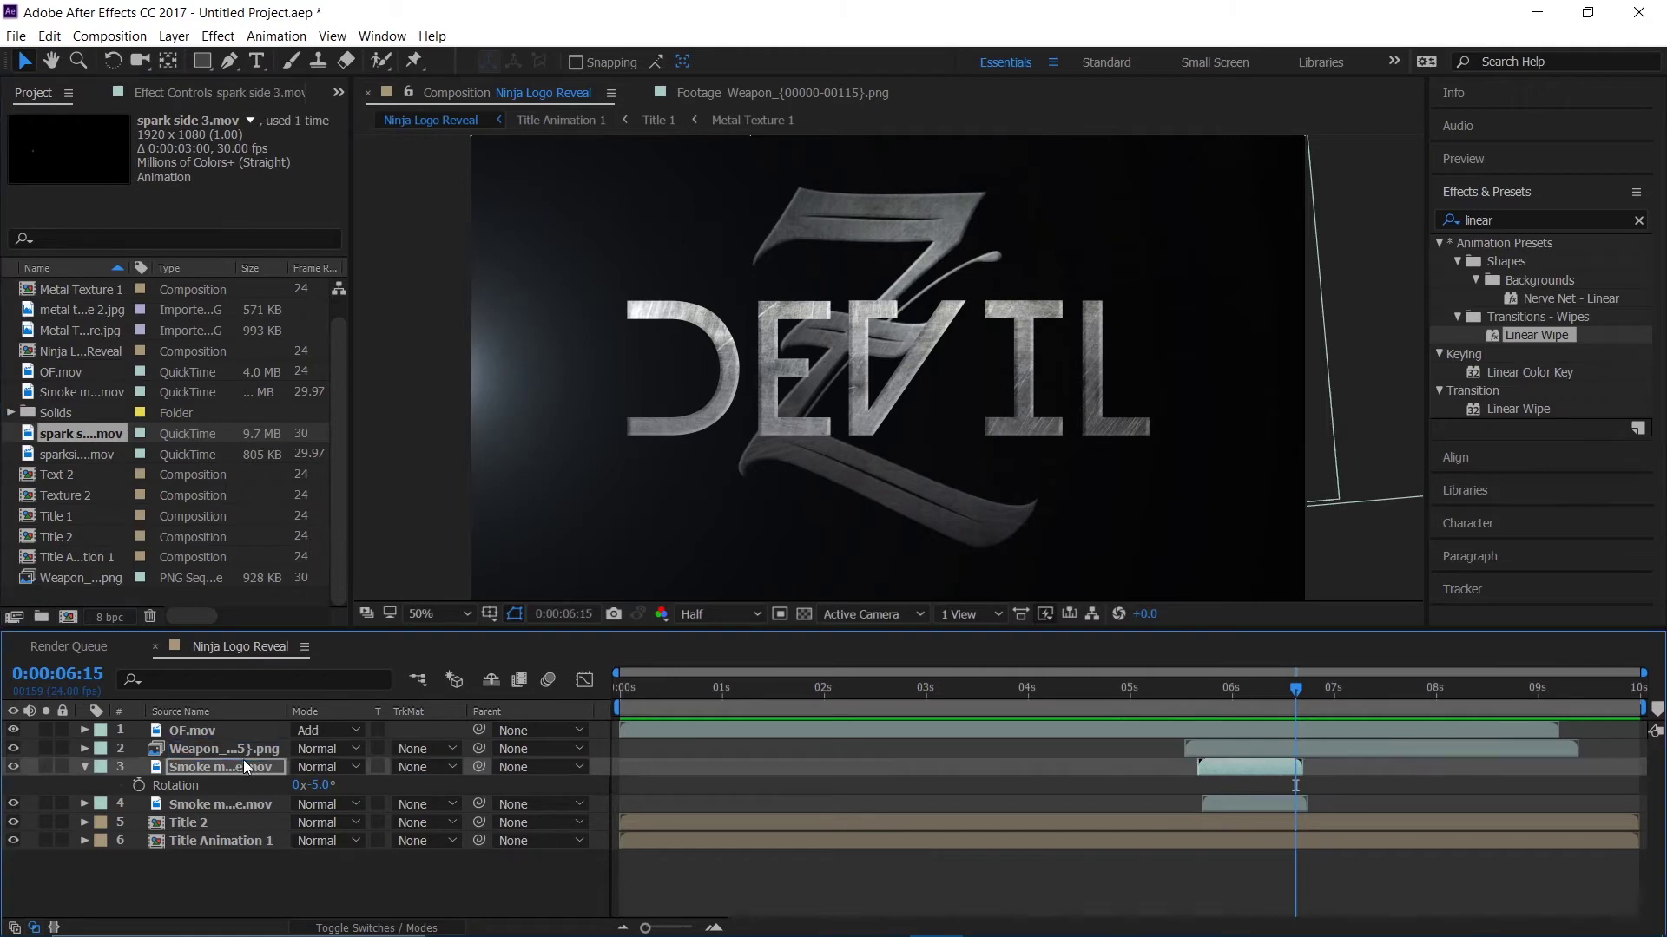
left_click_drag(757, 693, 684, 706)
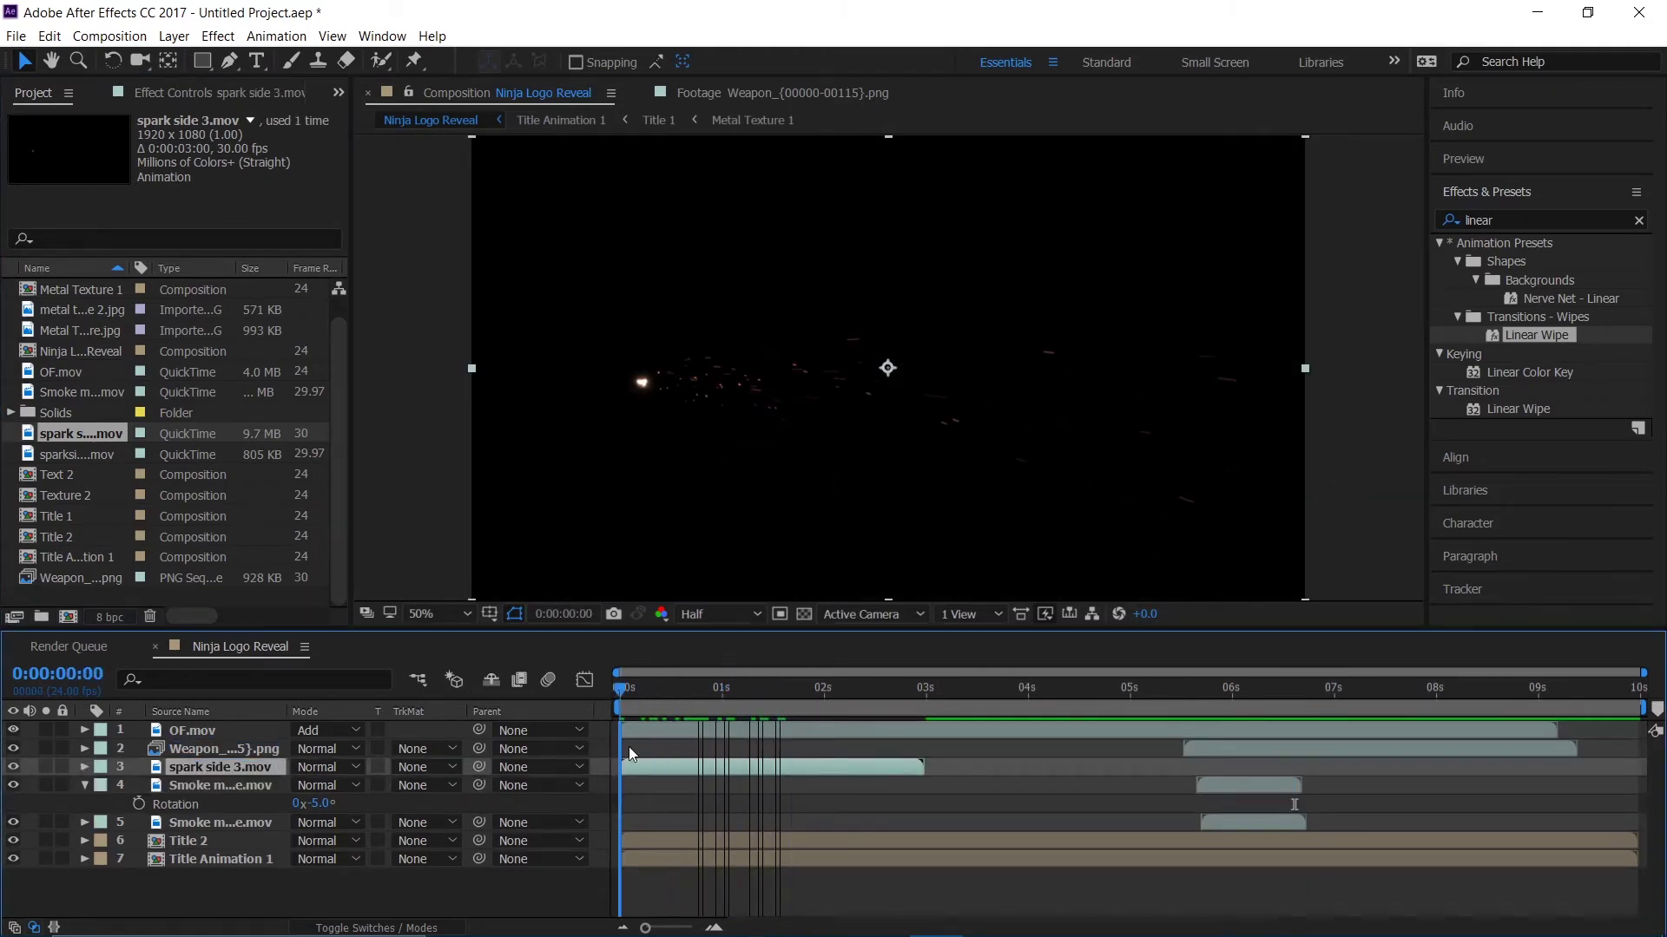
- Move the spark side 3 clip to start at about 0:00:05:05 and set its blending mode to Add
left_click_drag(779, 767, 1165, 762)
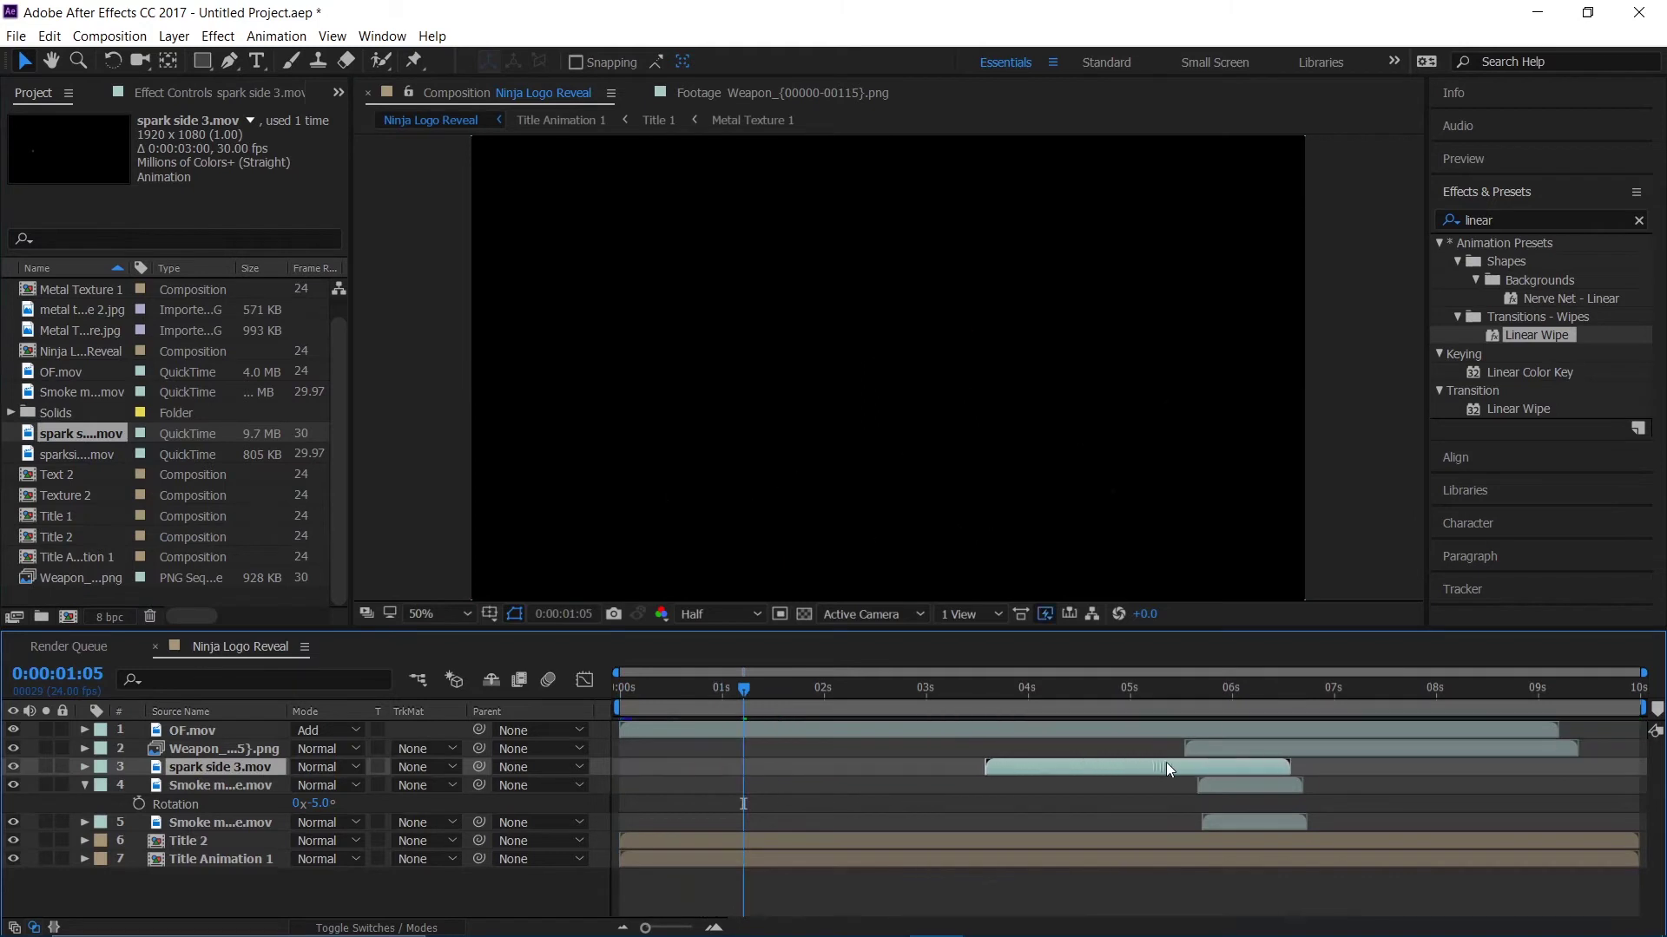
left_click_drag(1329, 768, 1325, 767)
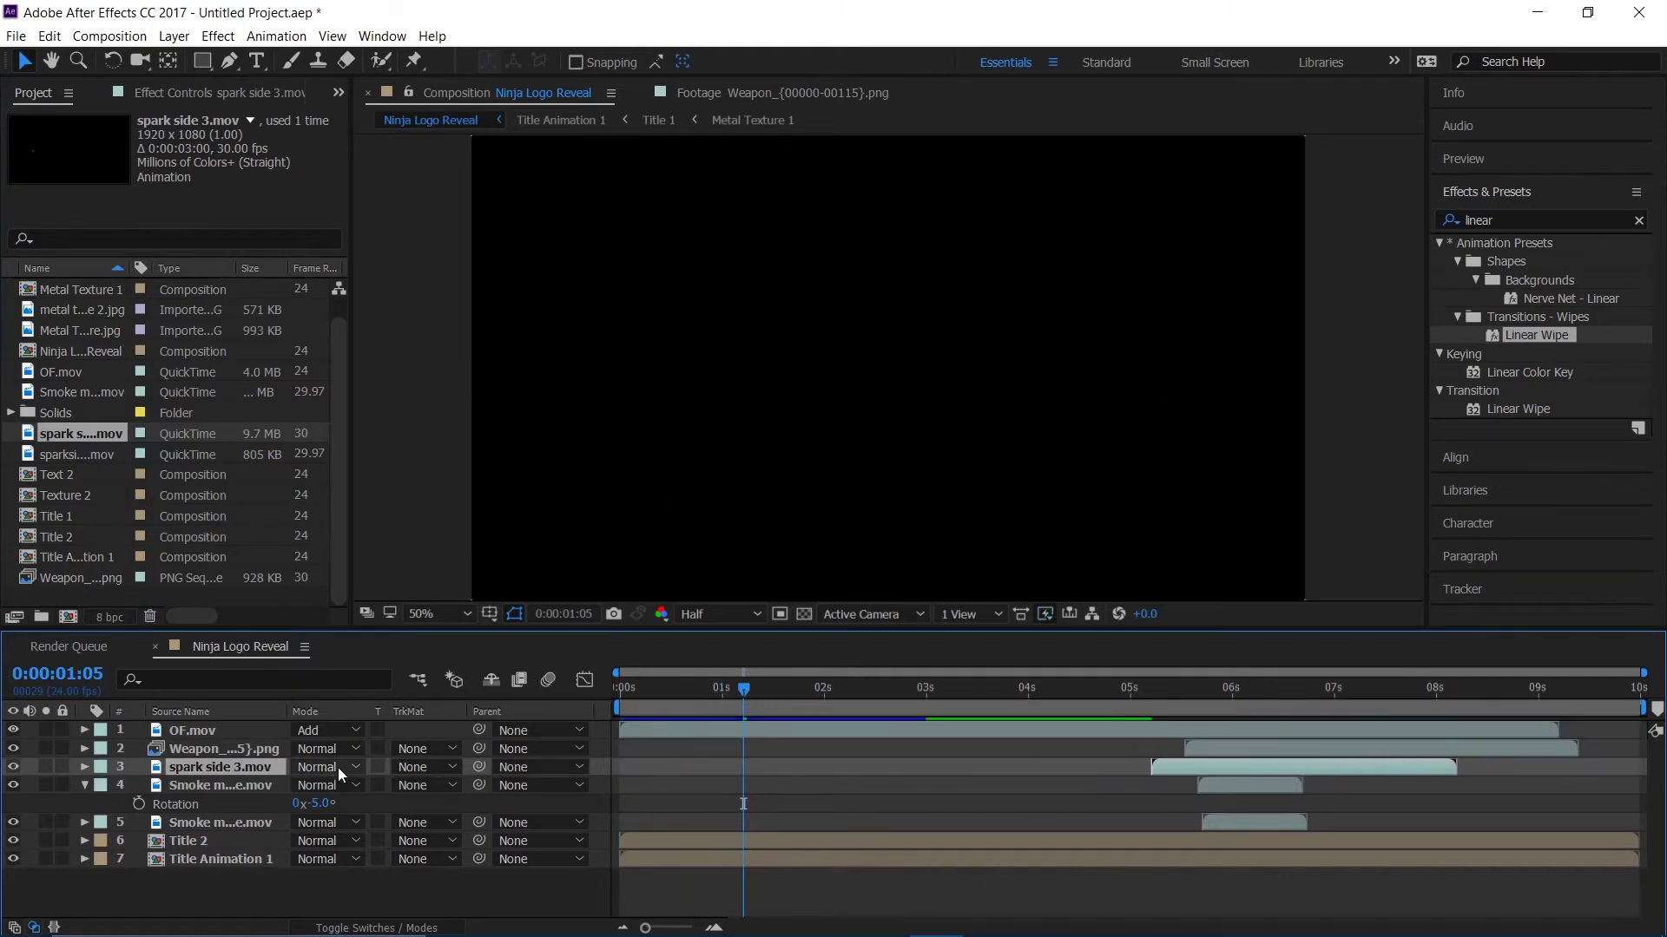
left_click(337, 767)
left_click(410, 359)
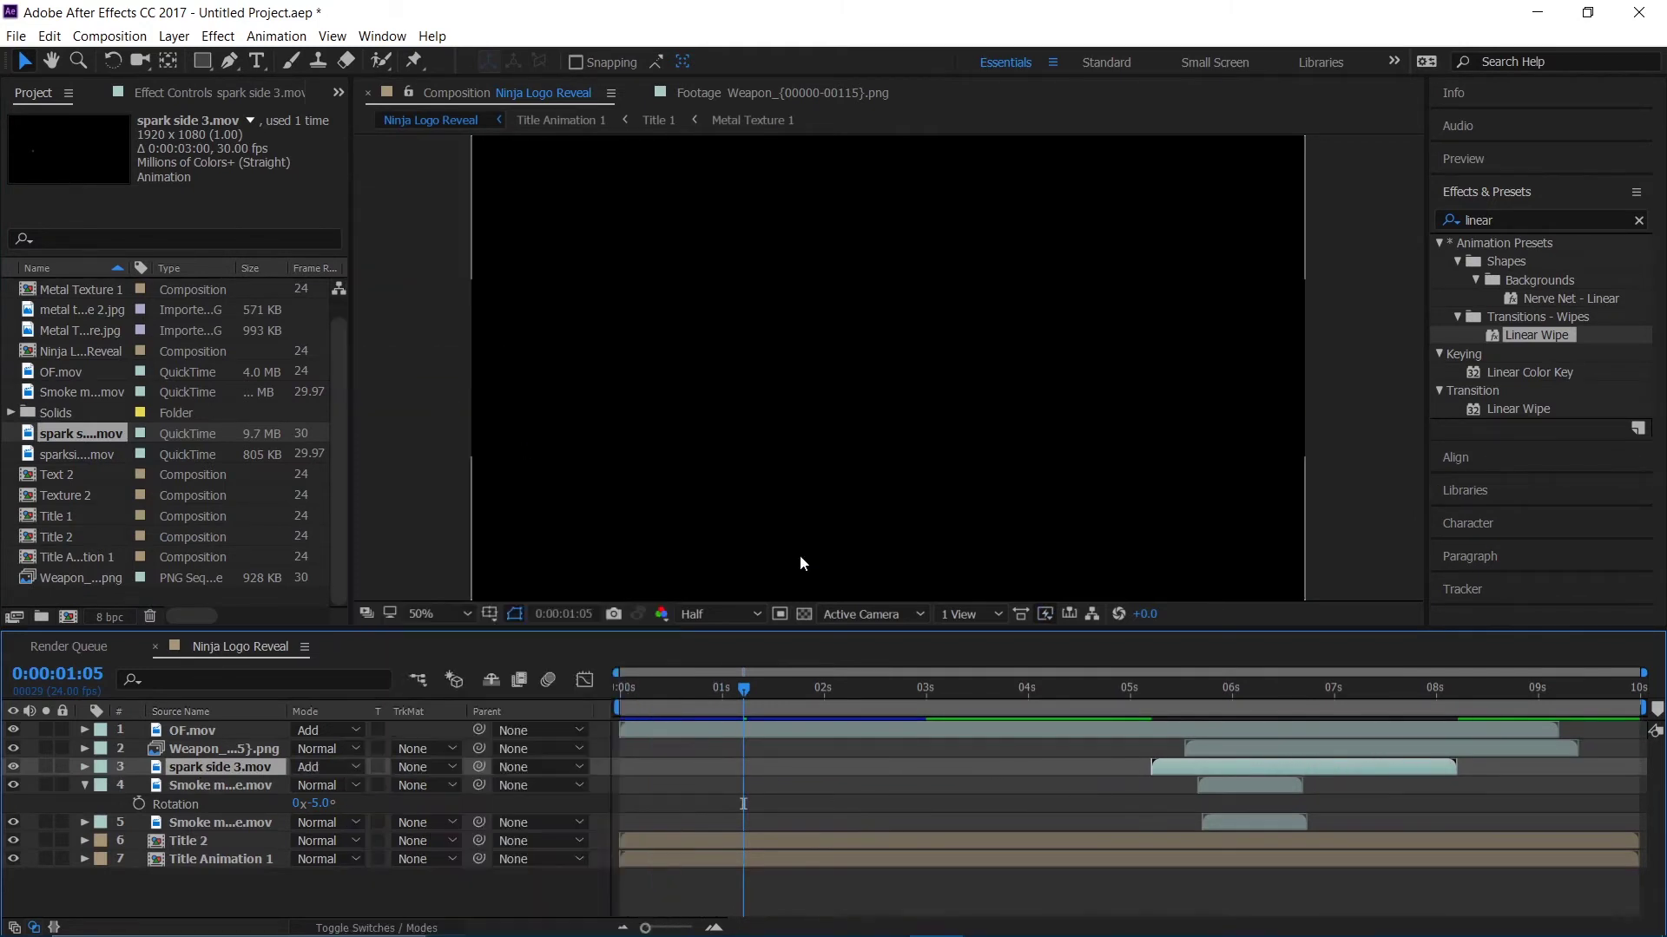
- Retime the spark side 3 clip to start with the upper smoke clip at about 0:00:05:16, and preview the sparks
left_click_drag(1134, 686, 1210, 695)
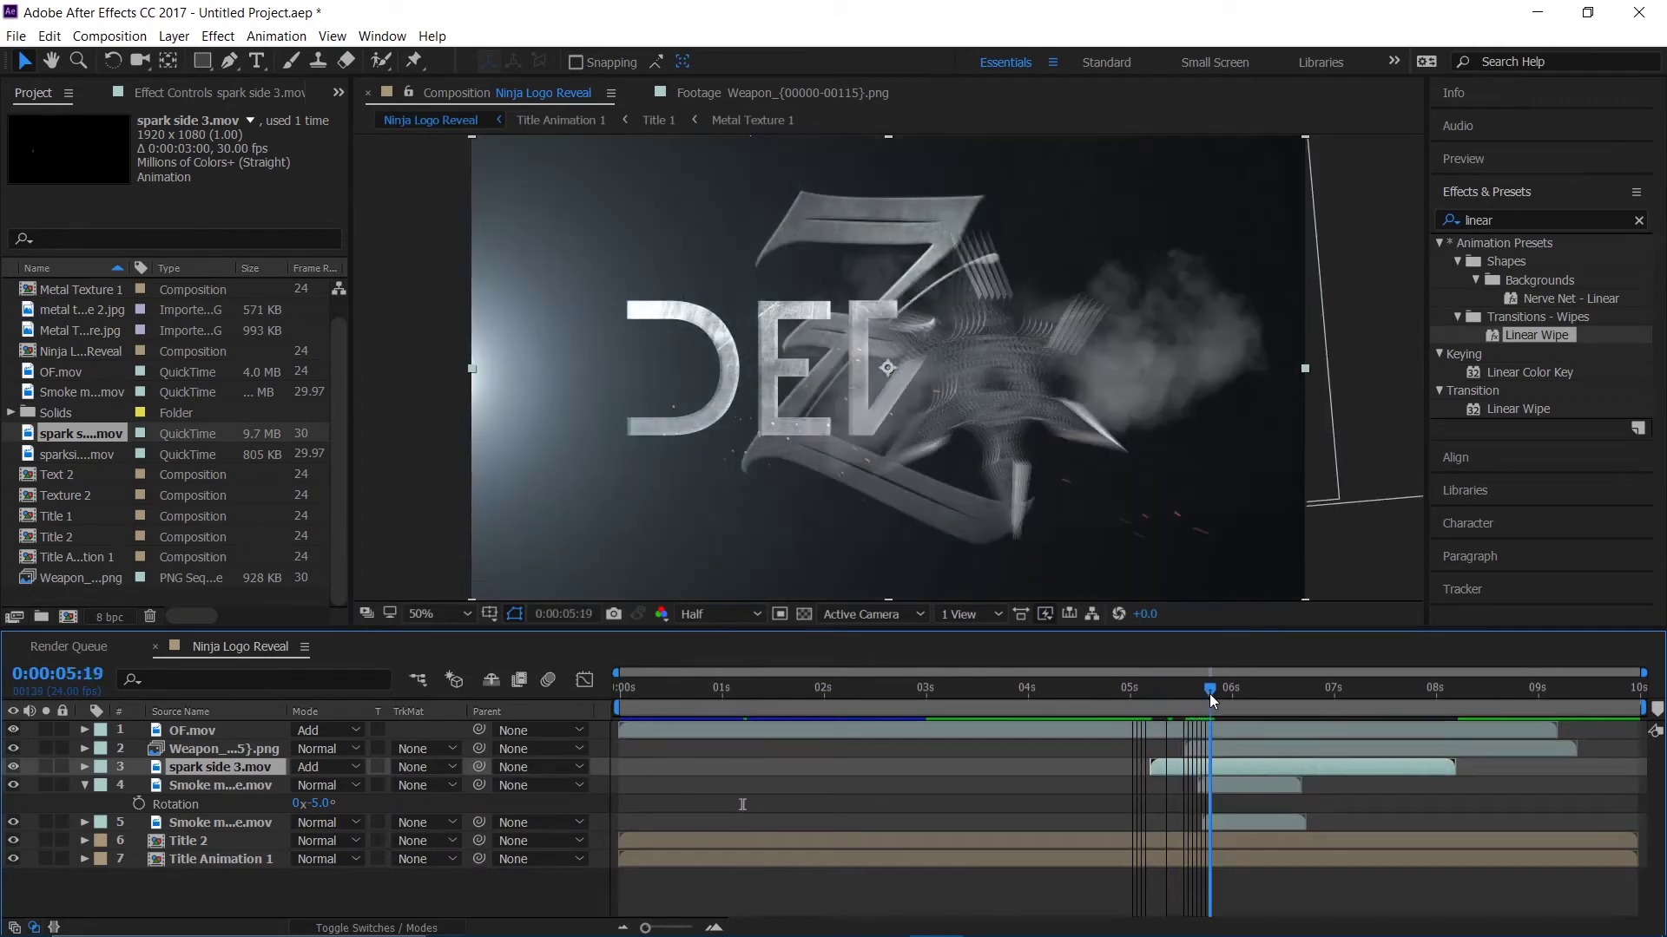
left_click_drag(1218, 774, 1279, 774)
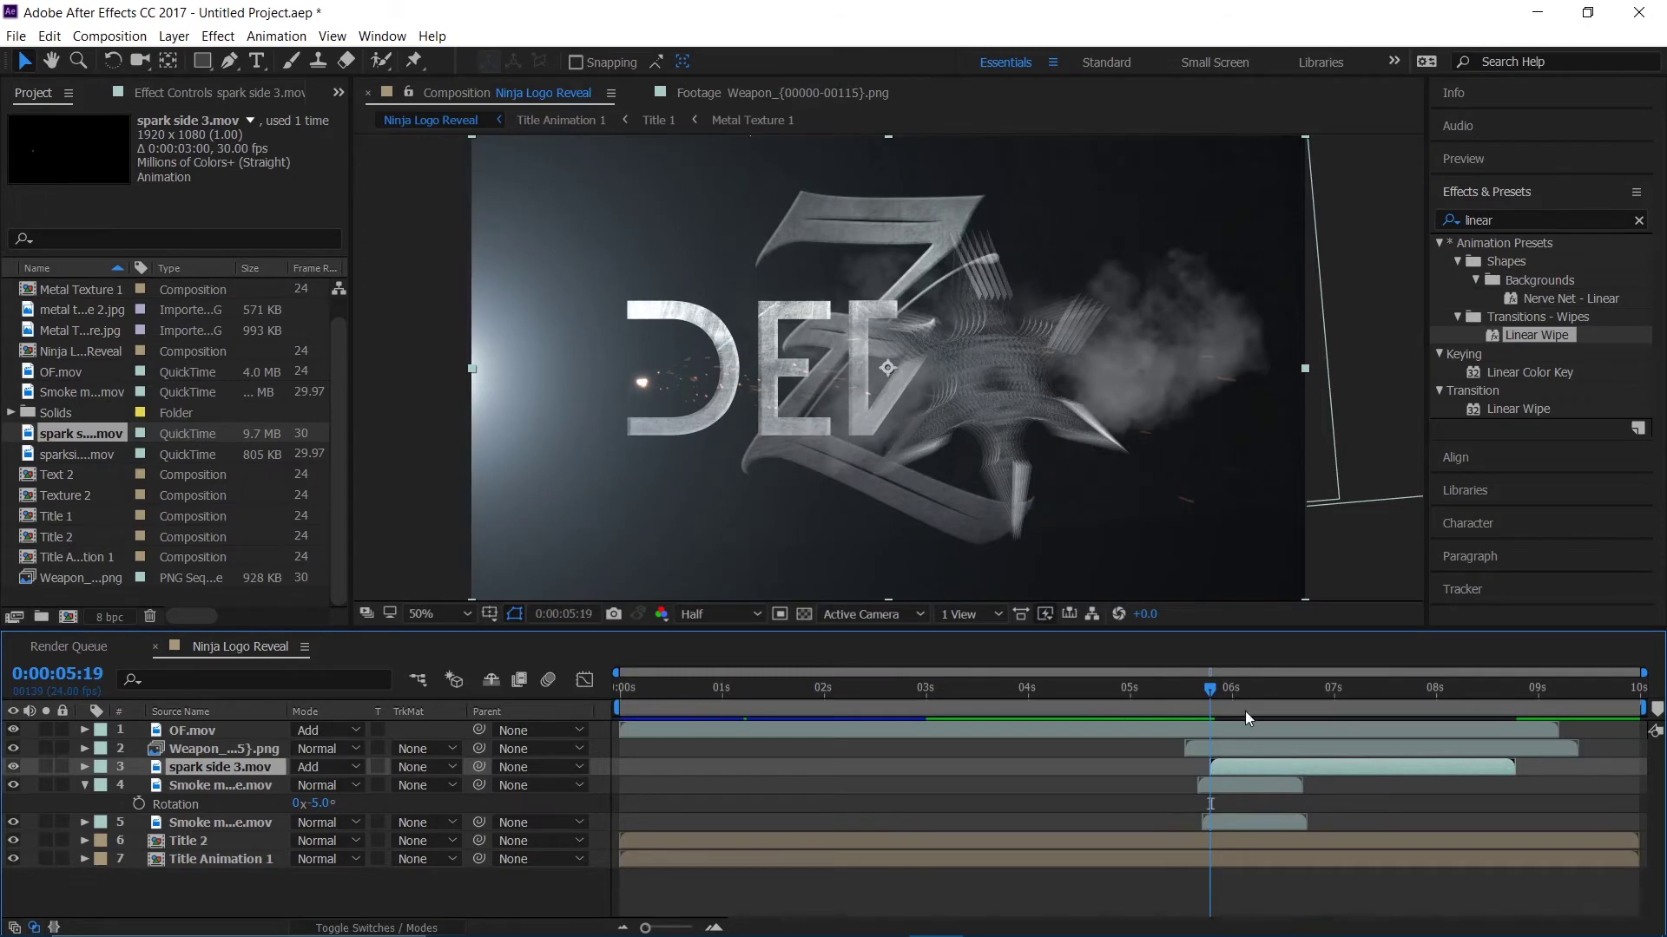
mouse_move(1205, 691)
left_mouse_down()
mouse_move(1188, 689)
mouse_move(1215, 707)
left_mouse_up()
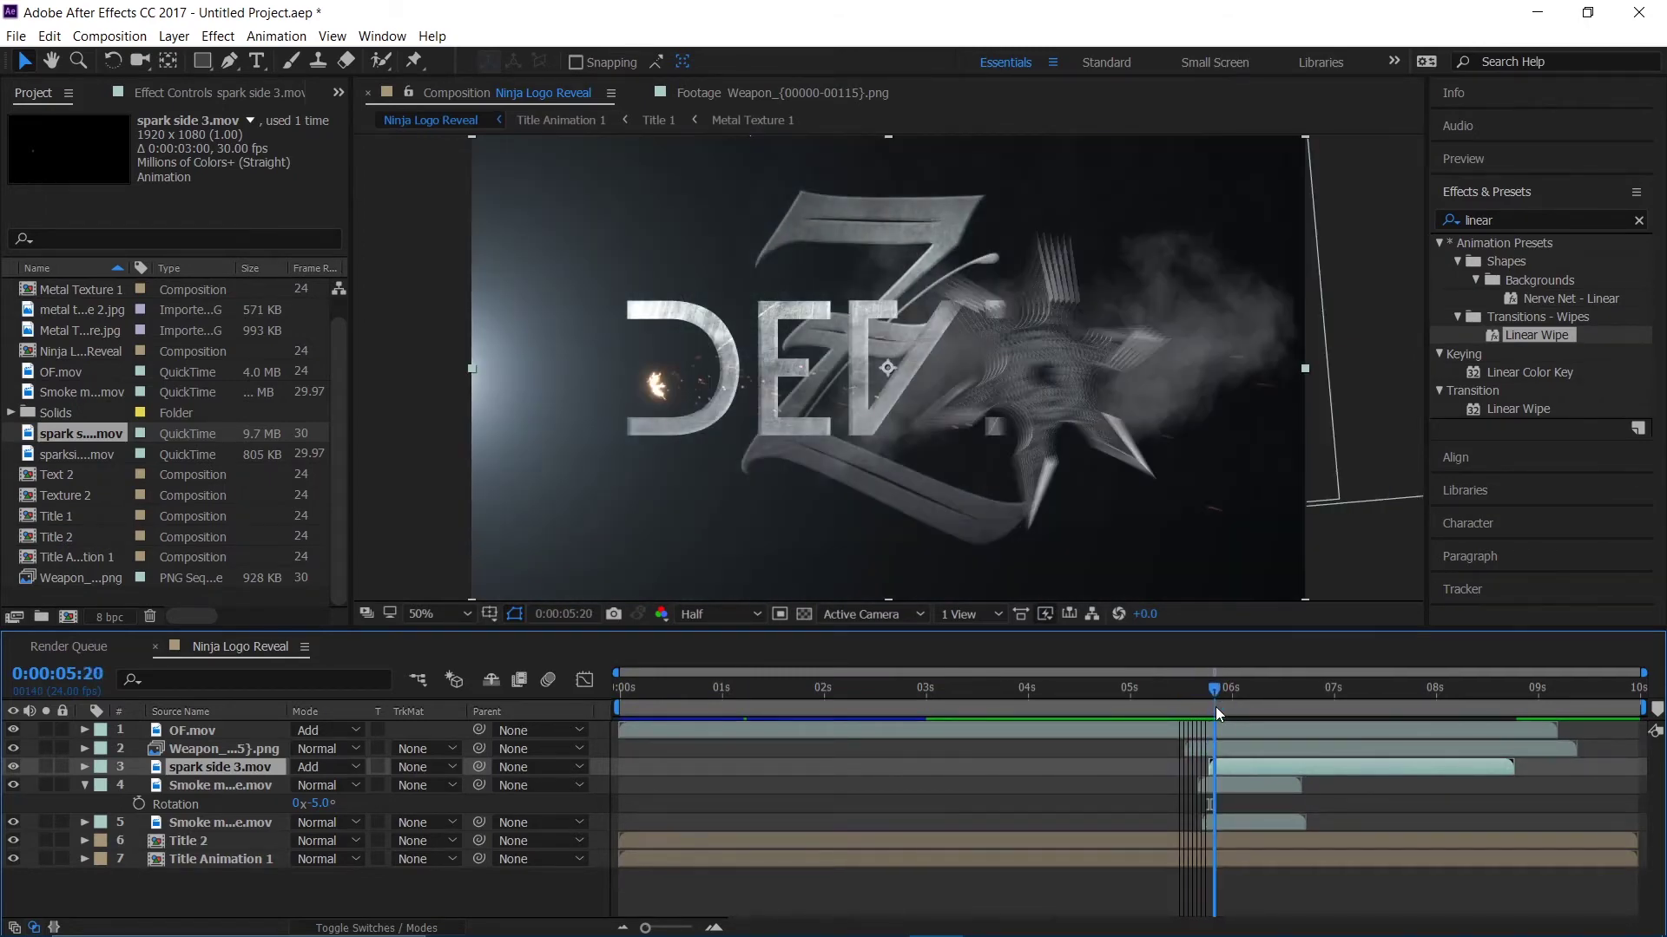
left_click_drag(1253, 764, 1239, 764)
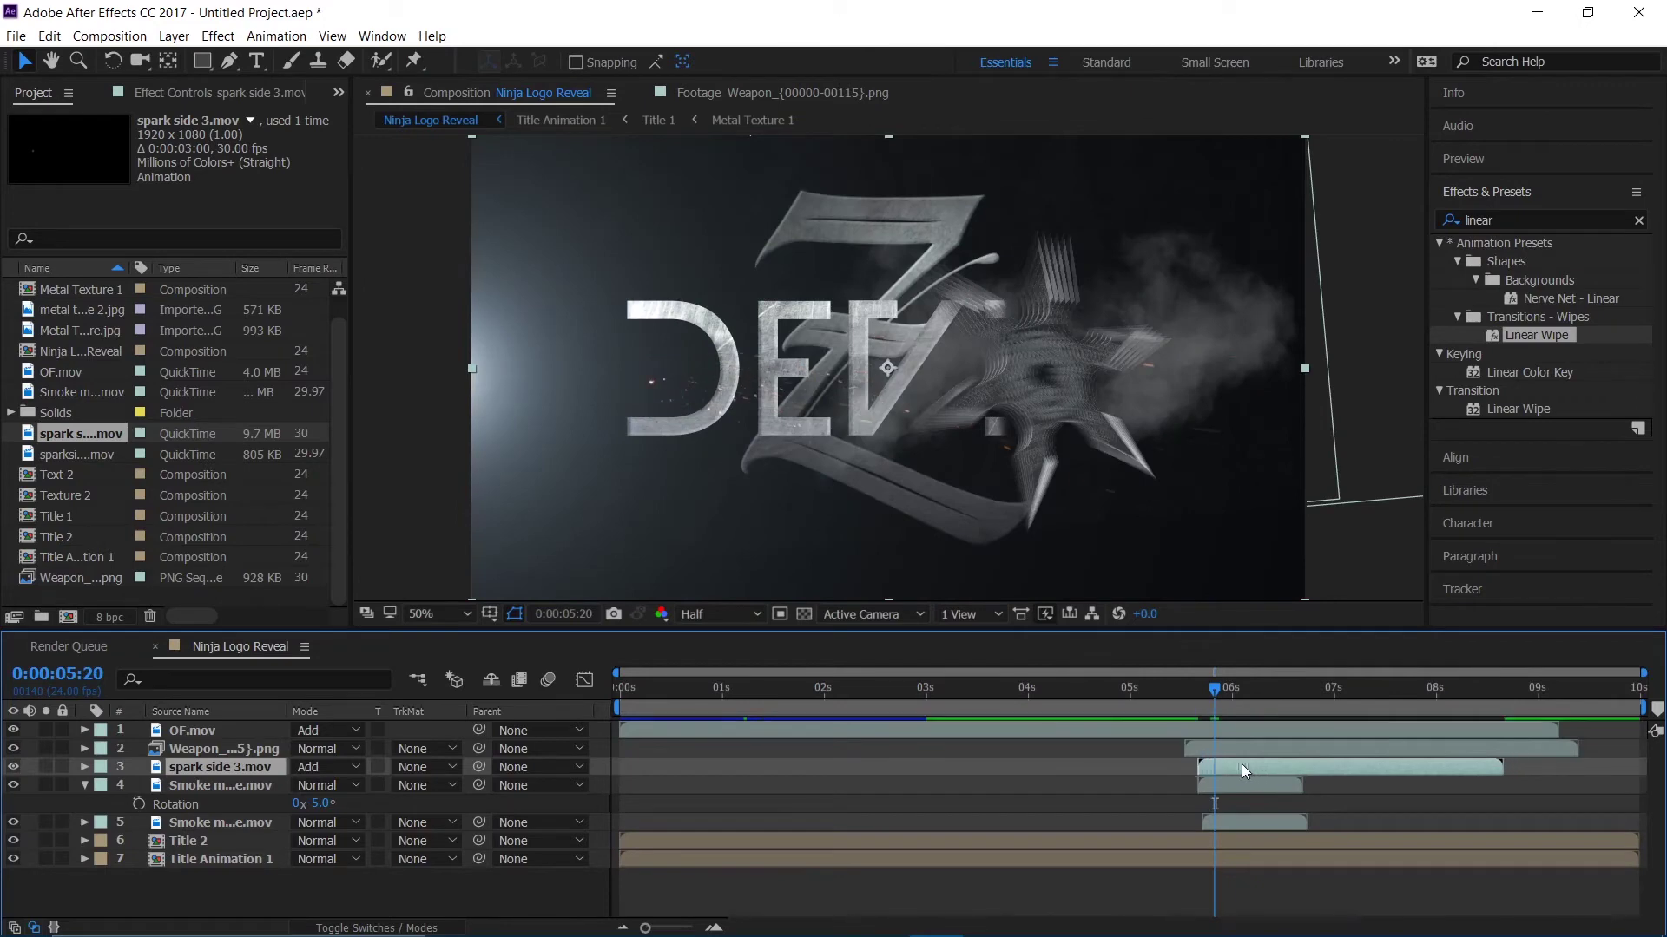
left_click(1157, 705)
key("space")
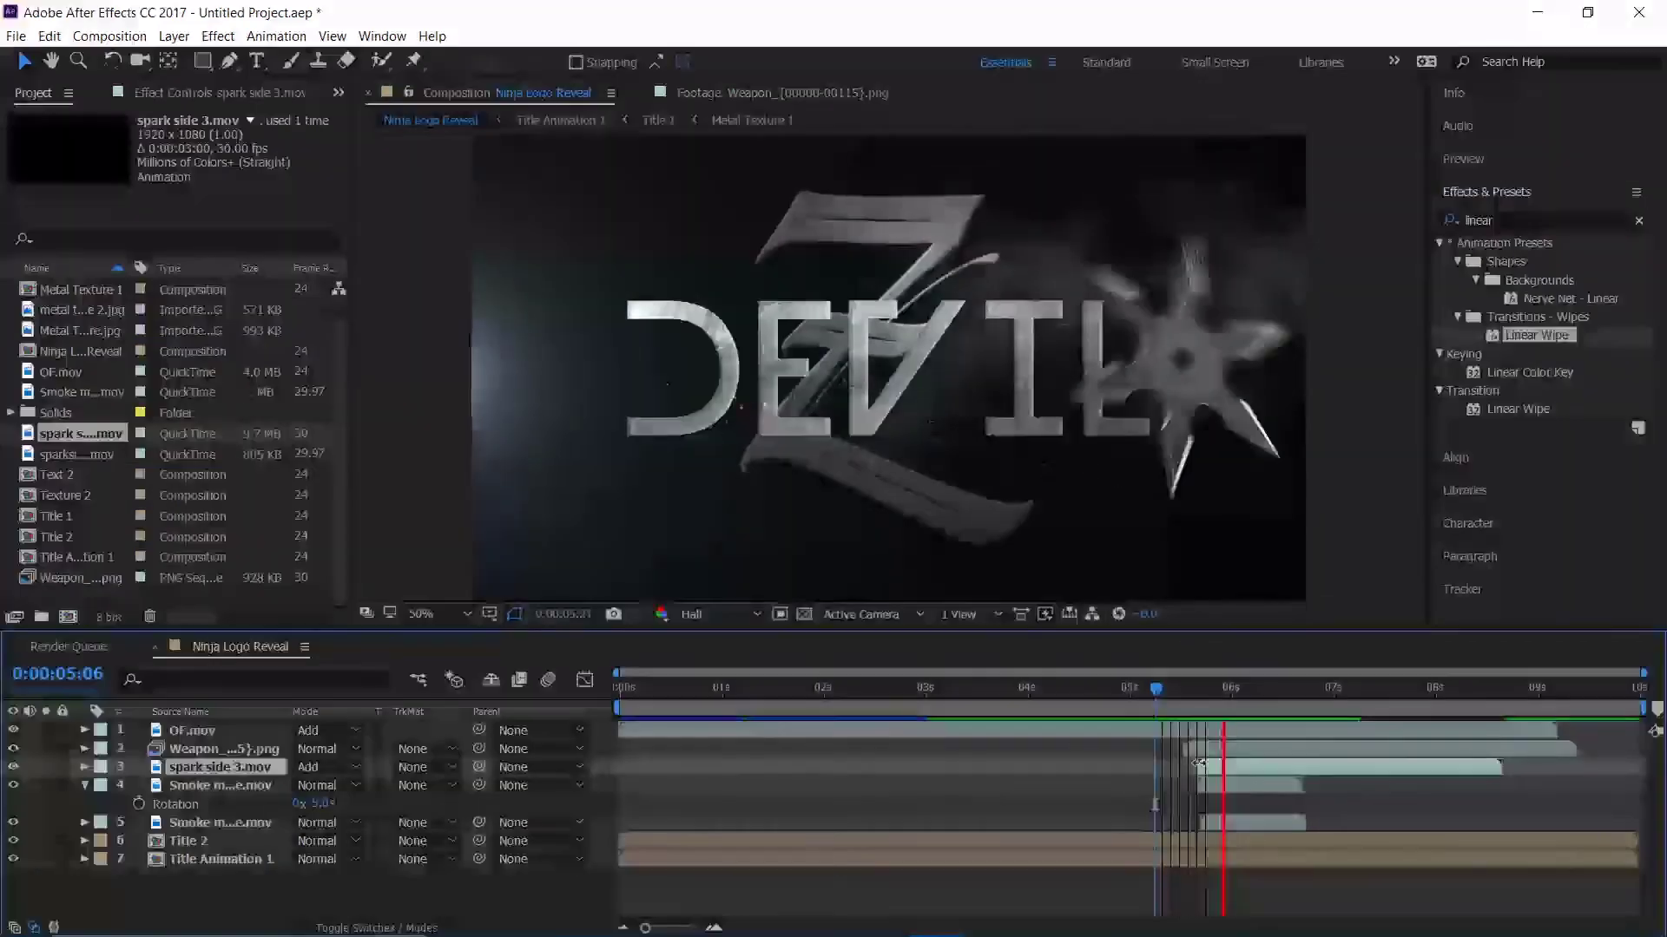
left_click(1163, 689)
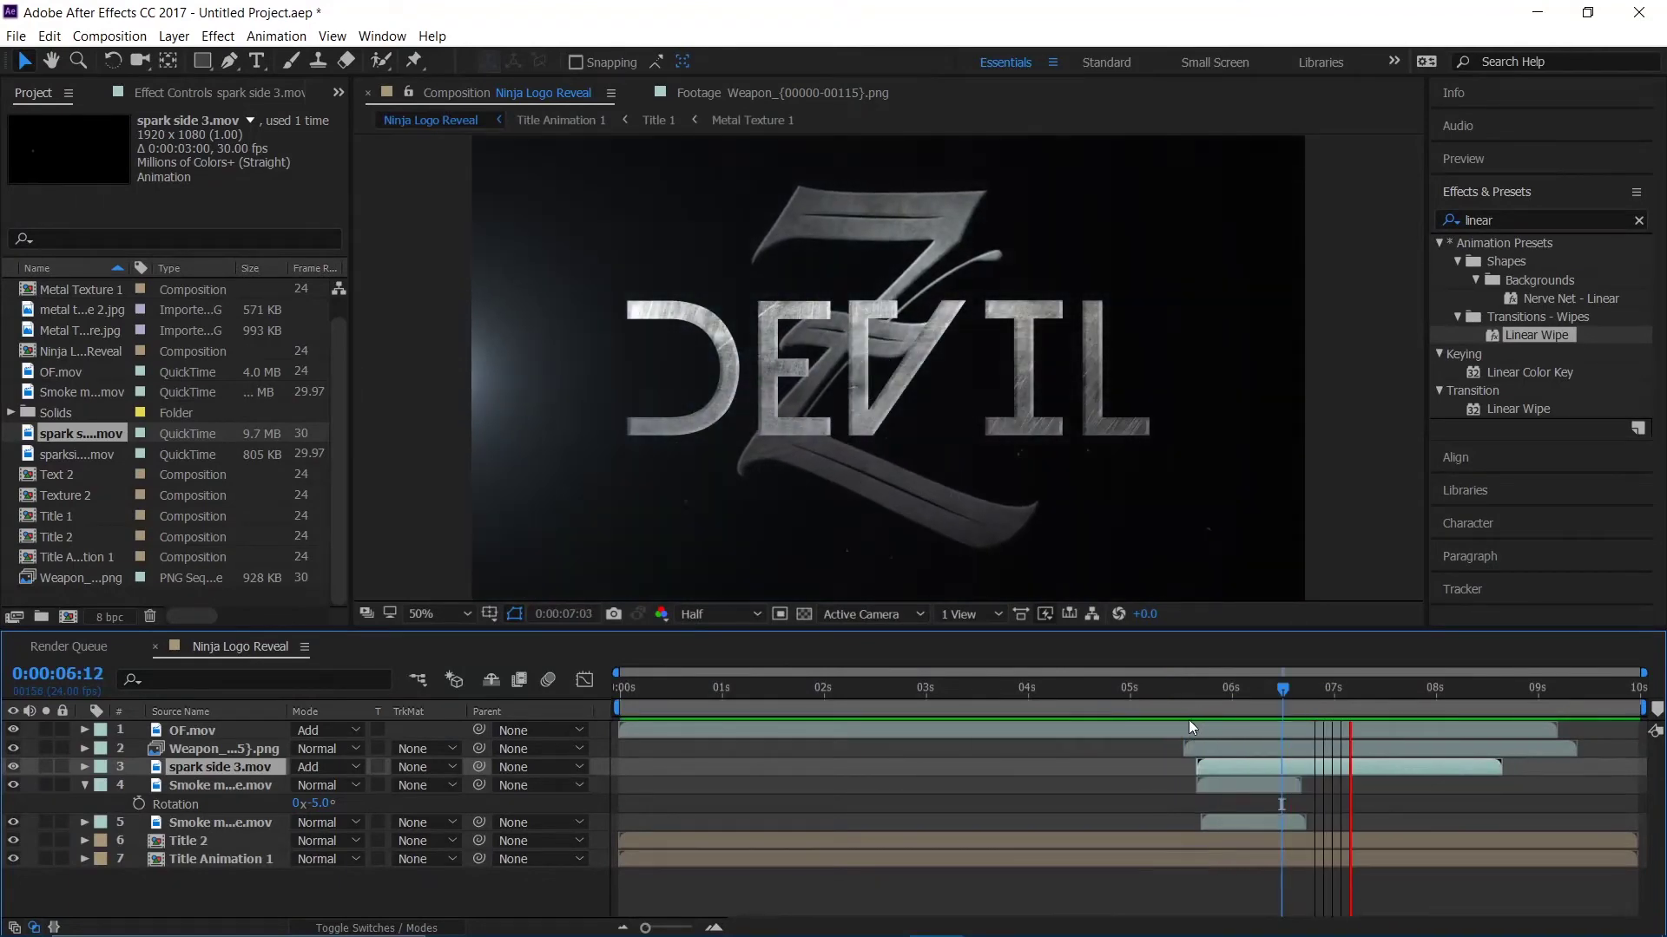
left_click(1149, 705)
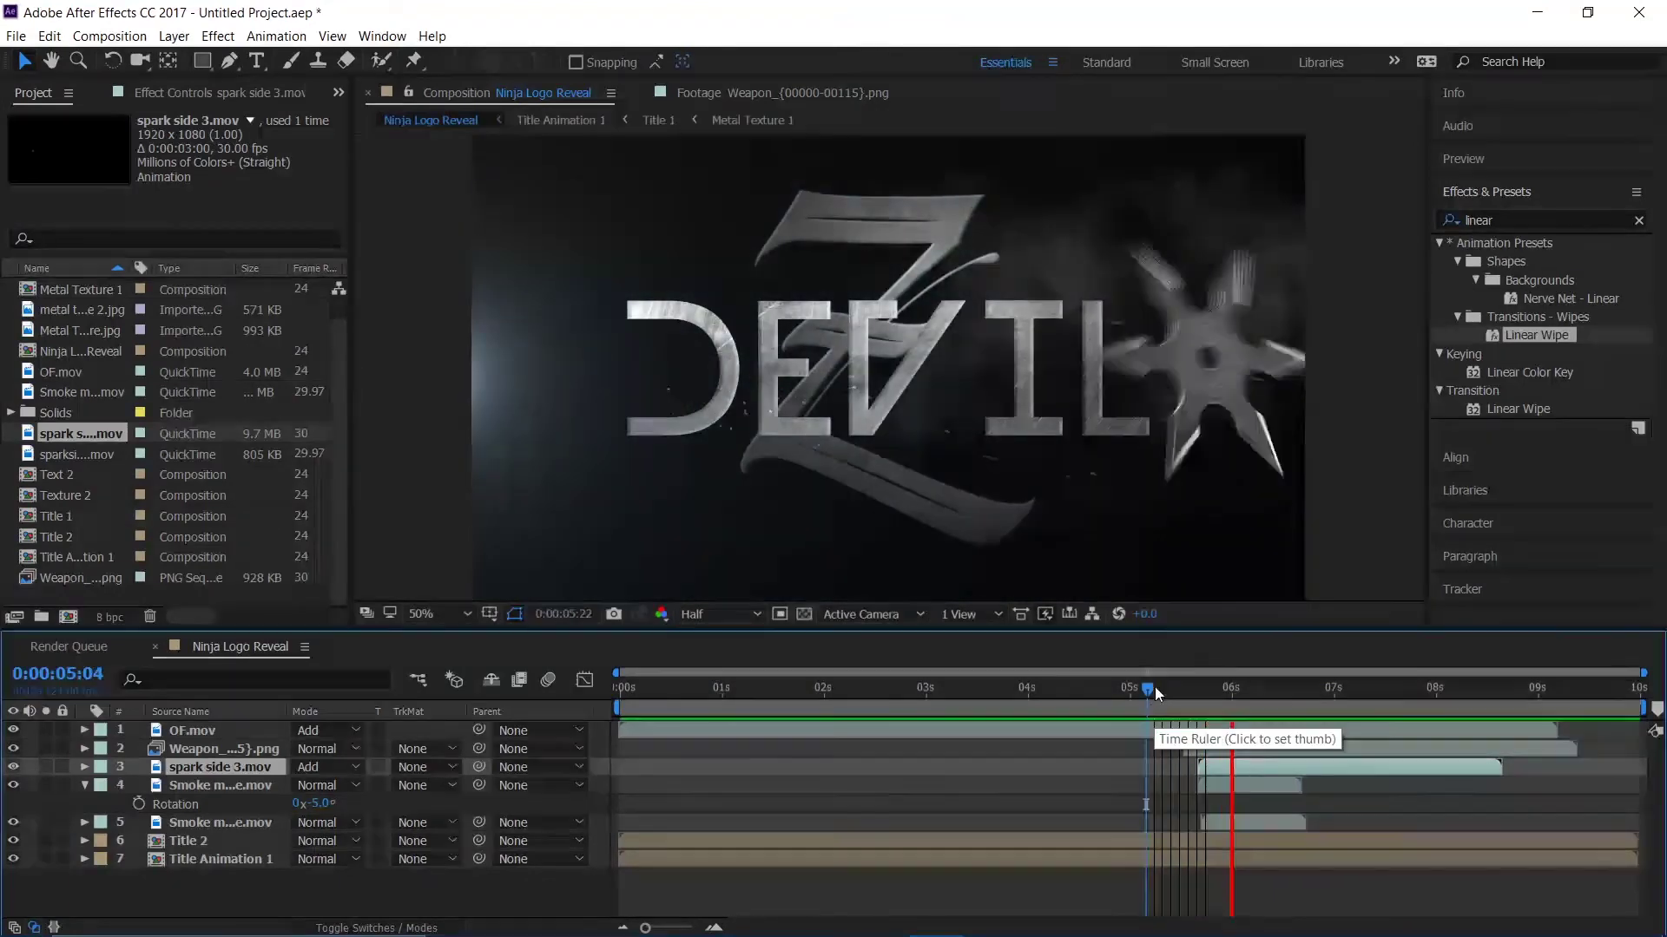
- At 0:00:05:17, move the spark layer right and slightly up, between the title's D and E
left_click_drag(1186, 693, 1201, 687)
left_click(647, 388)
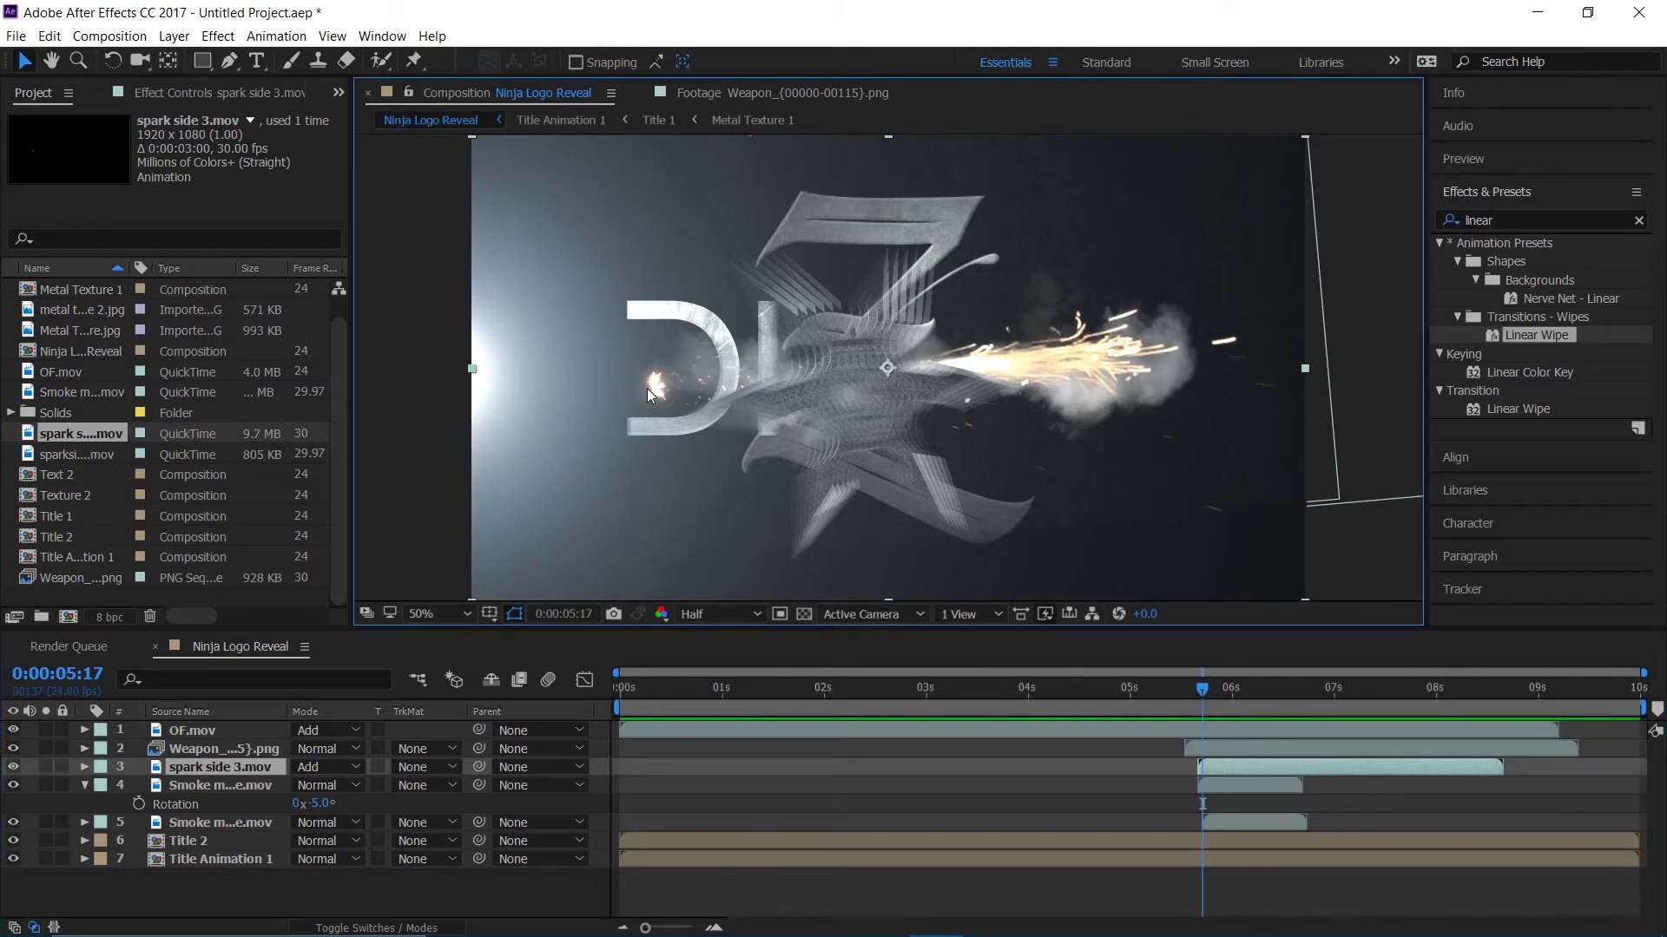
left_click_drag(632, 392, 727, 386)
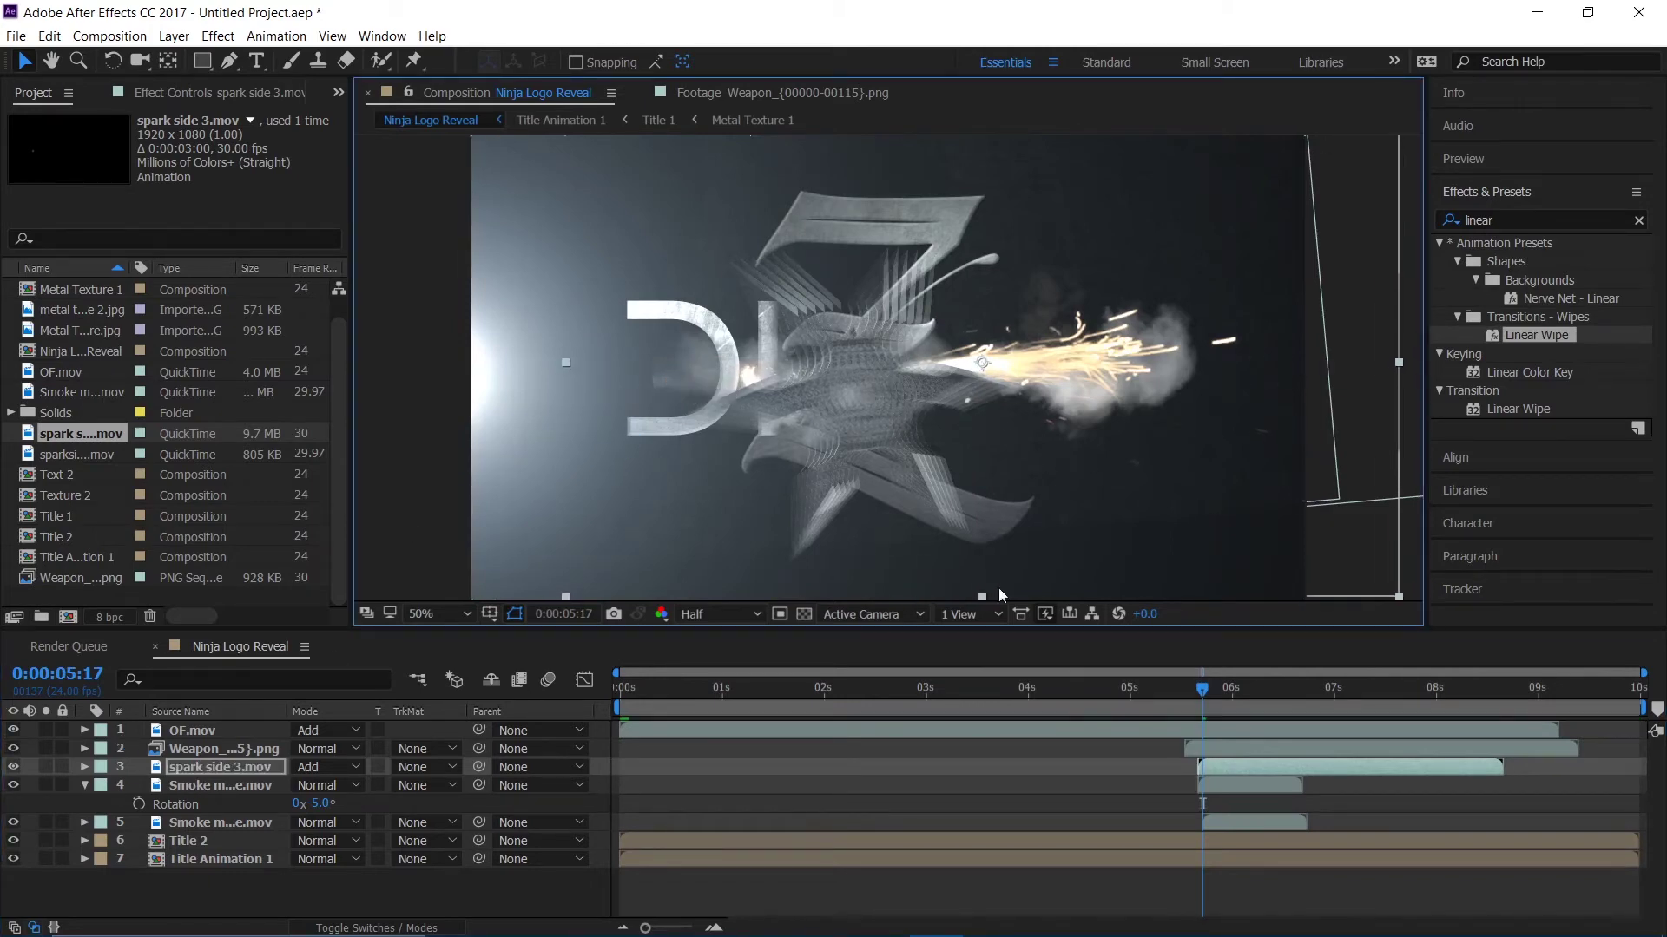
- Preview the sparks, then duplicate the spark side 3 layer and move the copy up-left at 0:00:05:18, onto the title's D
left_click_drag(1145, 699, 1122, 700)
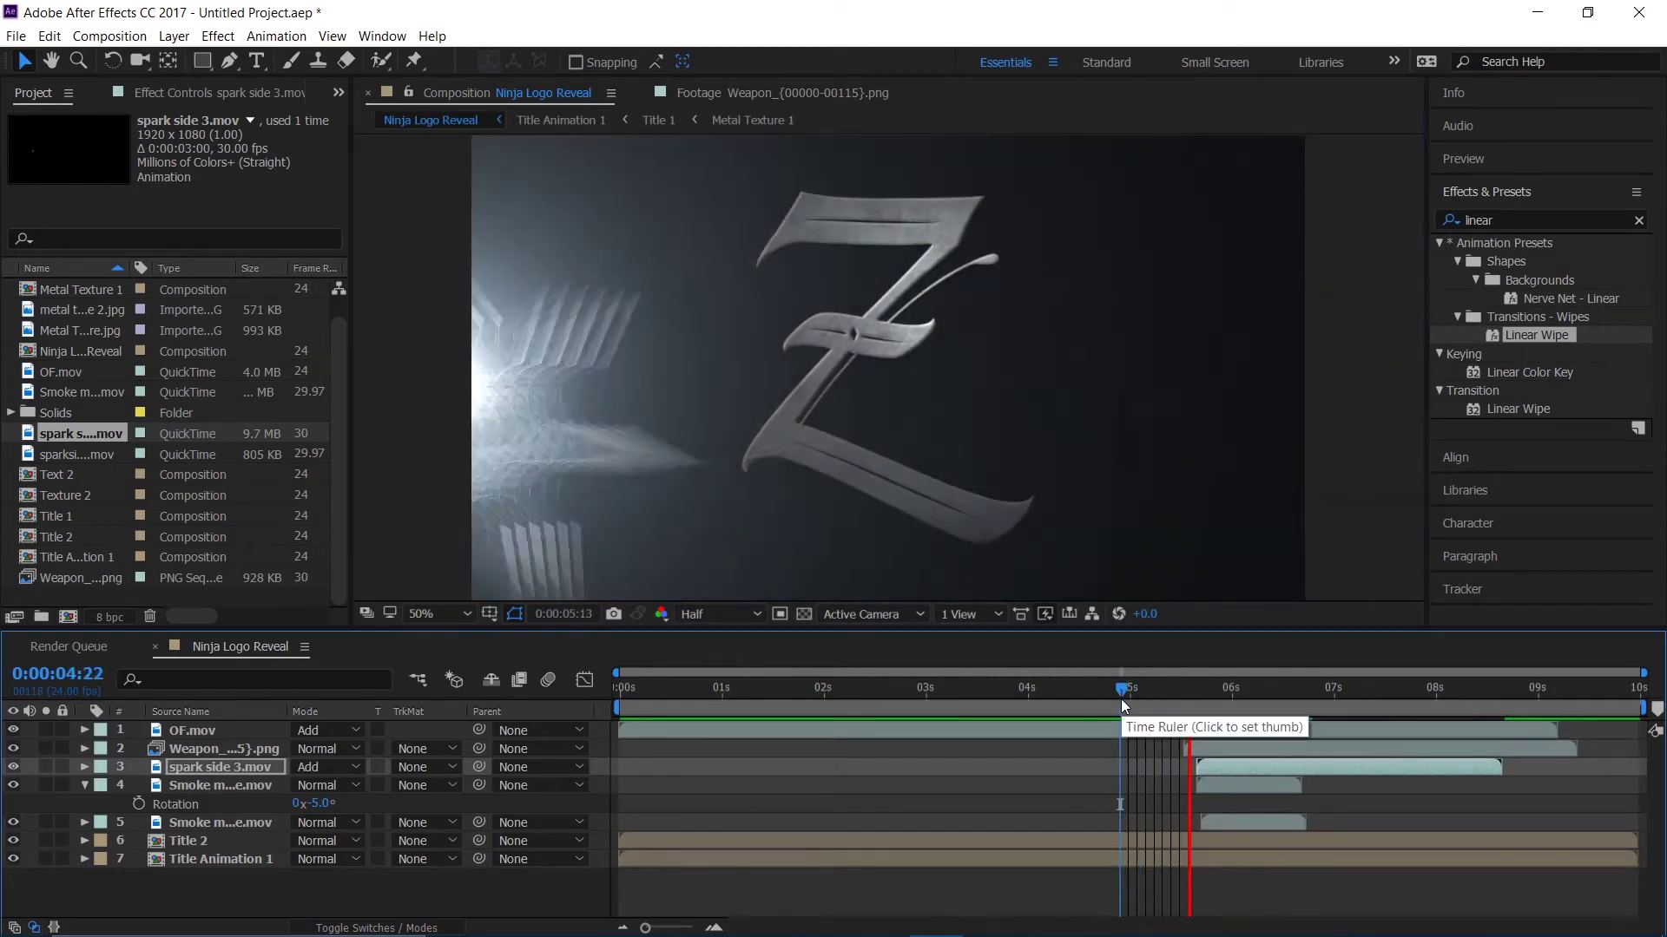
key("space")
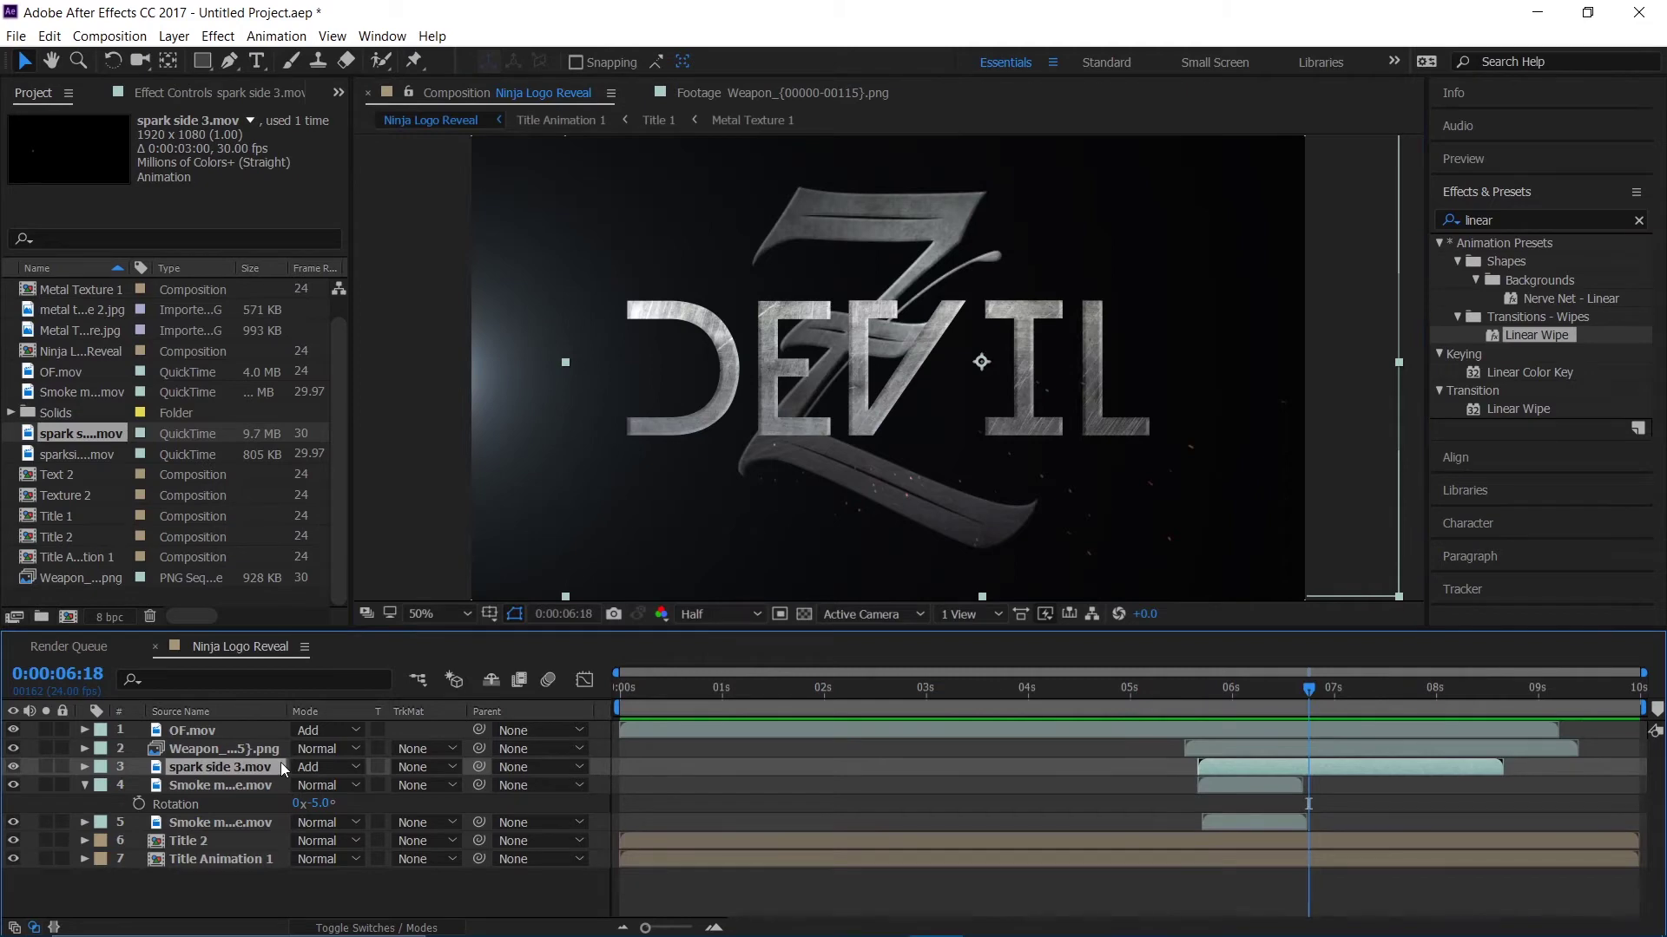
key("ctrl+d")
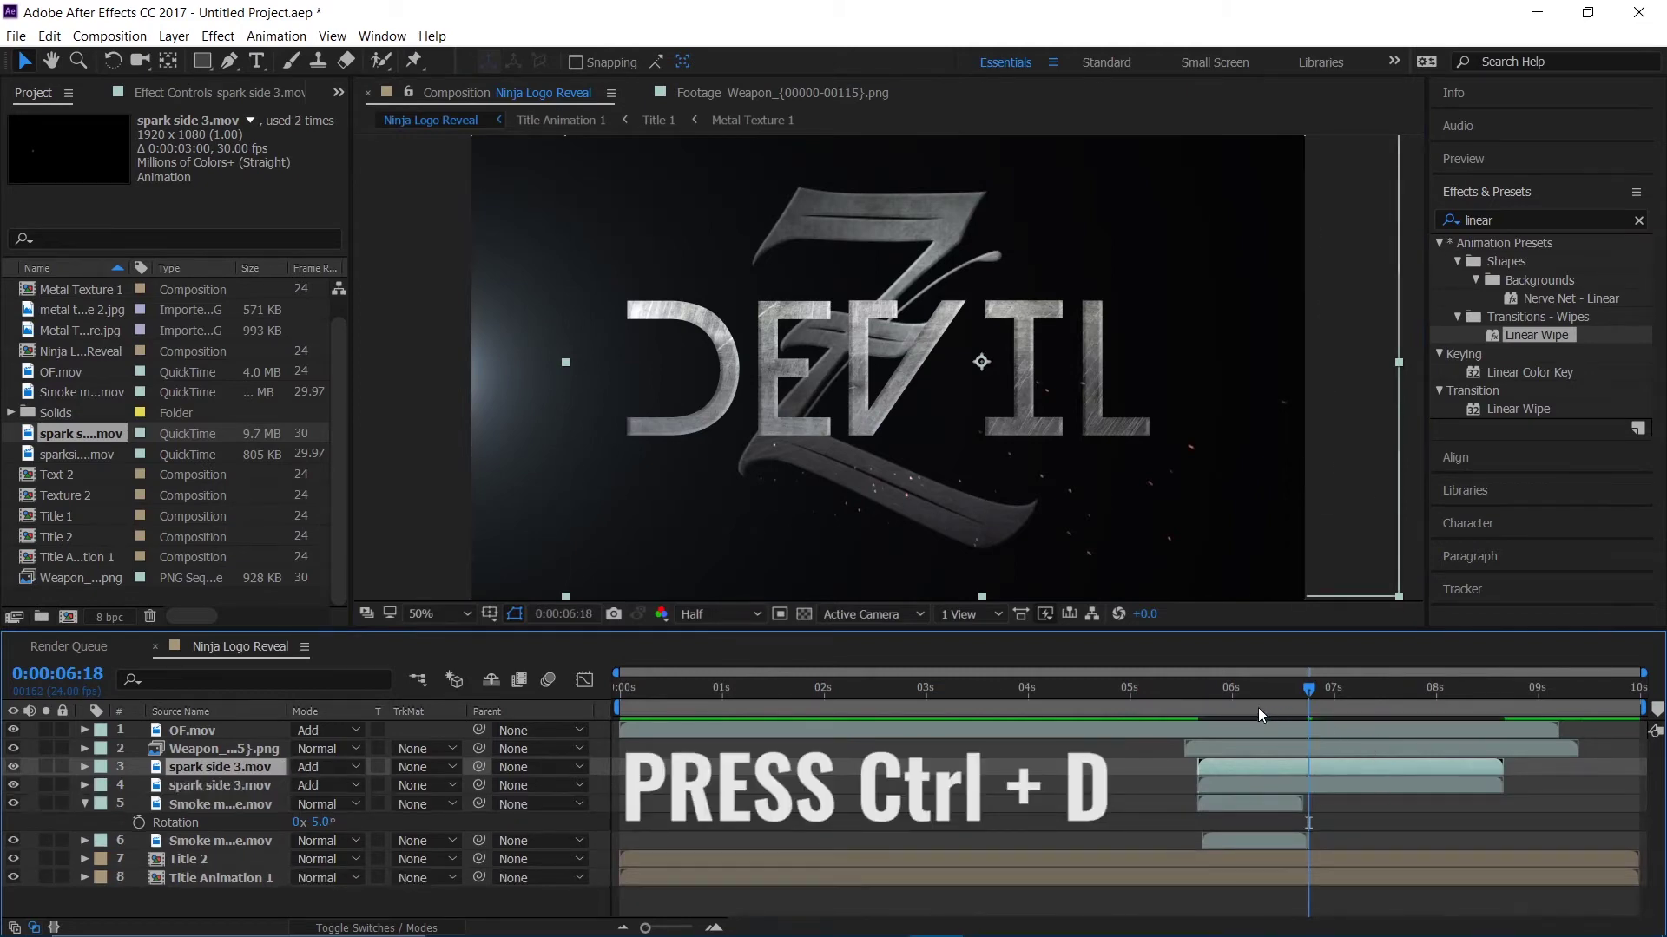
left_click_drag(1258, 707, 1205, 722)
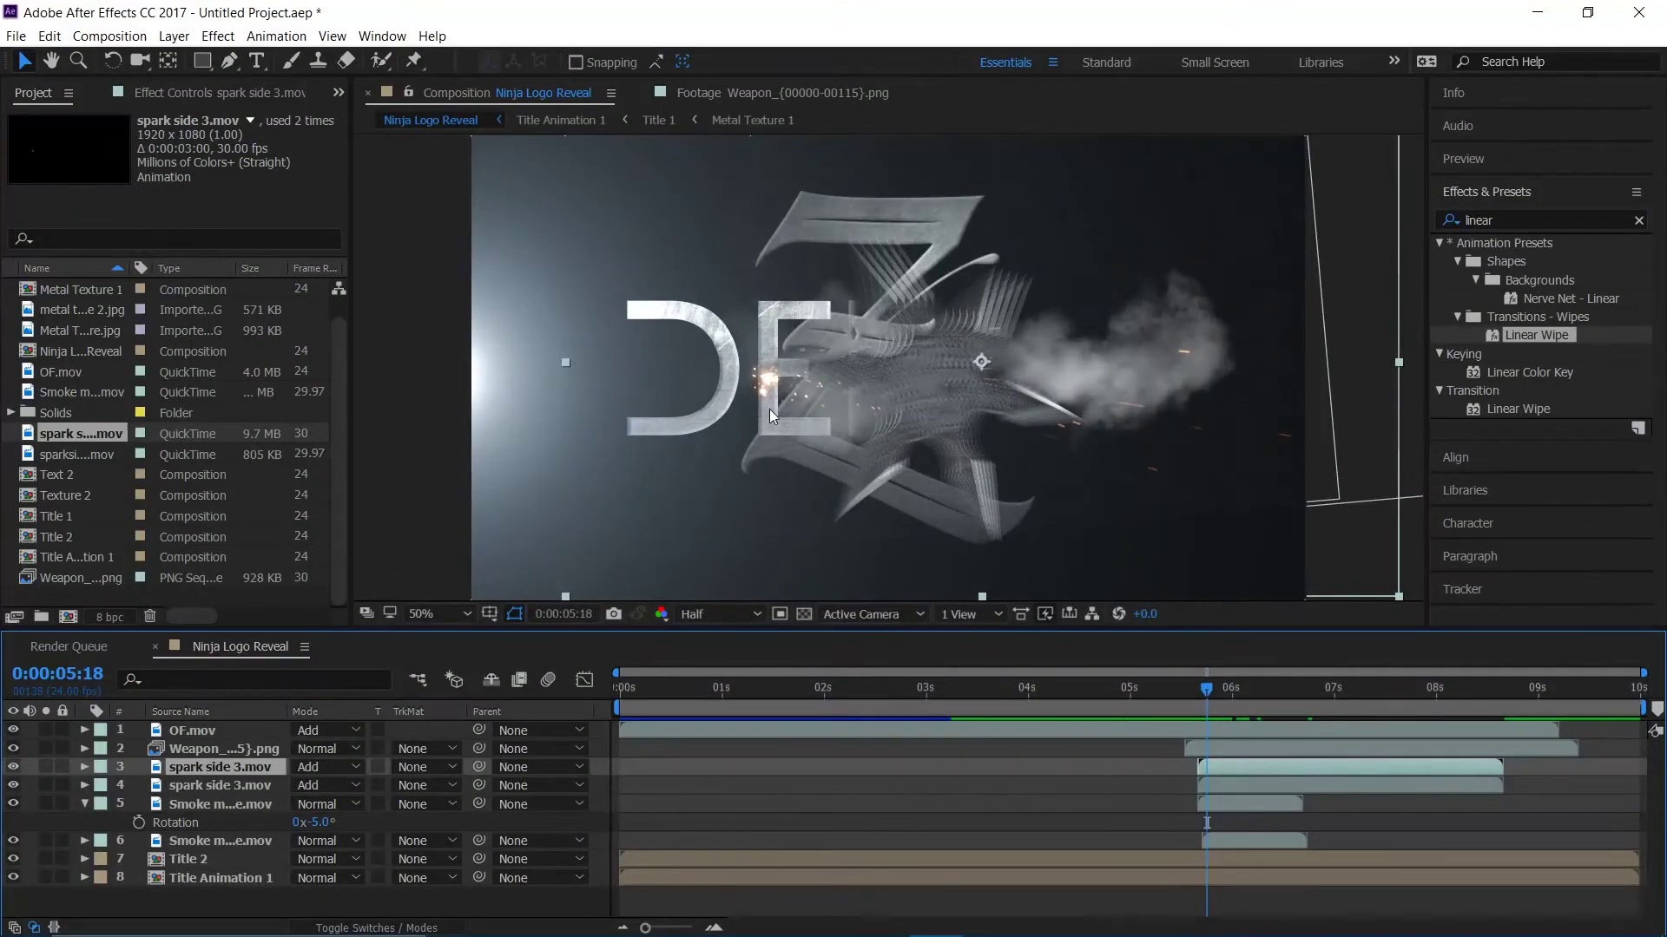
left_click_drag(770, 416, 703, 334)
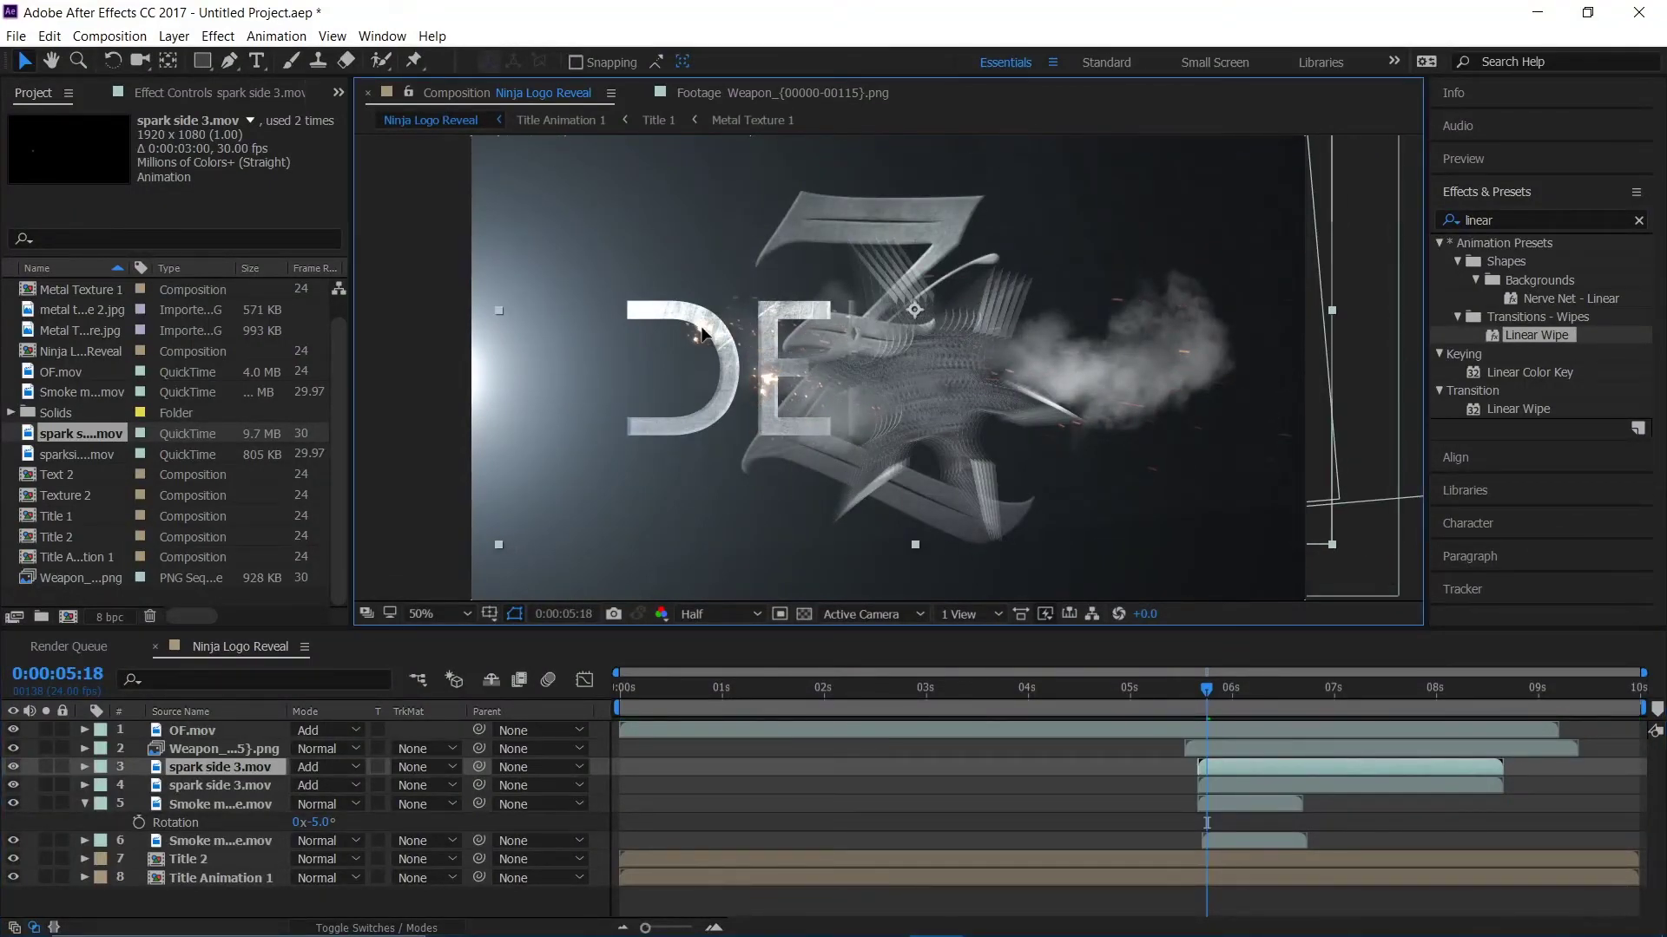
- Delay the duplicated spark side 3 clip to start at about 0:00:05:18, and preview both spark bursts
left_click(1168, 711)
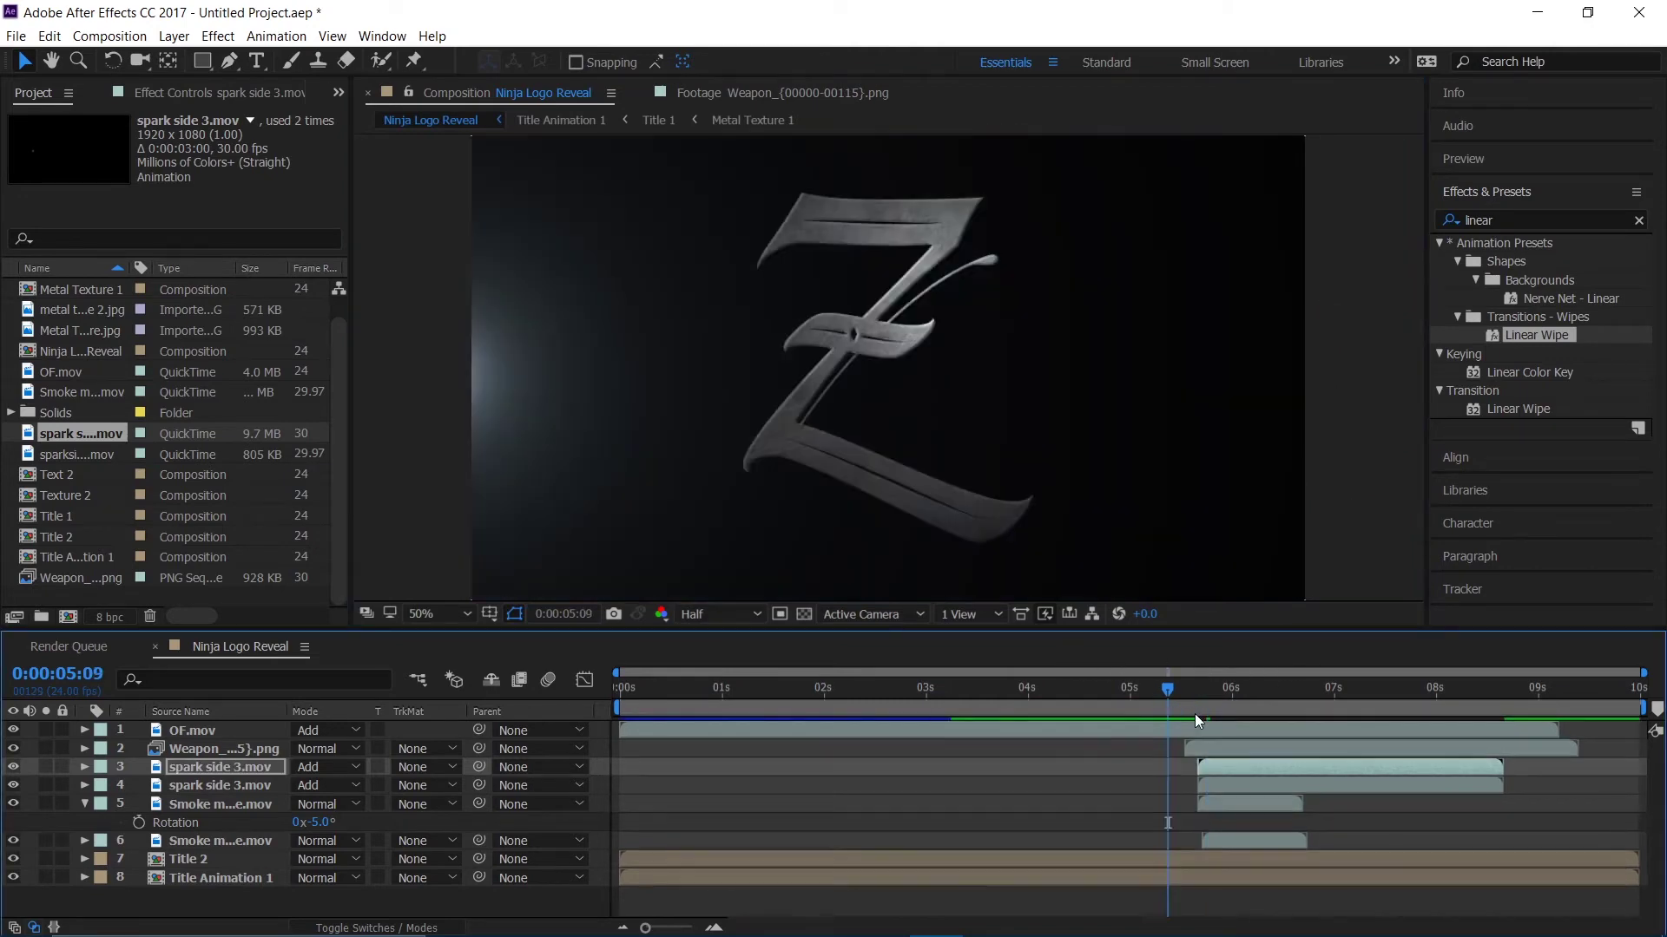
left_click_drag(1259, 766, 1269, 766)
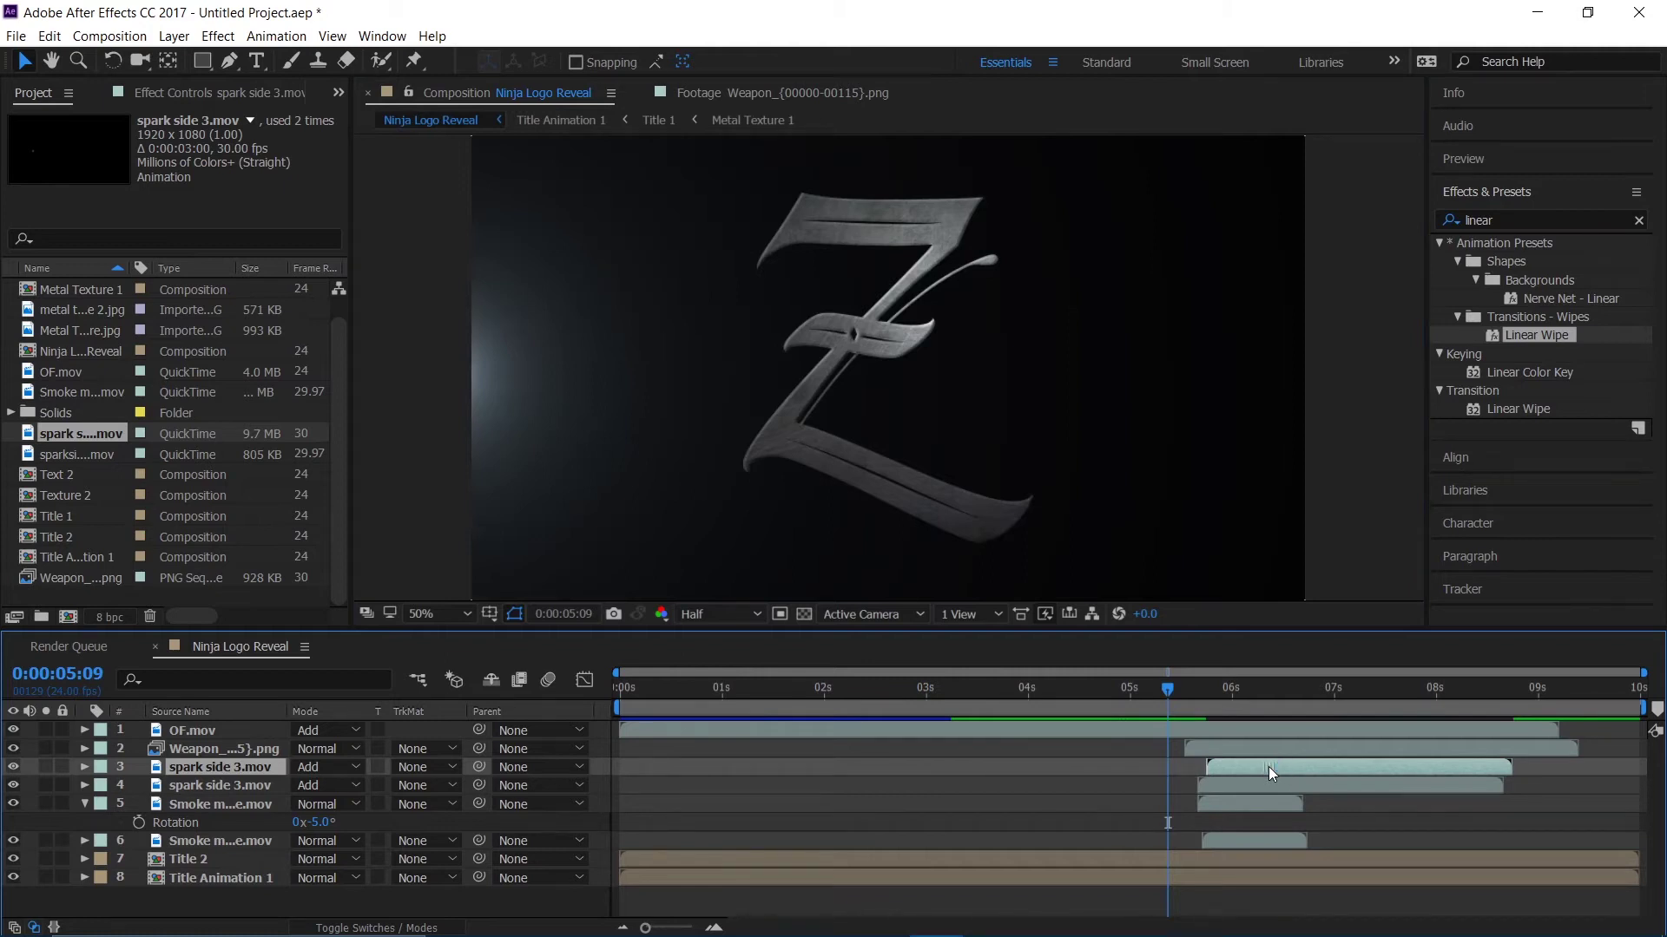
key("space")
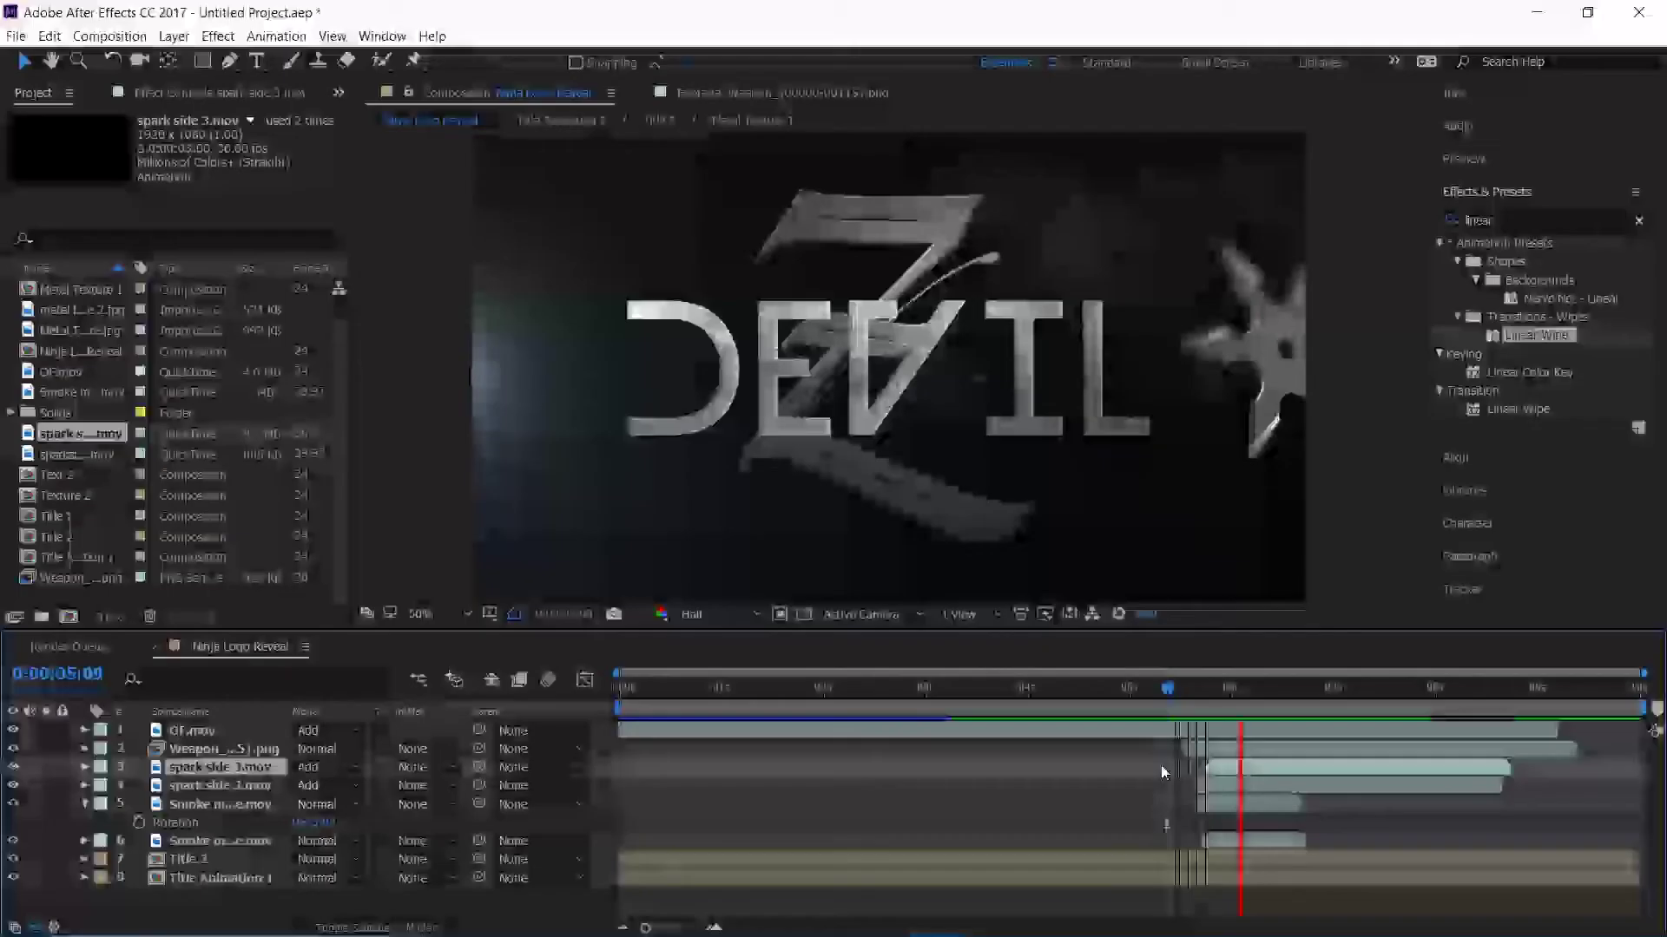
key("space")
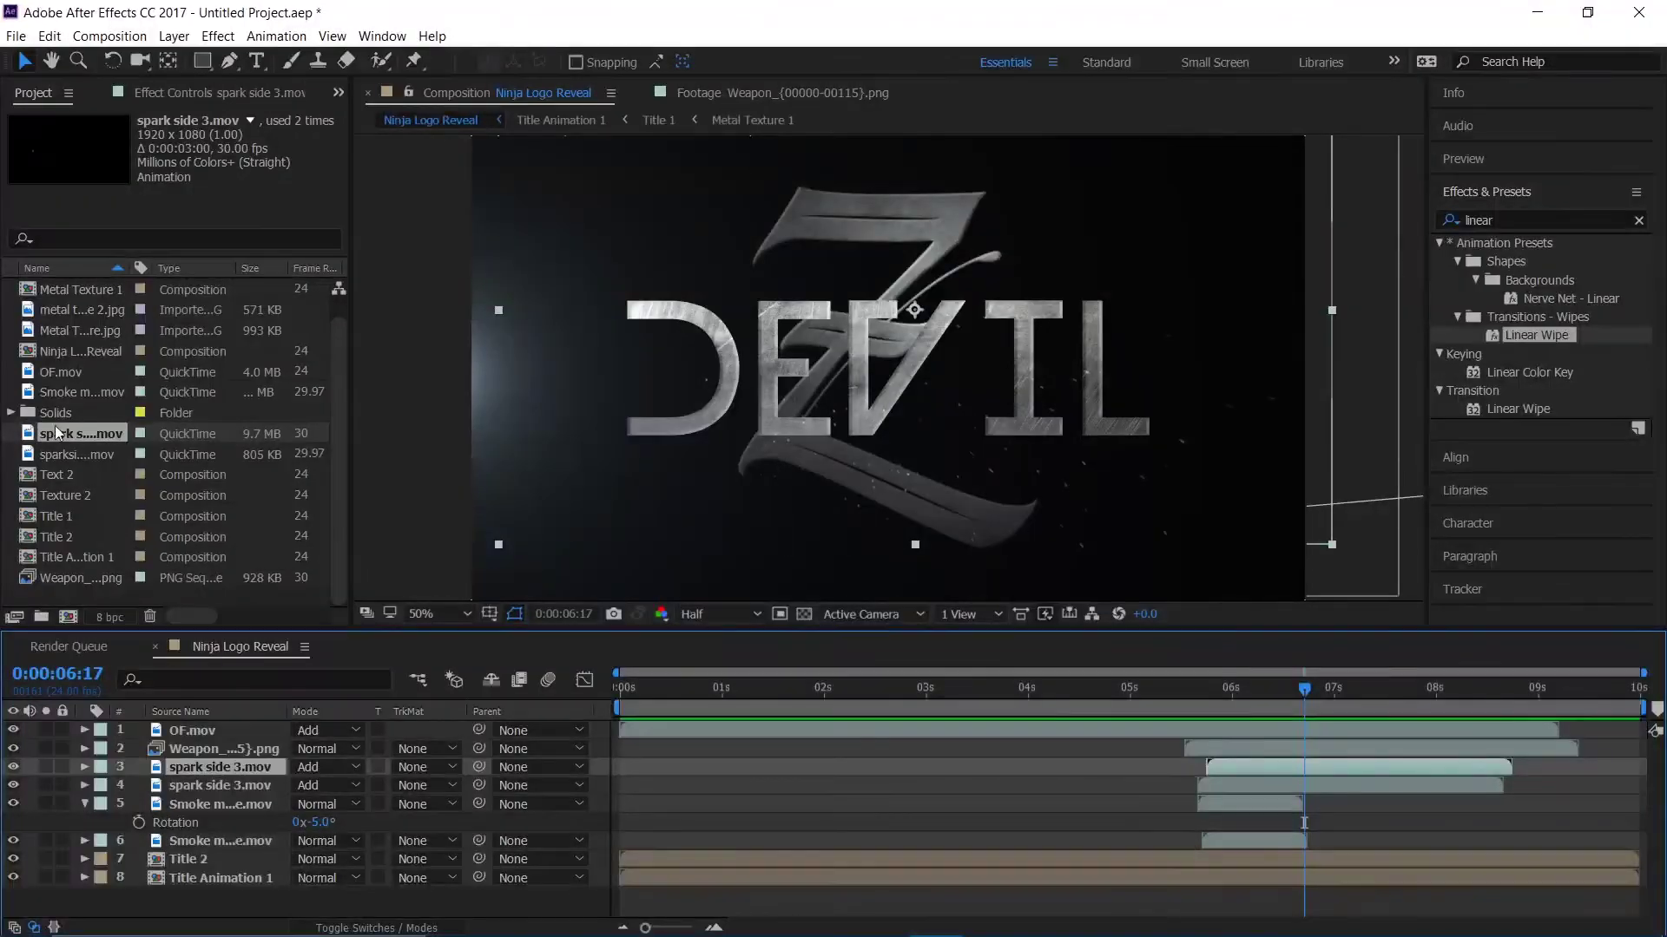
- Add sparkside 2.mov directly beneath the weapon layer and shift it to start at about 0:00:05:23
left_click_drag(85, 451, 223, 759)
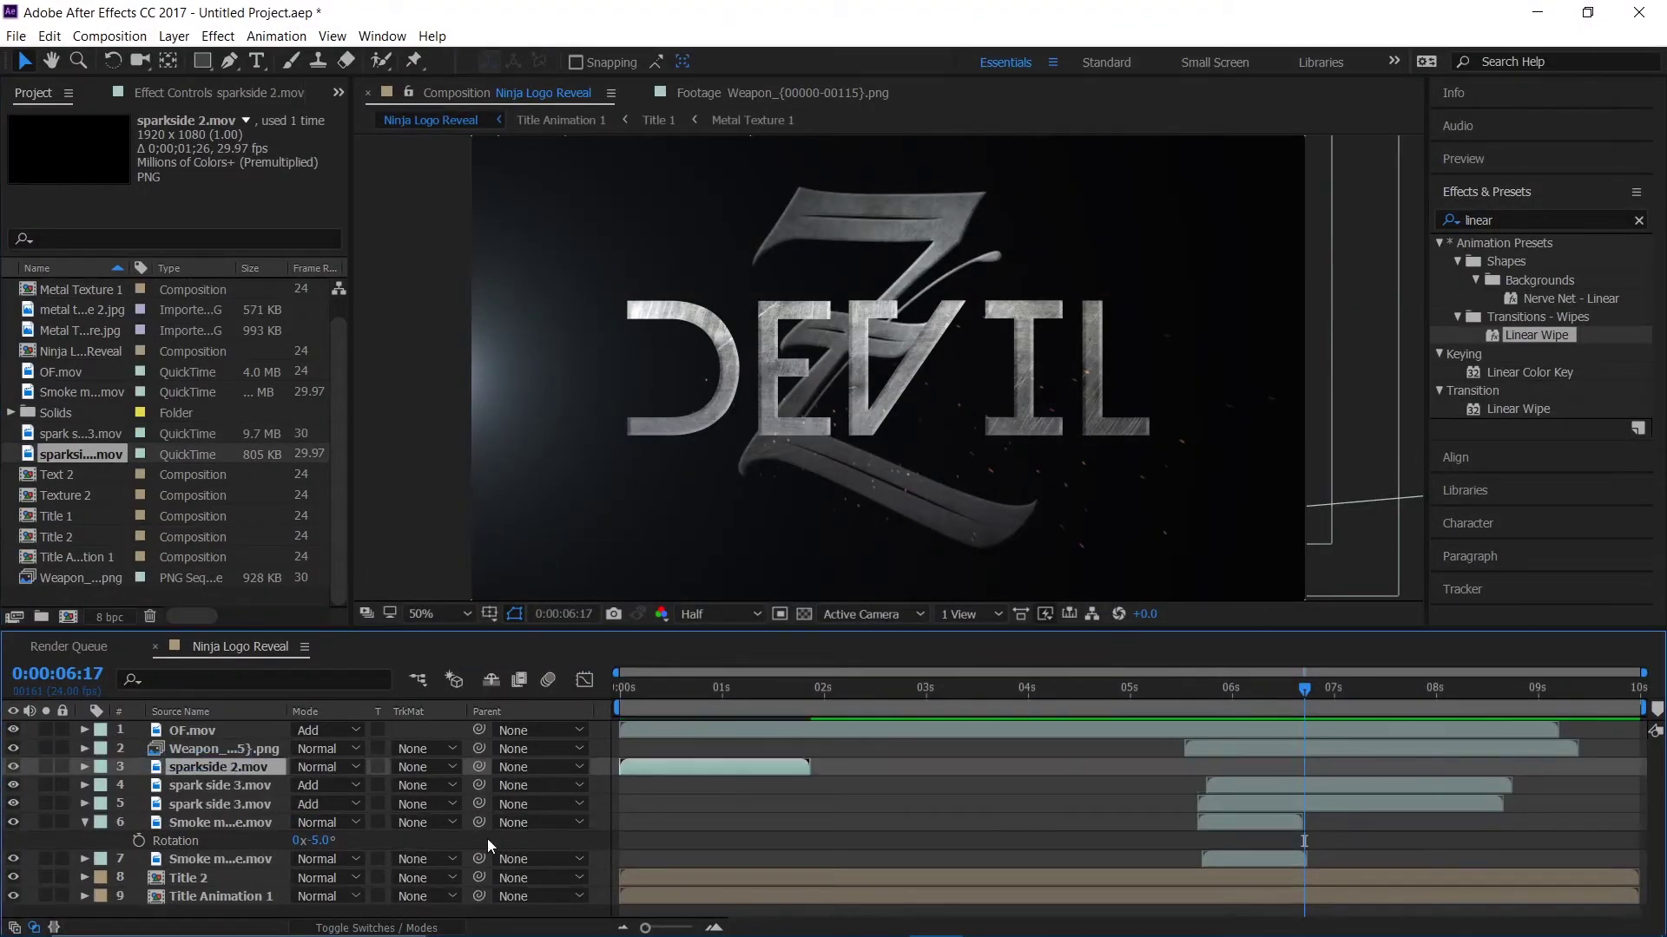
left_click_drag(759, 685, 1242, 729)
left_click_drag(708, 767, 1262, 763)
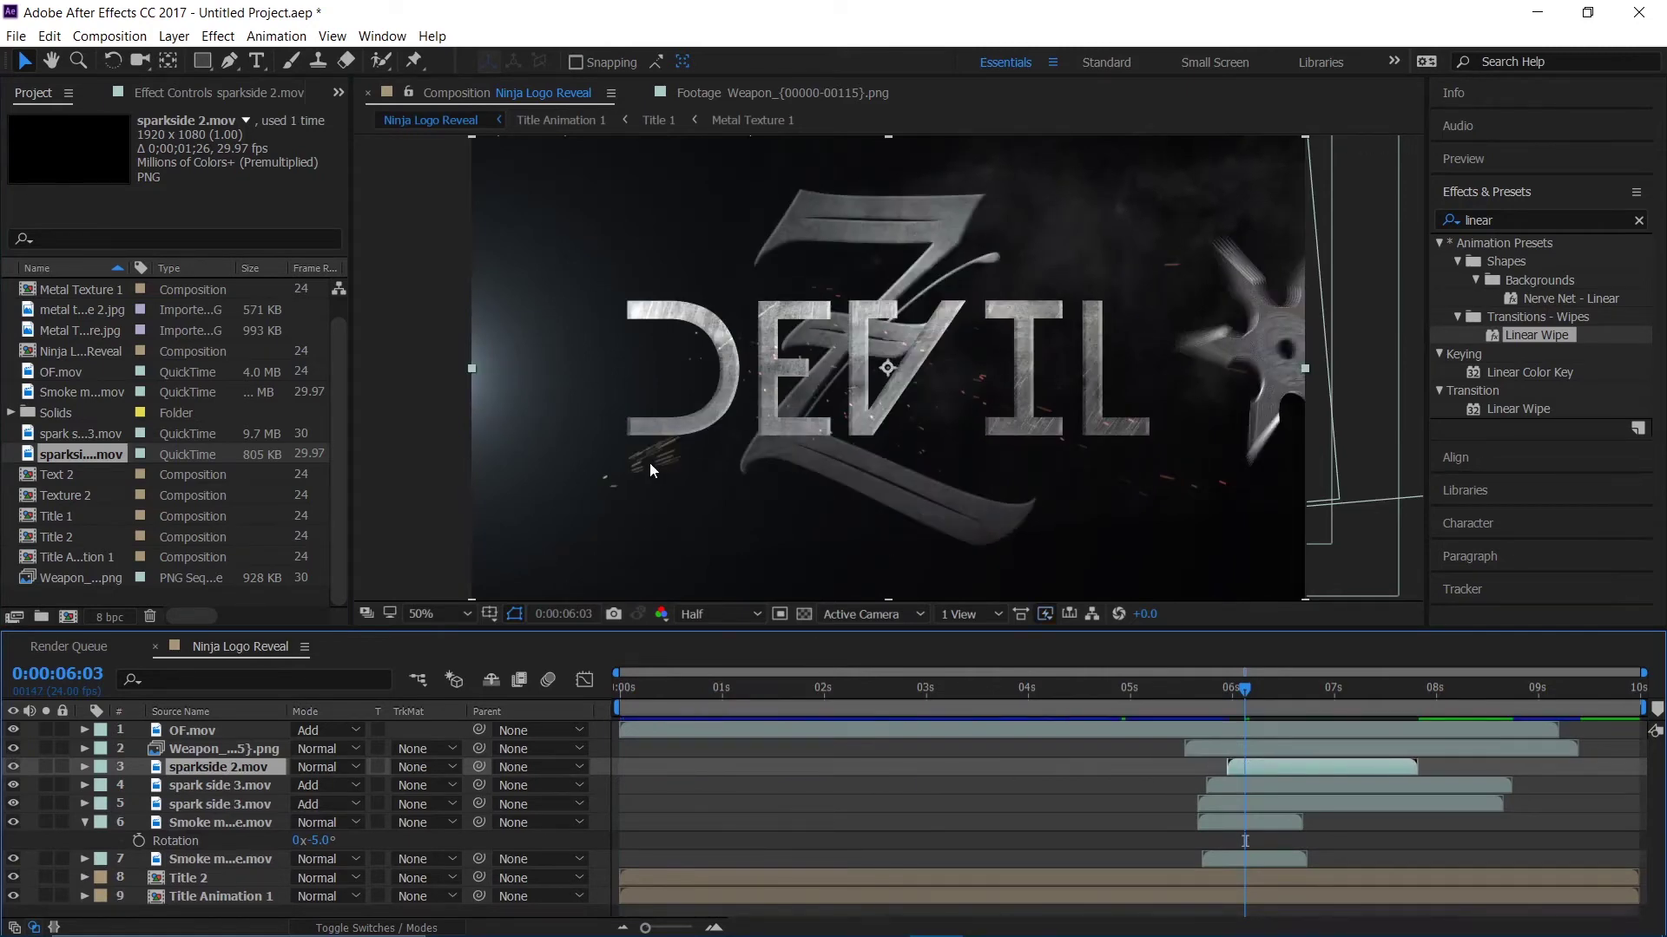
- Rotate the sparkside 2 layer to 33° and move it slightly right and down over the title's D
key("r")
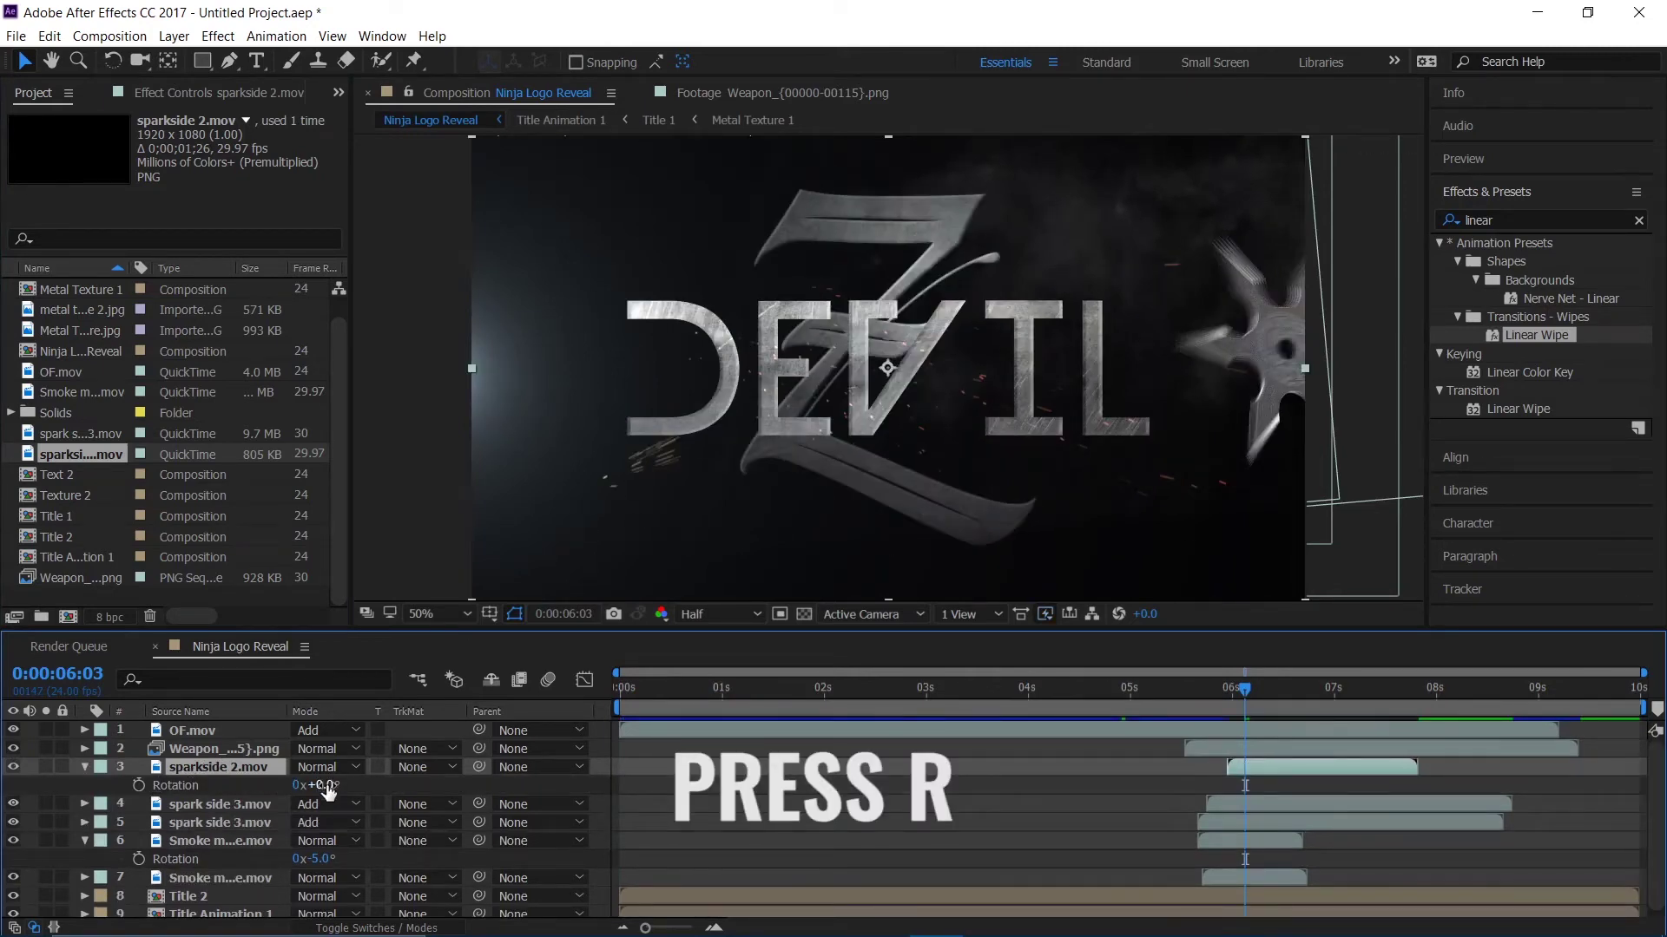
left_click_drag(327, 785, 356, 786)
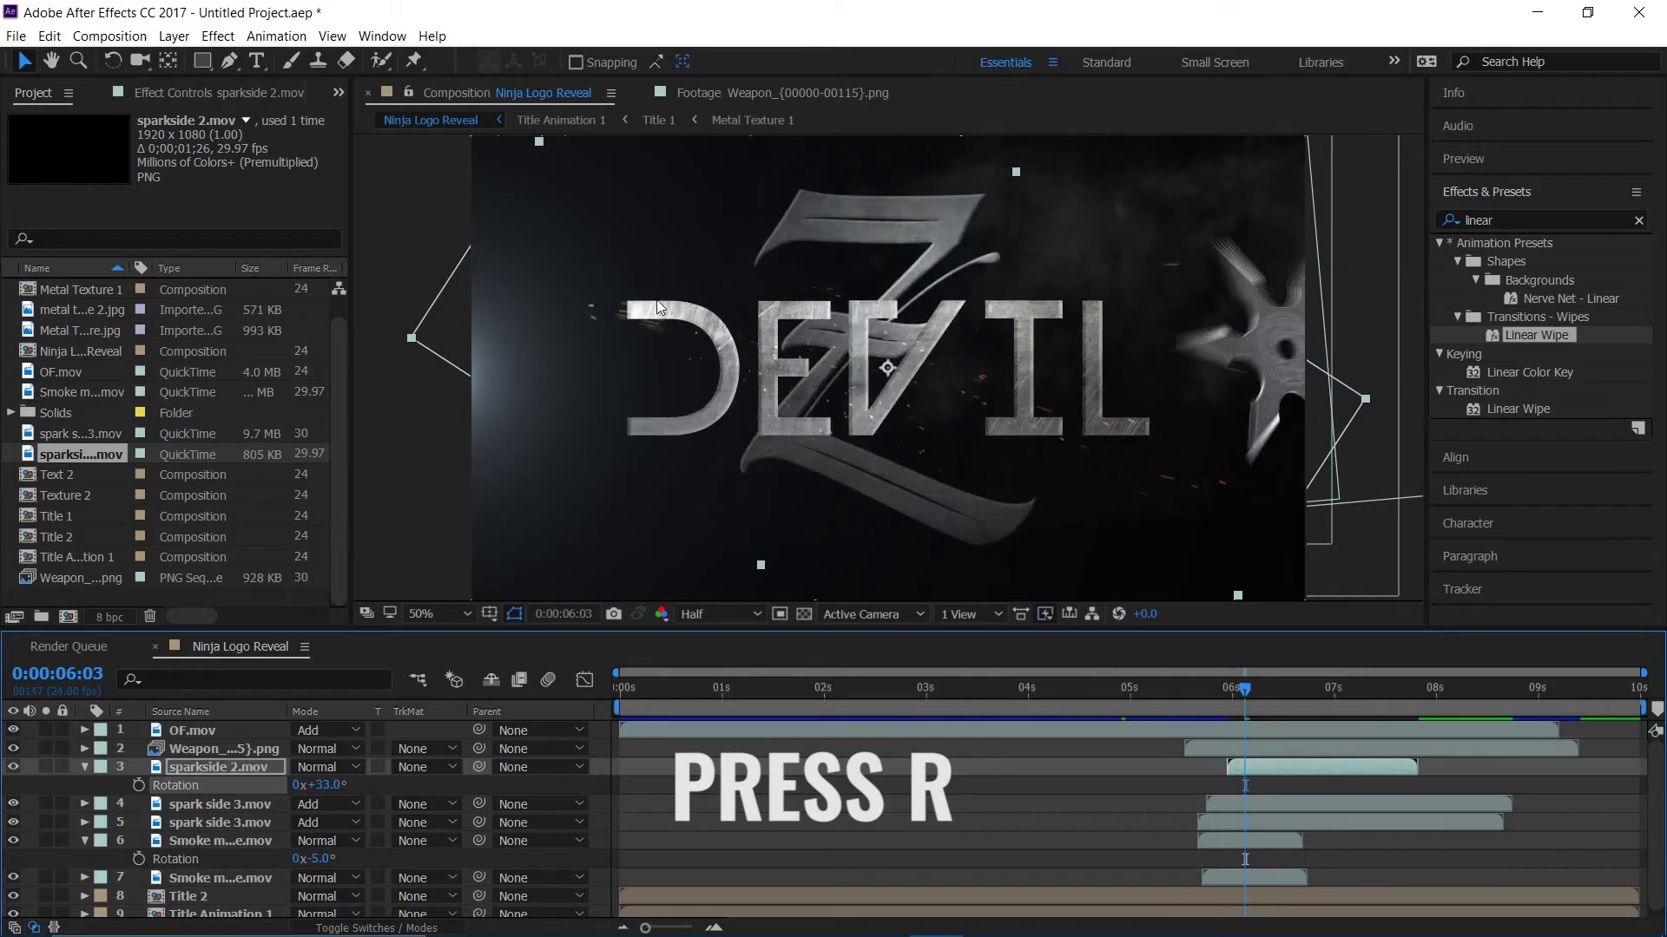
left_click_drag(657, 306, 714, 324)
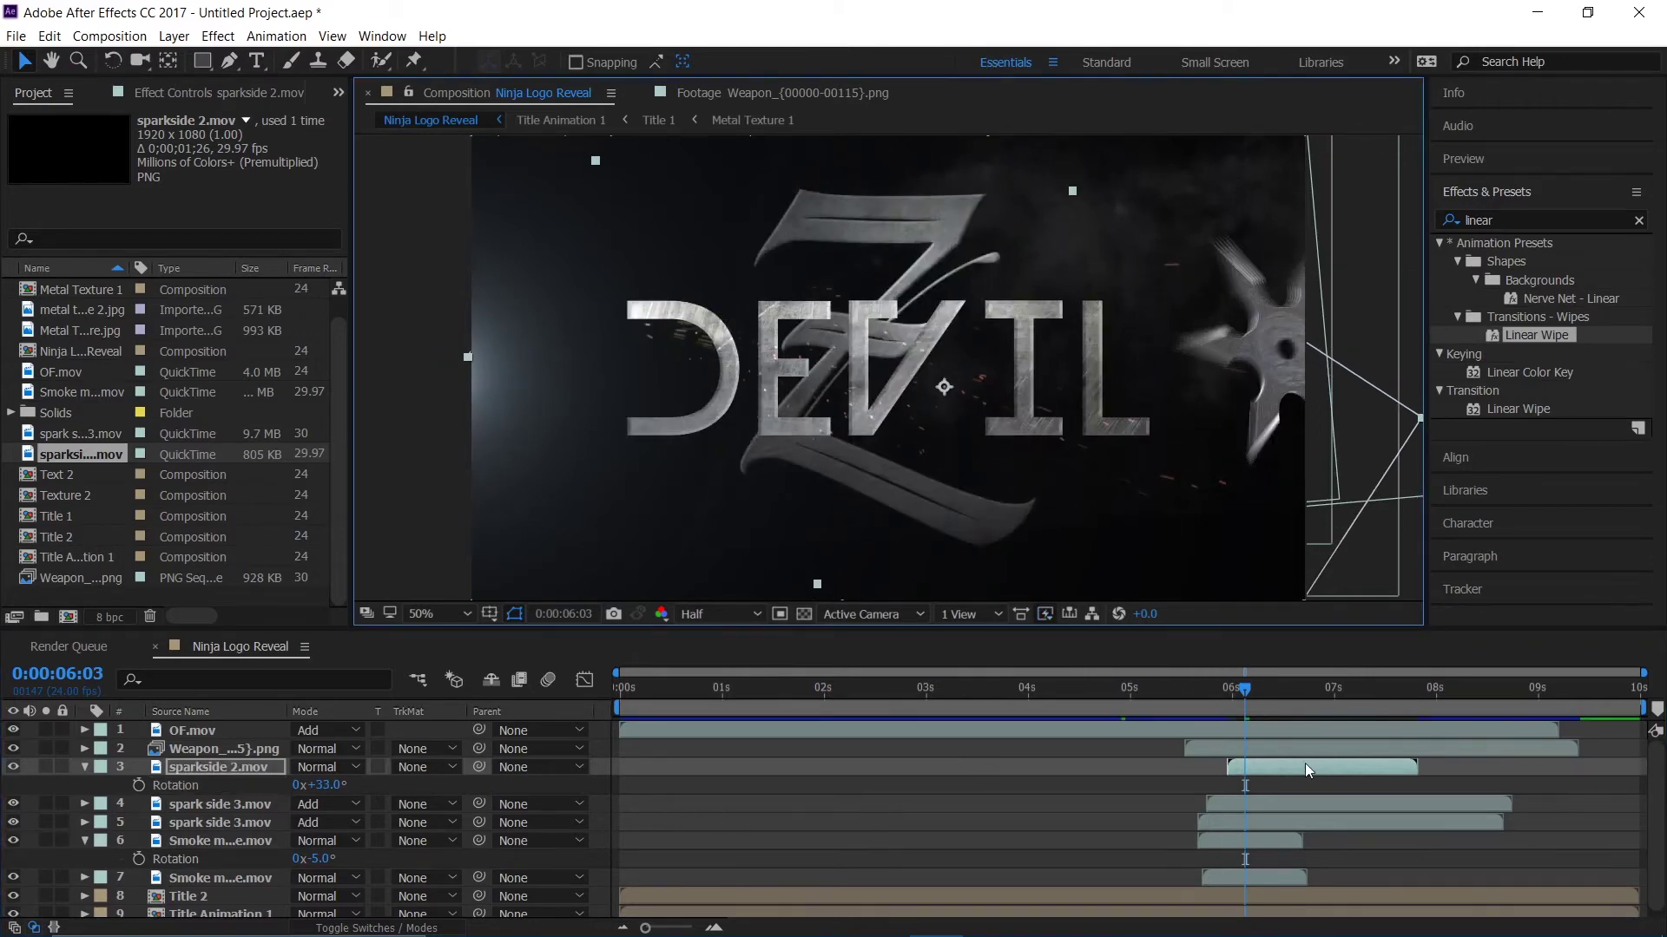
- Shift the sparkside 2 clip earlier to start at about 0:00:05:17, and preview the result
left_click_drag(1305, 763, 1278, 768)
left_click(1172, 701)
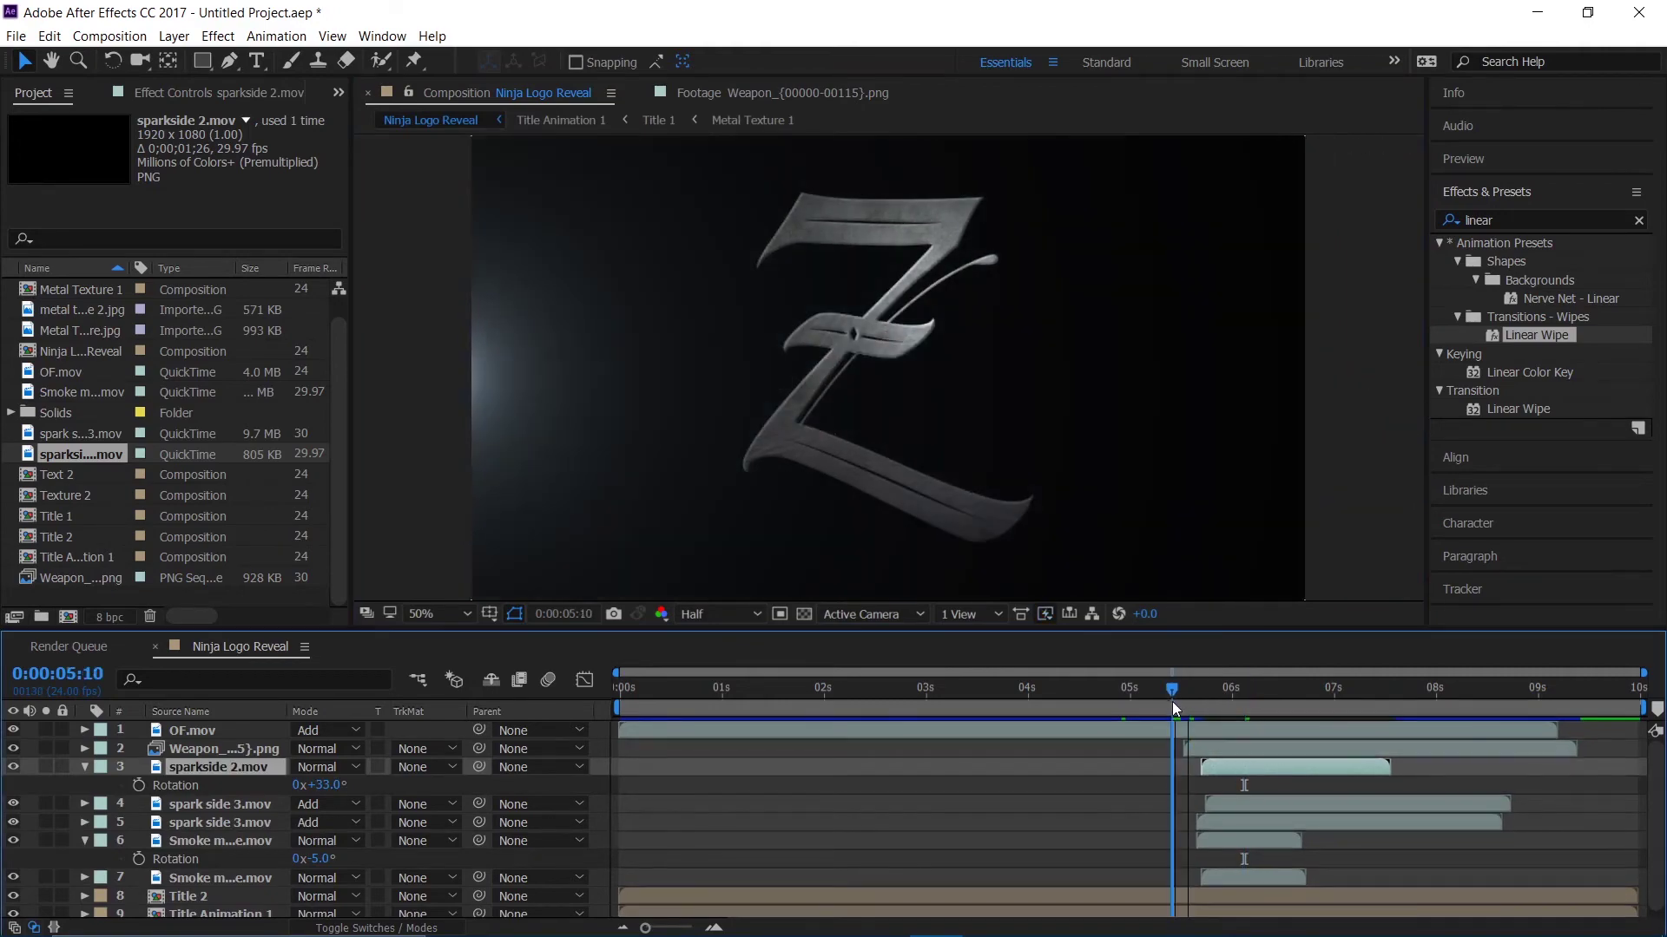
key("space")
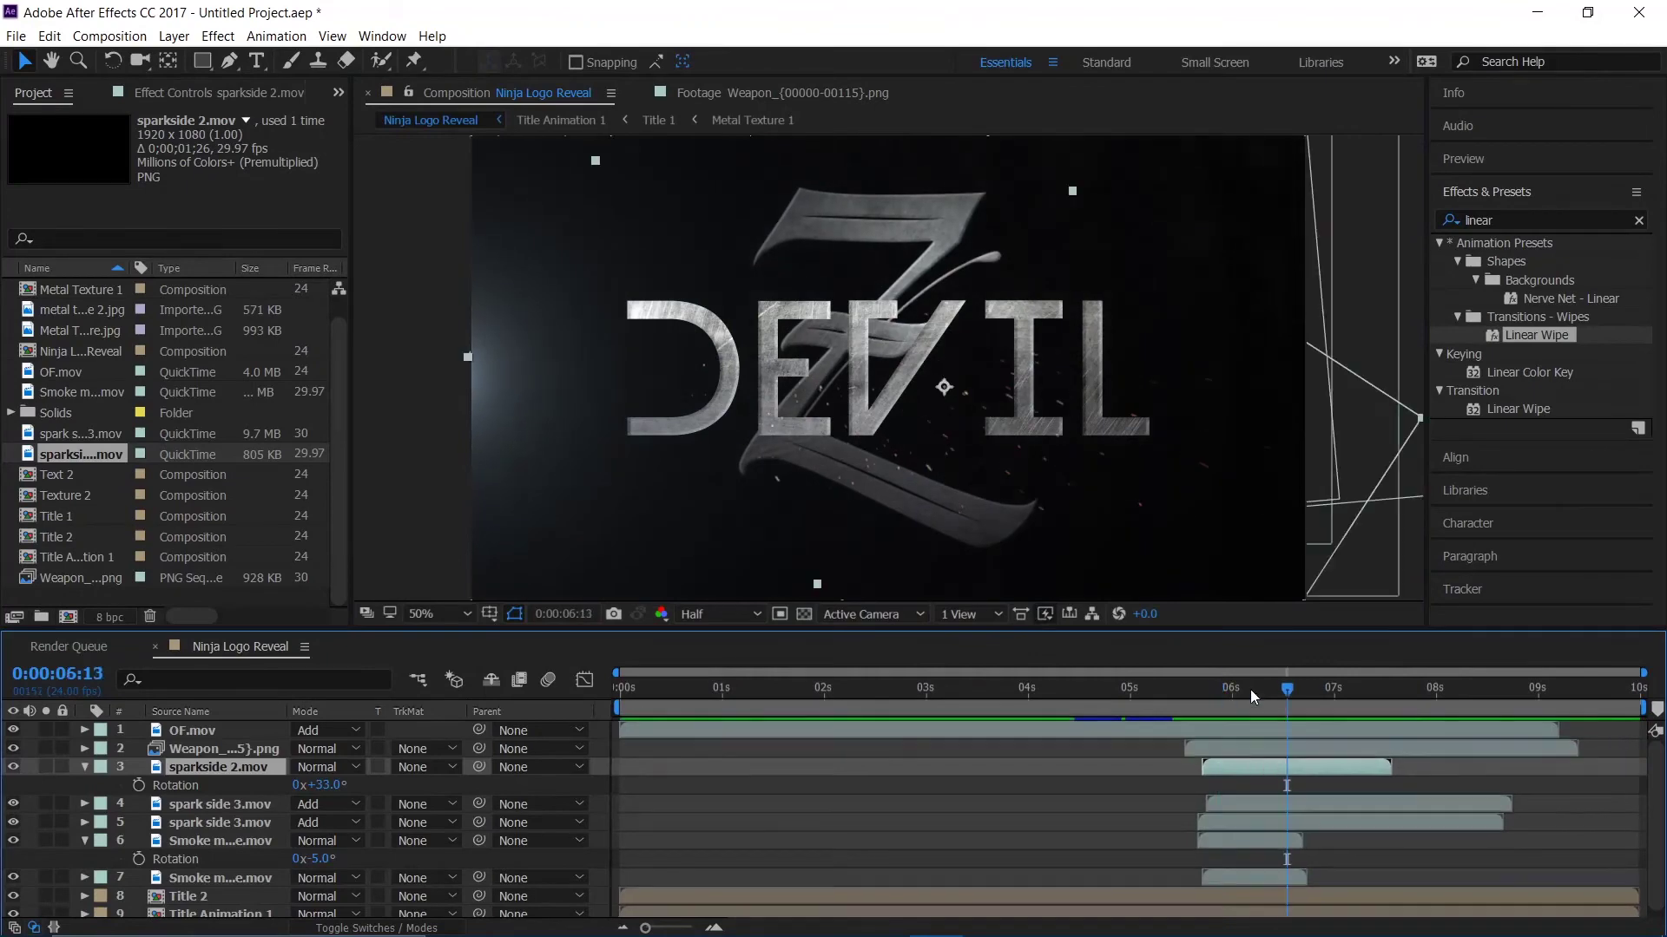
left_click(1157, 705)
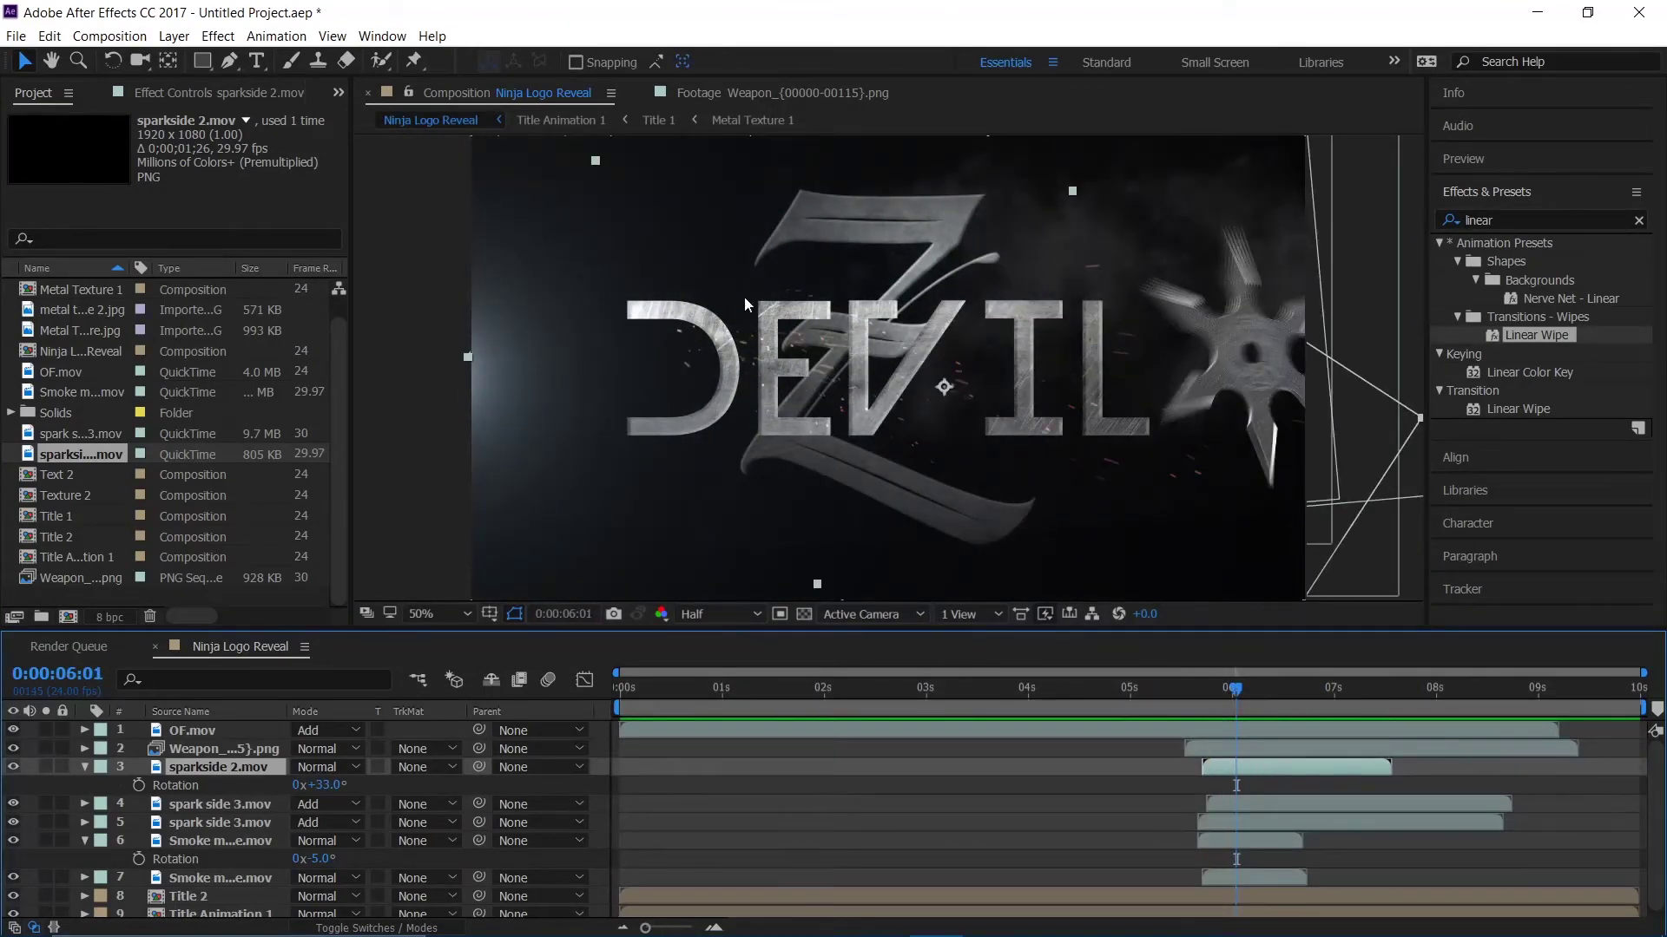
- At 0:00:06:01, move the sparkside 2 layer right to the title's L, and preview the reveal
left_click_drag(745, 304, 1140, 278)
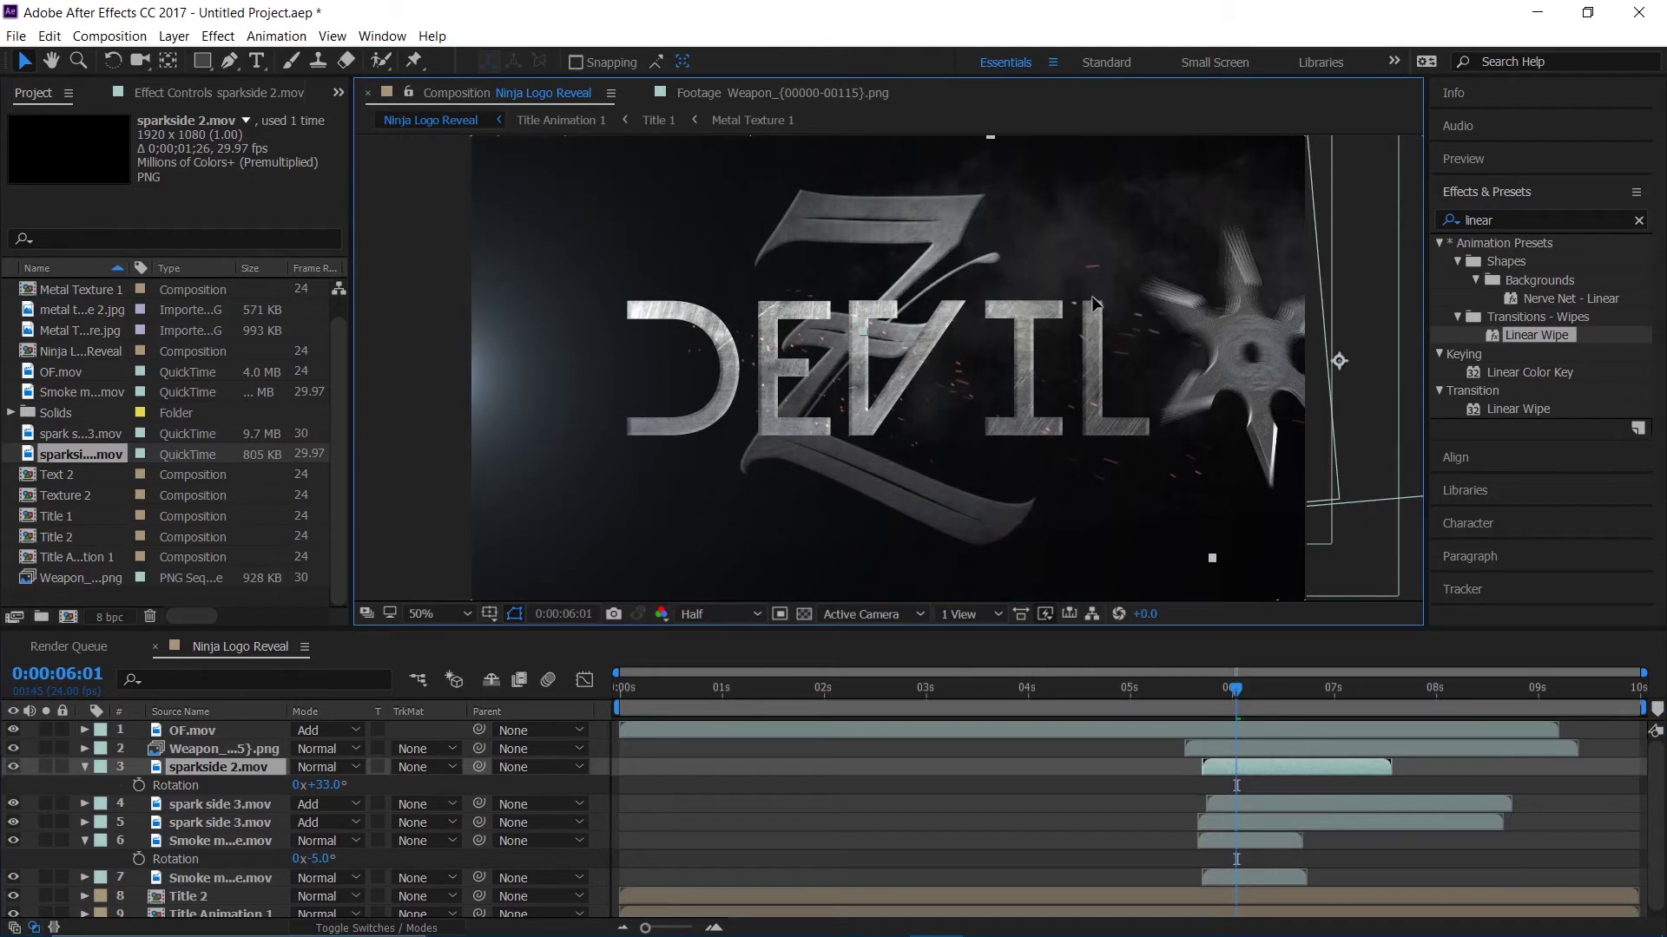
left_click(1158, 699)
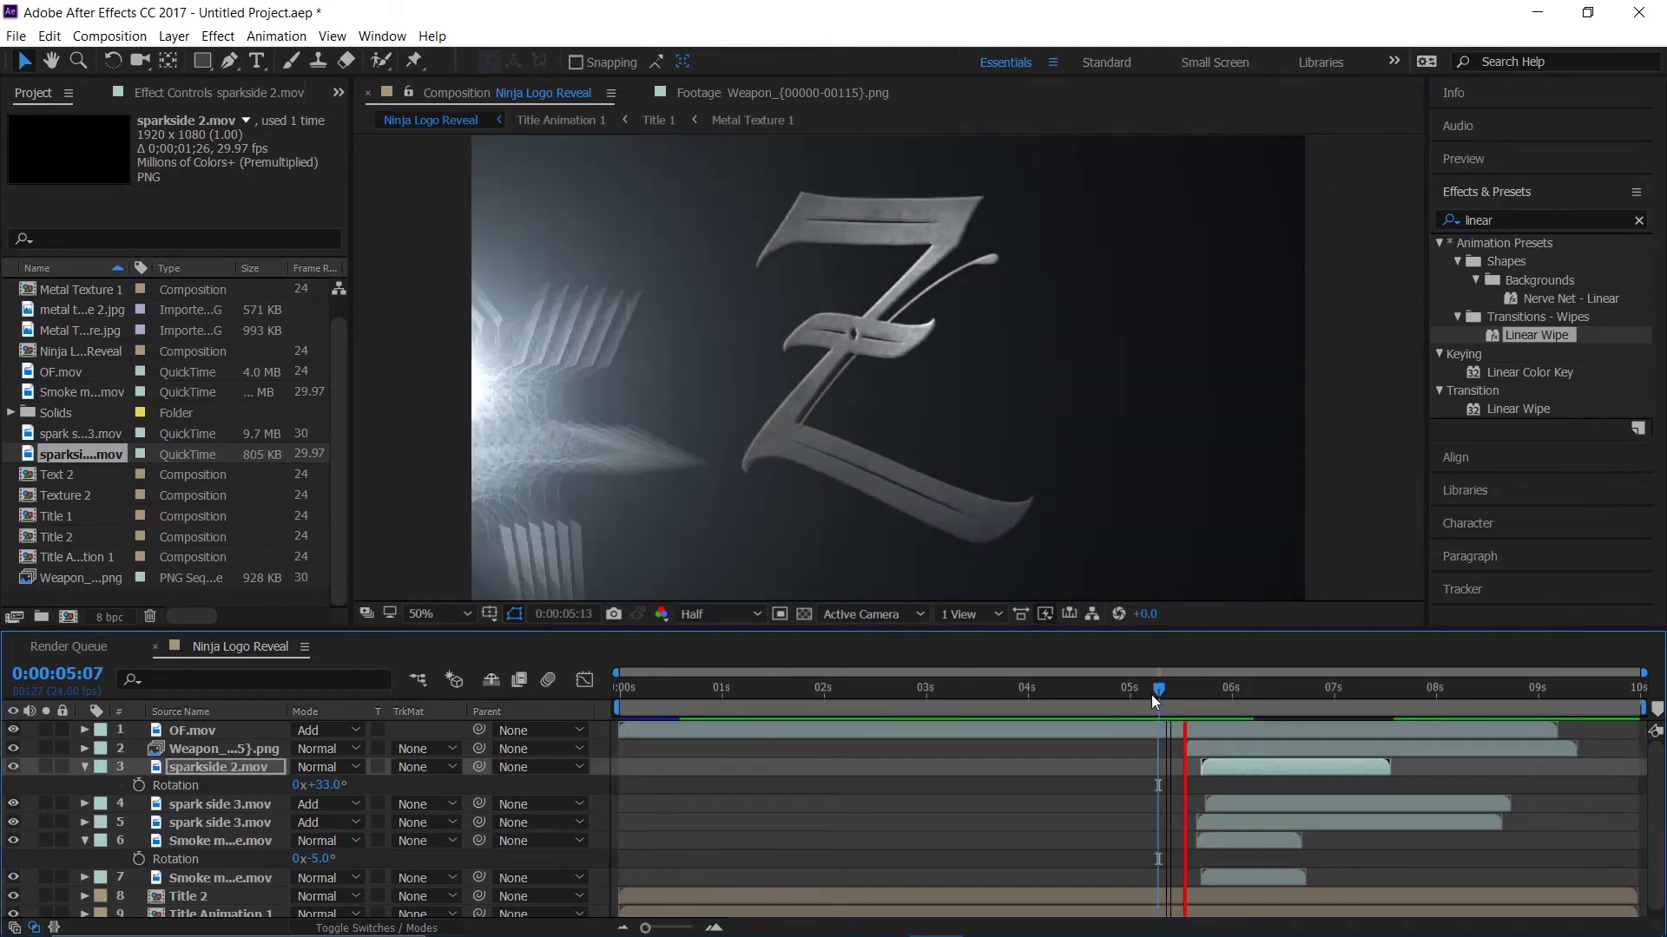
key("space")
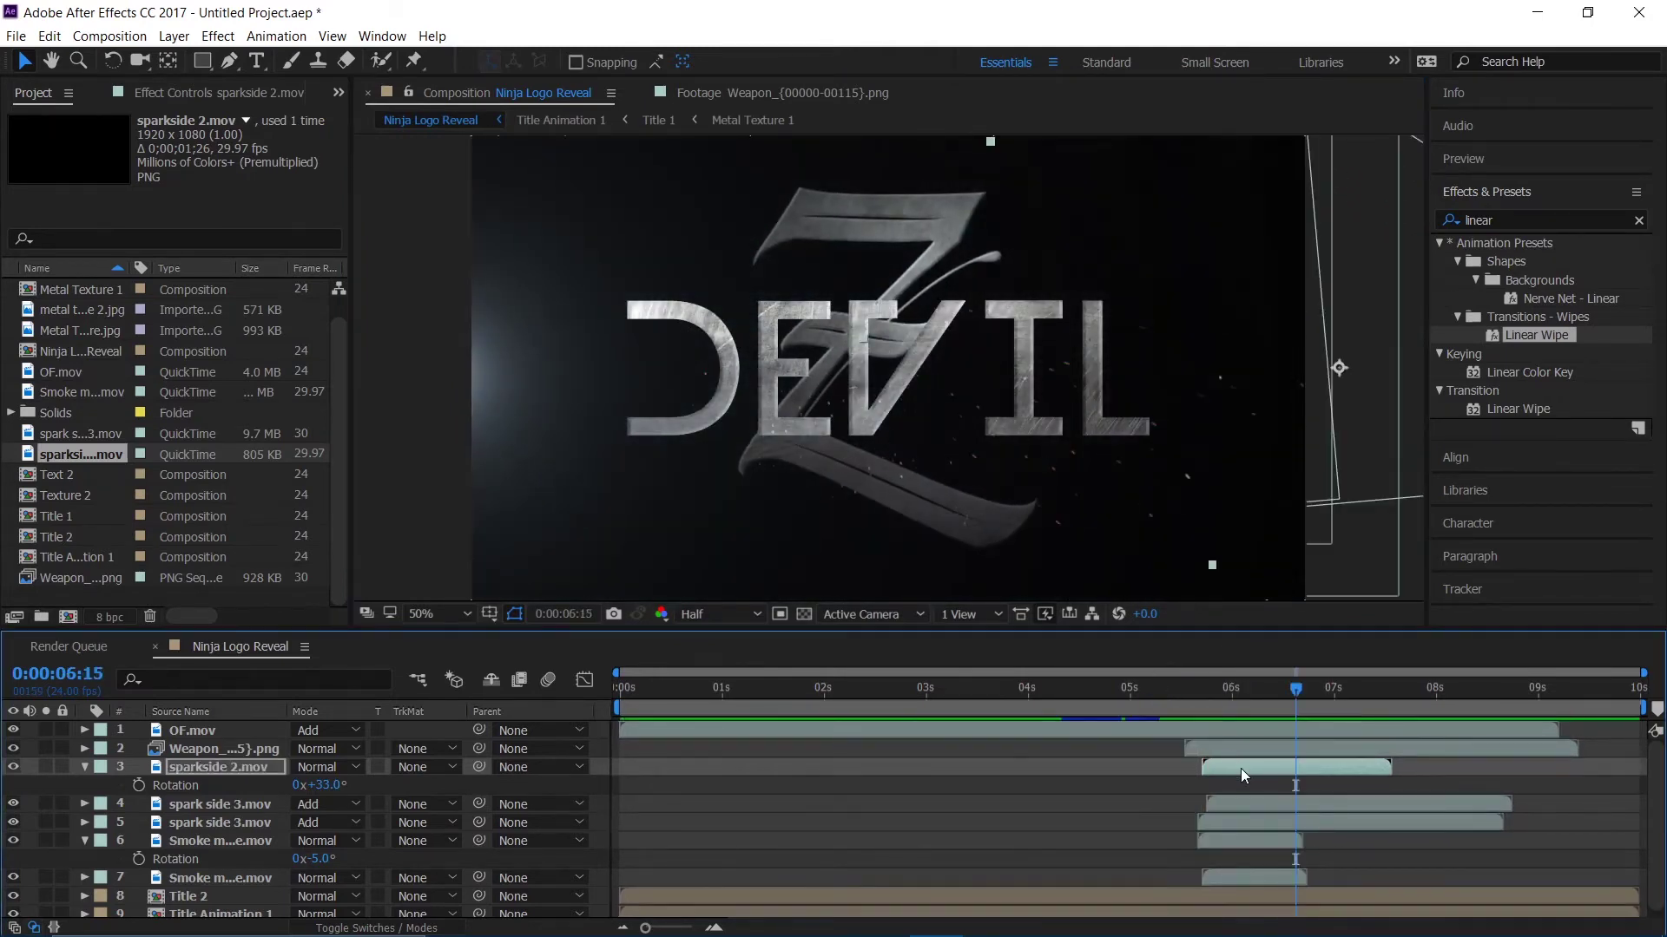
- Delay the sparkside 2 clip to start at about 0:00:05:23, and preview the reveal from 0:00:05:10
mouse_move(1241, 769)
left_mouse_down()
mouse_move(1294, 767)
mouse_move(1264, 767)
left_mouse_up()
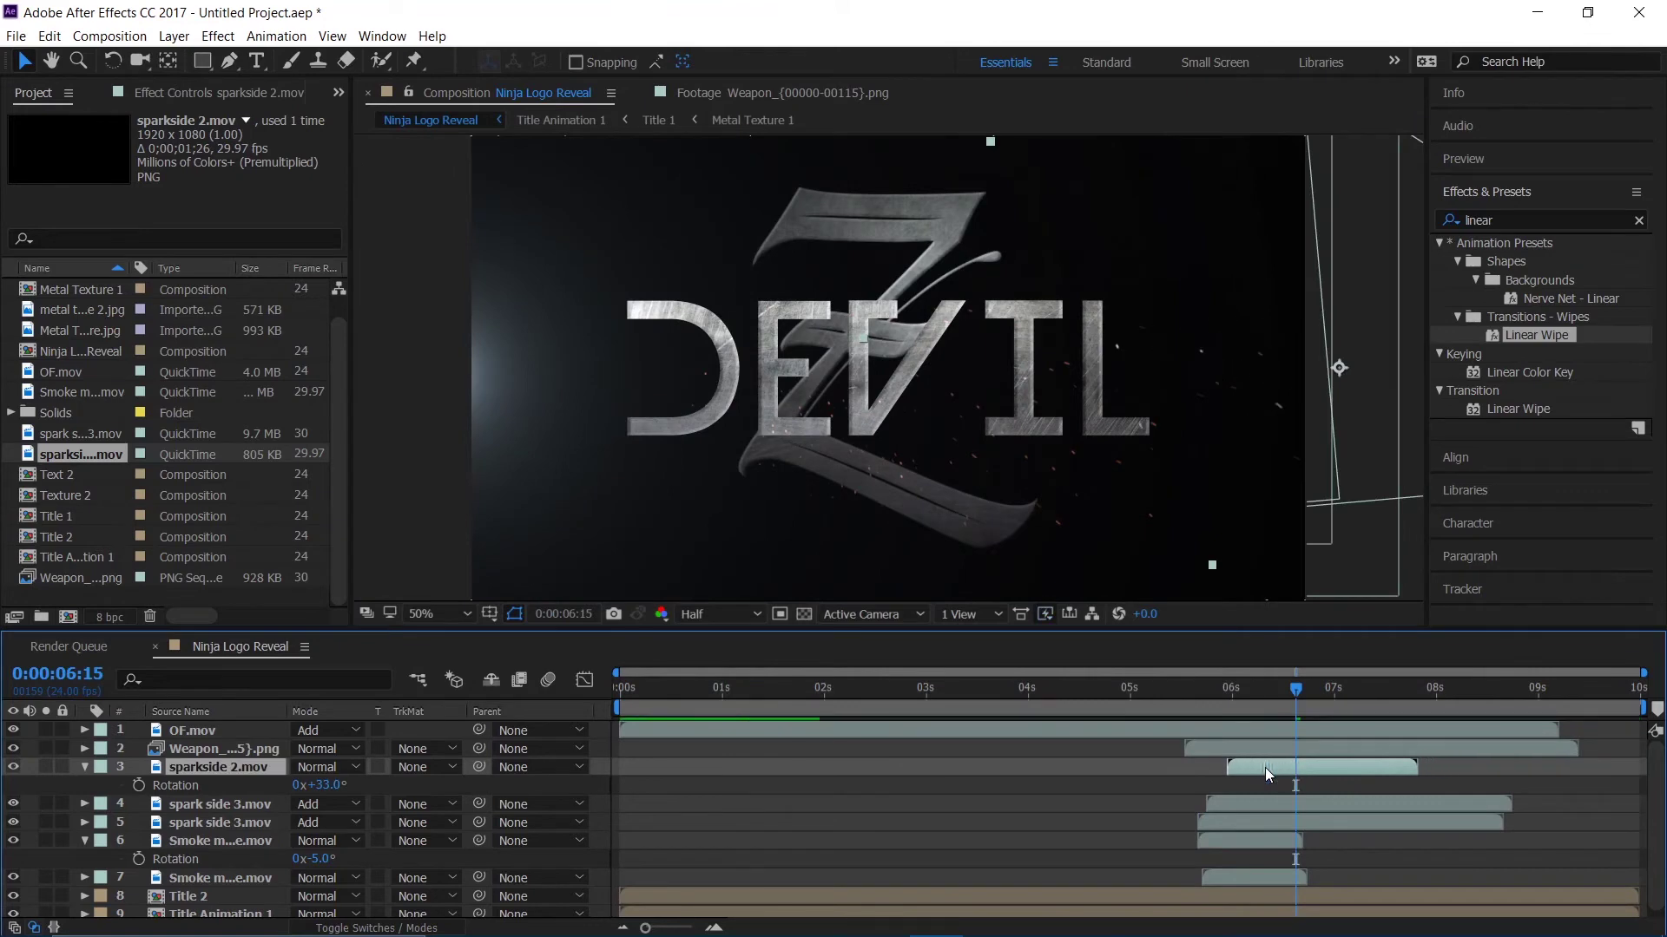
left_click(1174, 696)
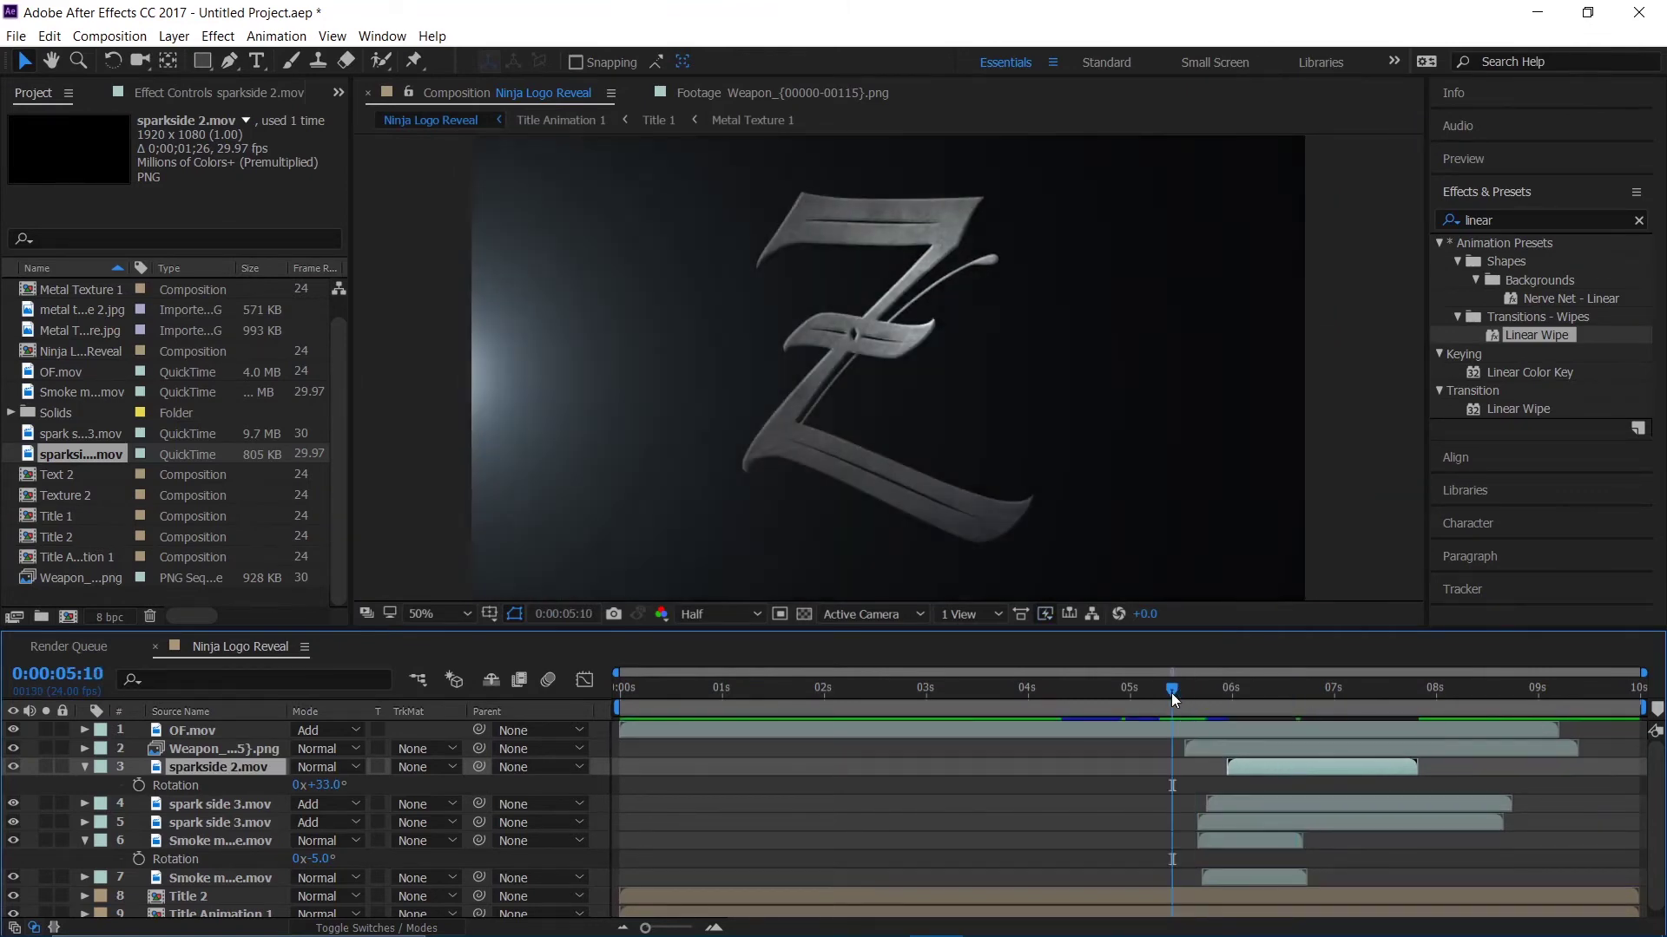
key("space")
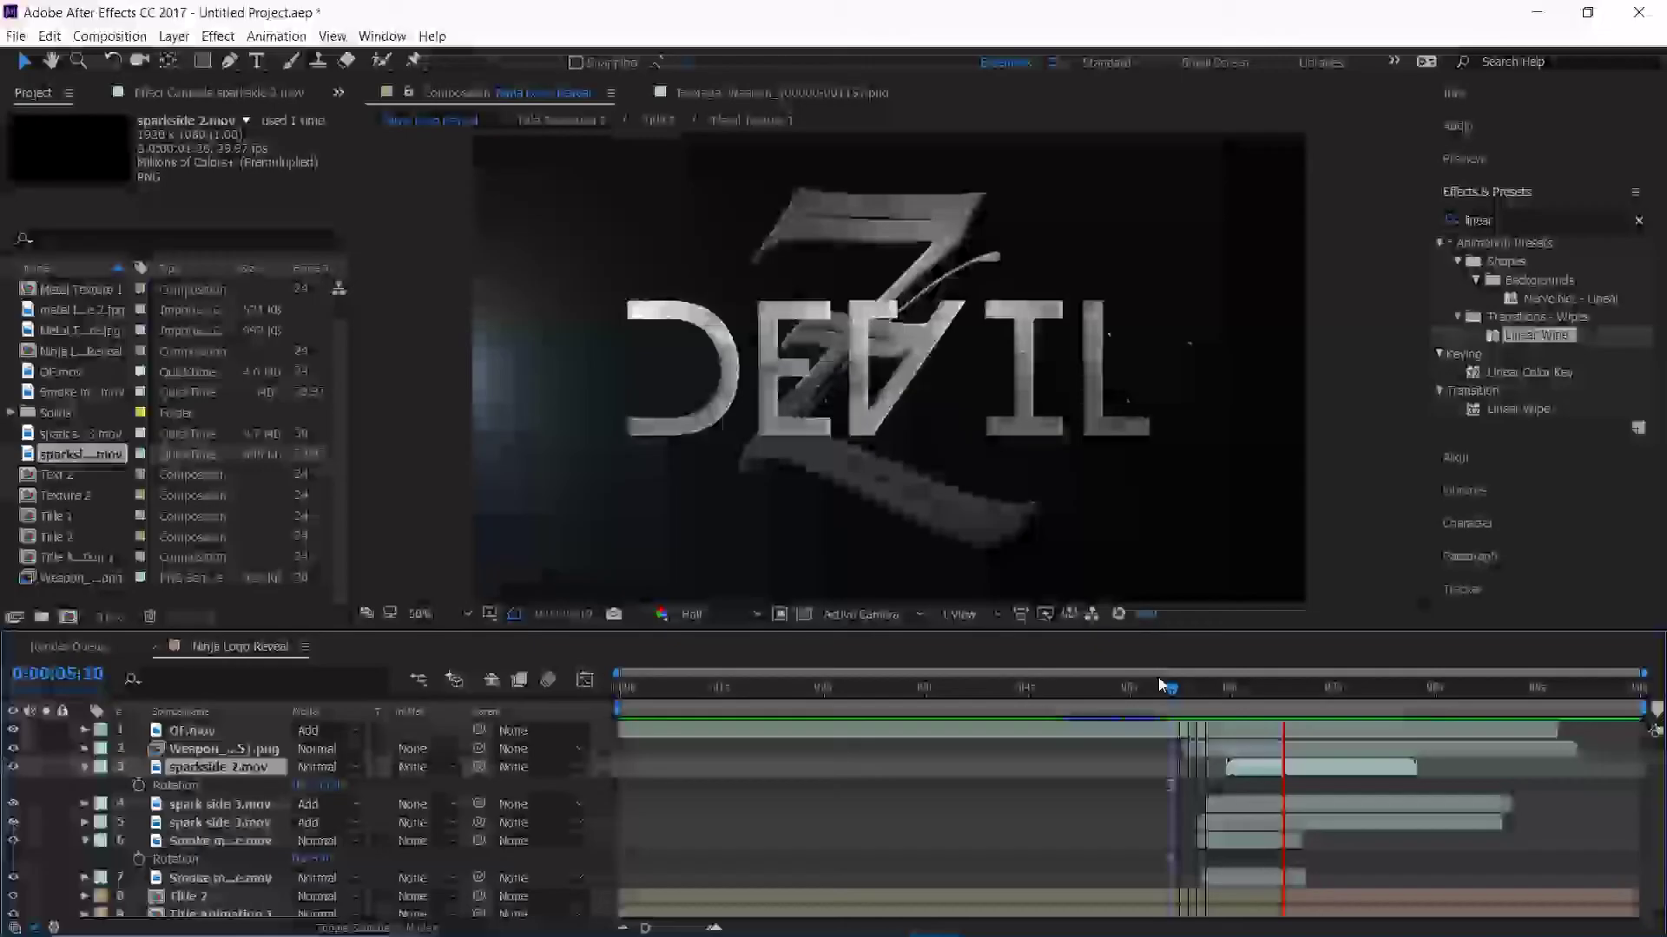
key("space")
- Retime the sparkside 2 clip to start at about 0:00:05:21, and preview the whole composition from its beginning
left_click_drag(1299, 692, 1271, 771)
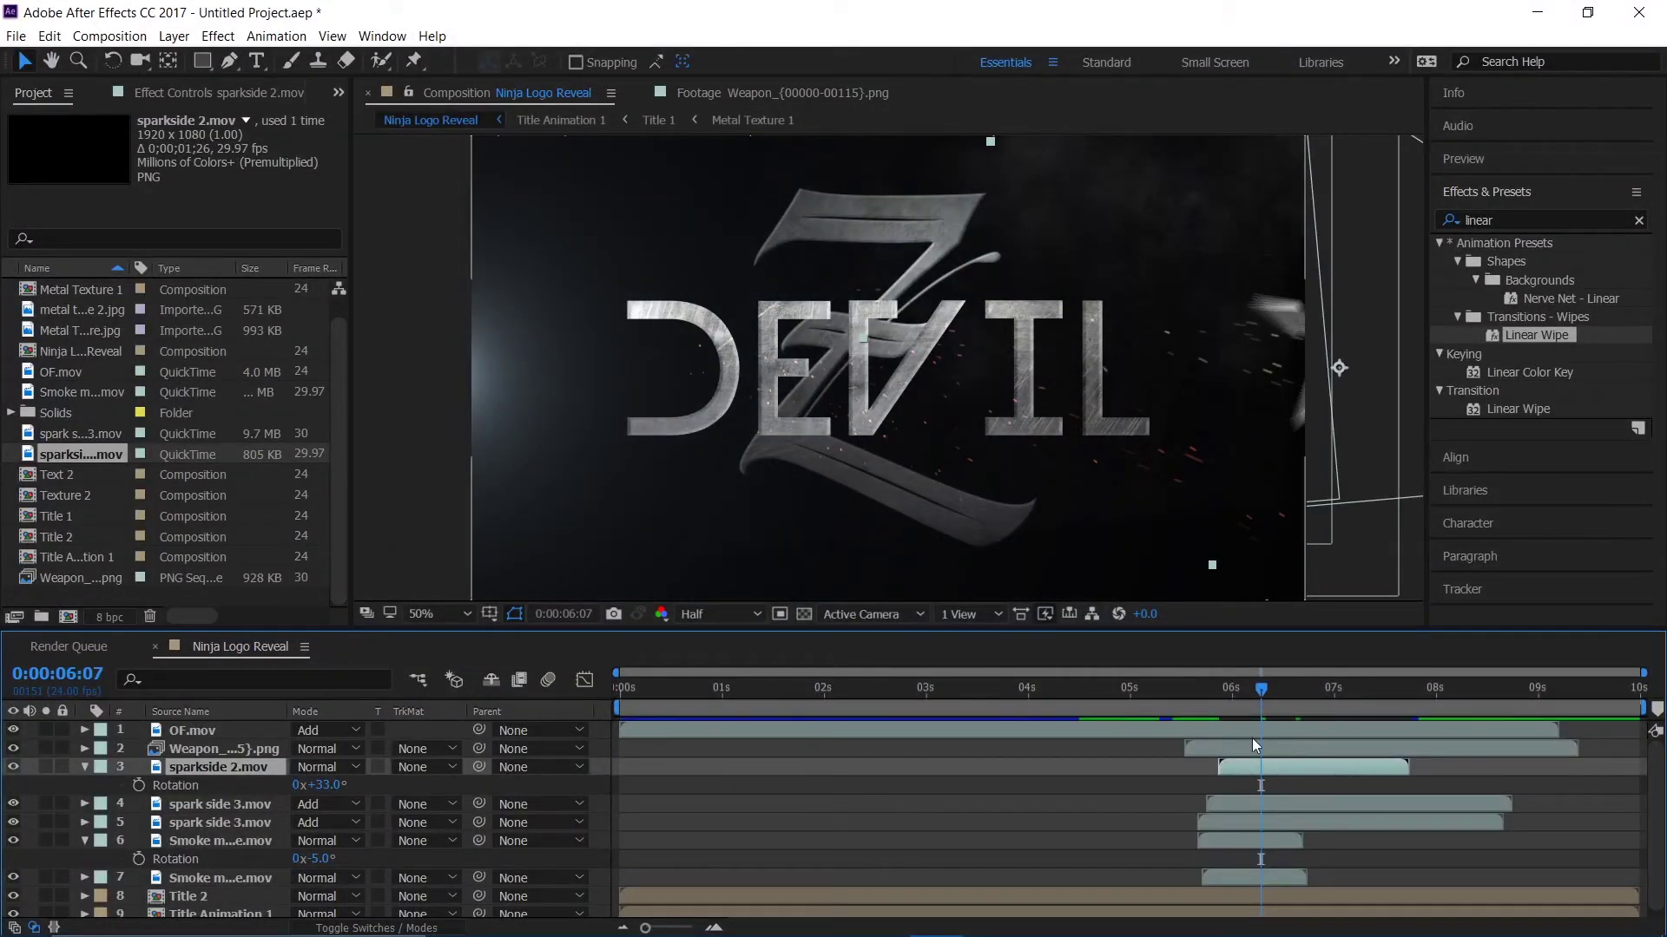
left_click_drag(1215, 695, 1159, 686)
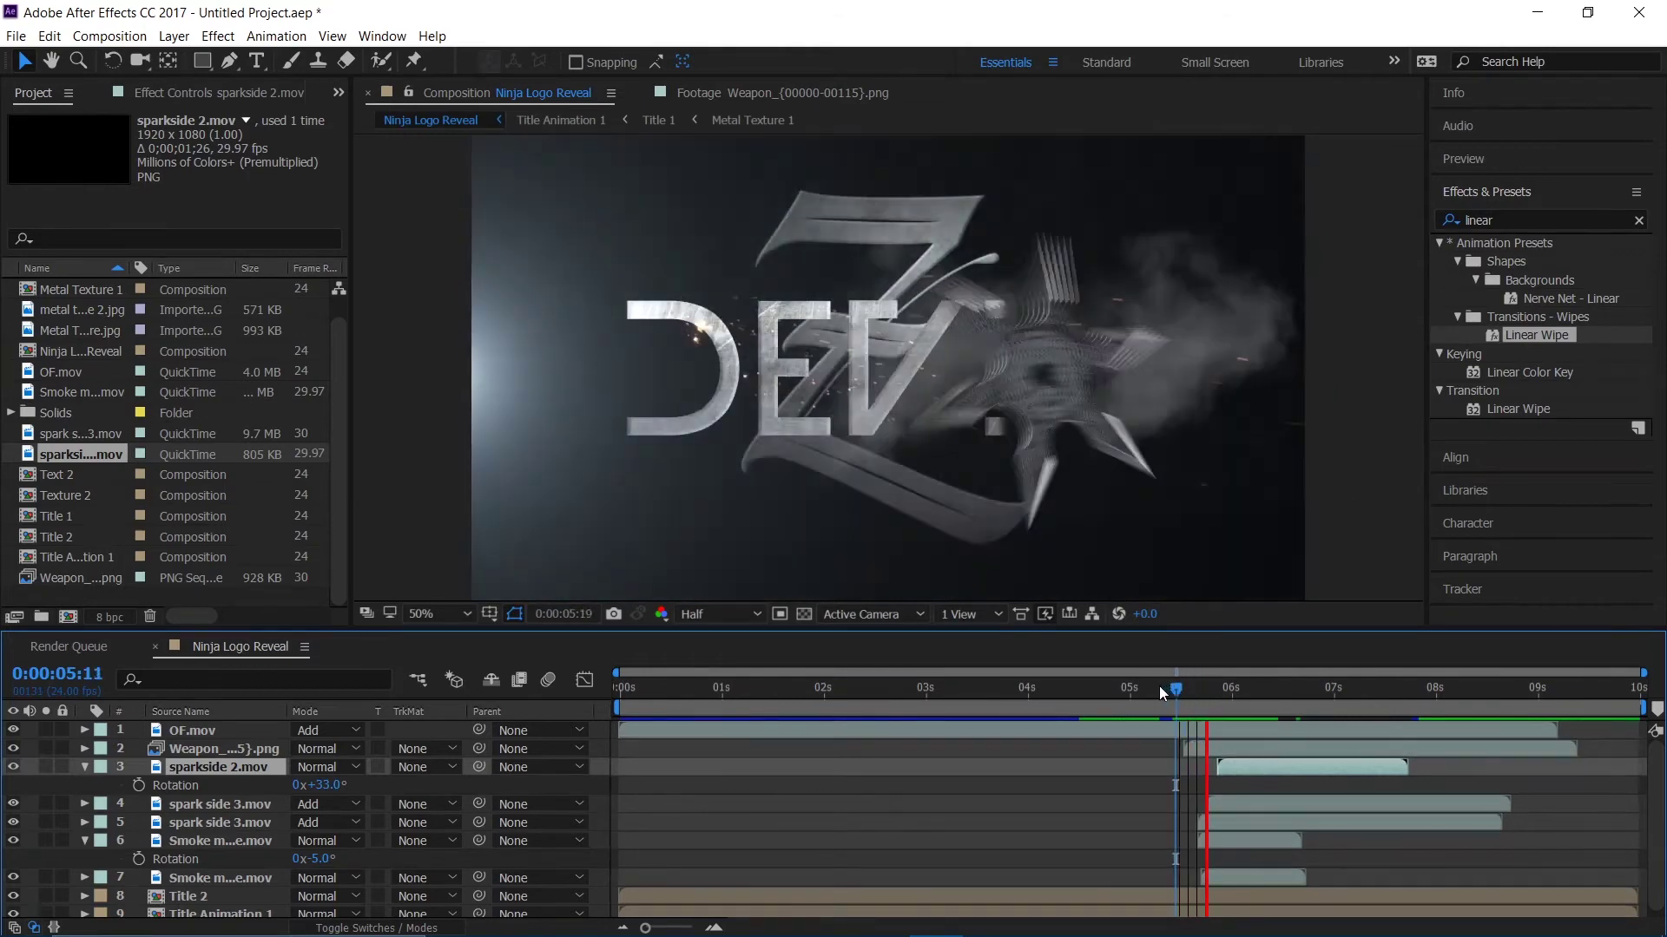
key("Home")
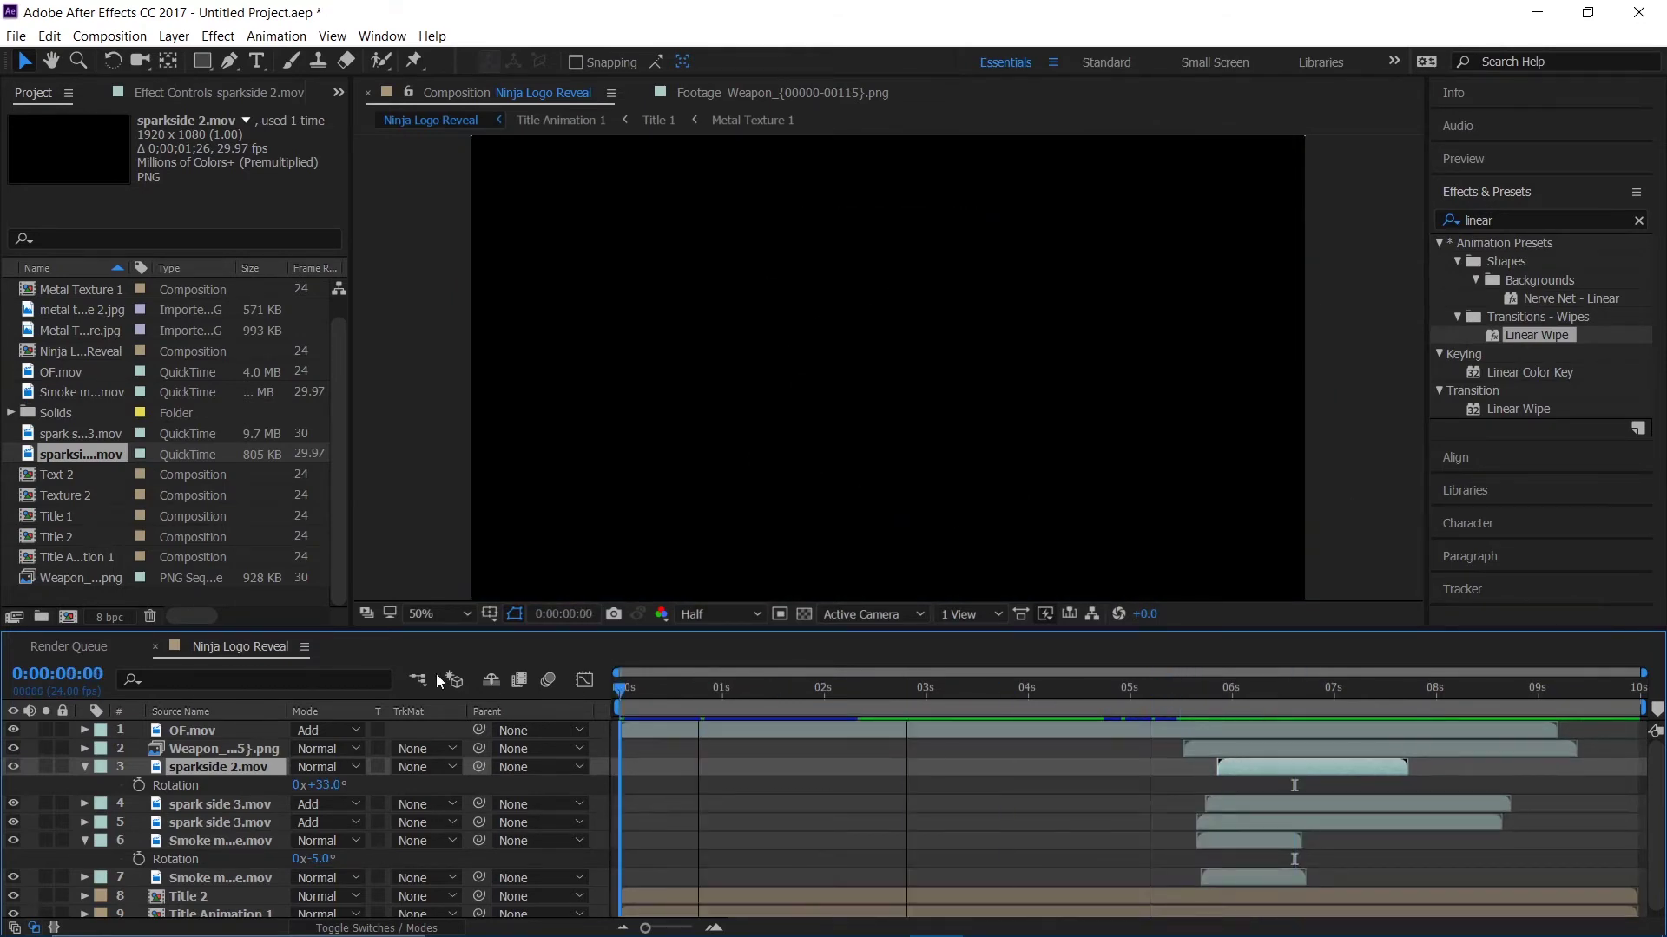
key("space")
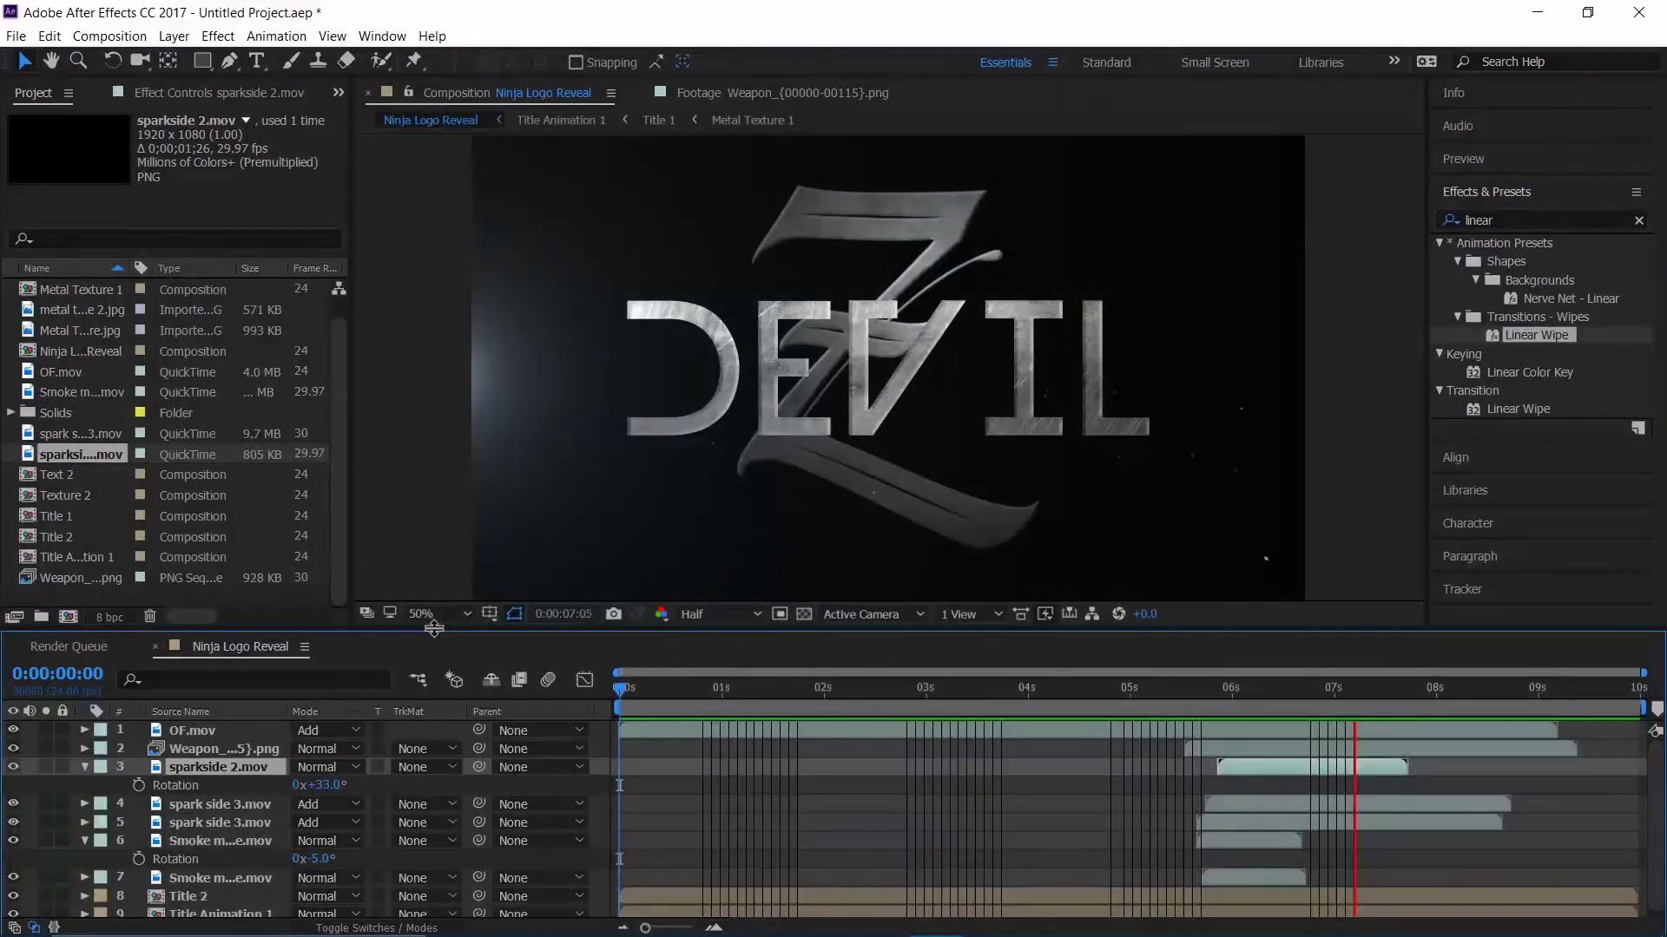
key("space")
key("space")
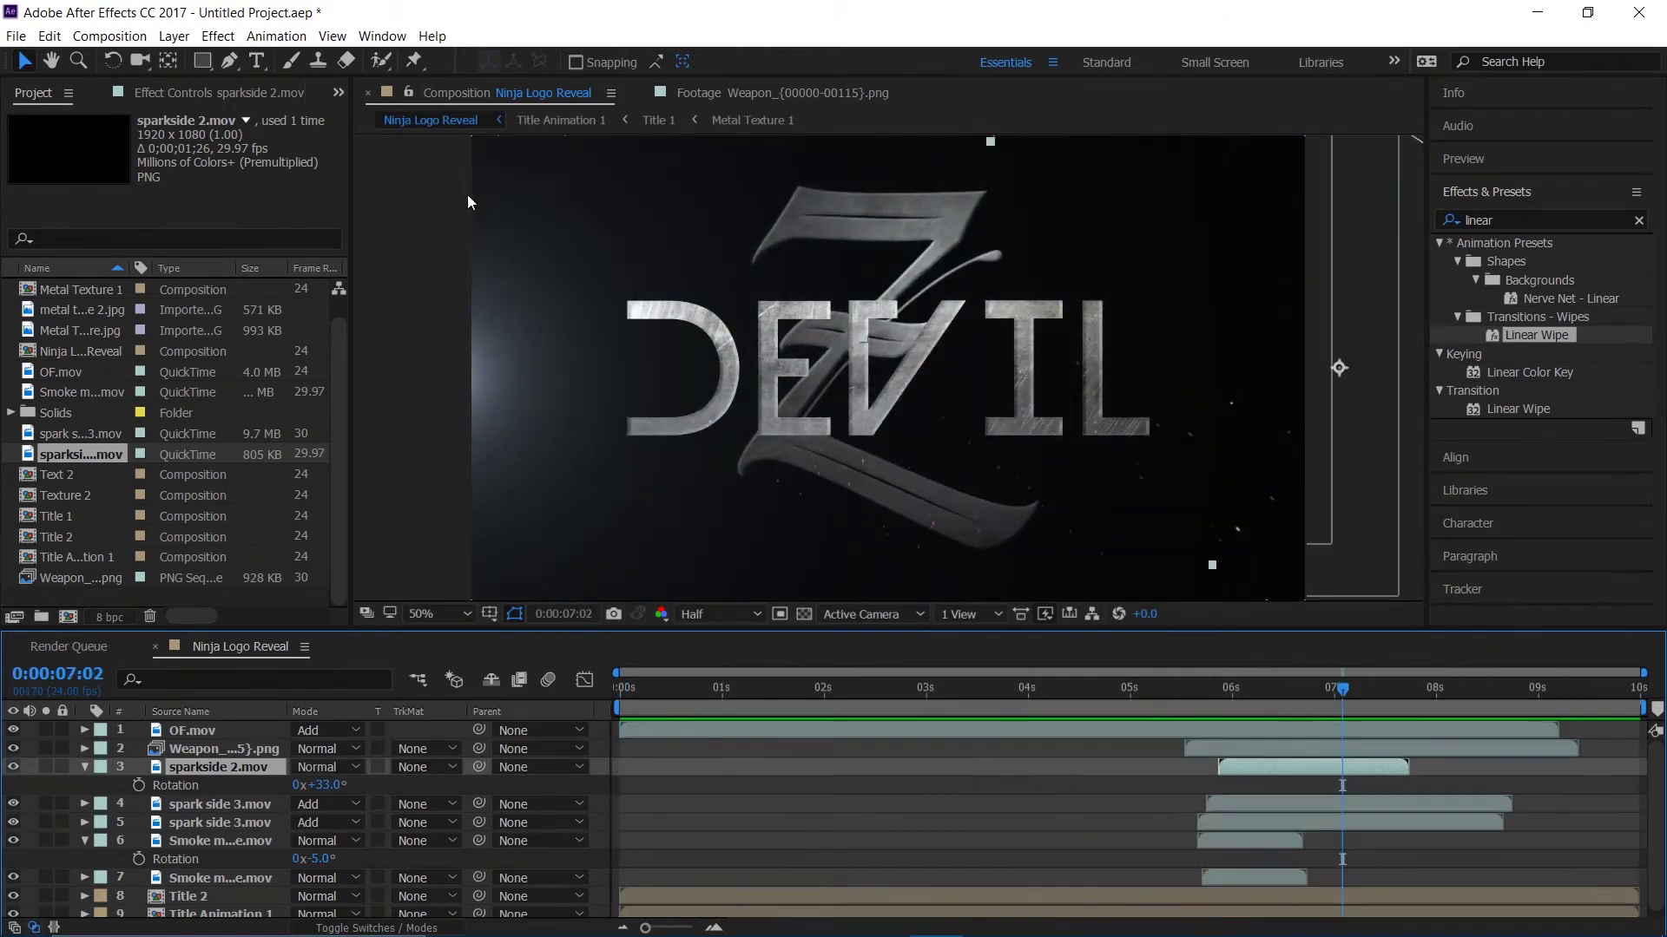
- At 0:00:05:18, move the duplicated spark side 3 layer from the D right and down, near the lower gap after the E
left_click(1169, 700)
left_click_drag(1169, 700, 1206, 711)
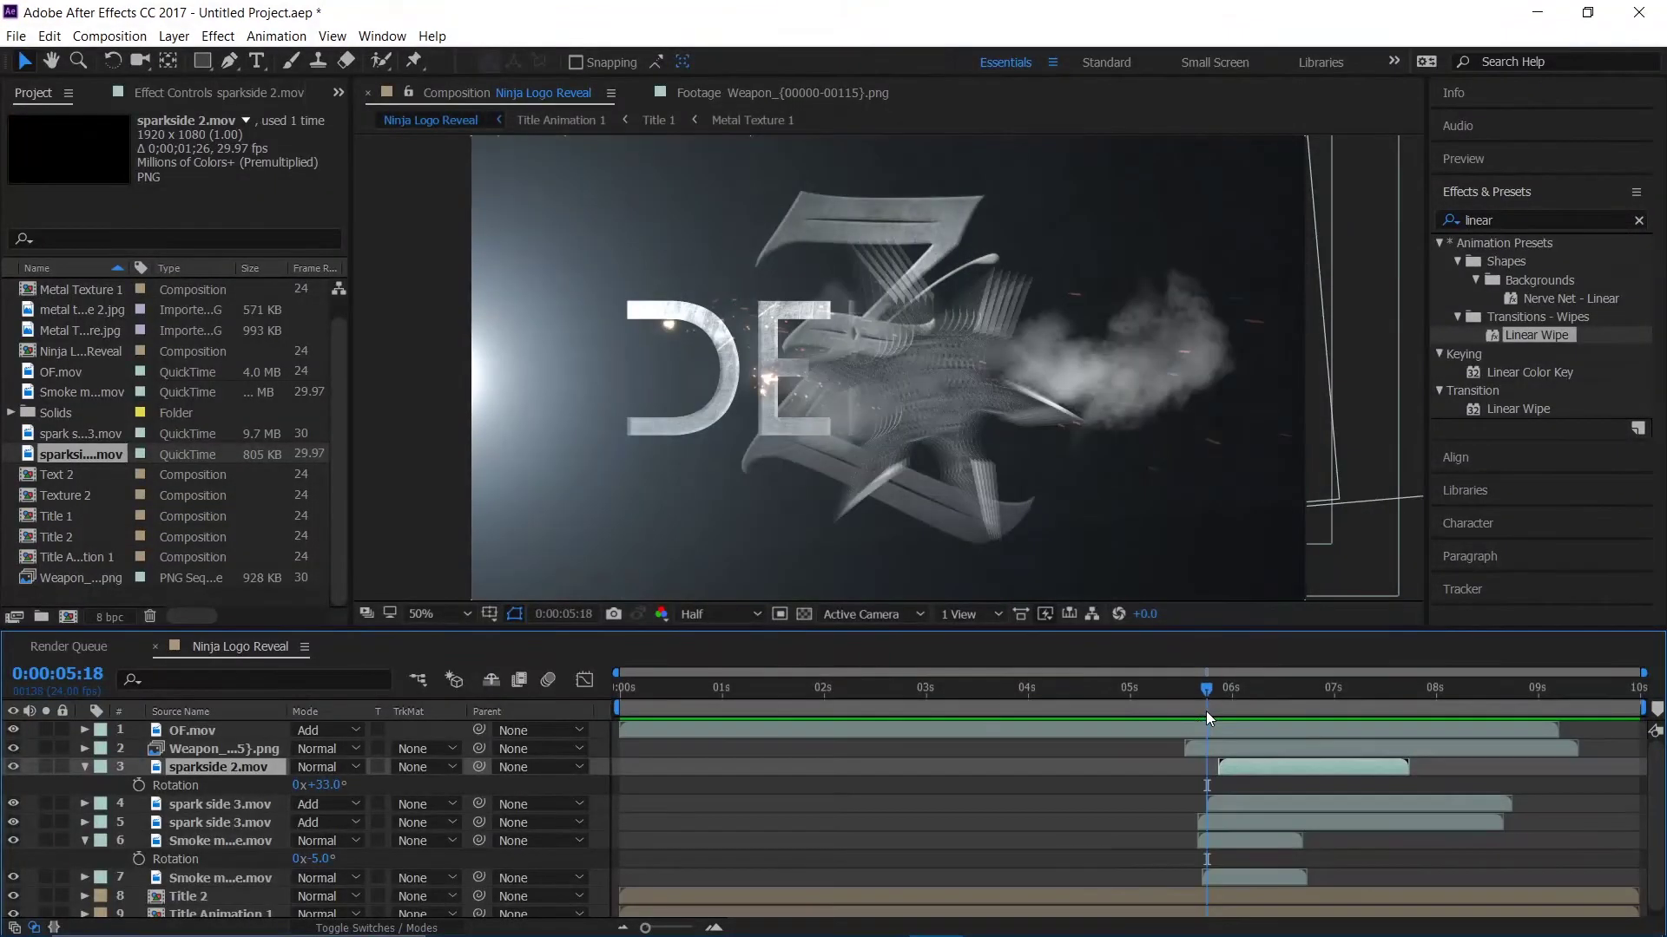
left_click(1213, 797)
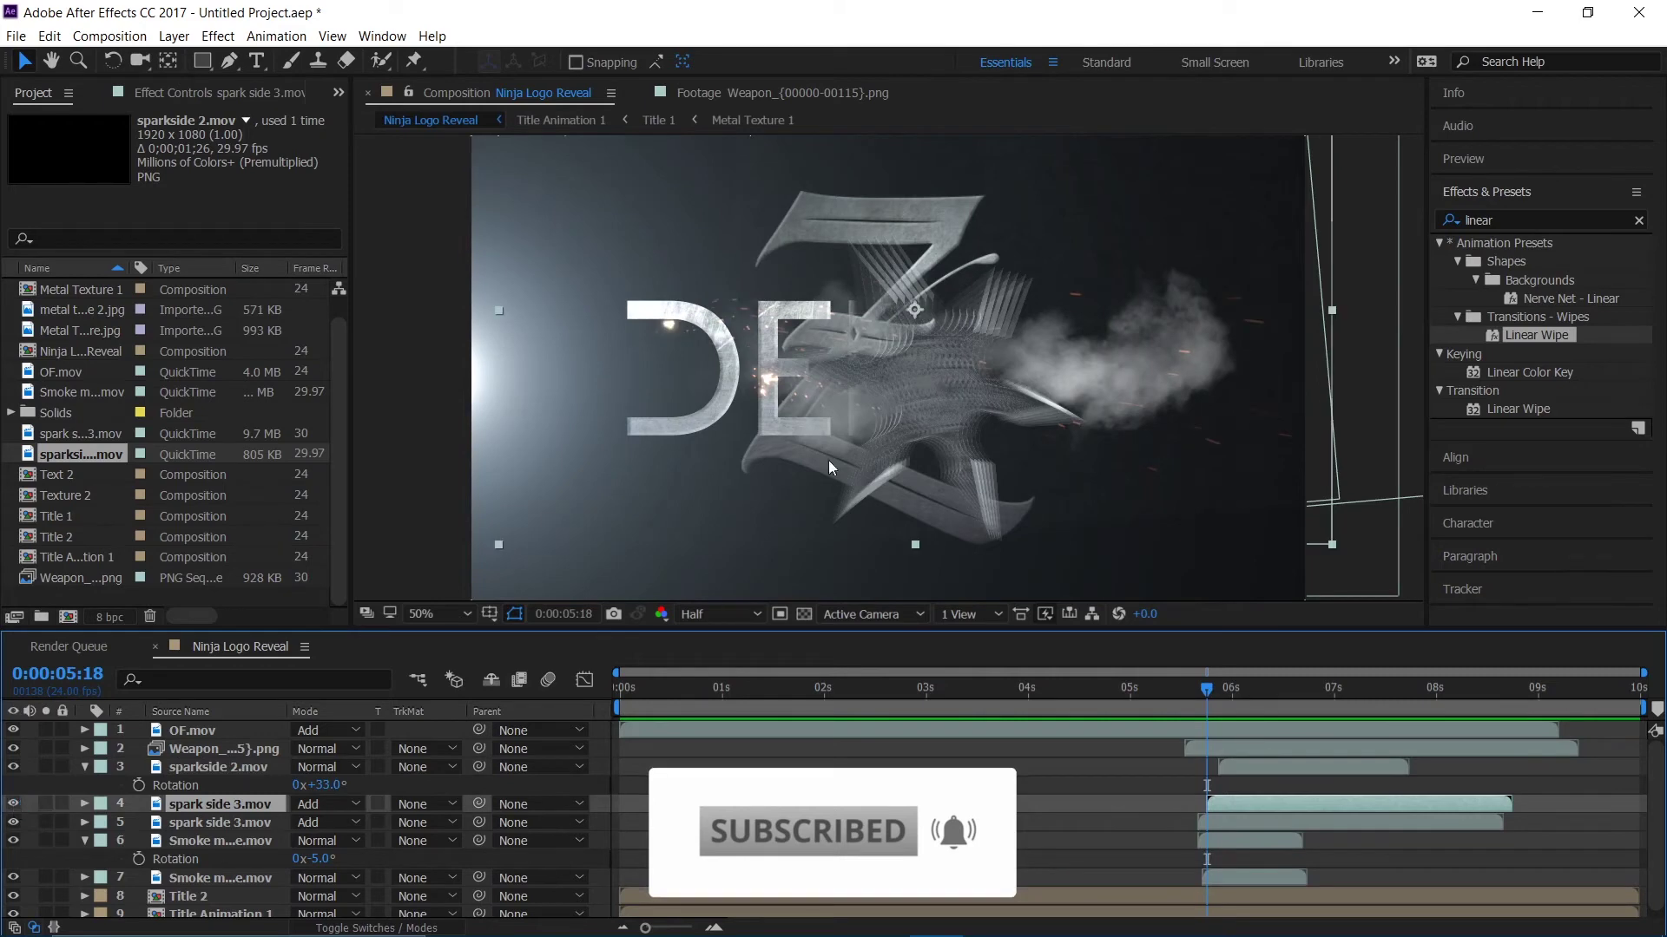
left_click_drag(666, 325, 892, 427)
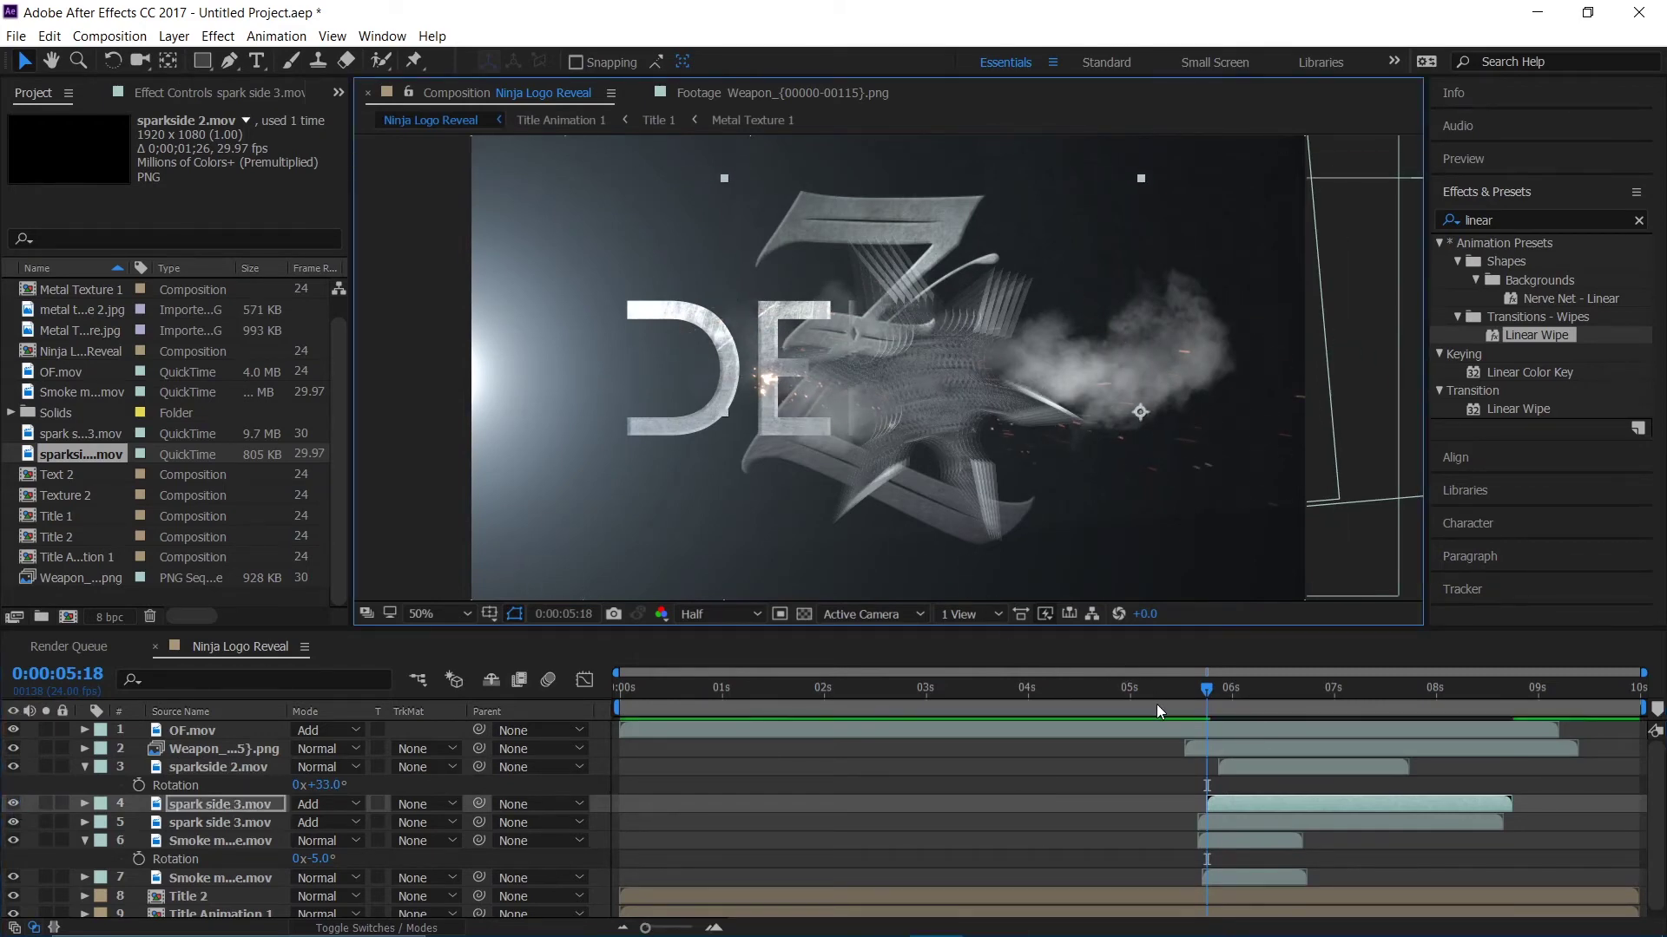
- Preview the ninja star reveal several times from just before 0:00:05:00 to check the placement and timing of the sparks
left_click_drag(1139, 692, 1107, 730)
key("space")
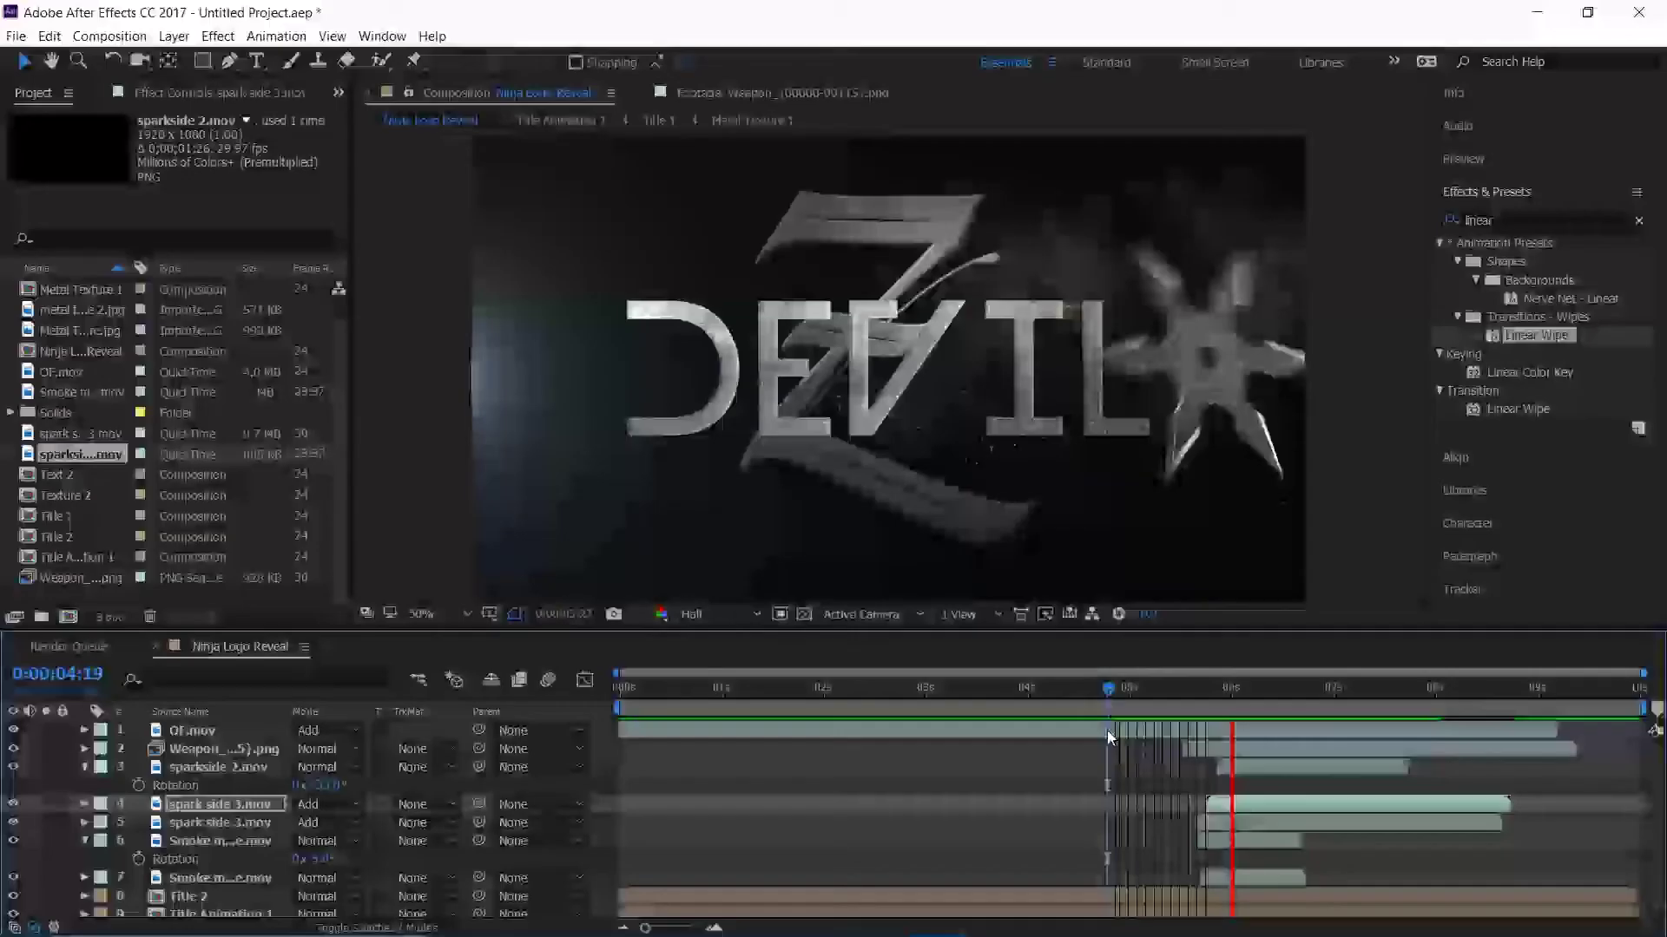
key("space")
left_click_drag(1133, 692, 1124, 712)
key("space")
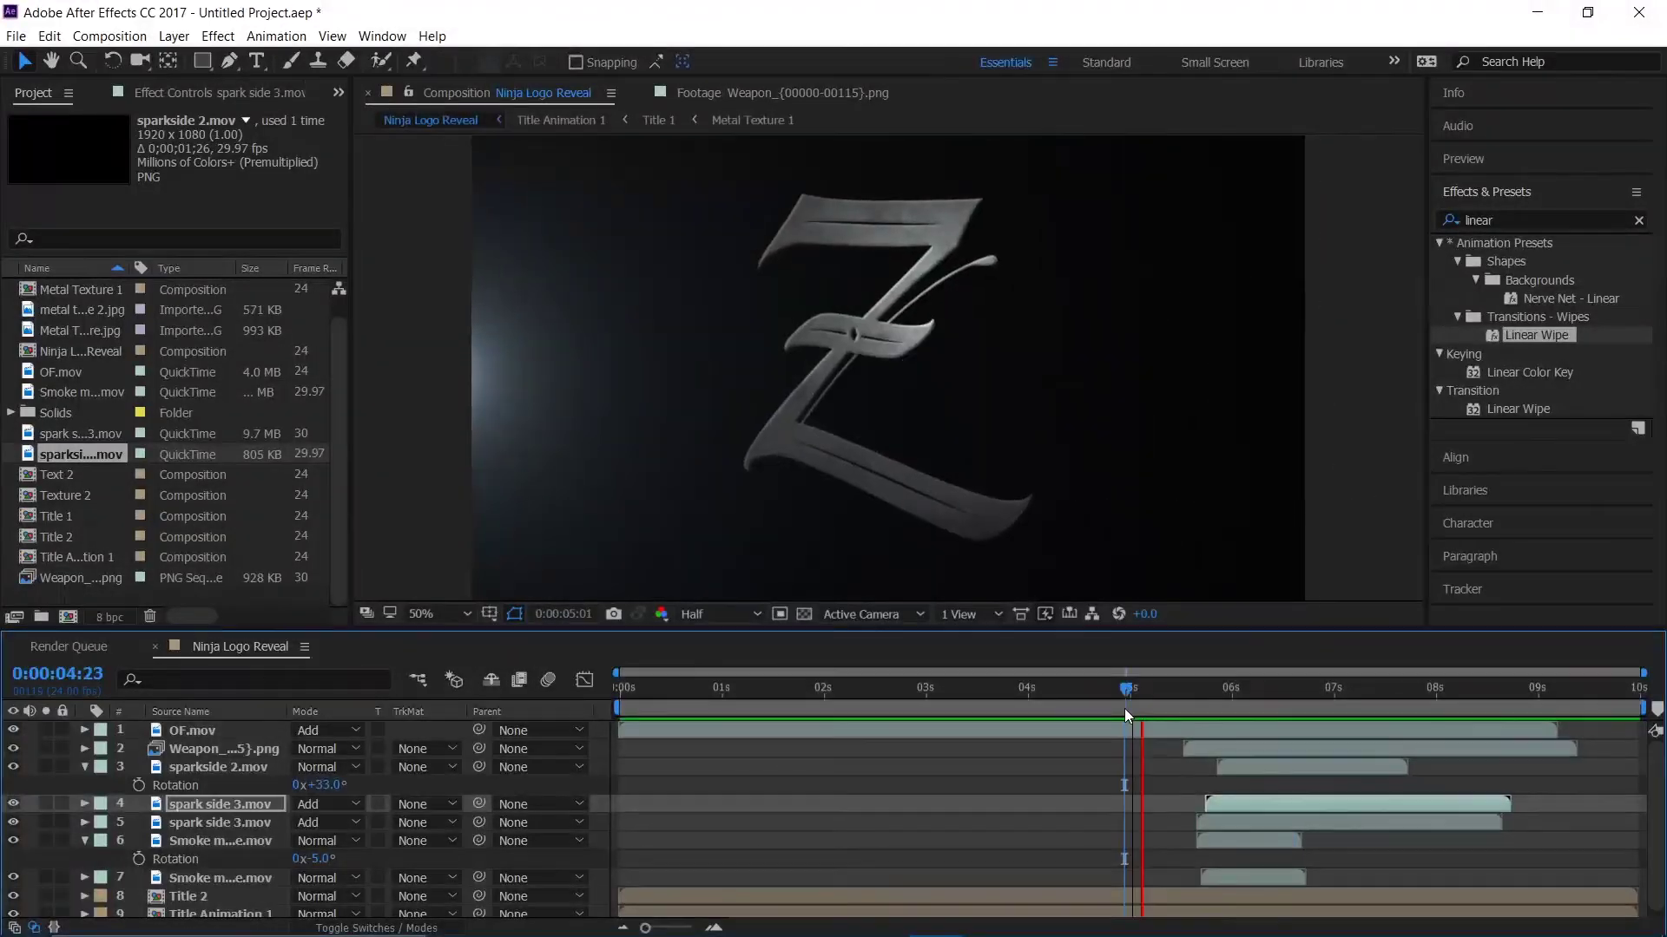
key("space")
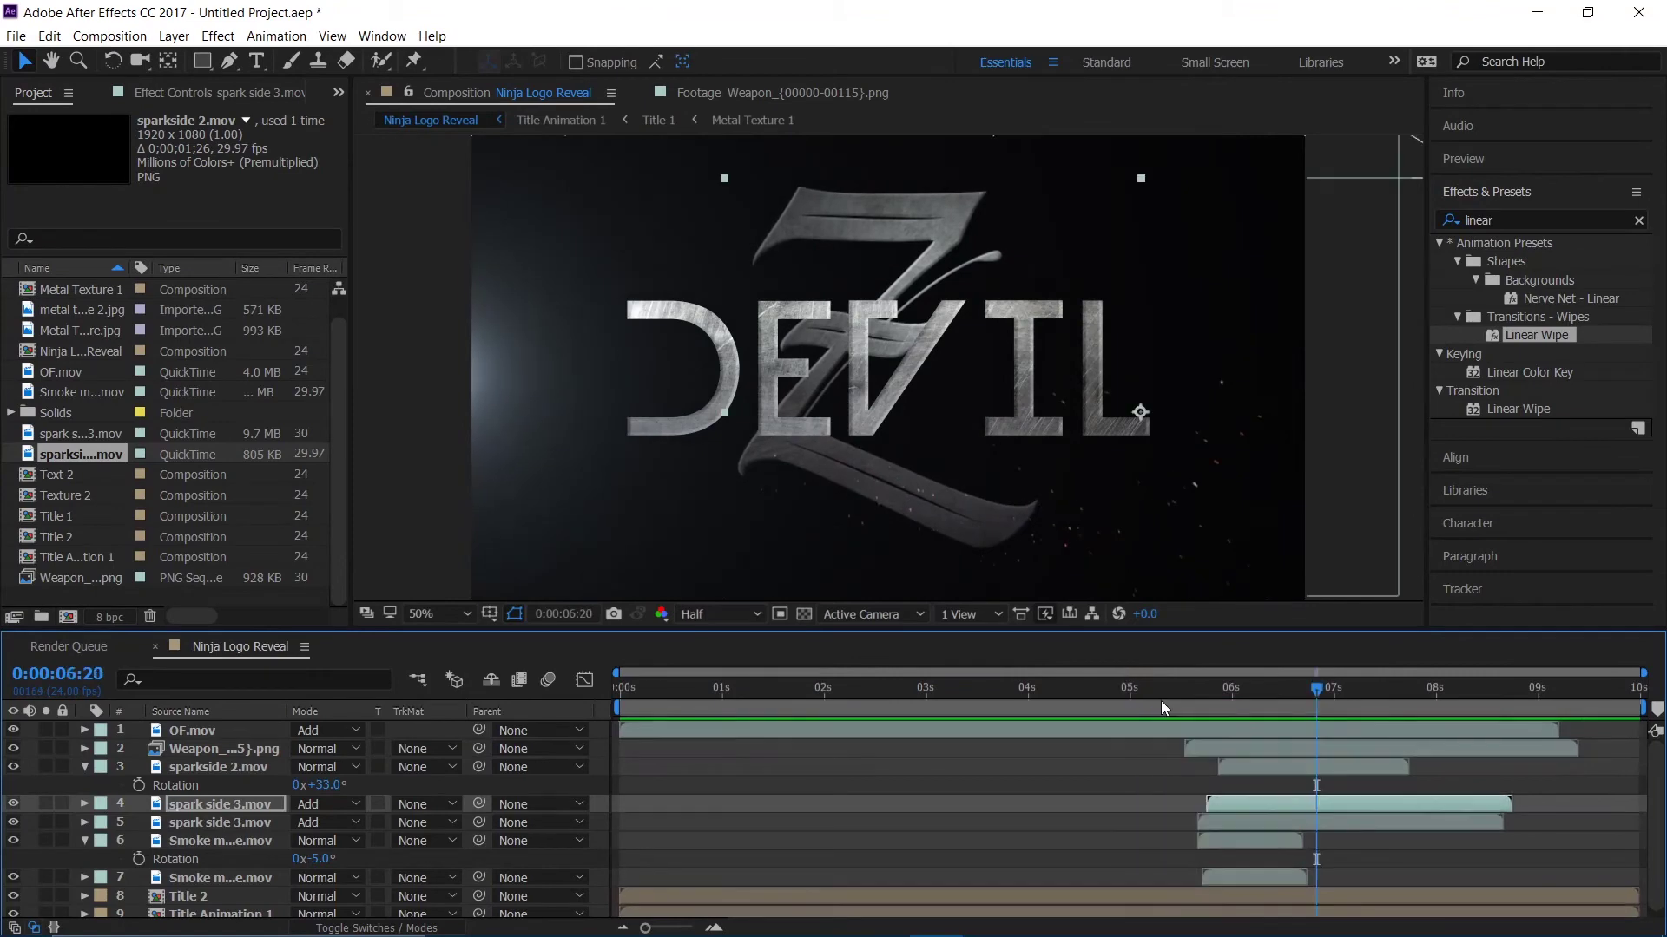
left_click_drag(1160, 701, 1108, 715)
key("space")
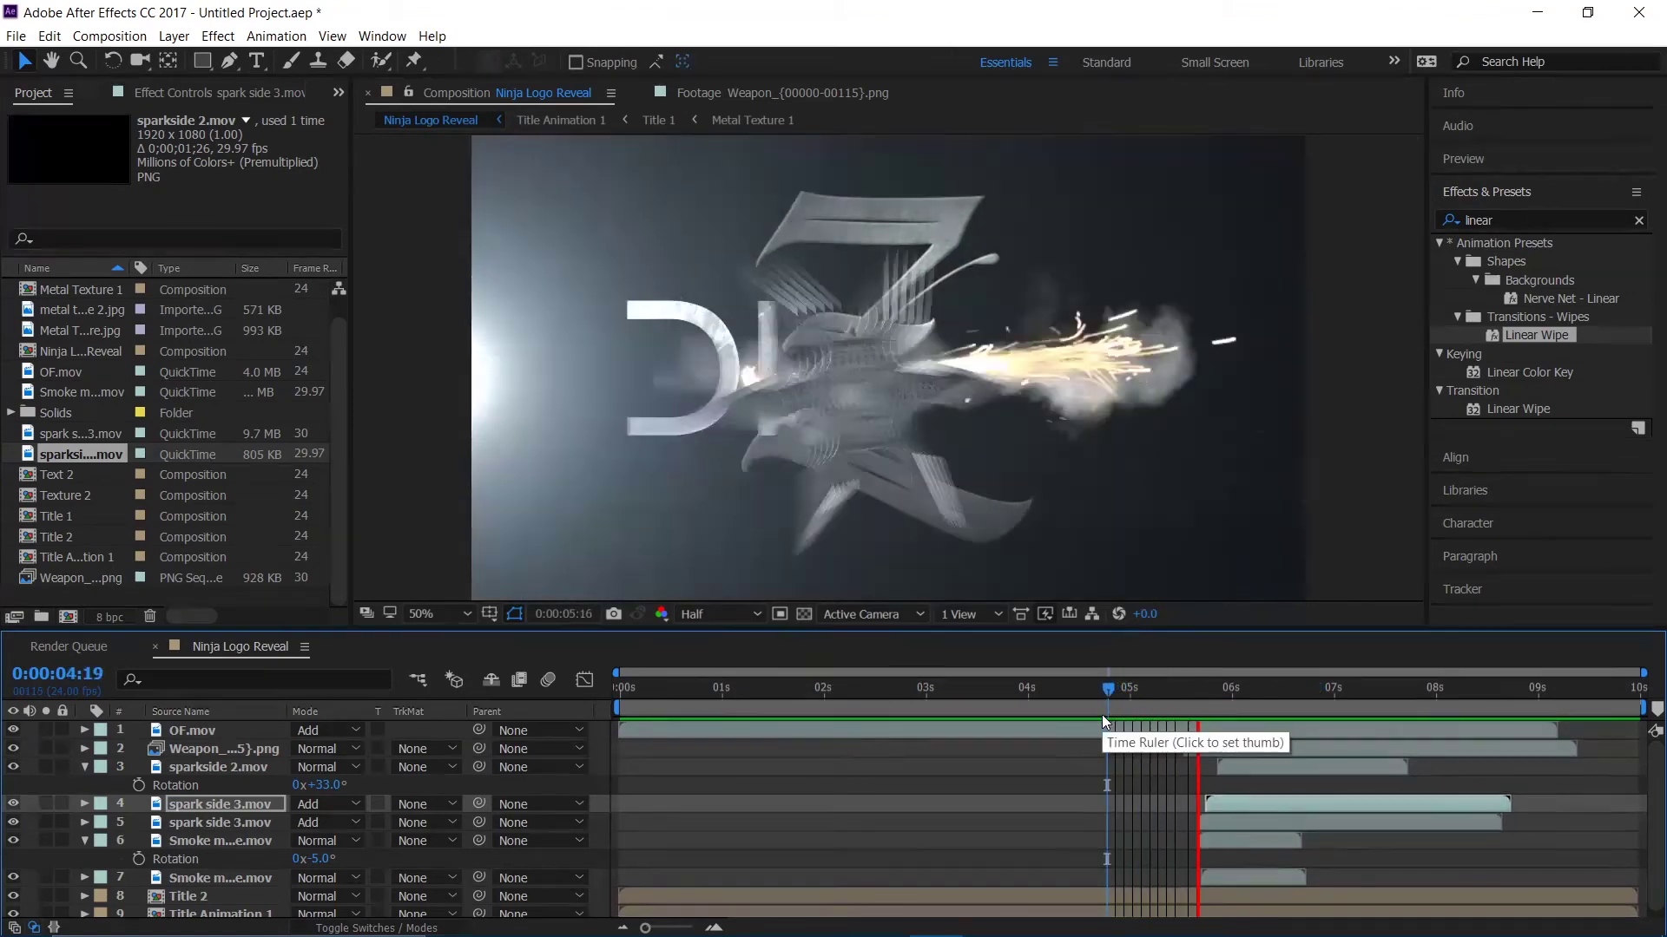
- Stop the preview, collapse the open sparkside 2 and Smoke muzzle layer properties, and deselect all layers
key("space")
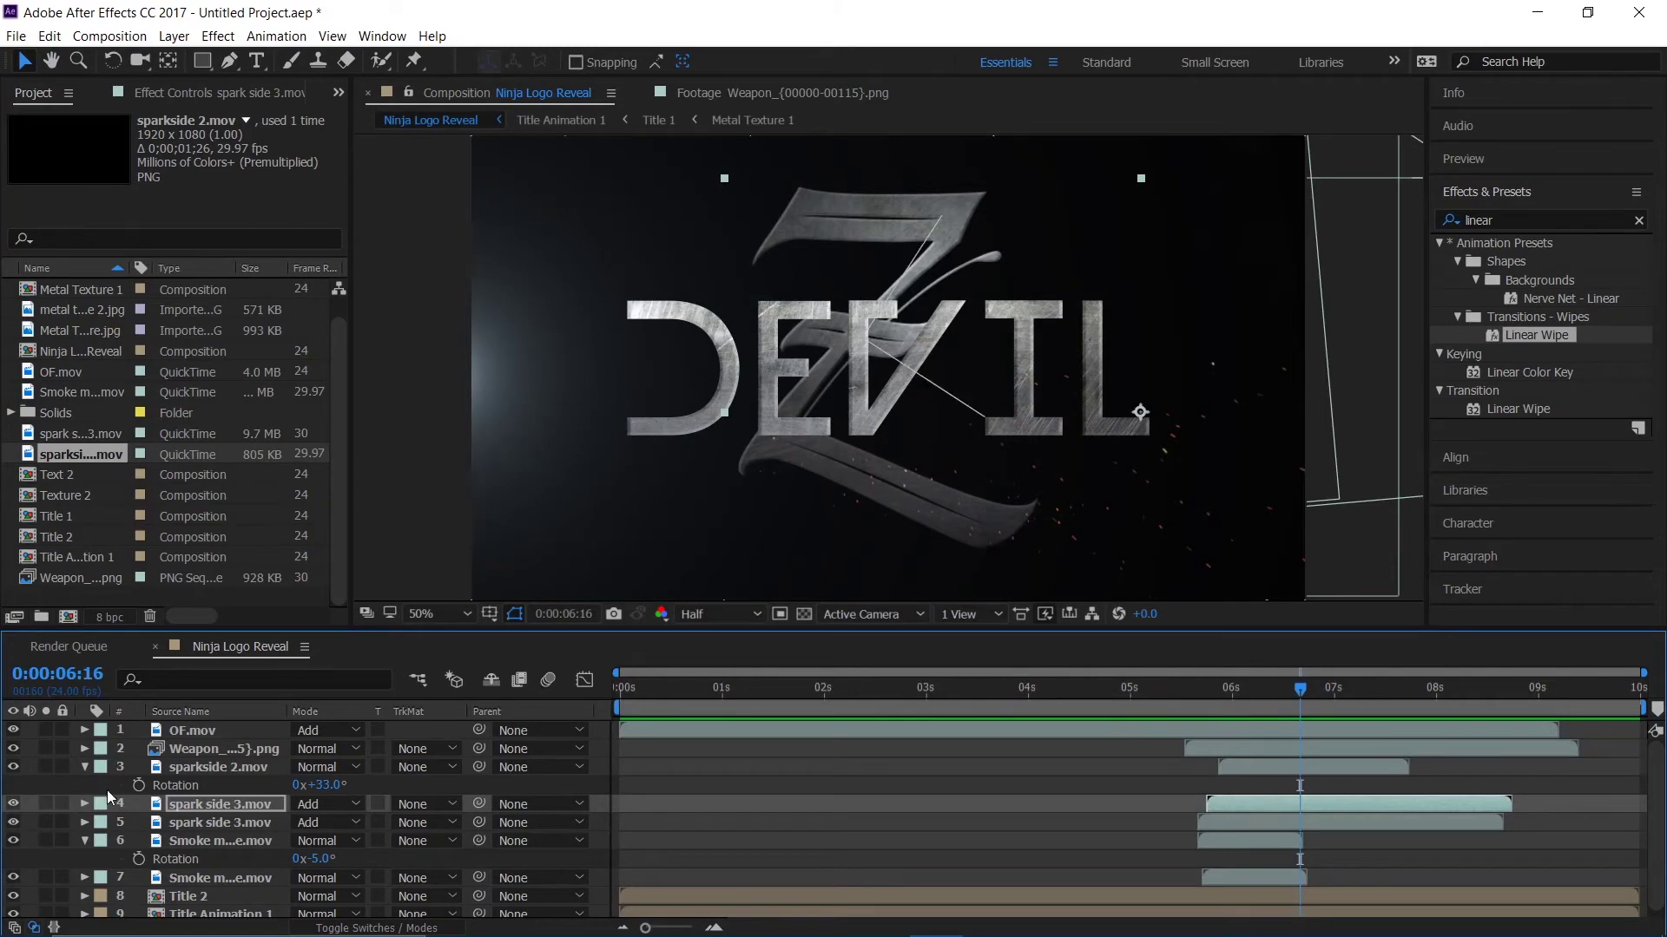
left_click(83, 766)
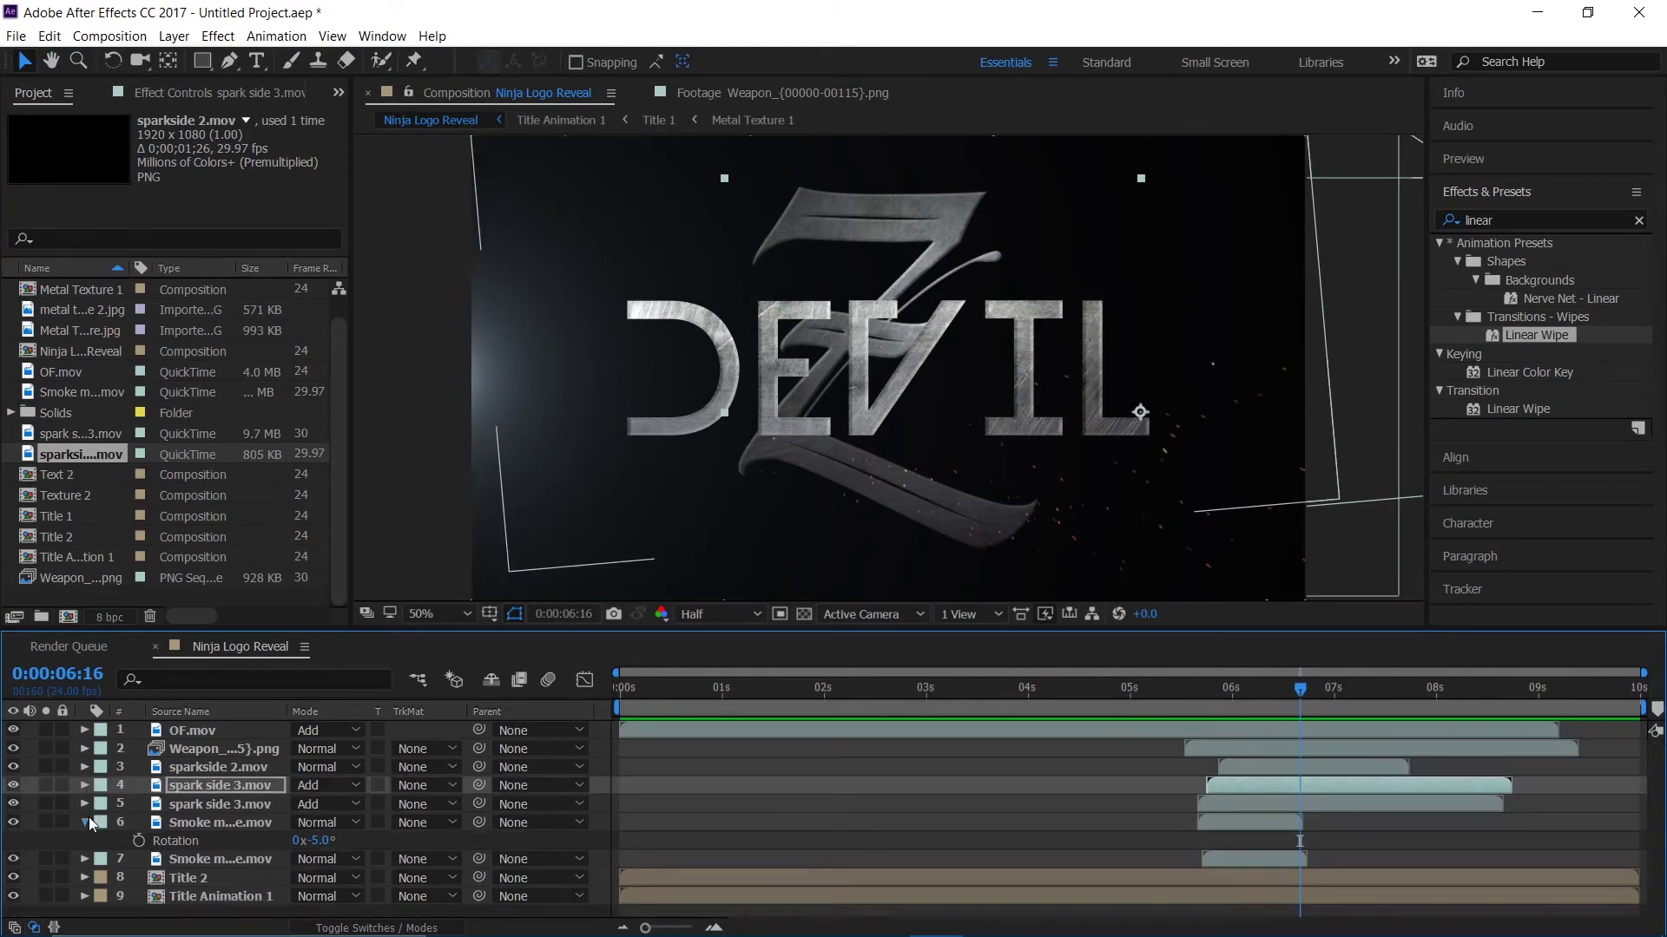
left_click(86, 821)
left_click(162, 900)
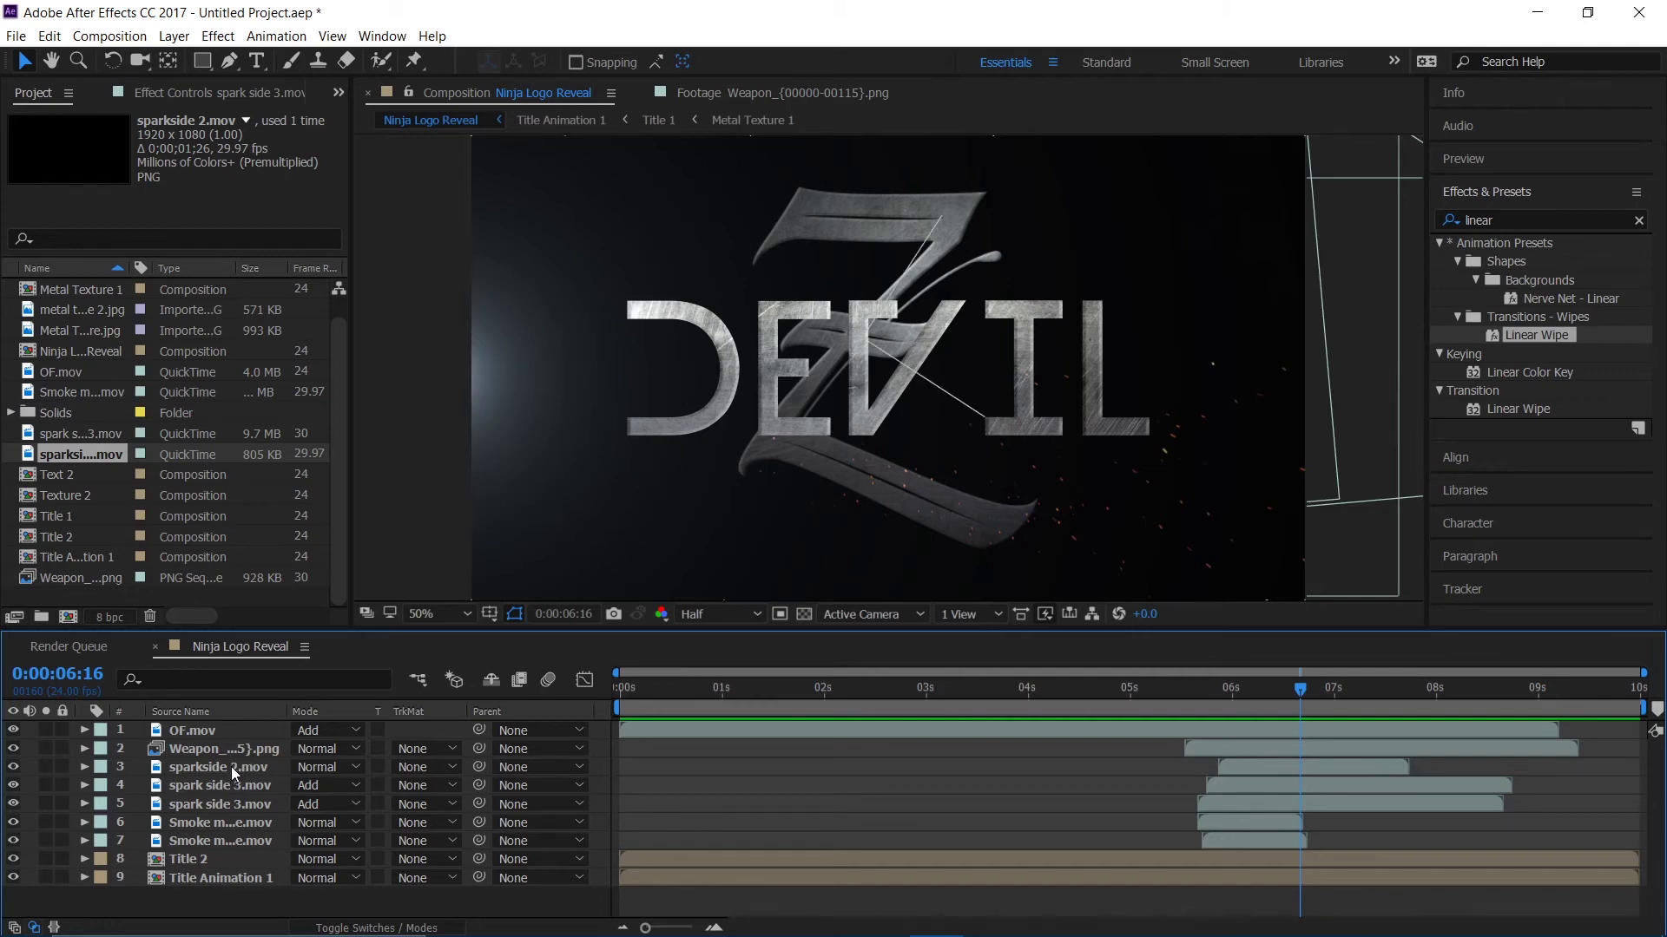
- Add an adjustment layer named Camera Shake and place it directly below the OF.mov layer
right_click(236, 897)
mouse_move(252, 729)
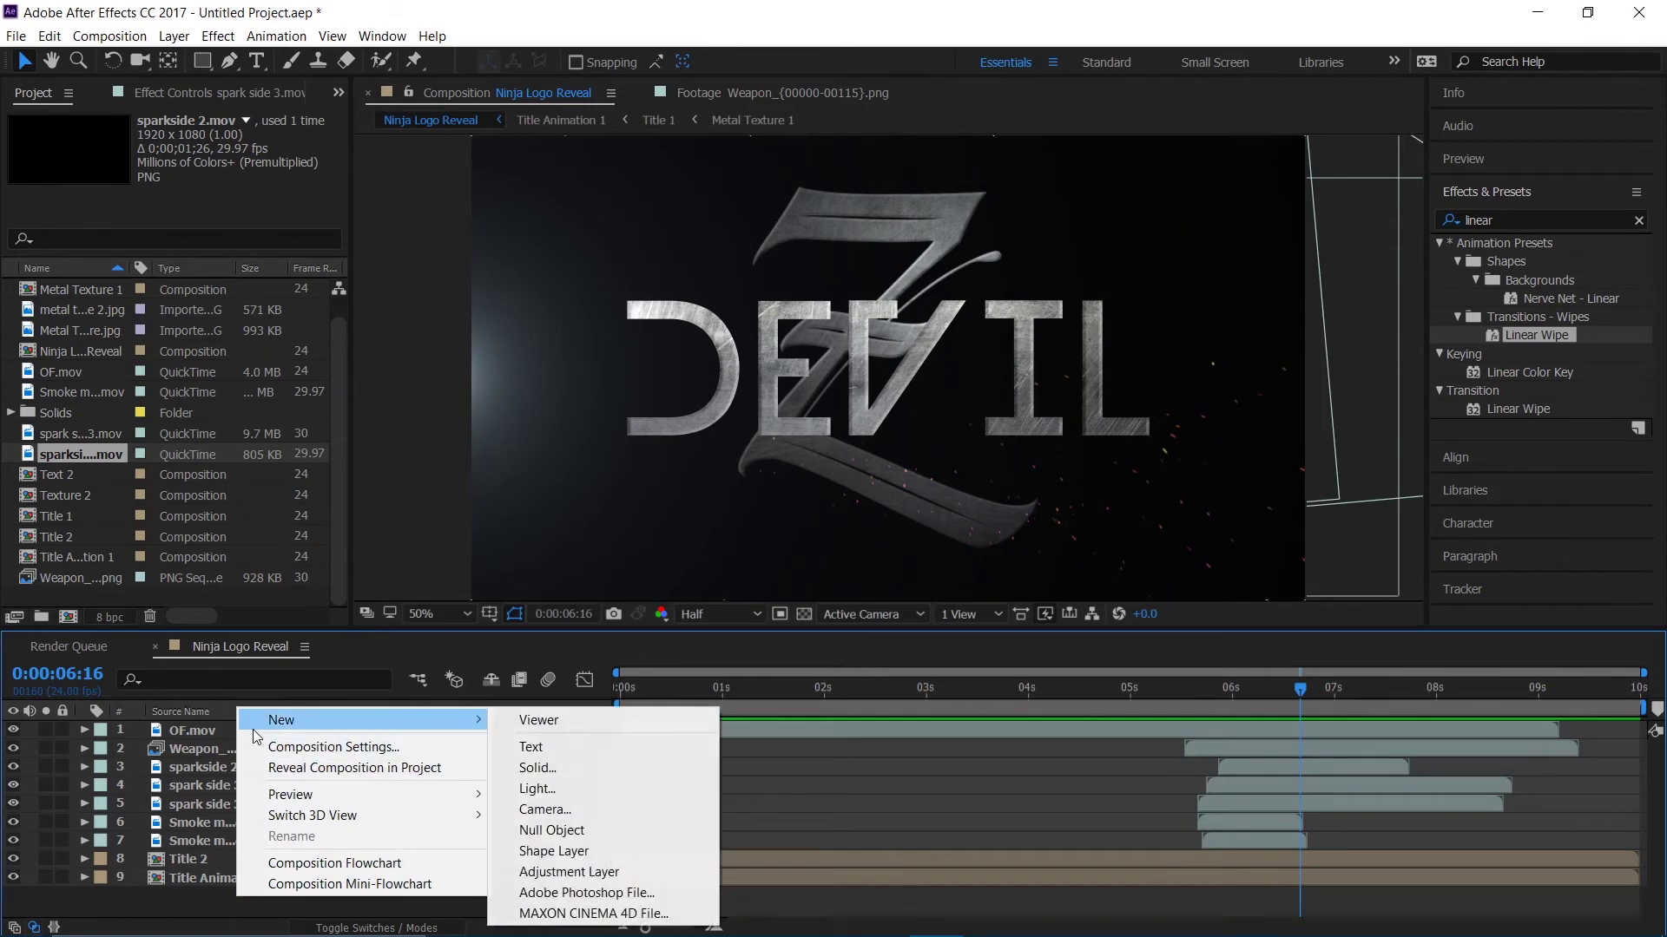
left_click(640, 869)
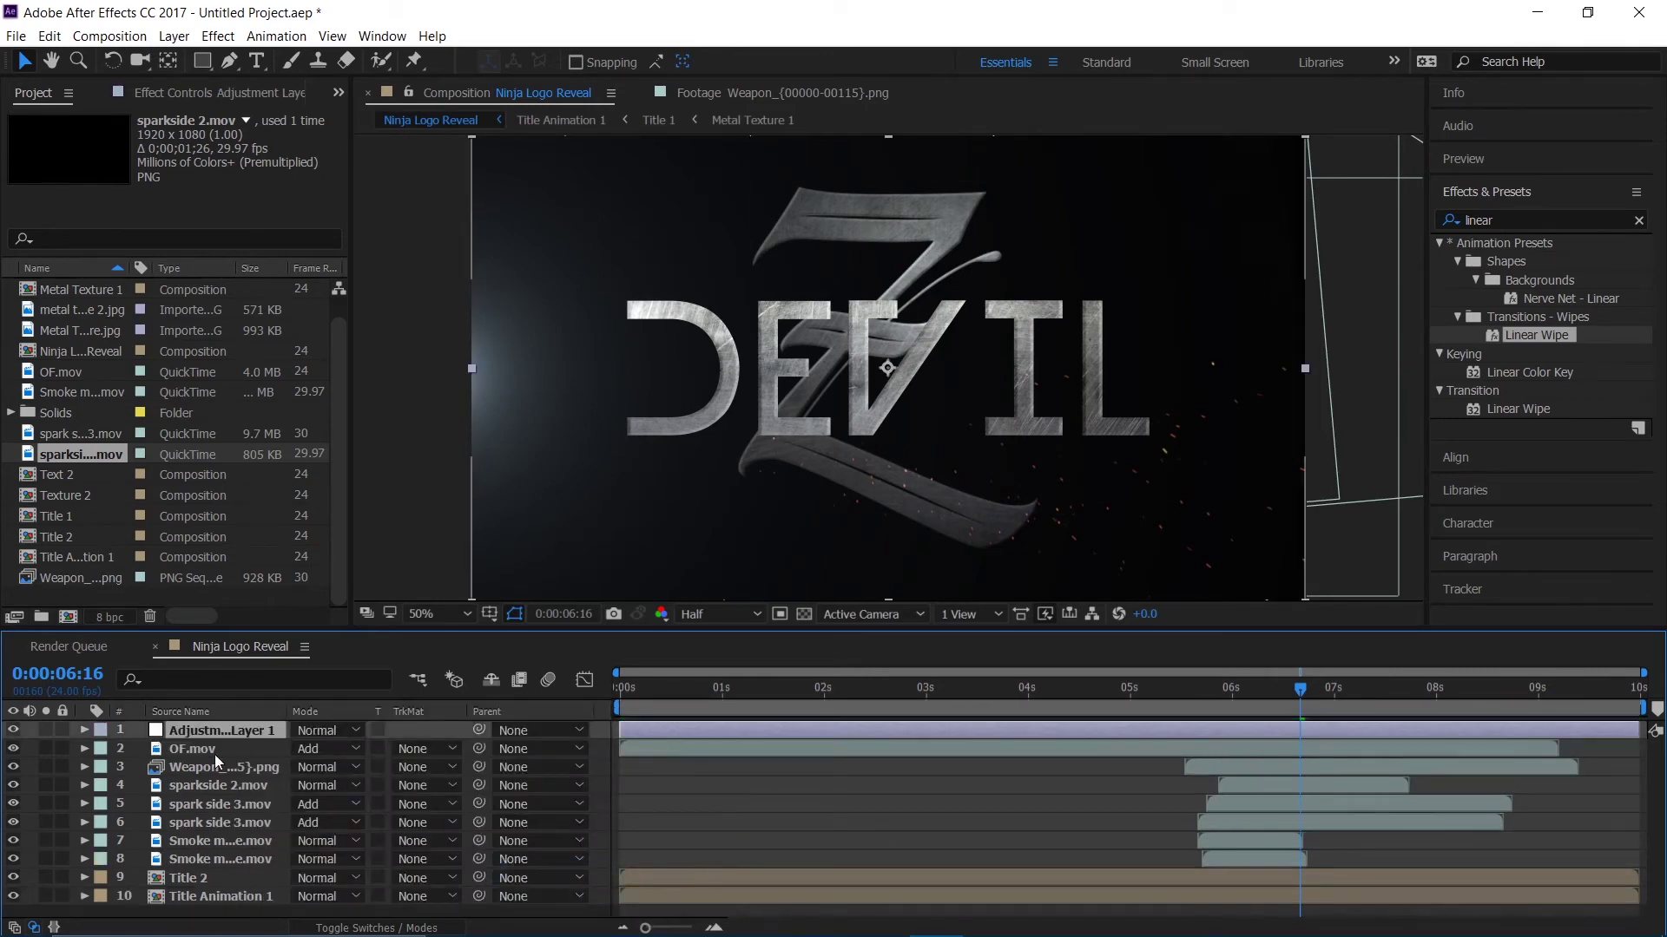
key("Return")
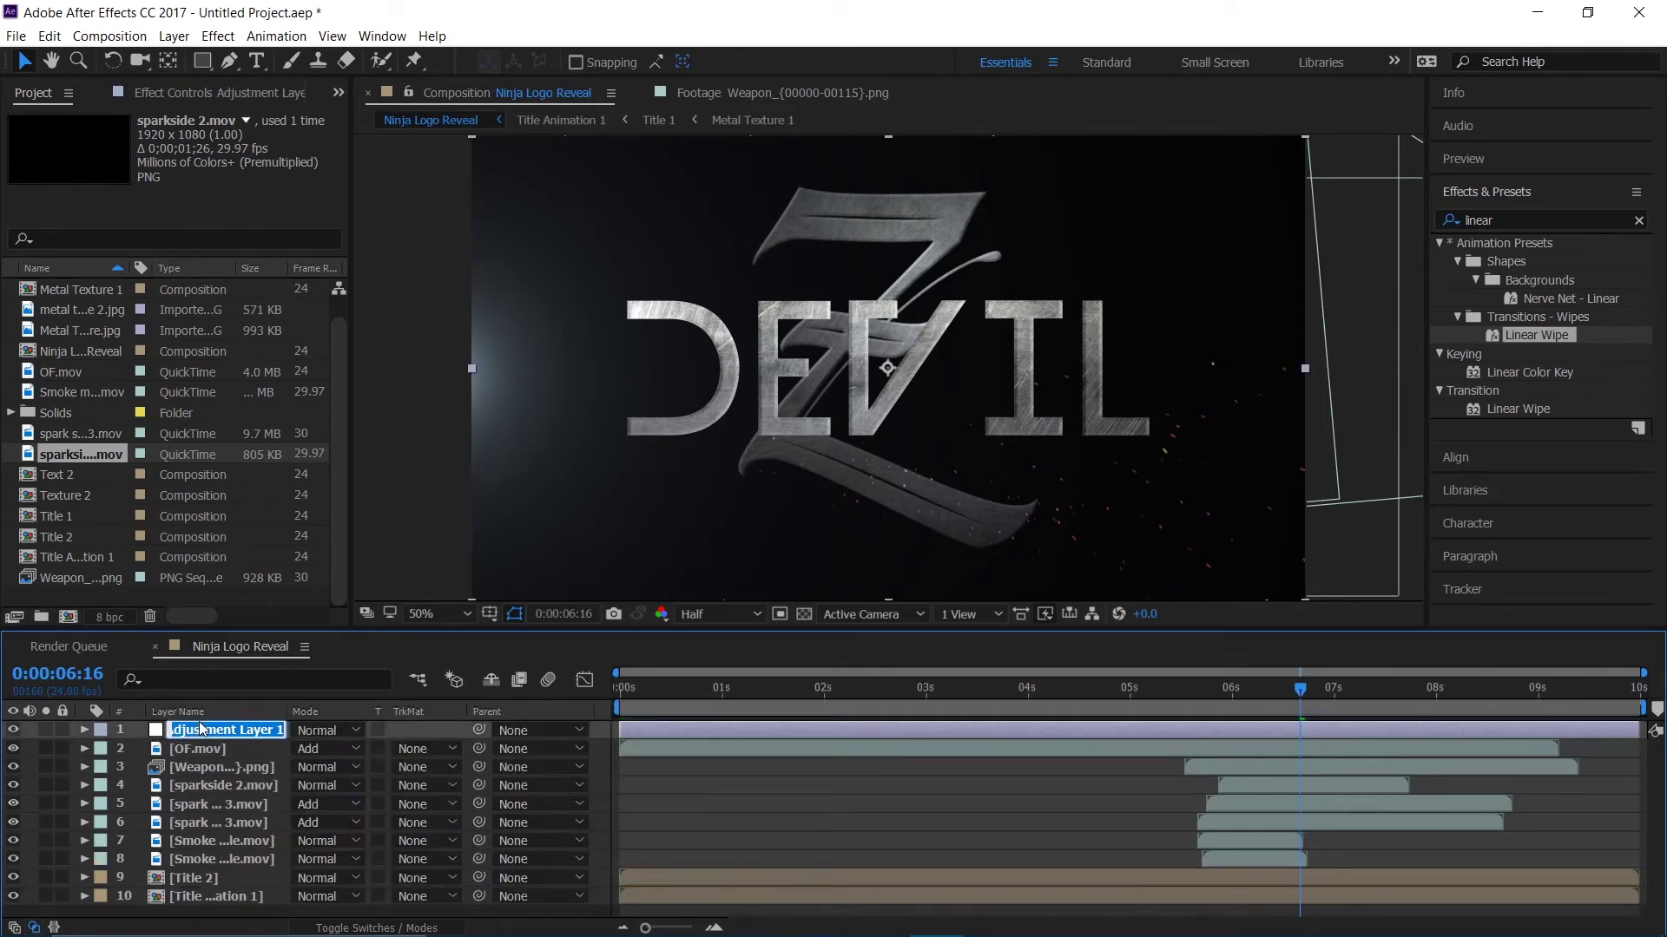
type("Camera Shake")
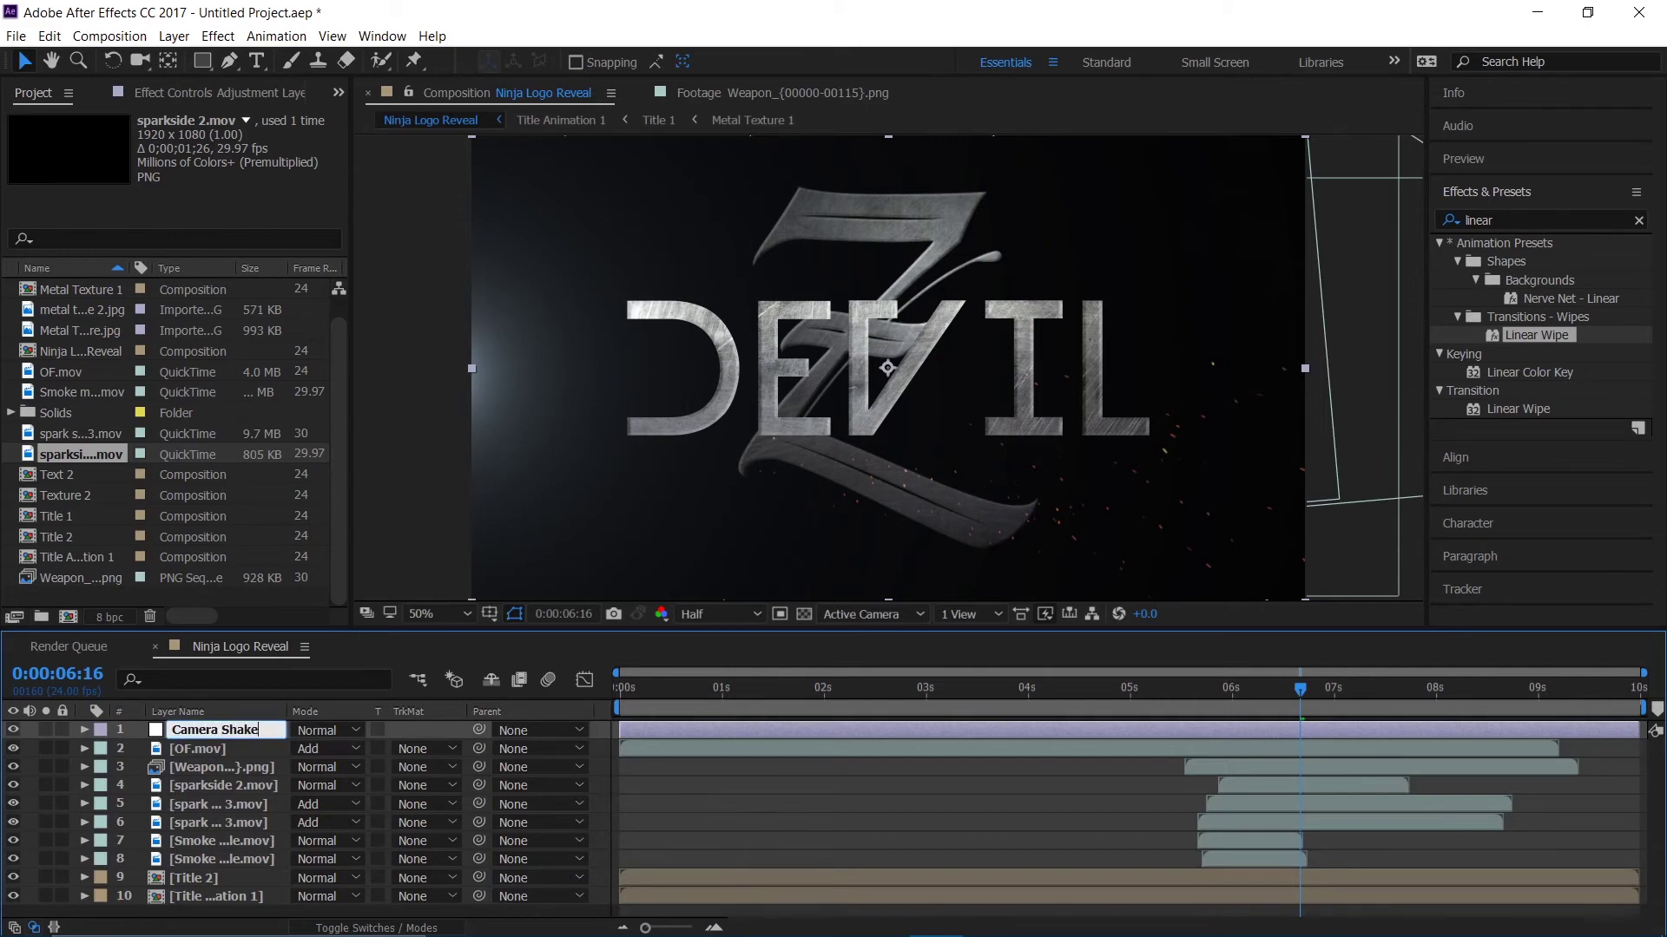
key("Return")
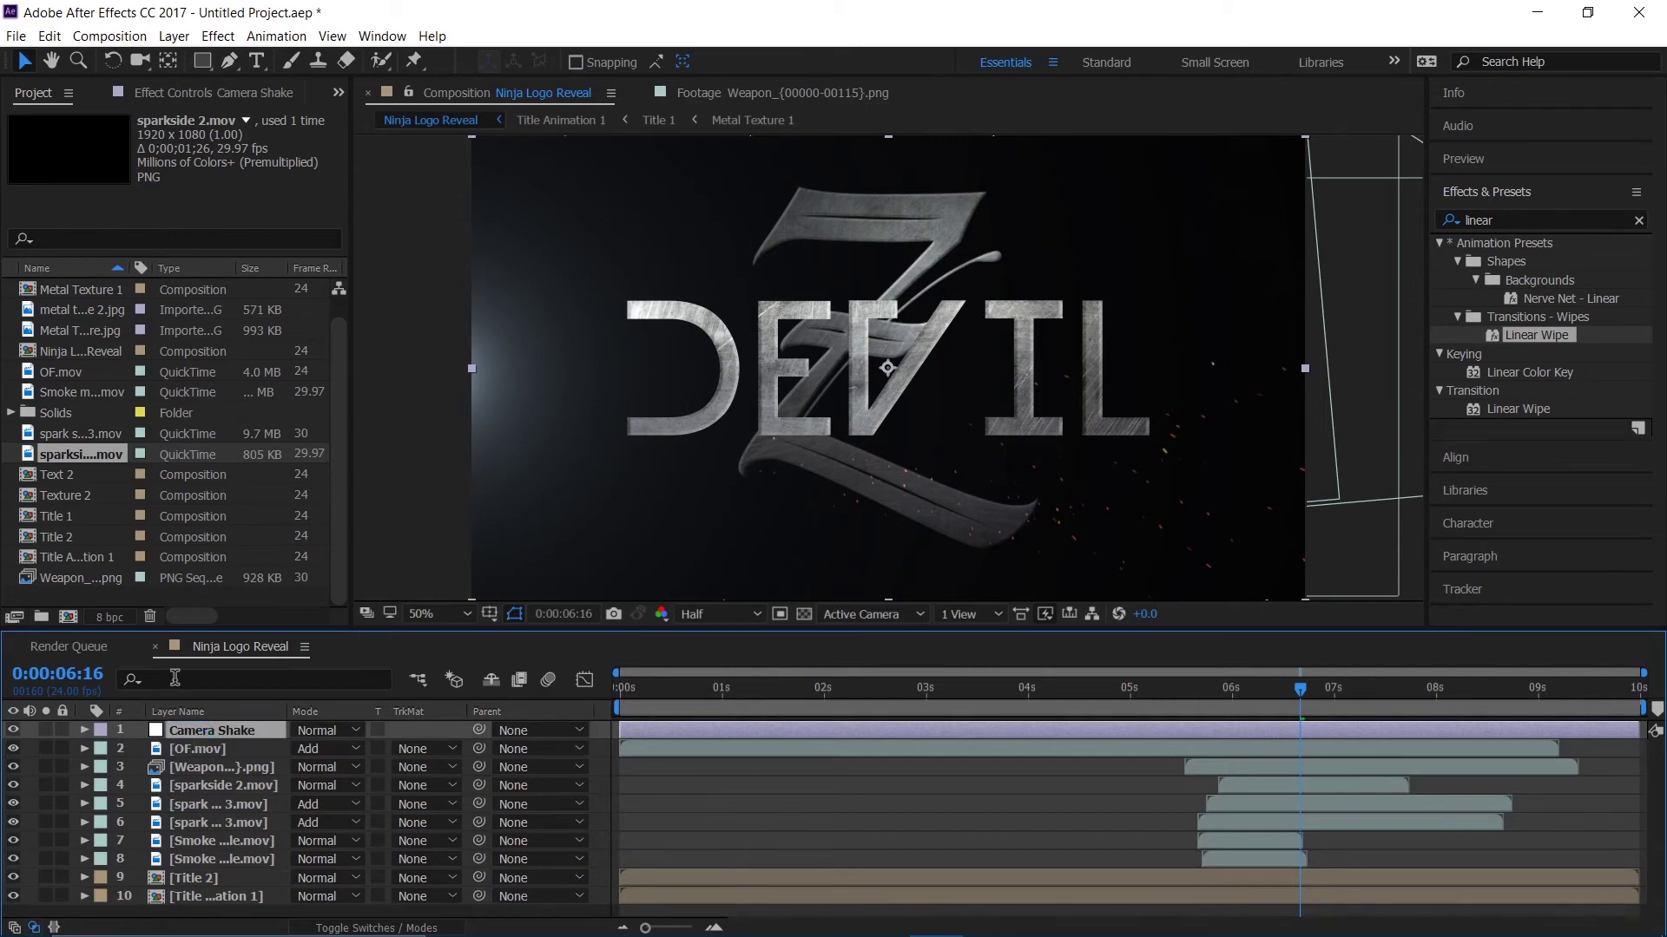
left_click_drag(199, 731, 205, 748)
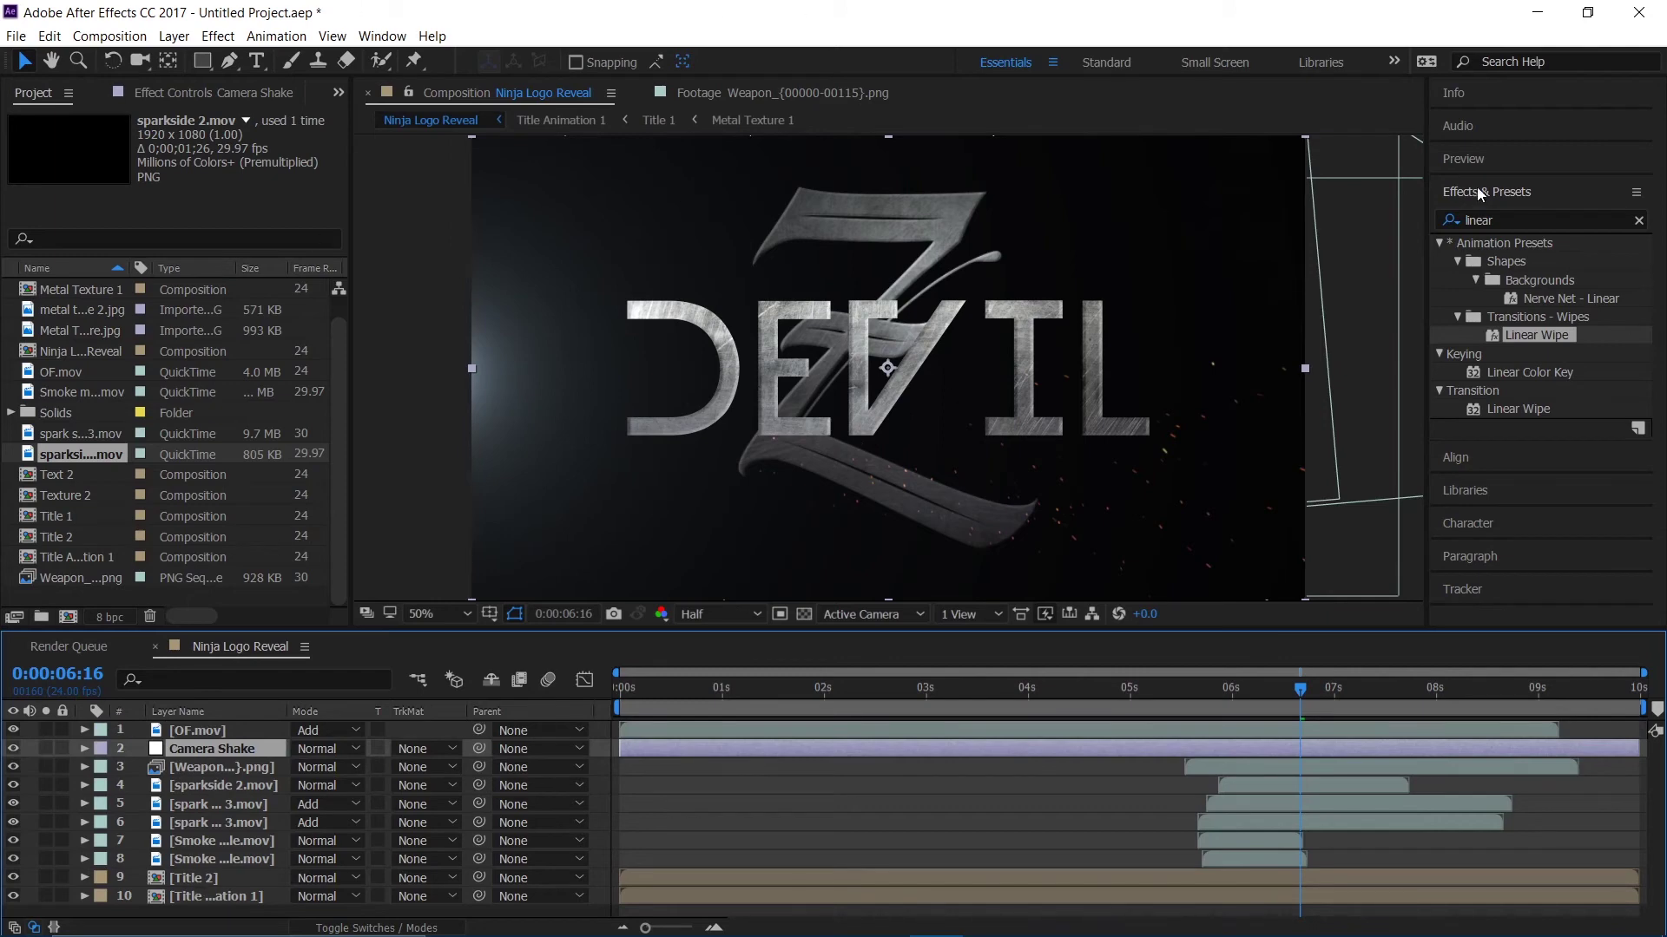
- Find the Transform distort effect and apply it to the Camera Shake layer
left_click(1530, 219)
type("trans")
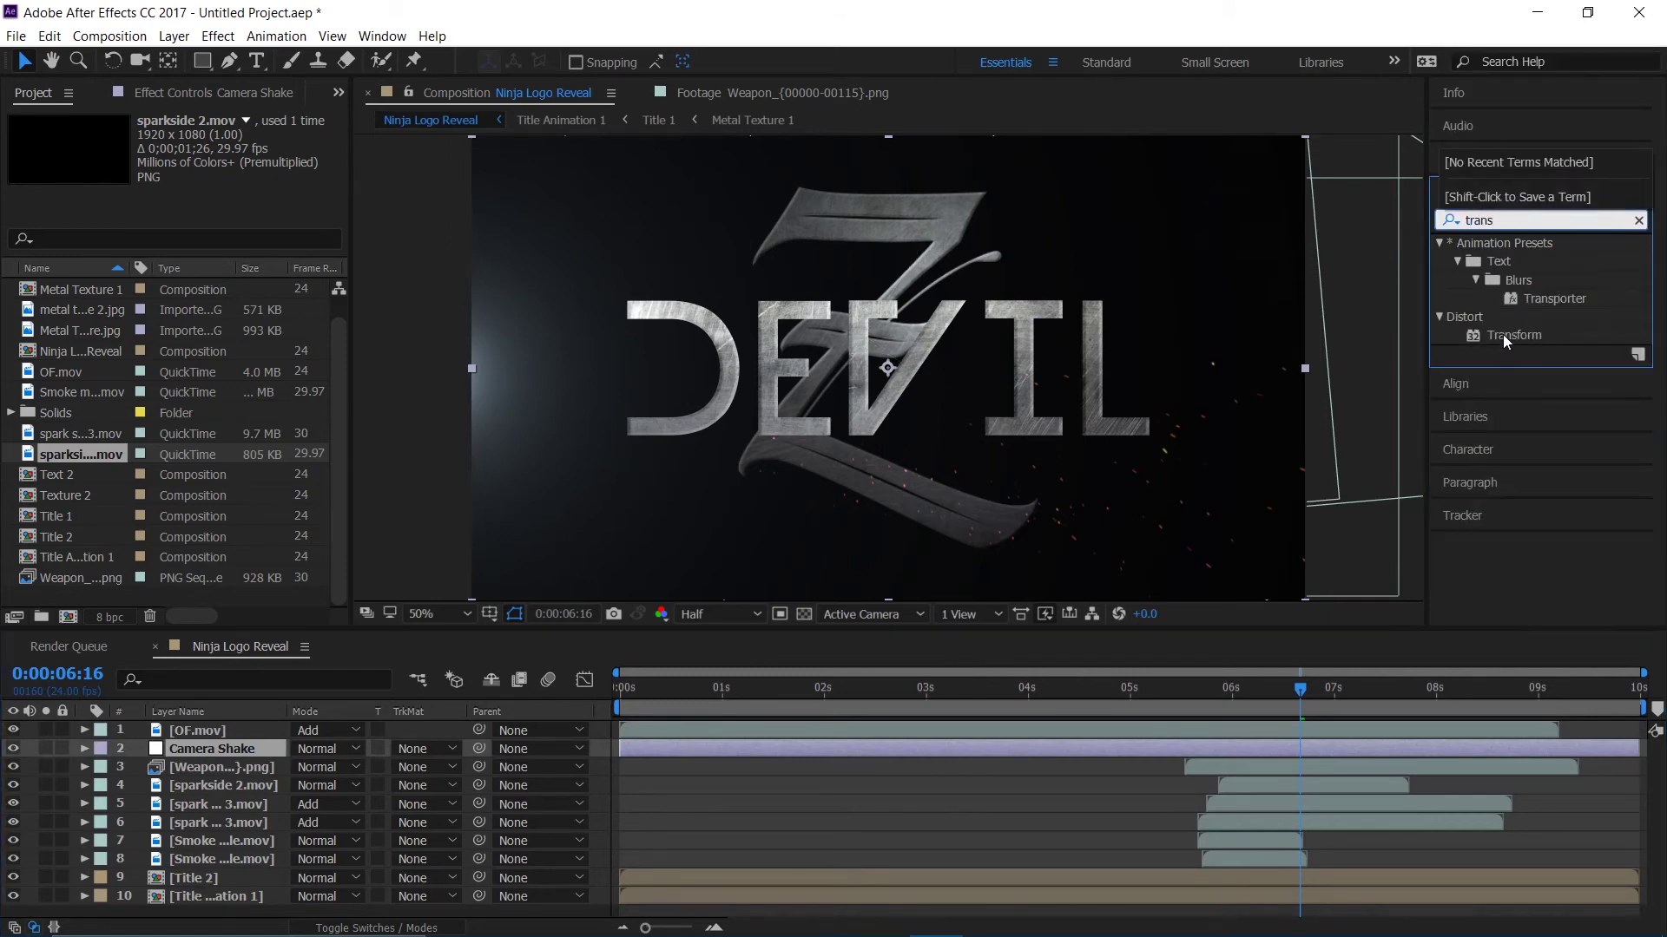
left_click_drag(1503, 335, 217, 742)
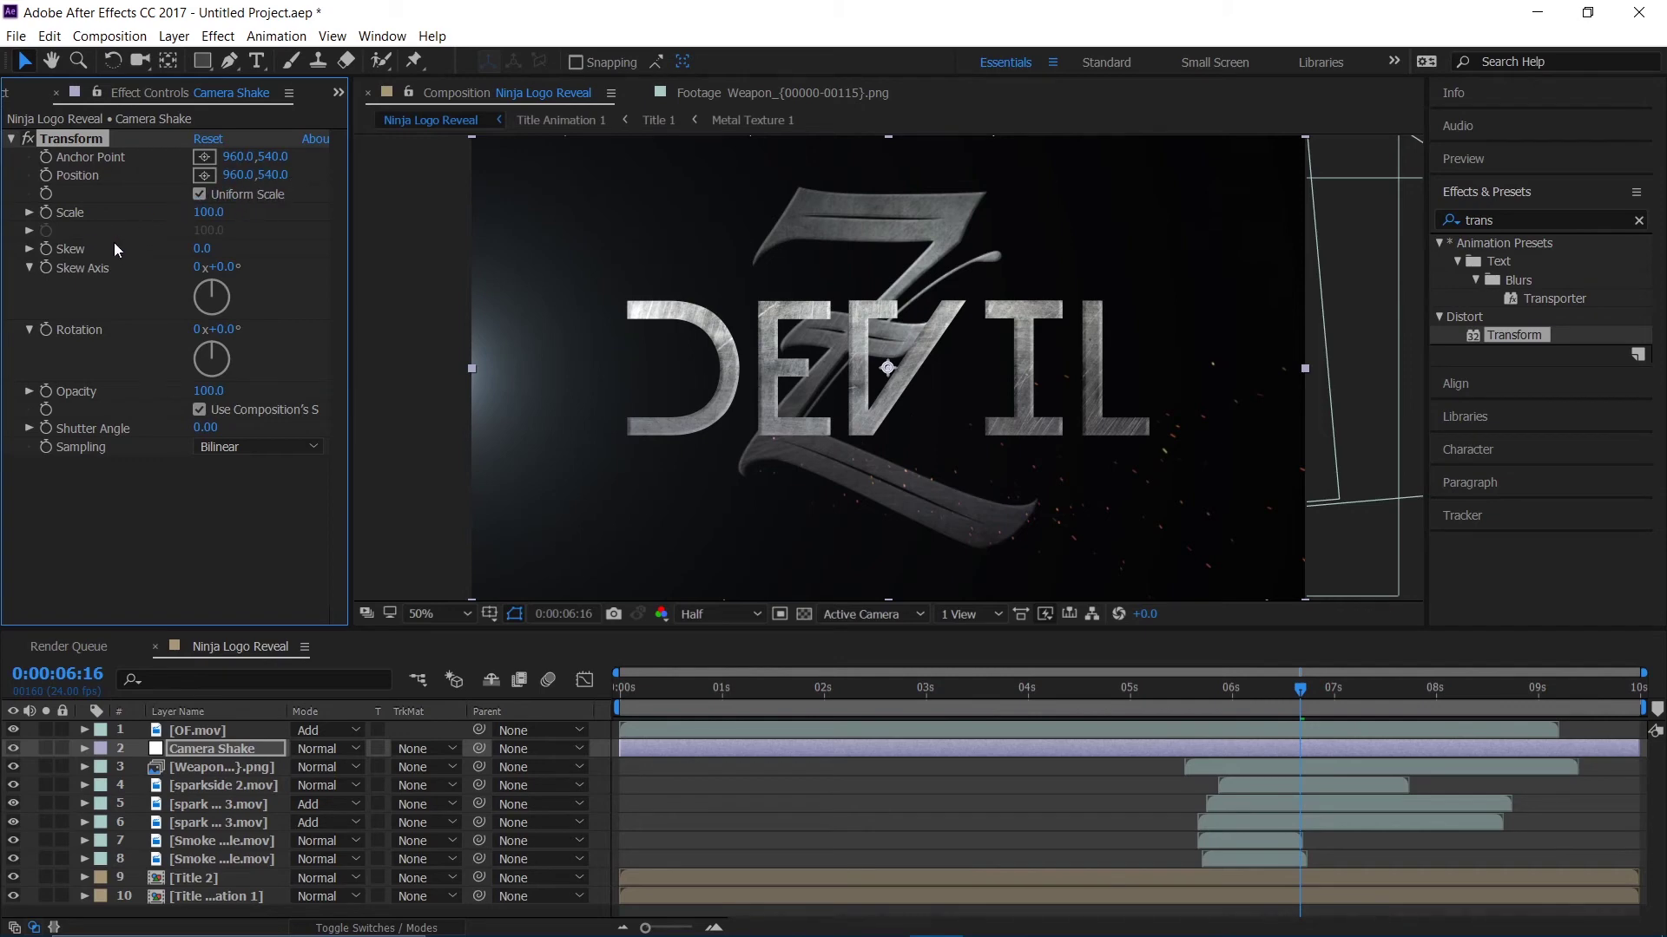
- Add the expression wiggle (25,40) to the Transform effect's Position, preview the shake, and collapse the Camera Shake layer
left_click(45, 176, "alt")
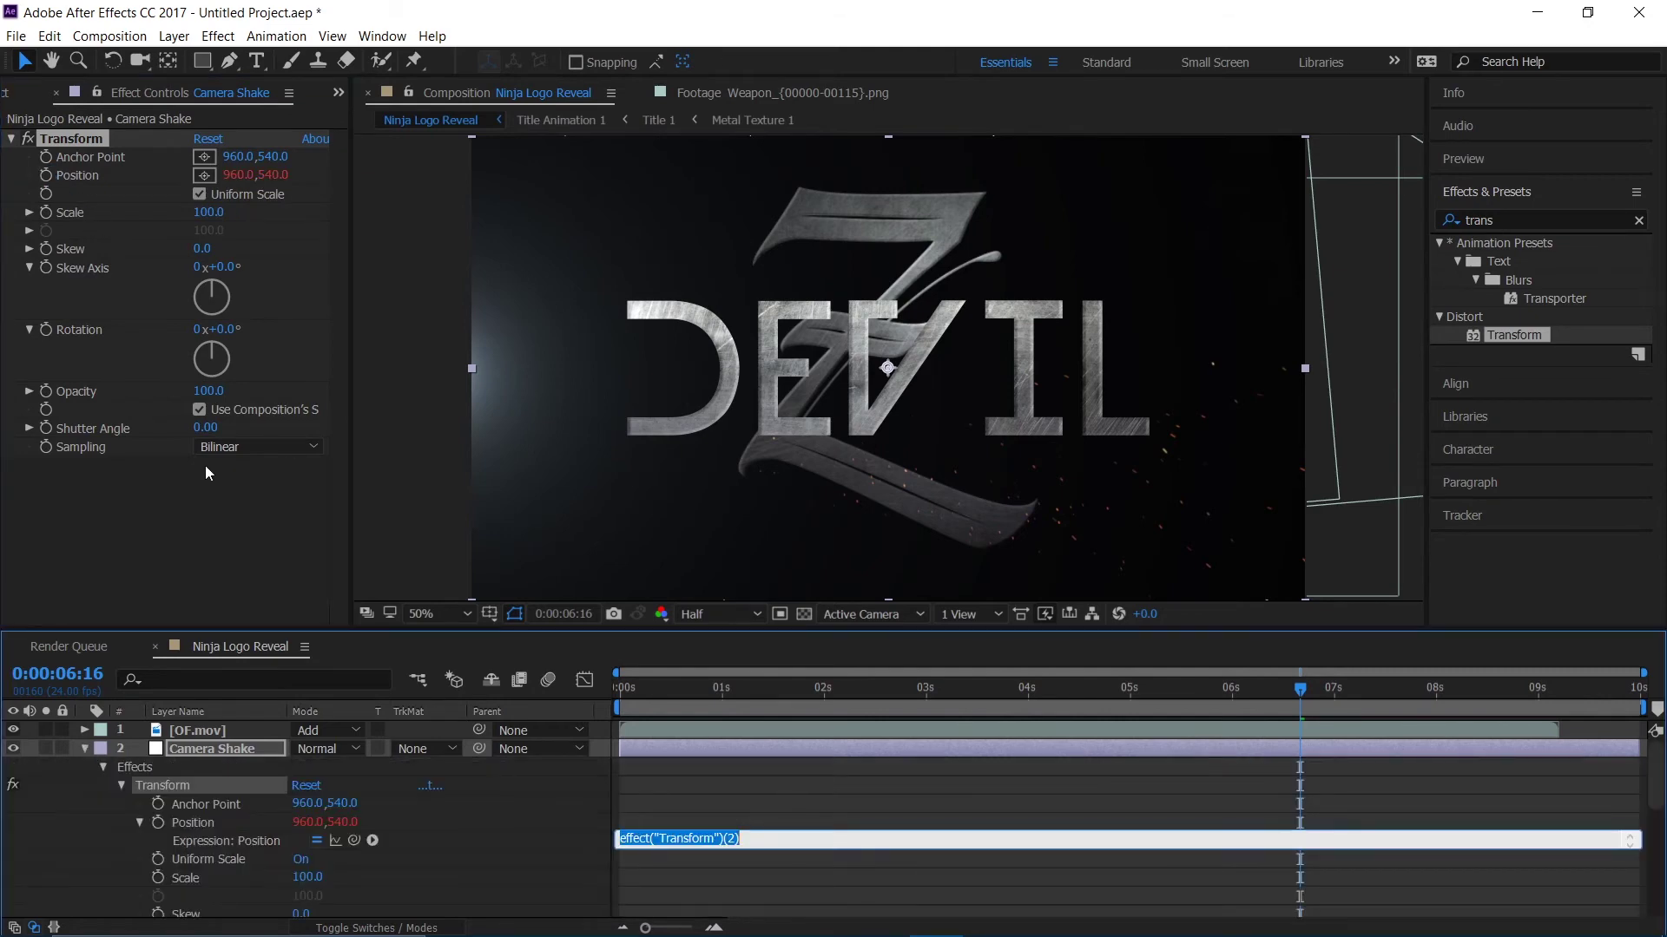
type("wiggle (25,40")
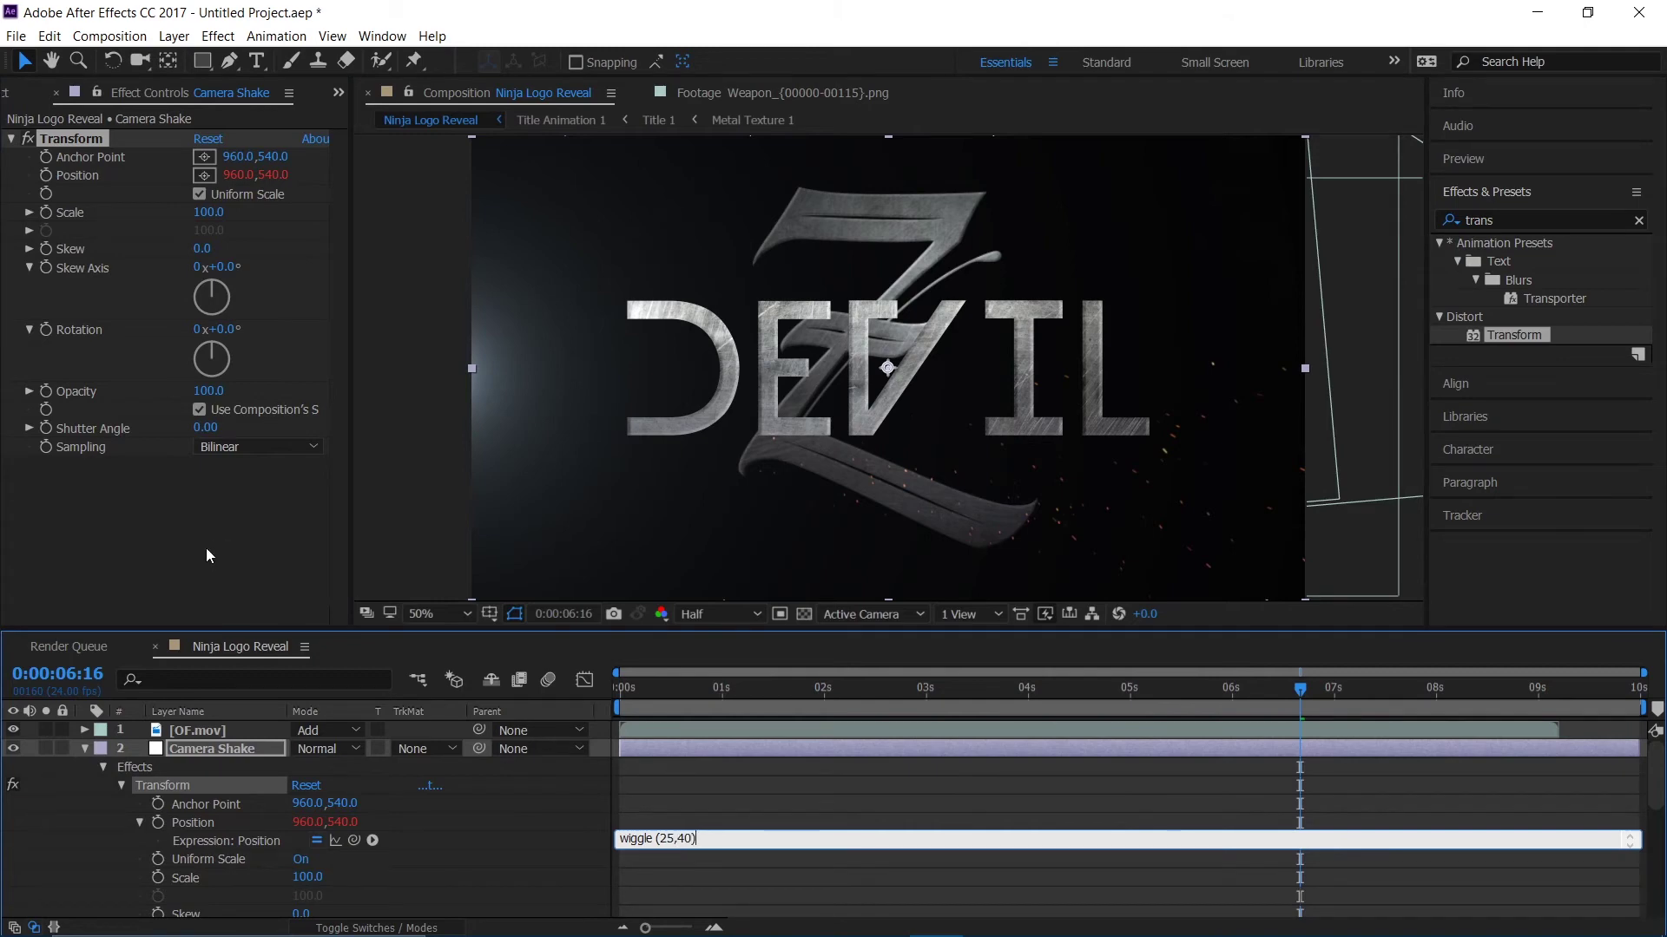
left_click(837, 814)
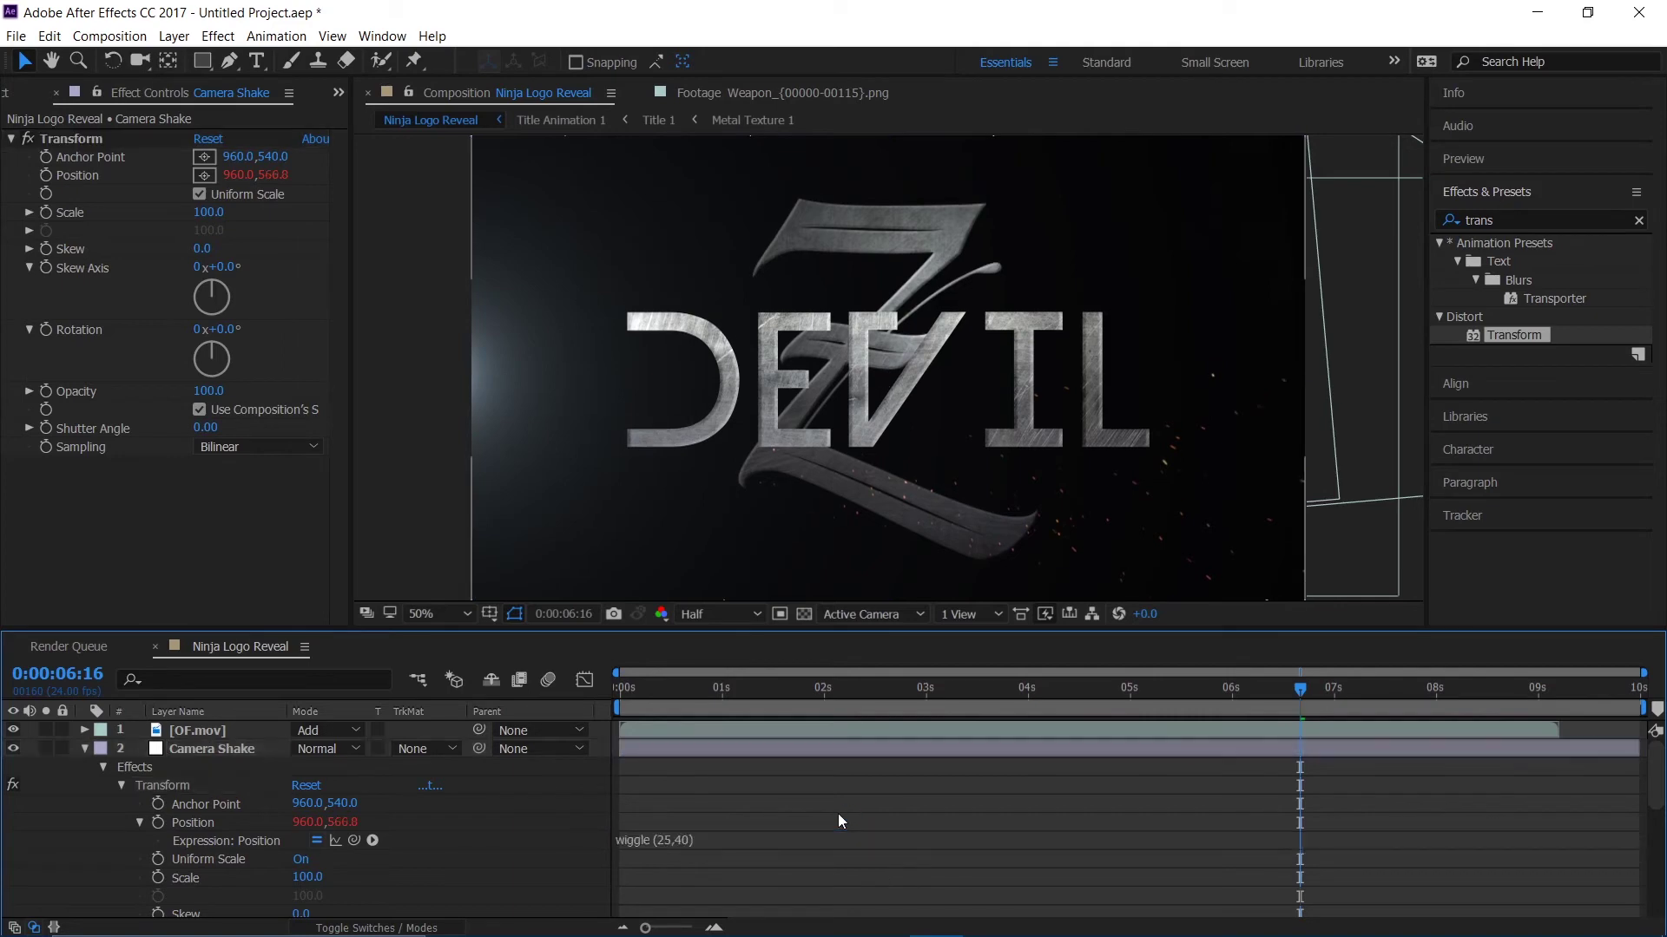
key("space")
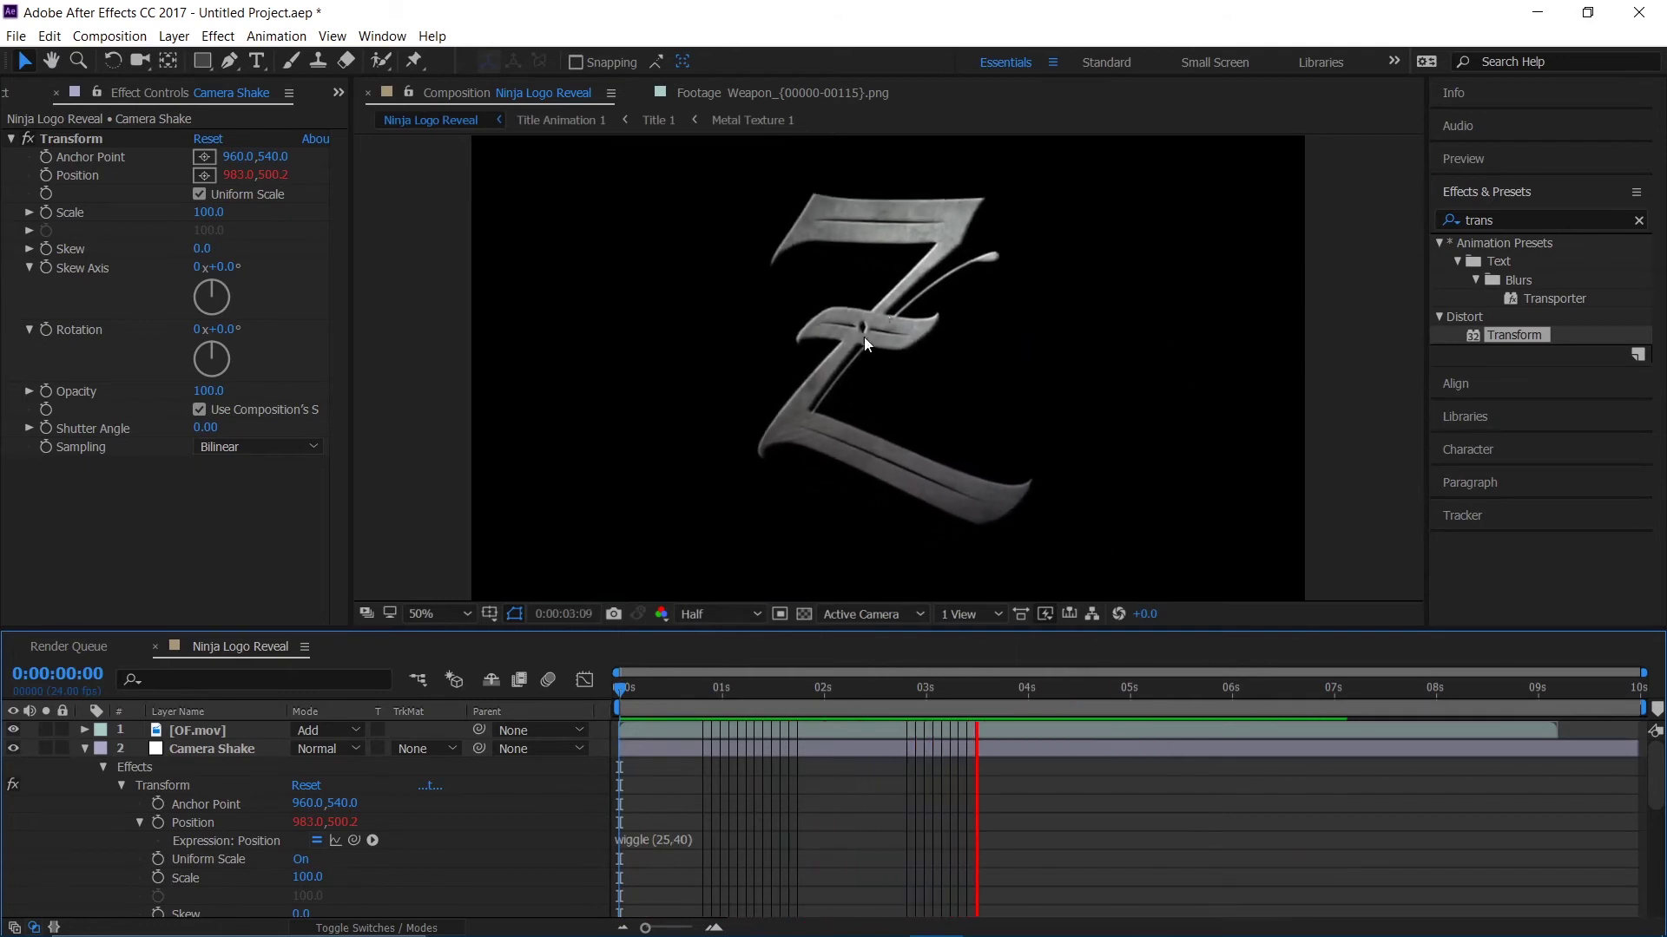
key("space")
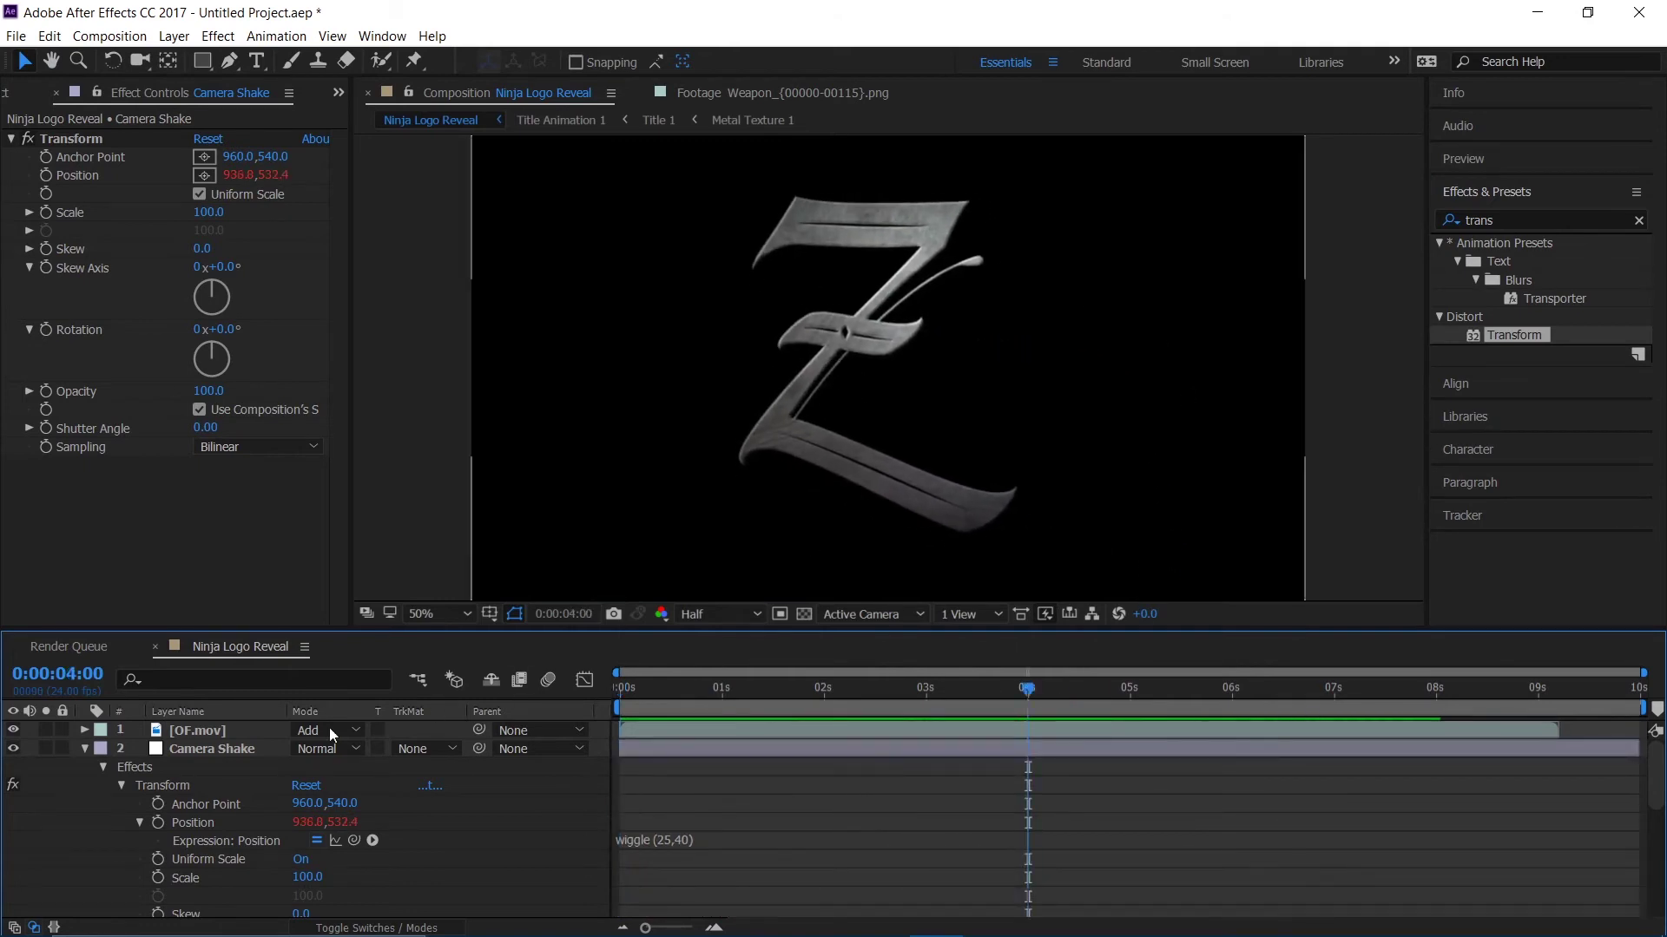
left_click(81, 746)
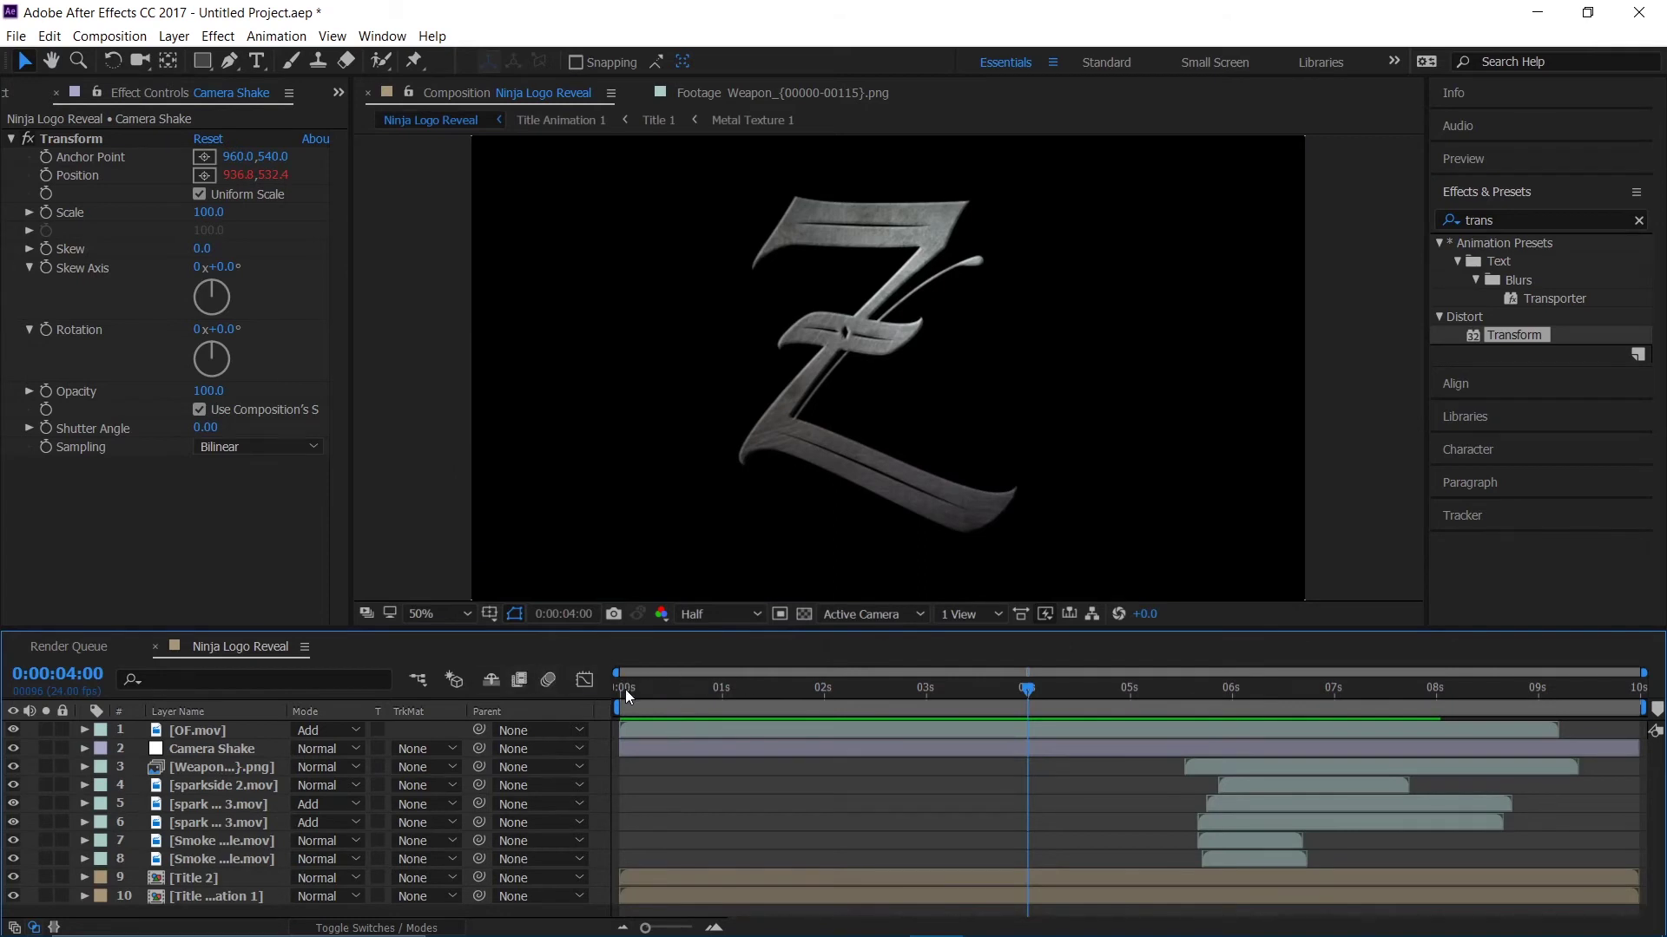
- Trim the Camera Shake layer to run from the Weapon clip's start to about 0:00:06:06, and preview from the composition's beginning
left_click_drag(625, 689, 1174, 677)
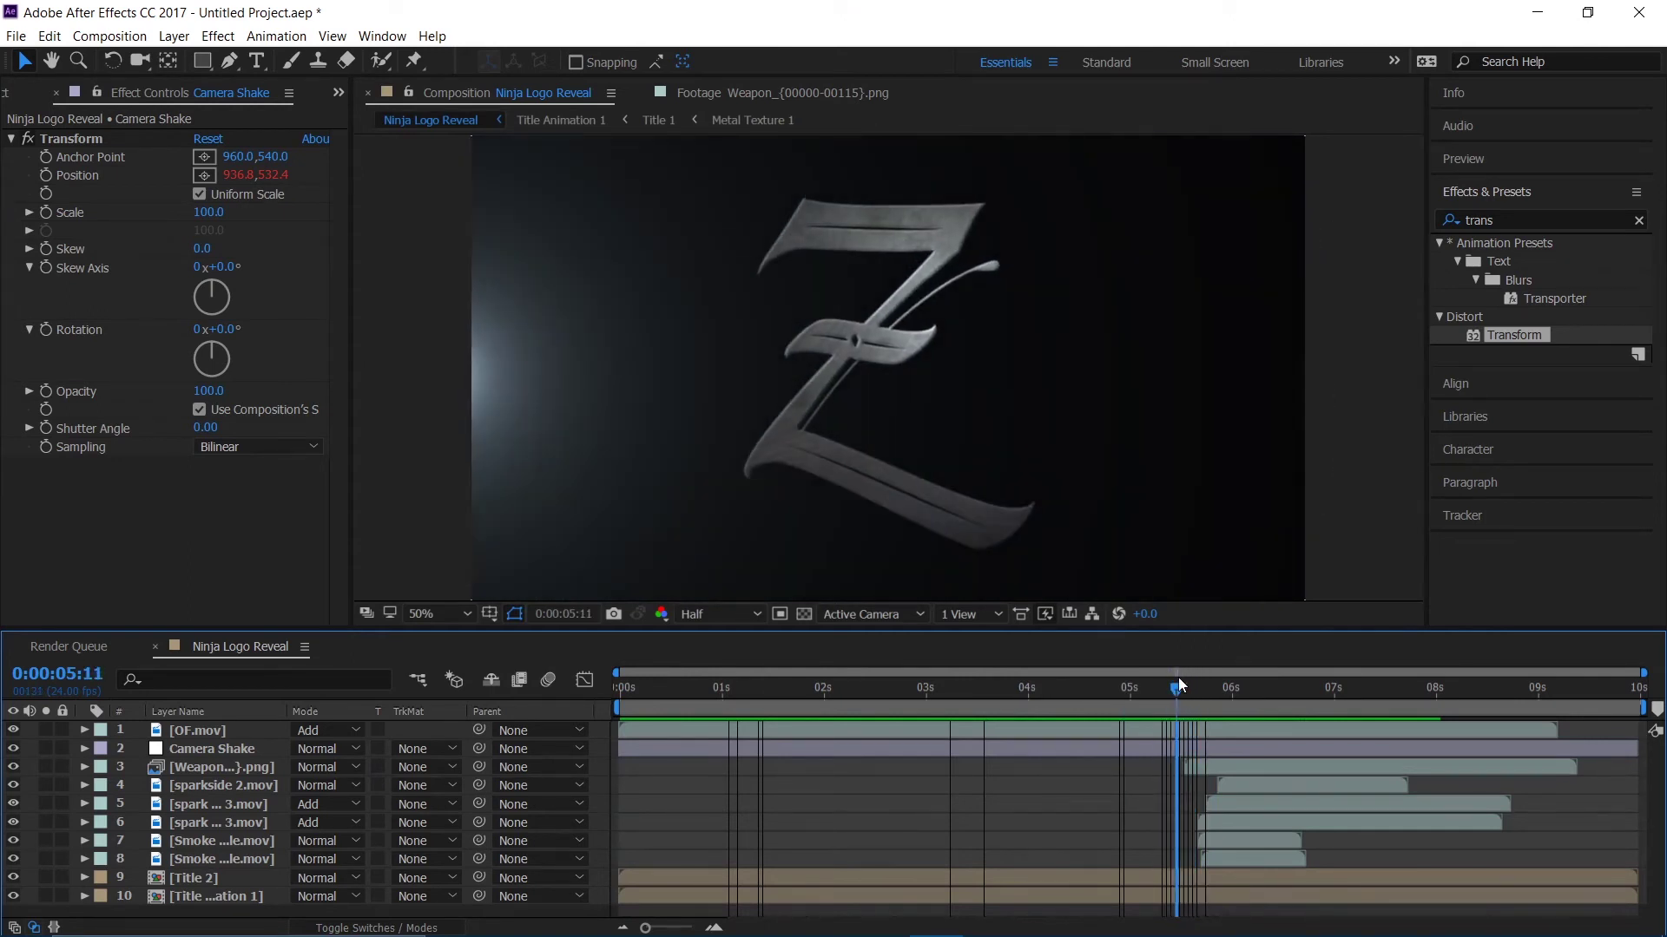
left_click_drag(1179, 677, 1189, 675)
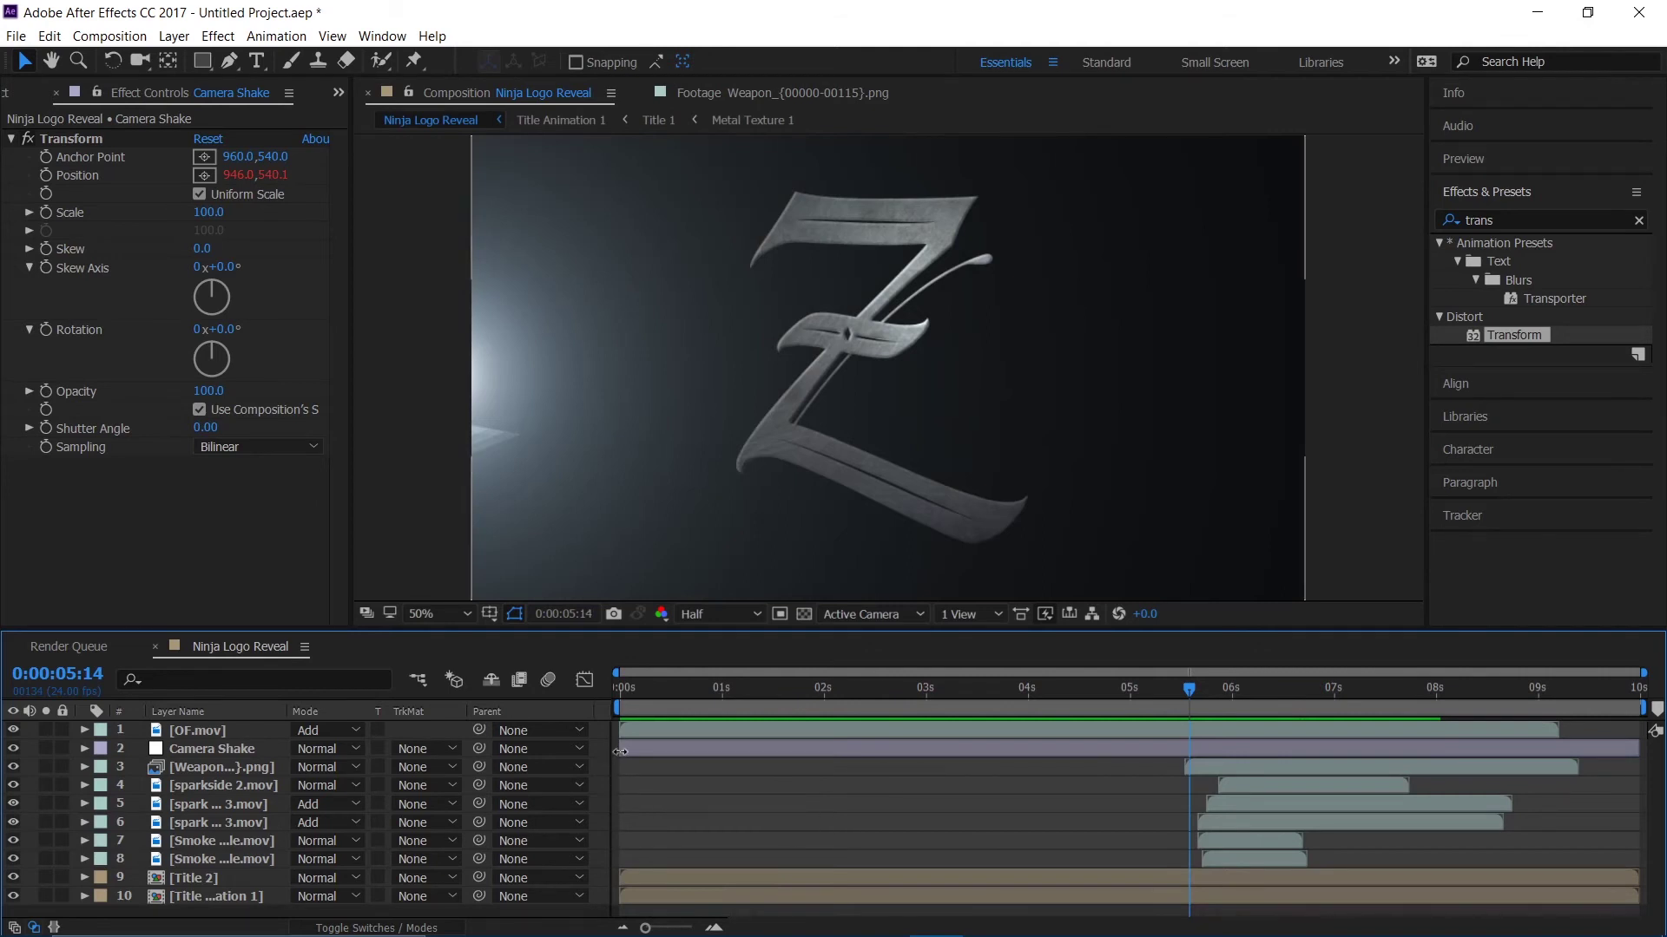
left_click_drag(619, 750, 1184, 780)
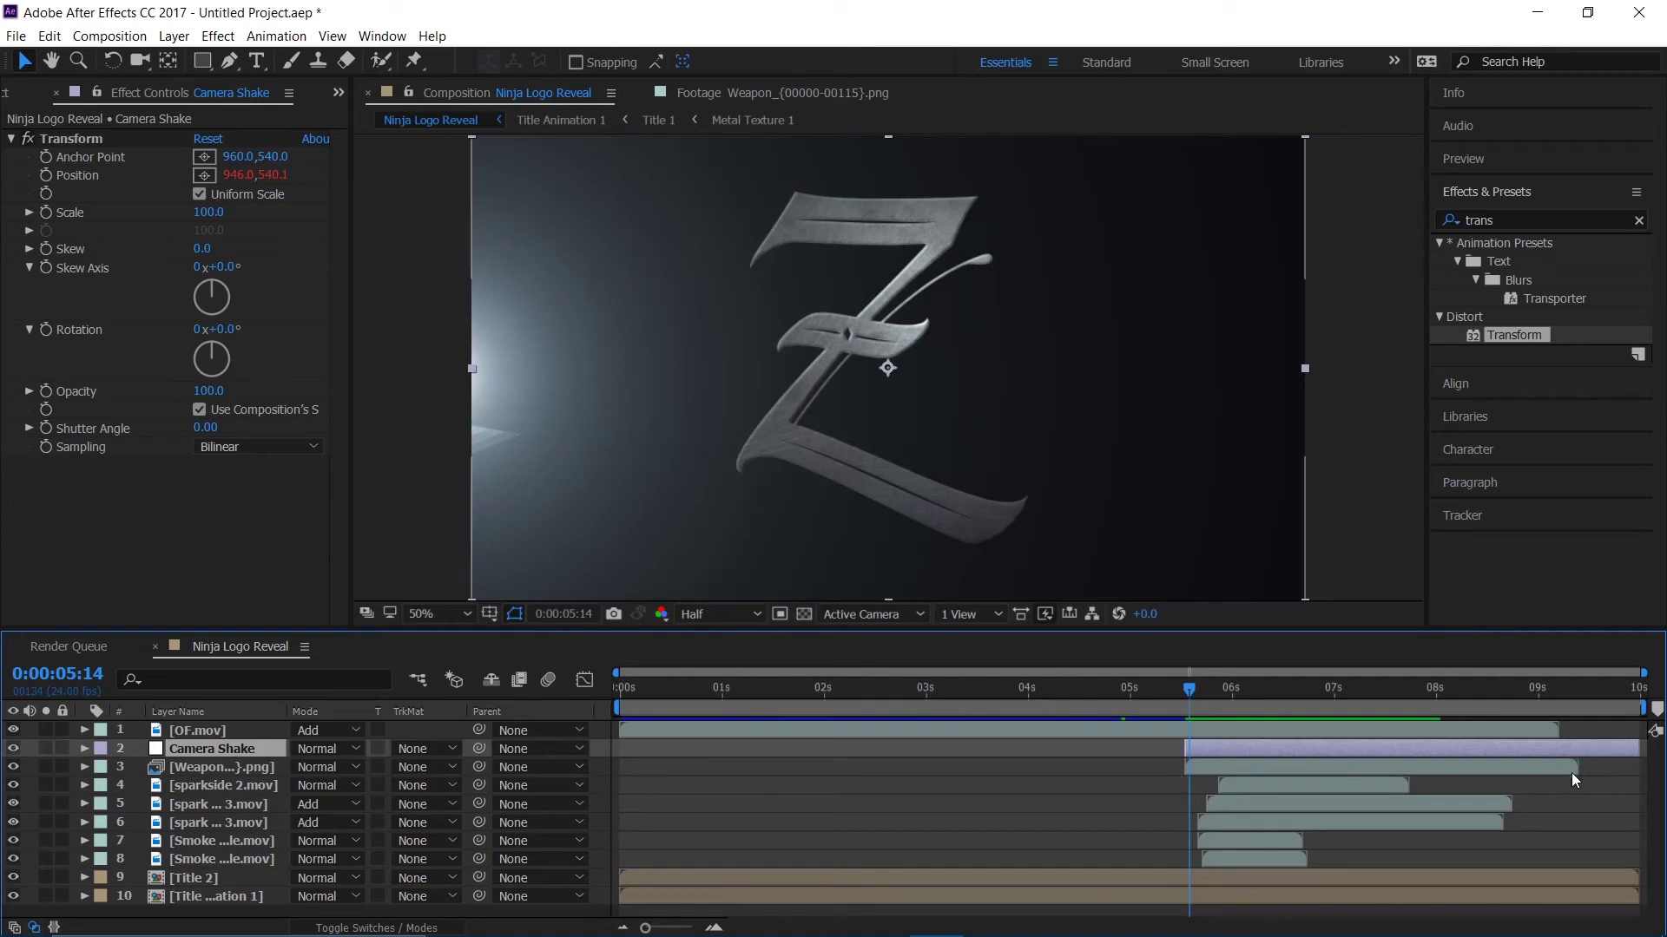
left_click_drag(1200, 691, 1262, 707)
left_click_drag(1643, 743, 377, 682)
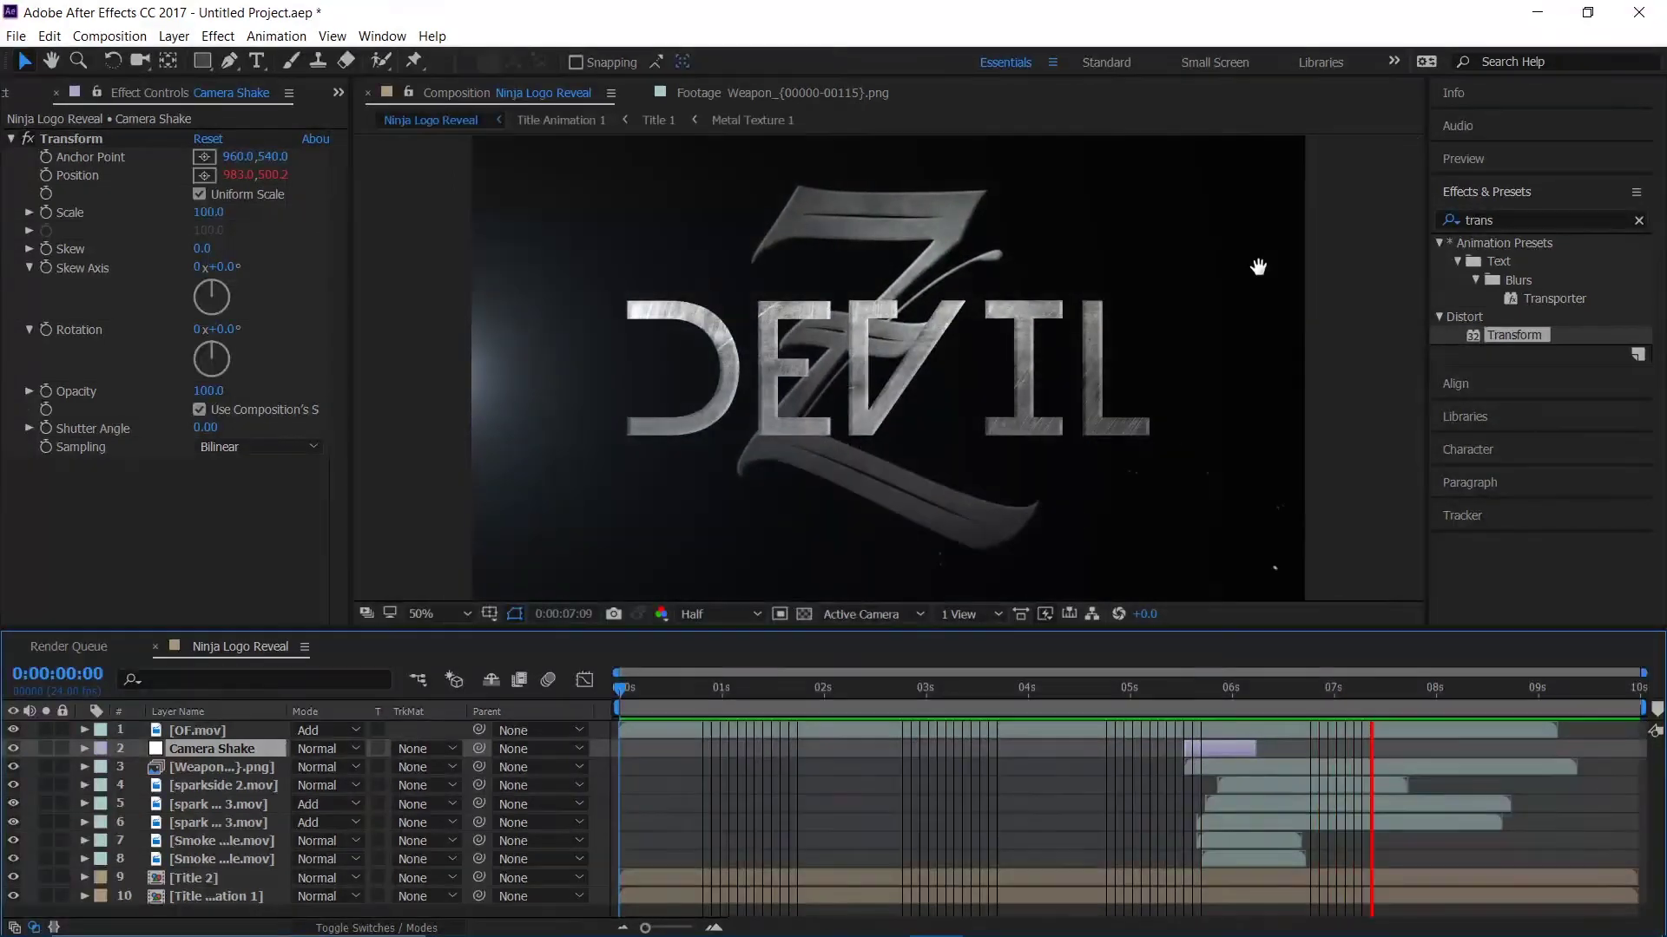
key("space")
- Shorten the Camera Shake layer to end at 0:00:06:02, and preview from 0:00:05:07 and from the beginning
left_click_drag(1249, 687, 1234, 748)
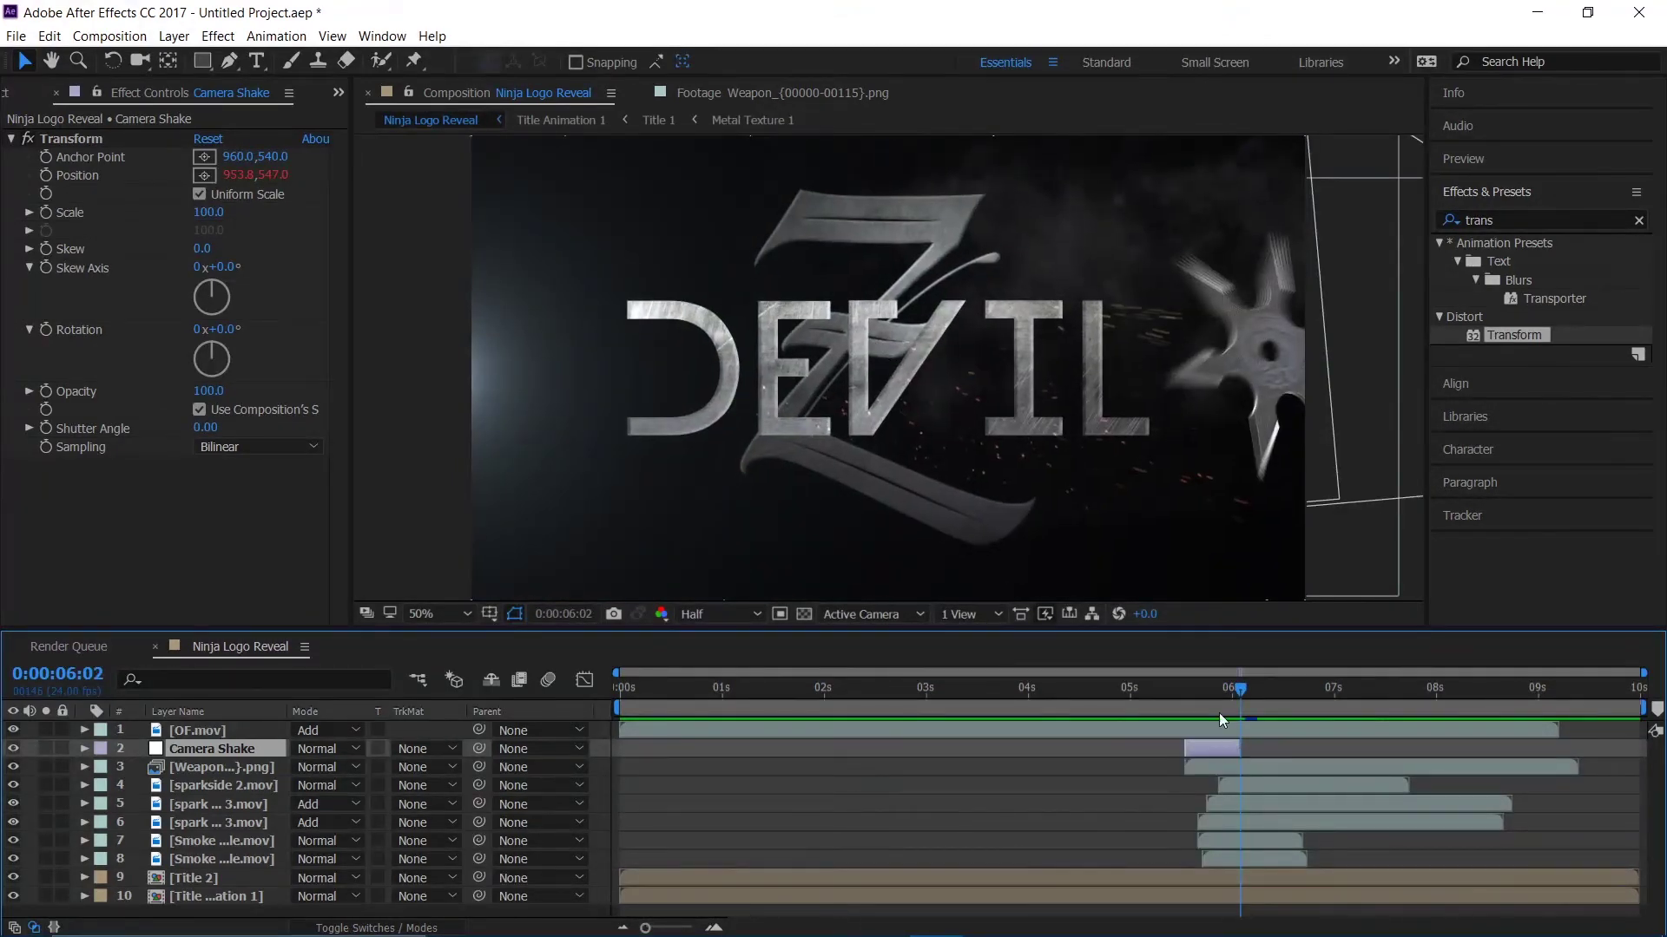
left_click(1158, 706)
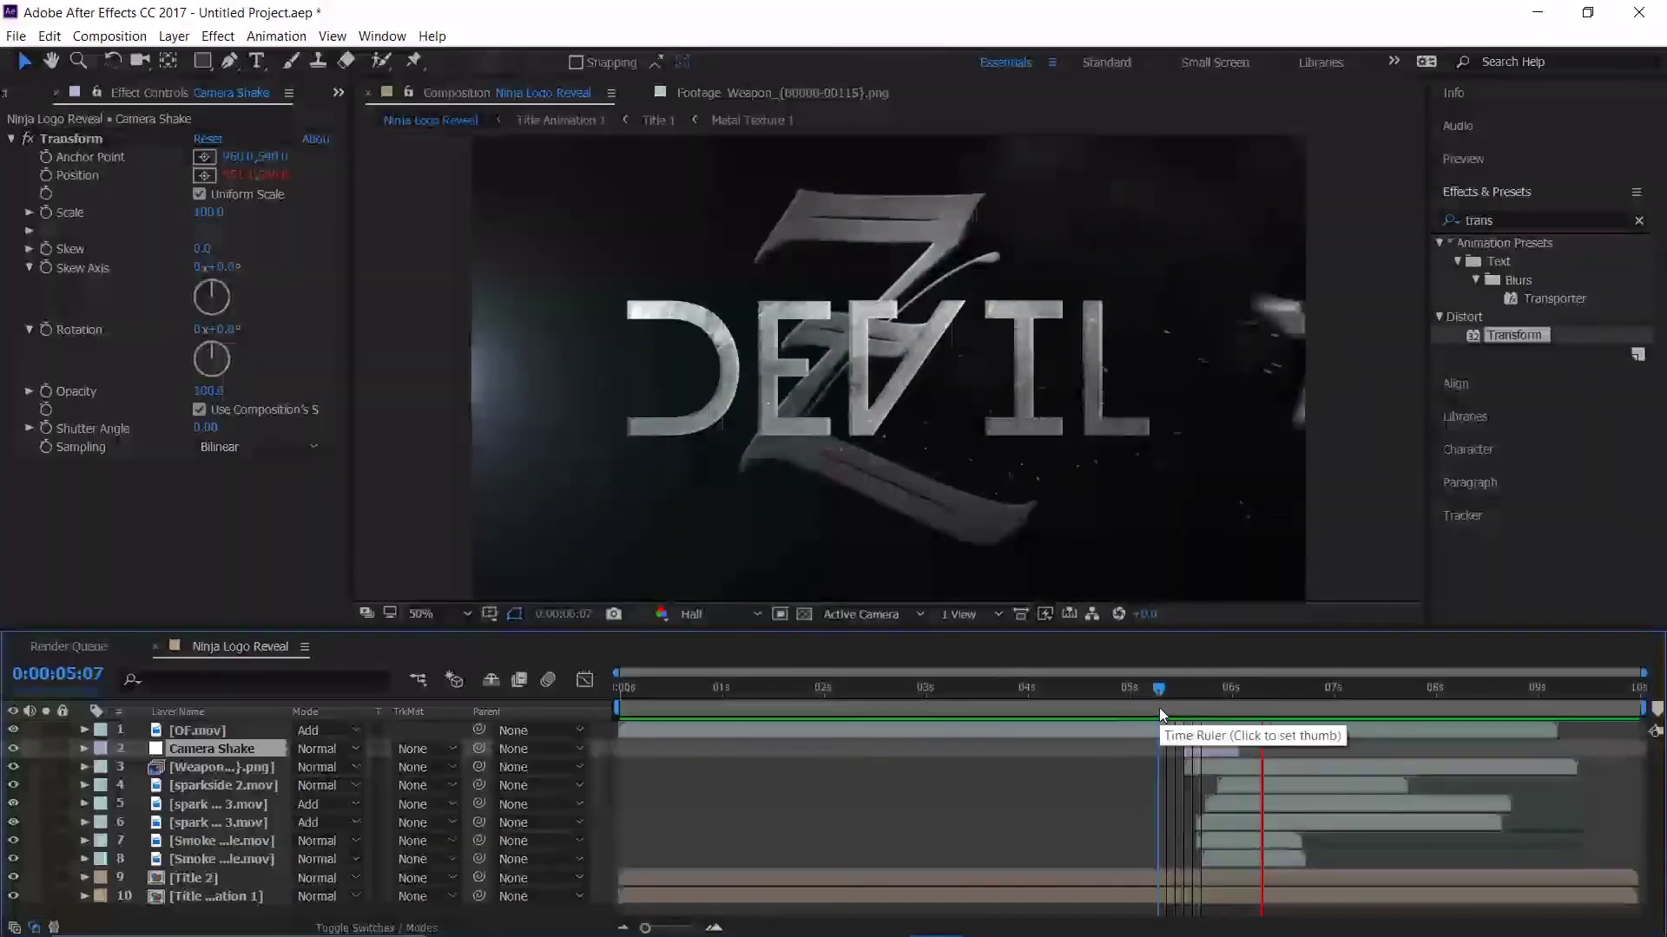
key("space")
left_click_drag(828, 675, 596, 710)
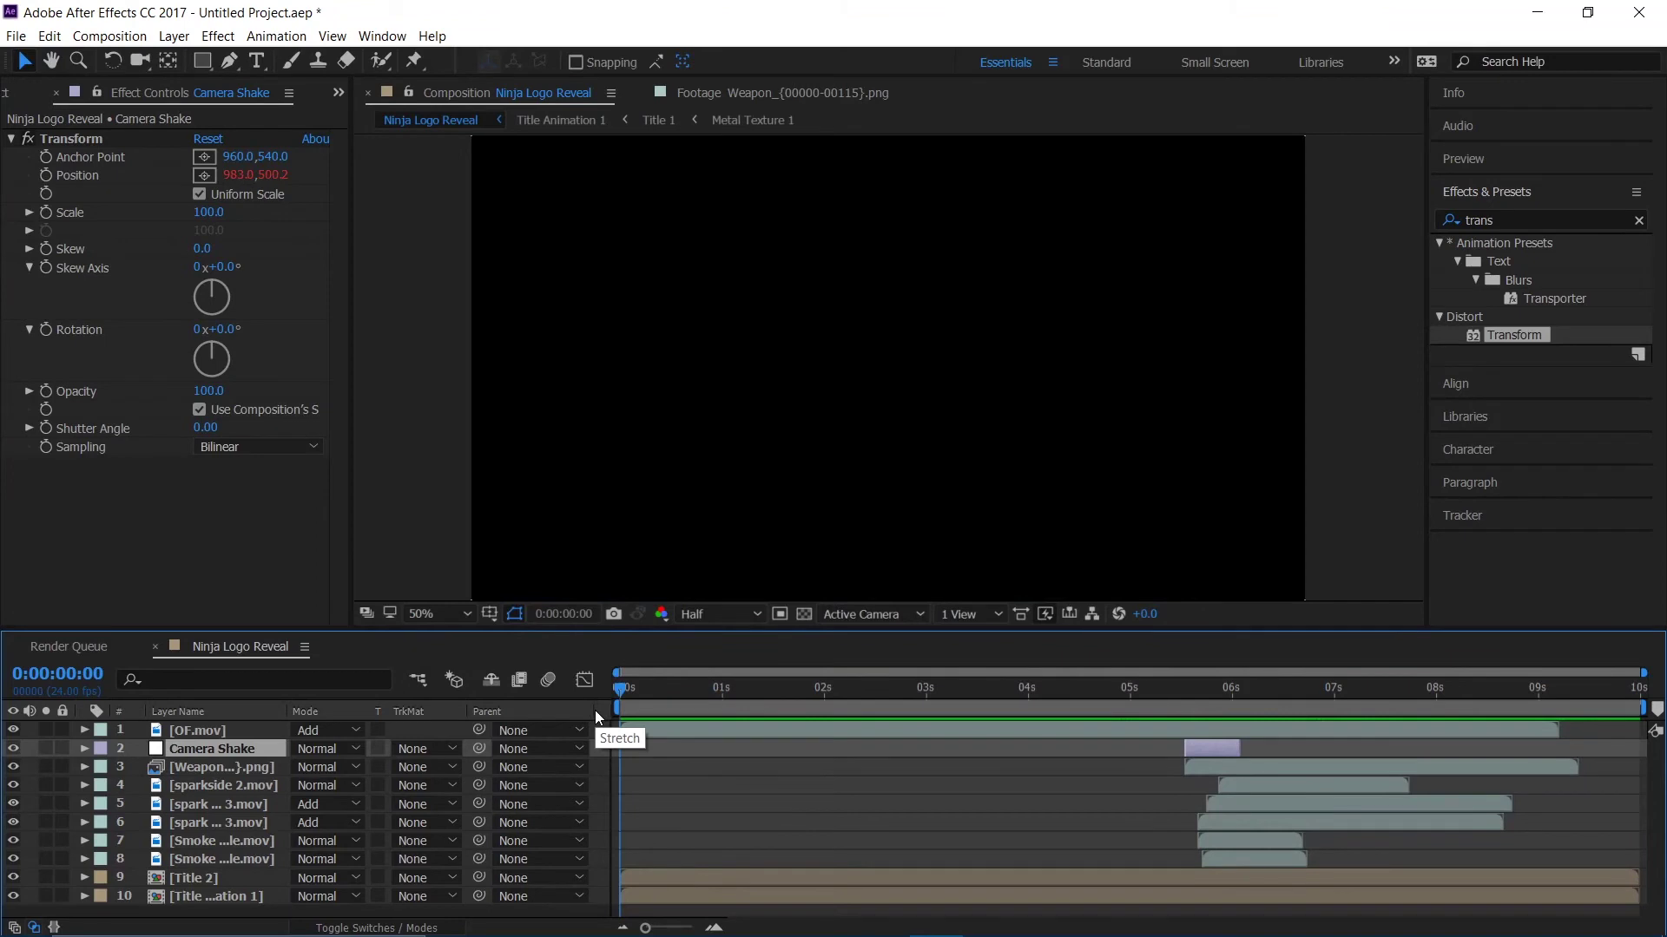
key("space")
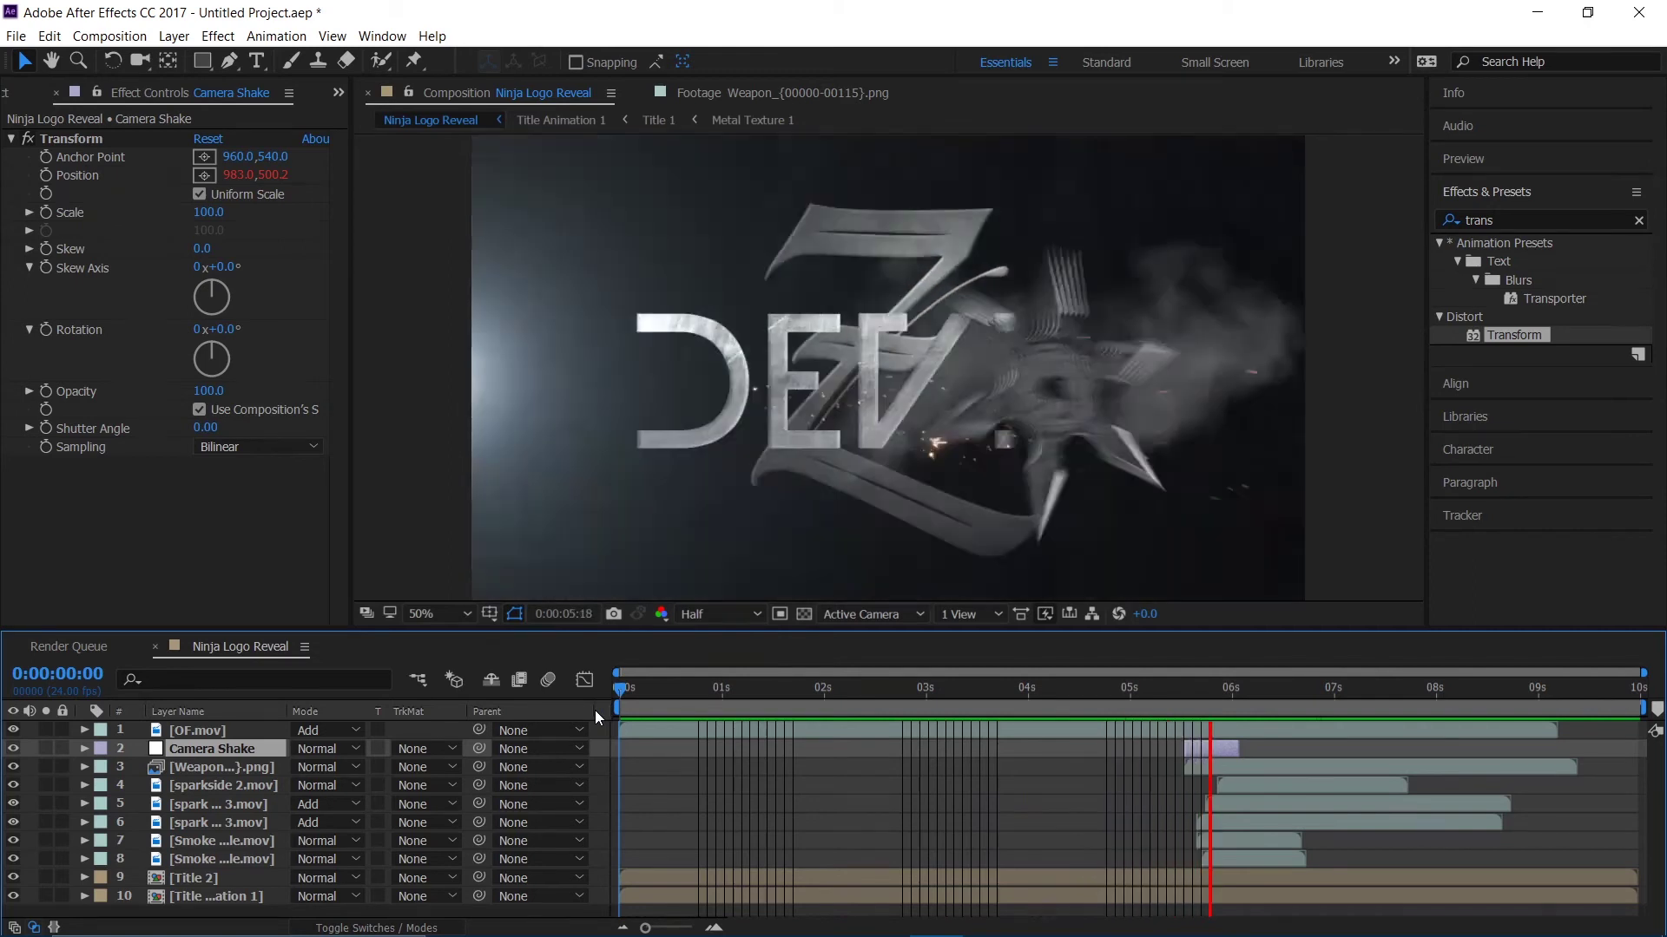
key("space")
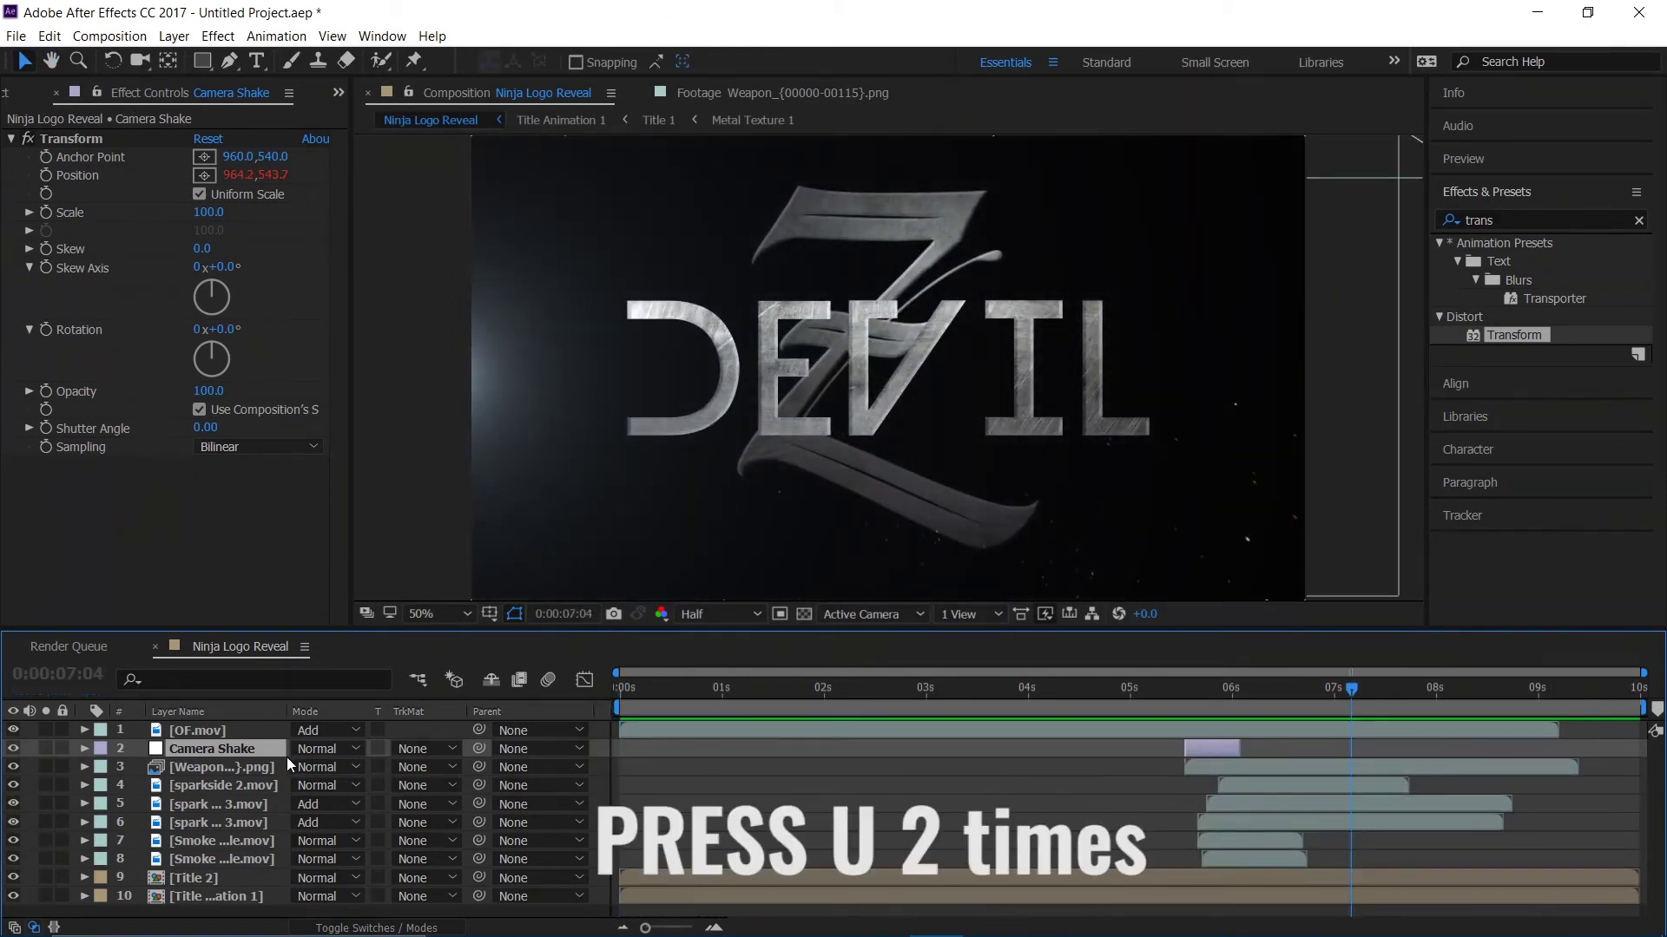
- Change the Camera Shake layer's Position expression to wiggle (20,30), and preview the composition from its beginning
double_click(243, 748)
key("u")
key("u")
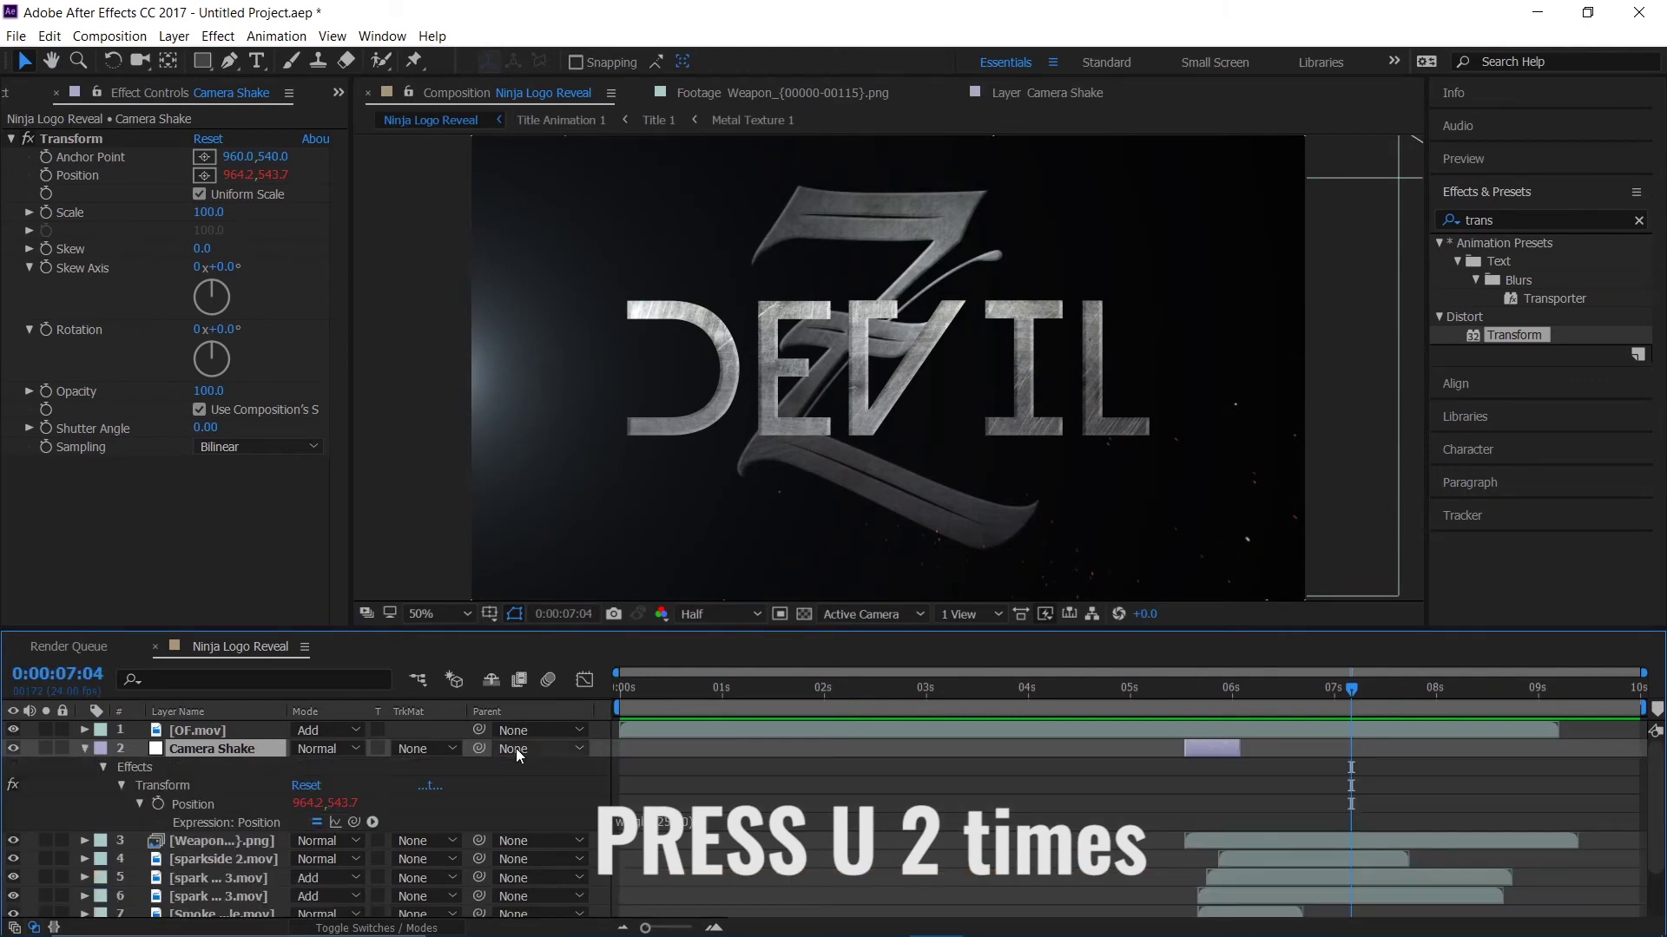
left_click(684, 822)
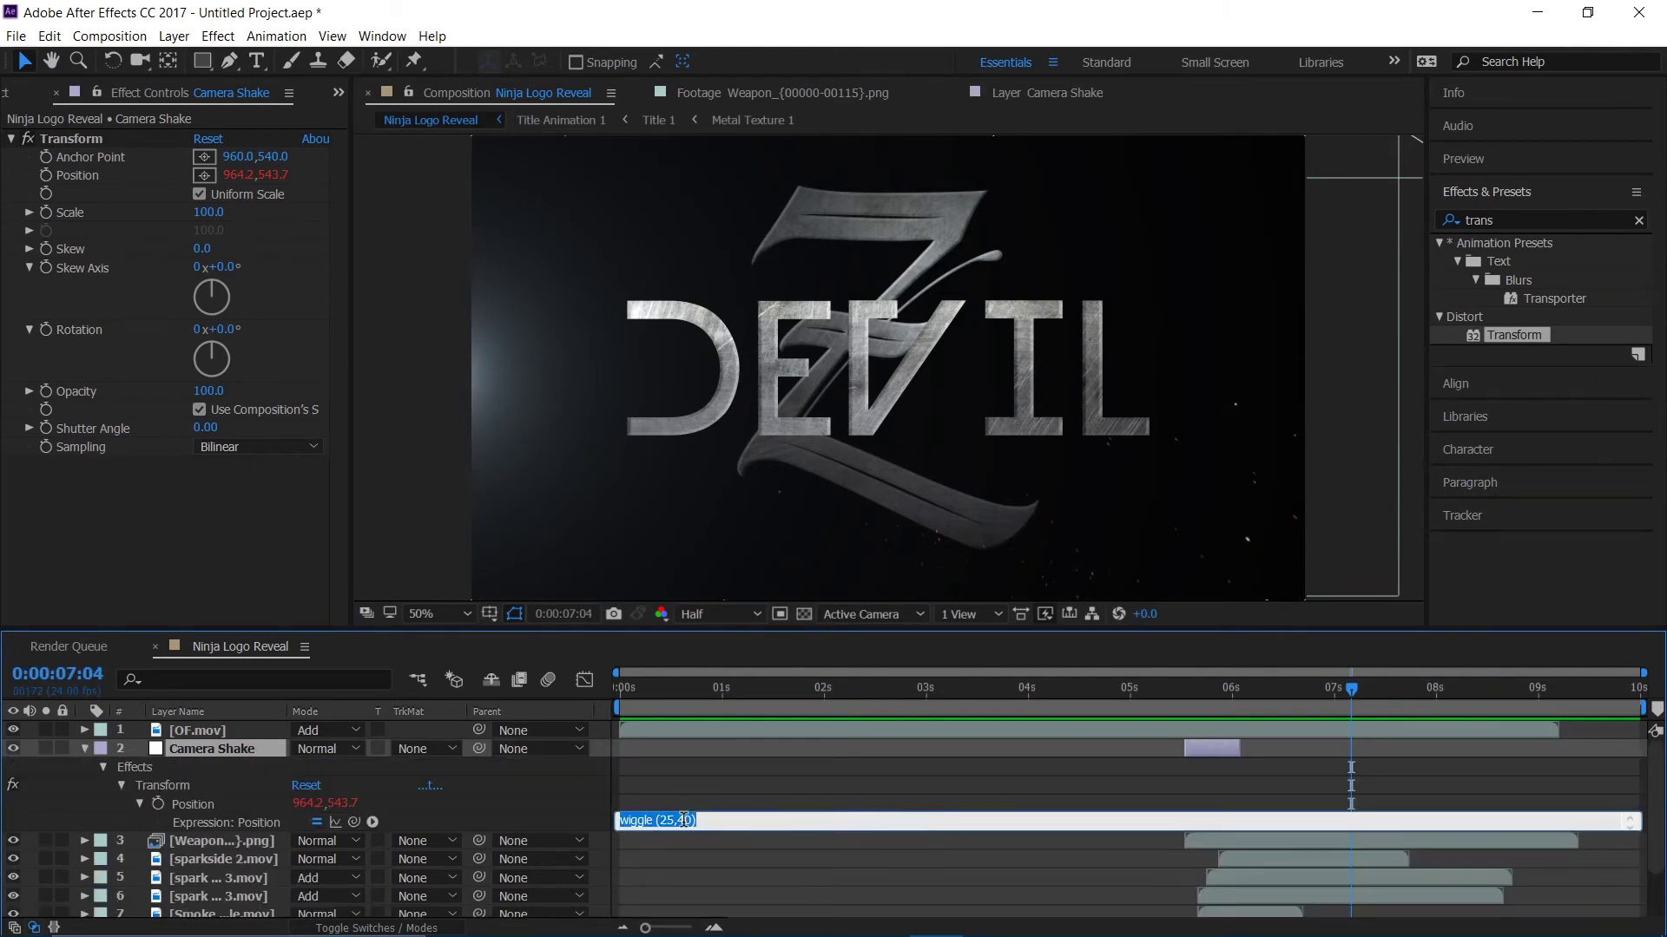
key("BackSpace")
key("BackSpace")
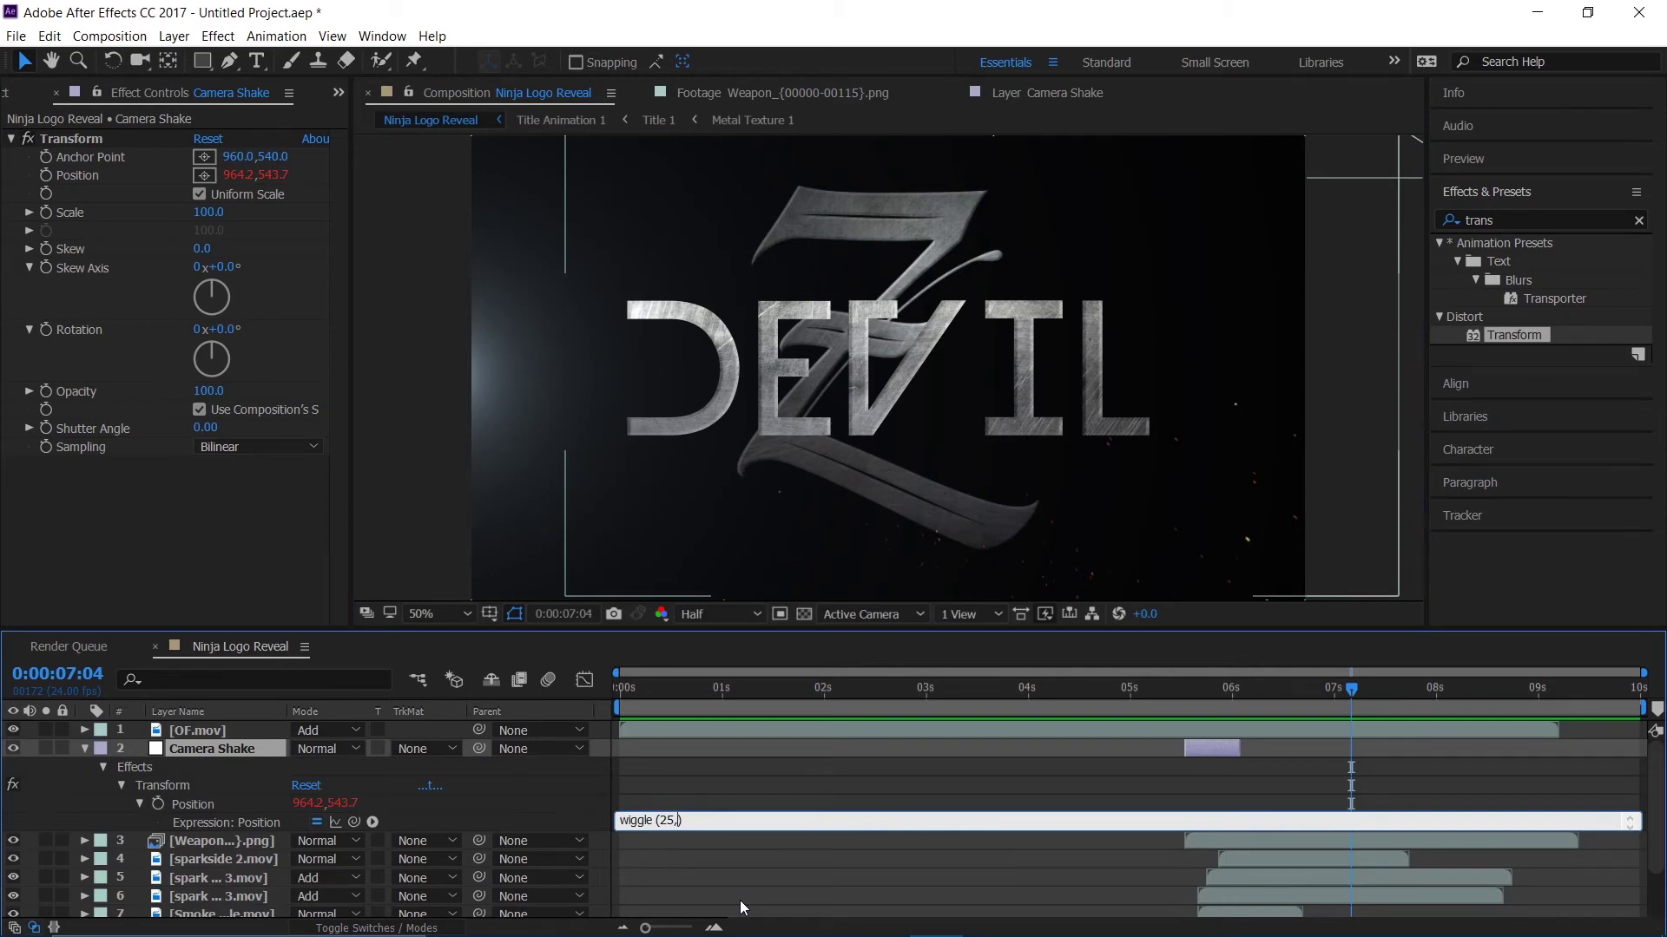
type("30")
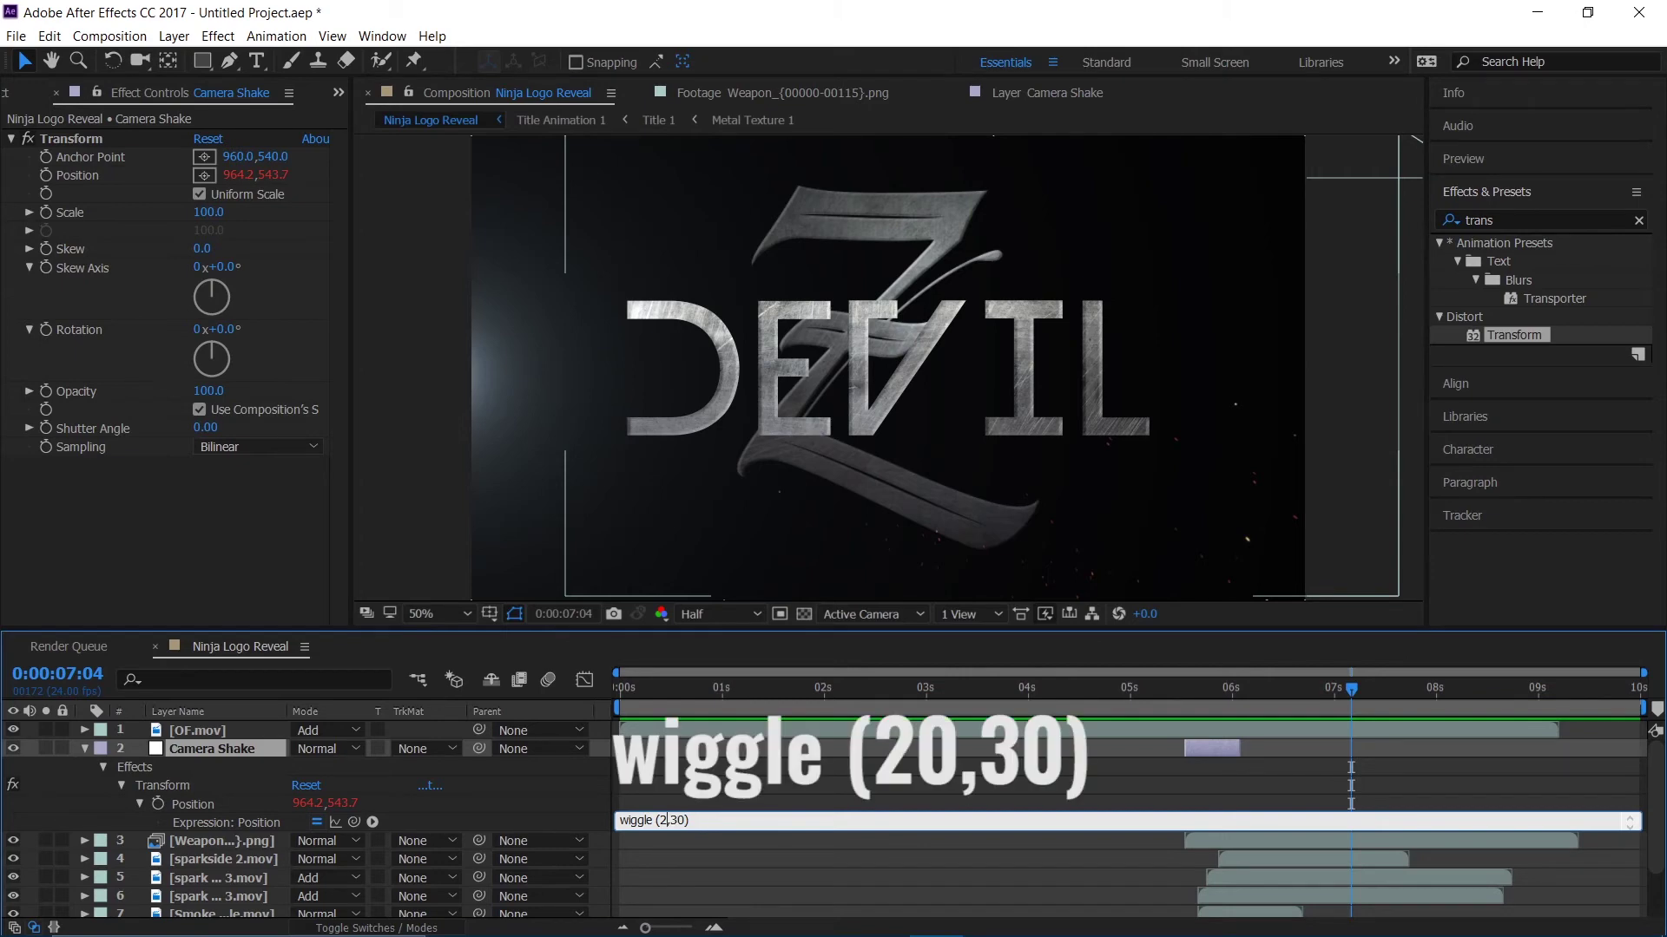
left_click(893, 785)
key("Home")
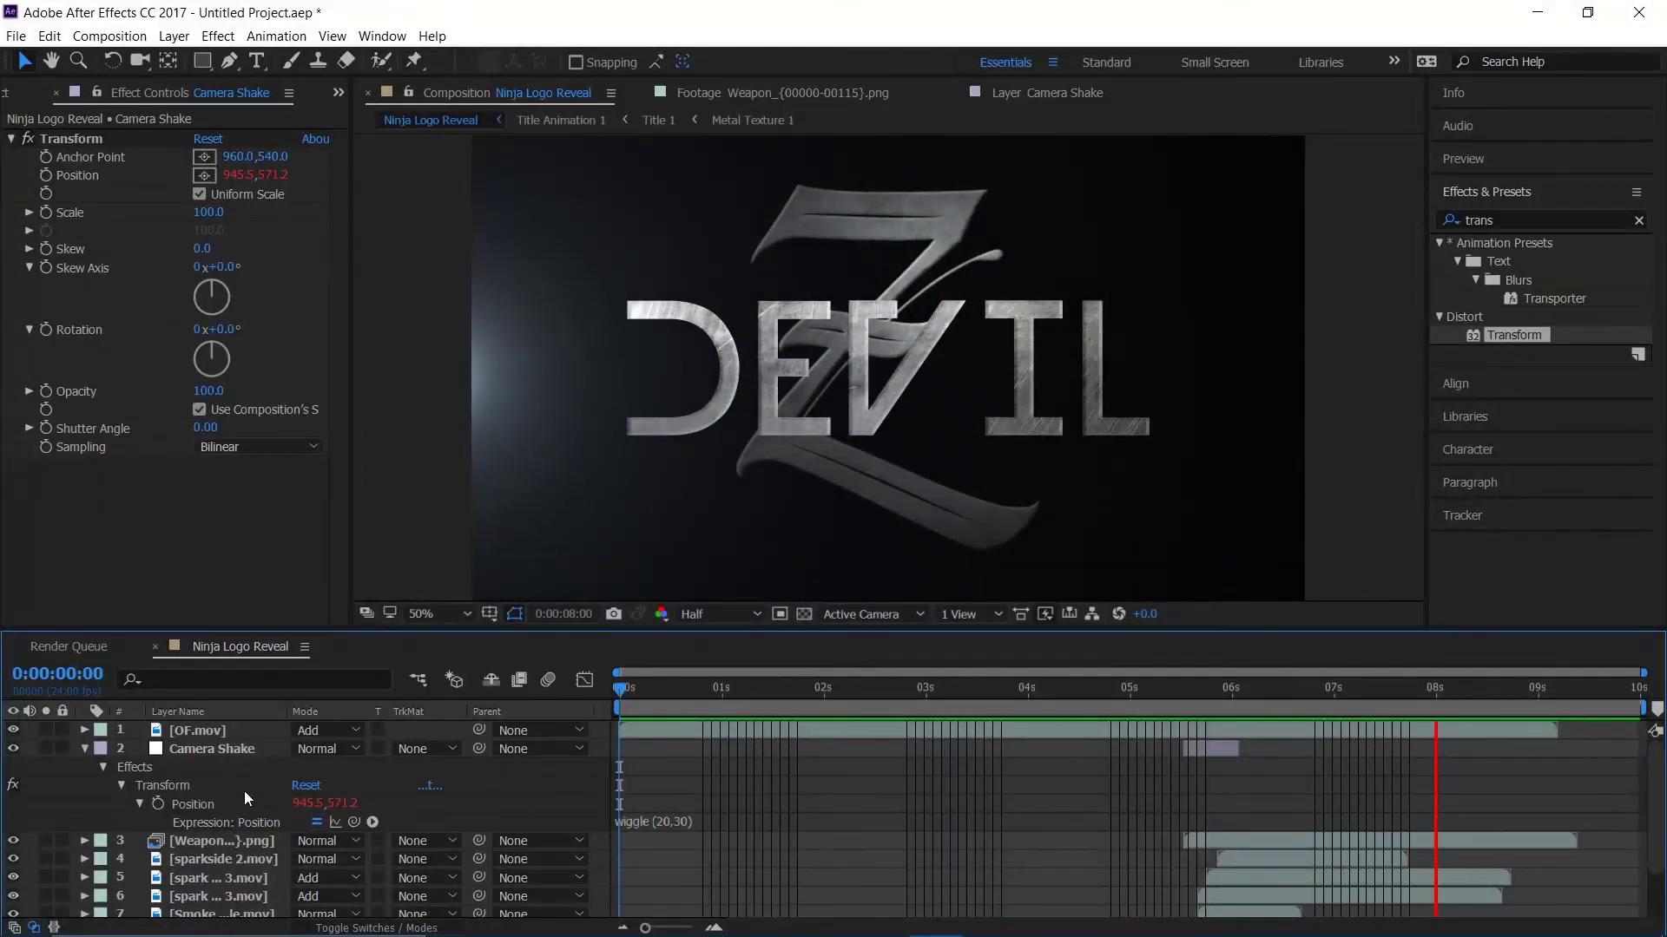
key("space")
- Delay the Camera Shake layer to start at about 0:00:05:15, and preview the reveal from 0:00:05:06 and 0:00:04:05
left_click(1196, 691)
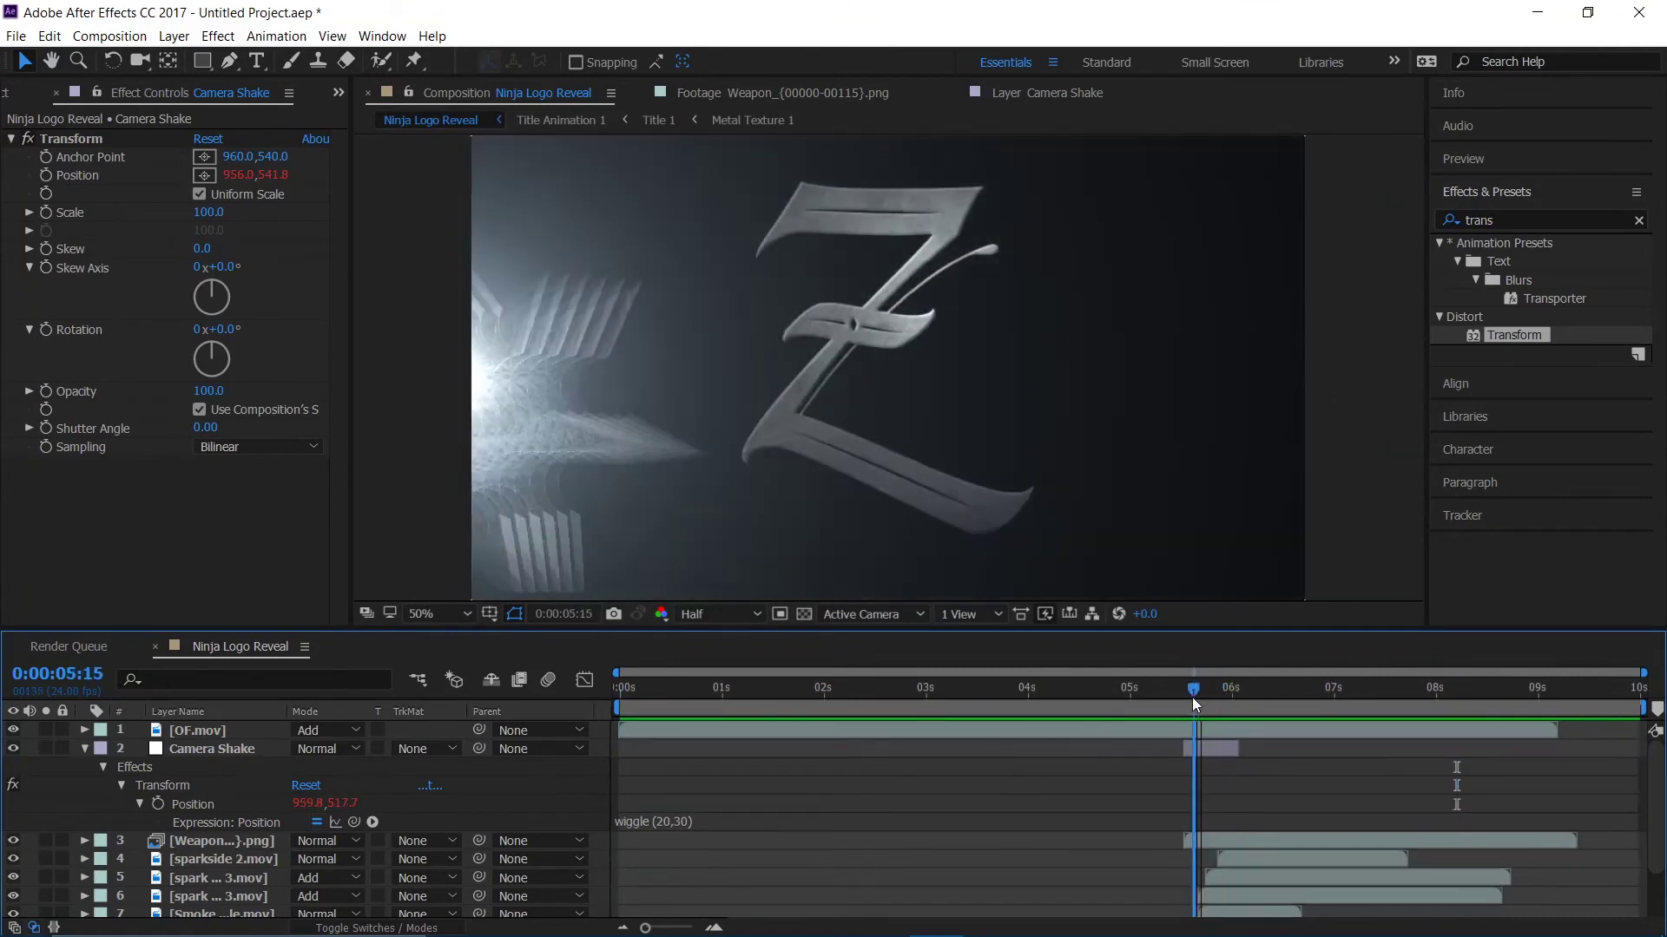
left_click_drag(1217, 748, 1227, 749)
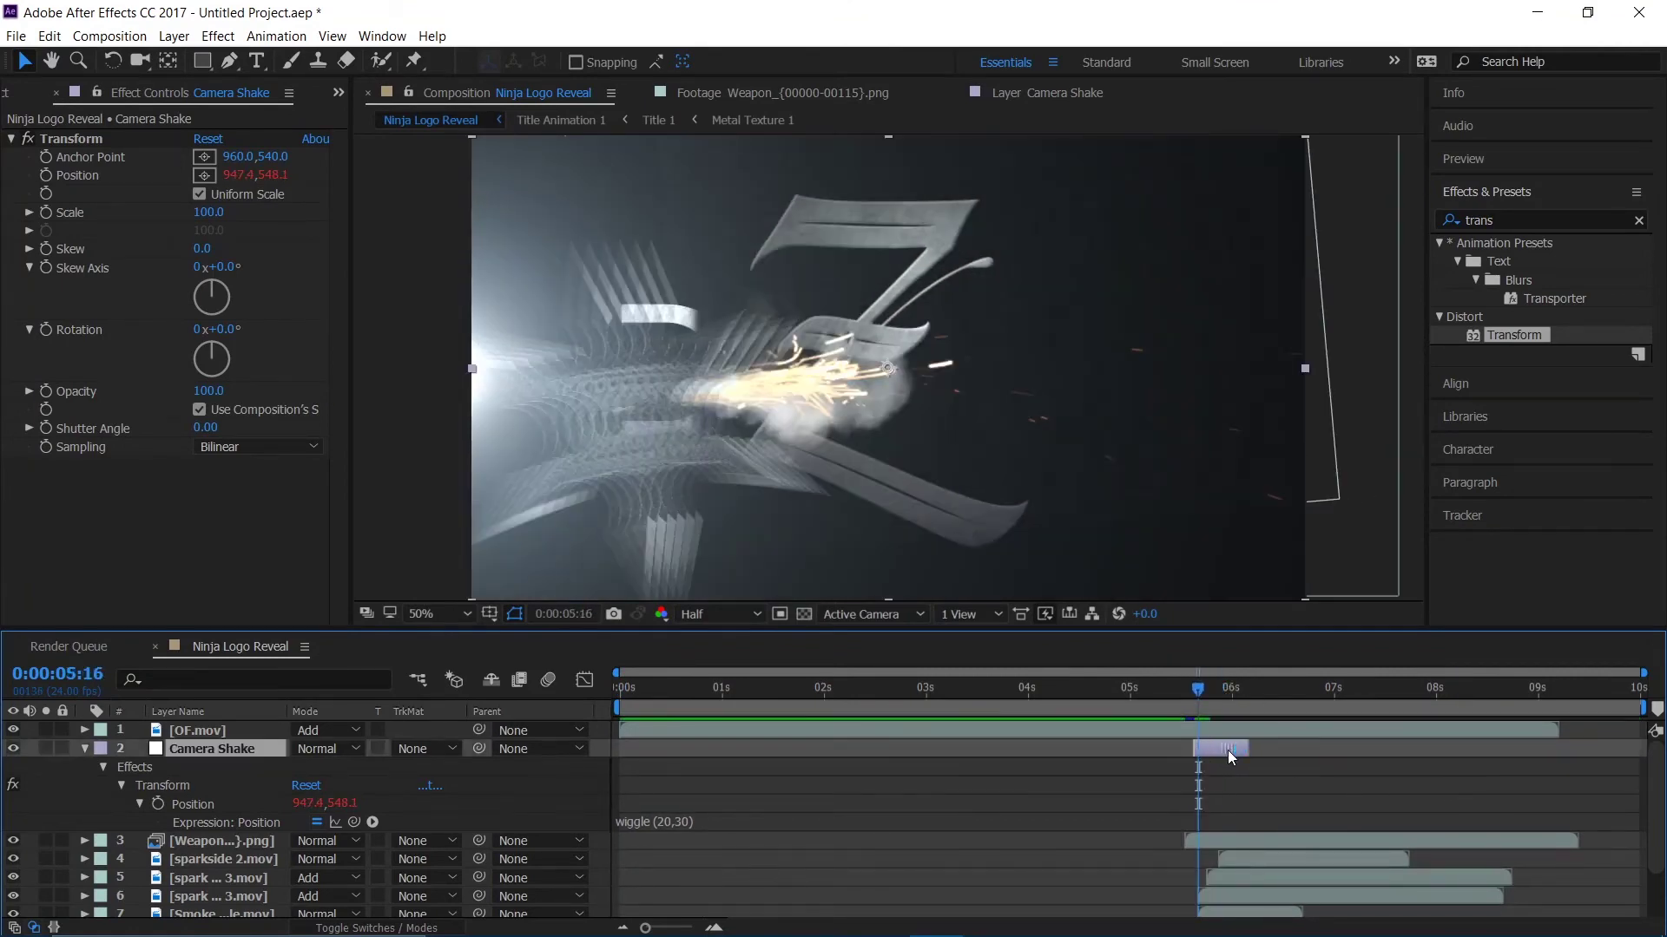
left_click(1159, 705)
key("space")
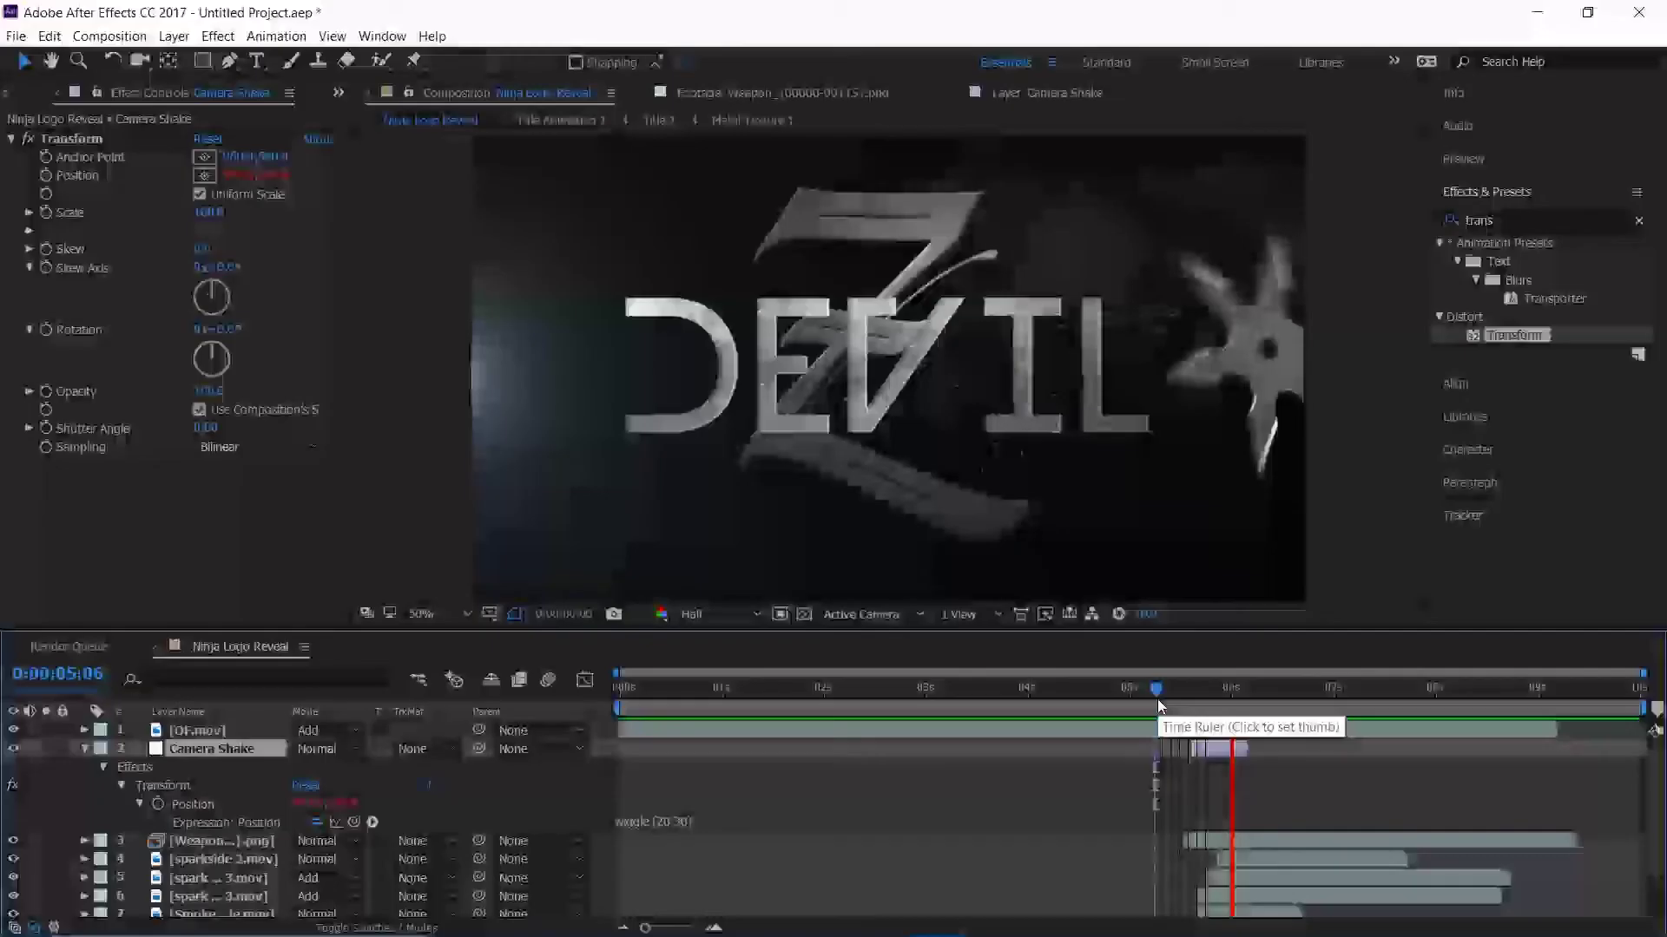
left_click(1050, 717)
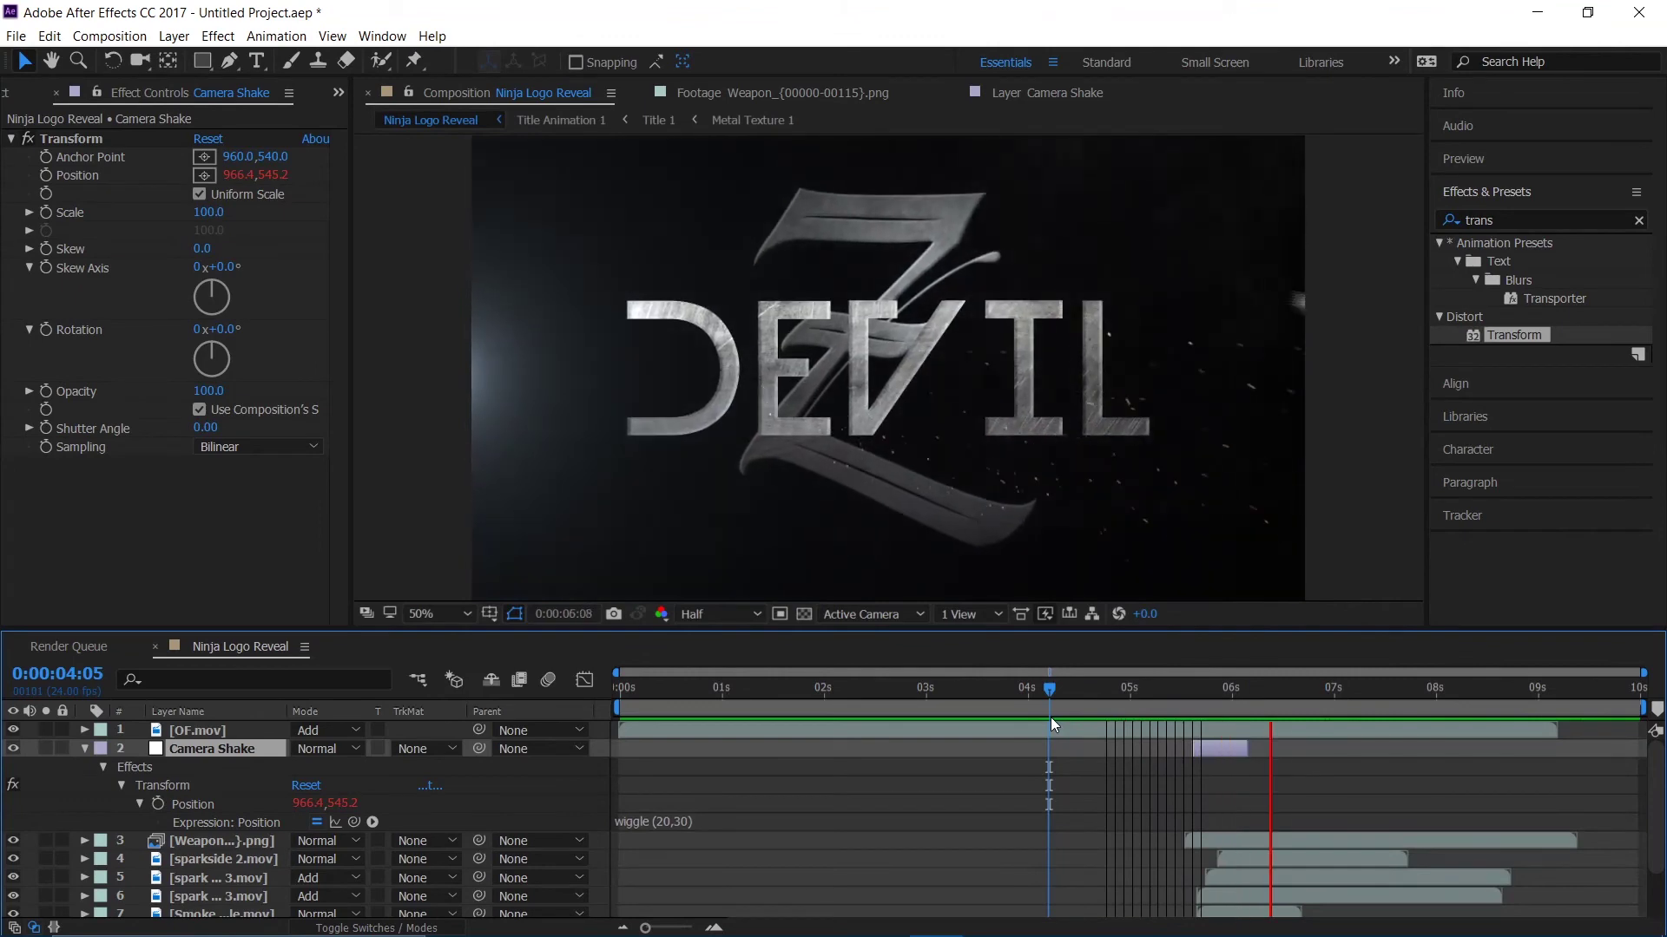
- Preview the reveal from 0:00:05:09 and again from 0:00:04:23
left_click(1170, 705)
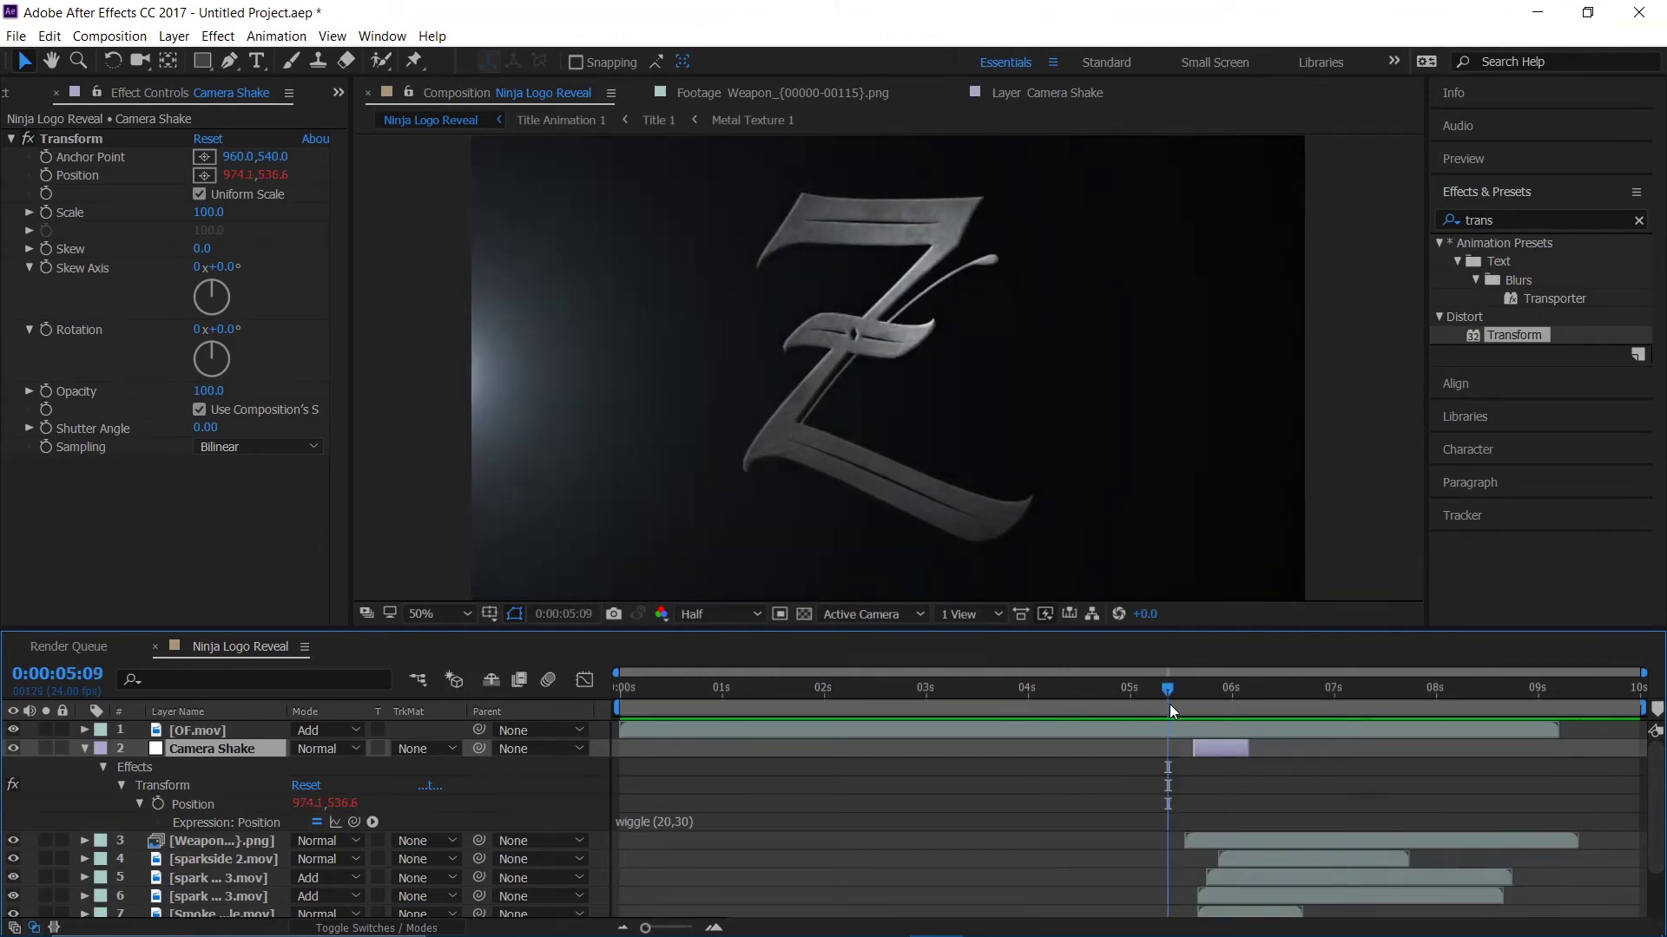
left_click(1167, 705)
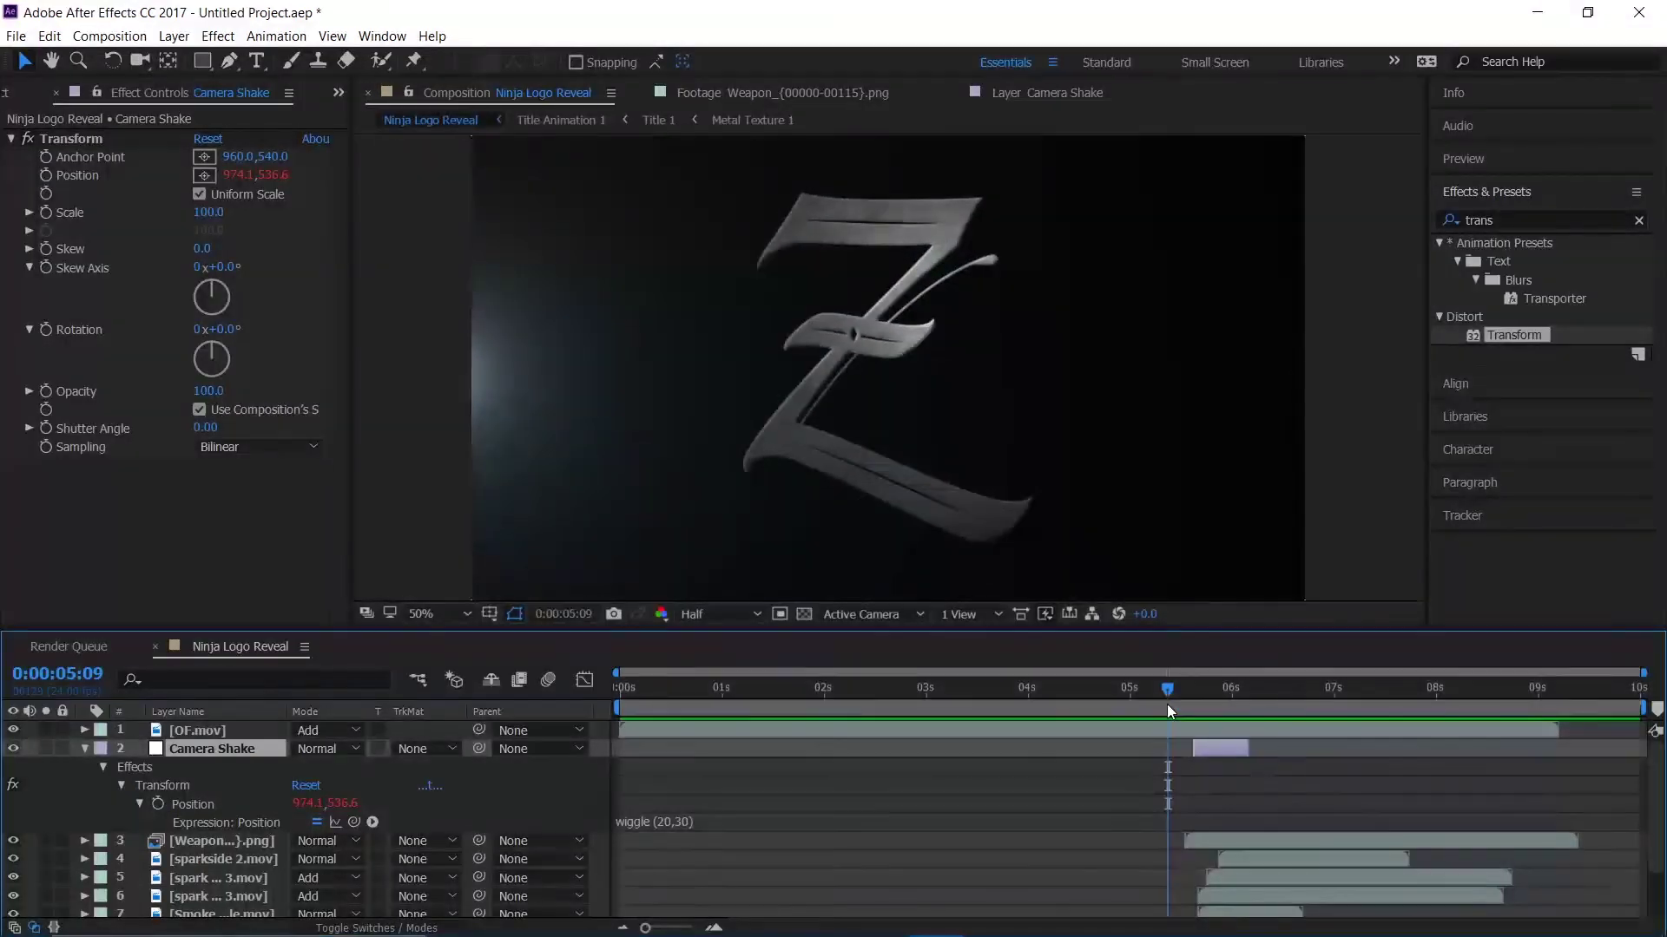
left_click(1125, 705)
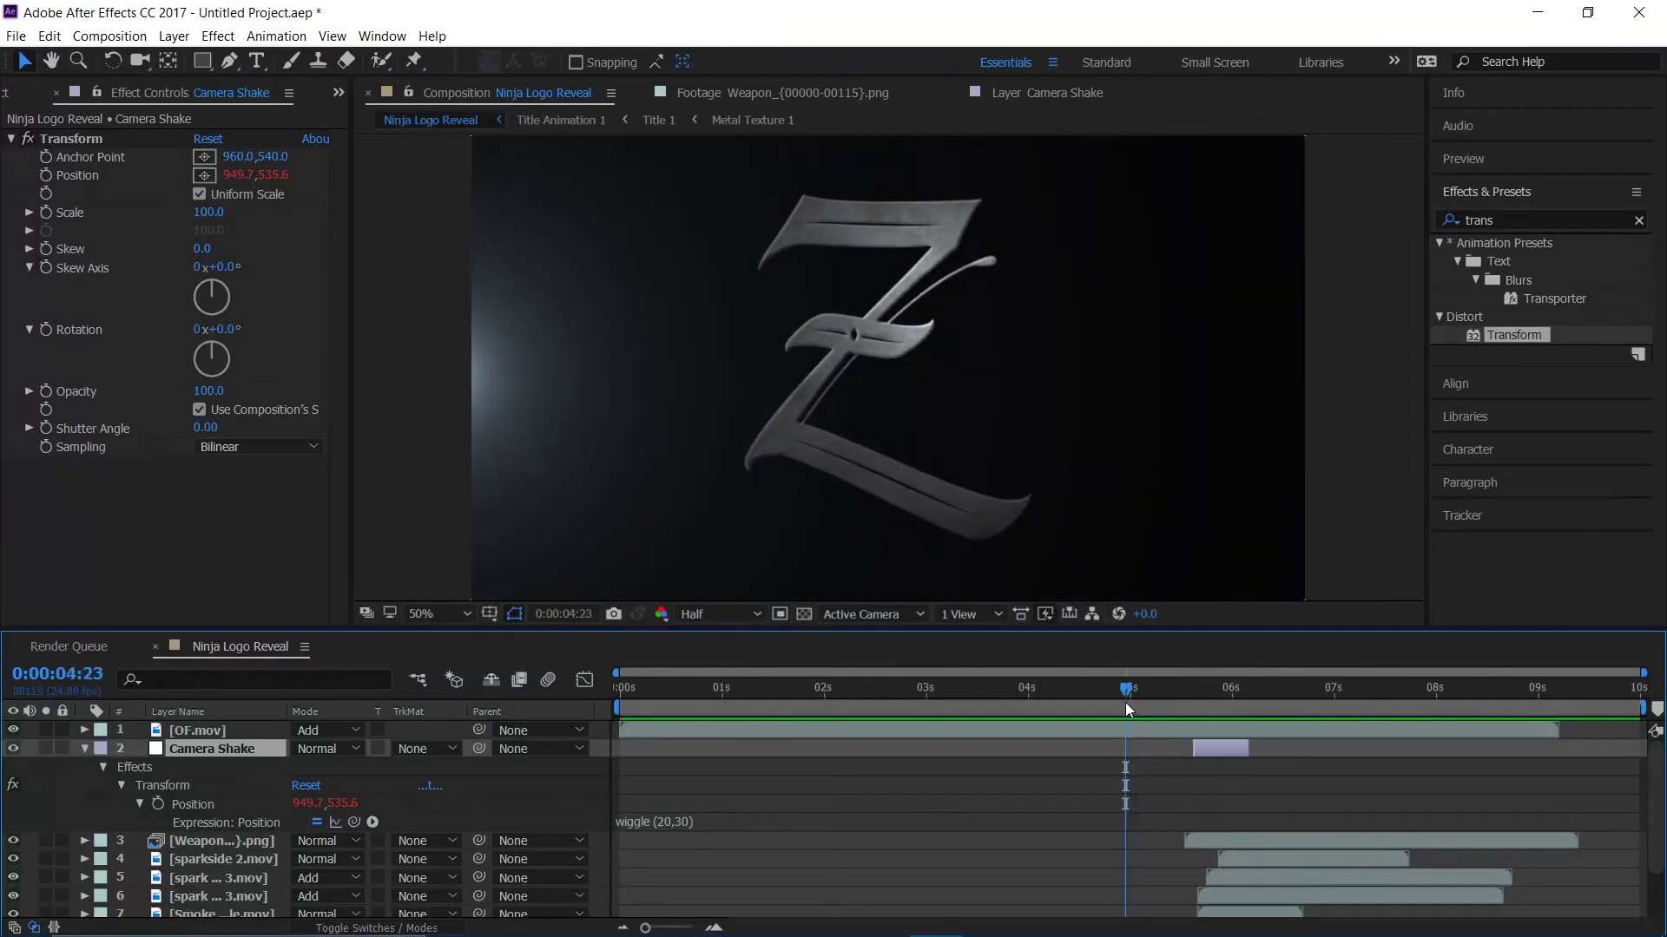
key("space")
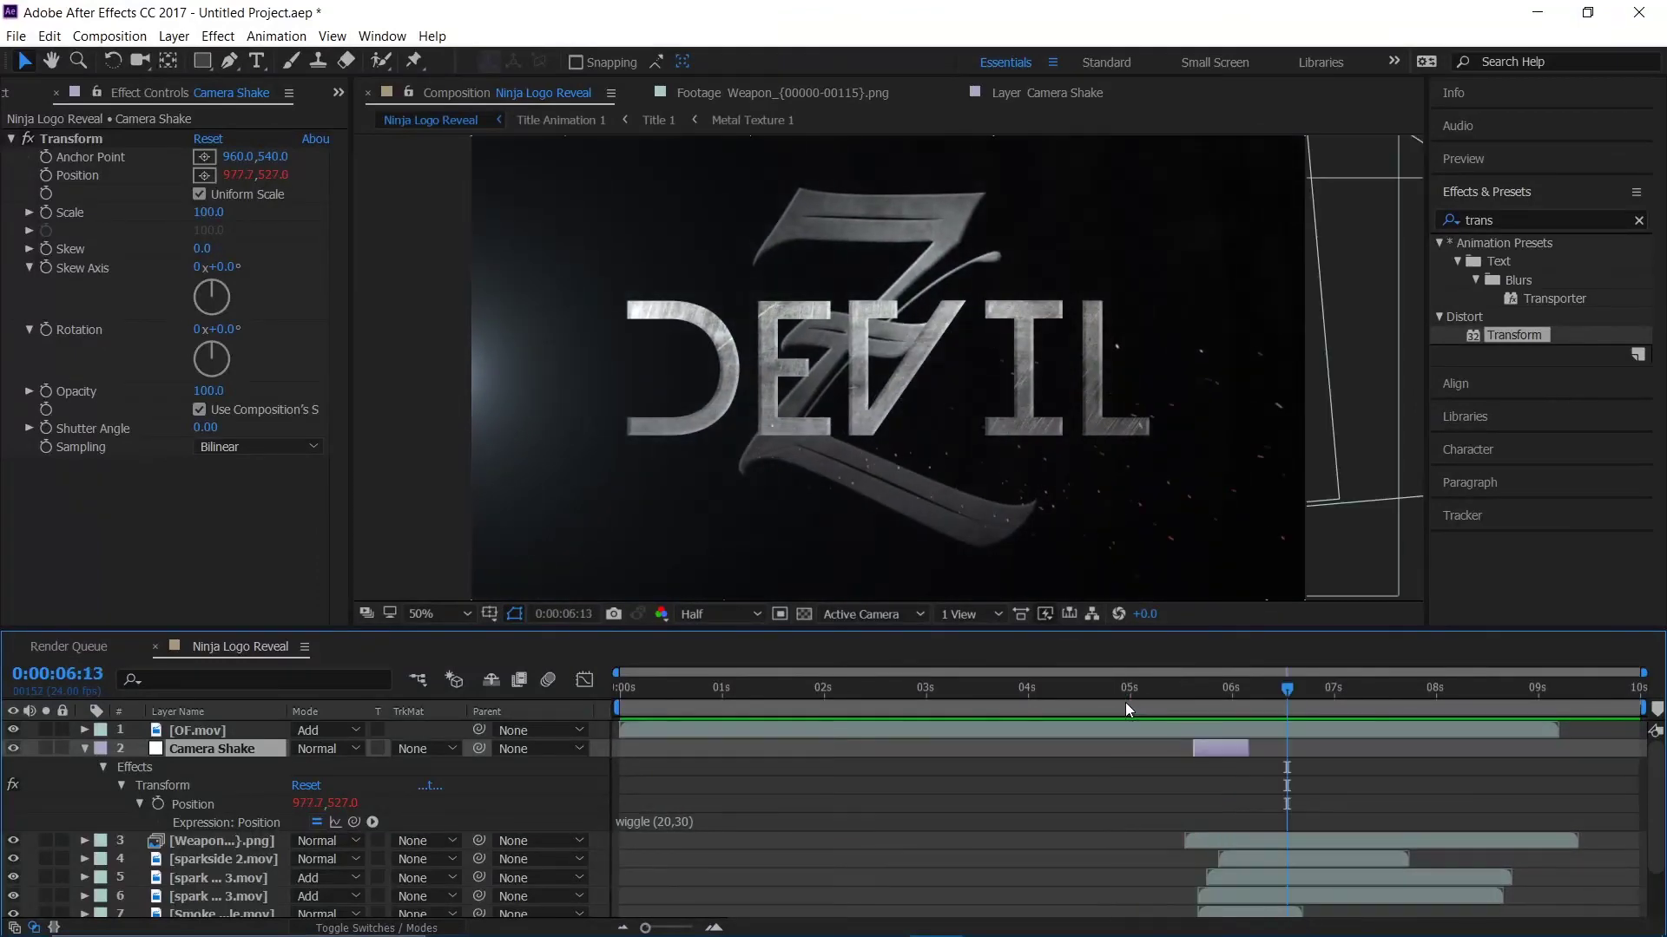
- Go to 0:00:05:17 and delay the lower Smoke muzzle layer to start at about 0:00:05:18
left_click_drag(1151, 702, 1202, 757)
key("space")
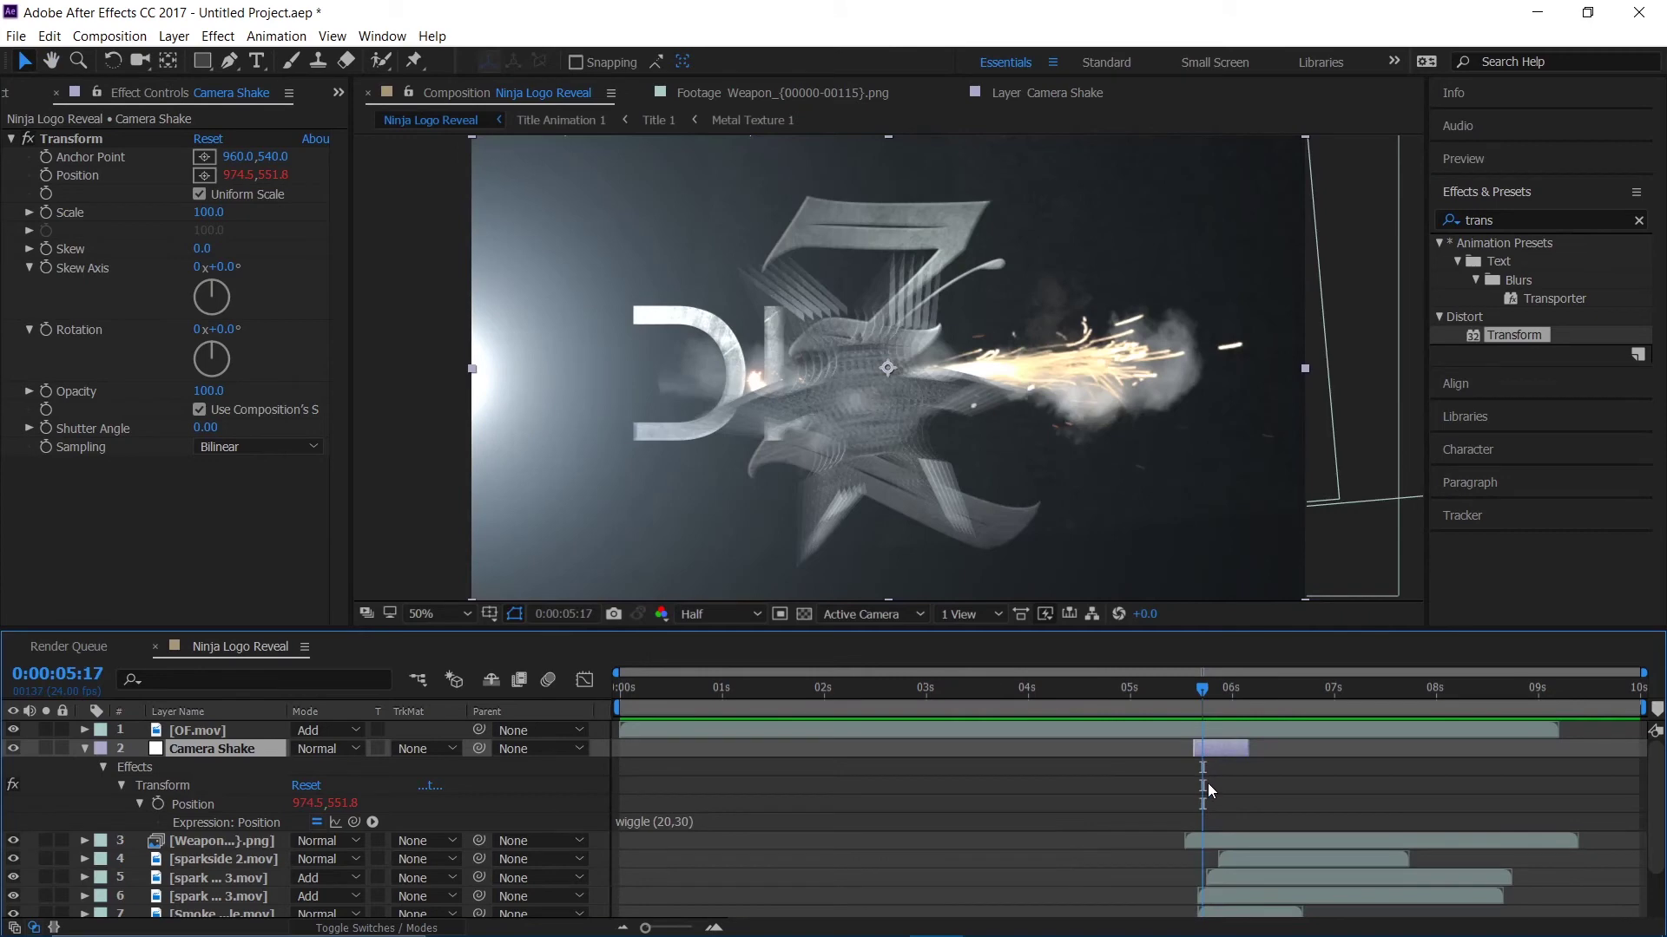
left_click(1255, 898)
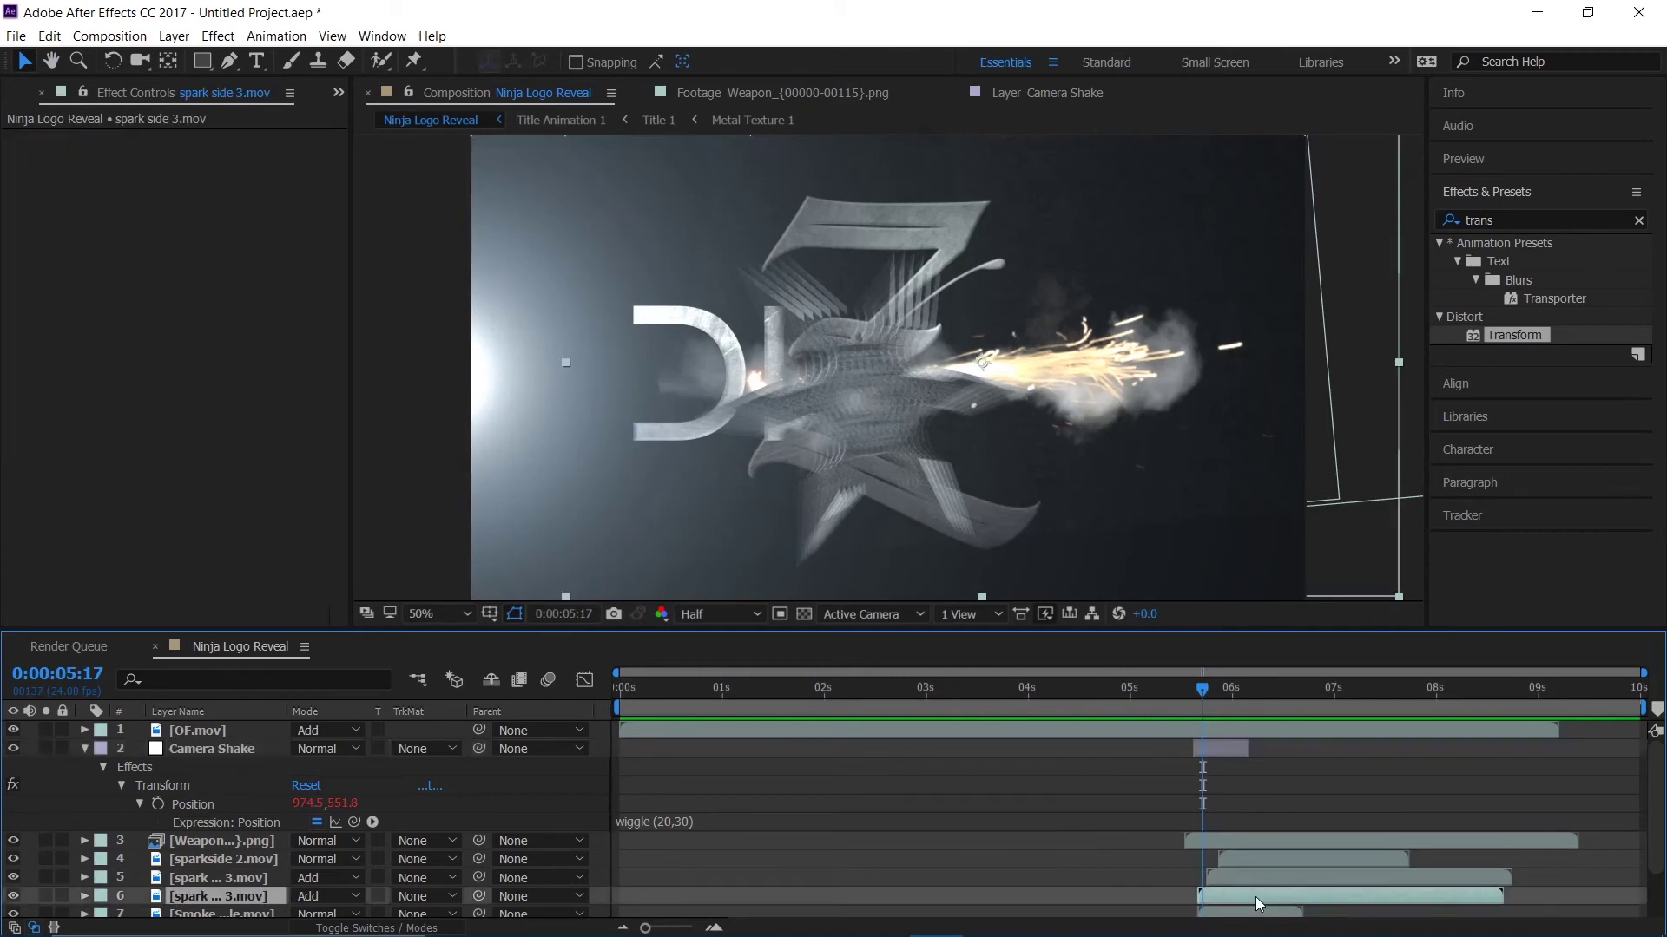
mouse_move(1255, 898)
left_mouse_down()
mouse_move(1278, 897)
mouse_move(1264, 896)
left_mouse_up()
scroll(1241, 858, "down", 1)
left_click(1216, 857)
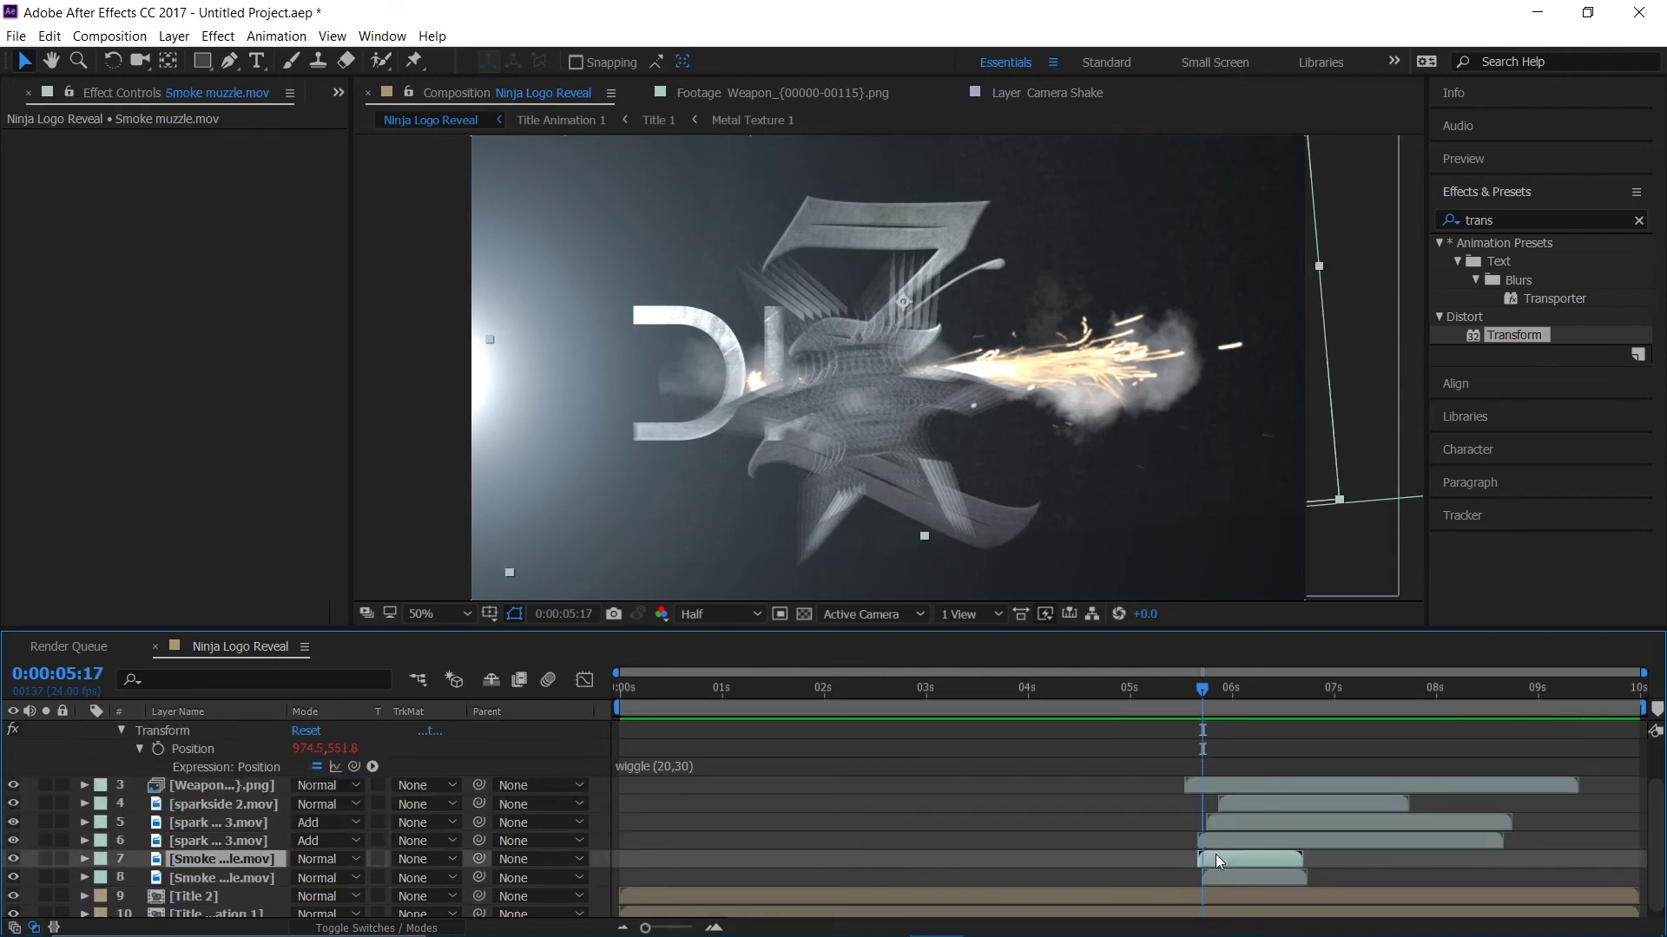
left_click_drag(1217, 854, 1231, 873)
left_click(1227, 877)
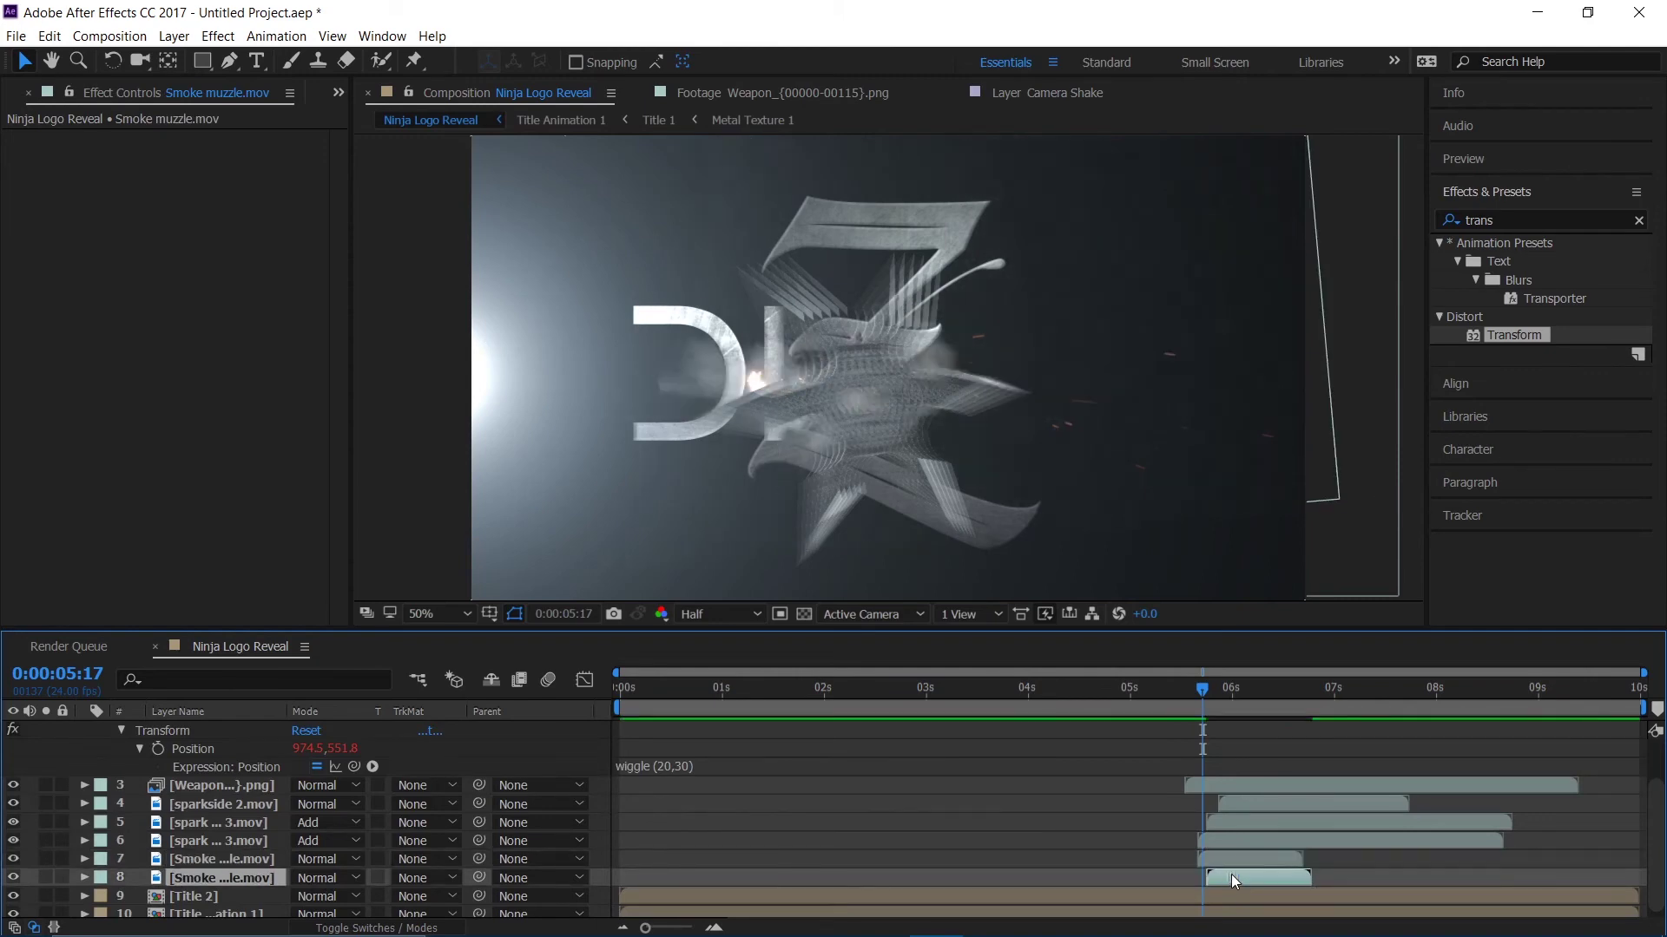
- Preview the retimed smoke in the reveal from 0:00:05:10, 0:00:04:18, 0:00:05:00 and 0:00:05:03
left_click(1171, 685)
key("space")
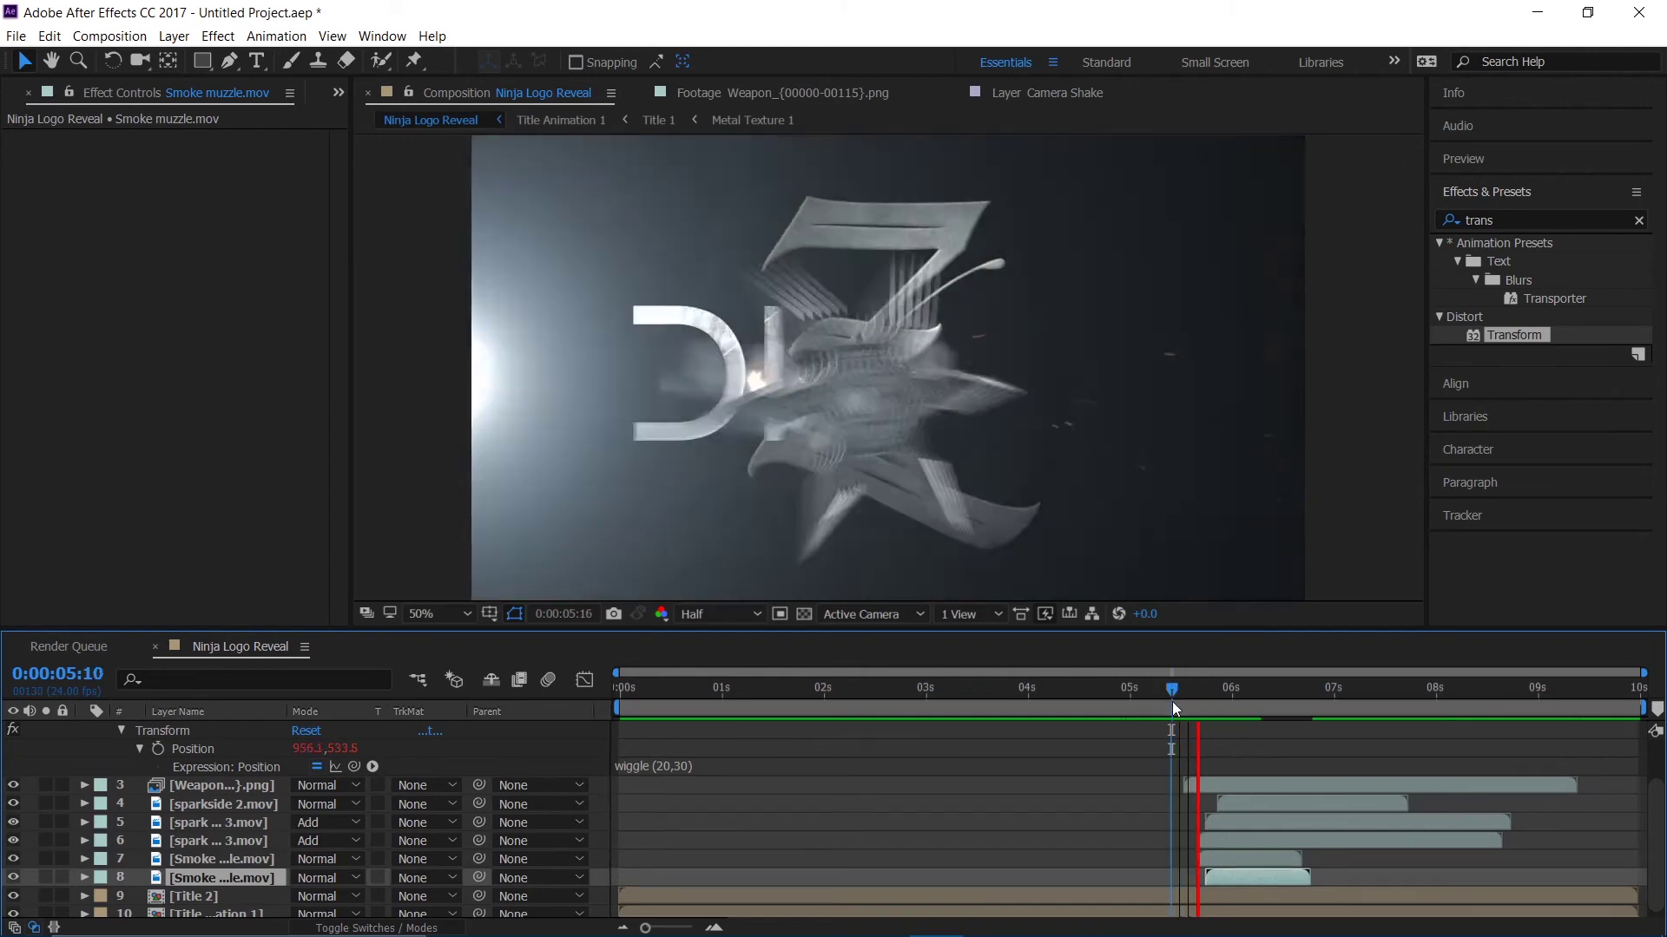
left_click_drag(1169, 706, 1104, 710)
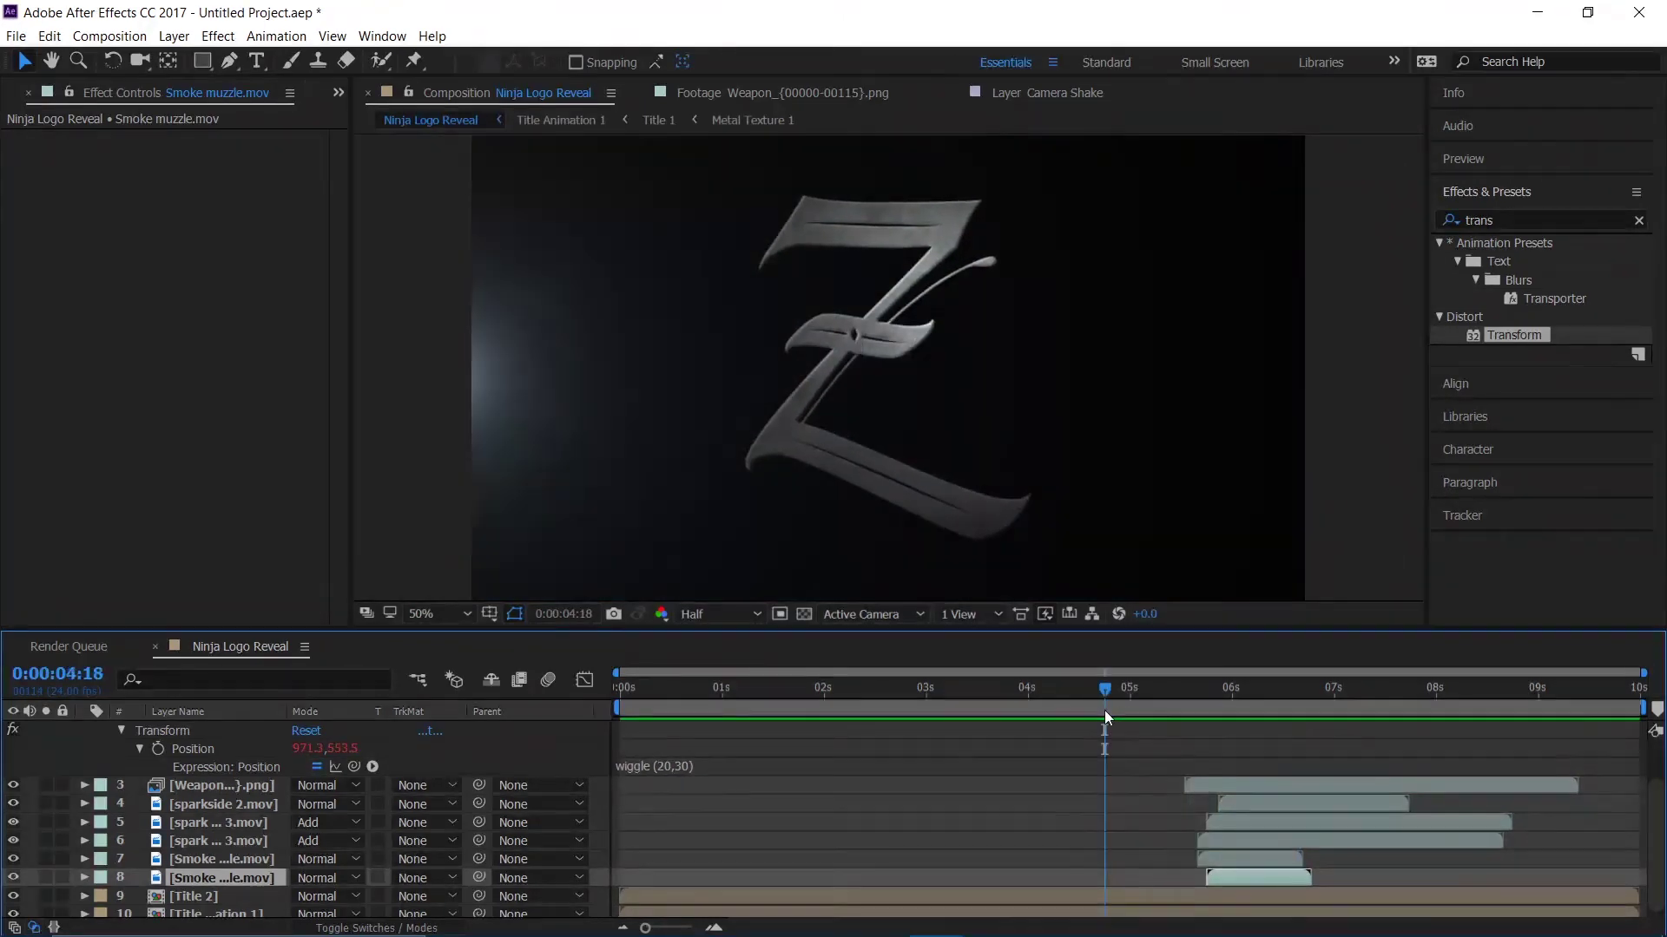
key("space")
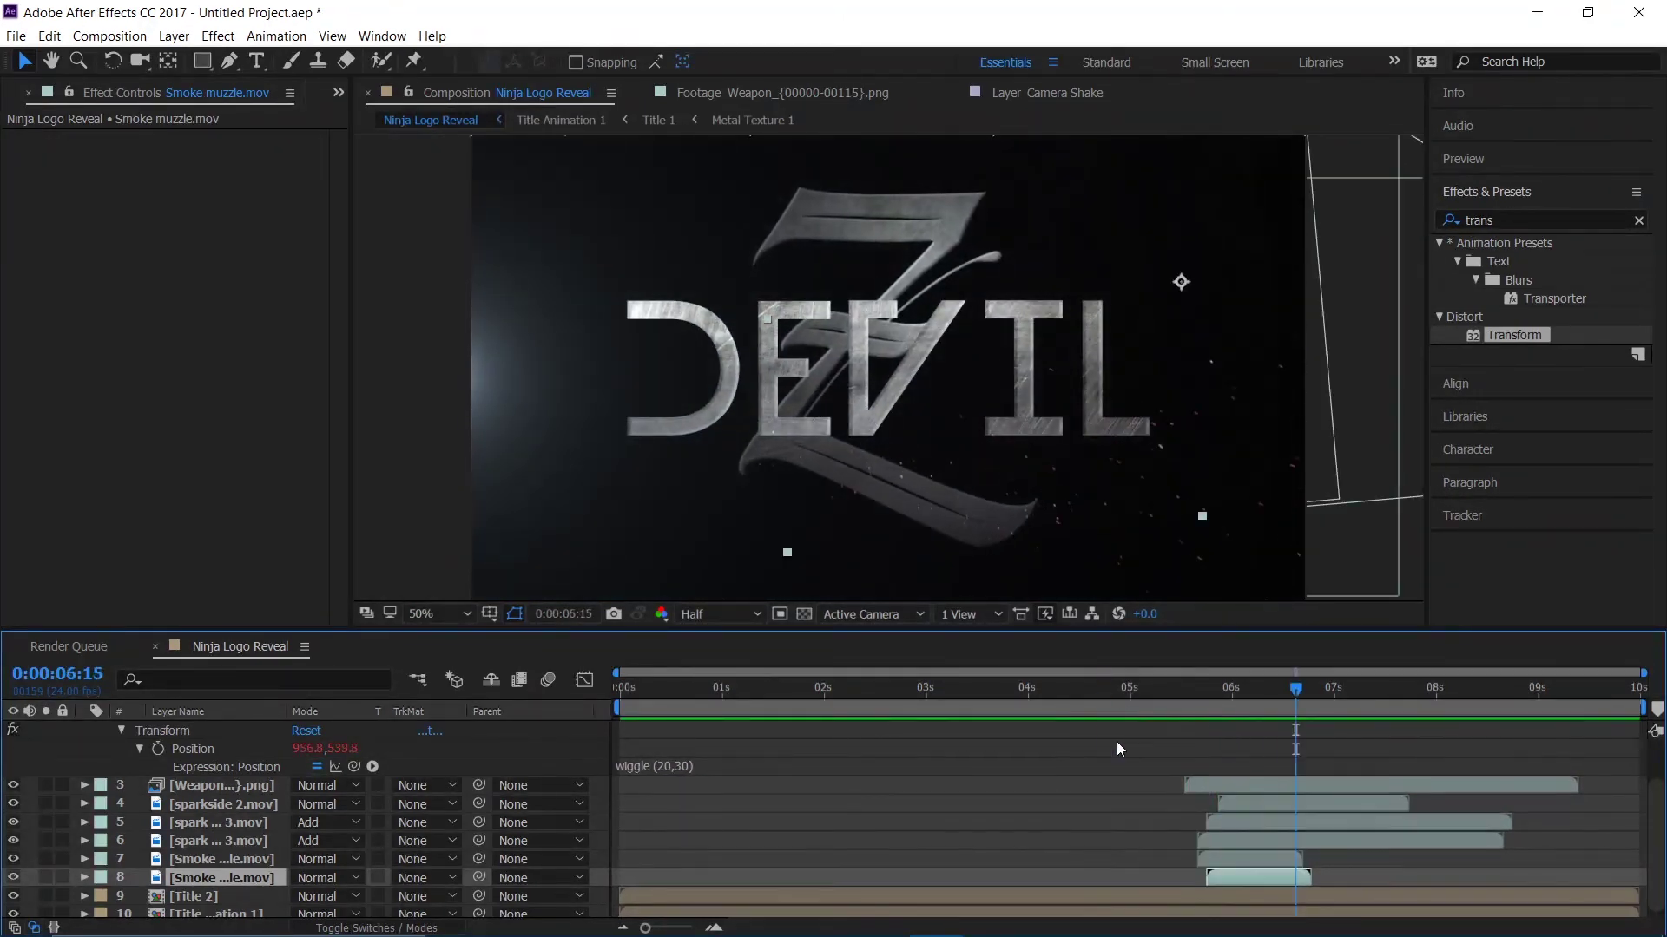
left_click(1132, 706)
key("space")
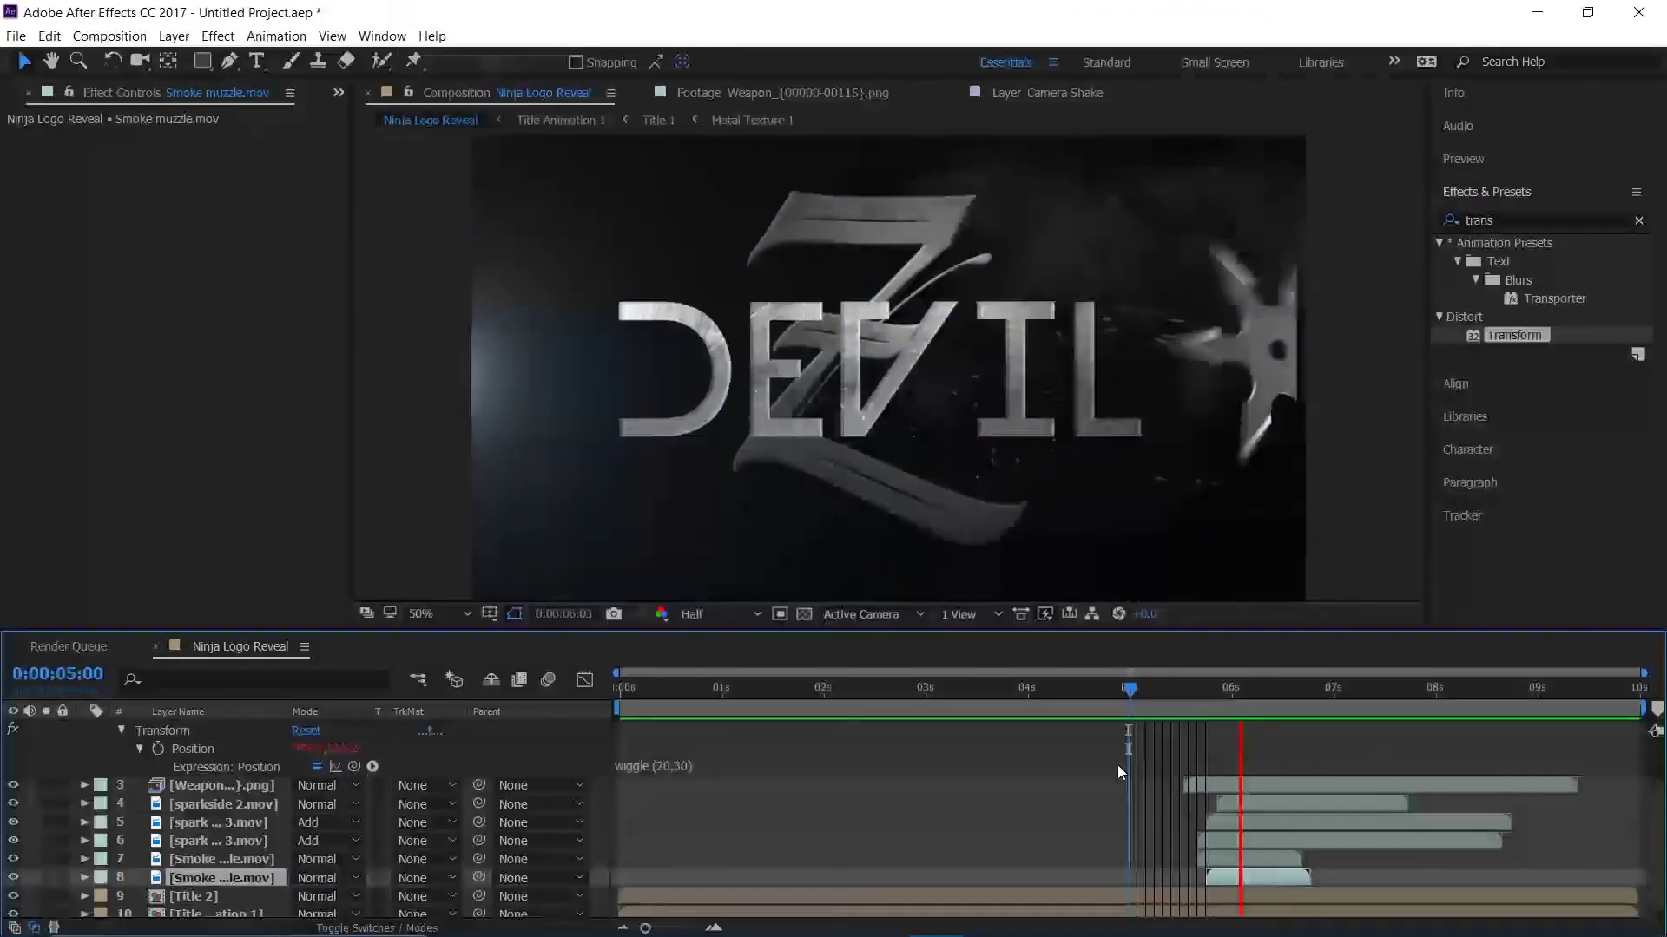
key("space")
left_click(1146, 725)
left_click(1143, 707)
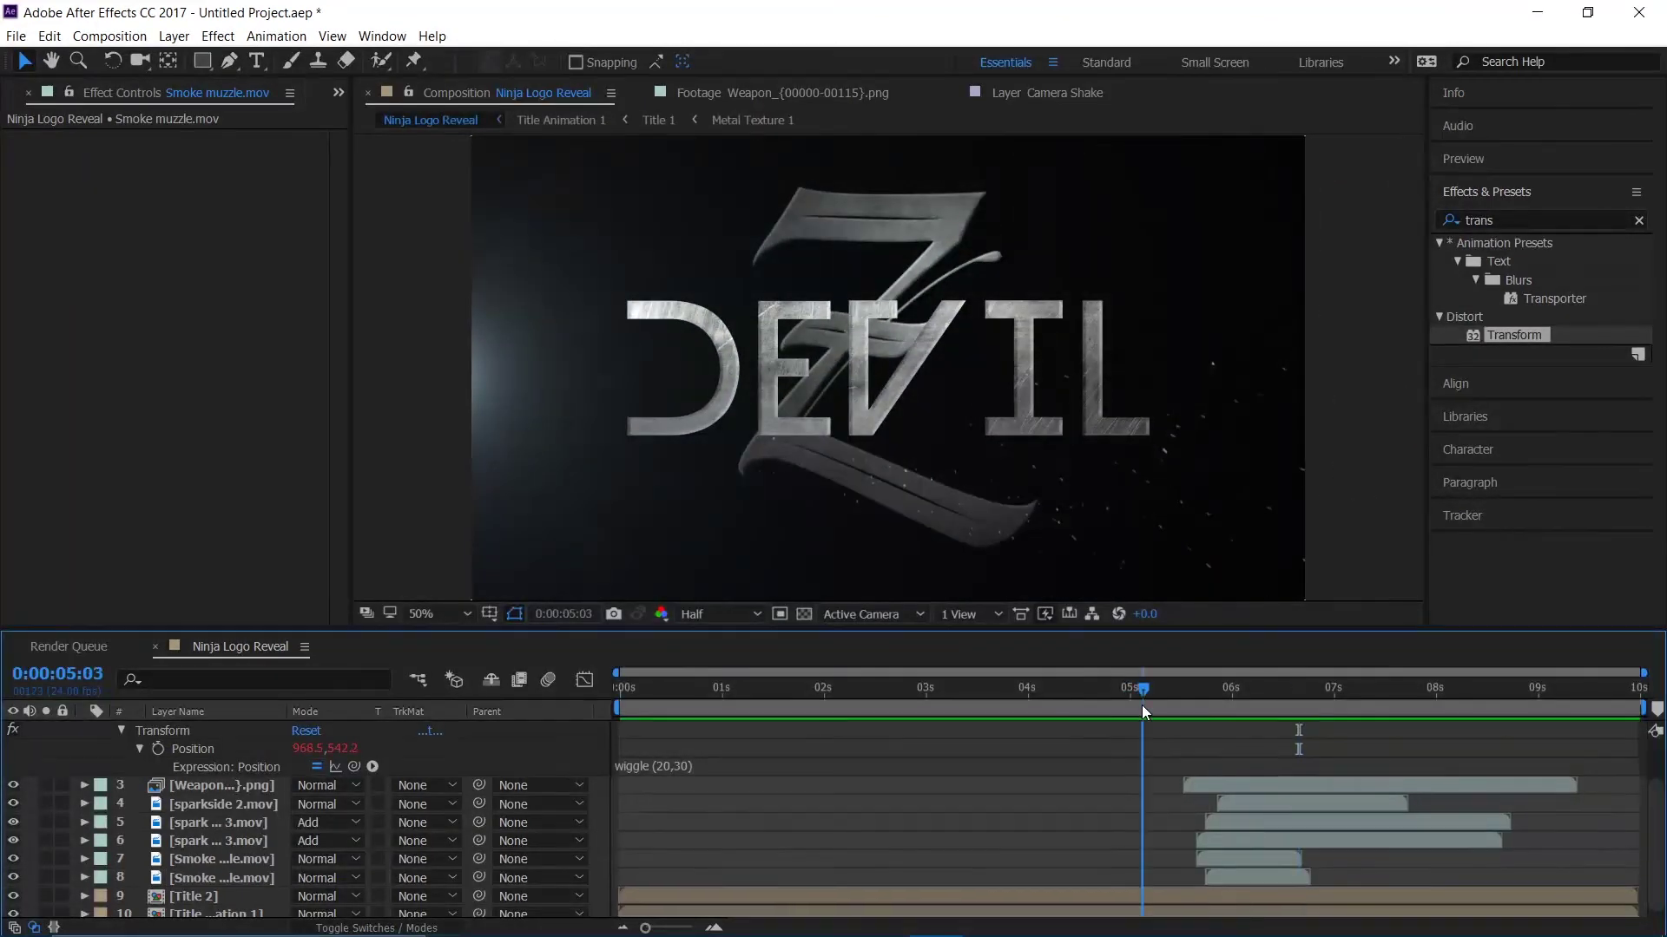
key("space")
key("space")
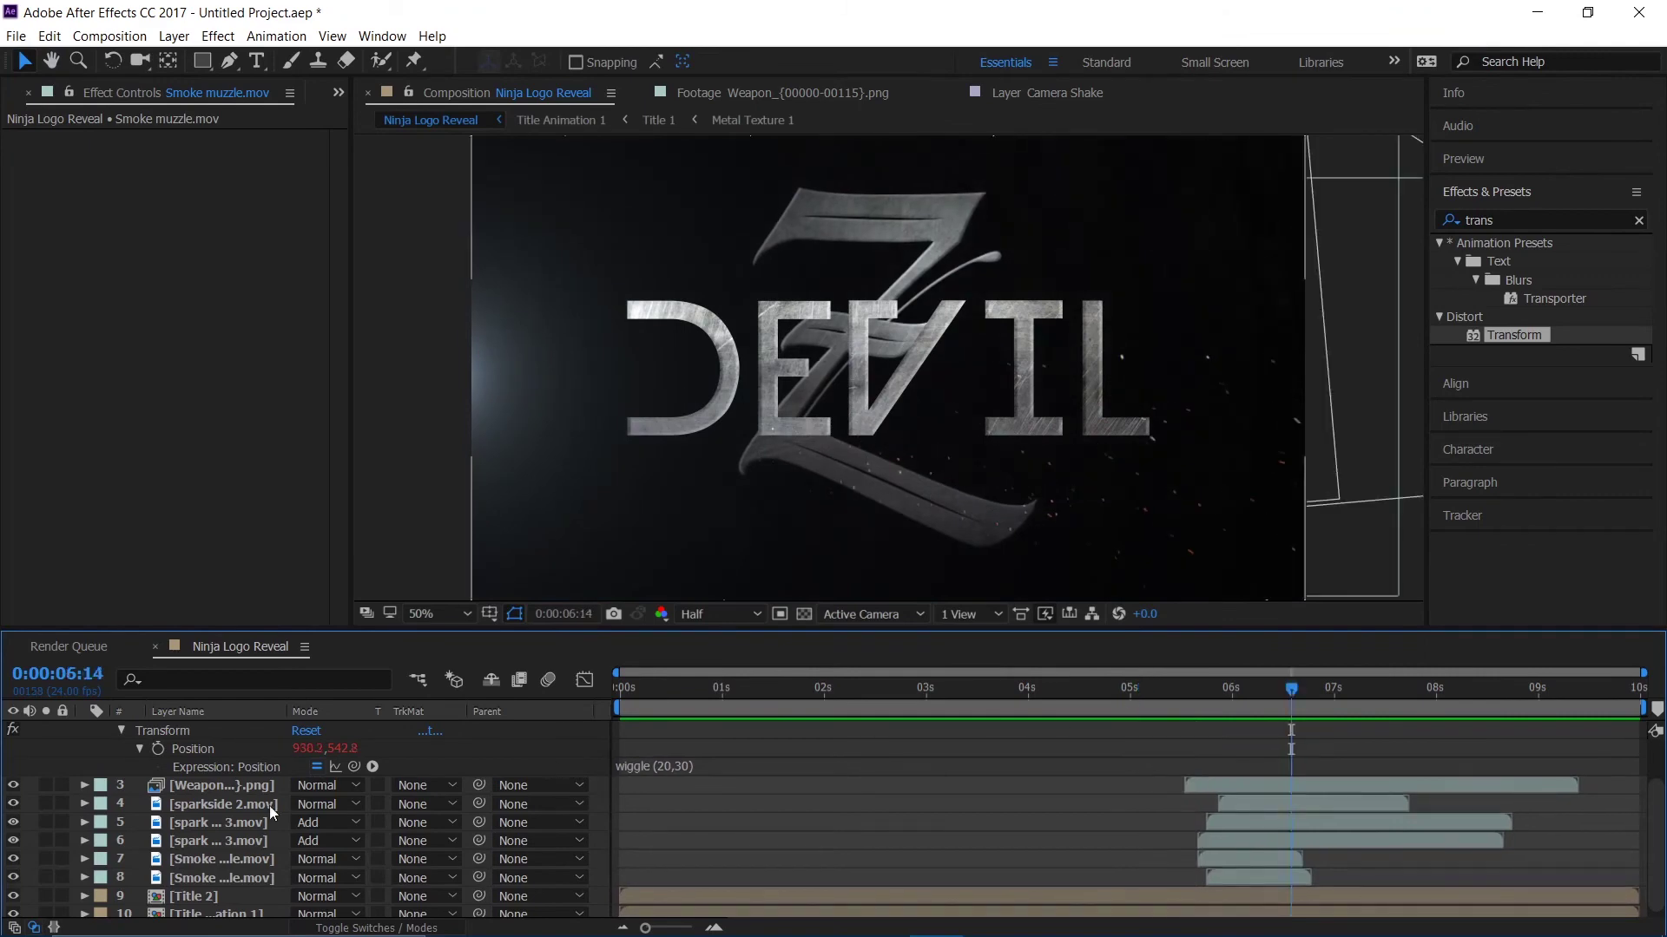
- Collapse the Camera Shake layer's properties and add a new adjustment layer named Color at the top of the stack
scroll(238, 827, "up", 1)
left_click(86, 746)
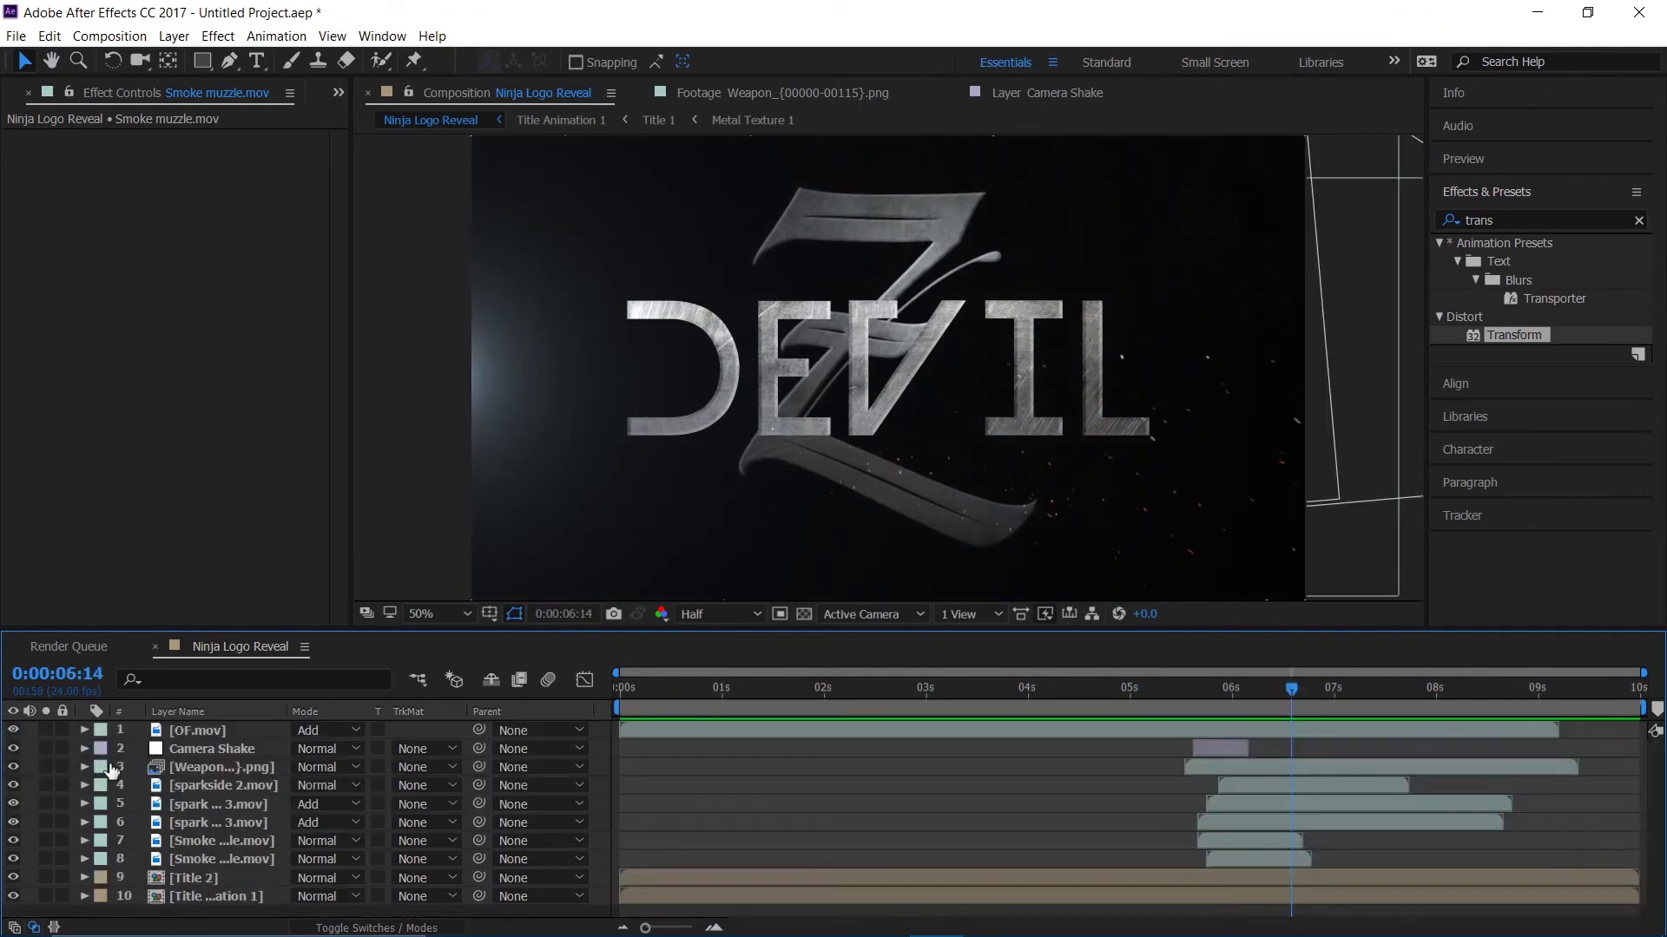
right_click(197, 910)
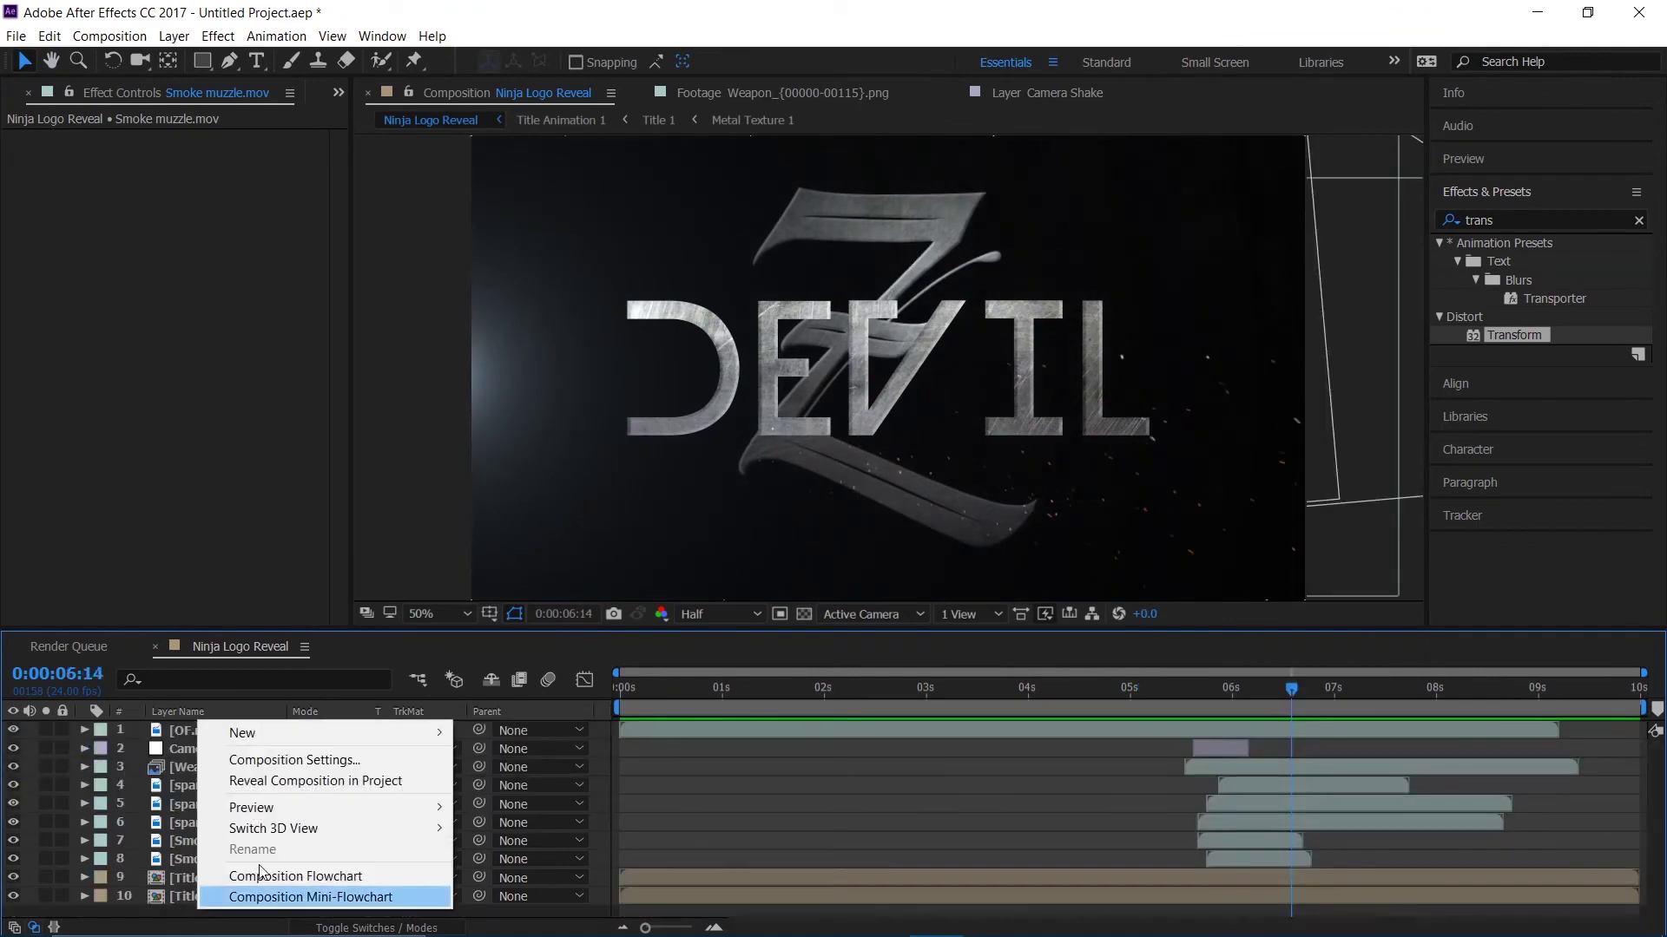
mouse_move(361, 739)
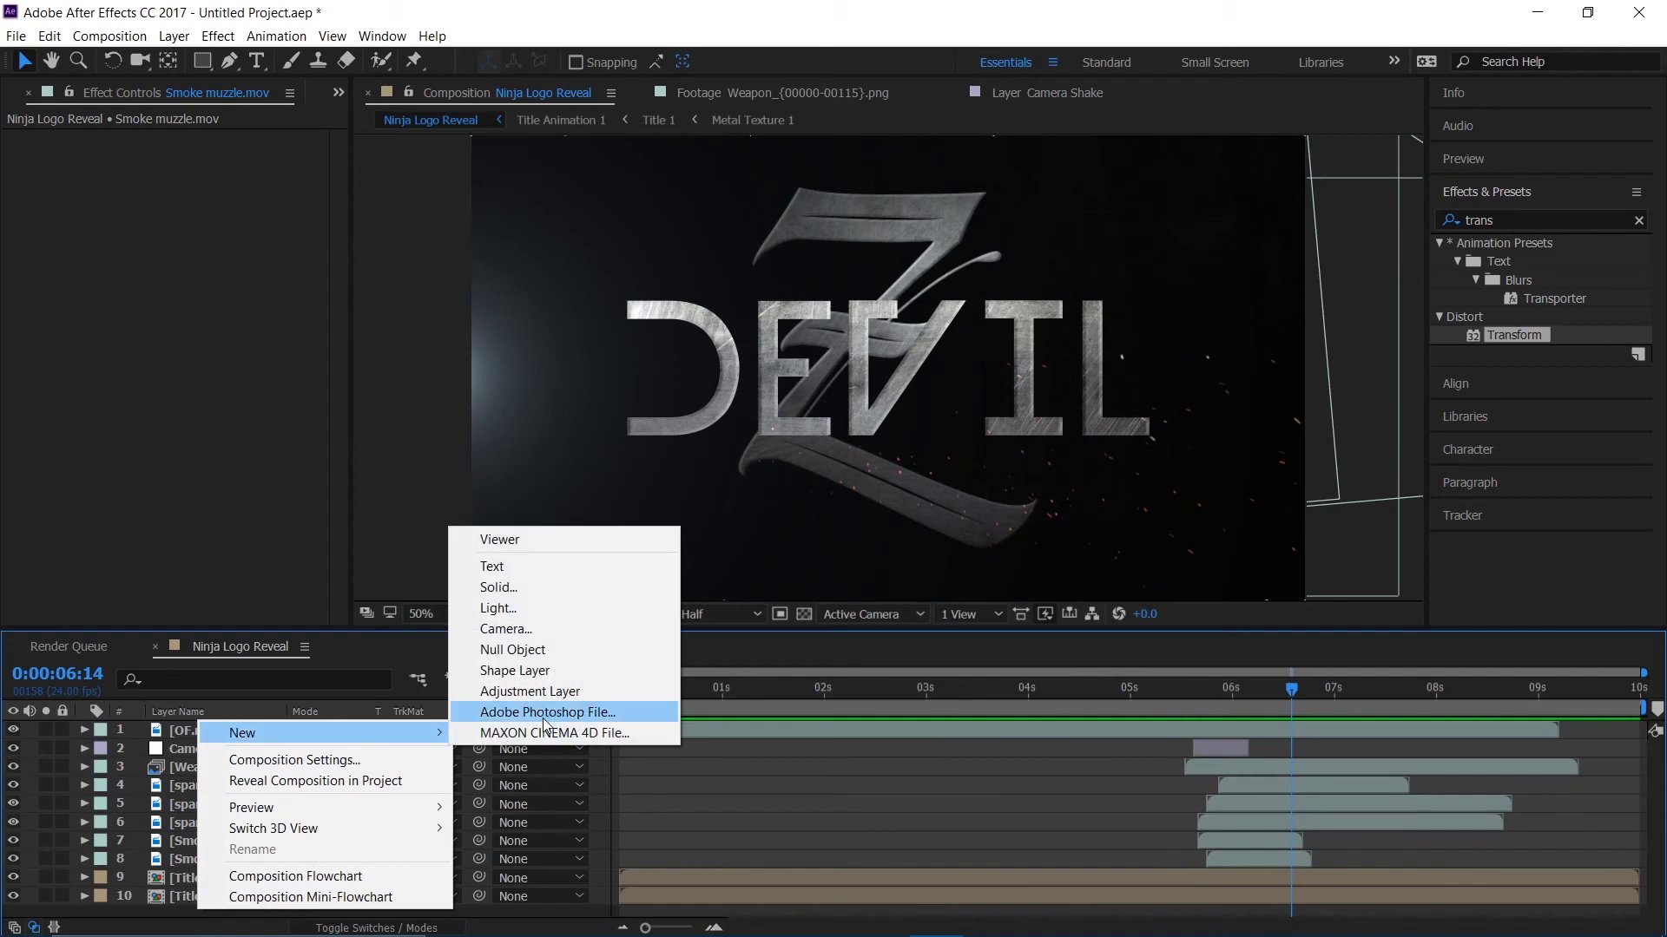
left_click(537, 691)
key("Return")
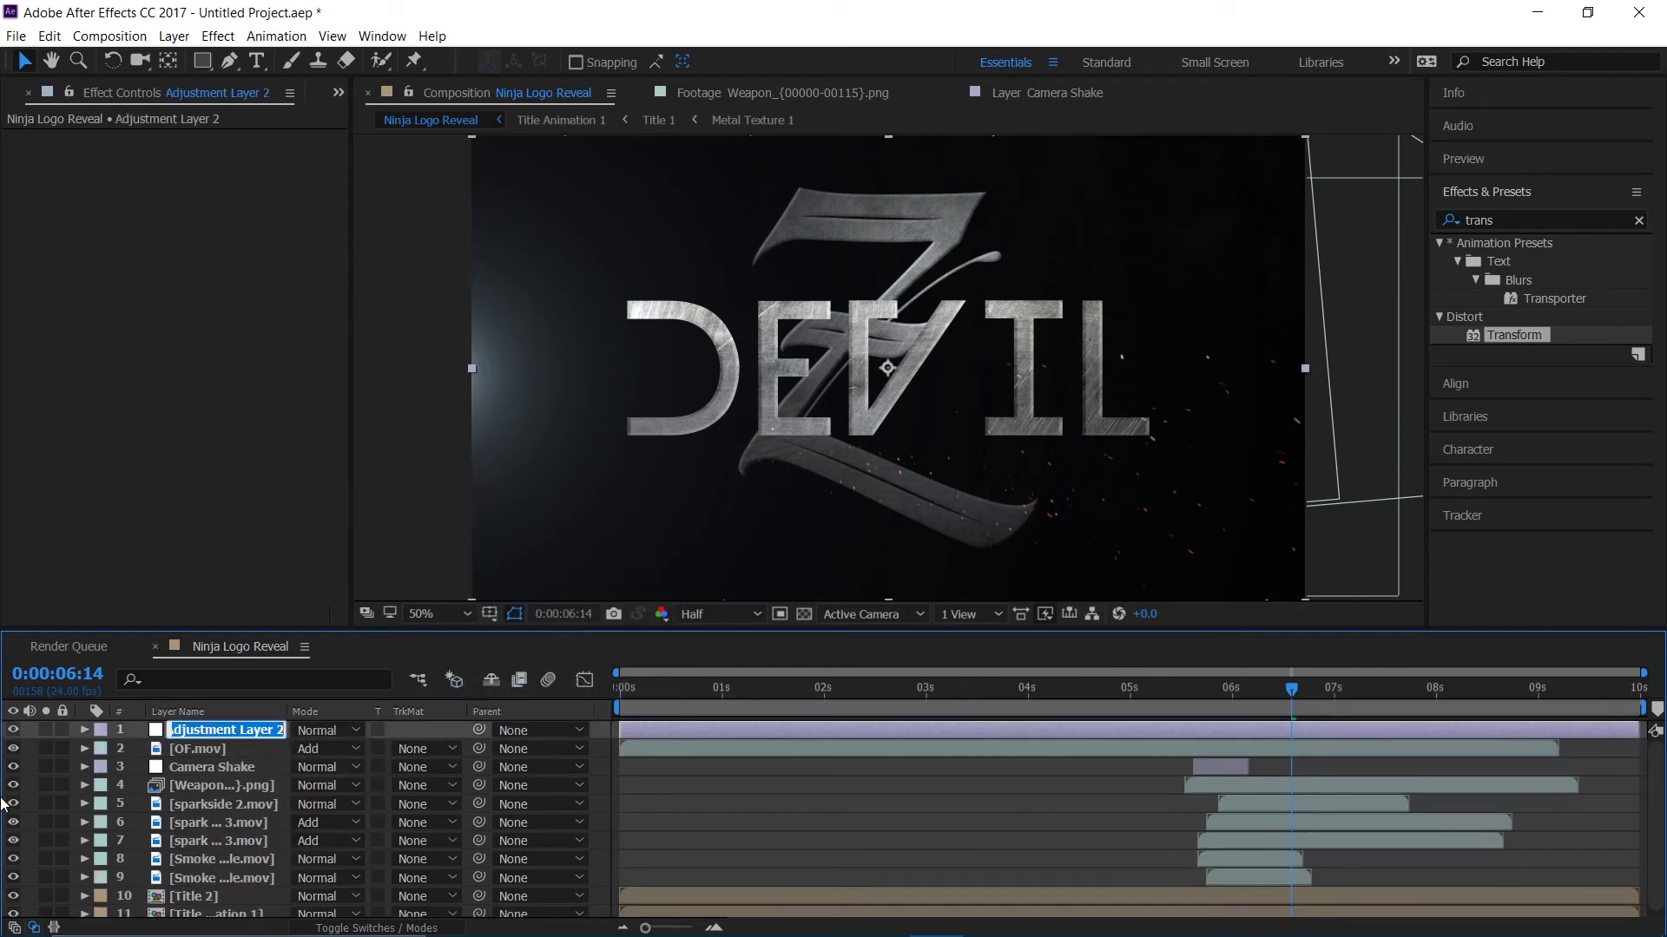
type("Color")
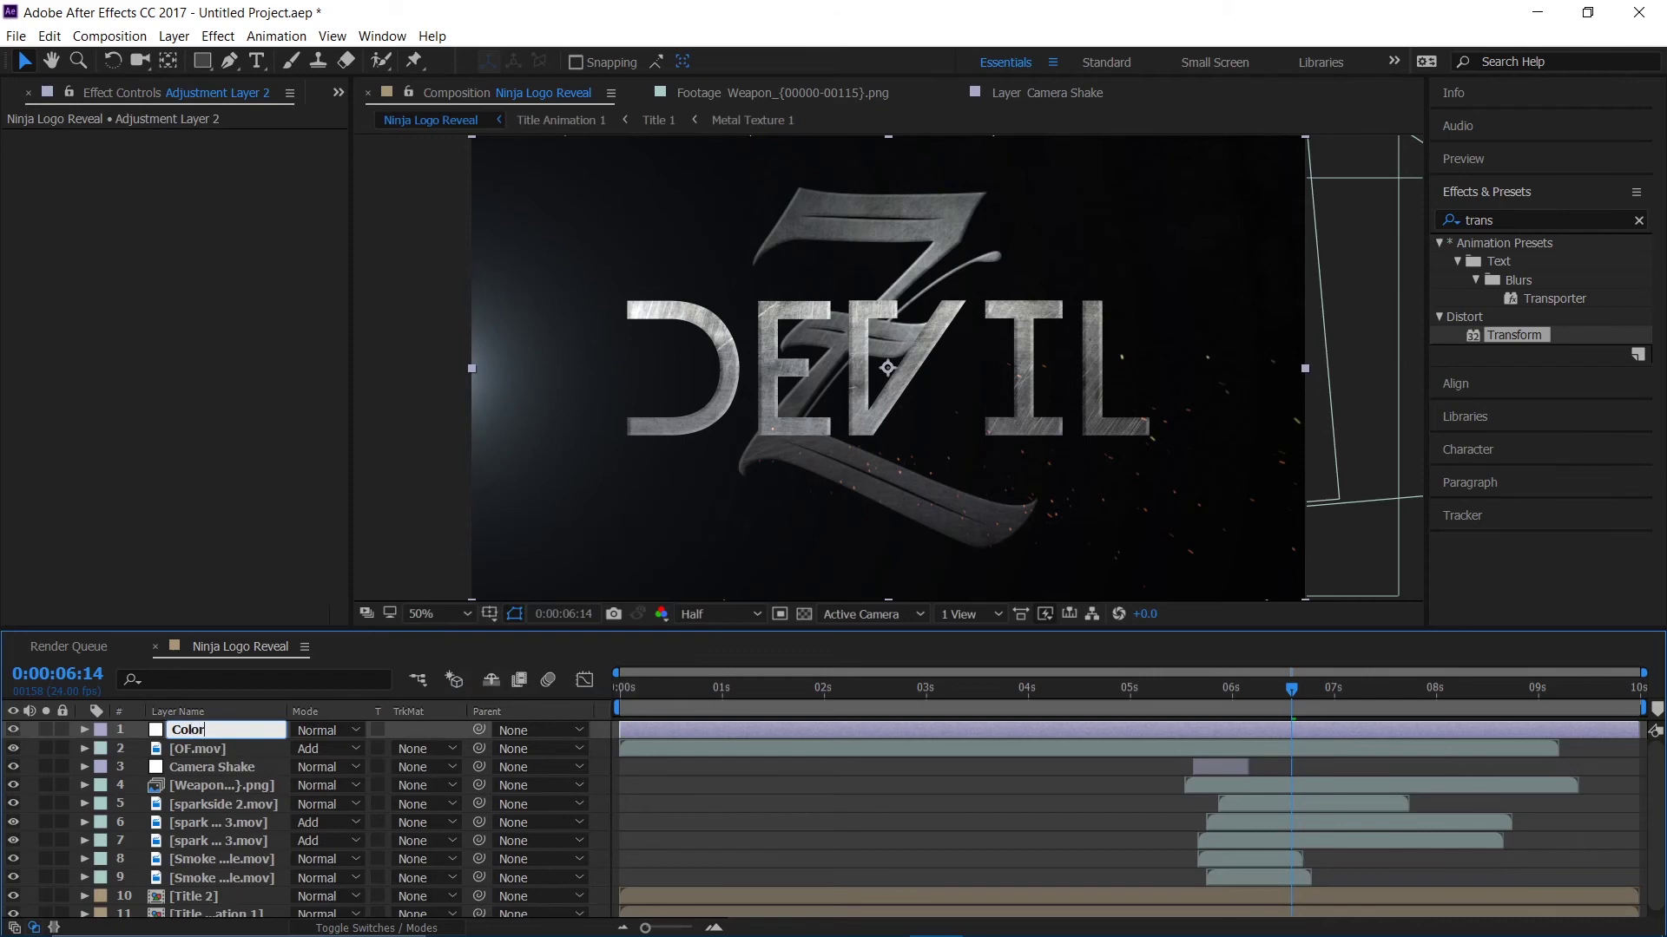
key("Return")
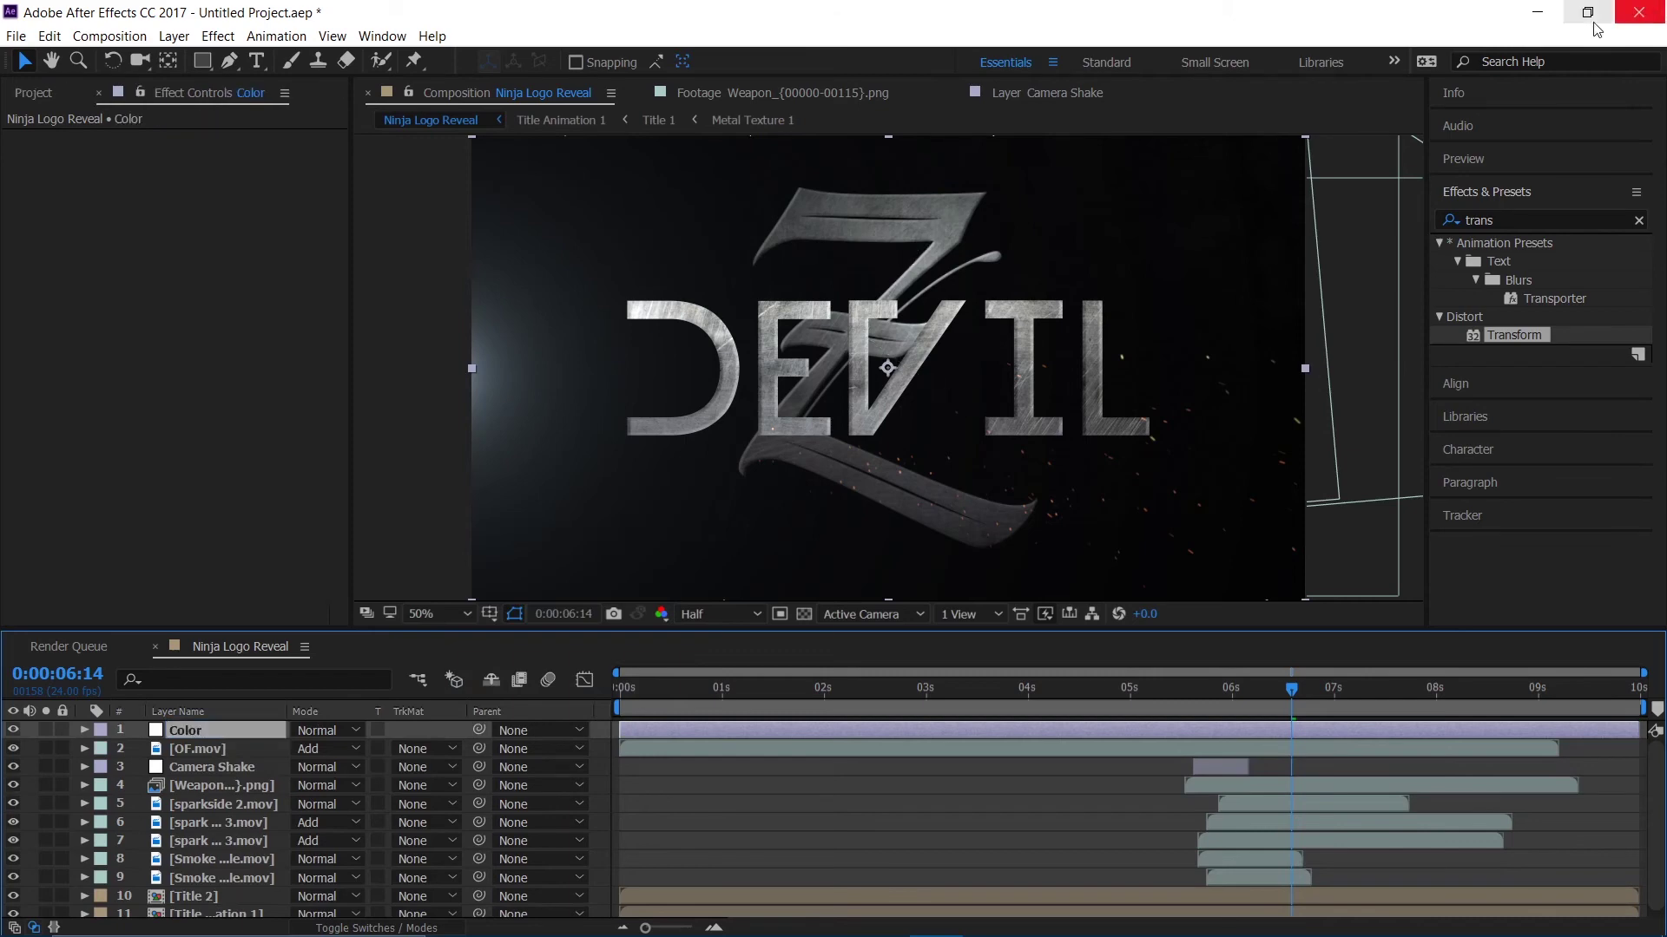
- Apply the Curves effect to the Color layer and pull down the shadows of its RGB curve
left_click(1549, 213)
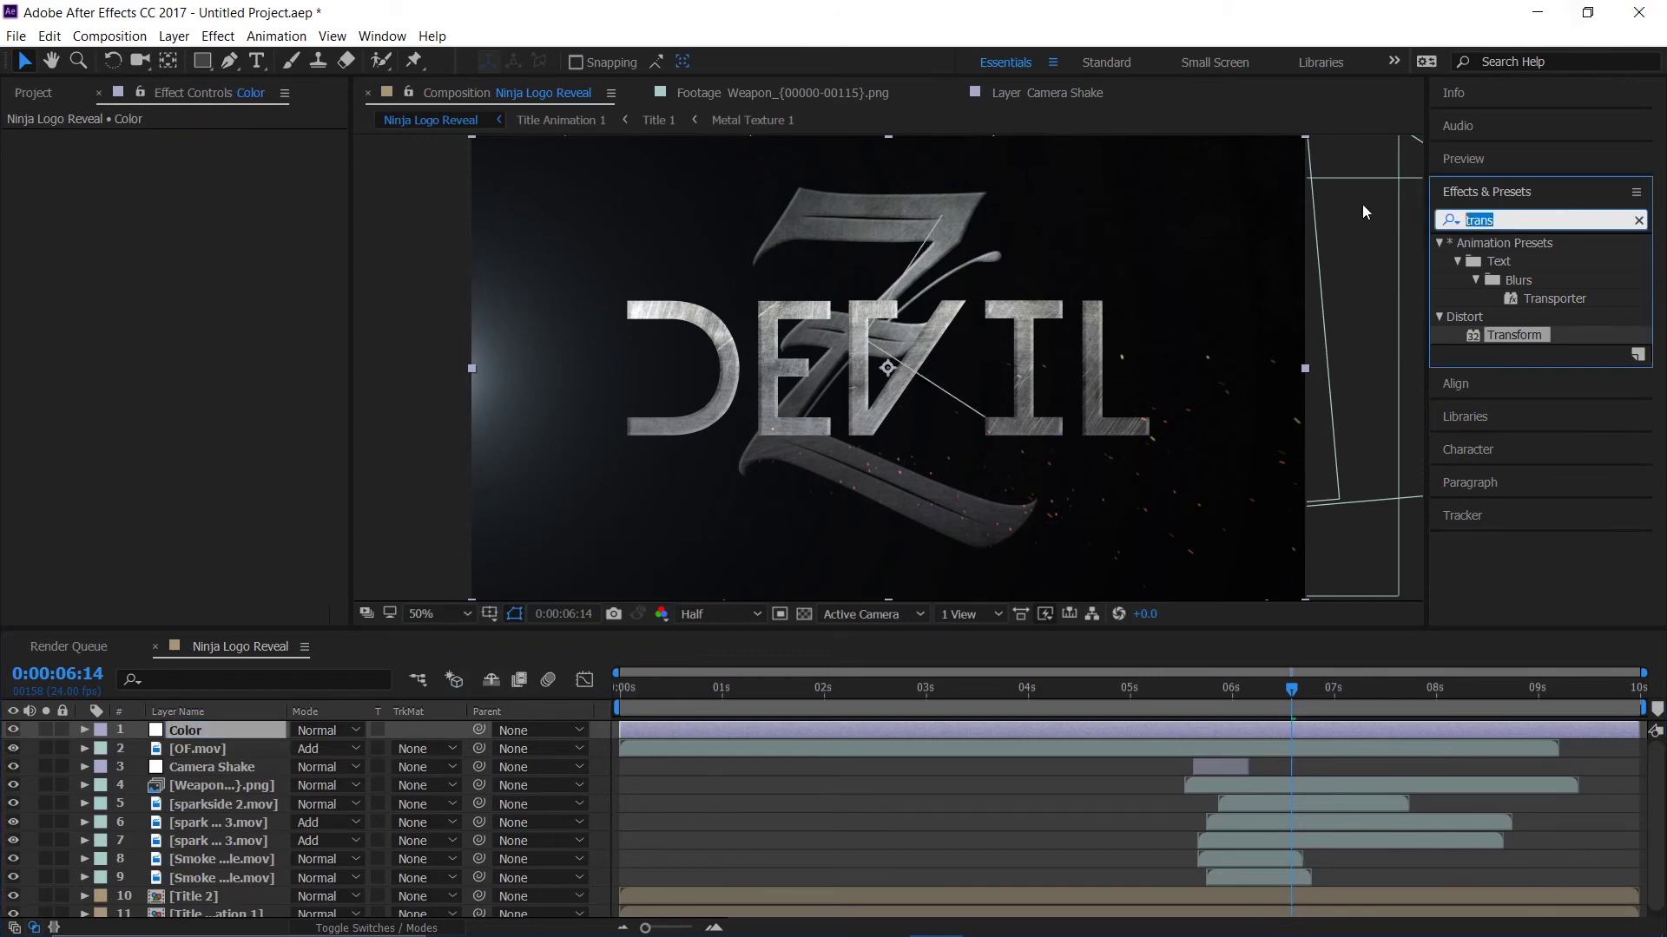
type("curves")
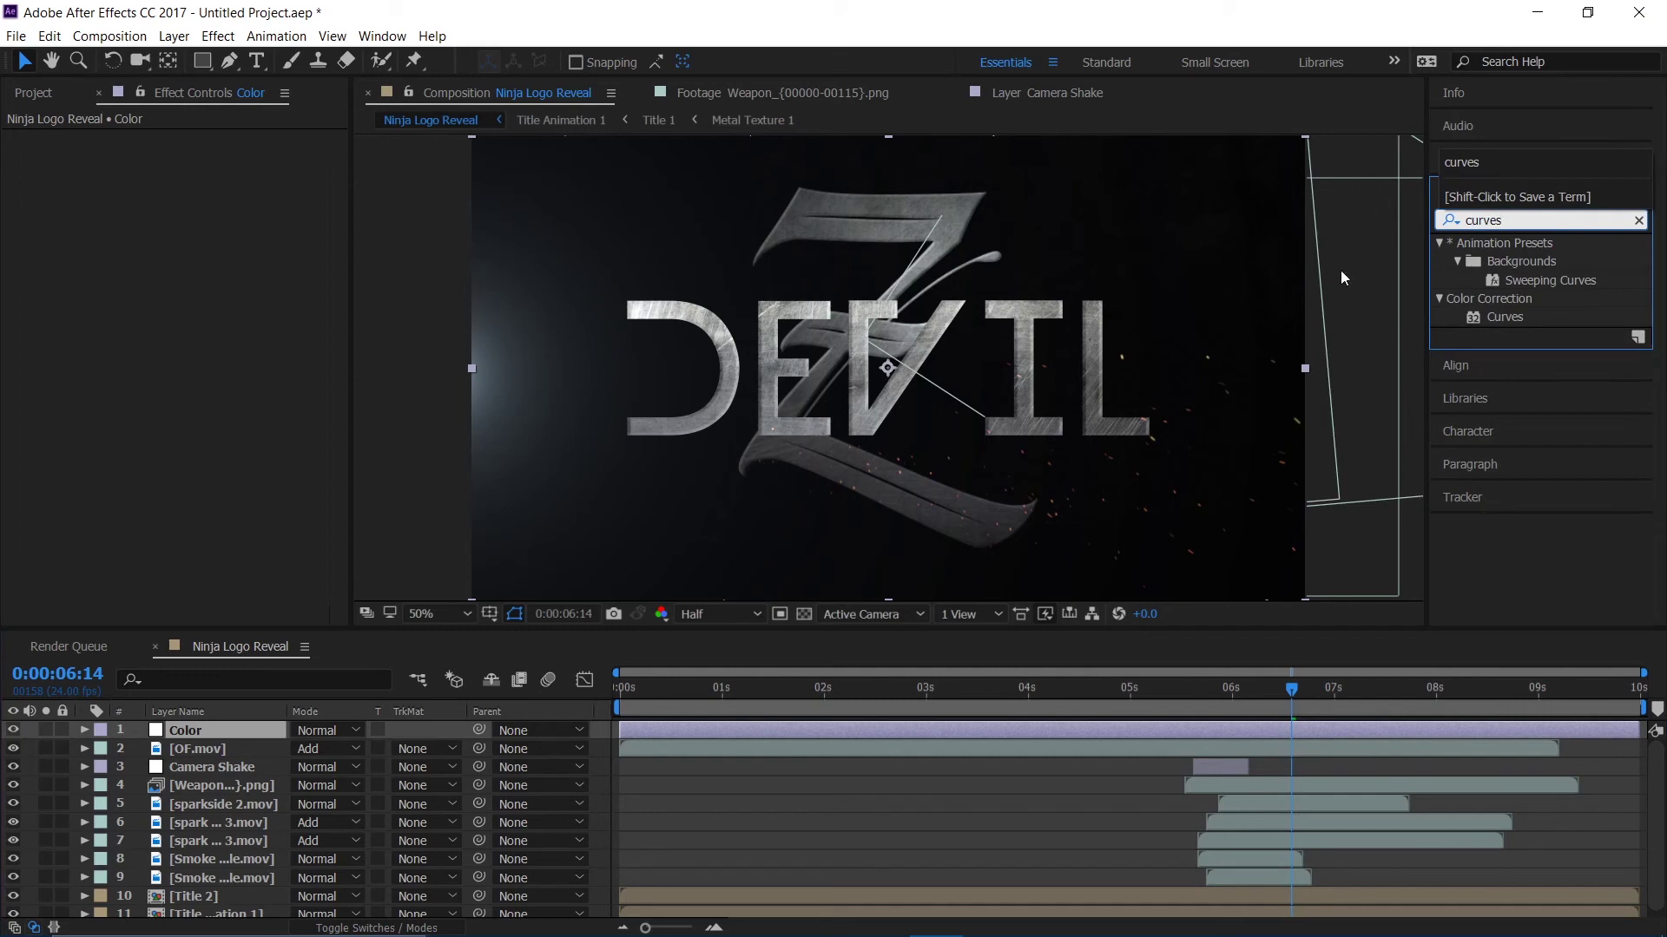
left_click_drag(1509, 319, 264, 729)
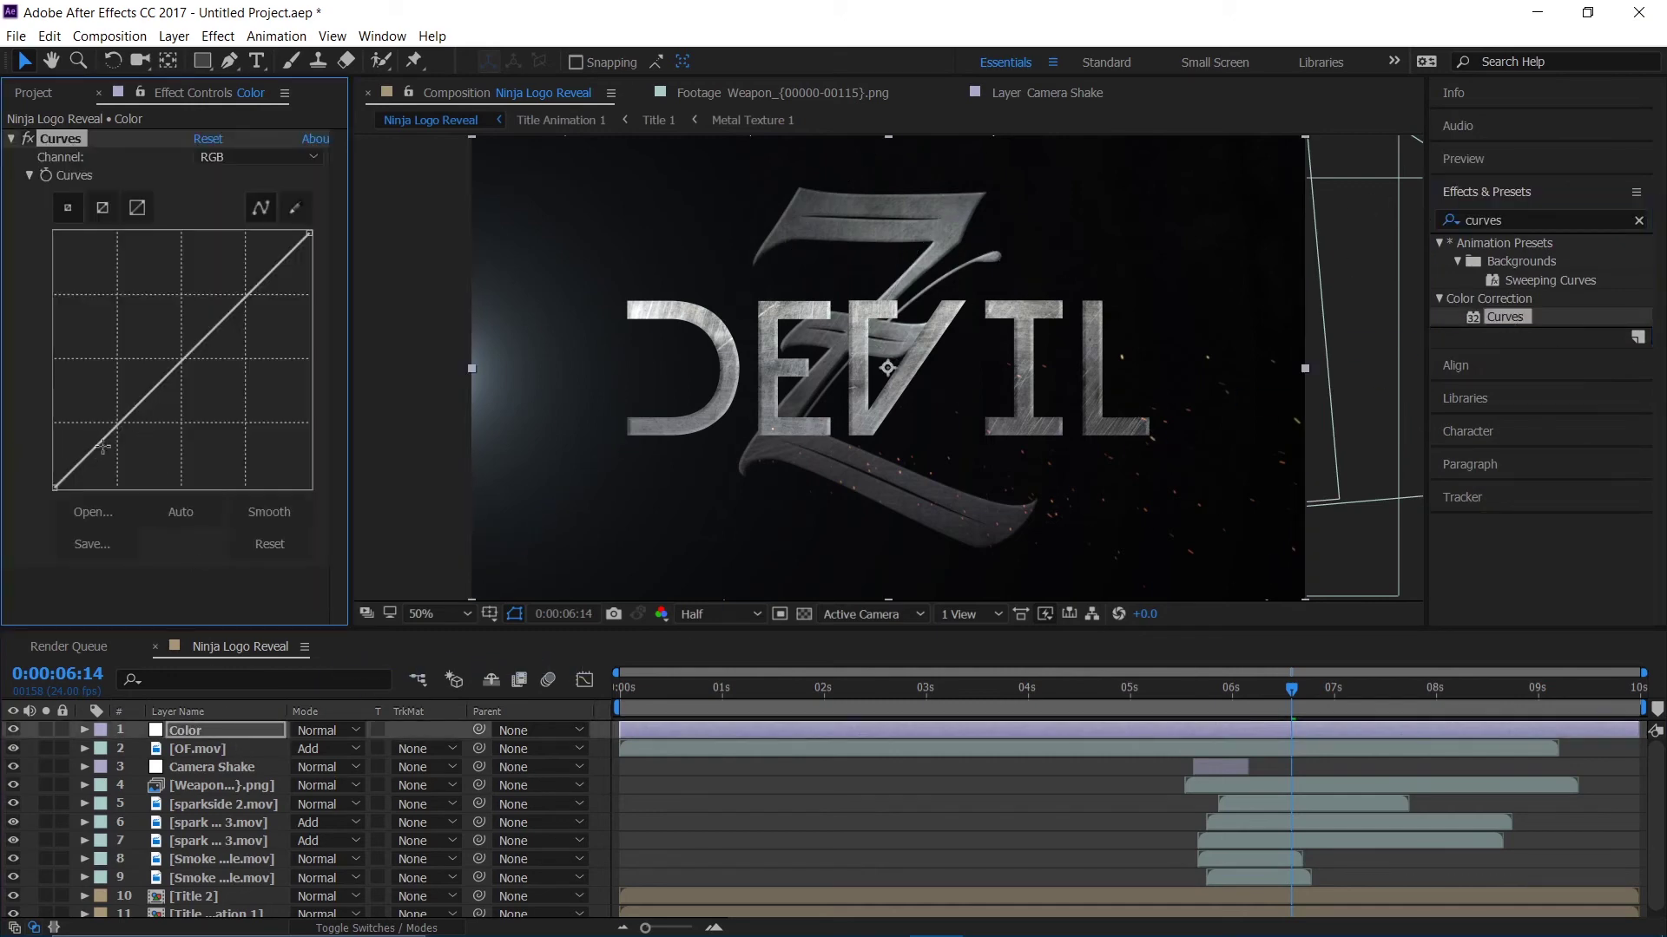
left_click_drag(103, 447, 120, 452)
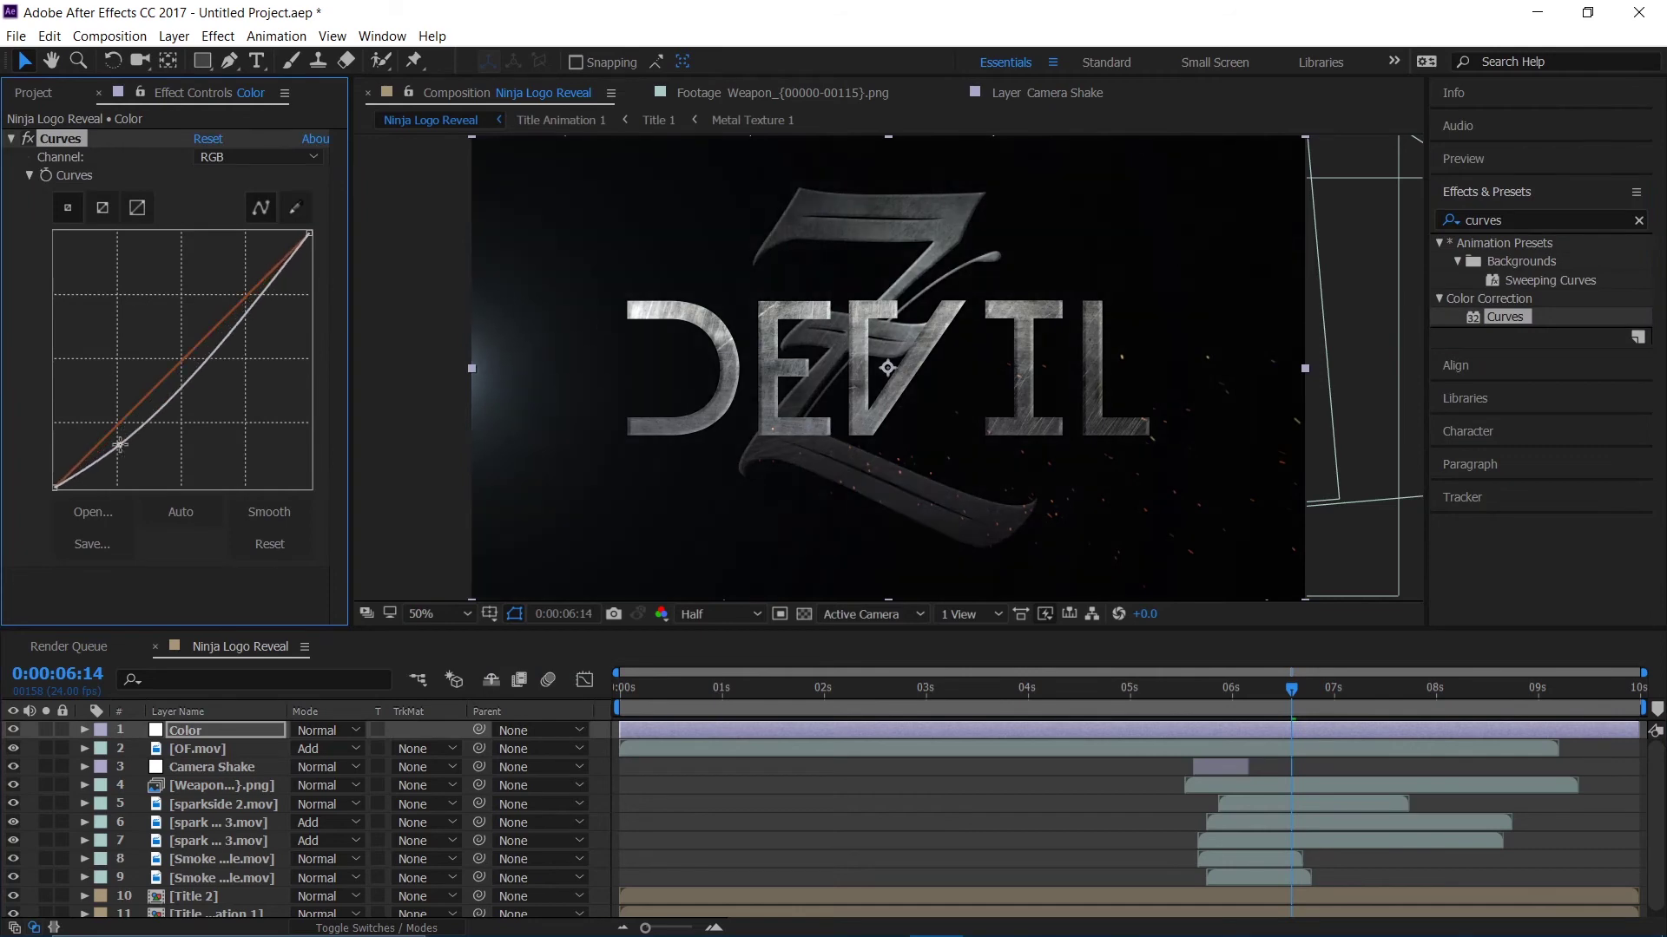
- At 0:00:05:18, raise the Red curve's highlights slightly, lower its shadows, and pull down the upper part of the RGB curve
left_click_drag(1290, 705, 1206, 710)
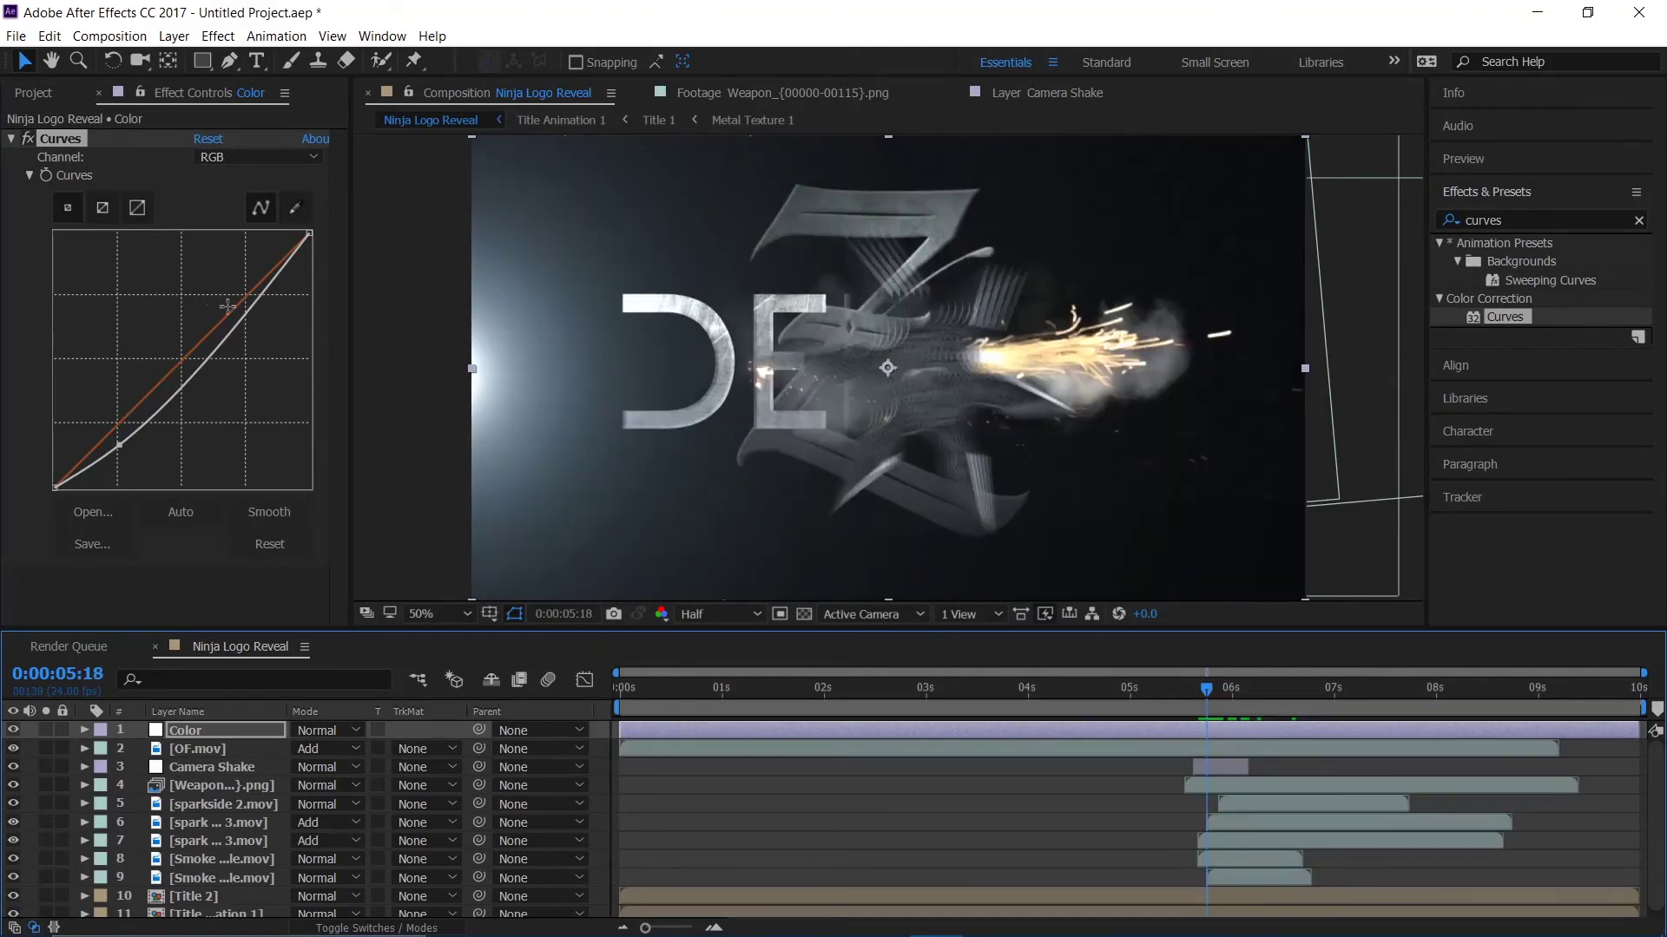
mouse_move(234, 308)
left_mouse_down()
mouse_move(214, 301)
mouse_move(239, 328)
mouse_move(227, 311)
left_mouse_up()
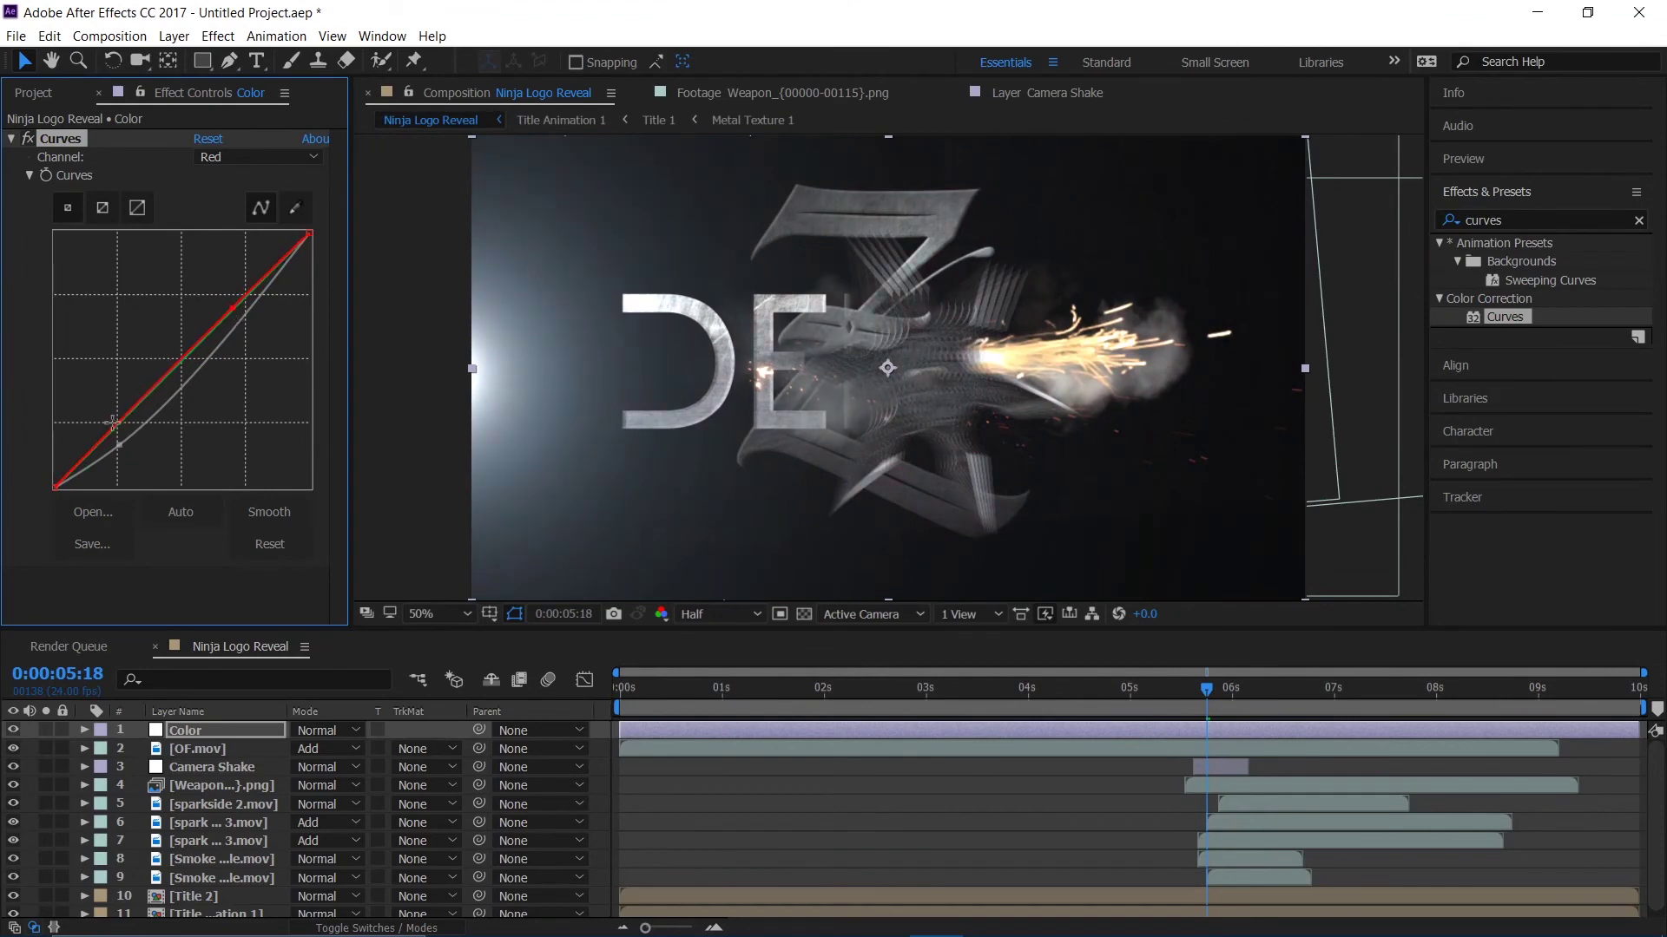
left_click_drag(108, 432, 122, 441)
mouse_move(238, 320)
left_mouse_down()
mouse_move(235, 306)
mouse_move(247, 327)
left_mouse_up()
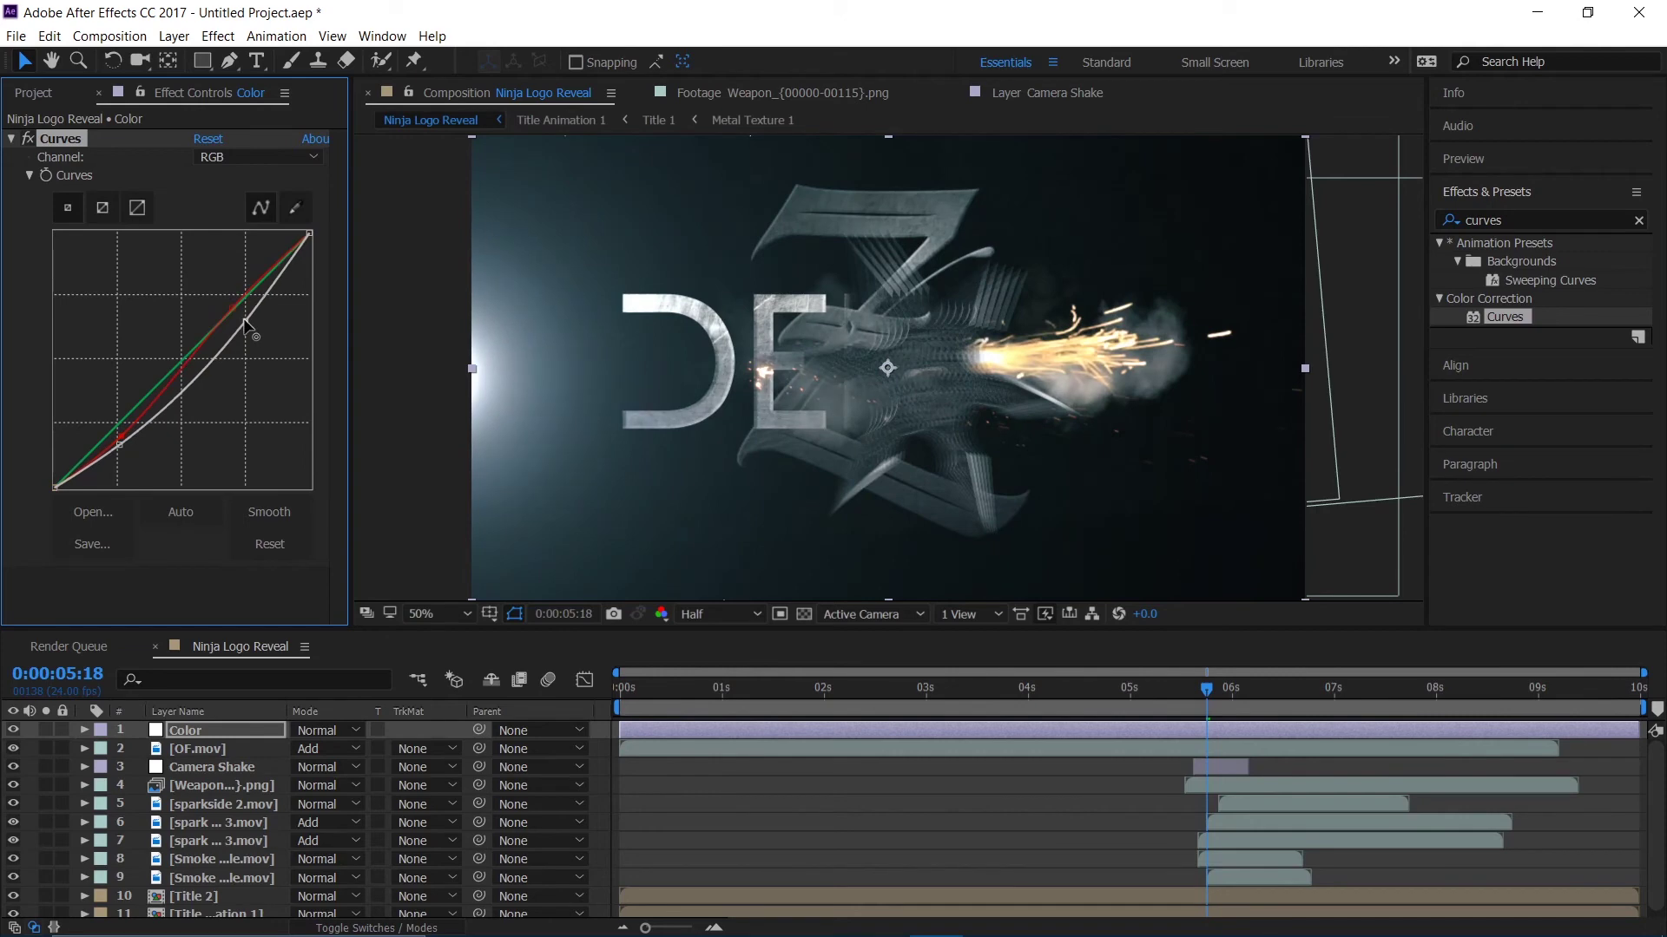
- Lower the Green curve slightly in both the highlights and the shadows
left_click(262, 160)
left_click(262, 210)
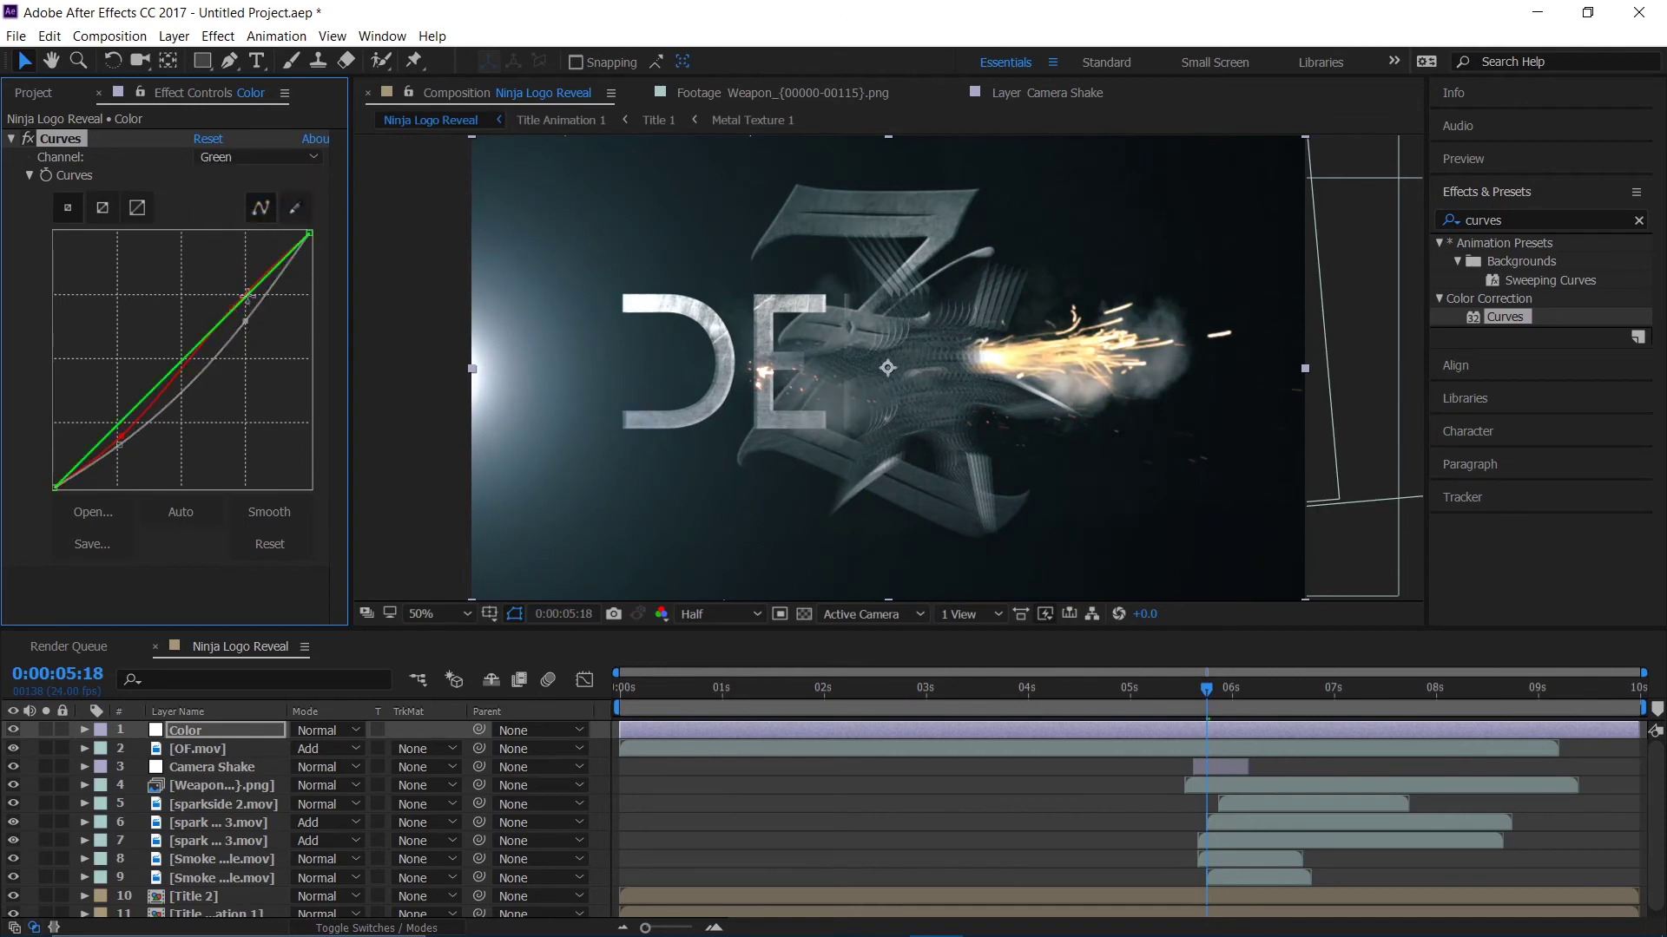
mouse_move(246, 295)
left_mouse_down()
mouse_move(236, 280)
mouse_move(254, 290)
left_mouse_up()
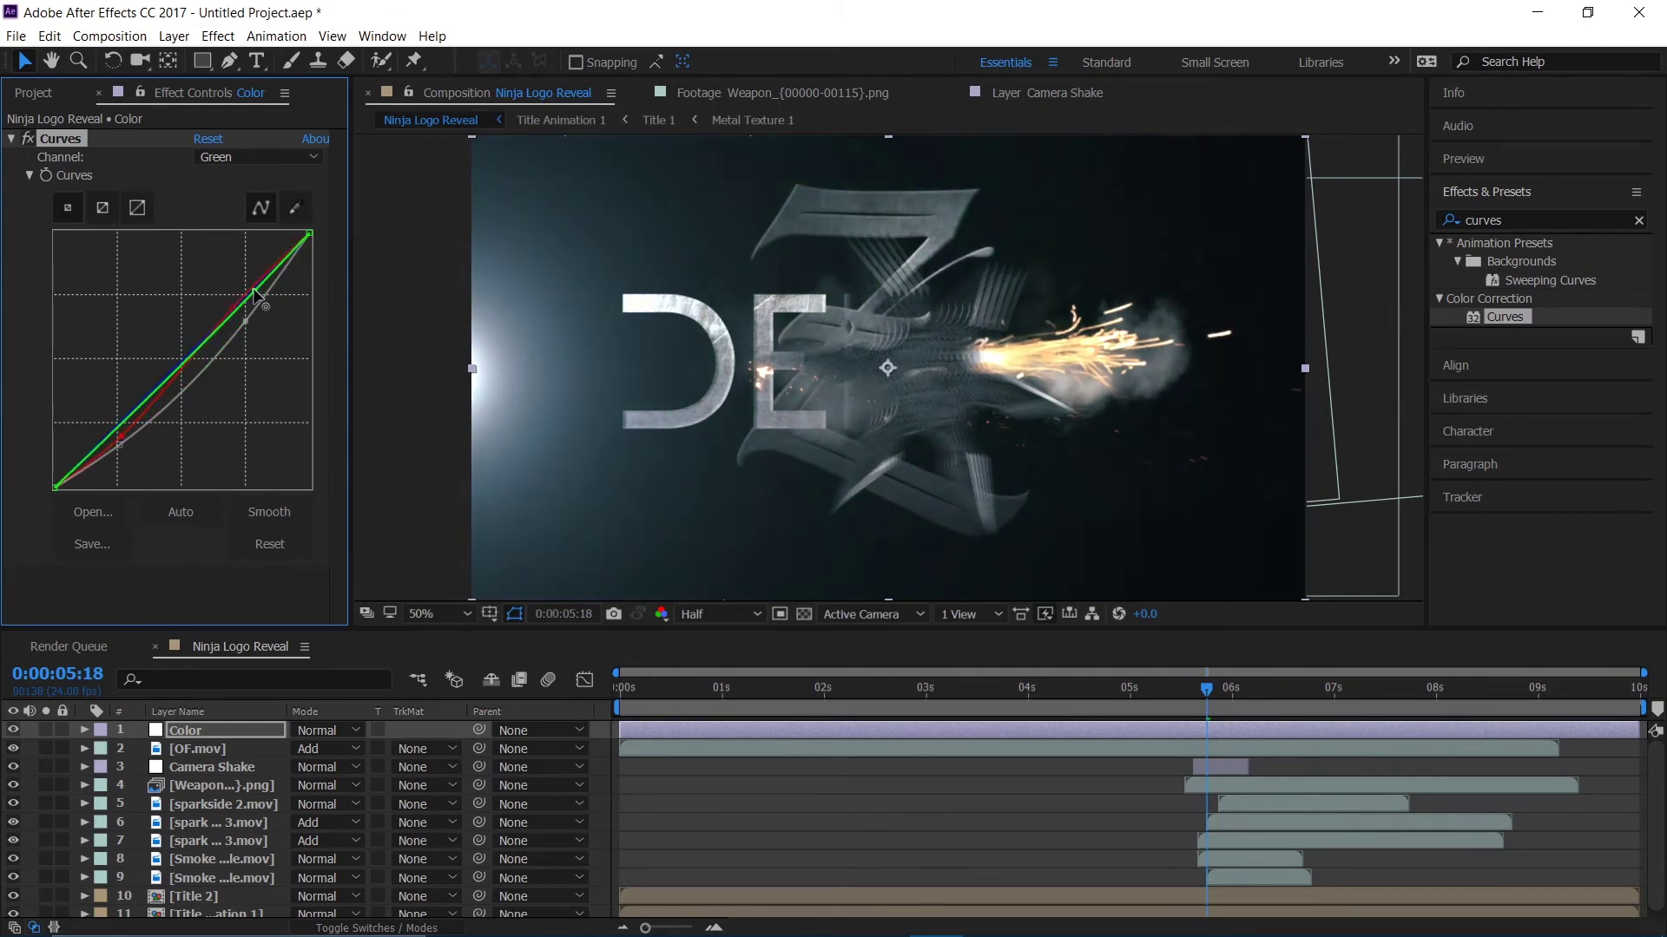
left_click_drag(102, 446, 104, 441)
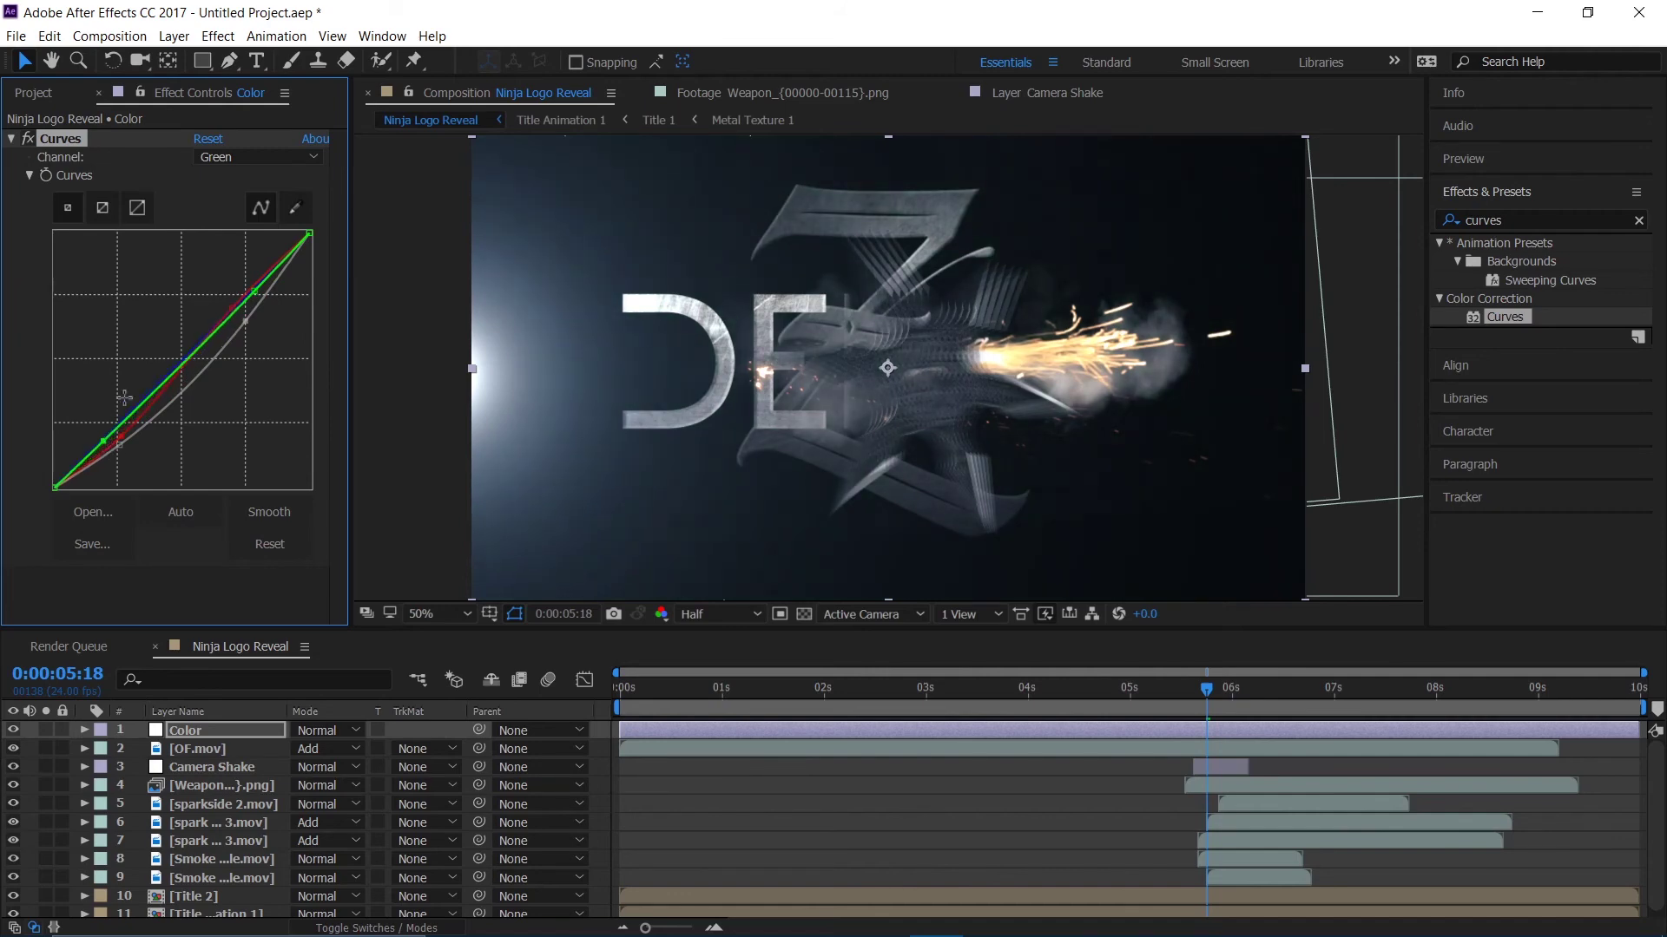
- Lower the Blue curve's highlights slightly and add a control point in its shadows
left_click(276, 161)
left_click(232, 233)
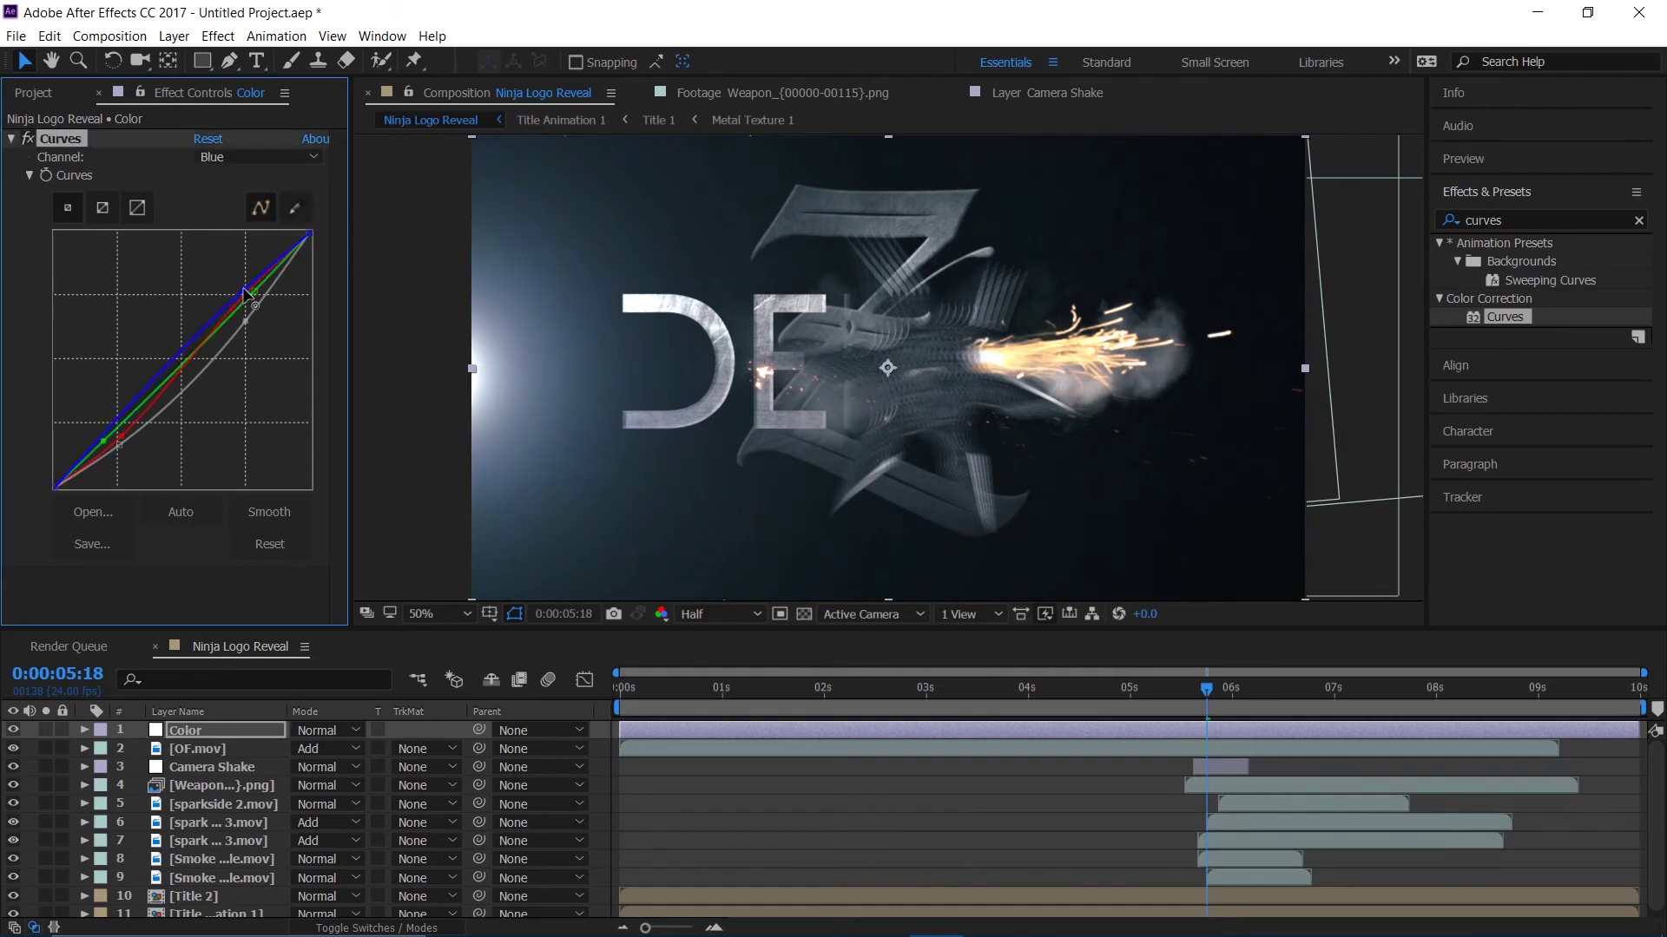
left_click_drag(250, 295, 252, 299)
left_click(107, 437)
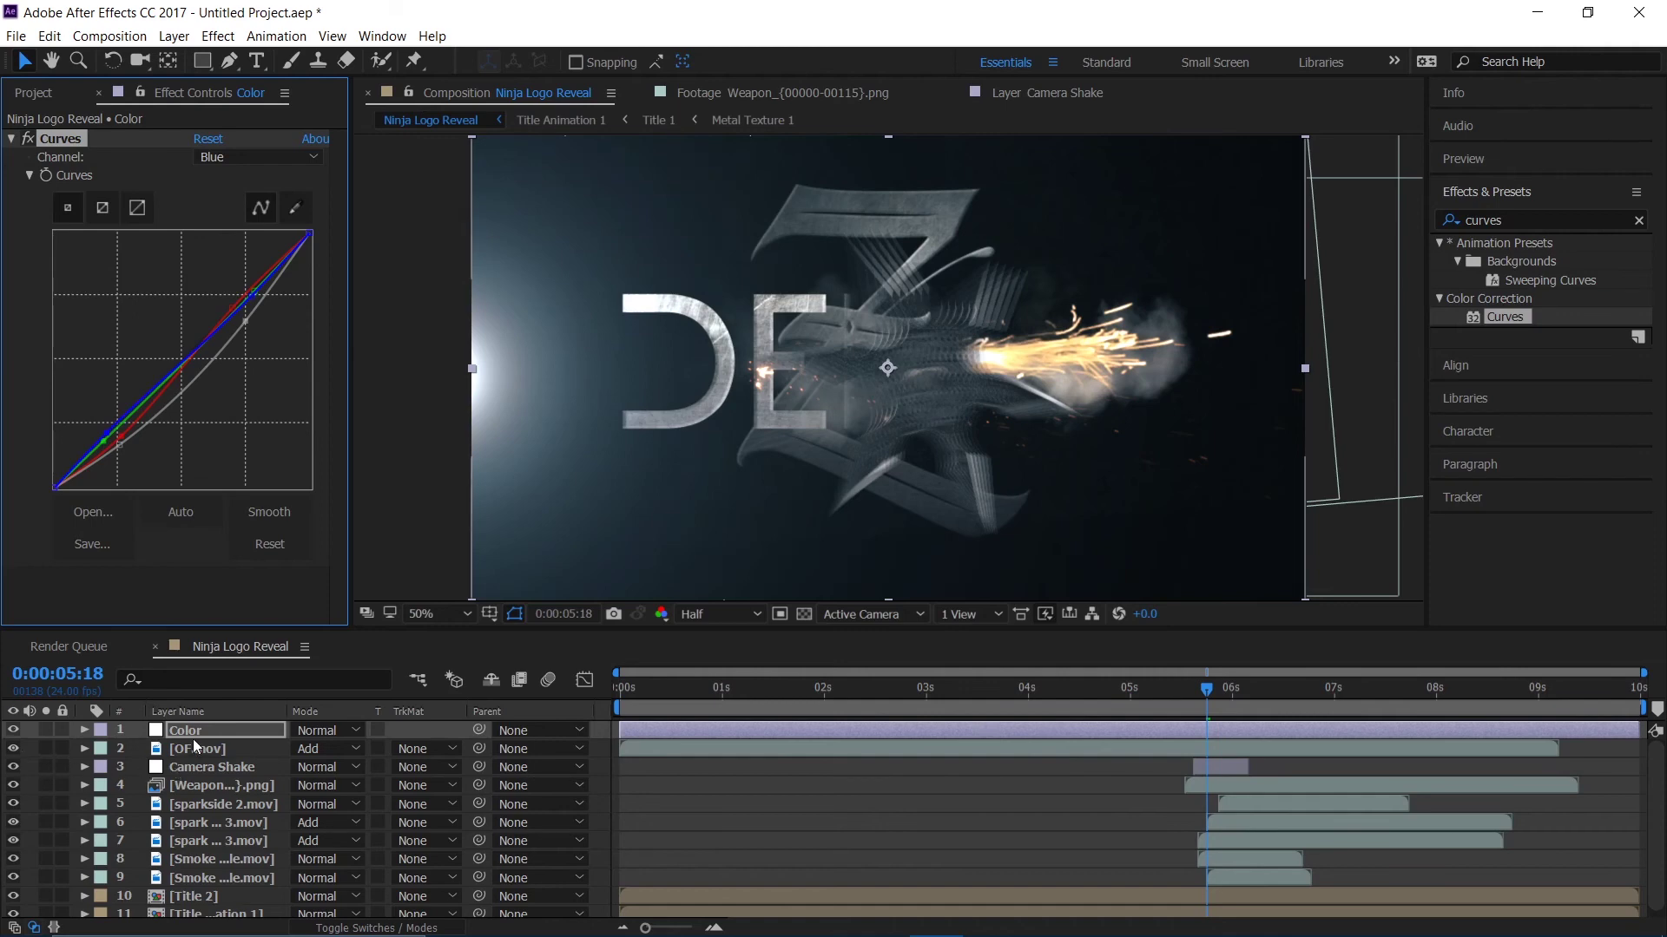
- Create a black solid named Noise at 1920 x 1080 px, directly above the OF.mov layer
left_click(219, 749)
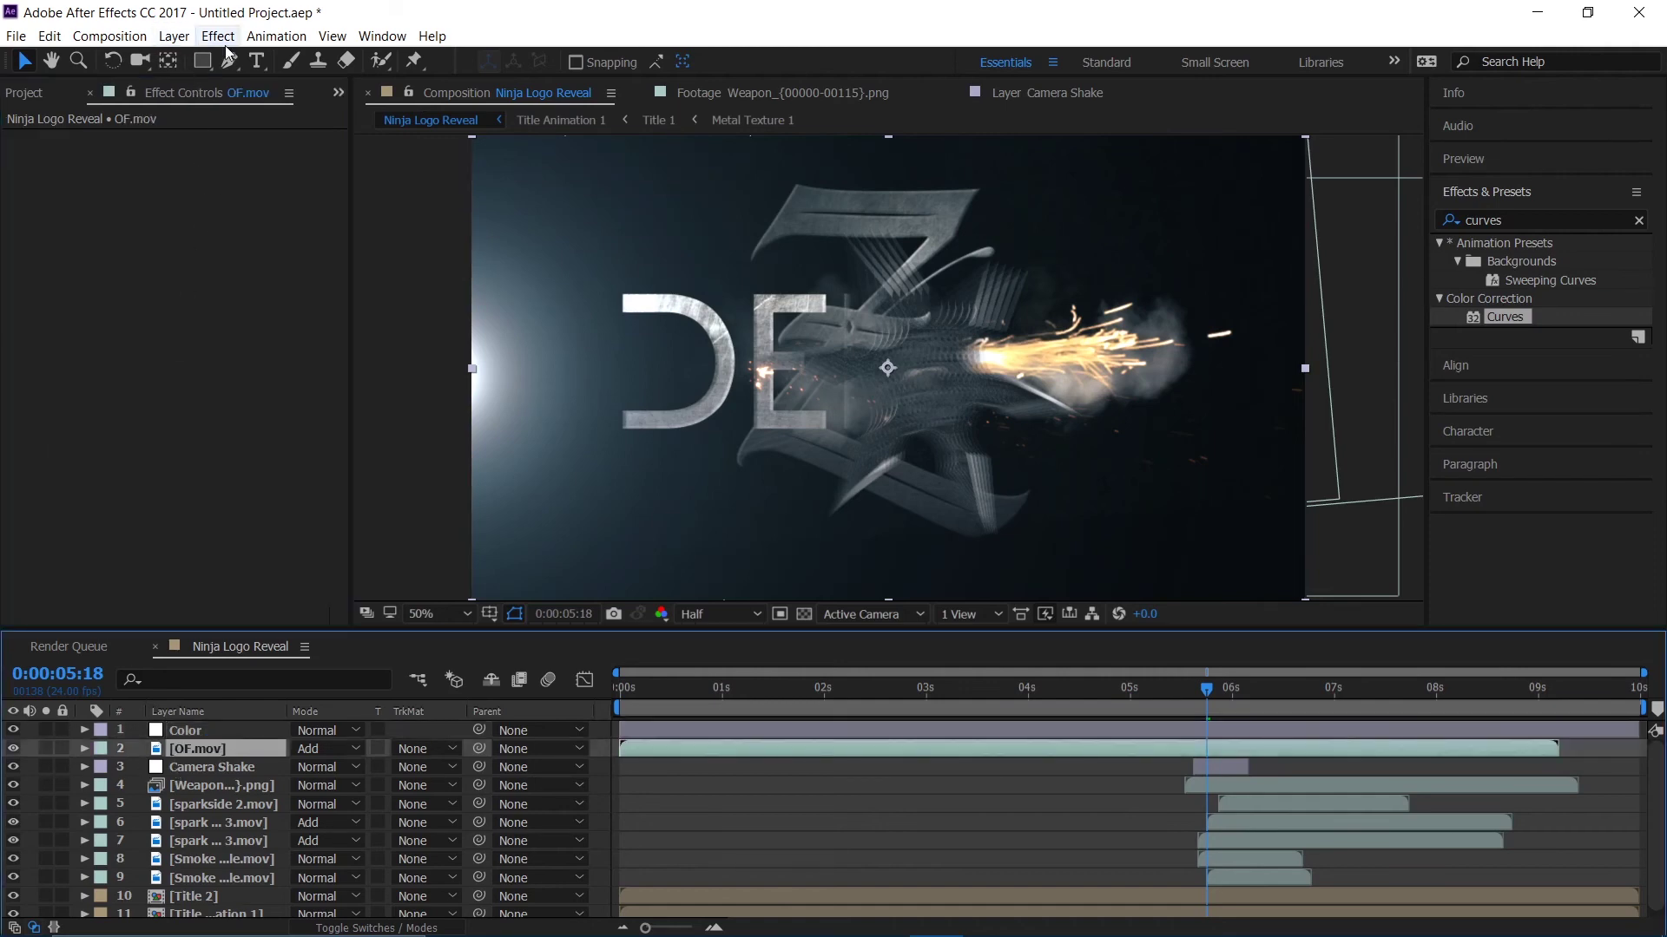
left_click(173, 36)
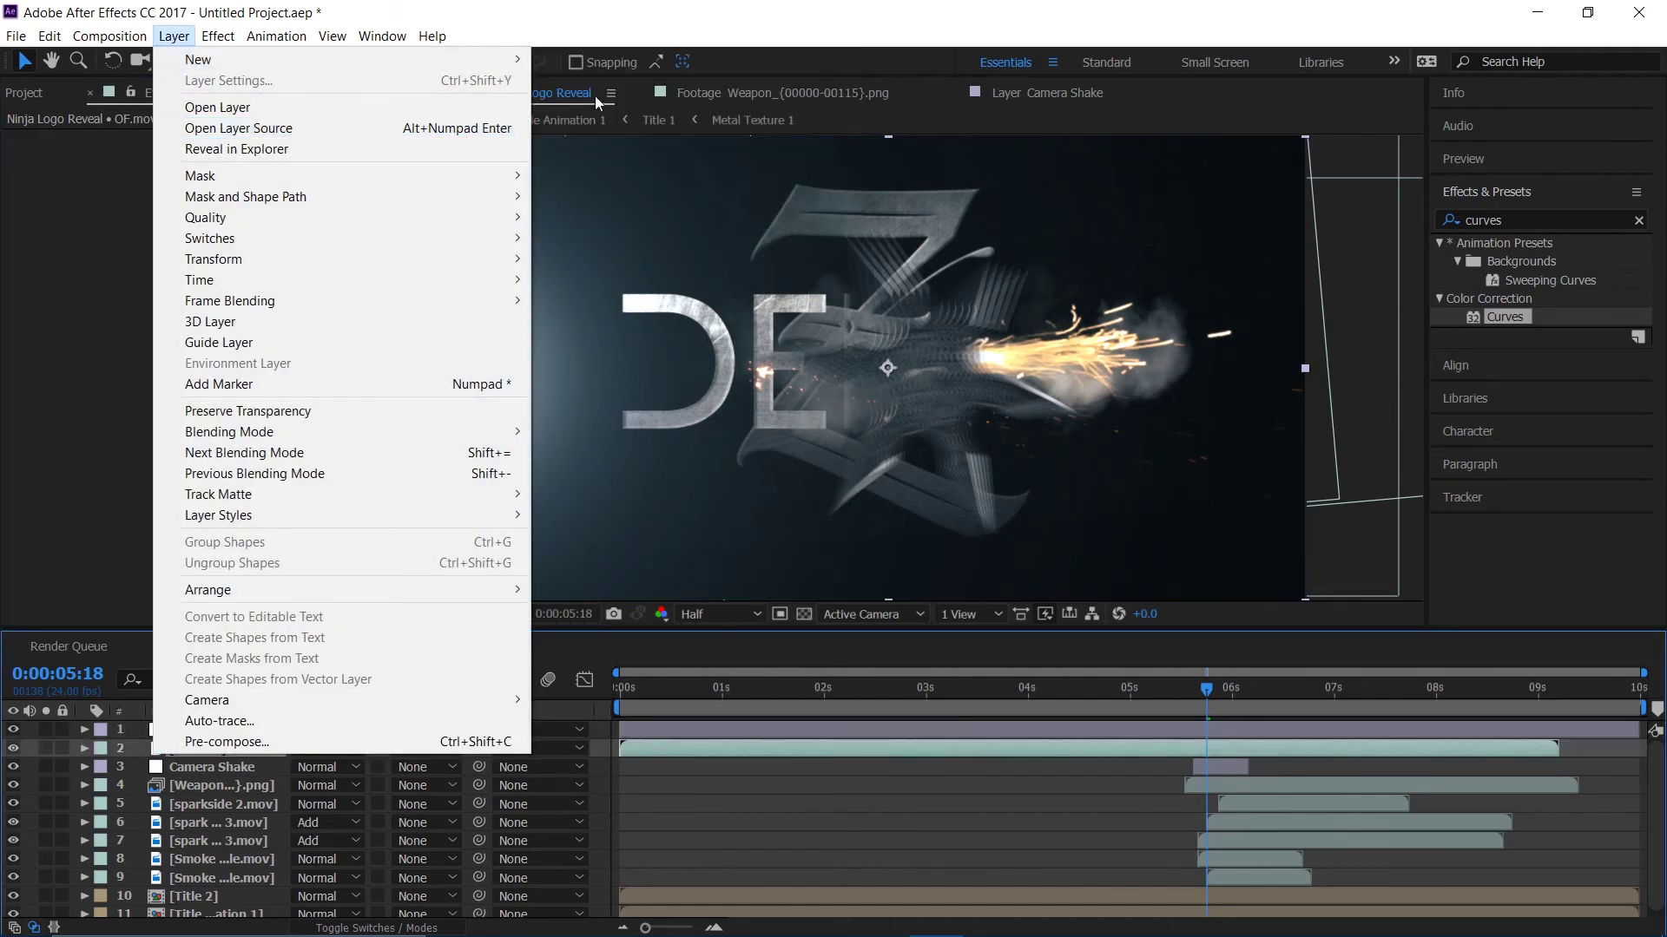
left_click(566, 81)
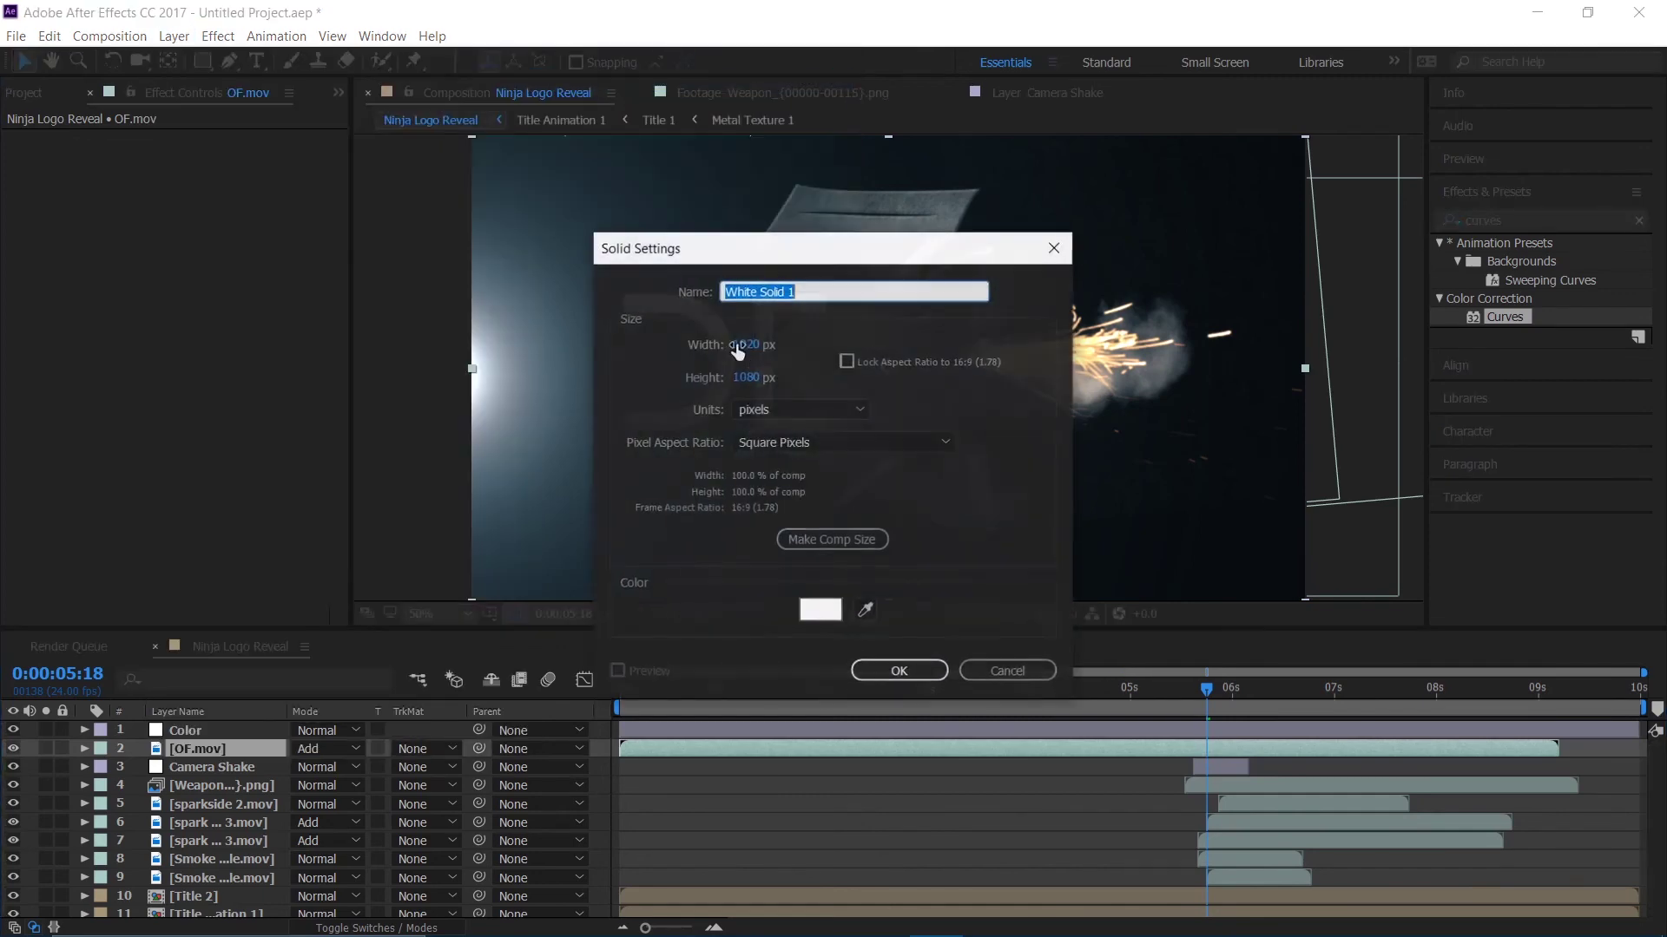
type("Noise")
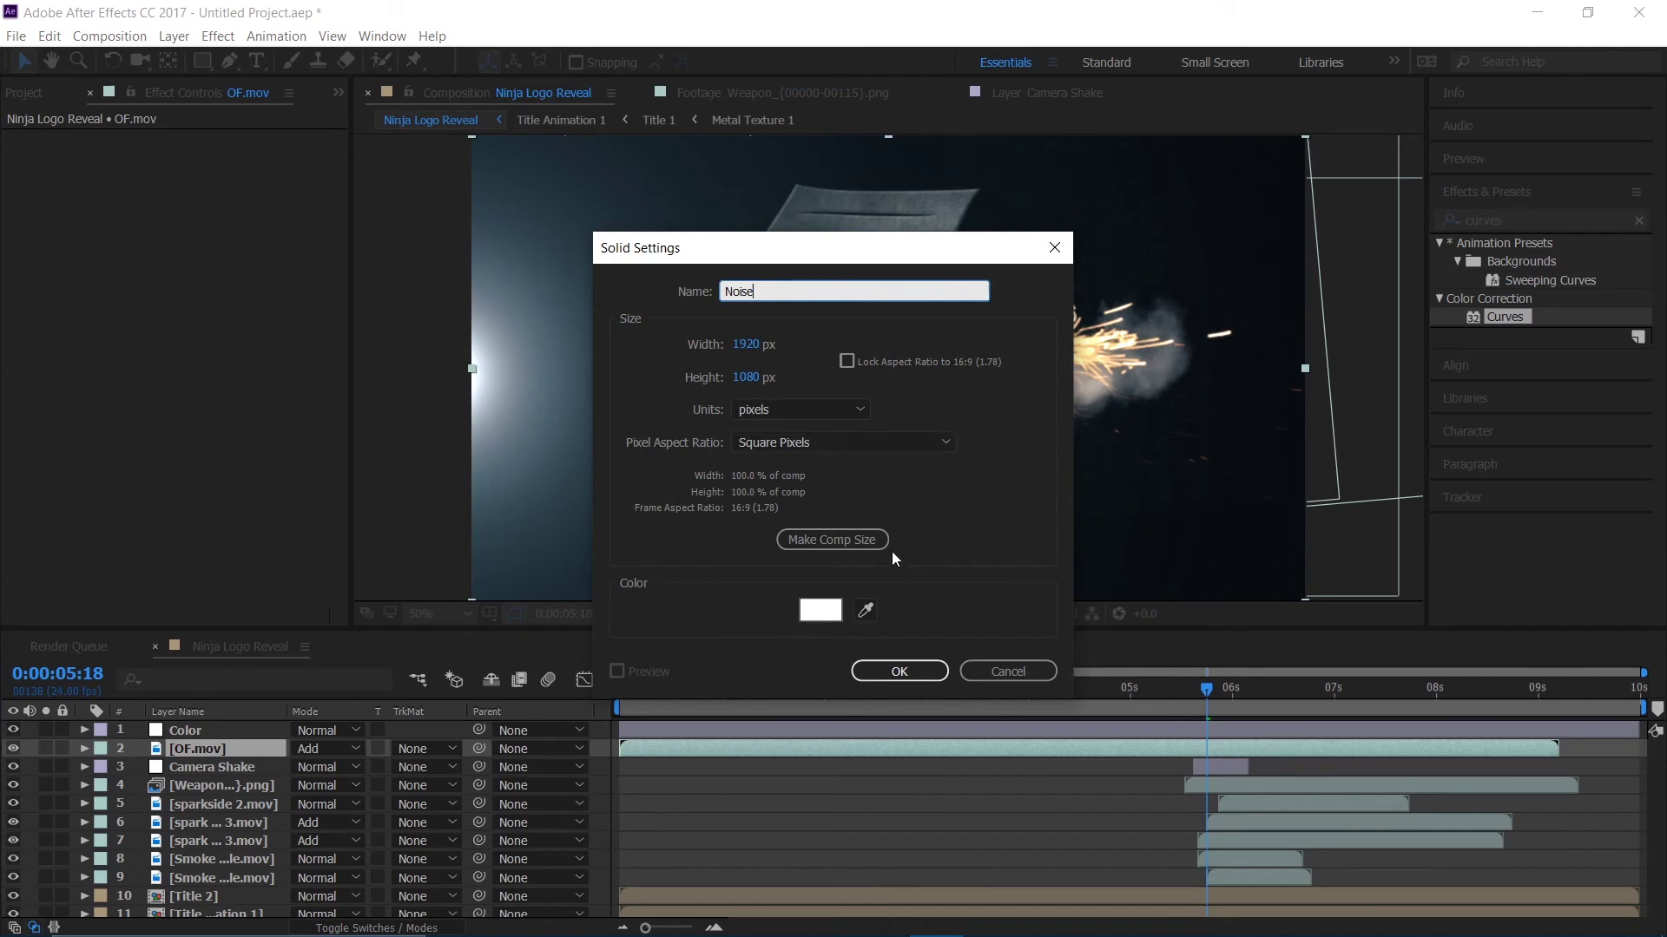
left_click(822, 610)
left_click_drag(1168, 608, 1098, 835)
left_click(1567, 469)
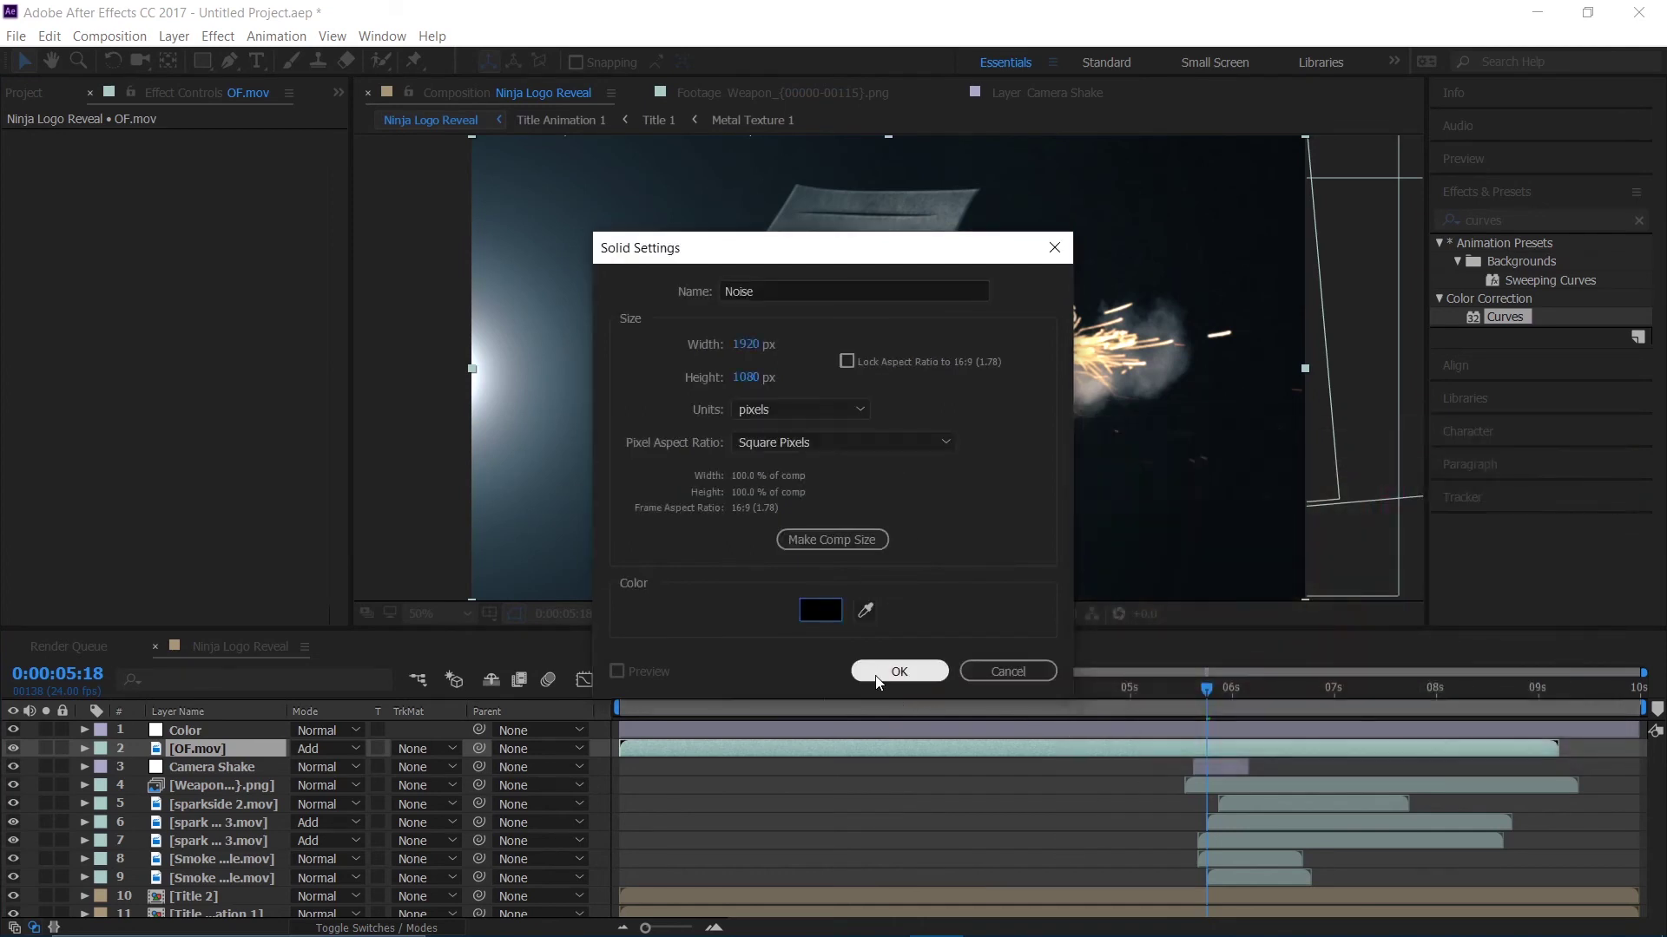
left_click(899, 671)
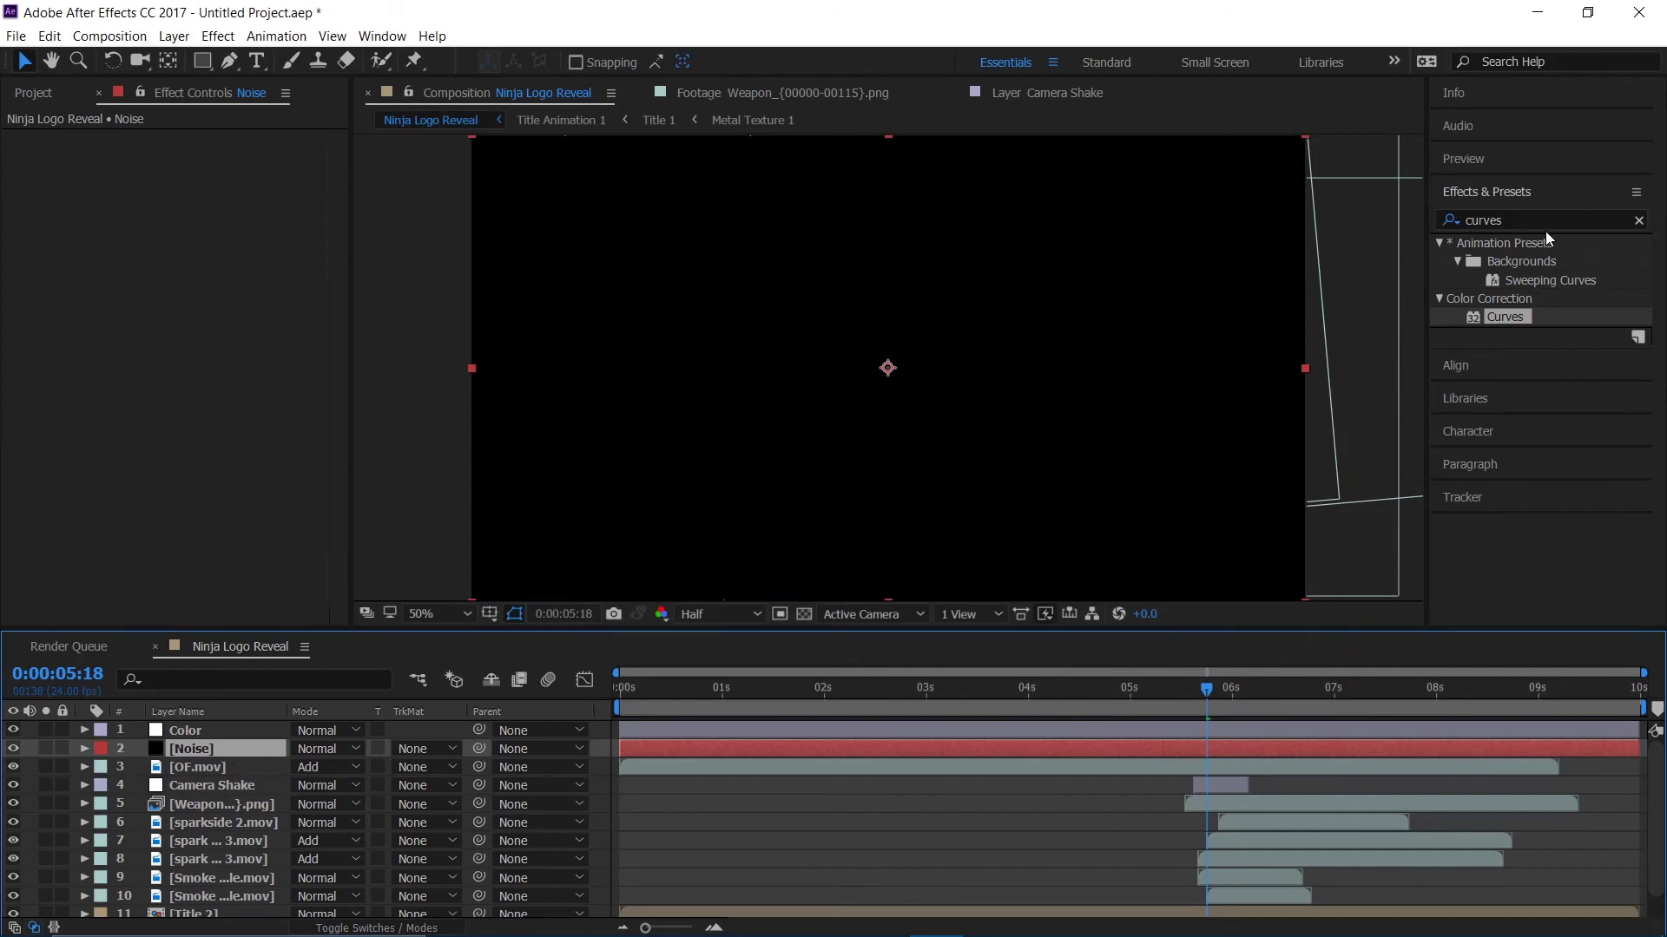
- Find the Noise effect and apply it to the Noise solid
left_click(1545, 222)
type("Noi")
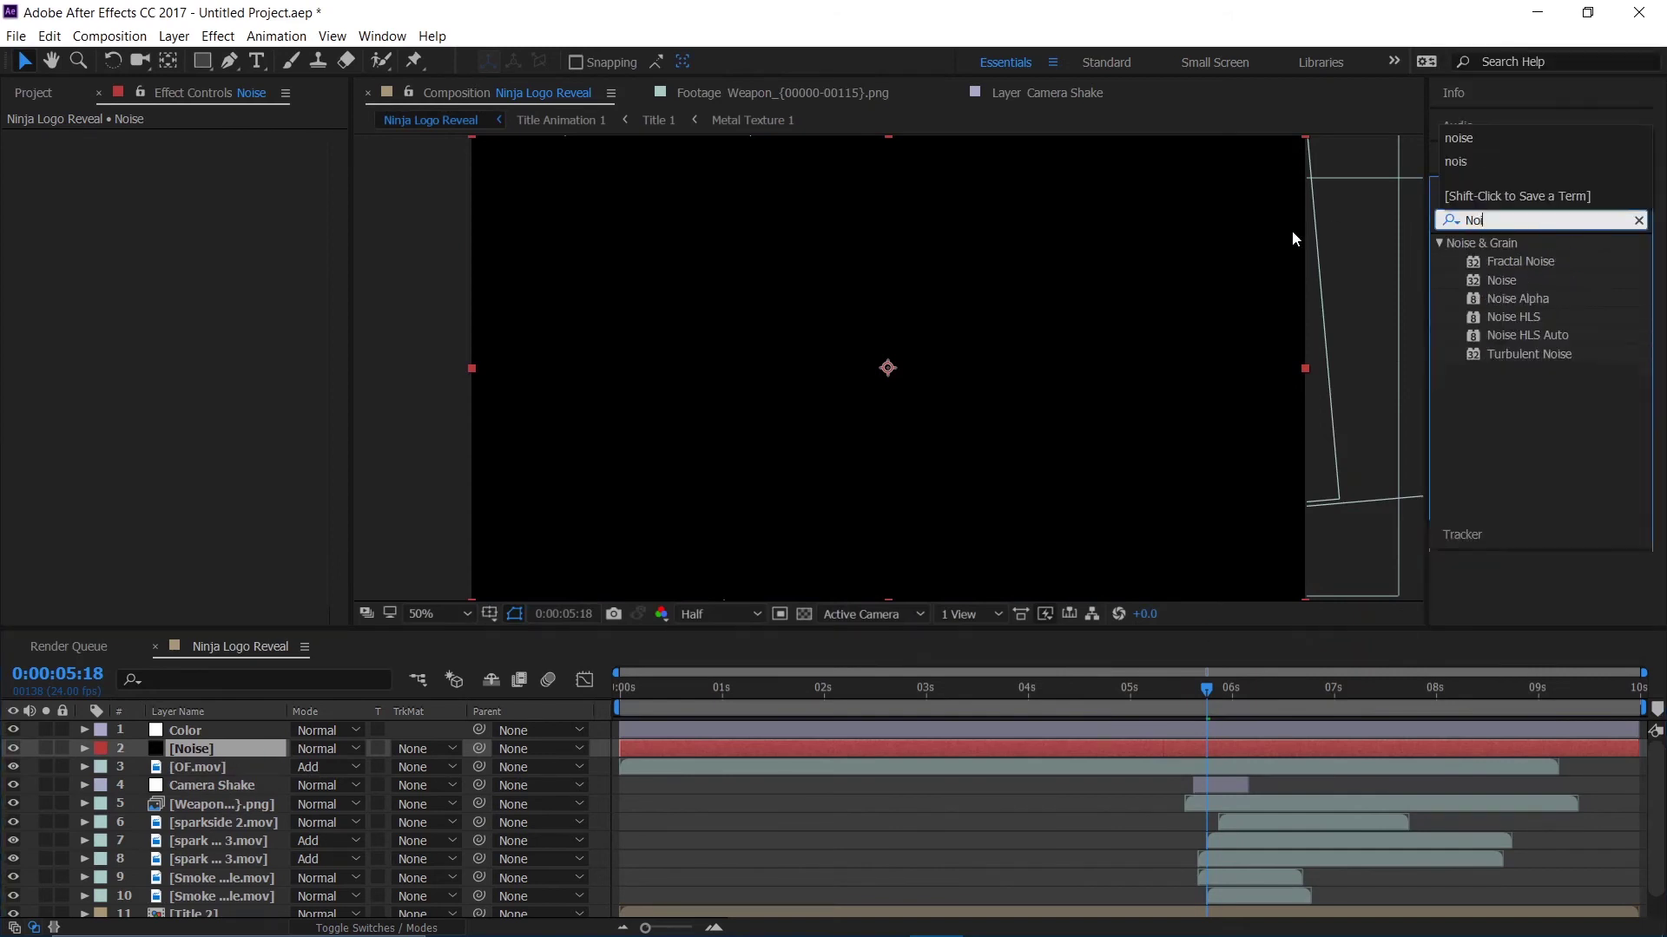
type("se")
left_click(1486, 280)
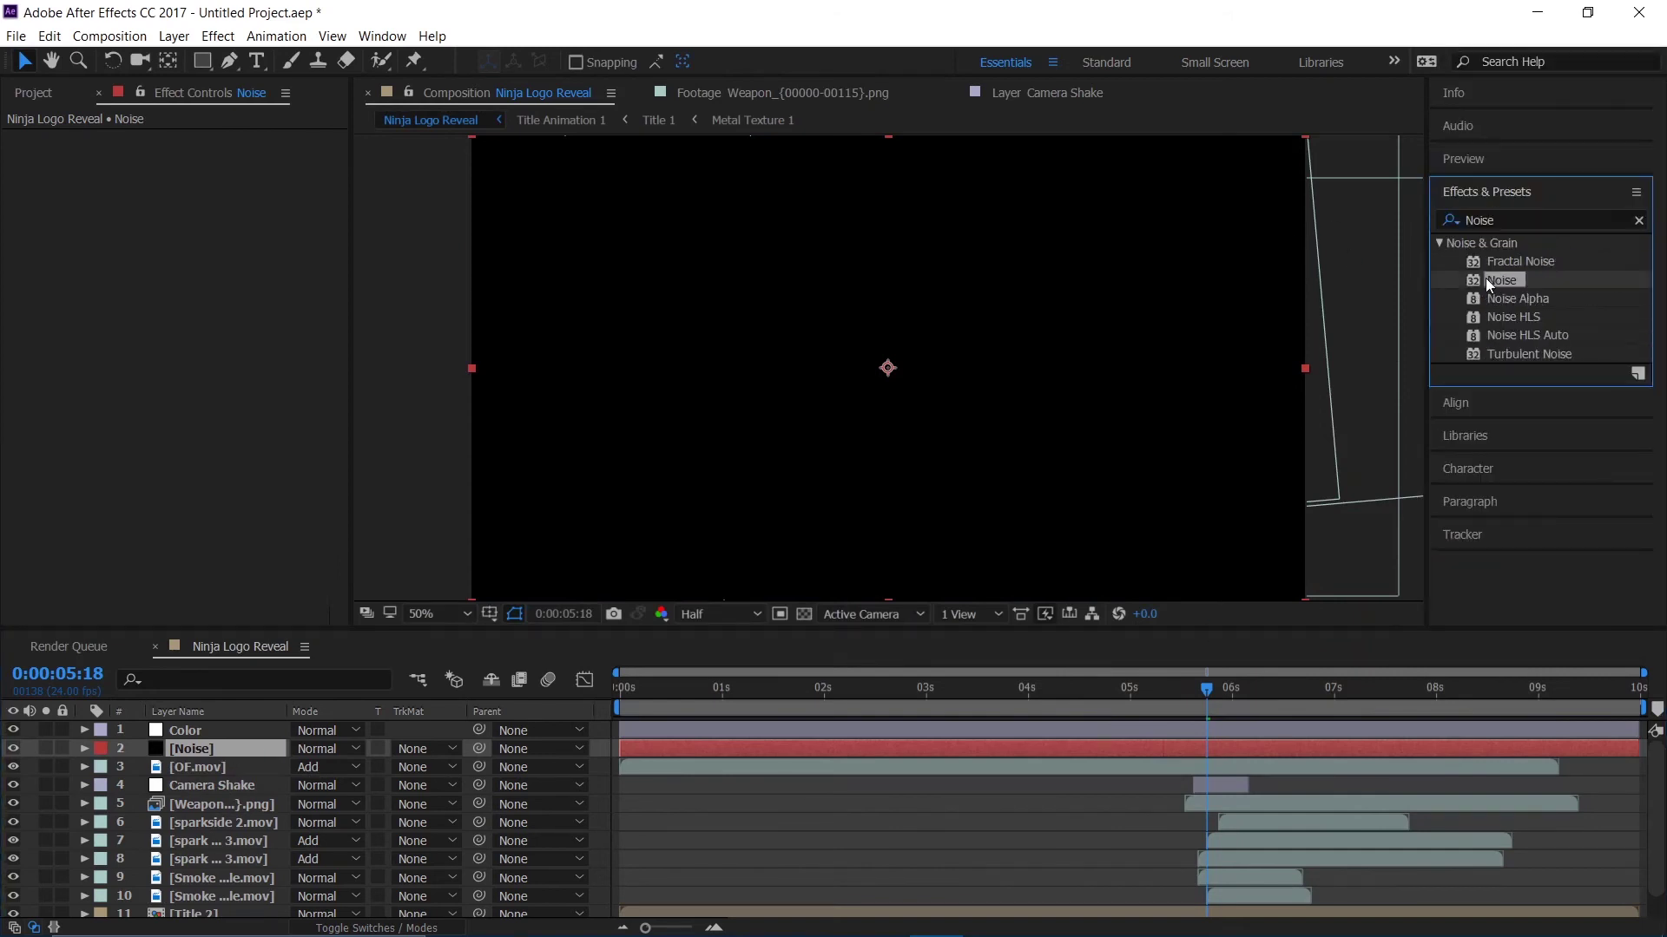
left_click_drag(1486, 279, 103, 750)
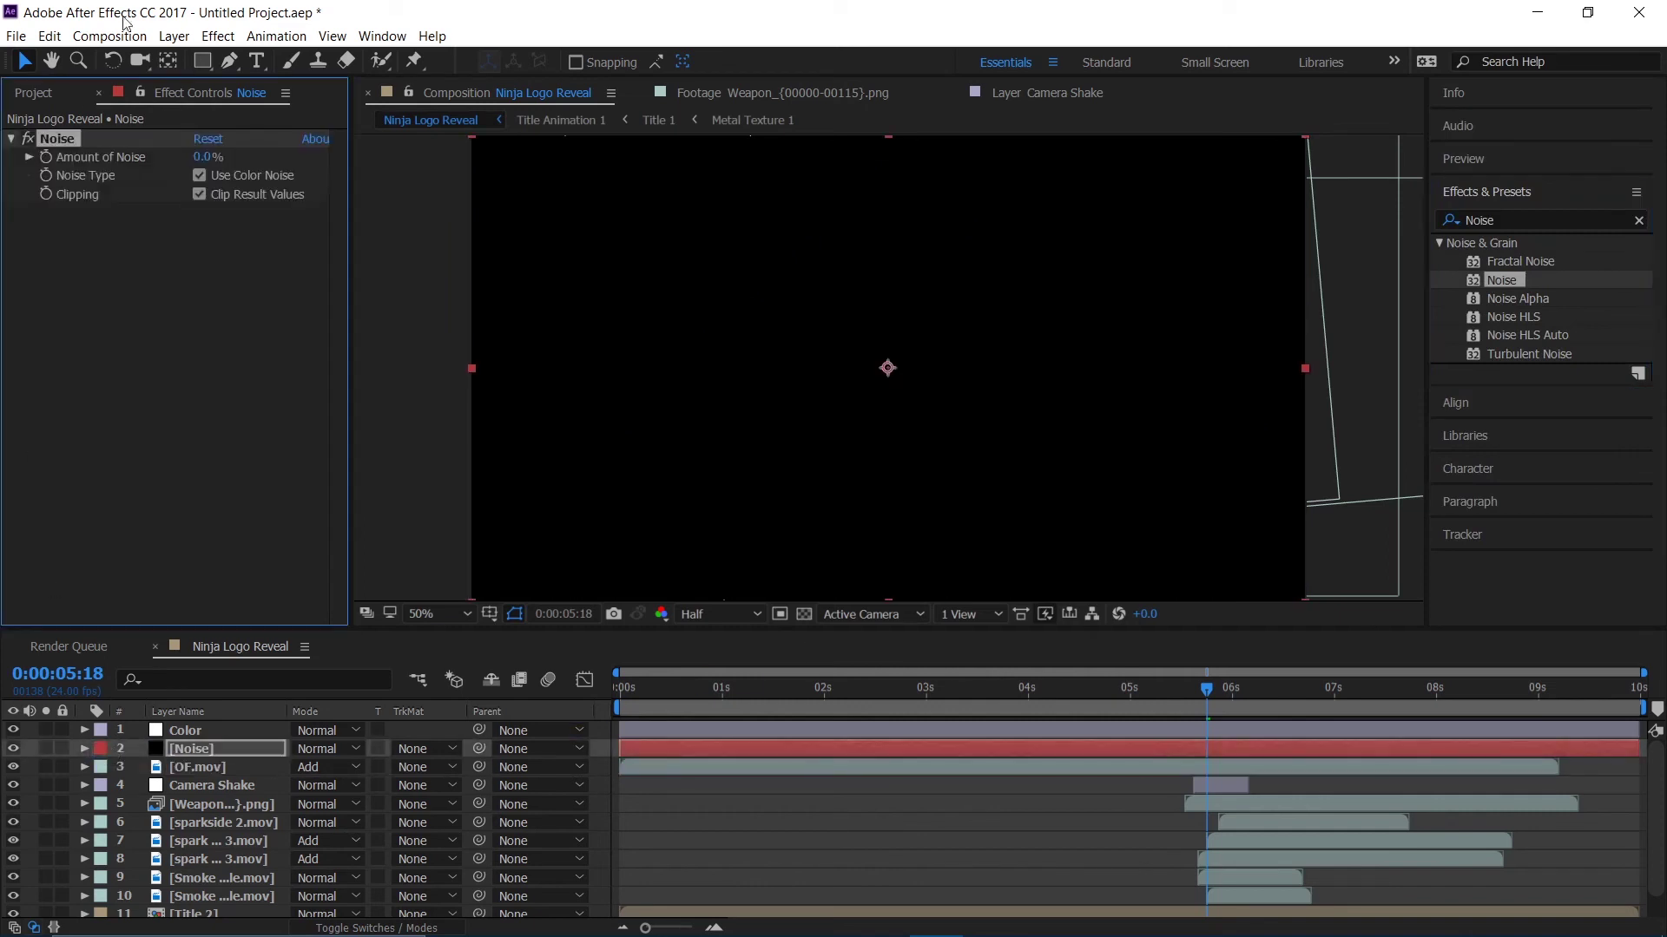
- Set the Noise effect's Amount of Noise to 10% and turn off Use Color Noise
left_click(209, 156)
type("7")
key("Return")
scroll(650, 338, "up", 3)
scroll(650, 348, "down", 3)
left_click(198, 158)
type("10")
key("Return")
scroll(620, 373, "up", 1)
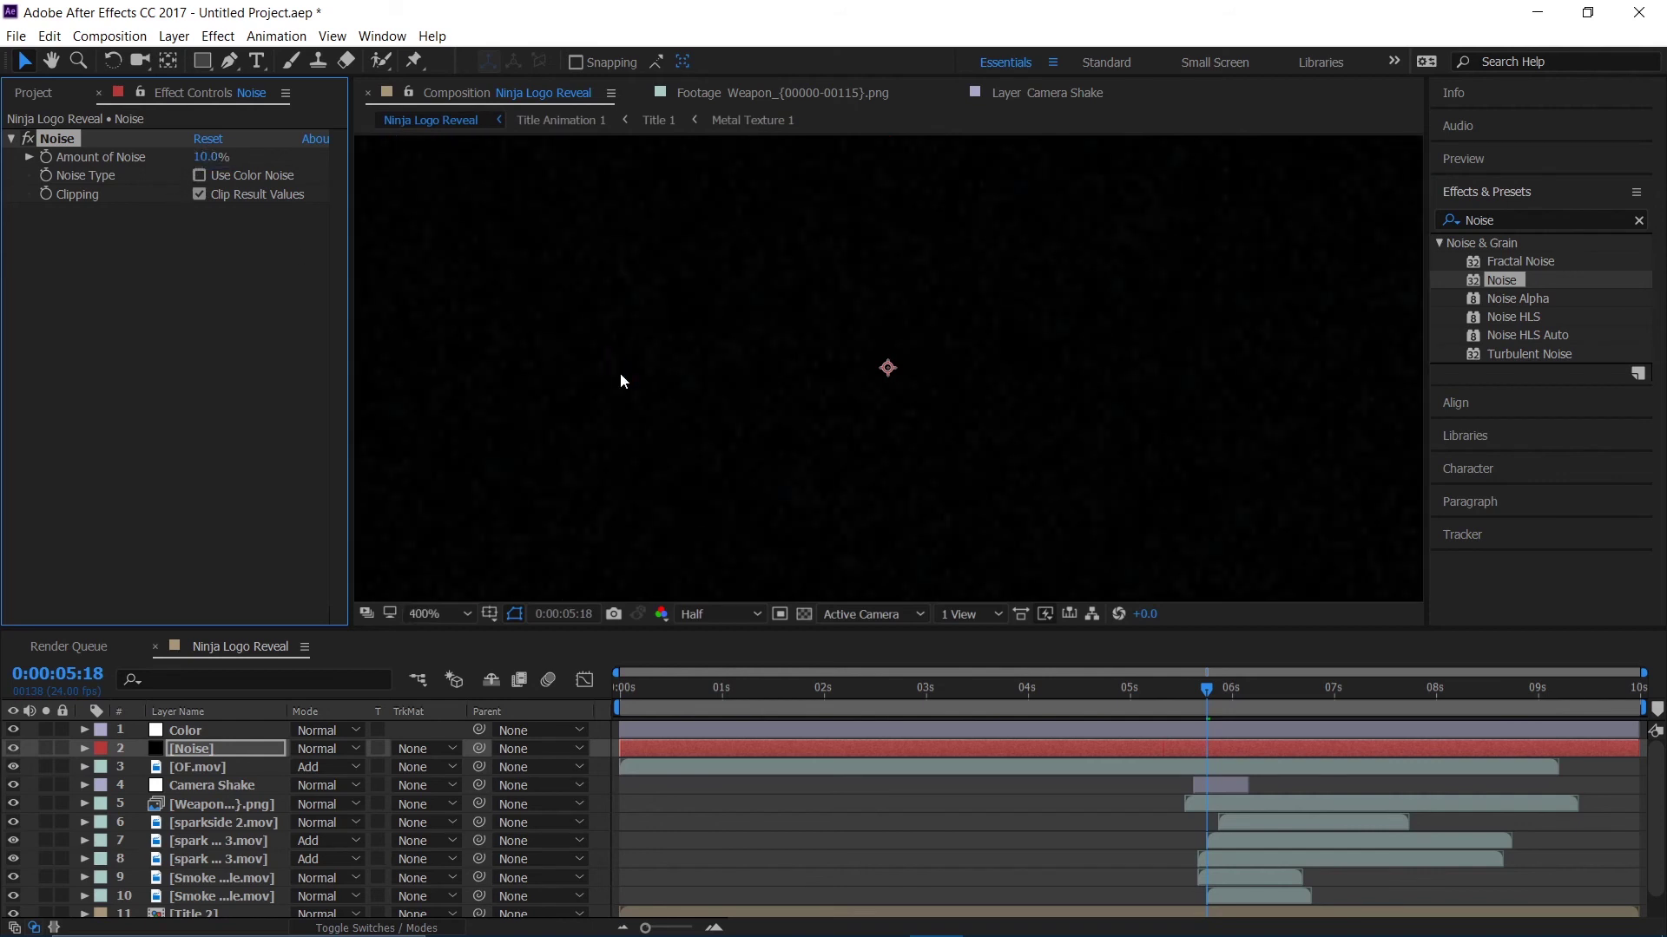
- Set the Noise layer's blending mode to Add and toggle its visibility to compare the image with and without grain
left_click(342, 748)
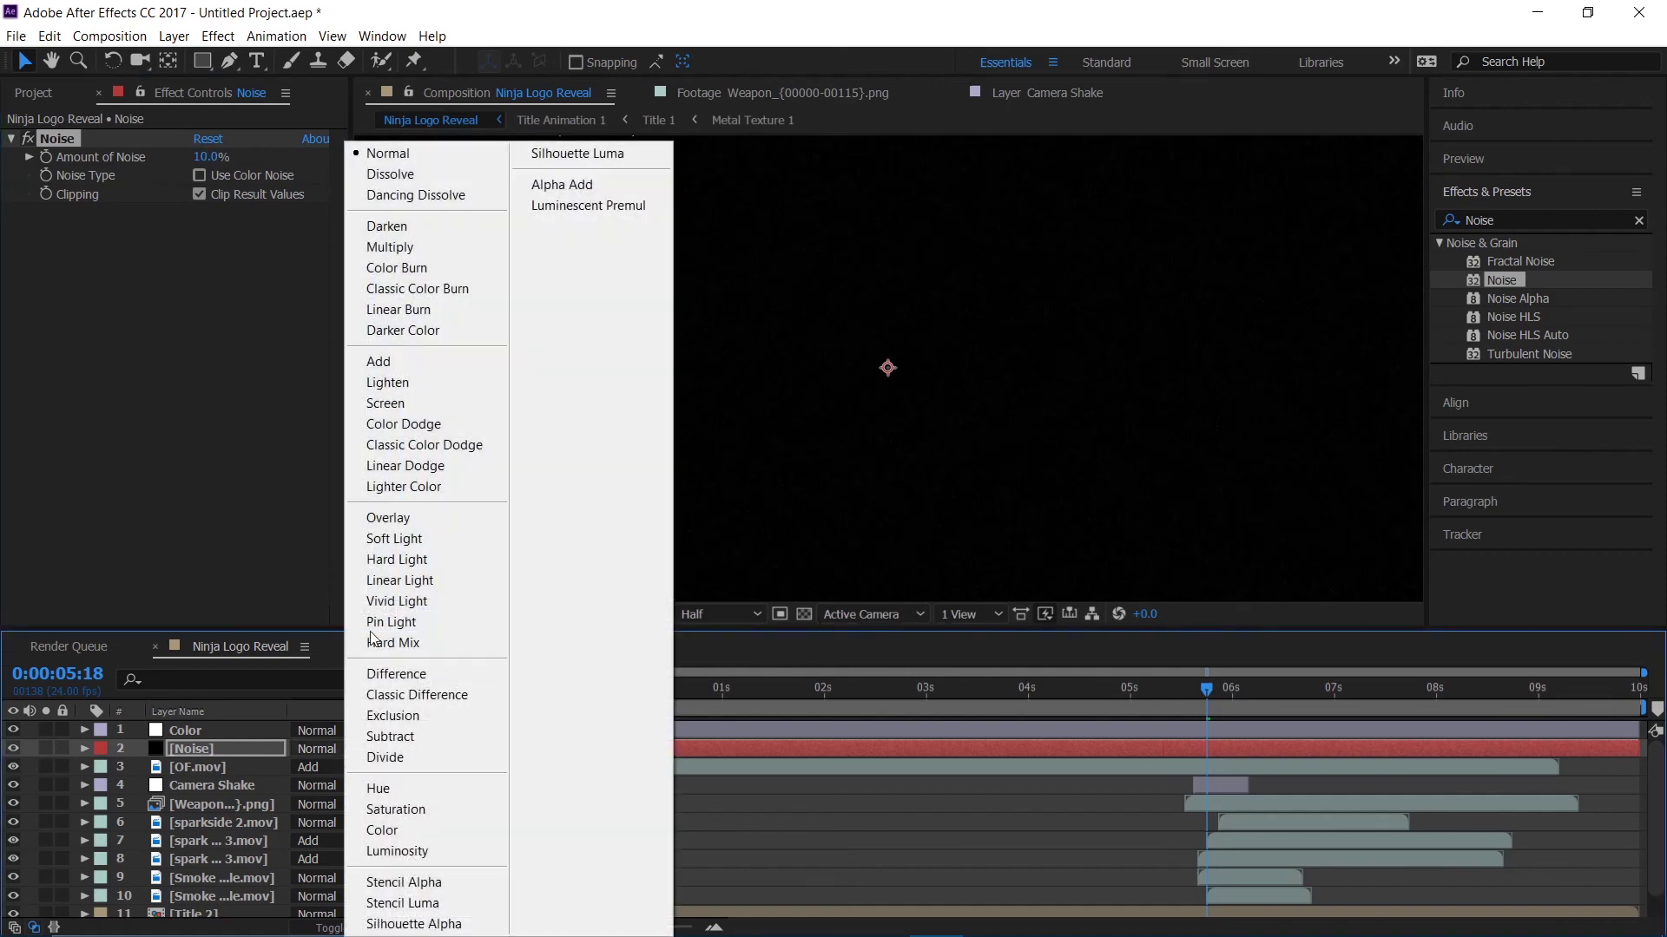
left_click(388, 365)
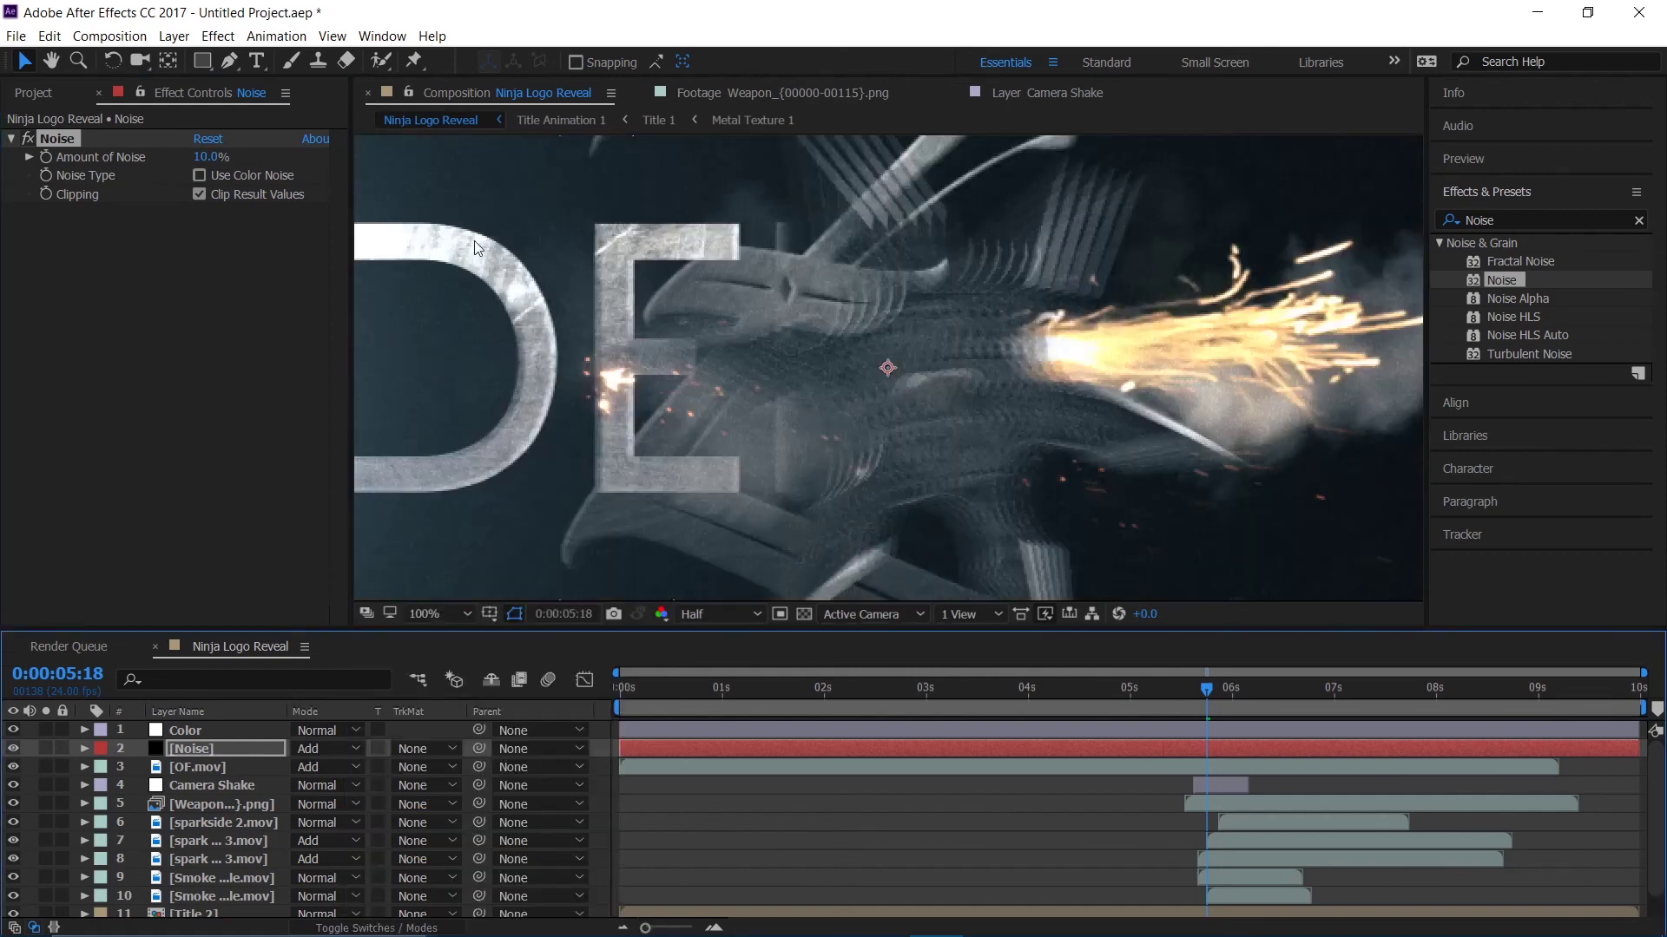
left_click(16, 745)
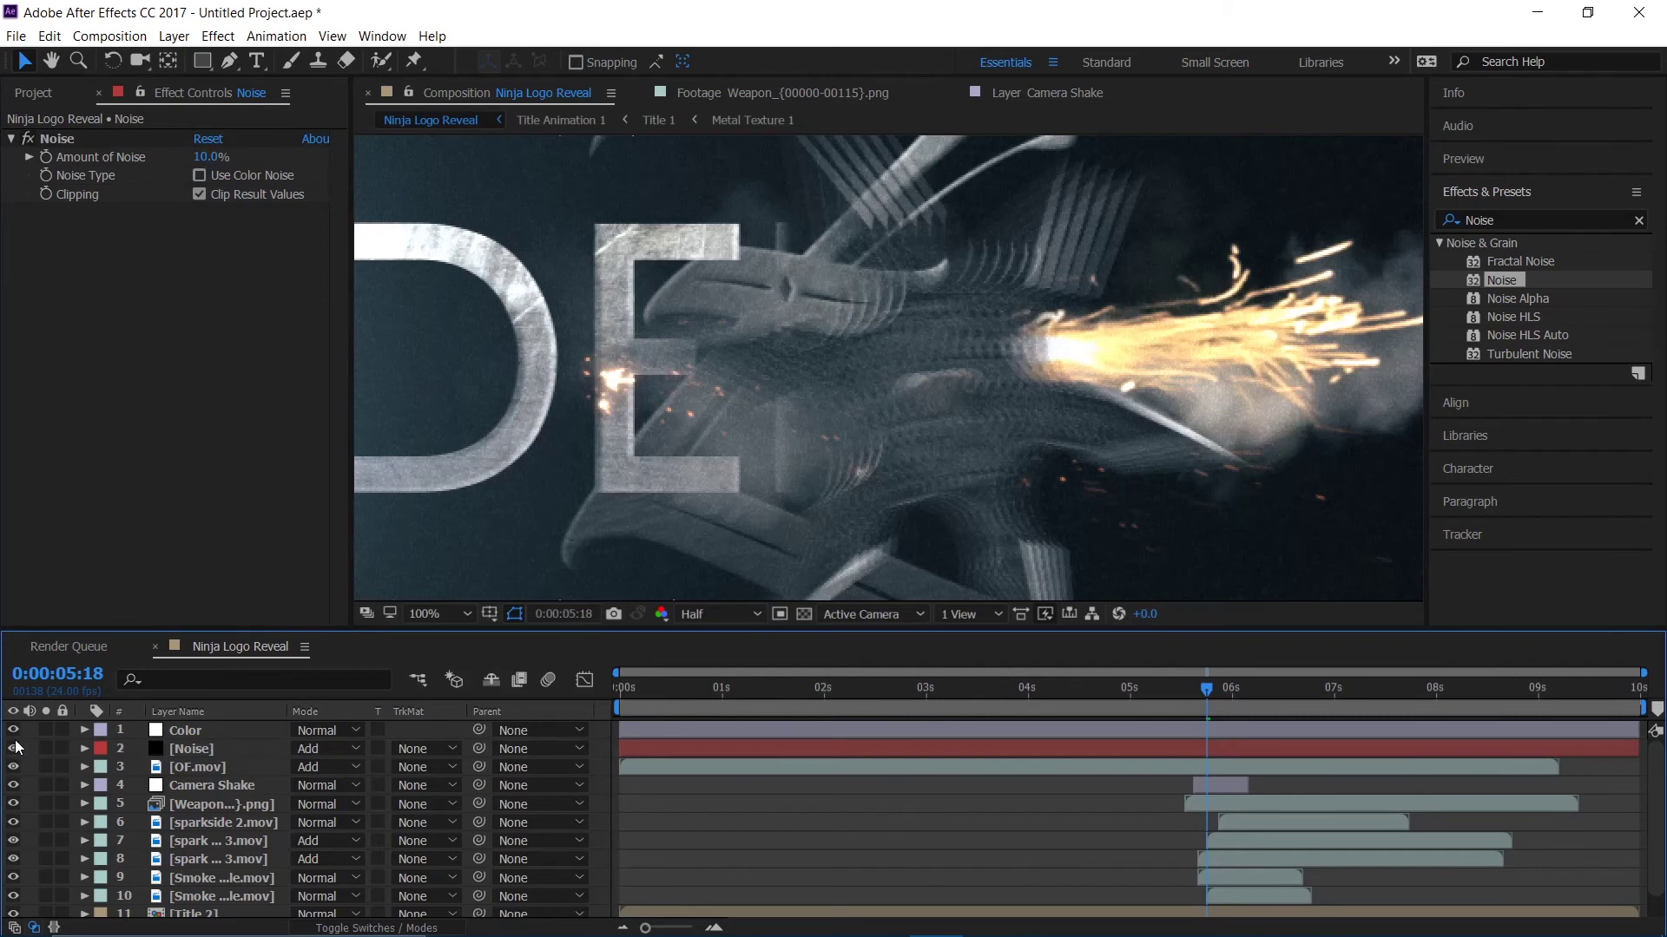
left_click(14, 750)
left_click(14, 750)
scroll(866, 210, "down", 2)
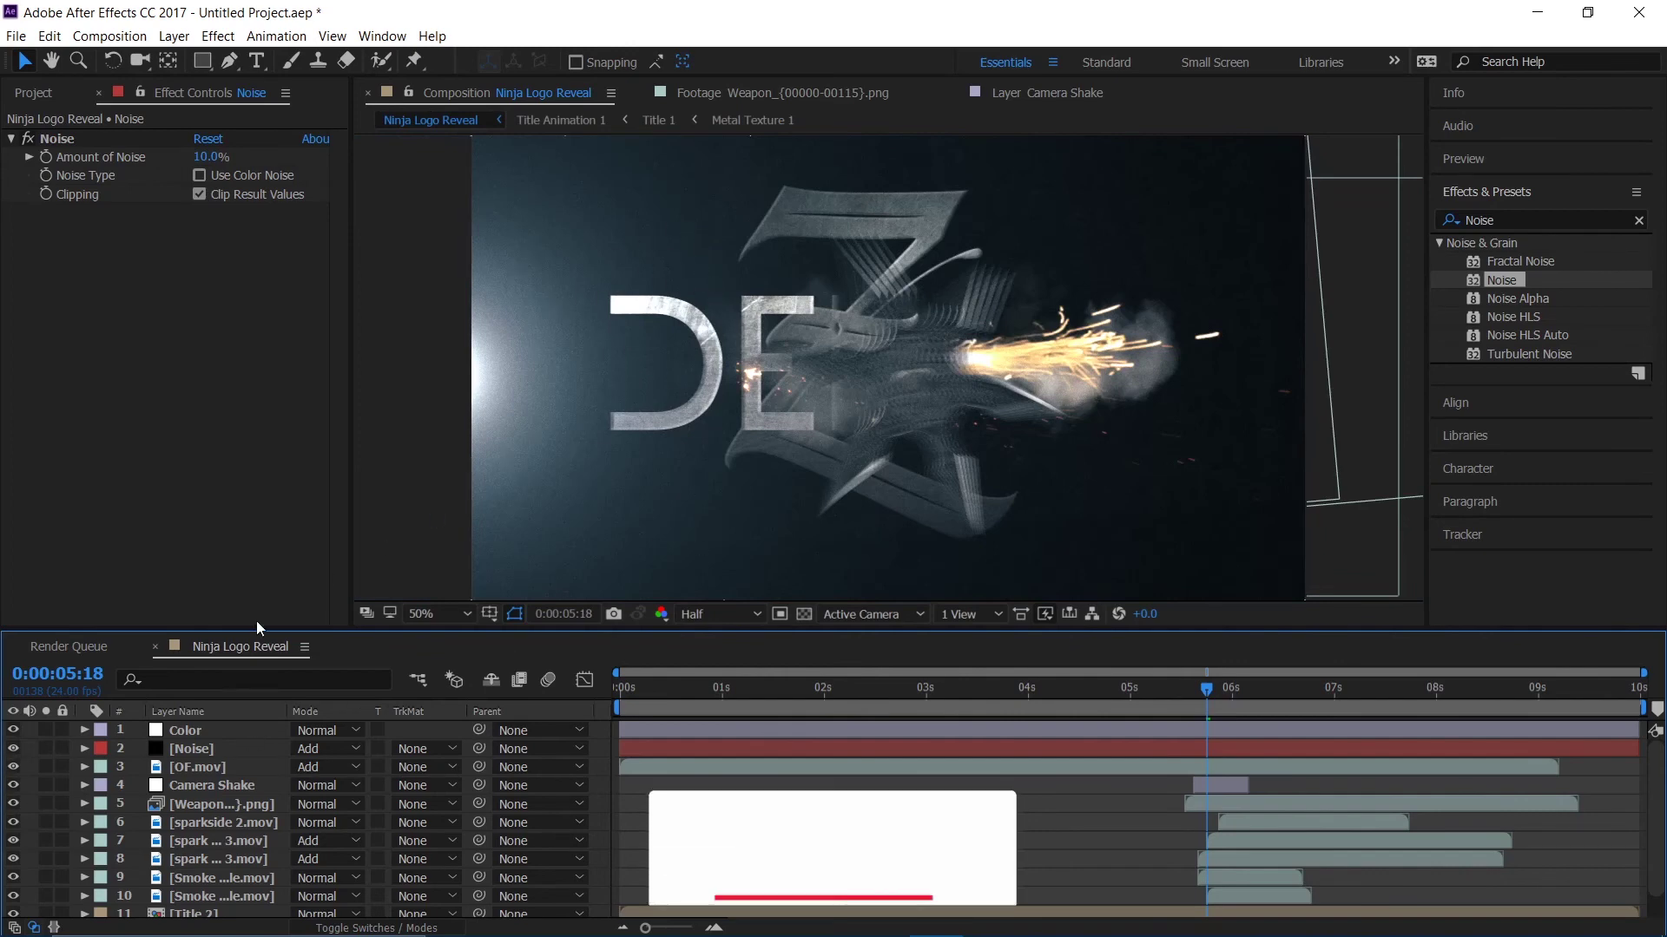
left_click(13, 748)
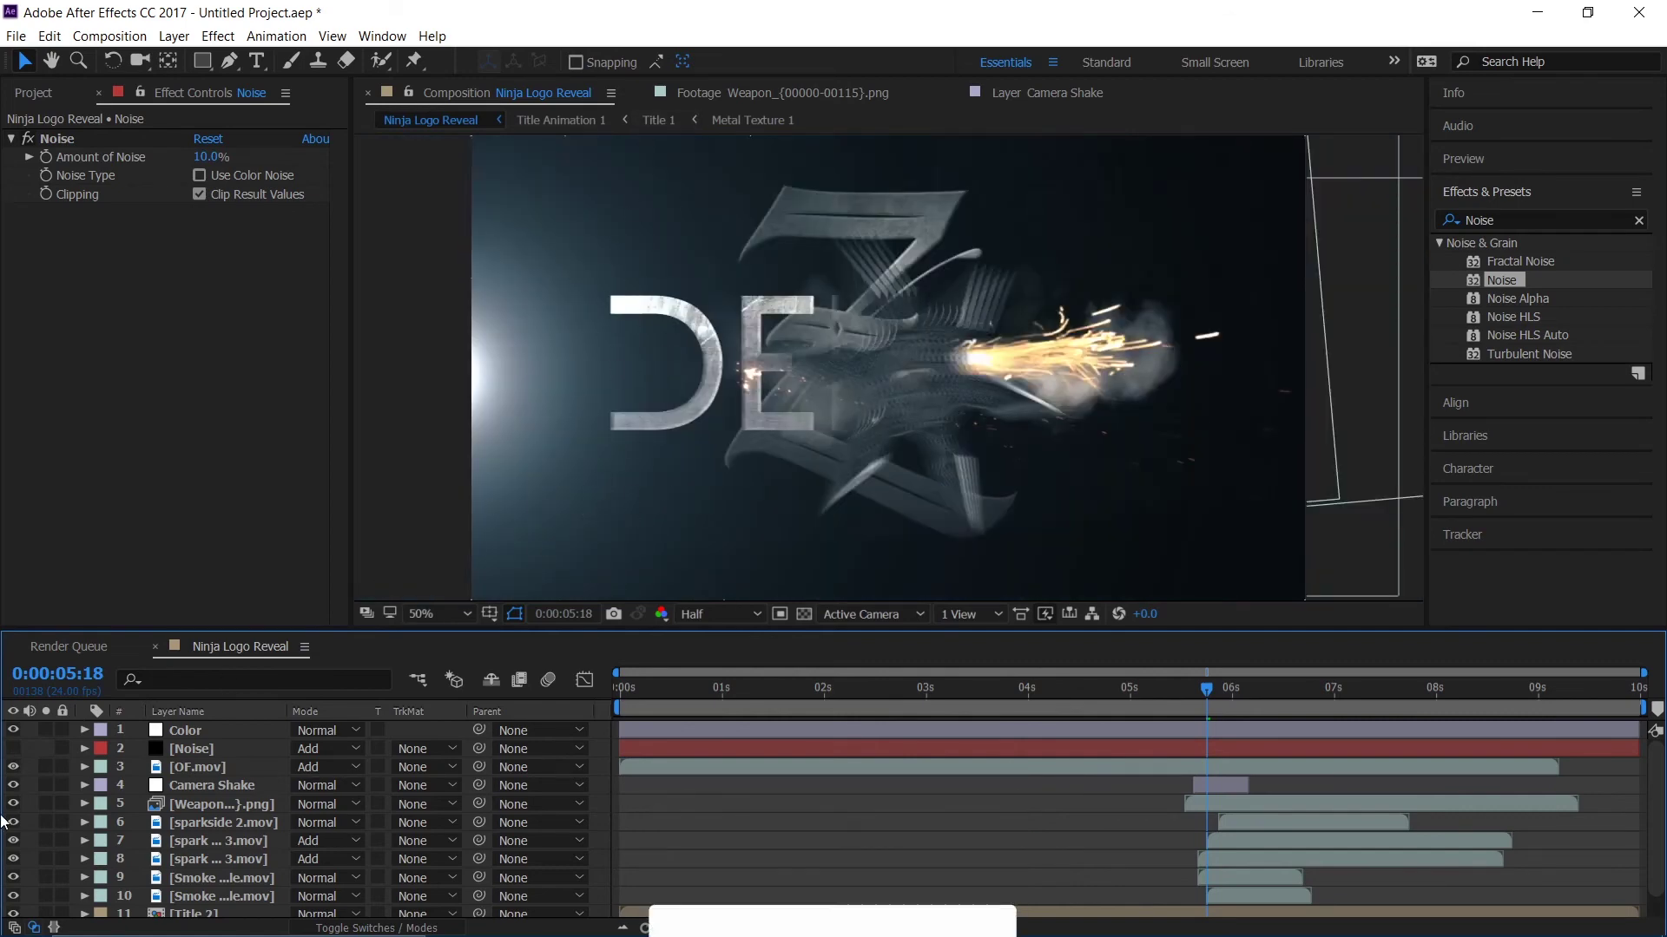
left_click(13, 748)
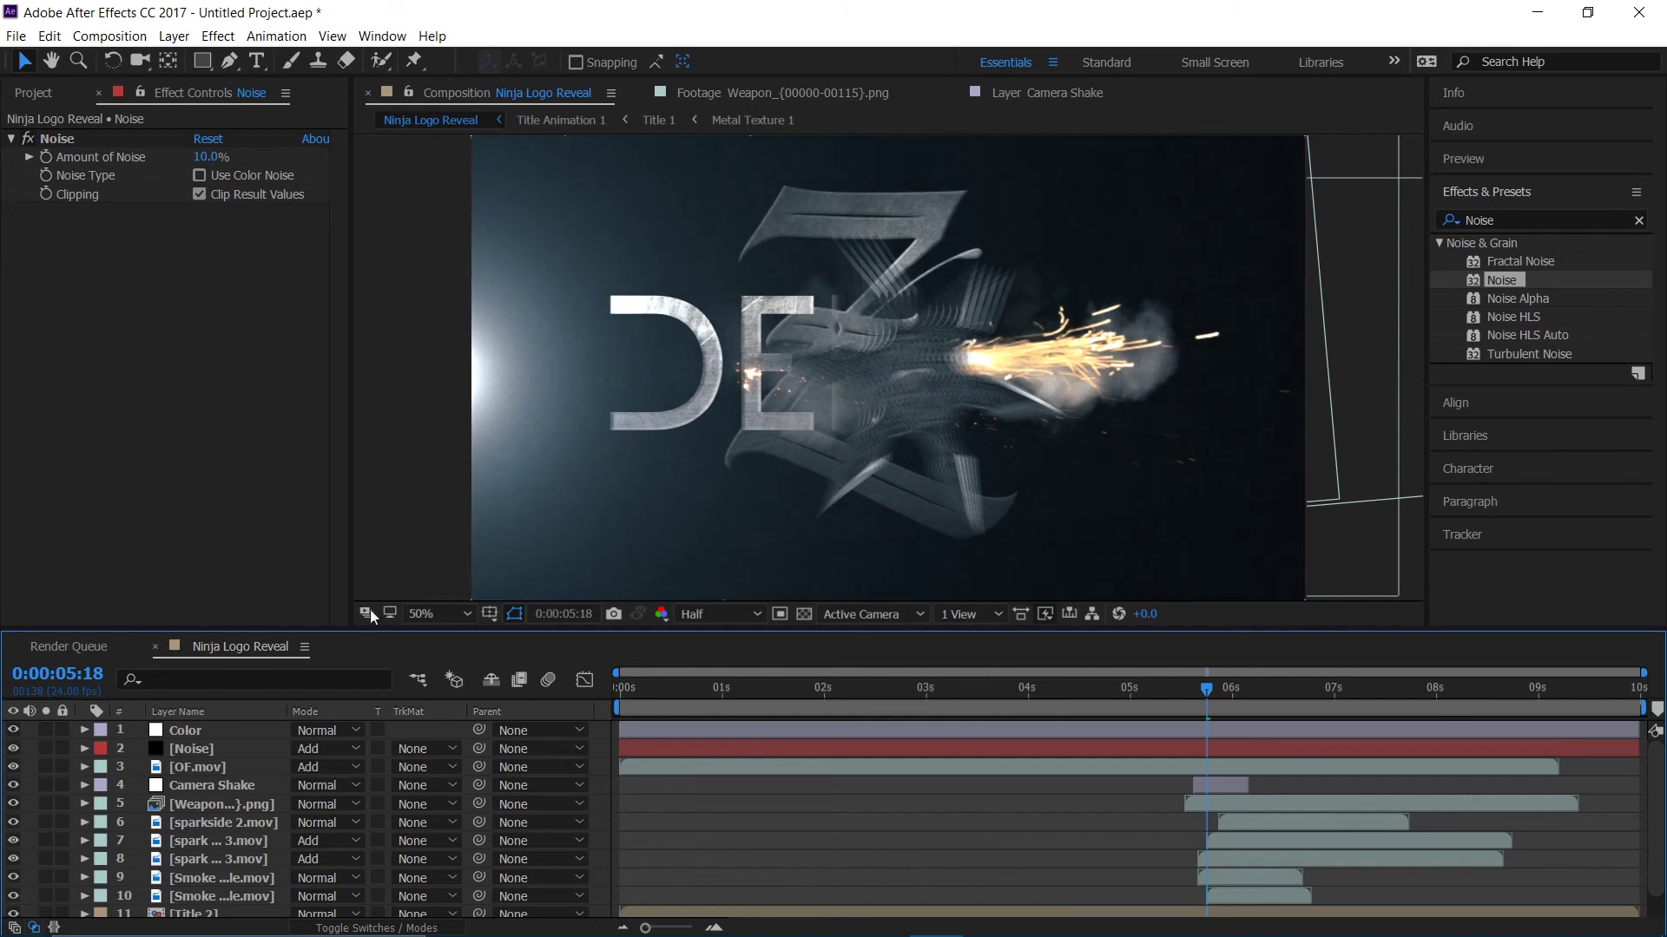
- Set the Amount of Noise to 12% while previewing at Full resolution, and return the preview to Half
left_click(757, 614)
left_click(761, 665)
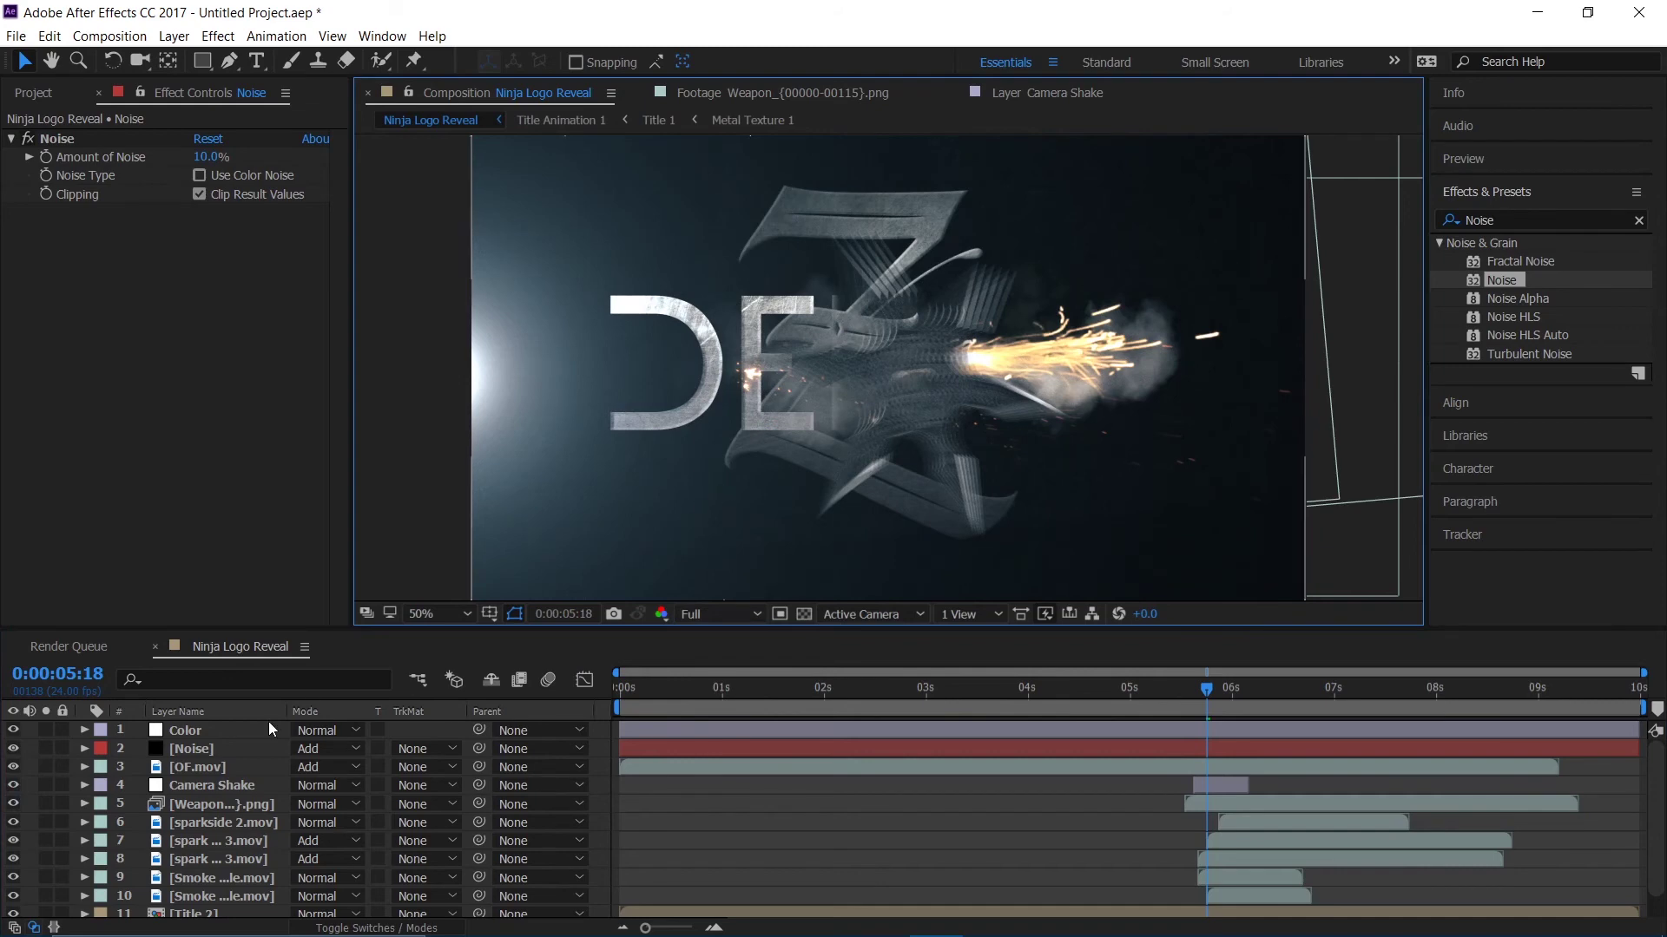
left_click(209, 157)
type("12")
key("Return")
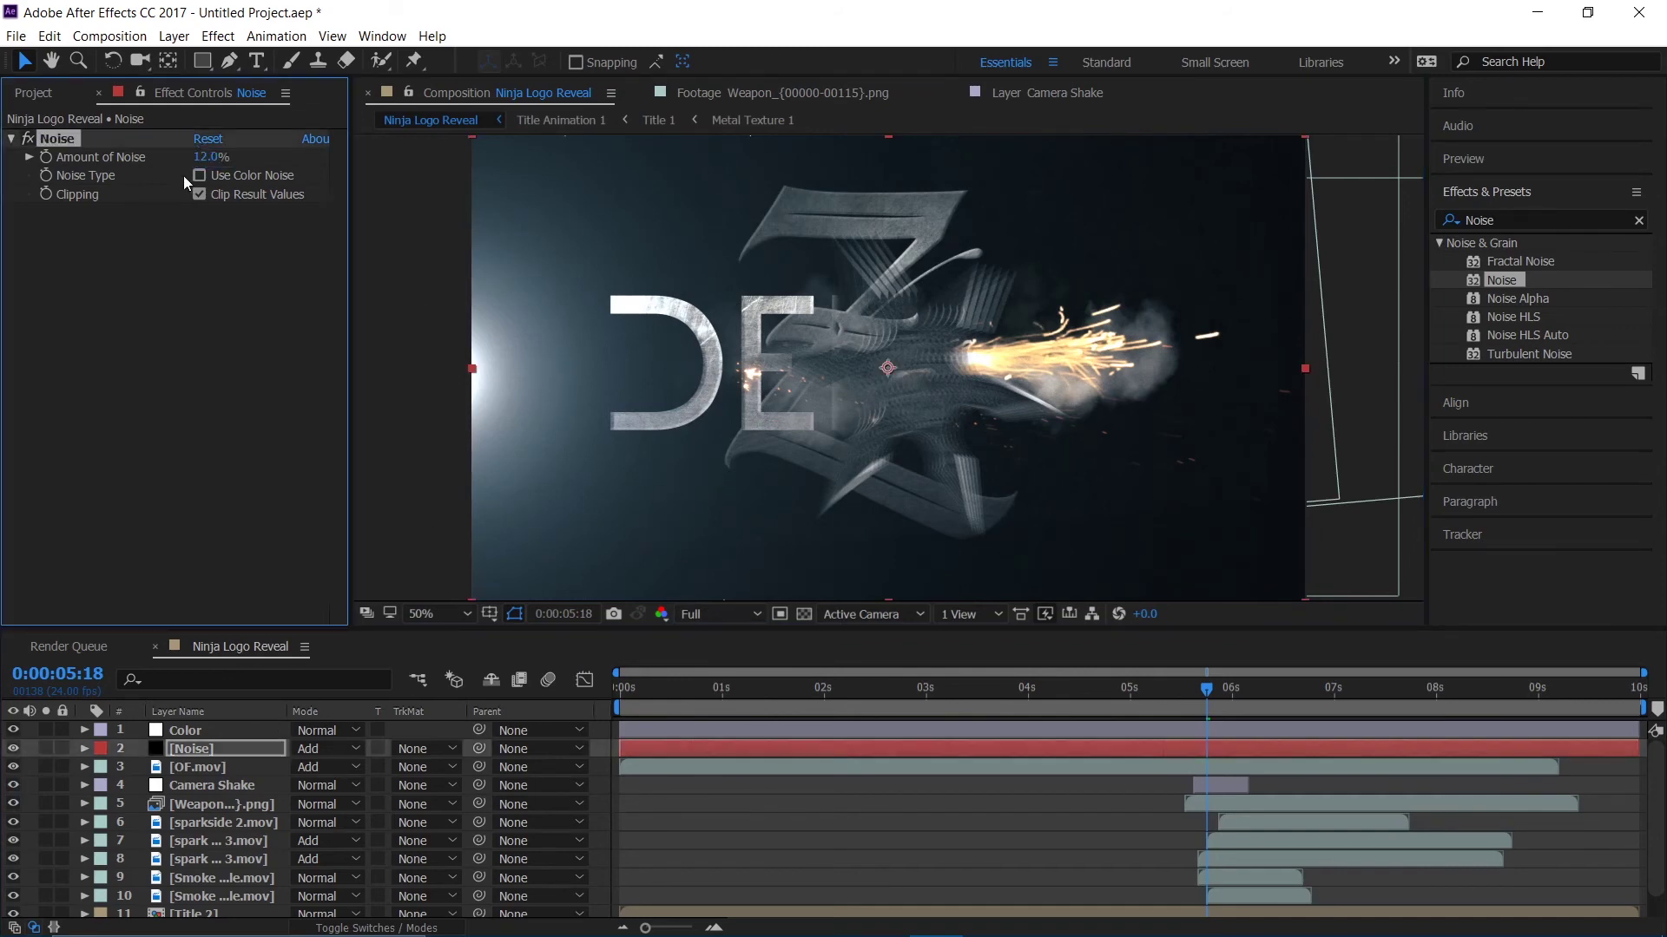
scroll(834, 327, "down", 1)
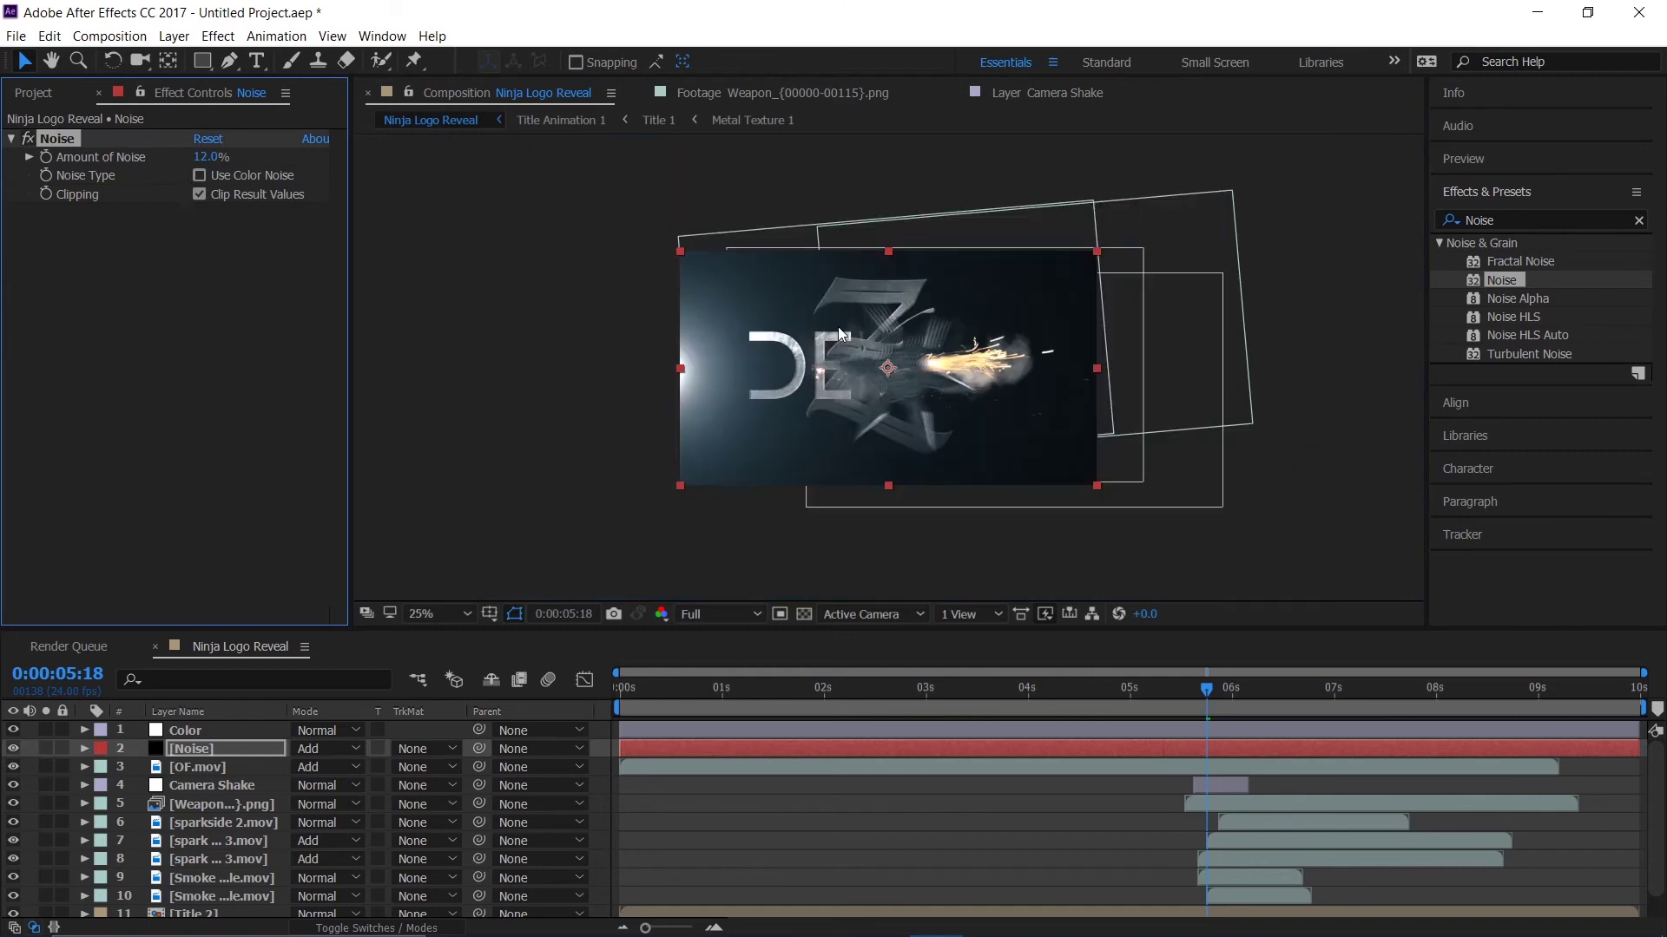
scroll(834, 327, "up", 1)
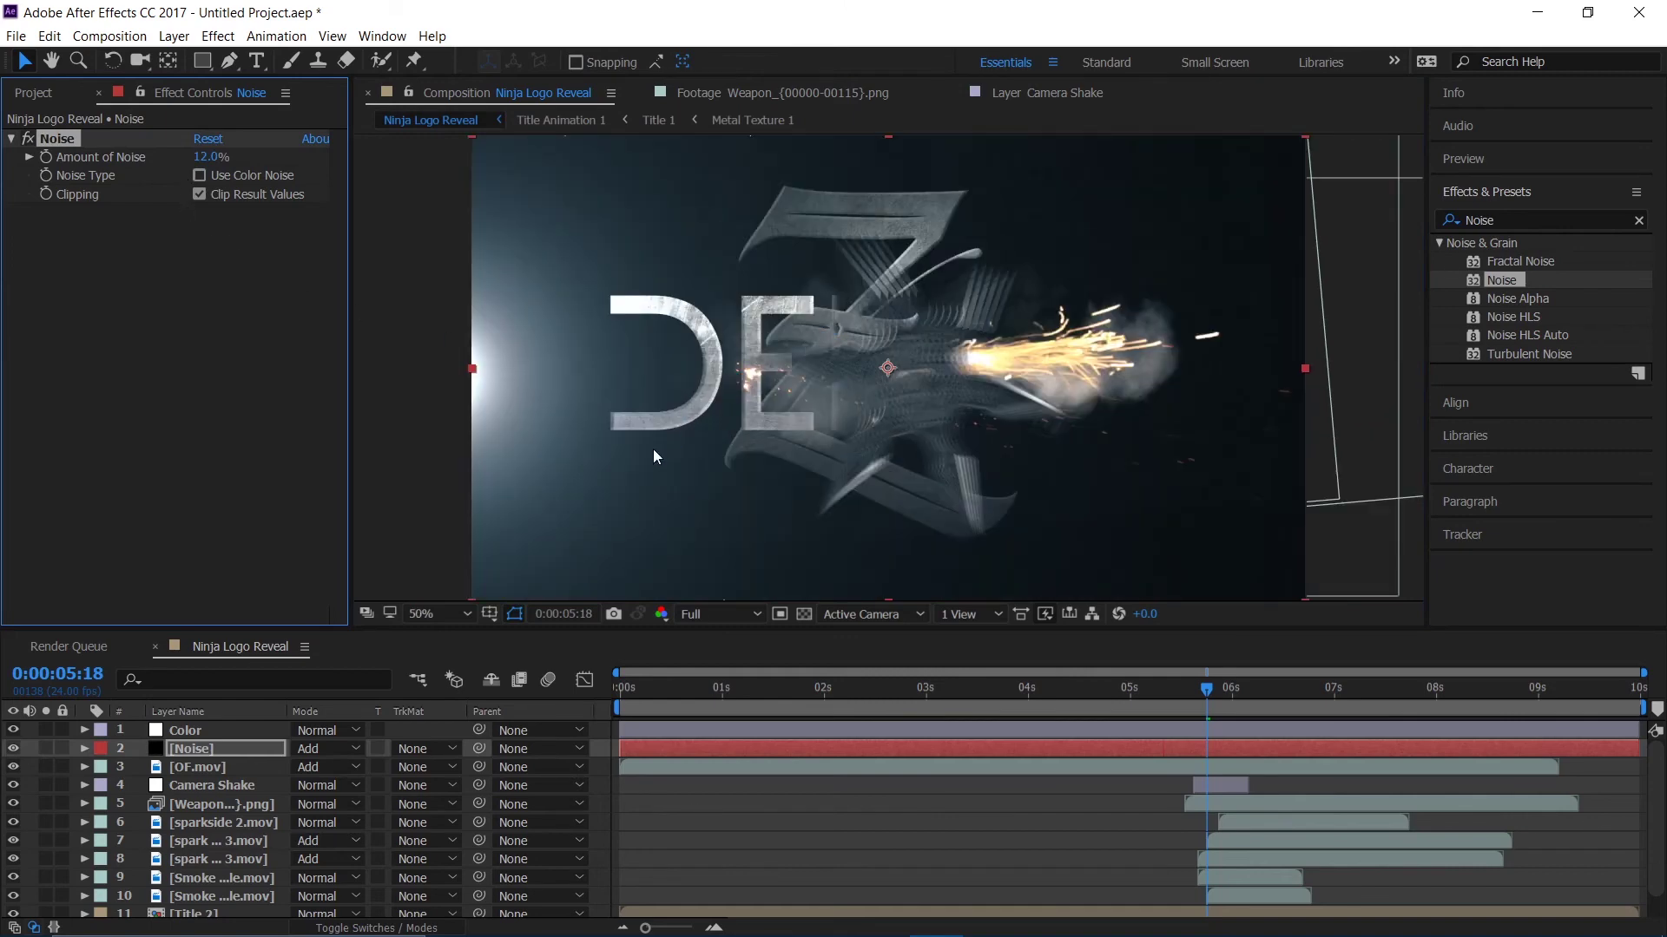
left_click(700, 616)
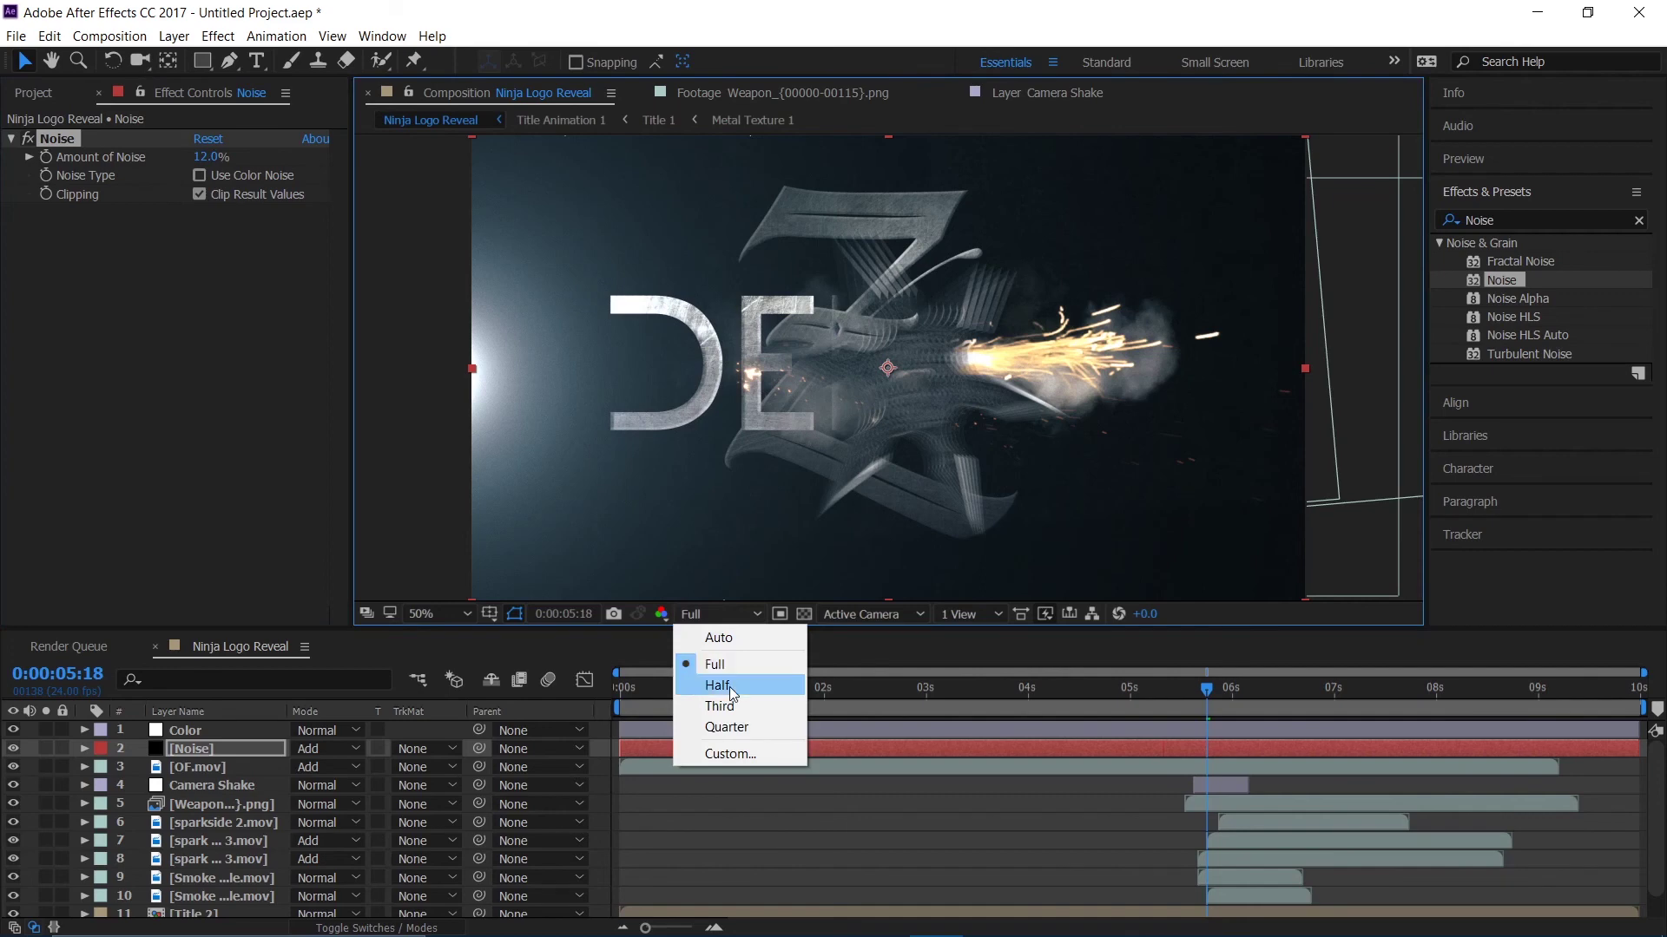
left_click(719, 686)
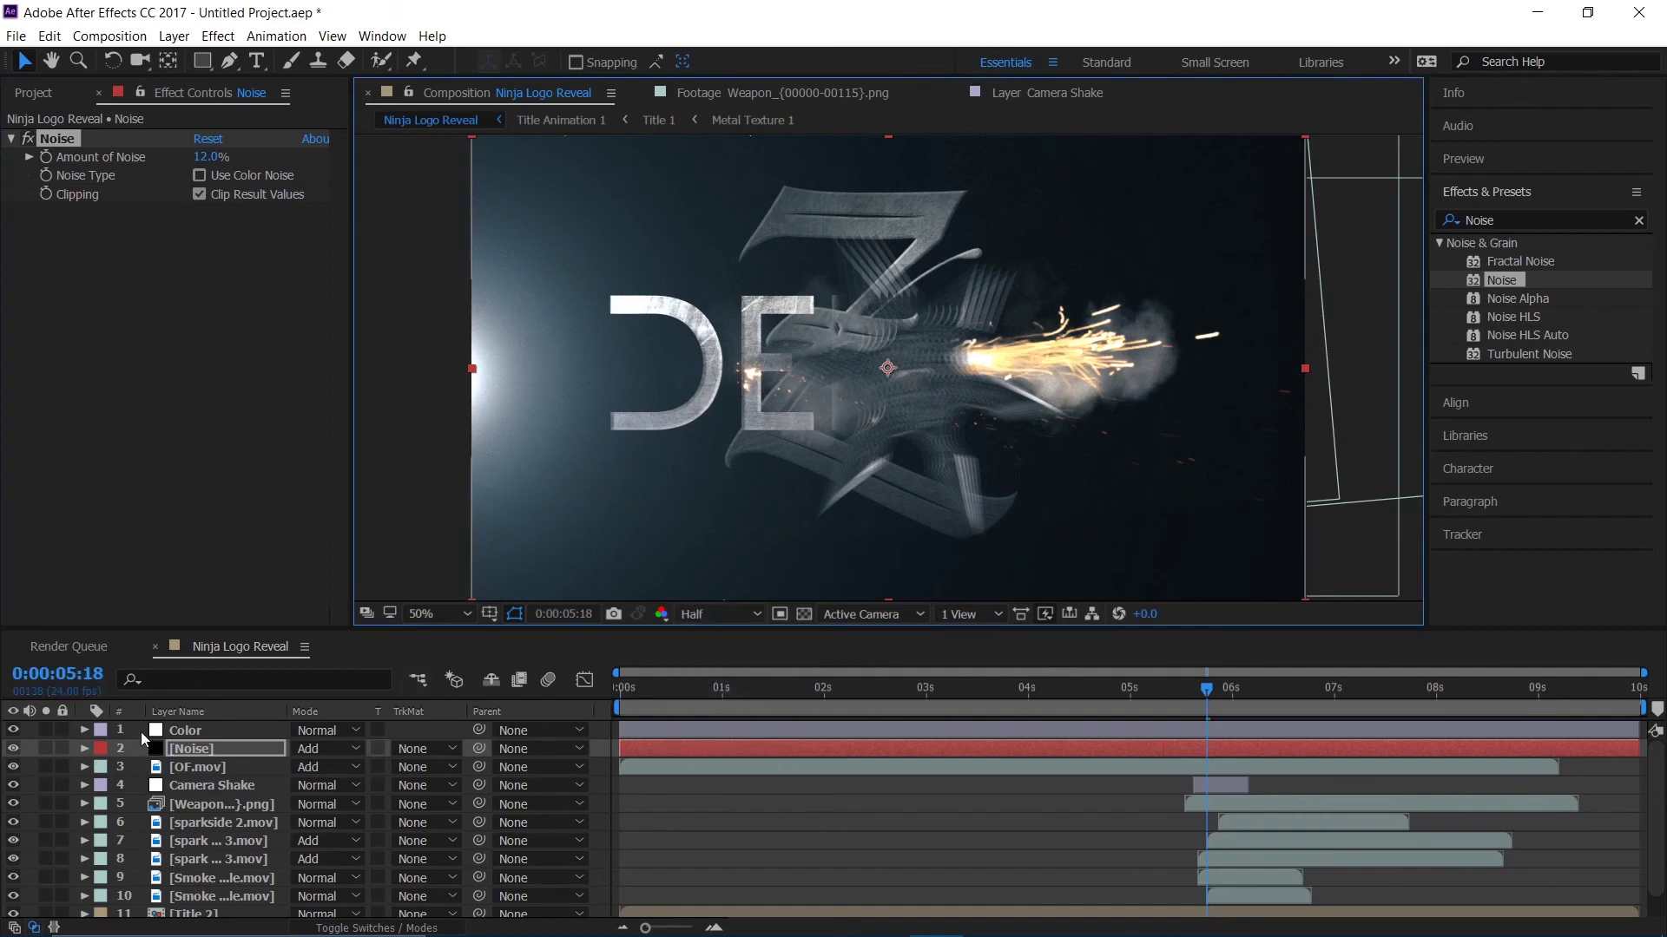
- Create a black composition-sized solid named FHD above the Color layer
key("ctrl+Up")
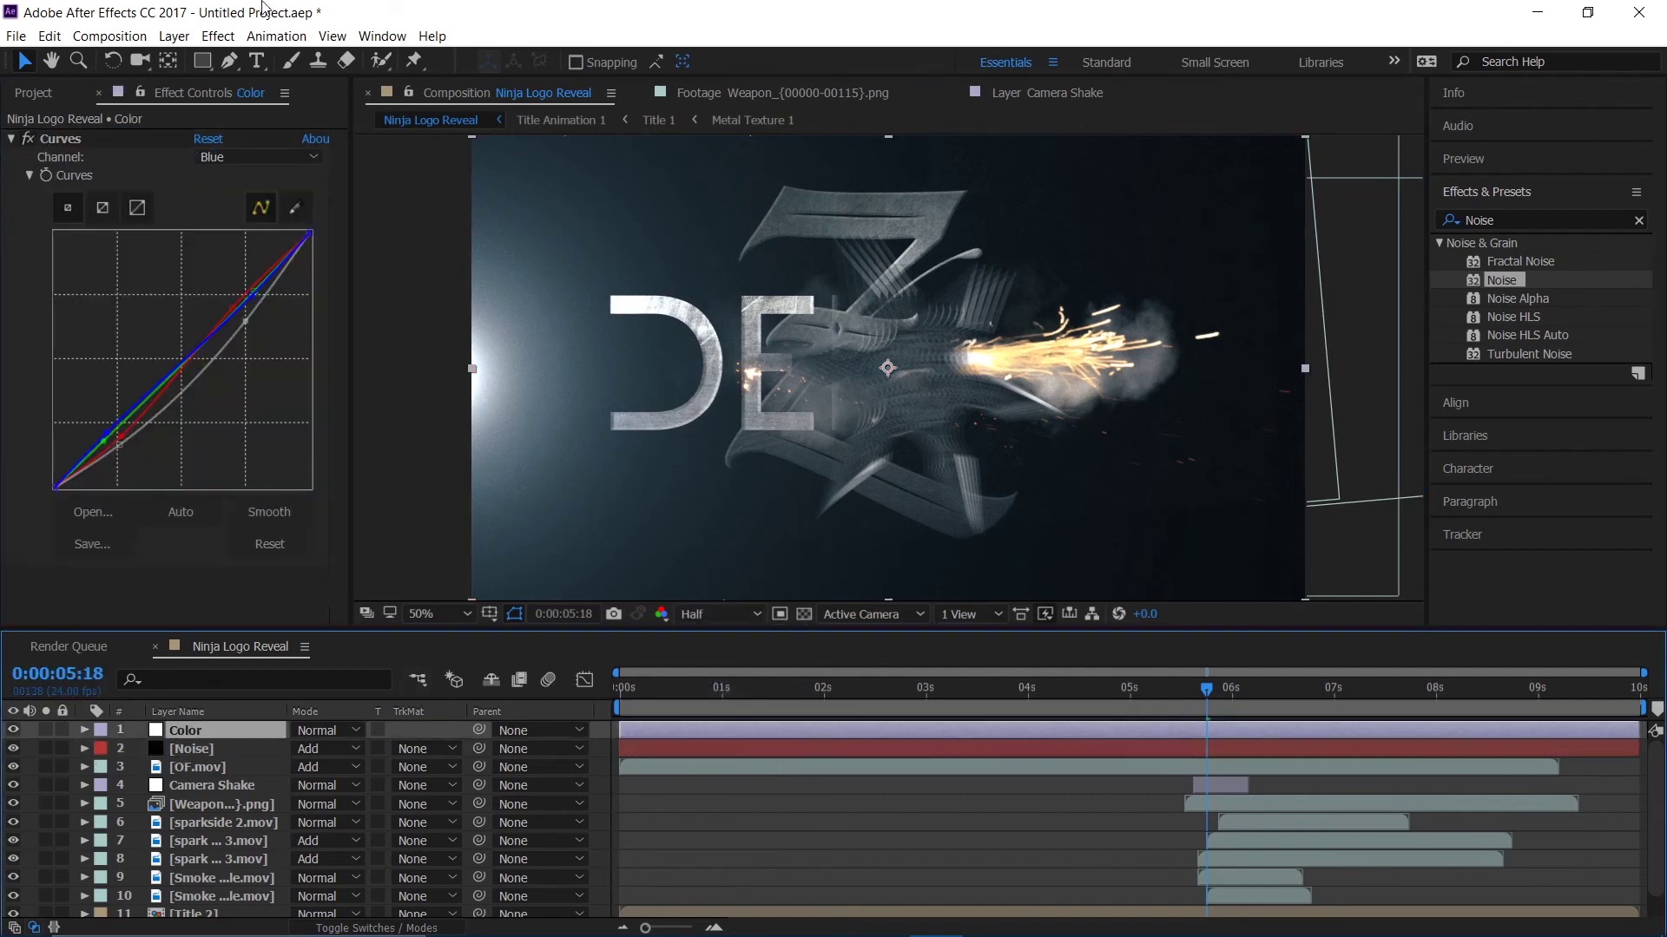
left_click(174, 36)
mouse_move(260, 59)
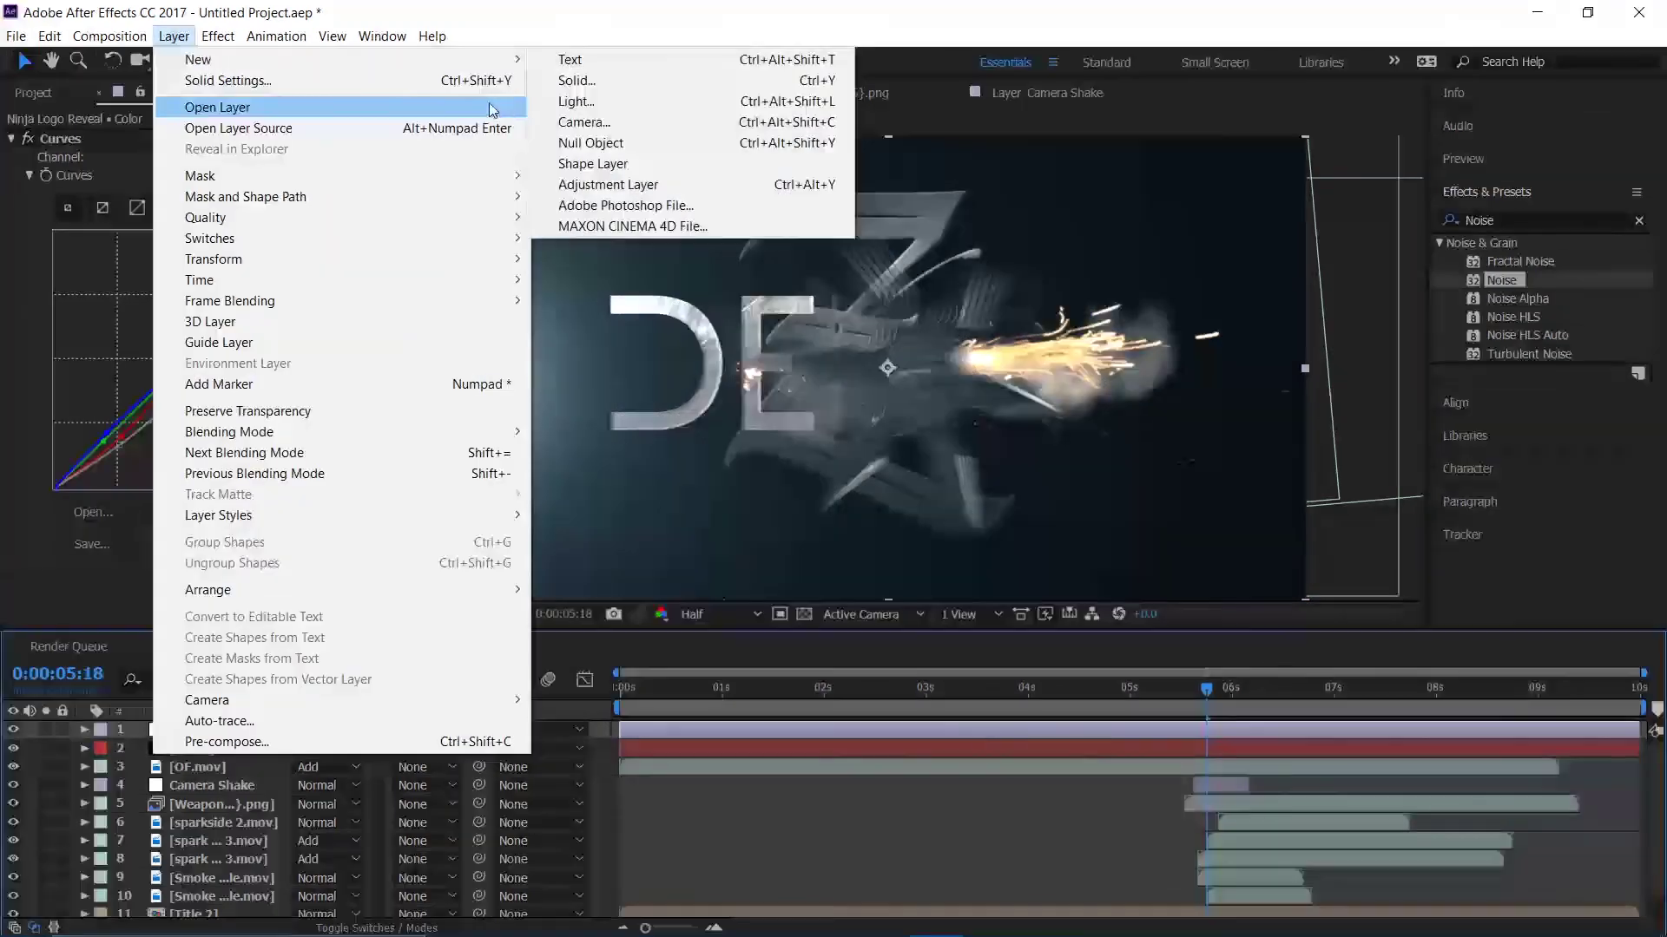
left_click(575, 81)
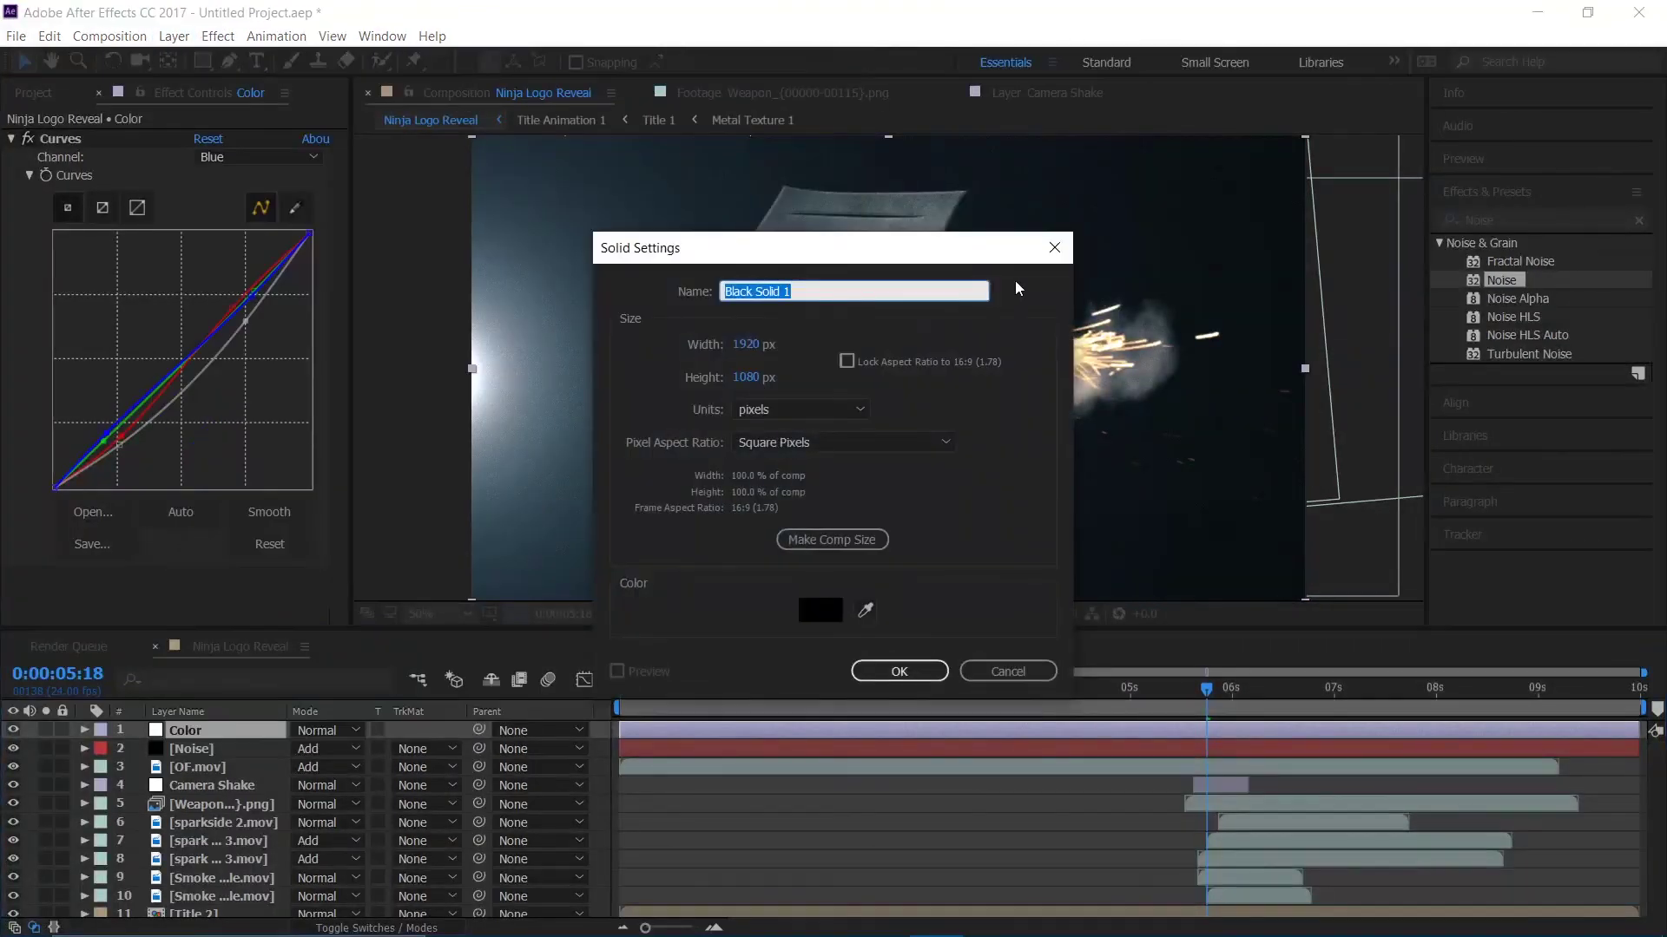
type("FHD")
left_click(862, 542)
left_click(901, 673)
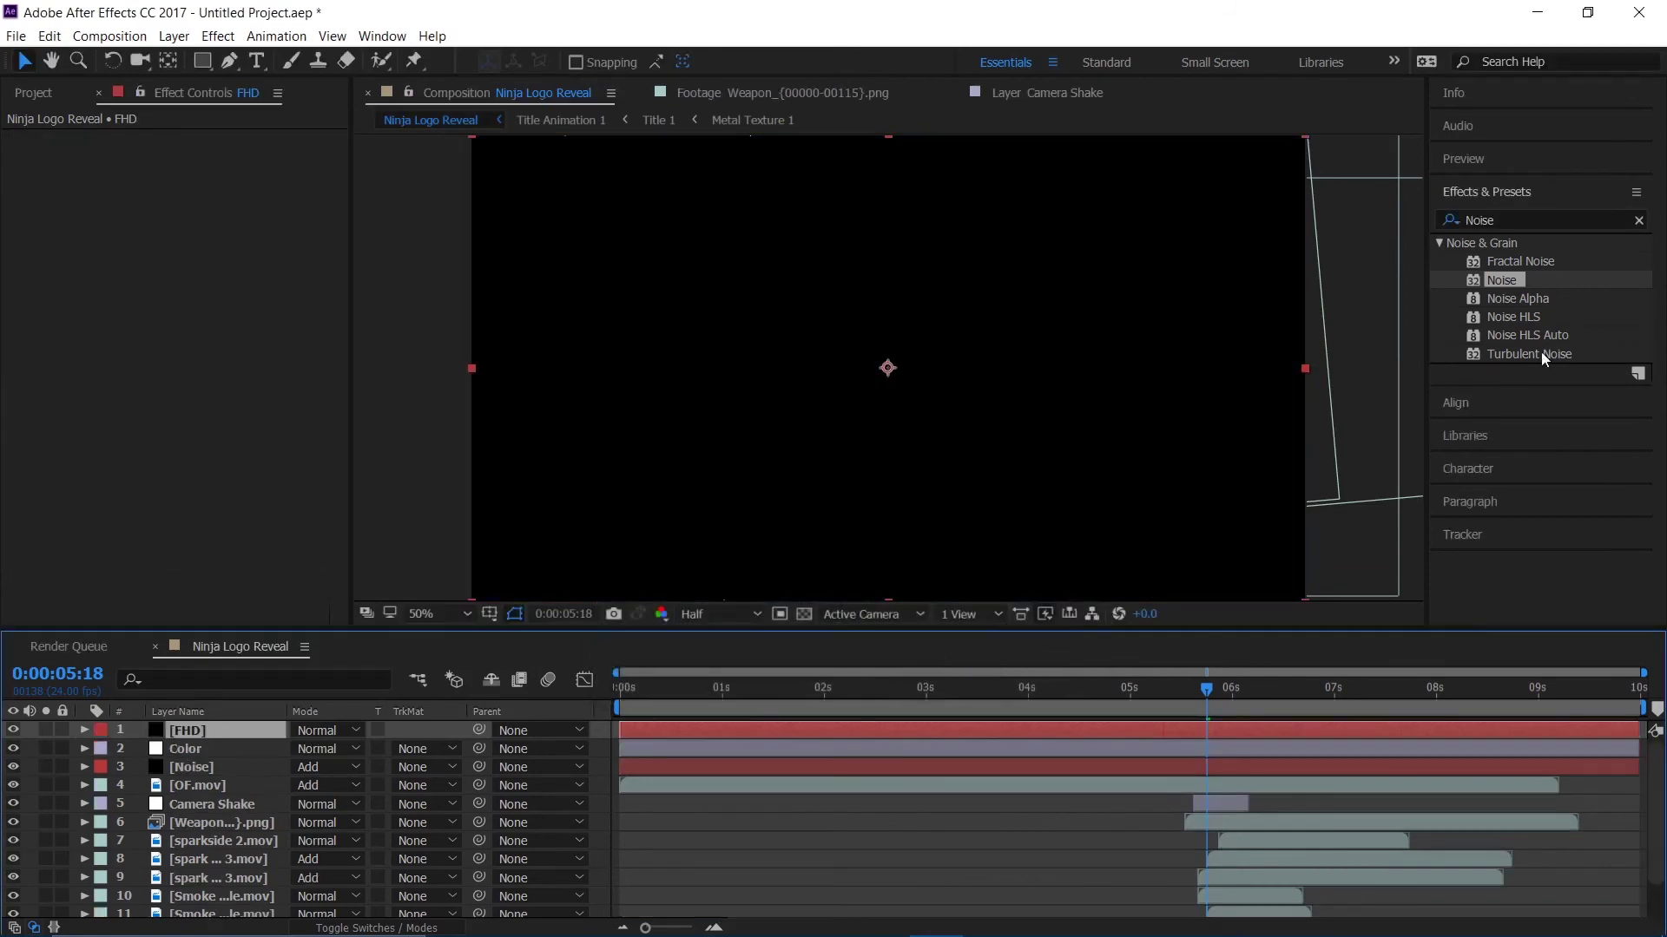
- Find the CC Jaws effect and apply it to the FHD solid
left_click(1478, 226)
left_click_drag(1535, 215, 1424, 203)
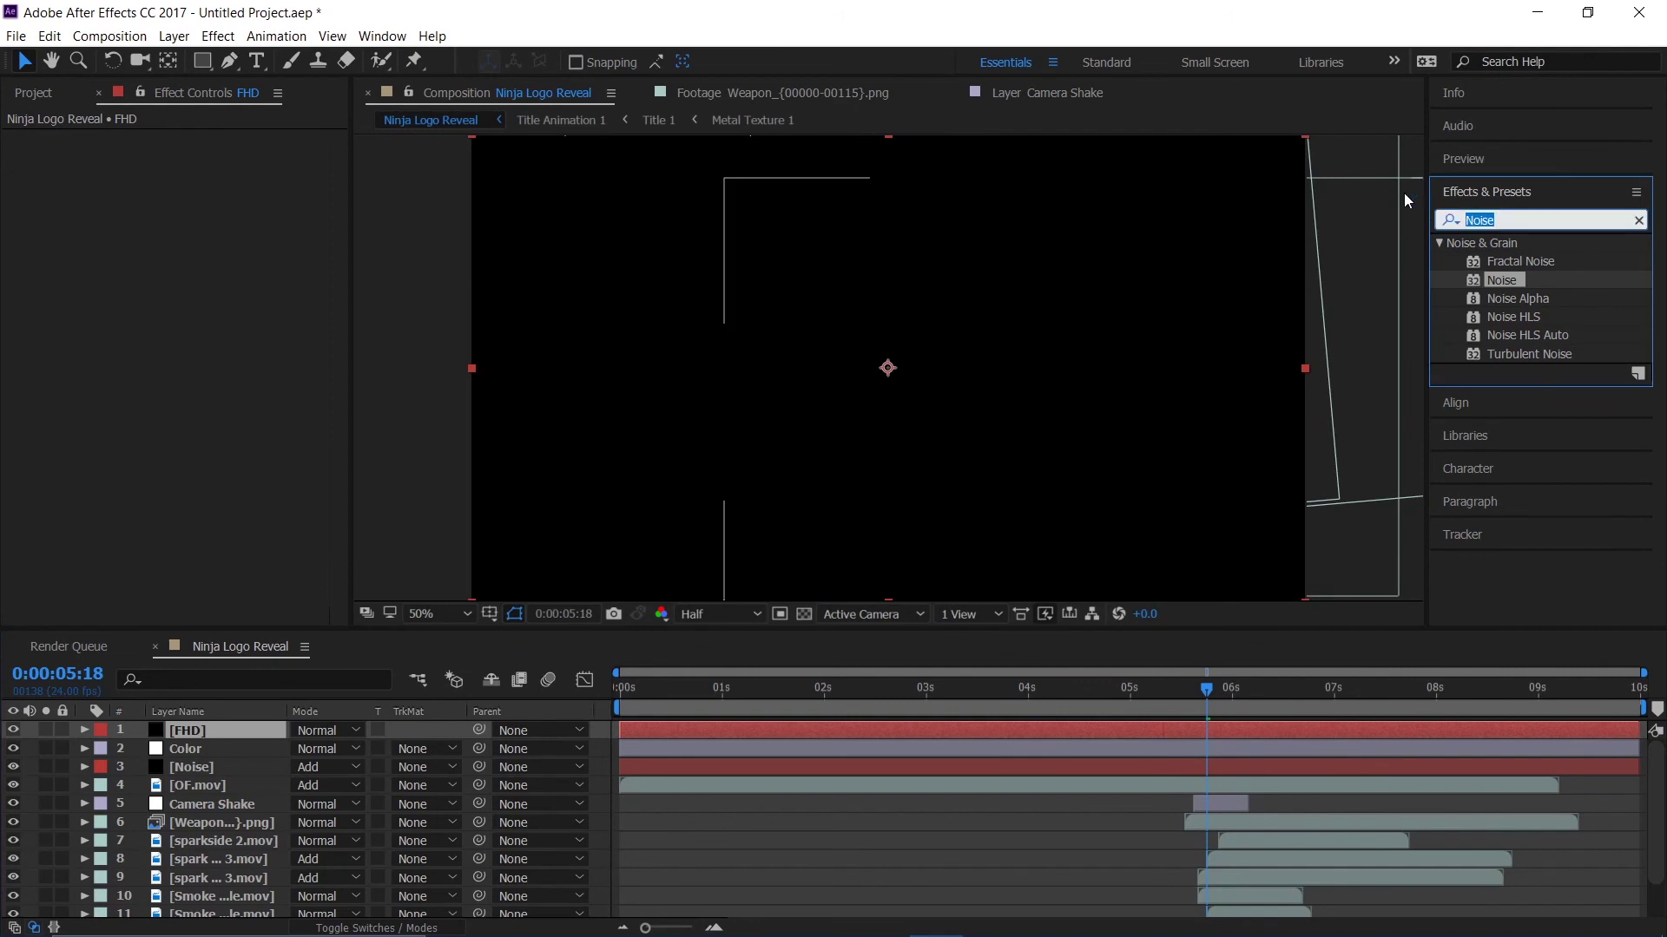
type("cc jaws")
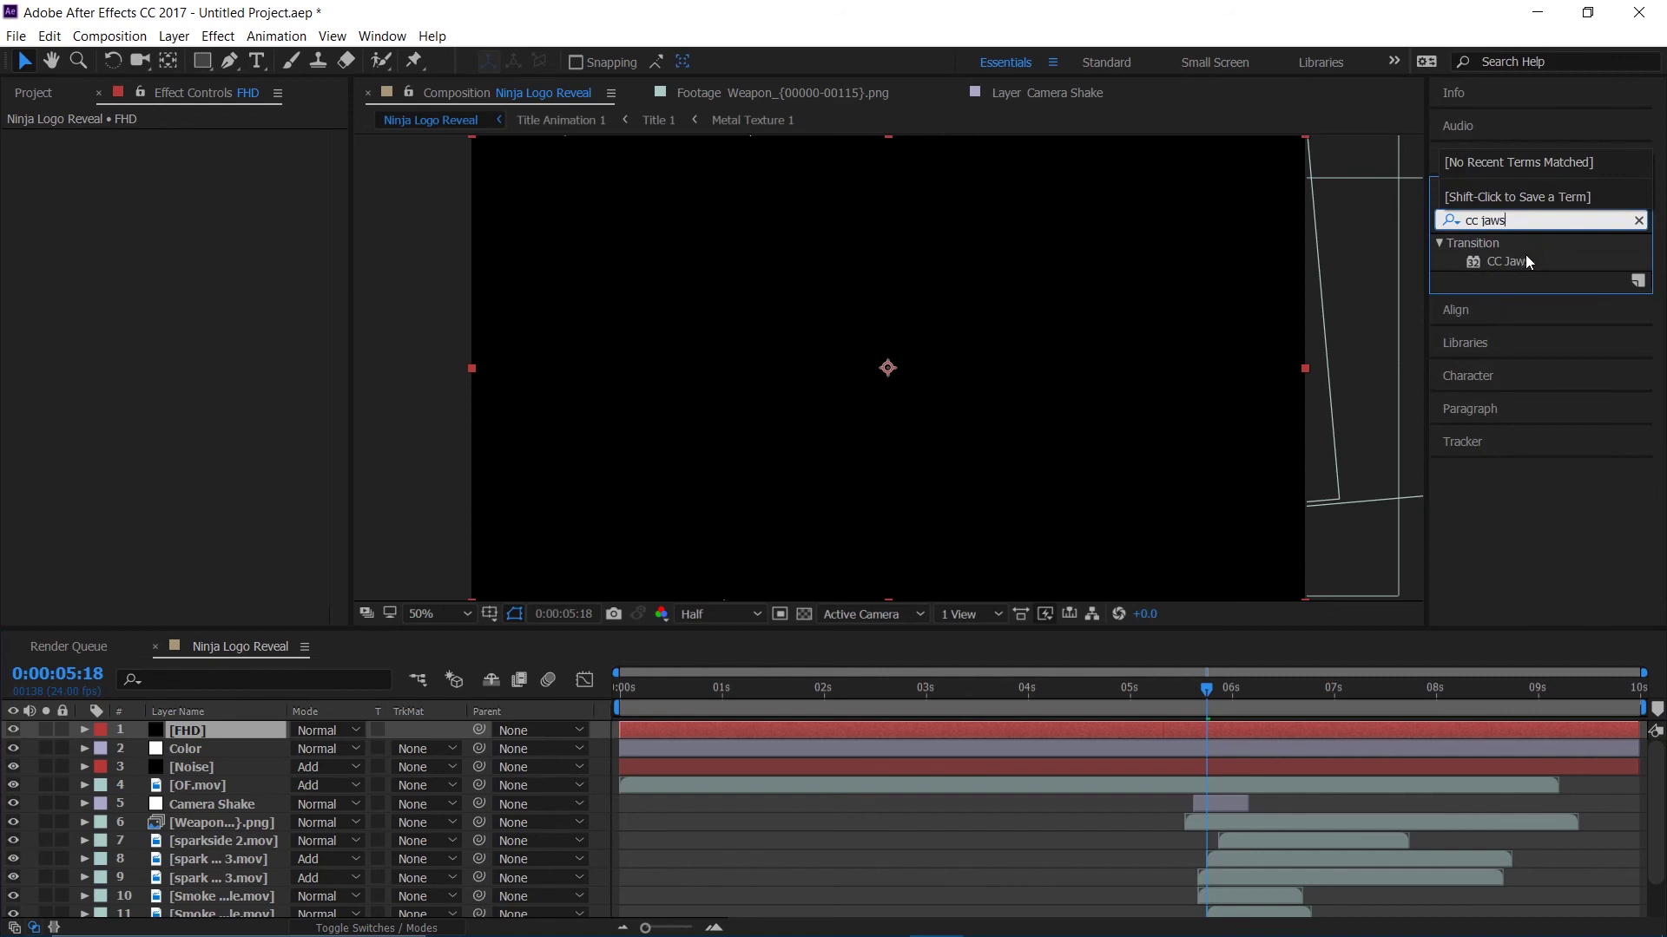
left_click_drag(1524, 254, 226, 735)
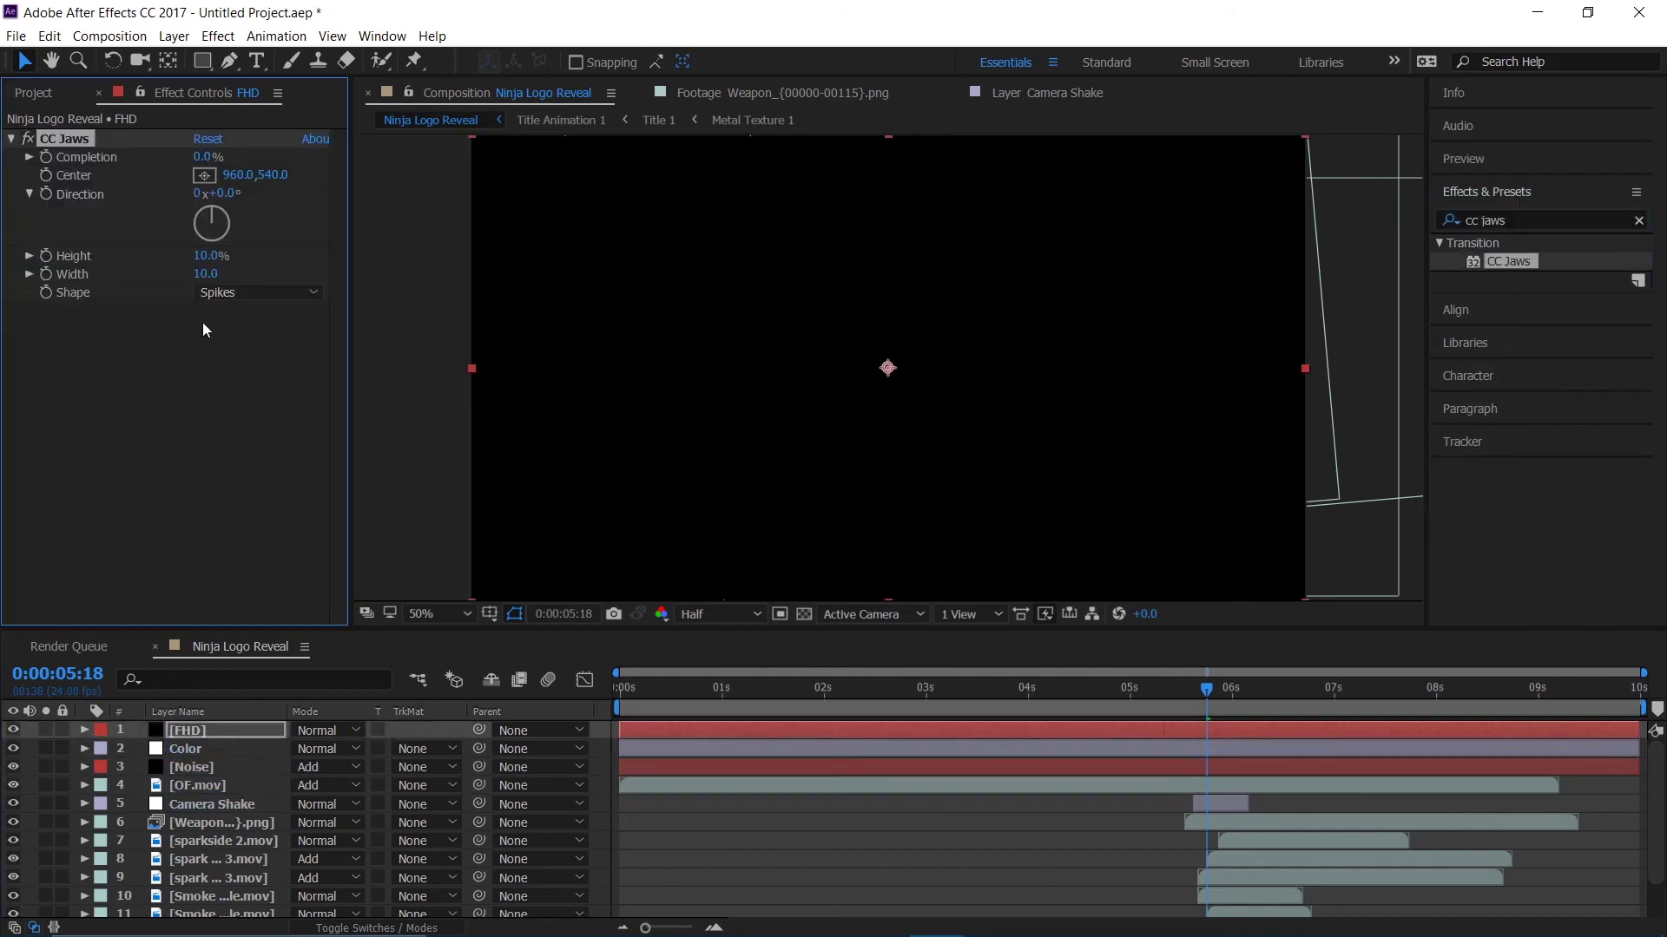
- Set CC Jaws Height to 0% and Completion to 80% to form straight letterbox bars
left_click(202, 256)
left_click(209, 157)
type("80")
key("Return")
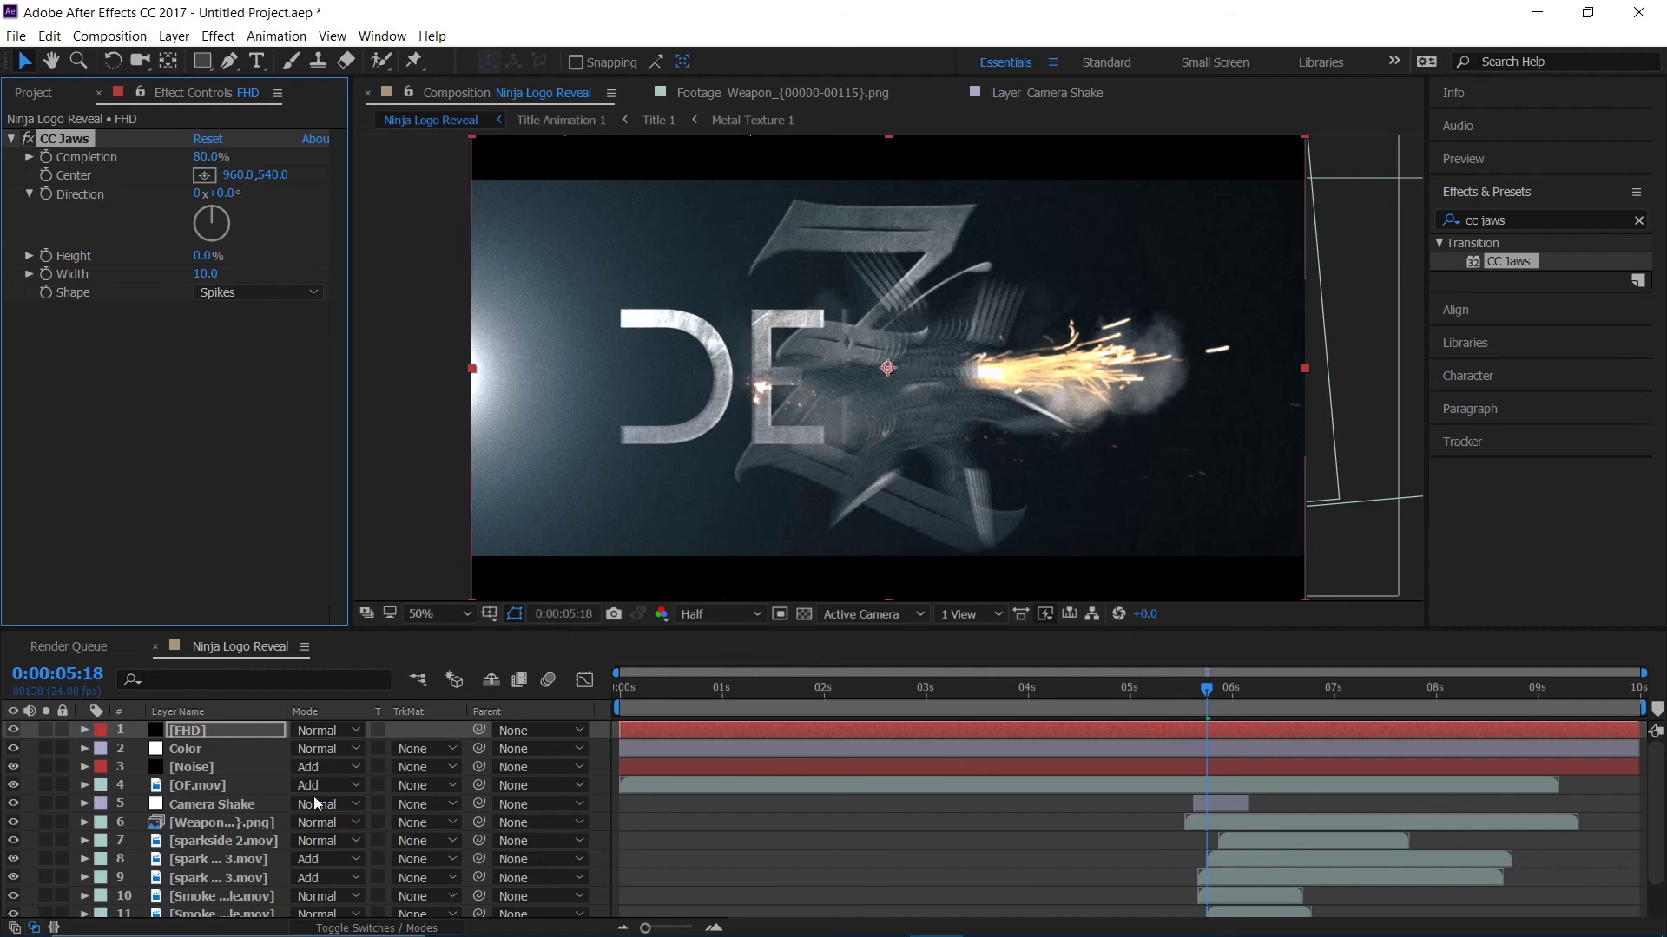
- Create a black solid named Fade above the FHD layer and move the current time to 0:00:00:00
left_click(197, 736)
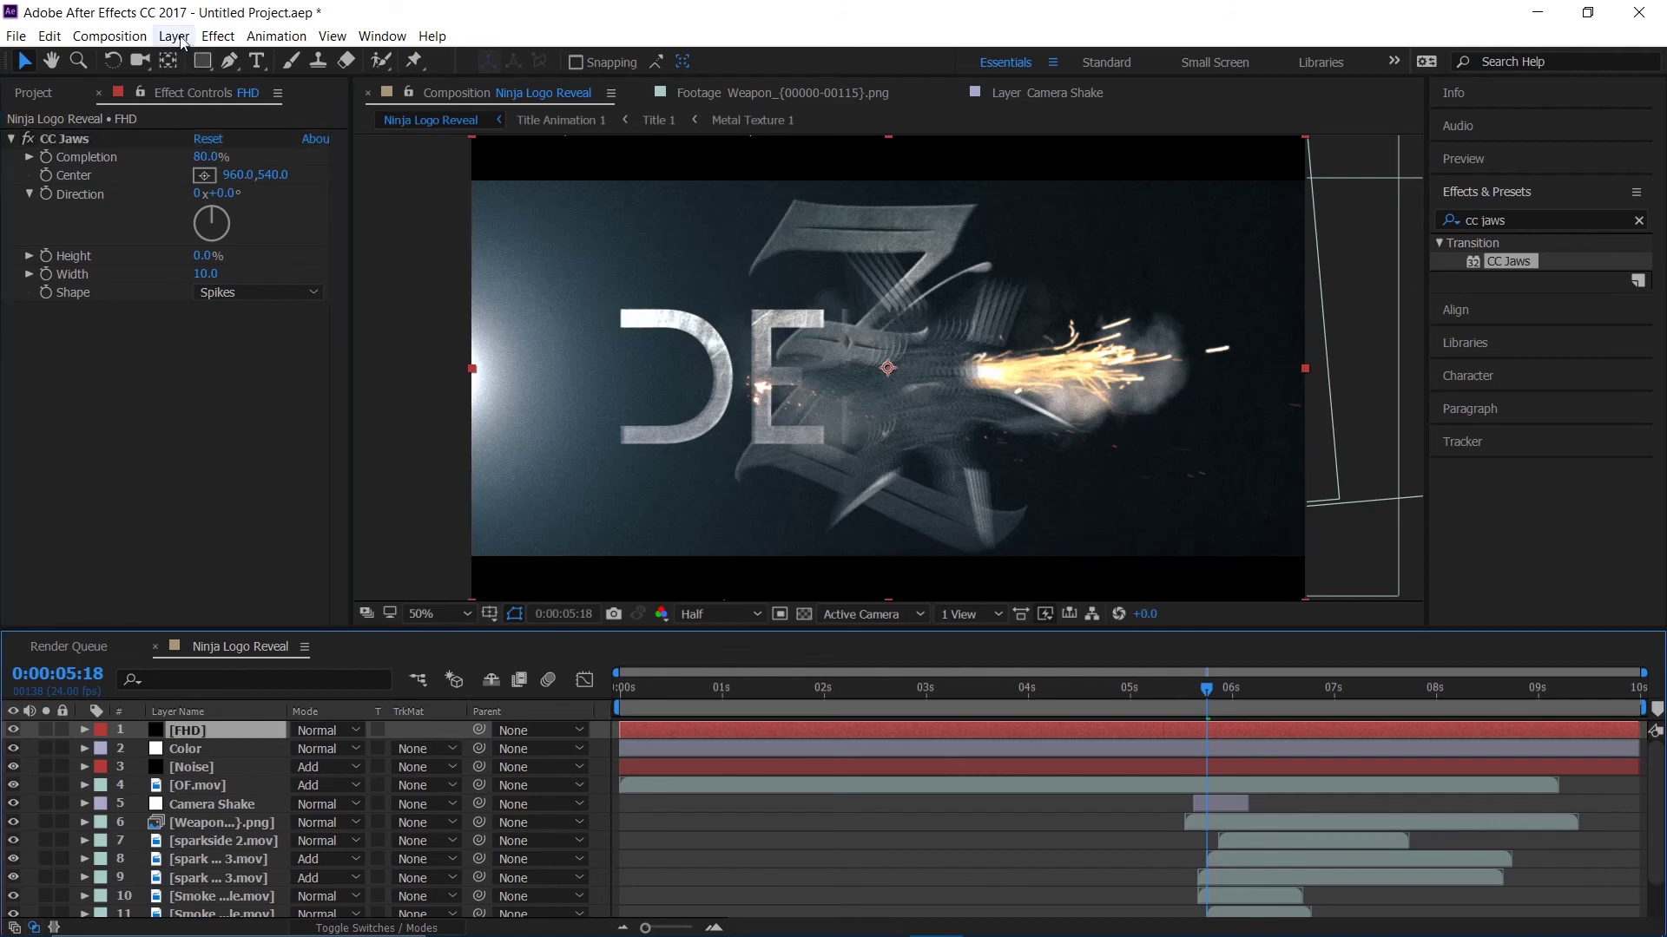
left_click(218, 35)
left_click(176, 38)
left_click(184, 35)
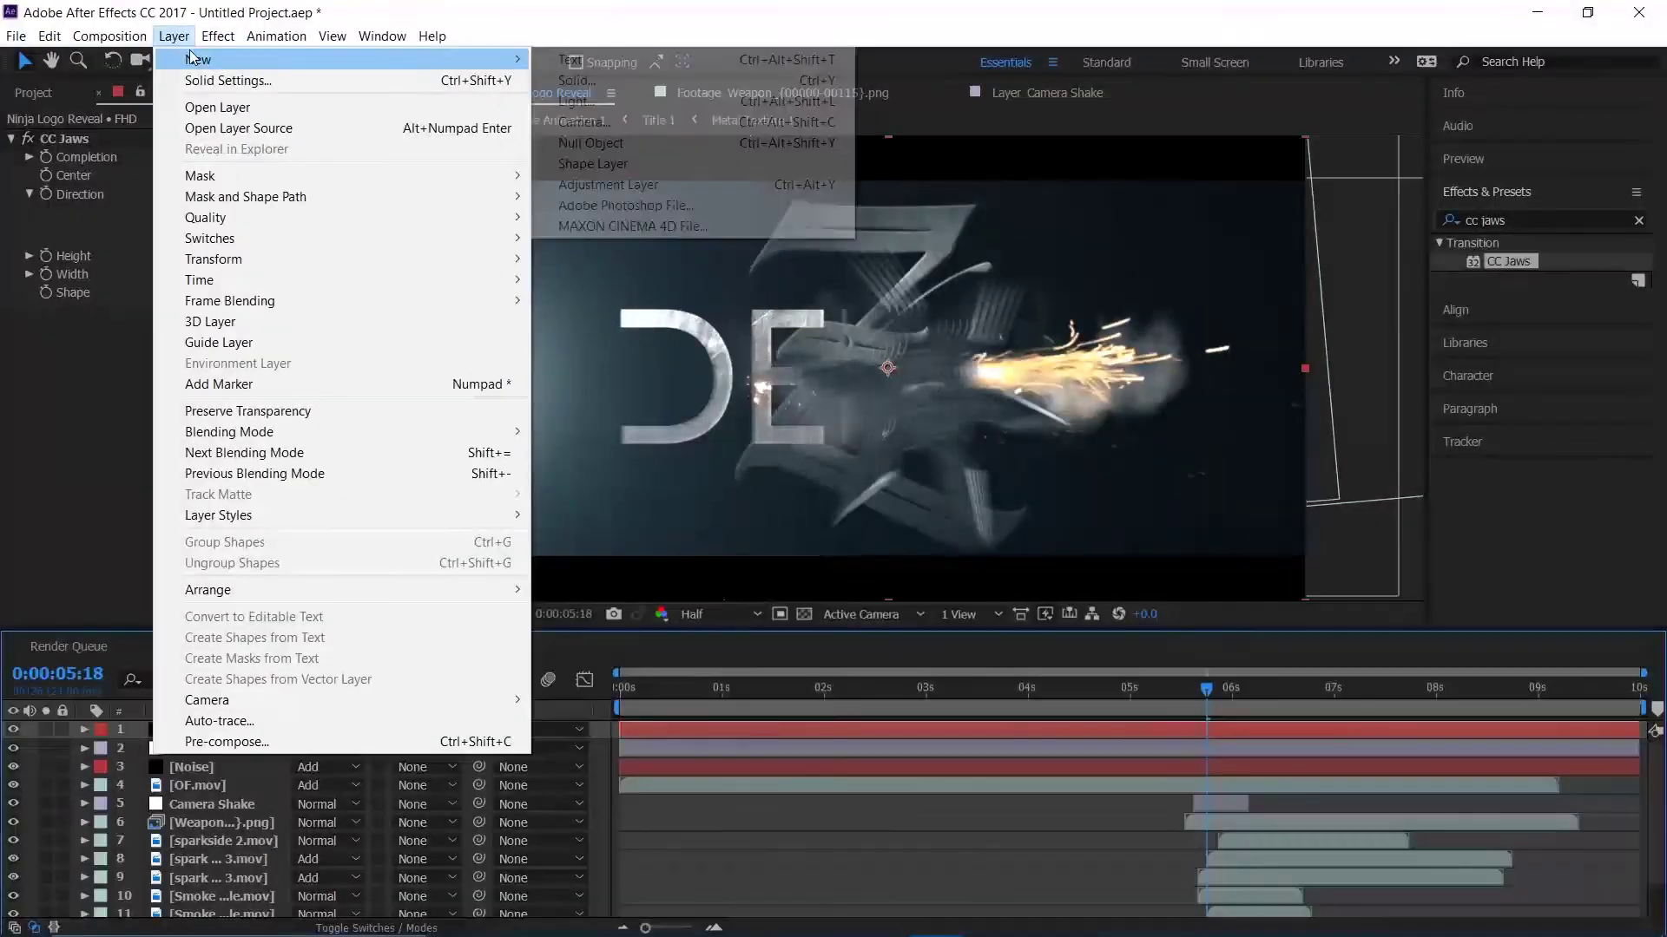
mouse_move(199, 59)
left_click(657, 80)
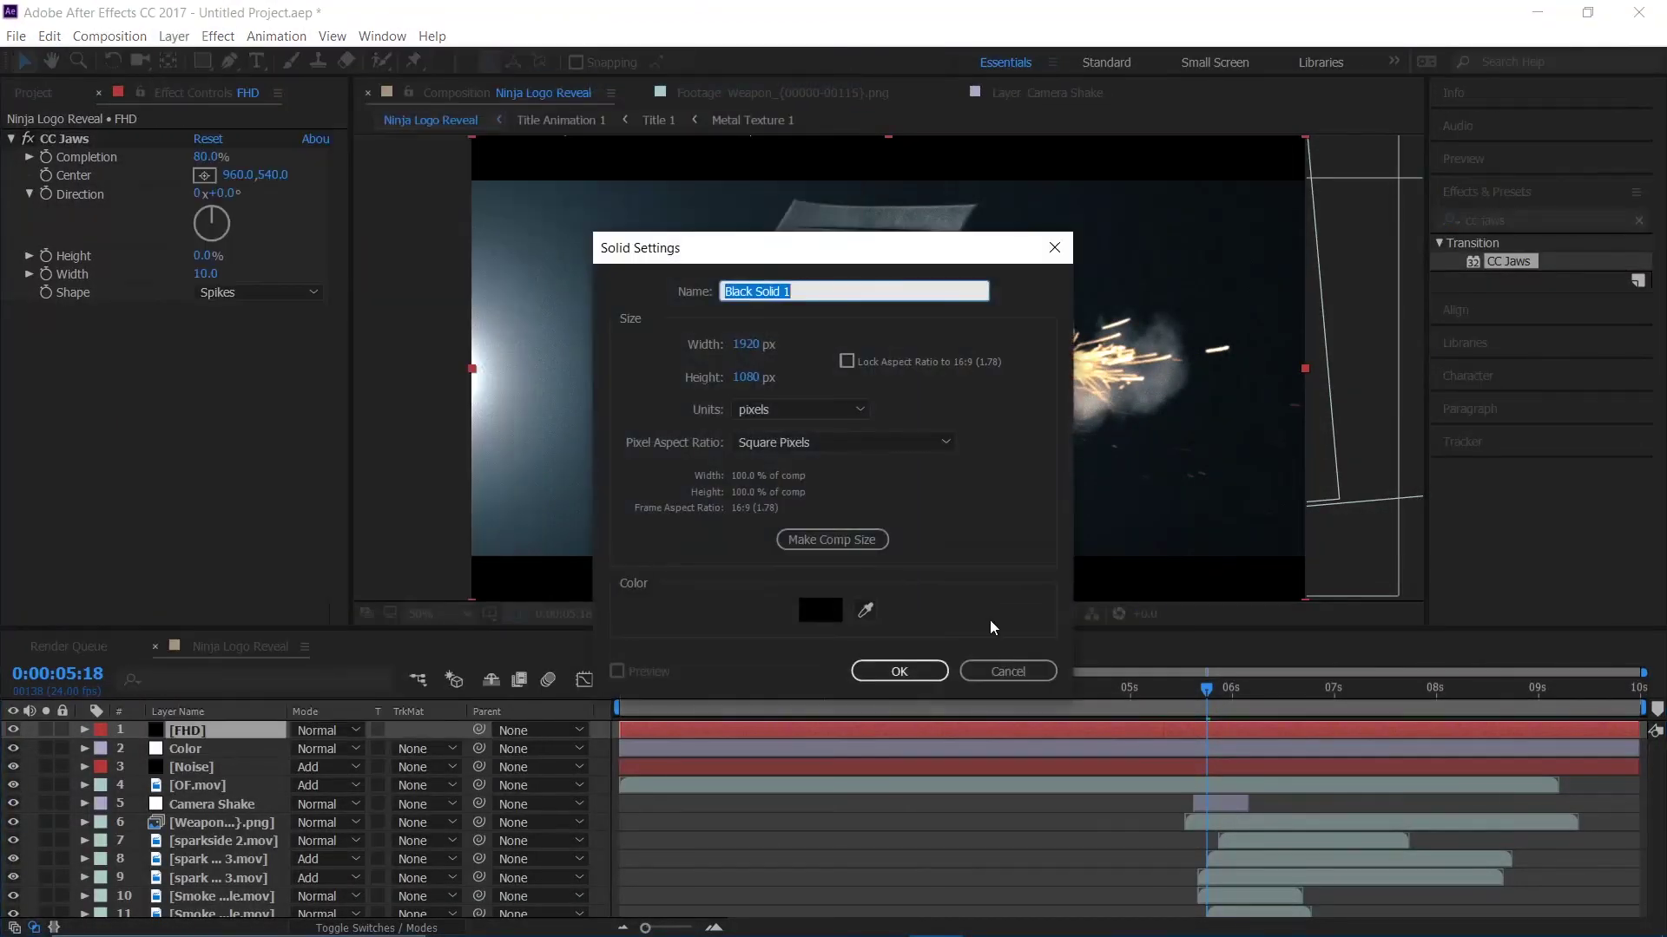
type("Fade")
key("Return")
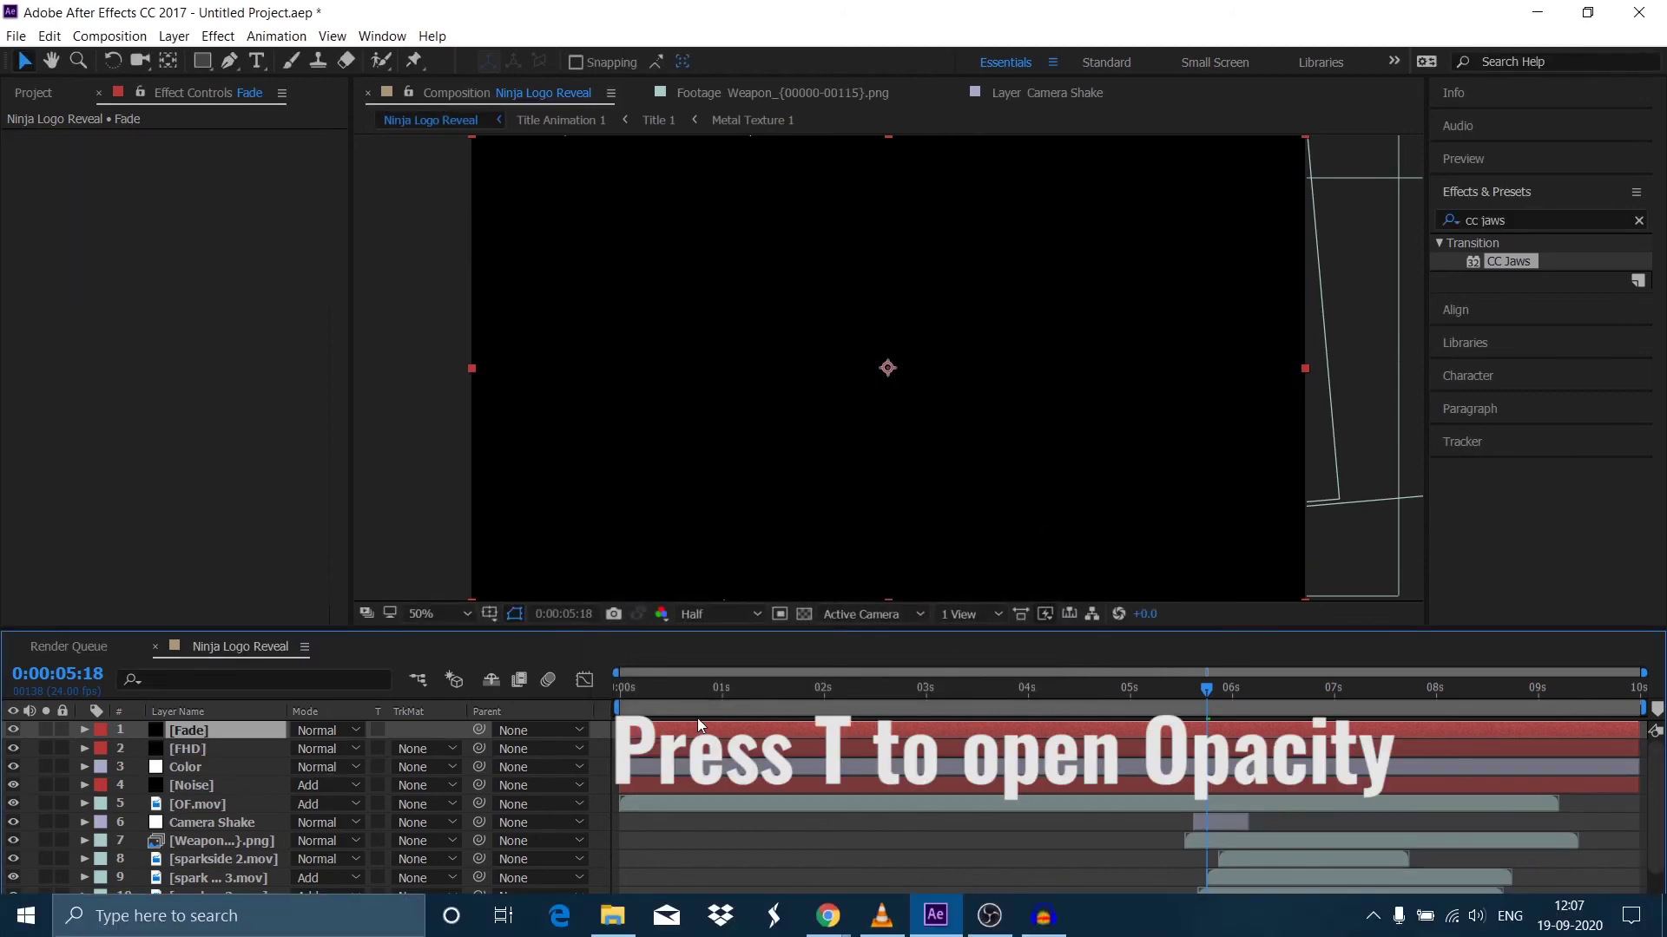
key("Home")
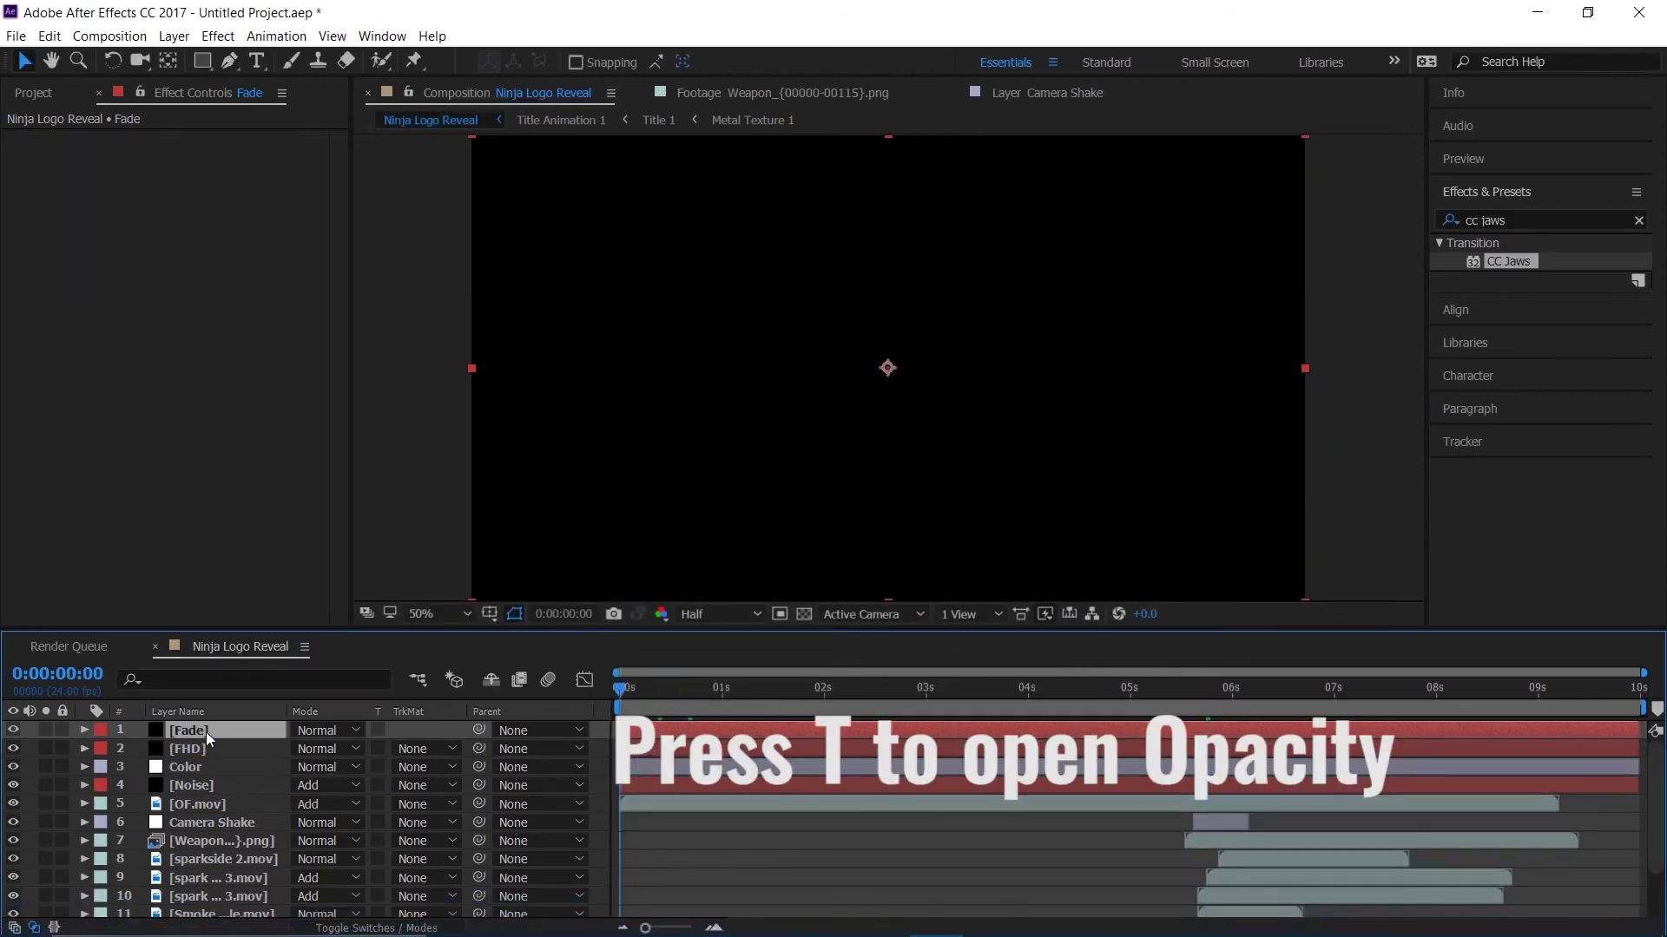
- Keyframe the Fade layer's Opacity from 100% at 0:00:00:00 to 0% at 0:00:00:22 for a fade-in
key("t")
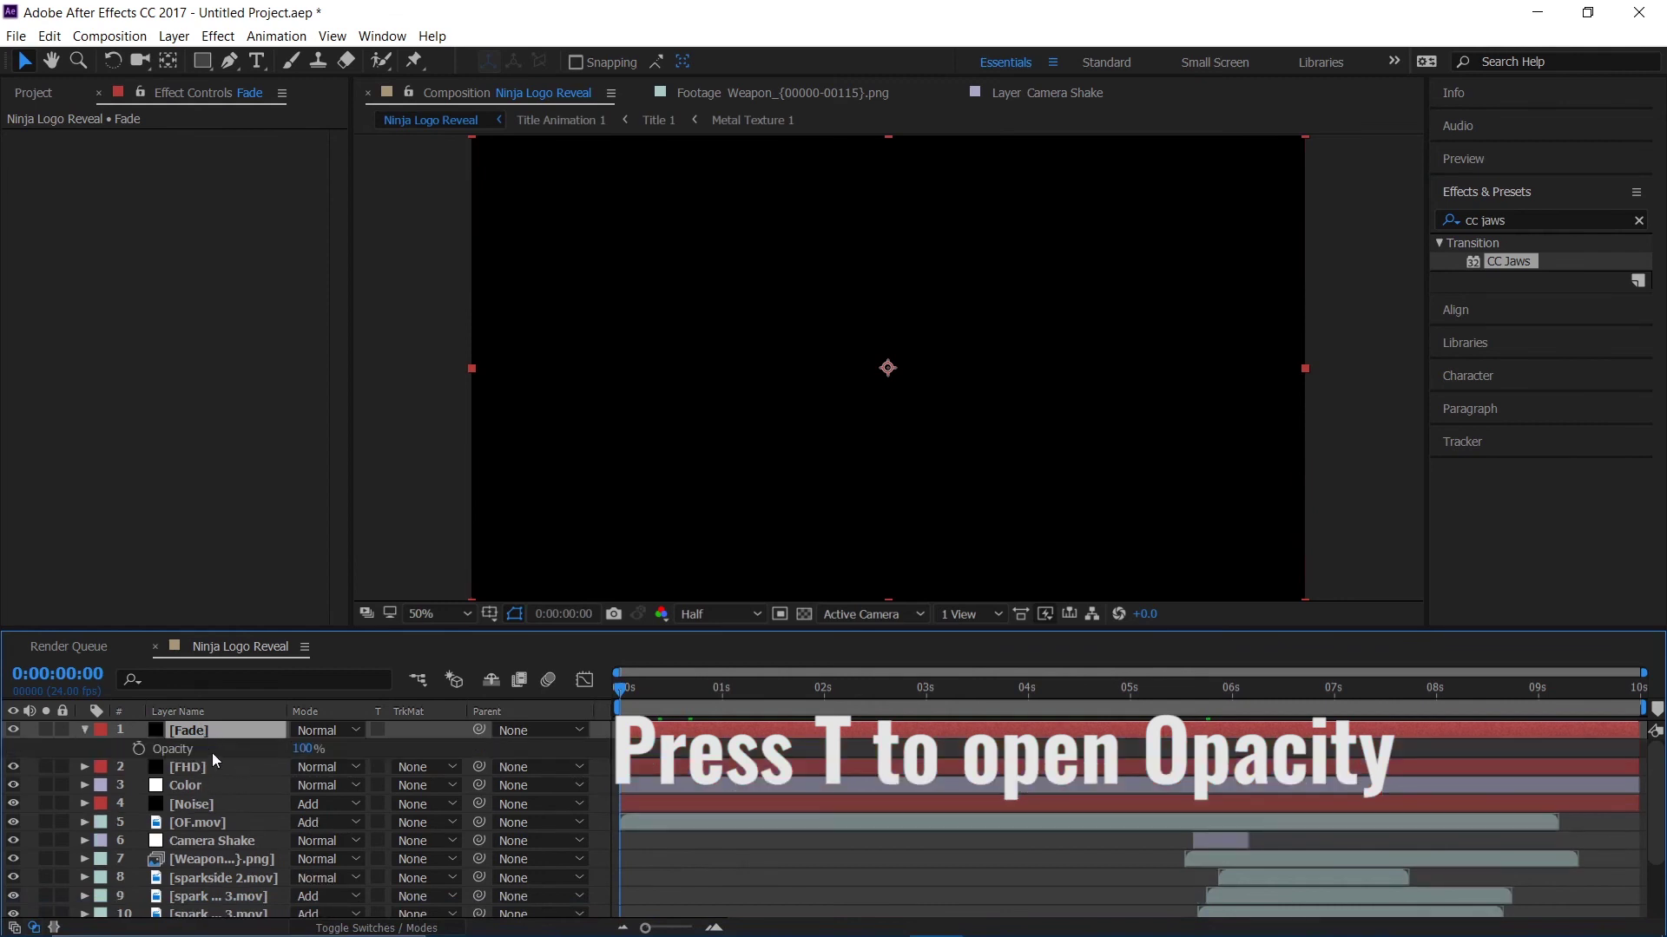
left_click(139, 748)
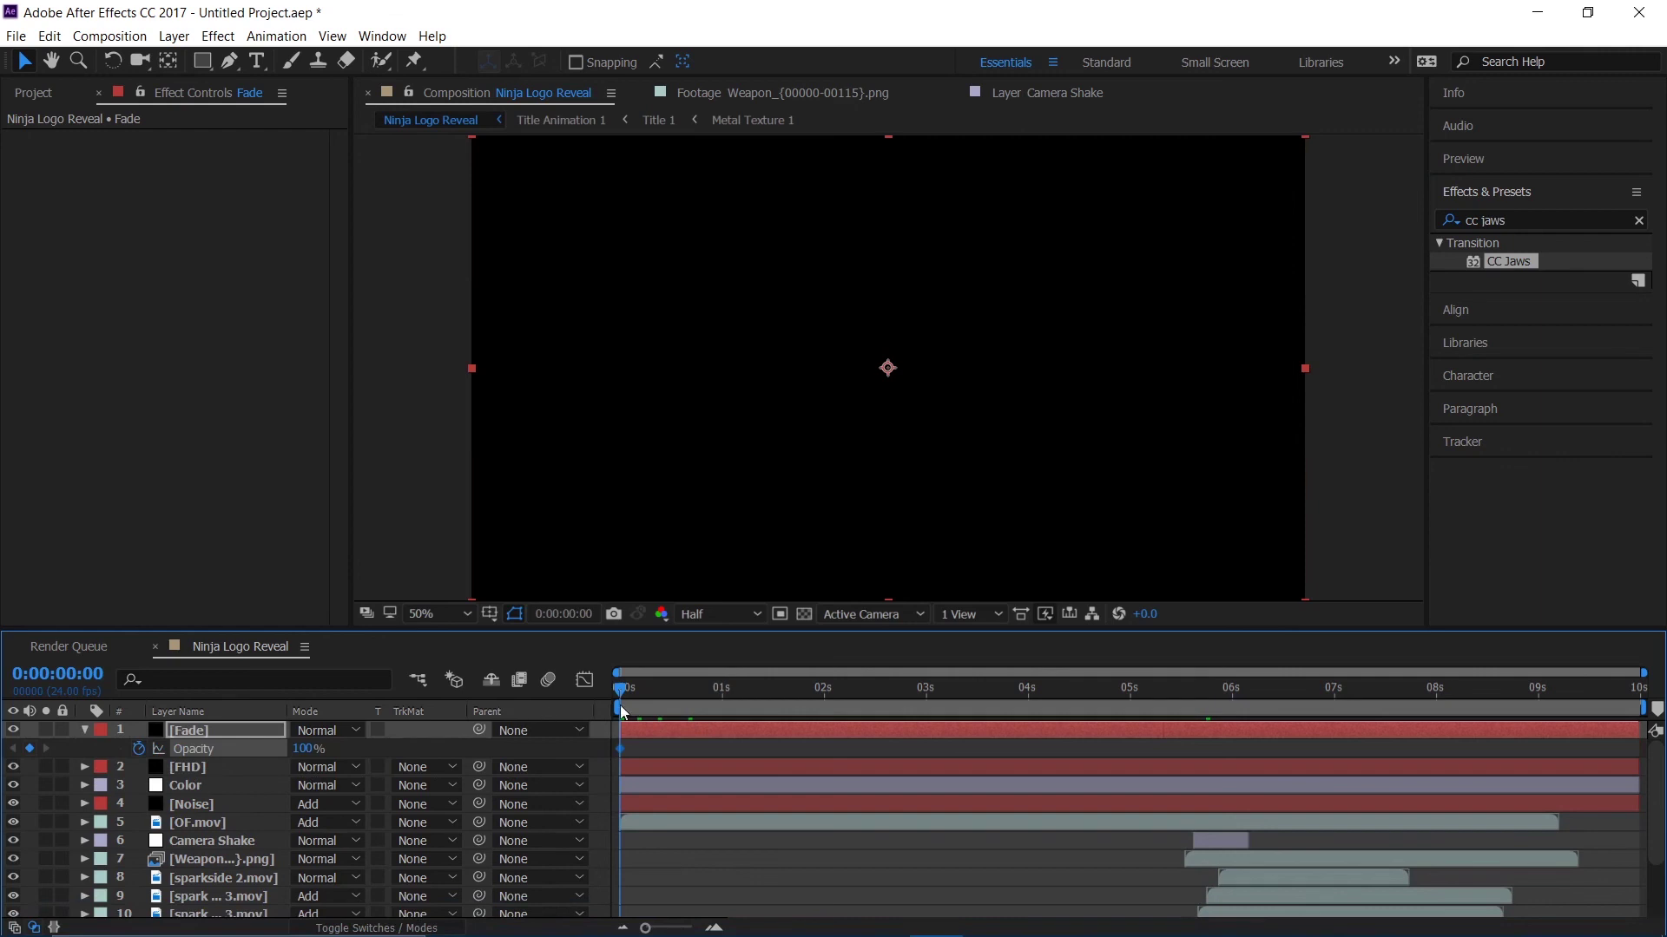
left_click_drag(626, 695, 714, 695)
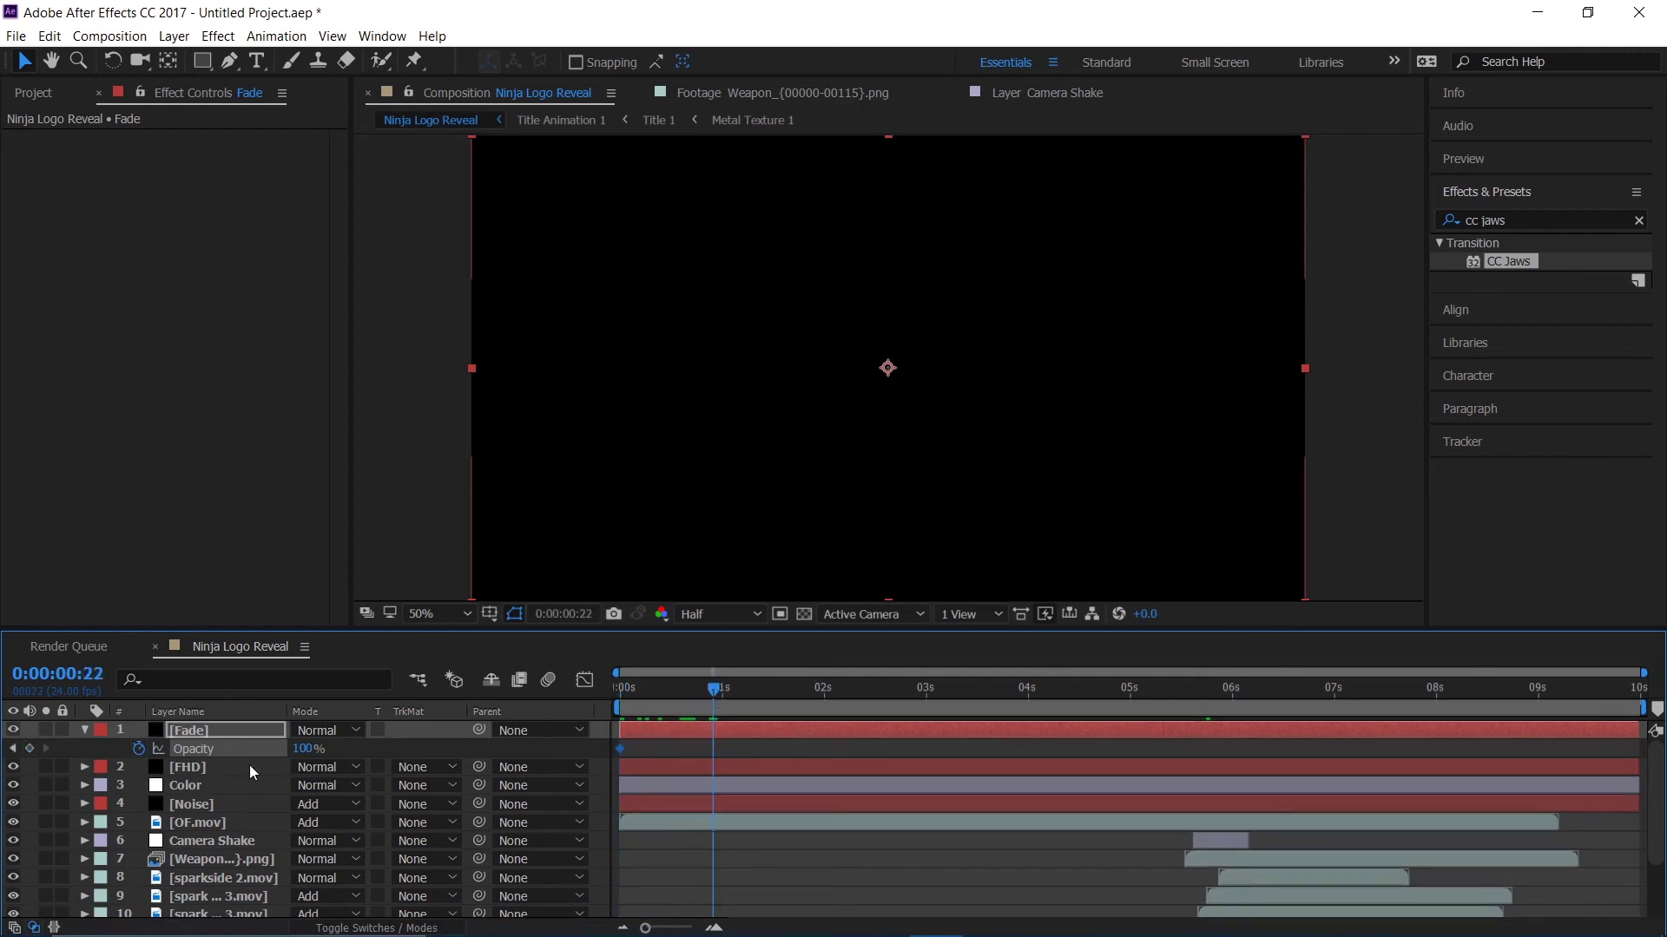
left_click(306, 748)
type("0")
key("Return")
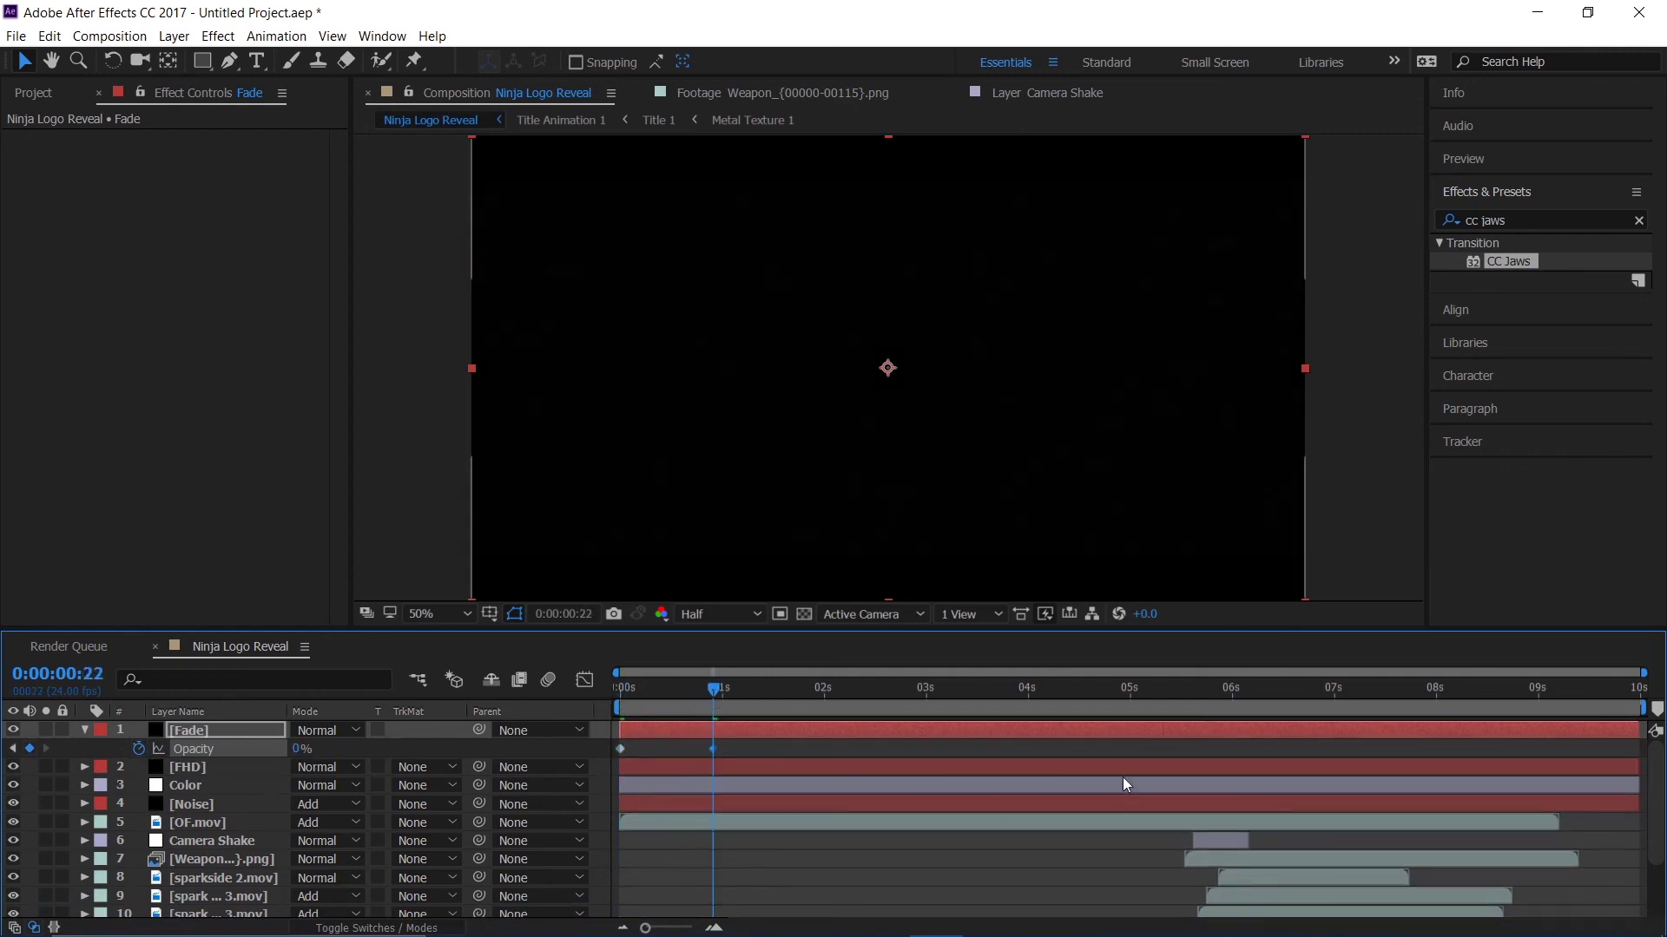
- Add a fade-out on the Fade layer with Opacity keyframes of 0% at 0:00:09:11 and 100% at 0:00:09:23
mouse_move(1582, 698)
left_mouse_down()
mouse_move(1611, 694)
mouse_move(1585, 689)
left_mouse_up()
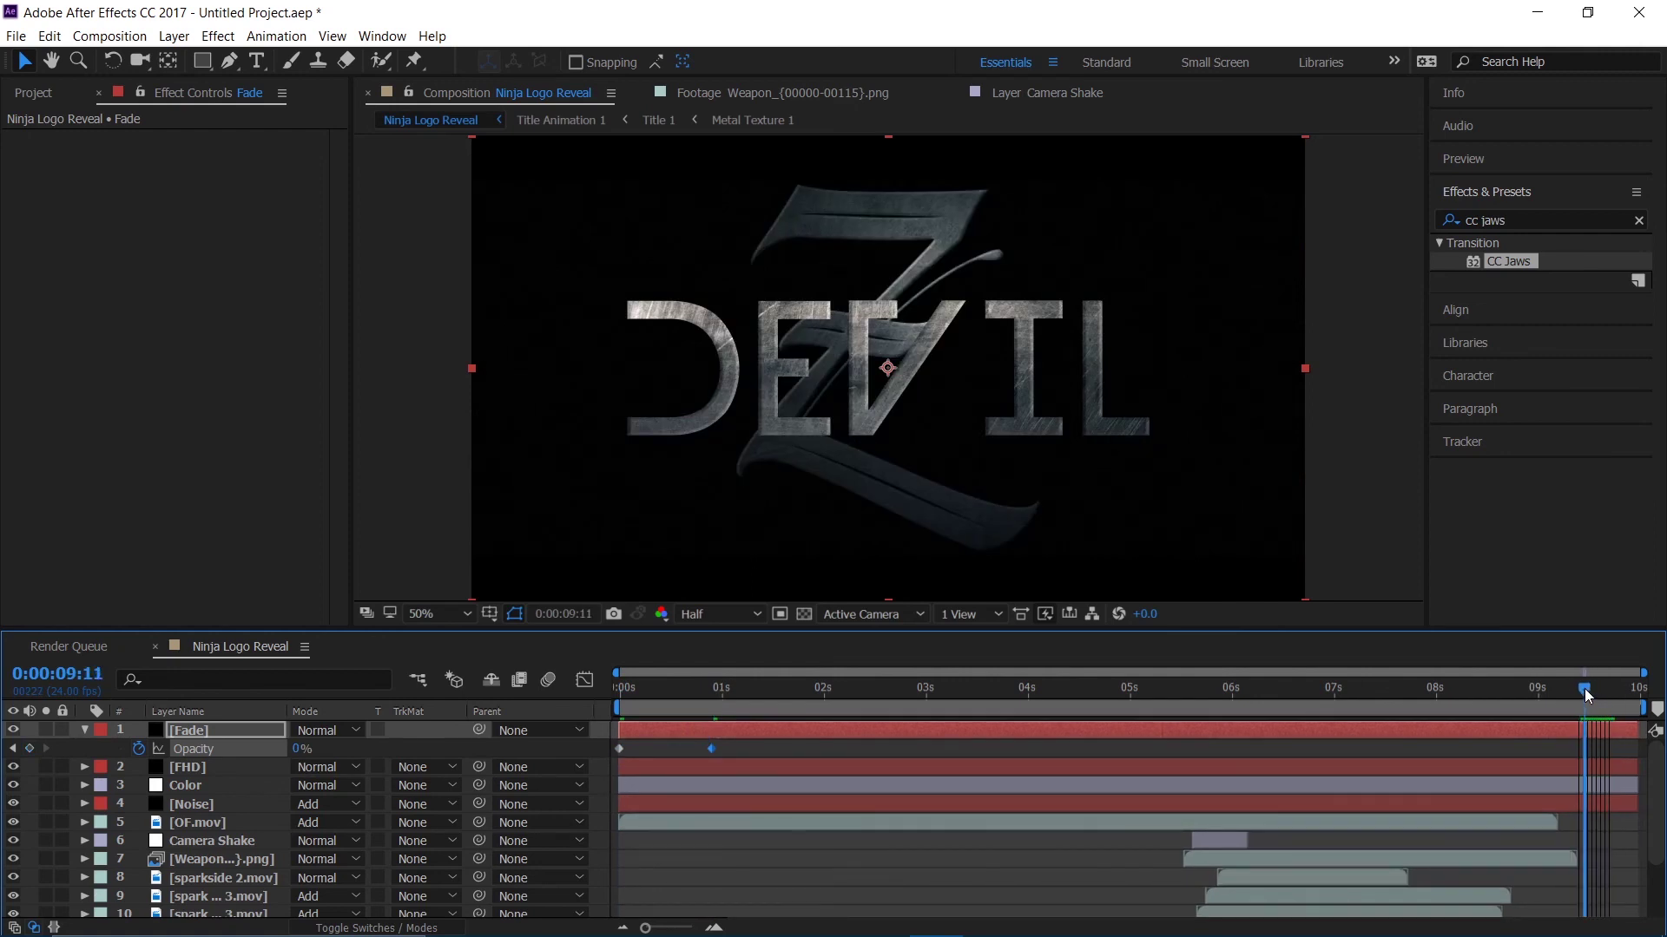
left_click(32, 747)
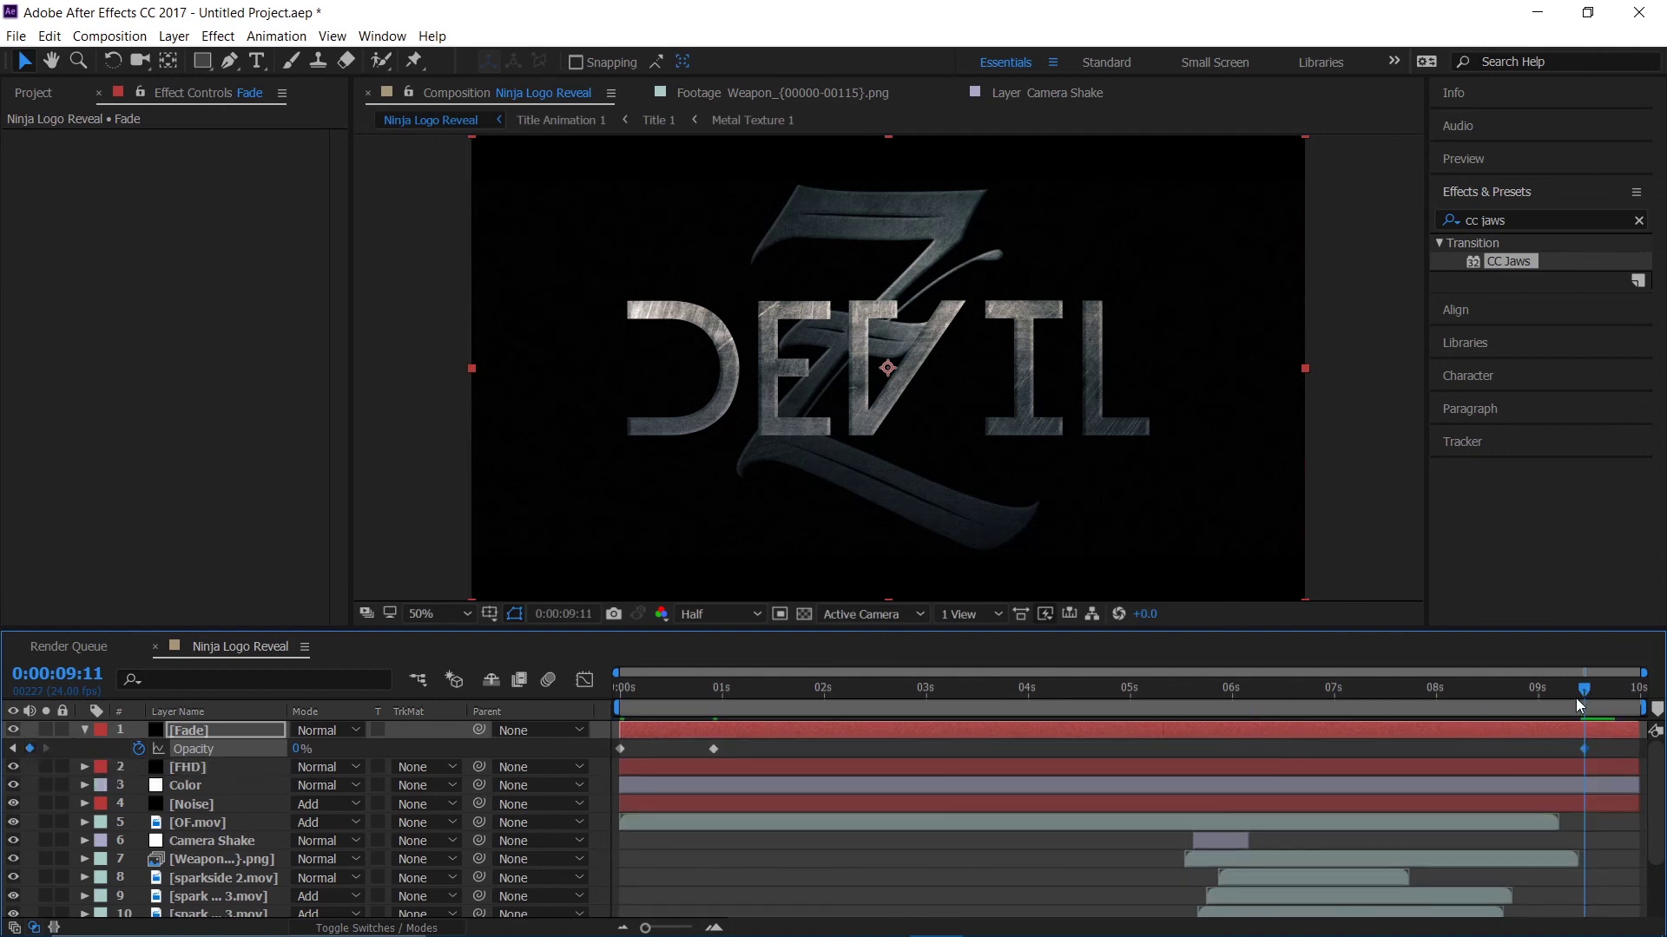
left_click_drag(1584, 691, 1636, 694)
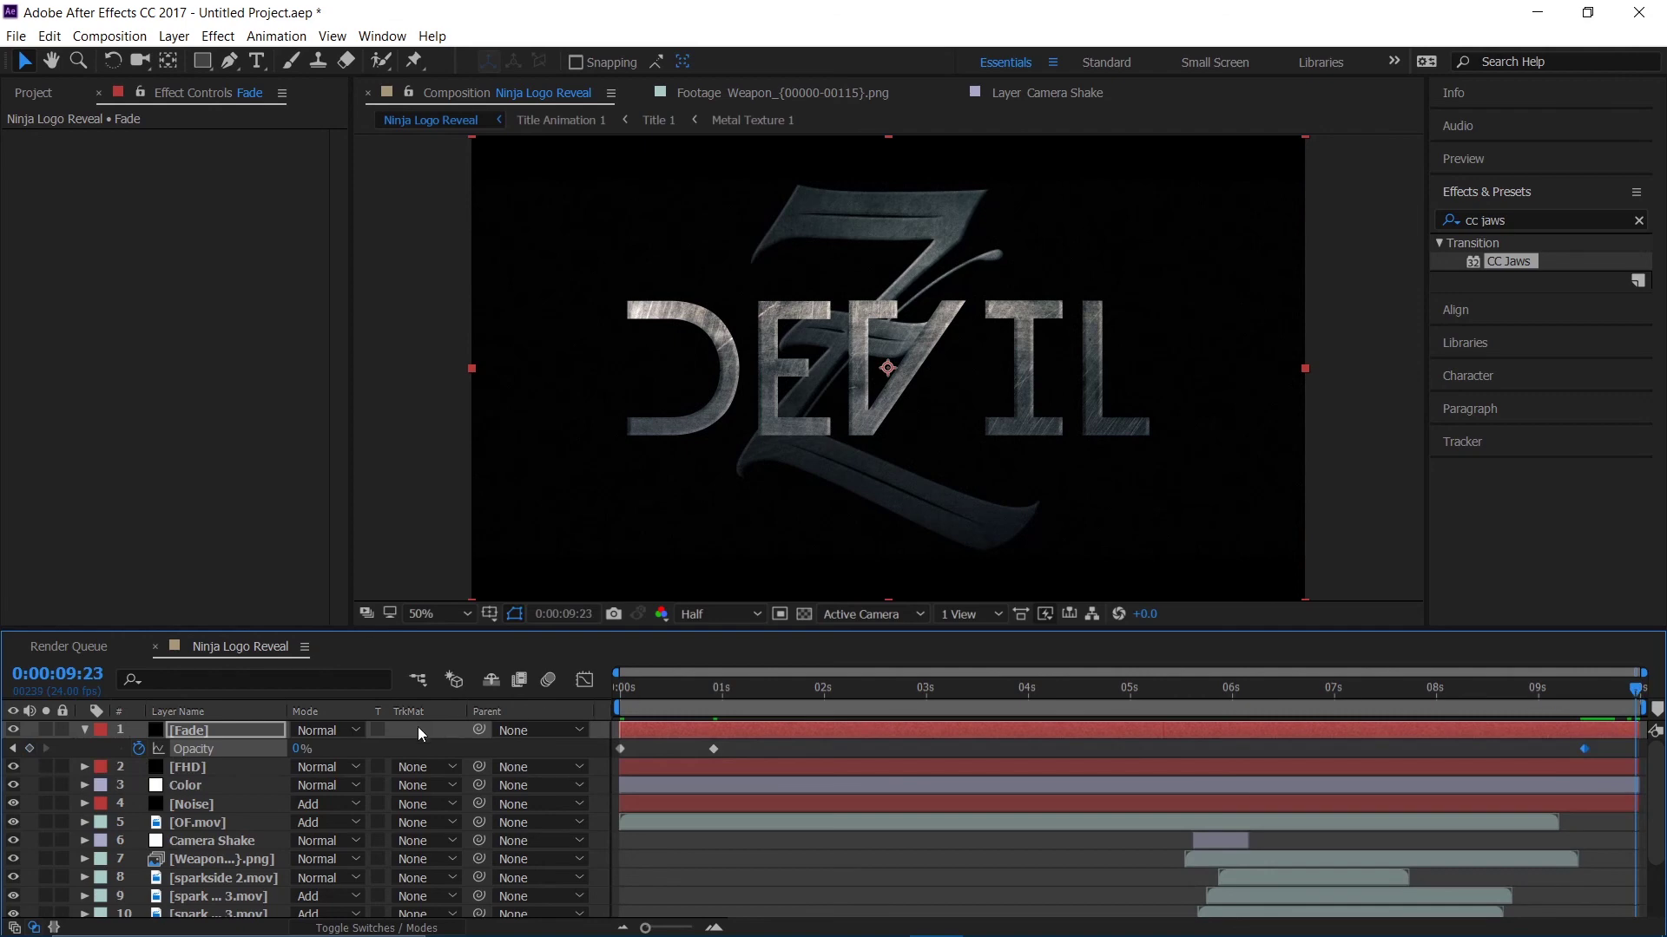
left_click_drag(298, 751, 555, 738)
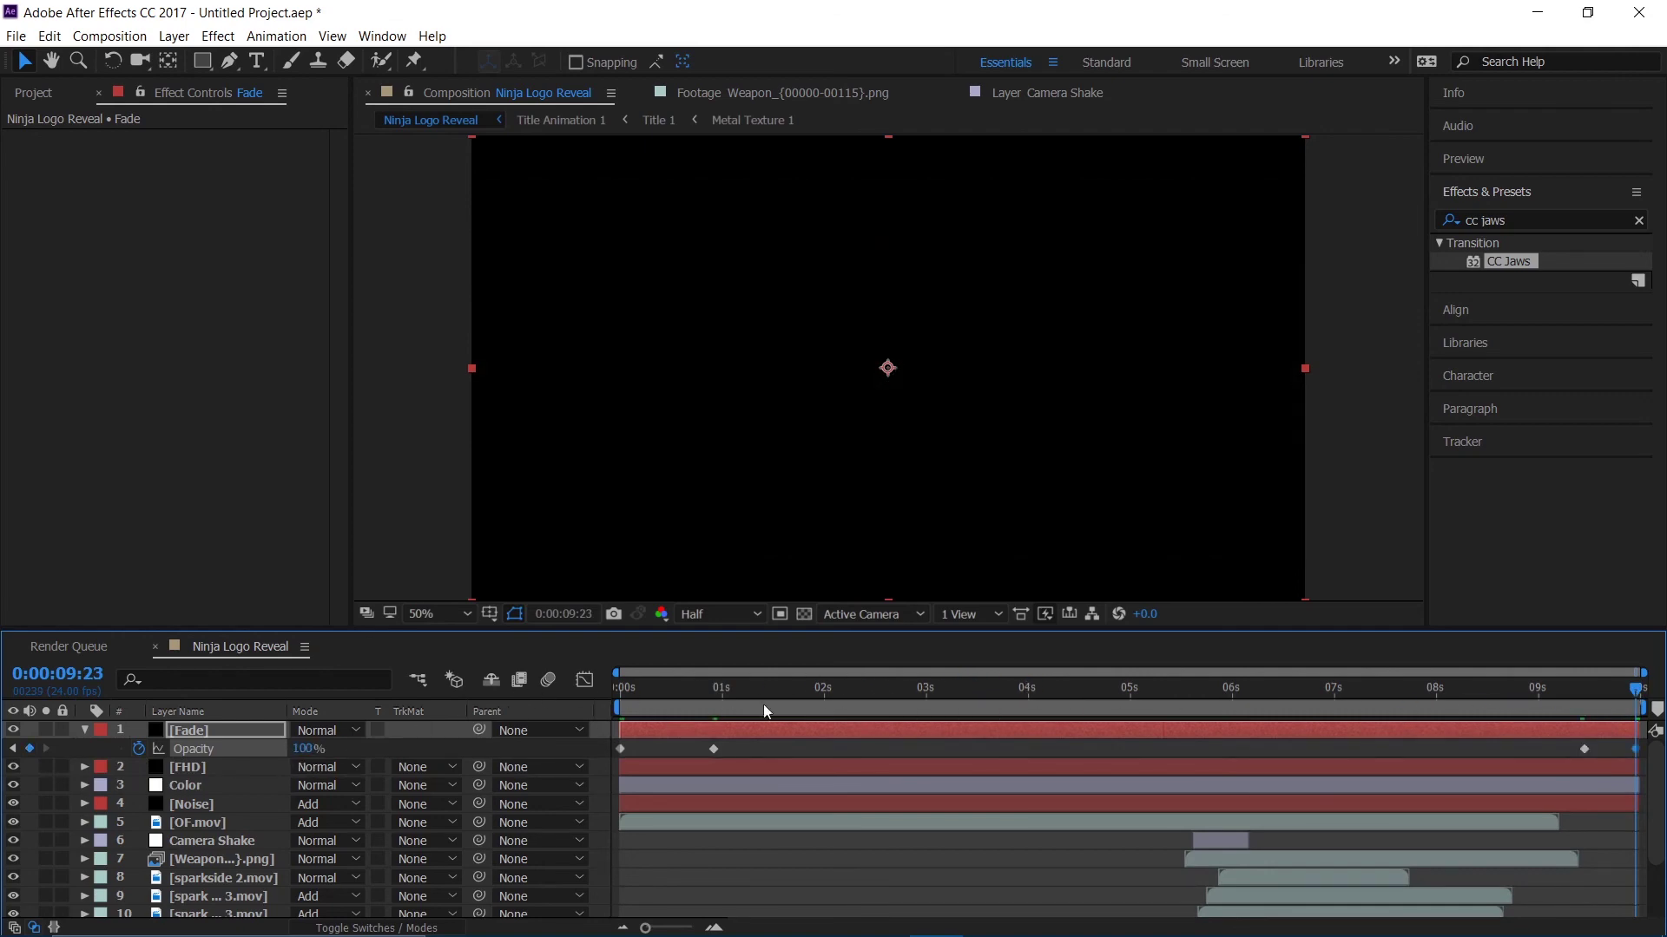
- Preview the composition from the beginning to check the fade-in, logo reveal and fade-out
left_click_drag(763, 690, 502, 722)
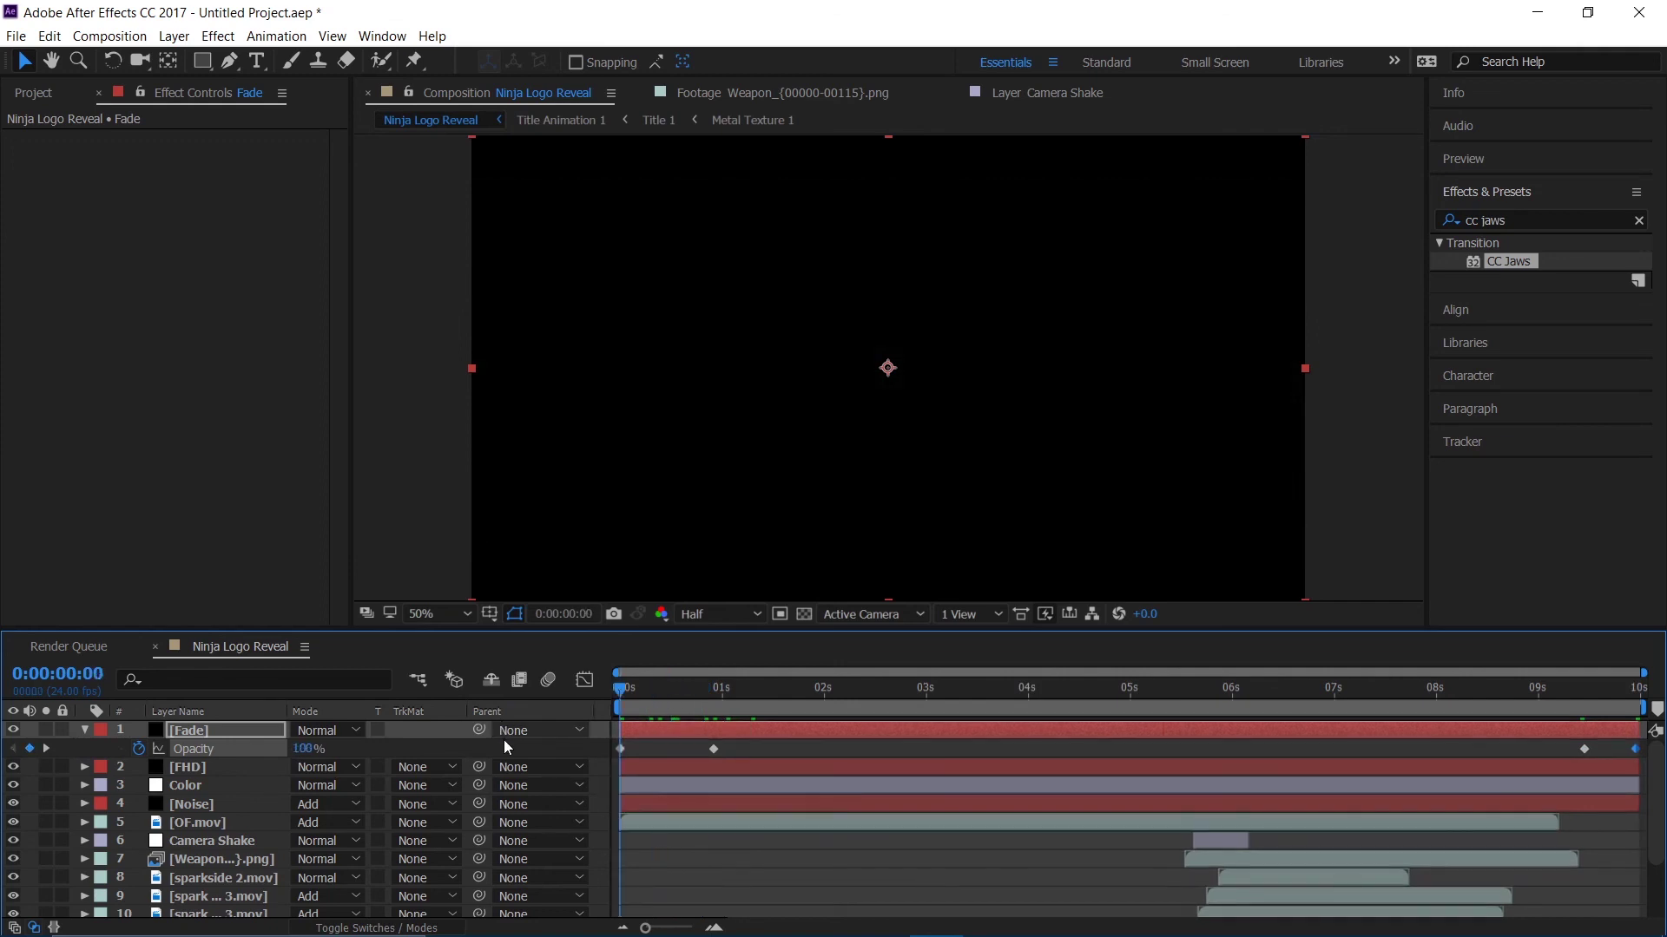
key("space")
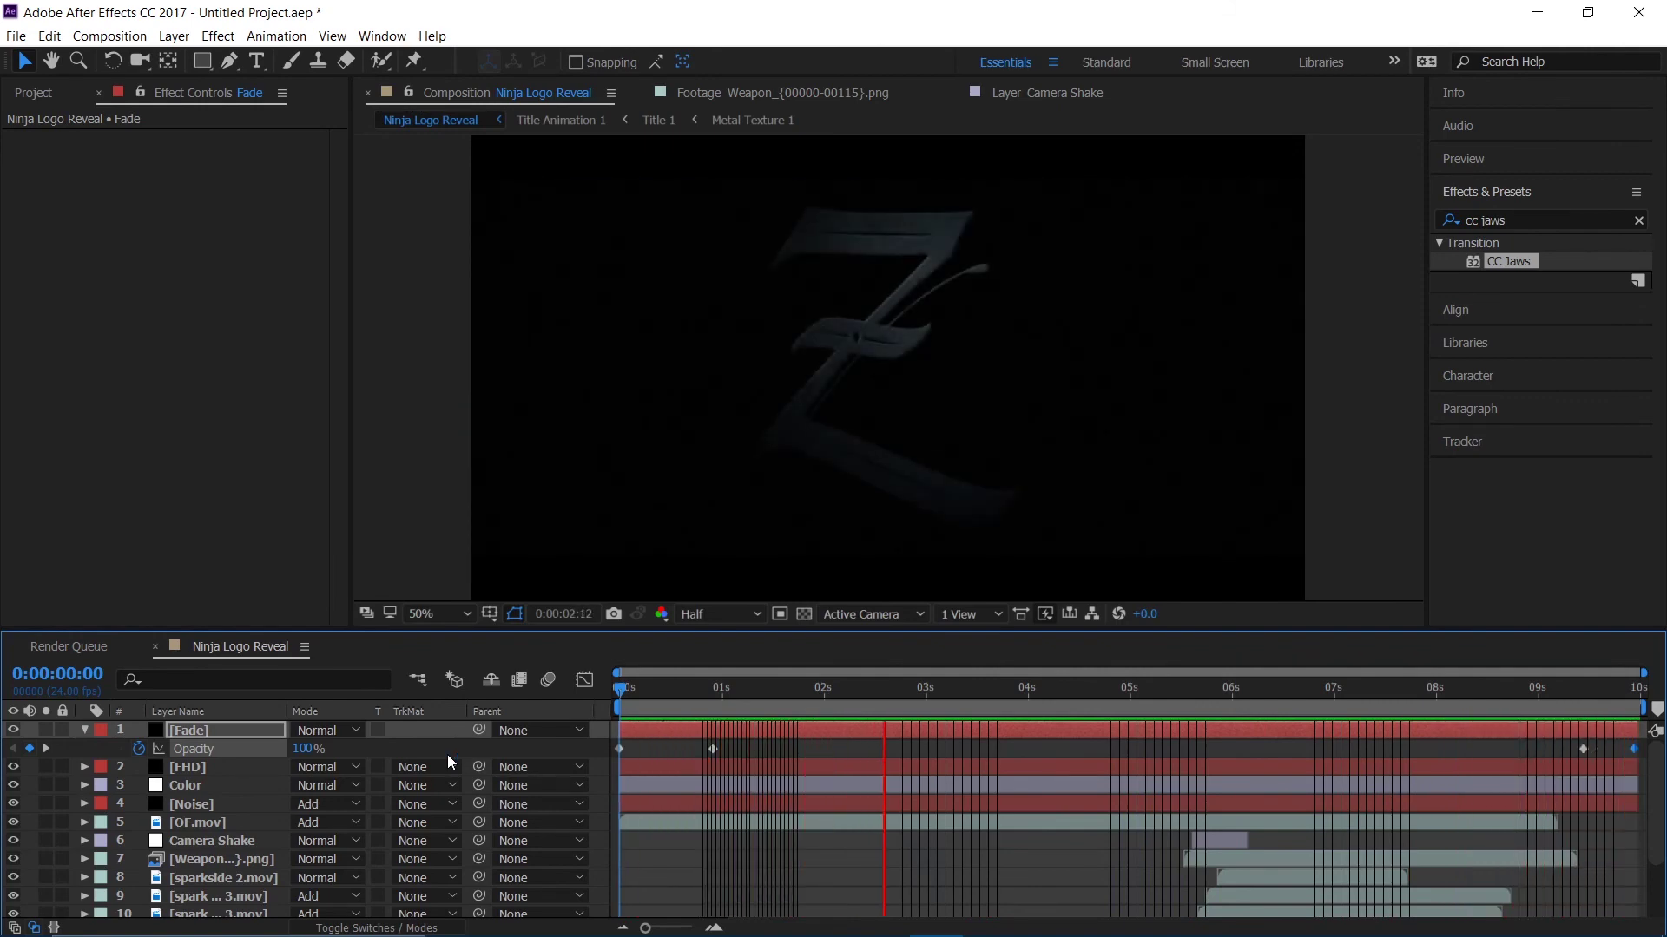
mouse_move(476, 933)
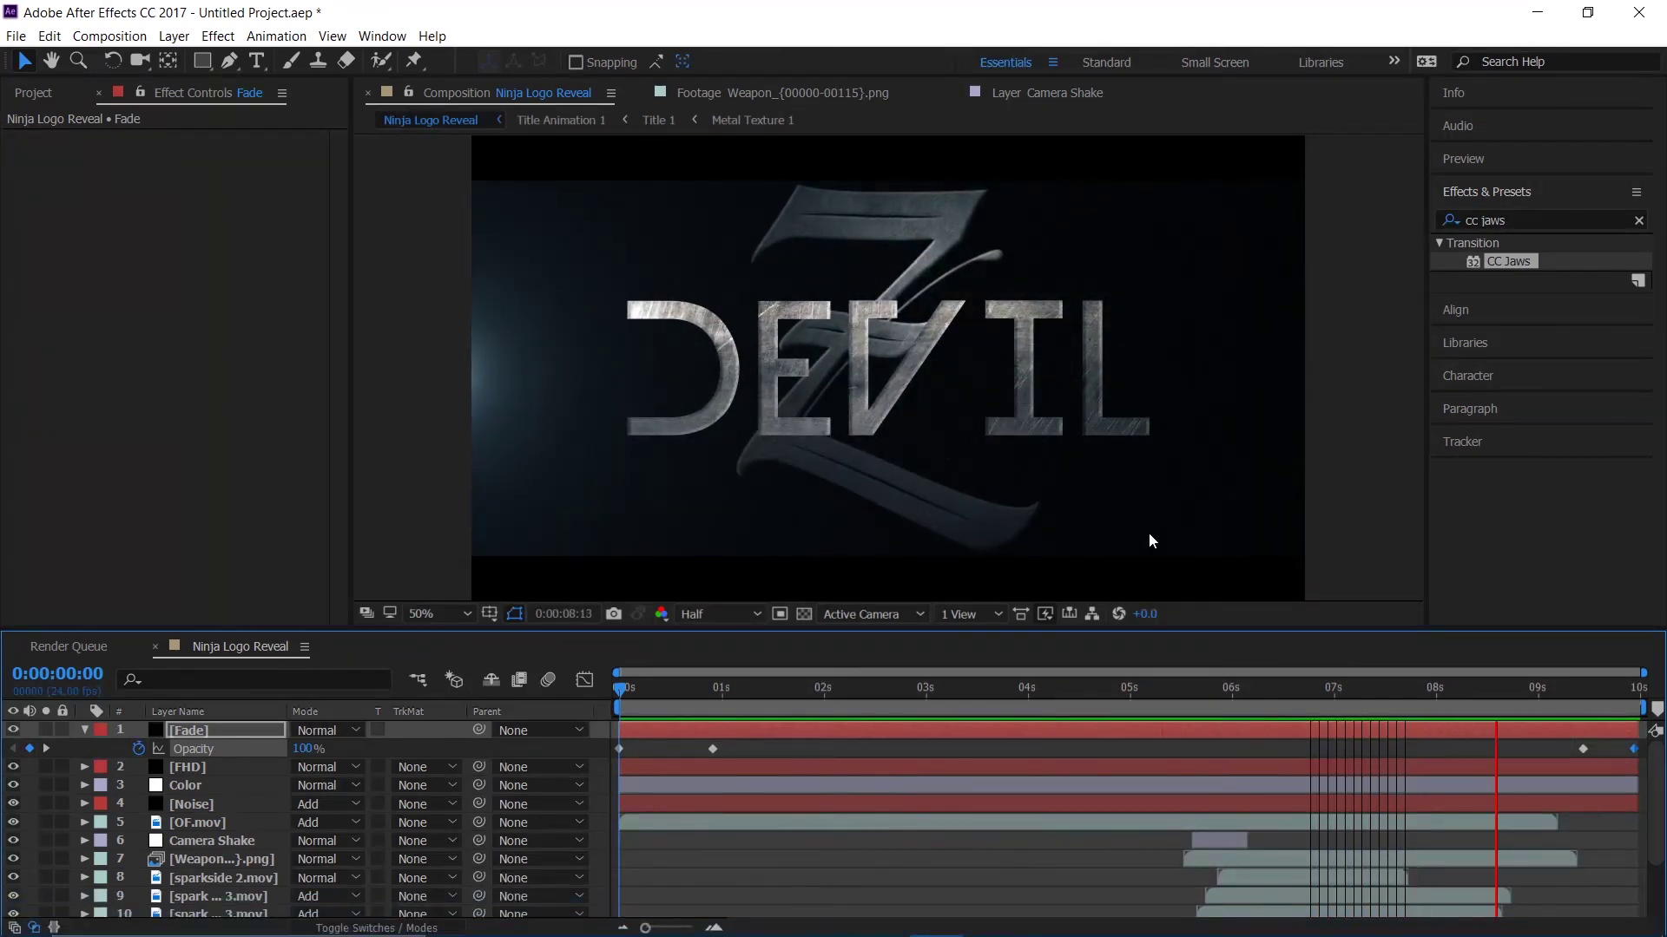
key("space")
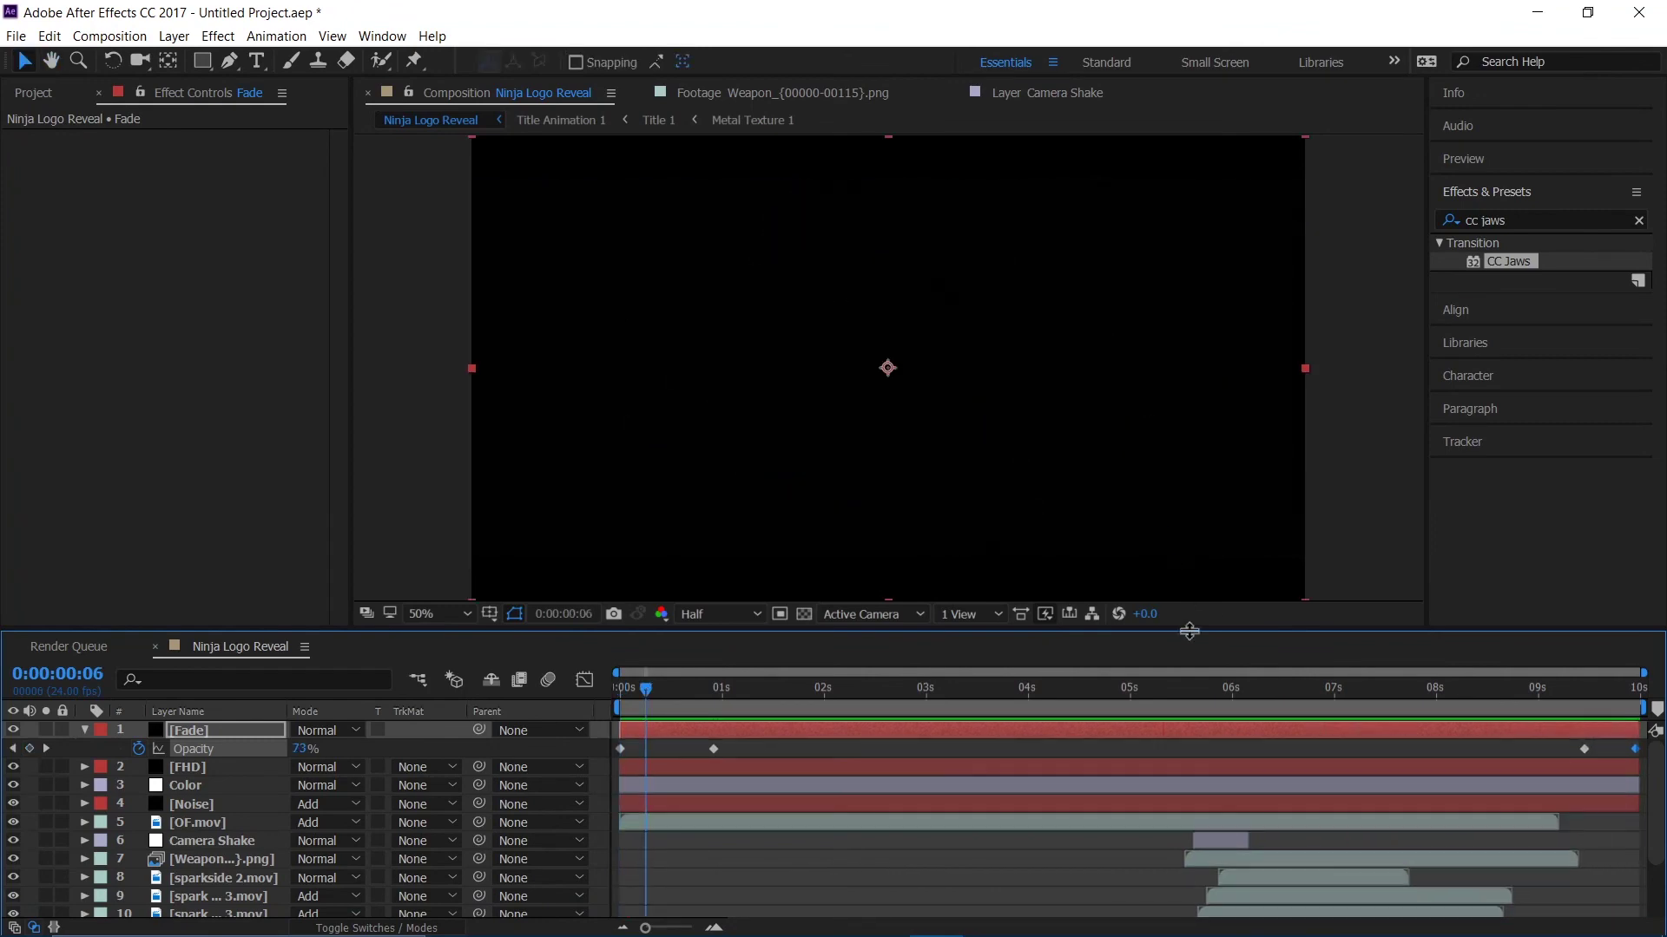
left_click(1427, 690)
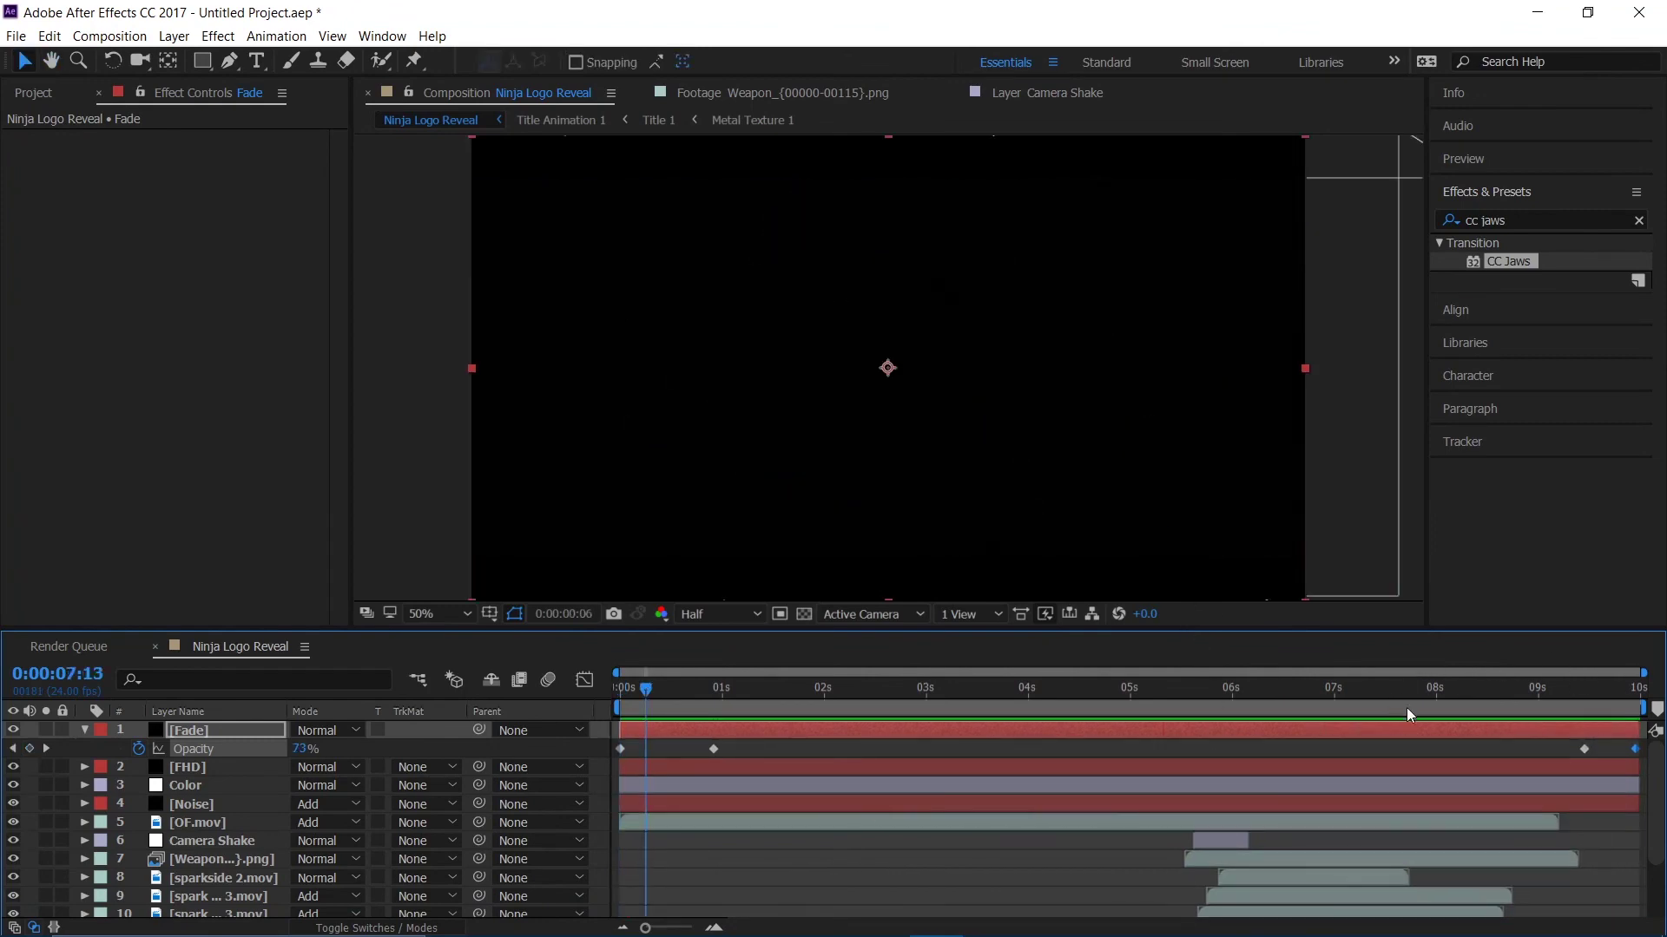
left_click_drag(1382, 714, 452, 750)
- Shift the Fade layer's two fade-out keyframes about 0.7 s earlier and trim the composition to a work area ending at 0:00:09:15
left_click_drag(758, 695, 1614, 747)
left_click_drag(1608, 749, 1586, 710)
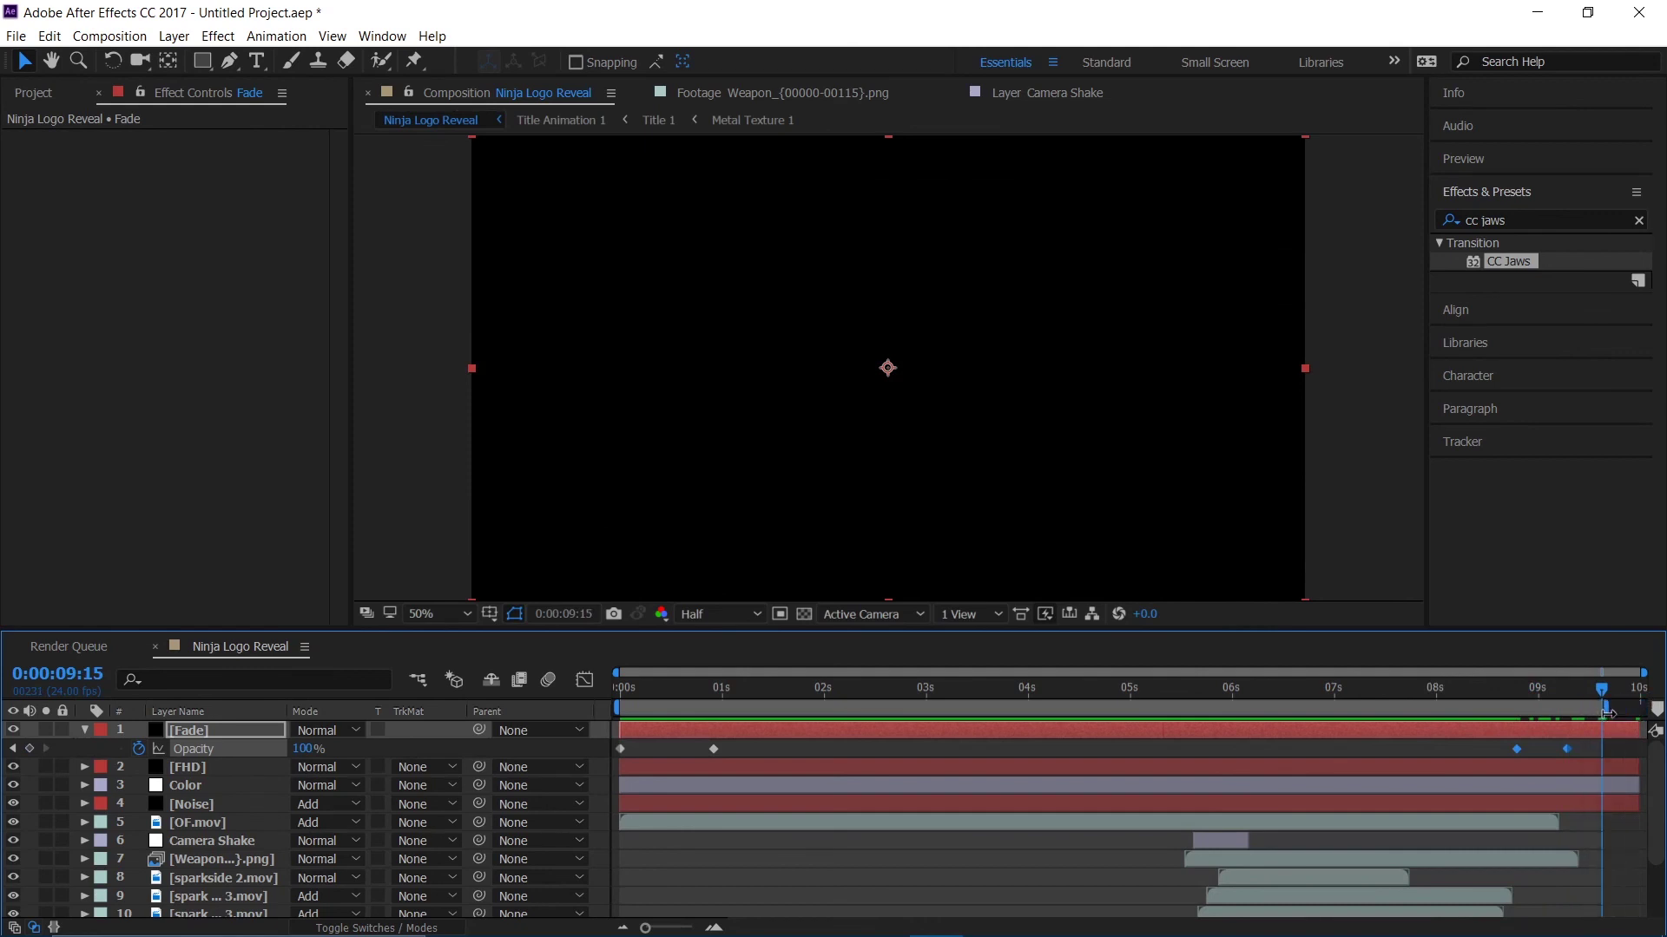
right_click(1542, 704)
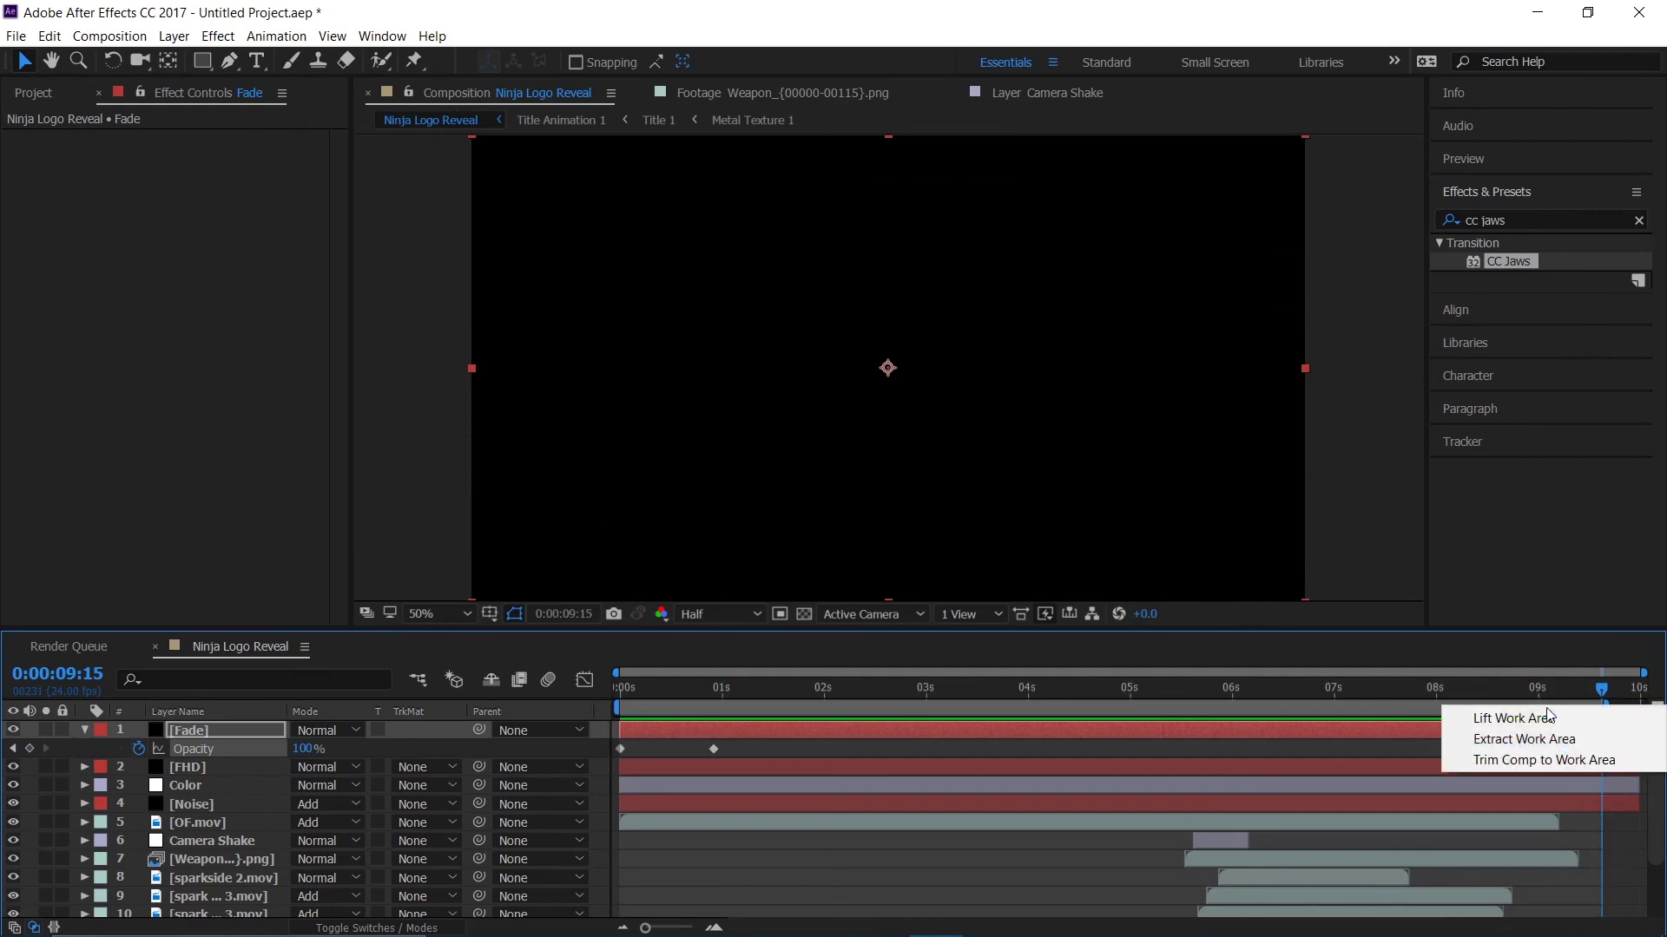
left_click(1540, 761)
- Play back the trimmed composition from the start and from 0:00:04:08 to check the reveal and both fades
left_click_drag(1176, 705, 562, 675)
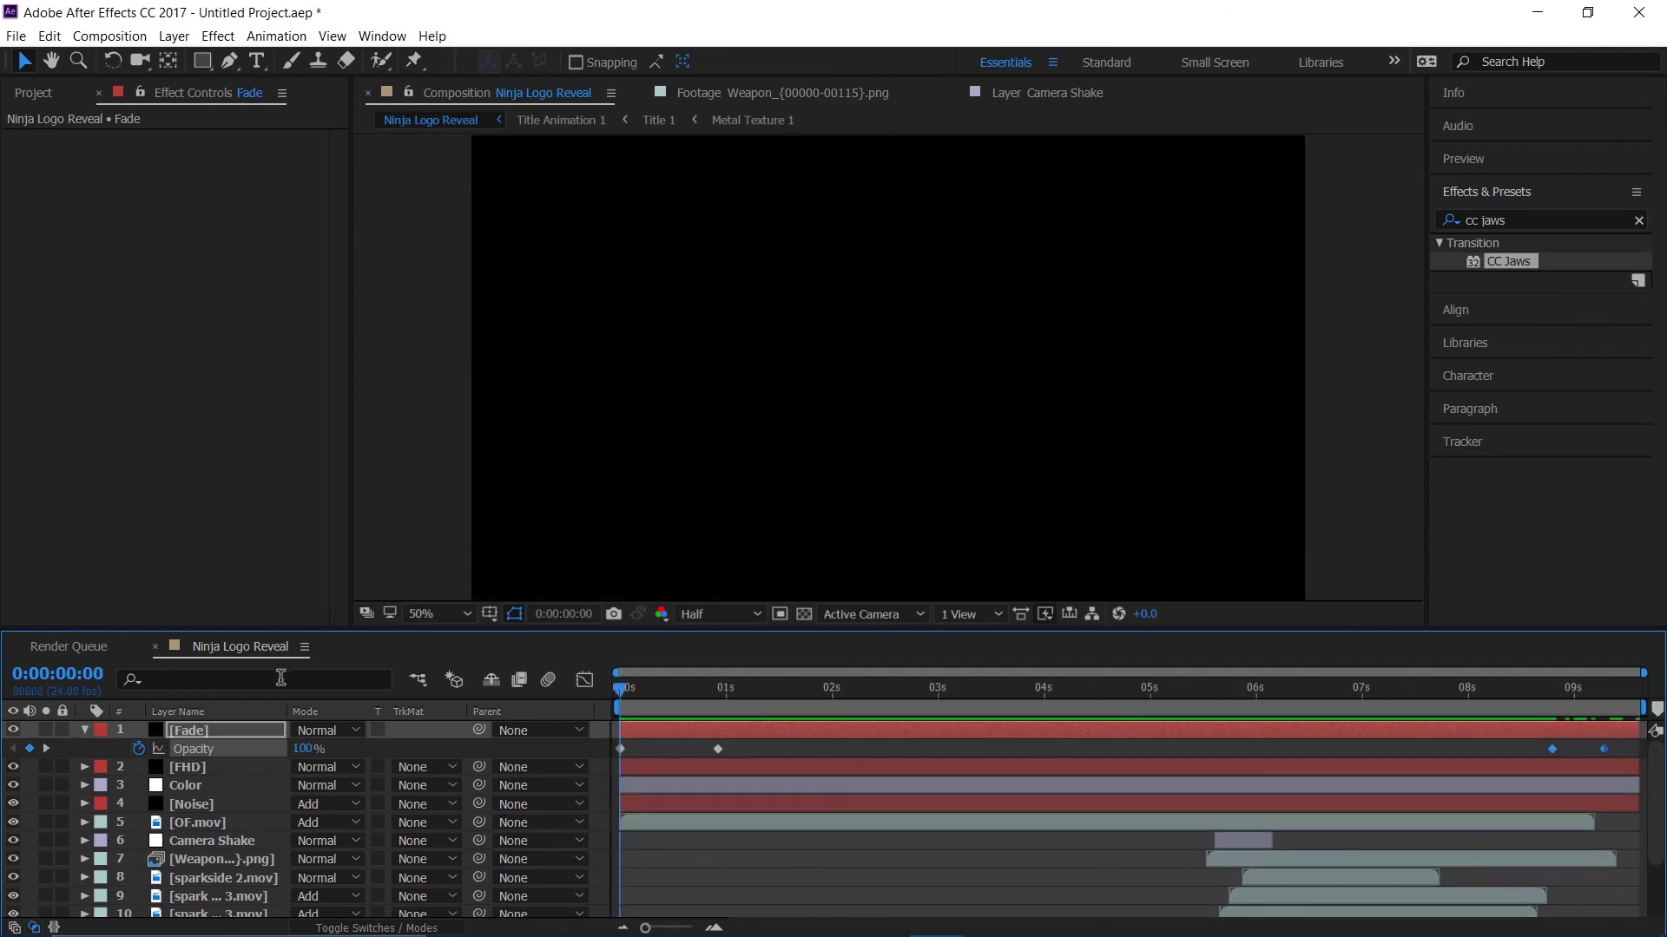
key("space")
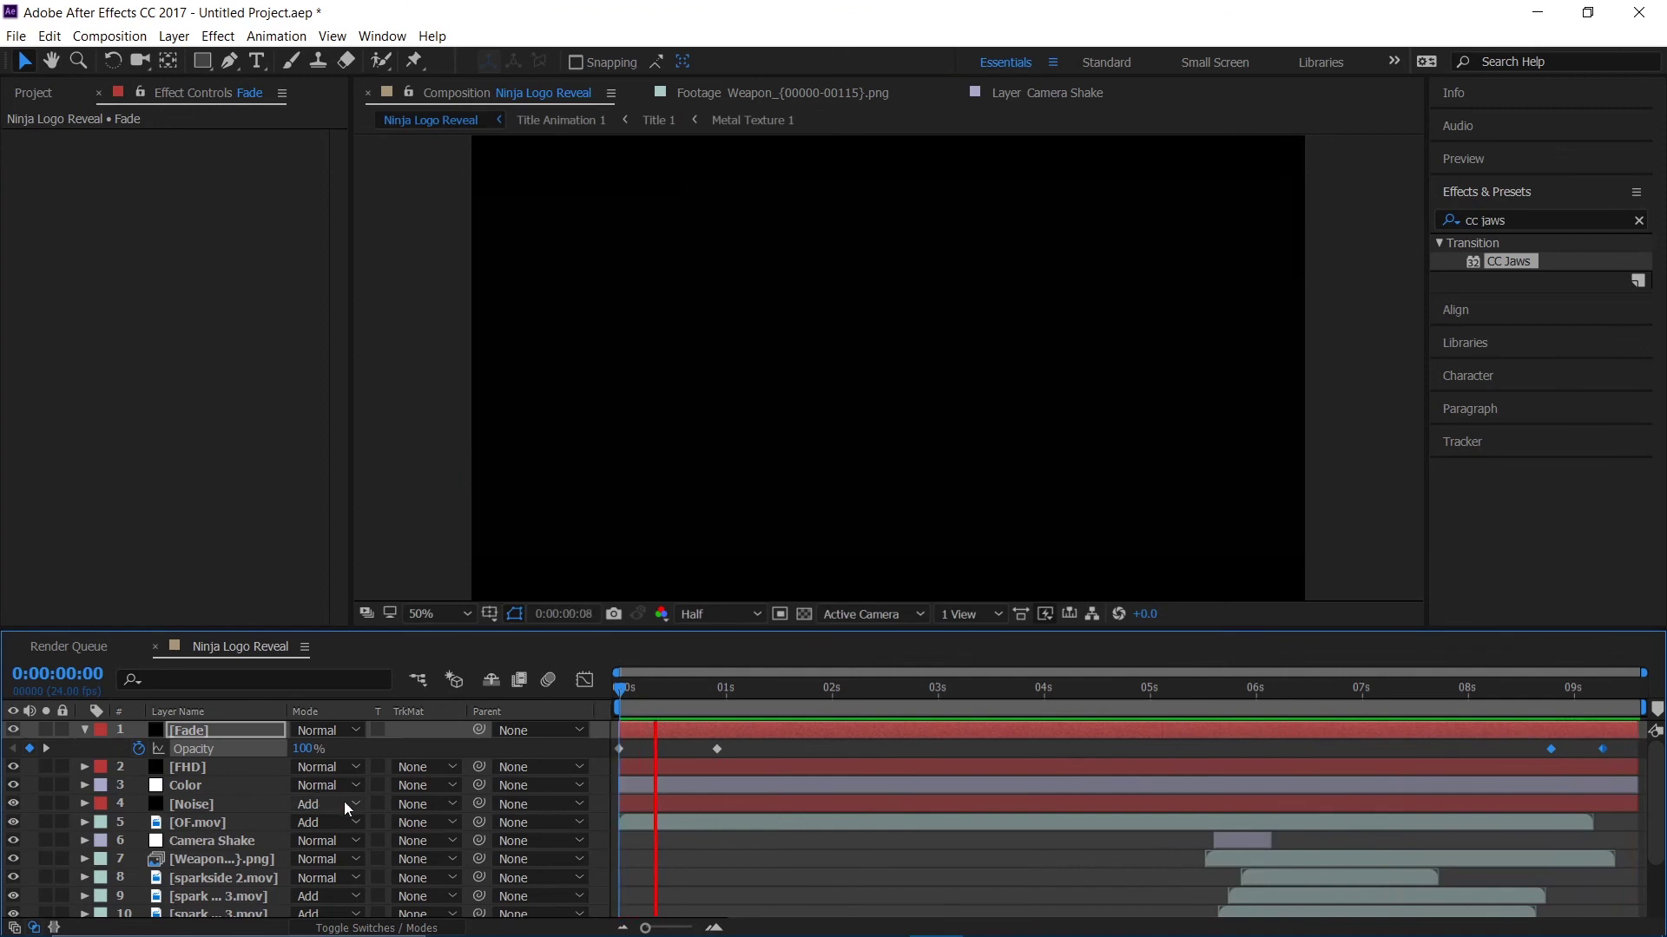
key("space")
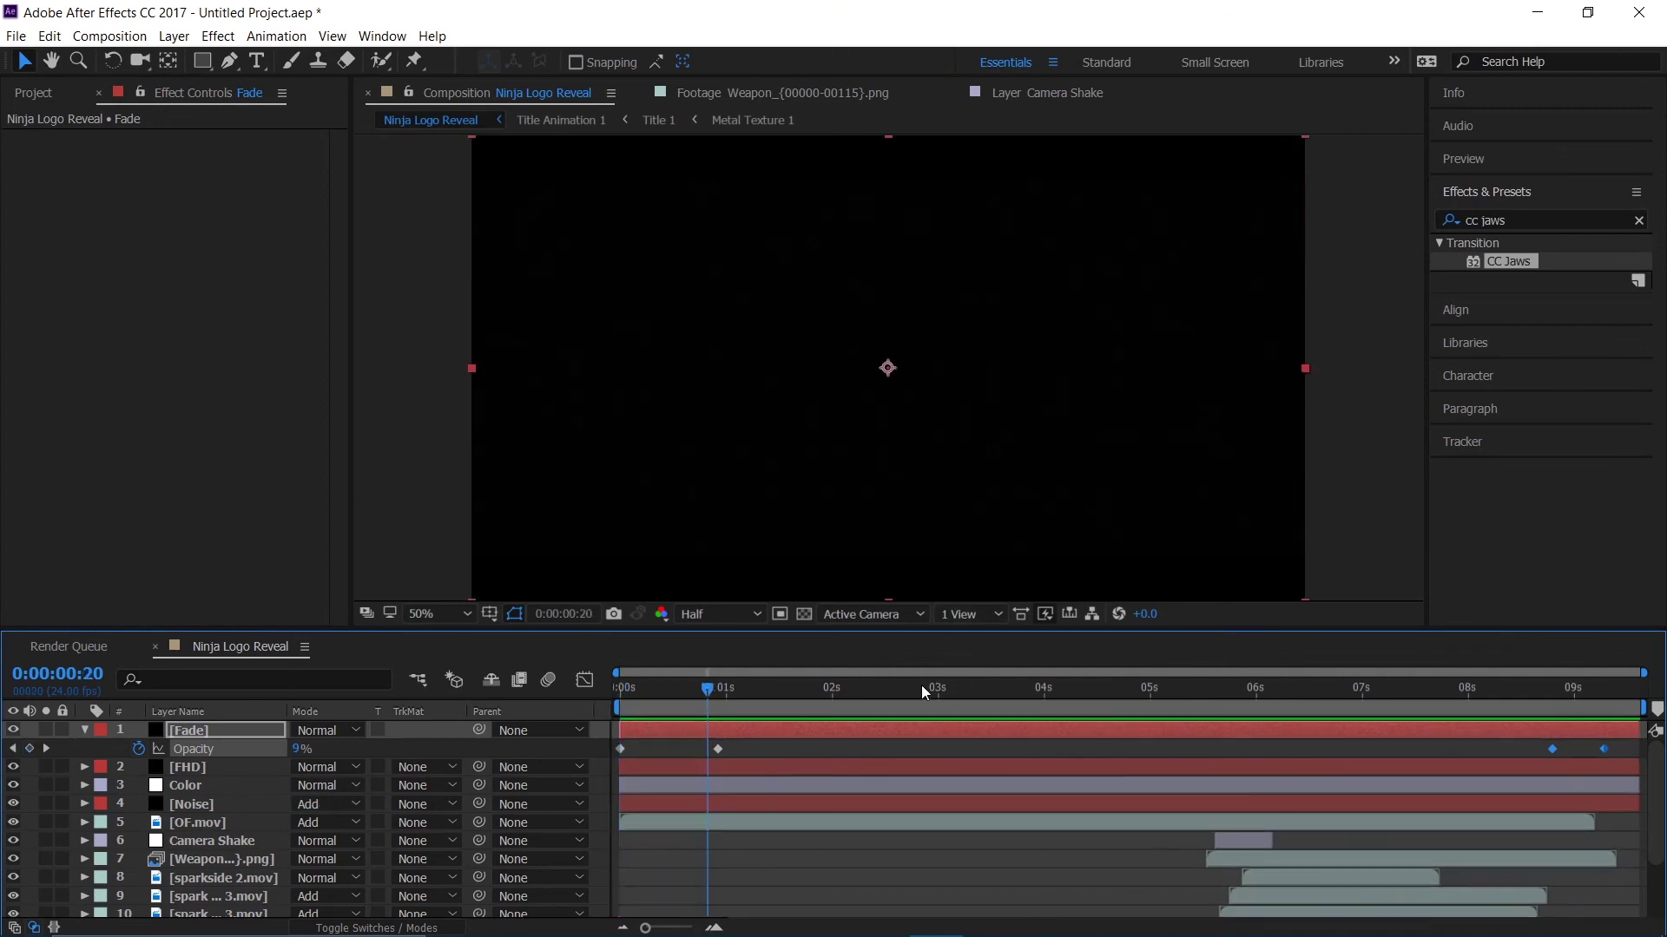
left_click_drag(921, 685, 1075, 770)
key("space")
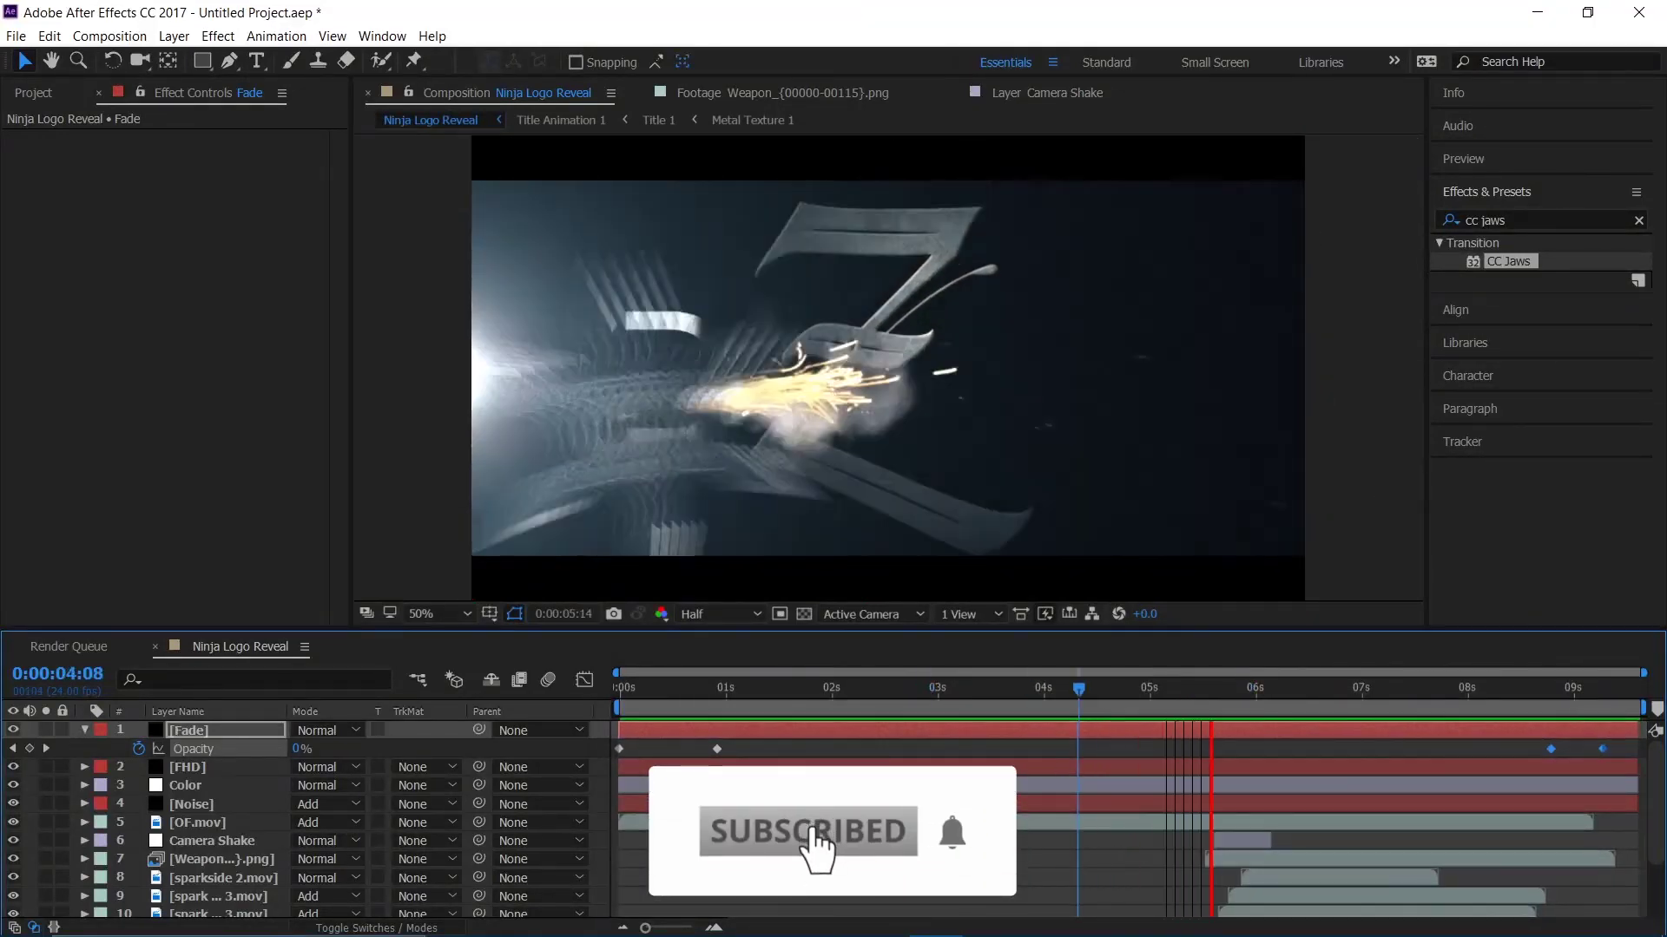
key("space")
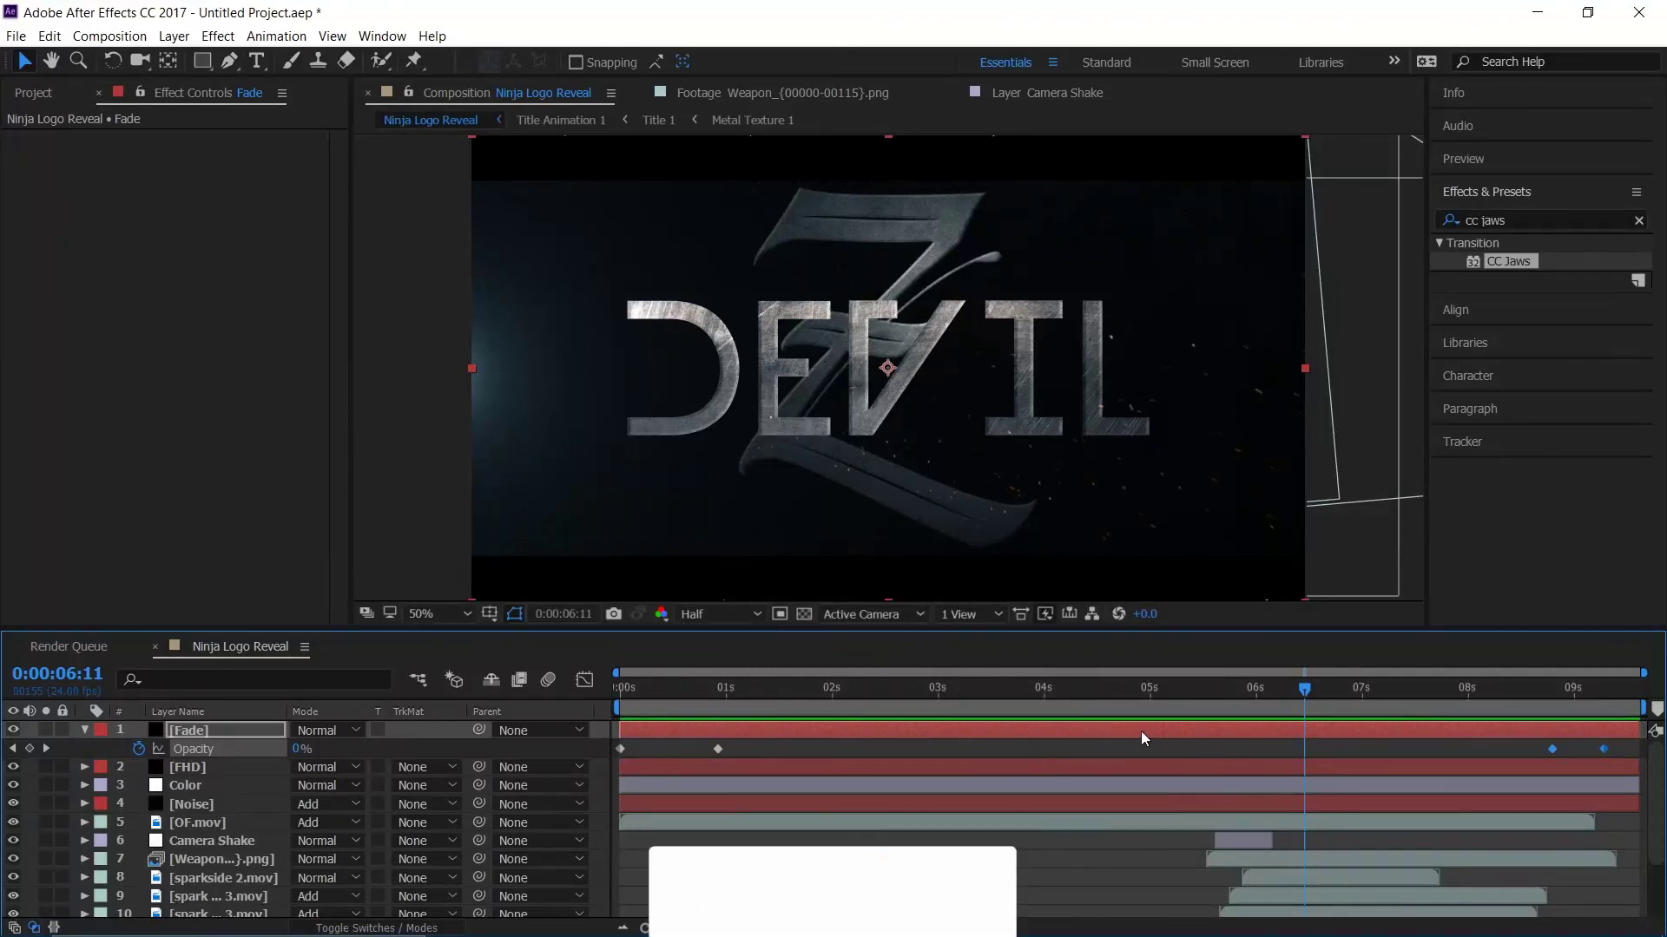
left_click(1109, 710)
left_click_drag(1052, 727, 455, 752)
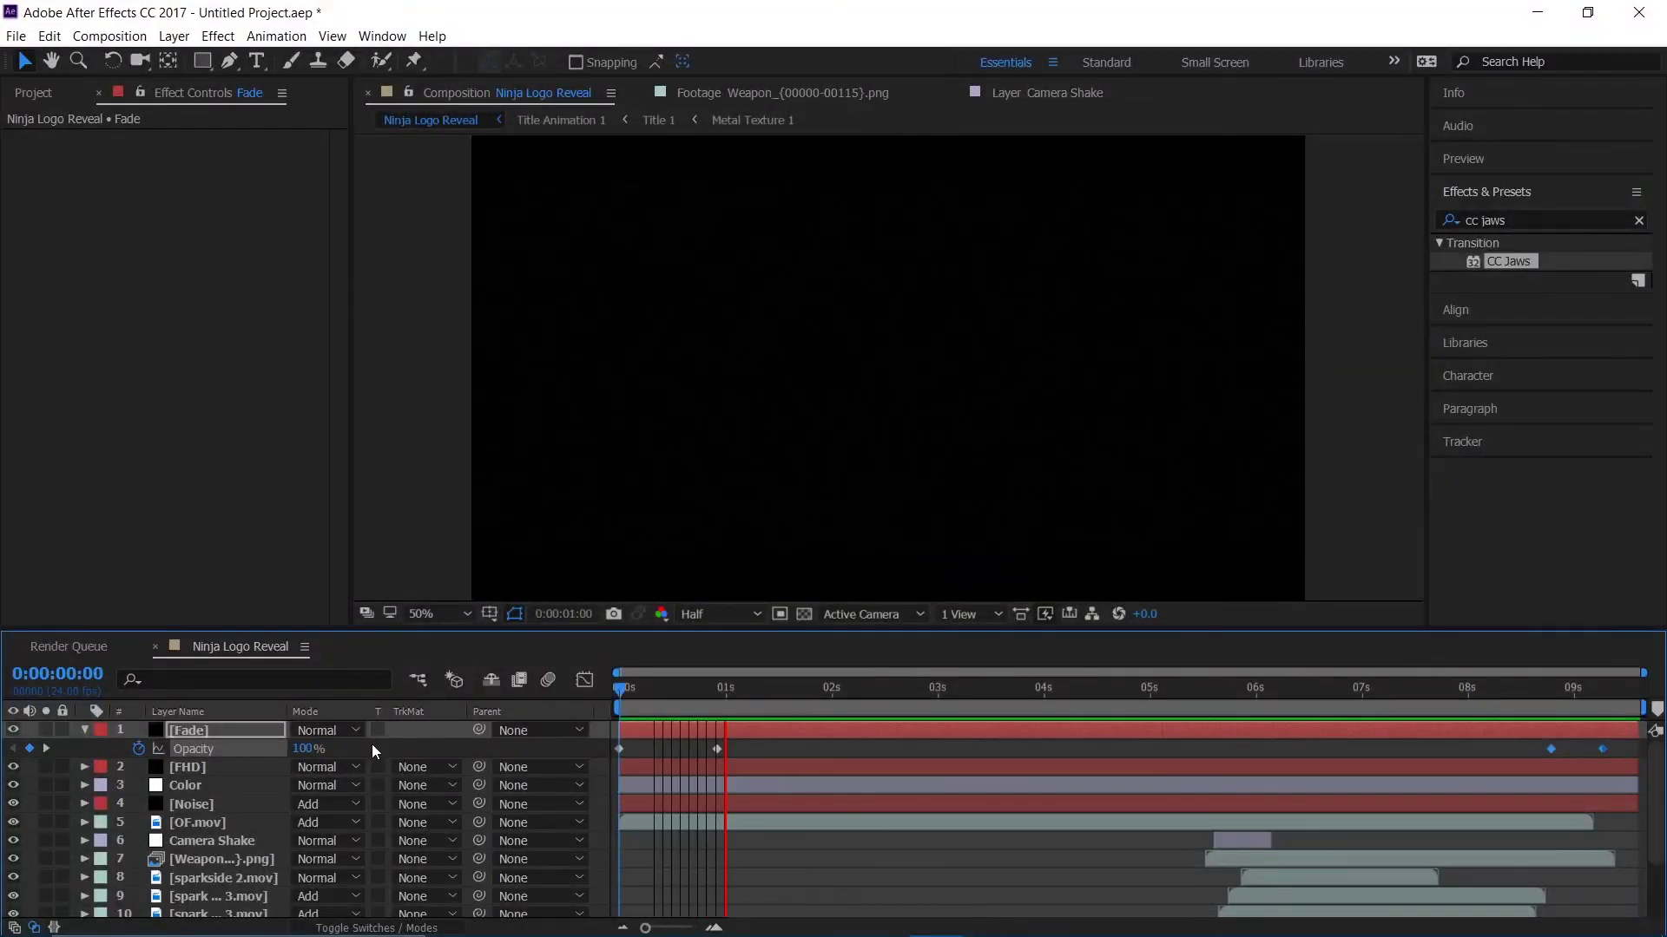